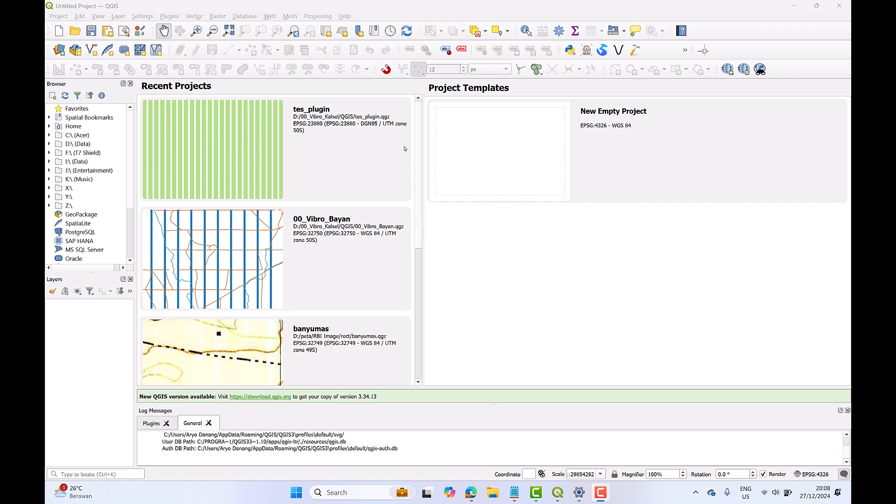
# - Open the Windows display settings from the desktop, choose a display scale of 175%, and close the settings
pyautogui.click(794, 6)
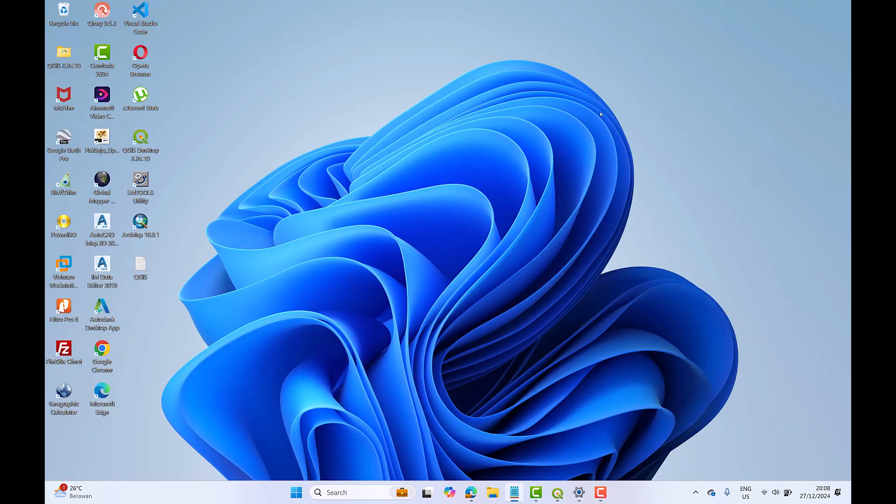
pyautogui.rightClick(546, 130)
pyautogui.click(590, 226)
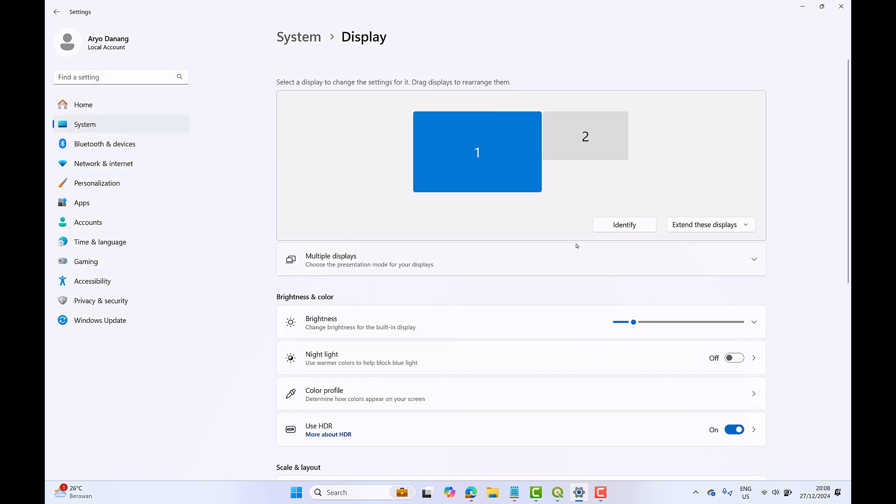
pyautogui.scroll(-5, 574, 247)
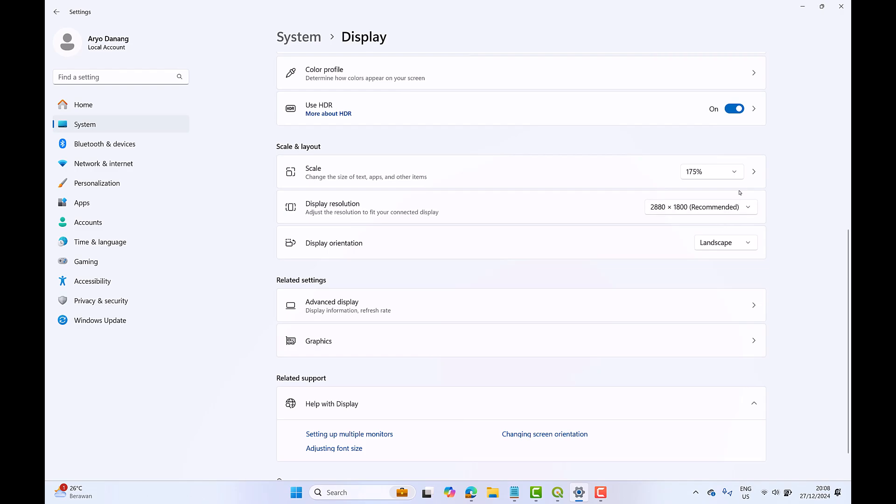
pyautogui.click(736, 175)
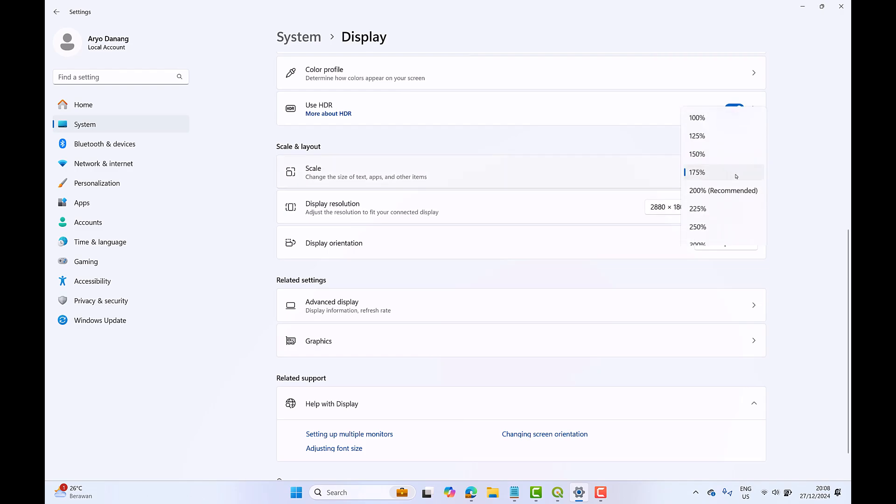
pyautogui.click(723, 171)
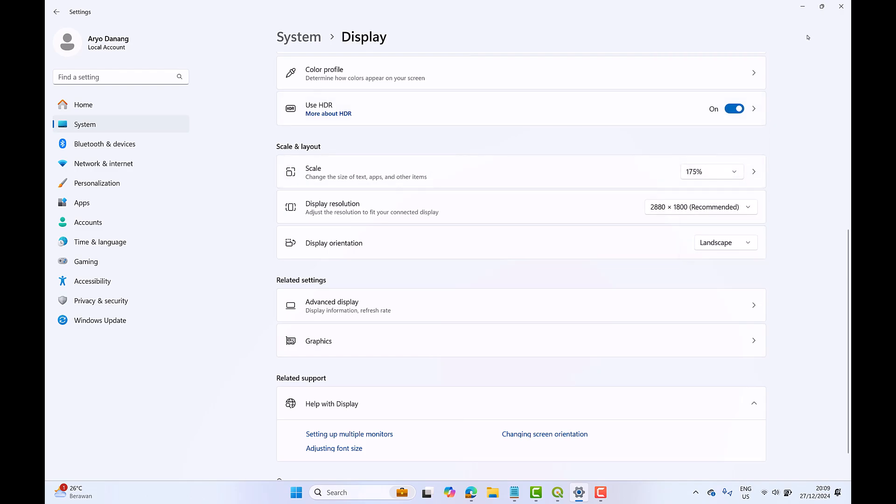
pyautogui.click(842, 7)
# - Switch back to QGIS and create a new empty project
pyautogui.click(568, 493)
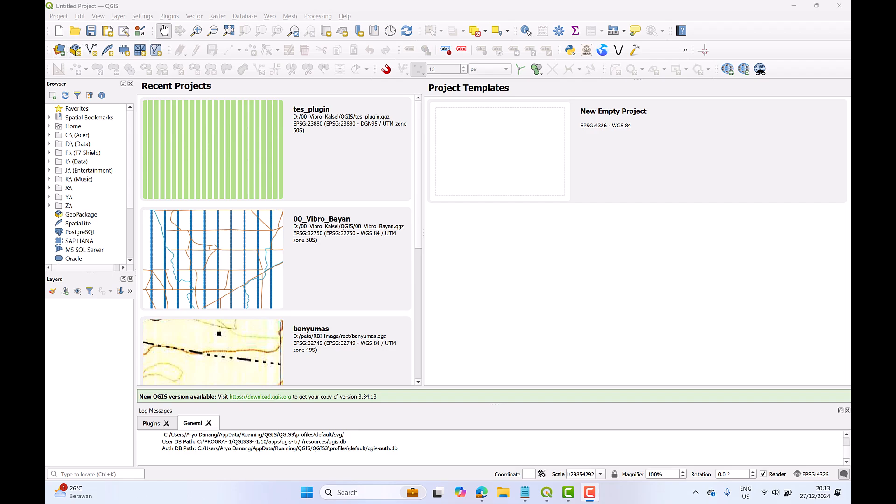
pyautogui.click(60, 32)
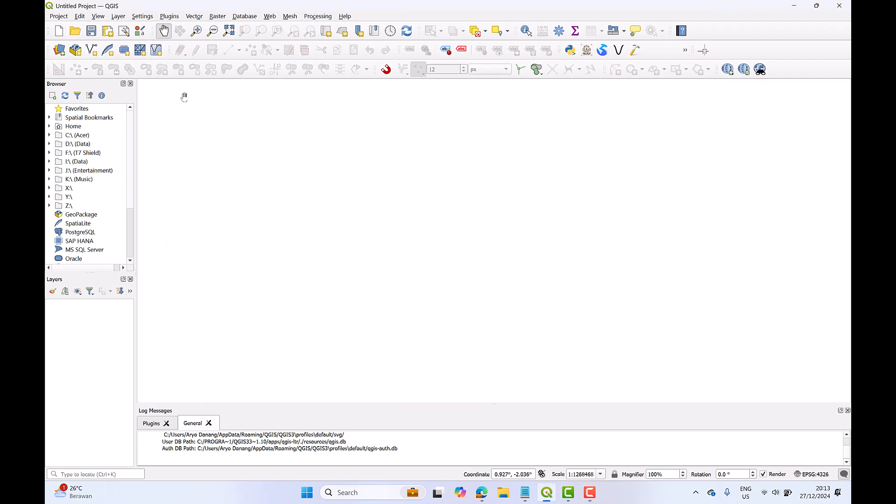
pyautogui.moveTo(500, 218); pyautogui.dragTo(525, 256)
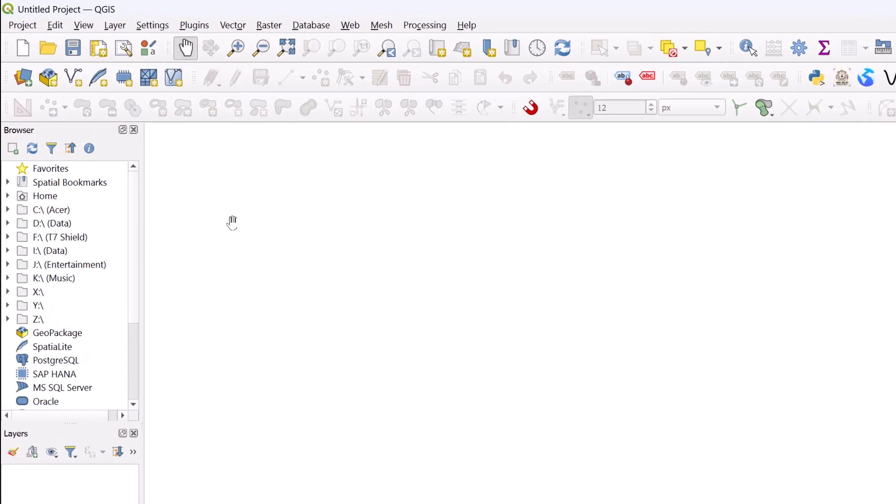
# - In the project's general properties, set the coordinate display to Custom Projection Units
pyautogui.click(26, 28)
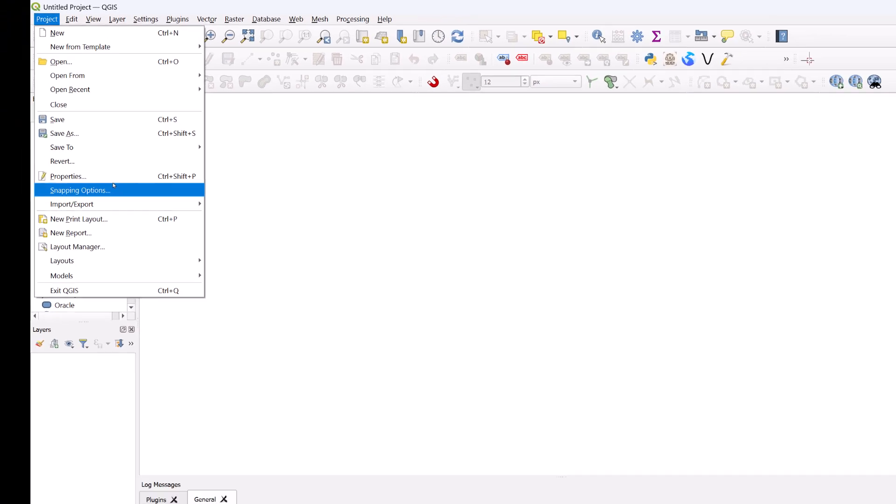
pyautogui.click(126, 178)
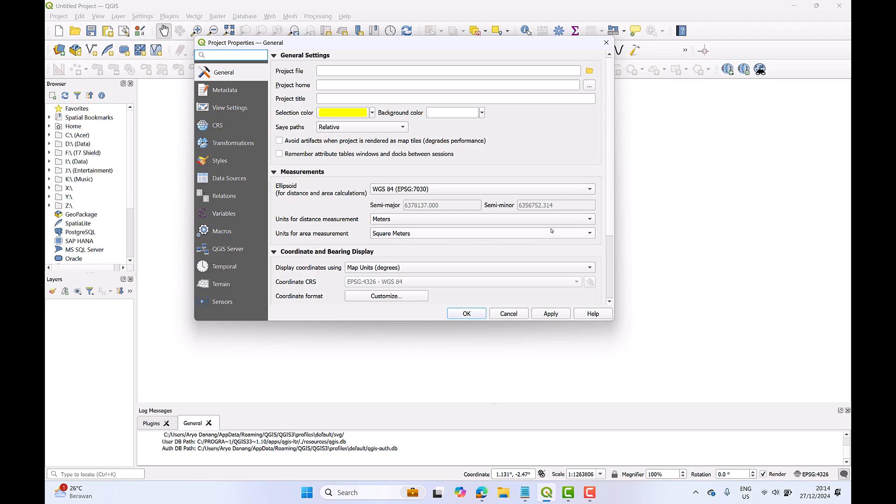
pyautogui.scroll(-5, 610, 212)
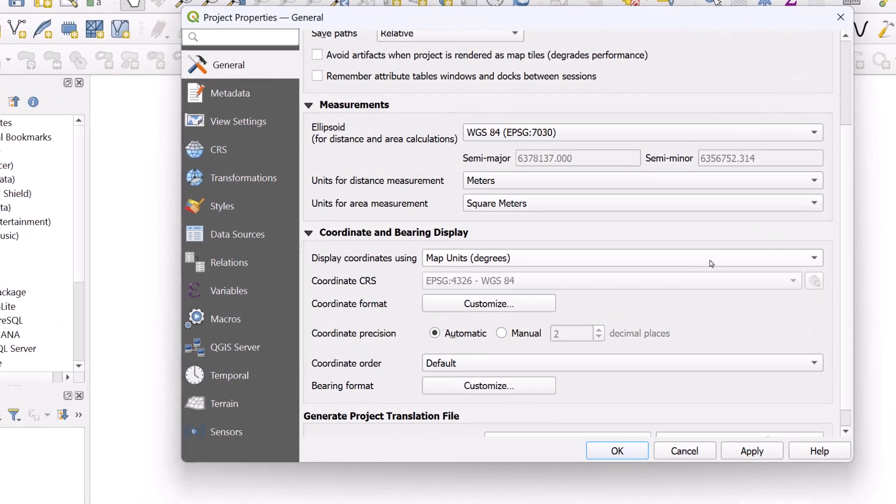
pyautogui.click(573, 213)
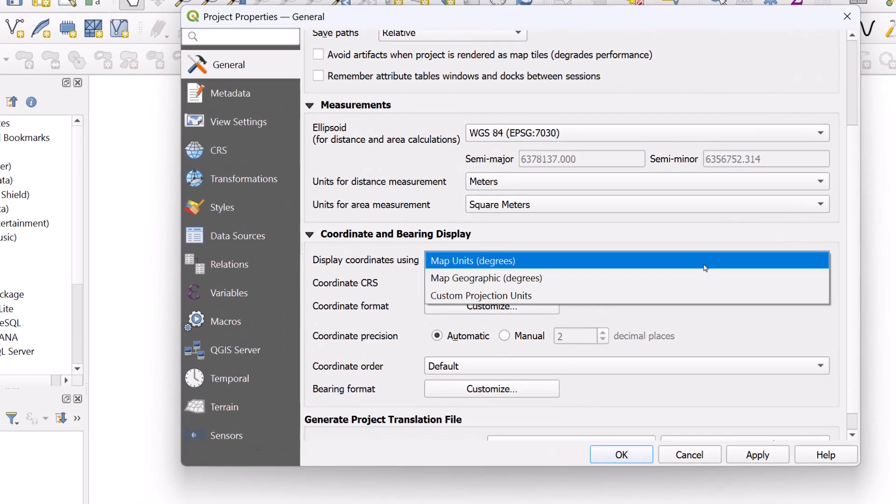
pyautogui.click(604, 296)
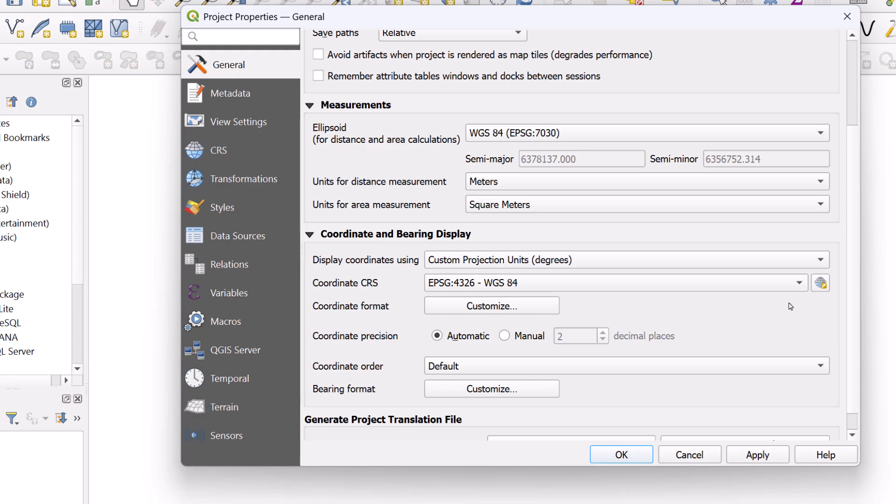
# - Open the selector for the coordinate CRS and compare DGN95 / UTM zone 50S with WGS 84 / UTM zone 50S
pyautogui.click(798, 288)
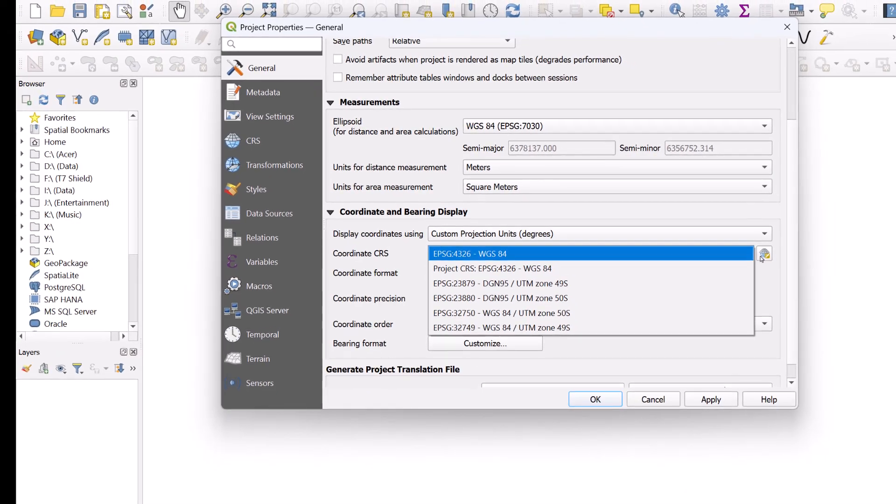
pyautogui.click(822, 284)
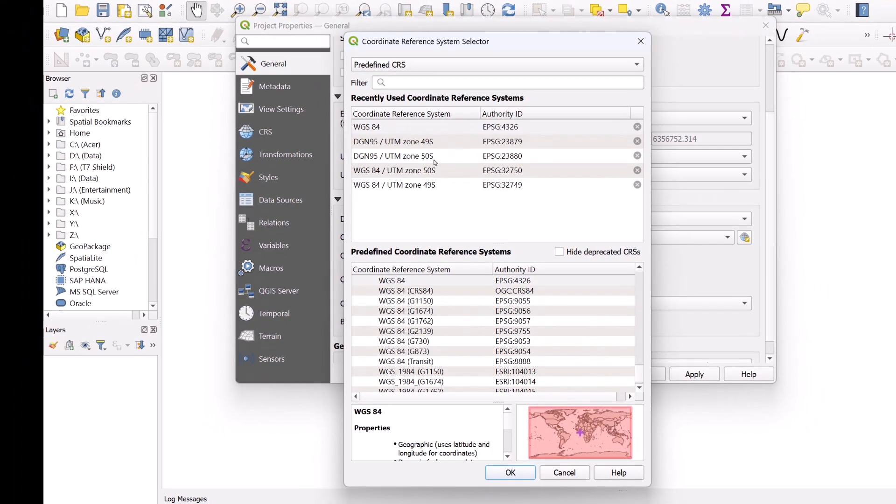
pyautogui.click(434, 157)
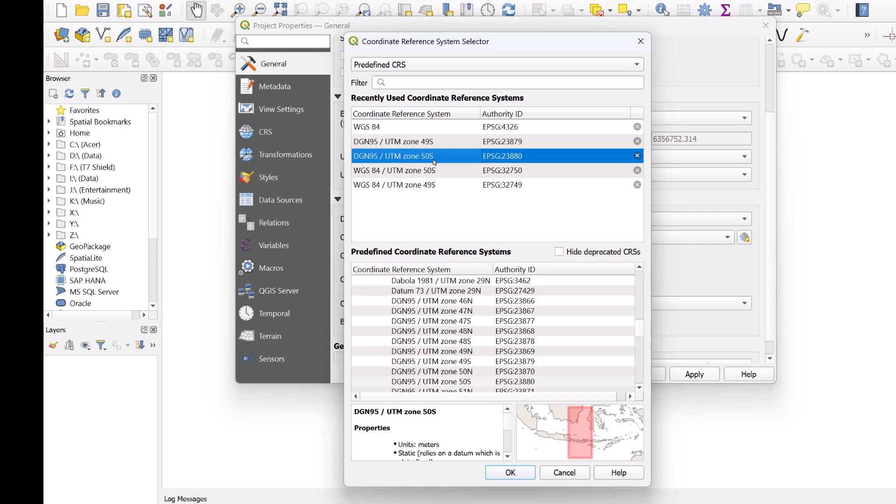
pyautogui.click(374, 172)
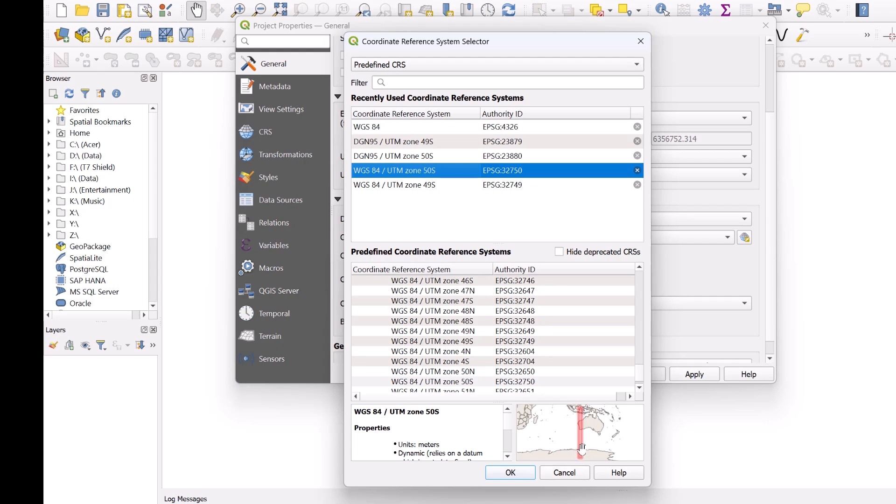
pyautogui.click(410, 156)
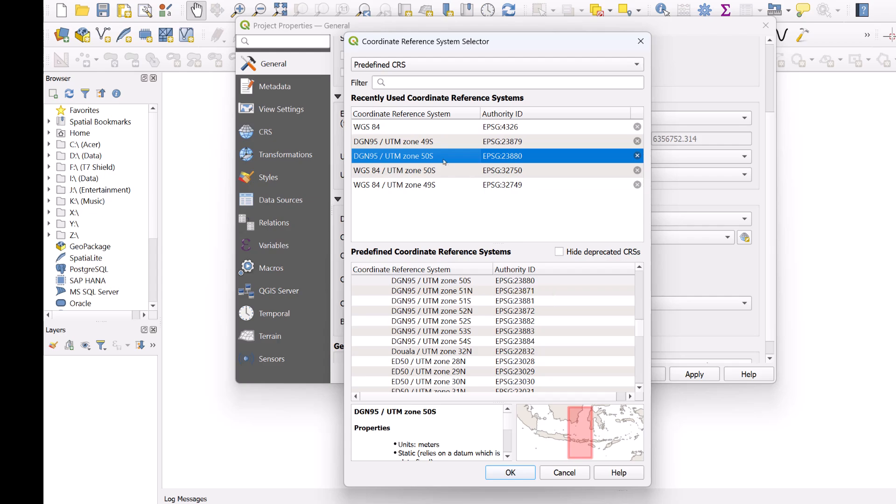
# - Filter the coordinate reference systems by DGN
pyautogui.click(415, 84)
pyautogui.write('D')
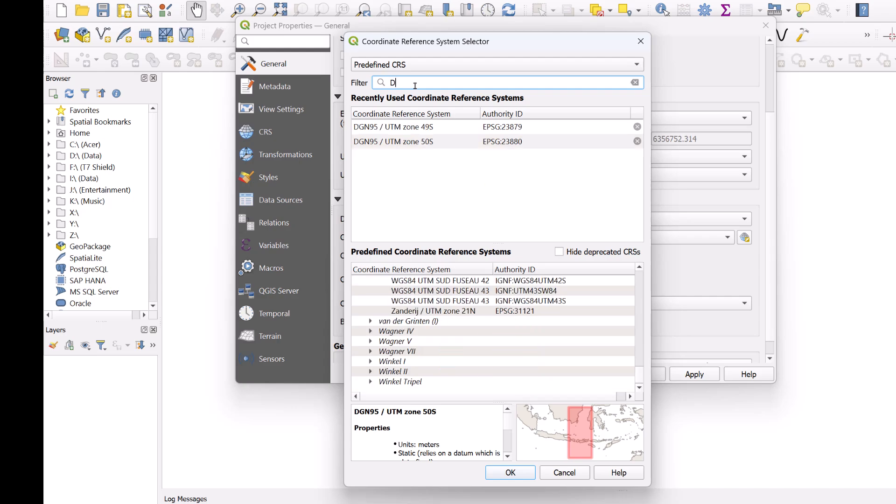
pyautogui.write('GN UTM ')
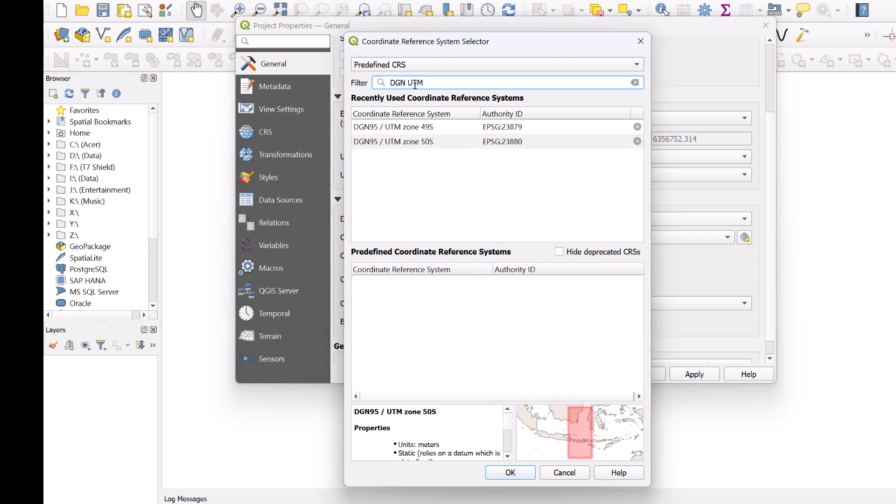
pyautogui.write('39')
pyautogui.press('BackSpace')
pyautogui.press('BackSpace')
pyautogui.press('BackSpace')
pyautogui.doubleClick(413, 83)
pyautogui.press('BackSpace')
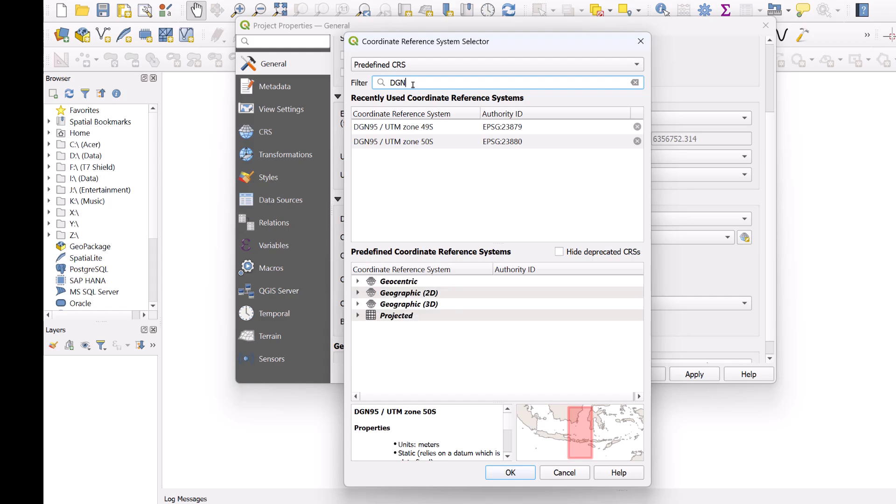
# - Review the projected DGN95 UTM zones, choose DGN95 / UTM zone 50S as the coordinate CRS, and confirm the project properties
pyautogui.click(358, 316)
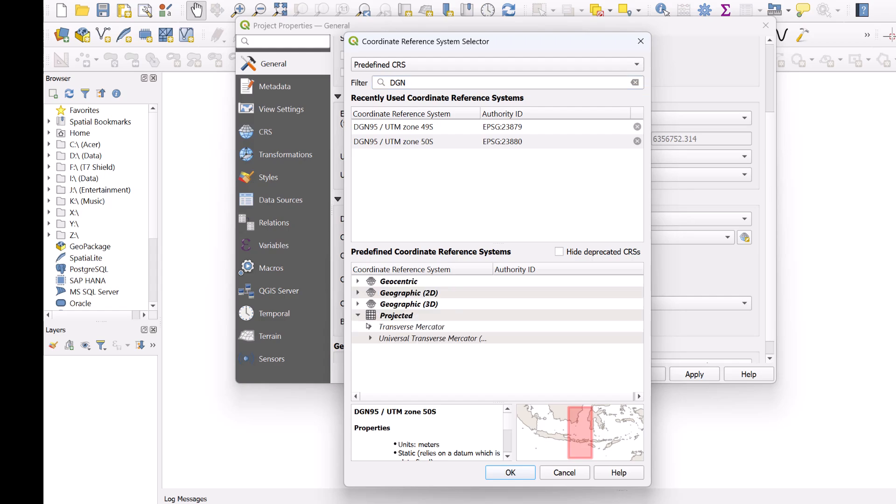
pyautogui.click(370, 339)
pyautogui.scroll(-2, 387, 360)
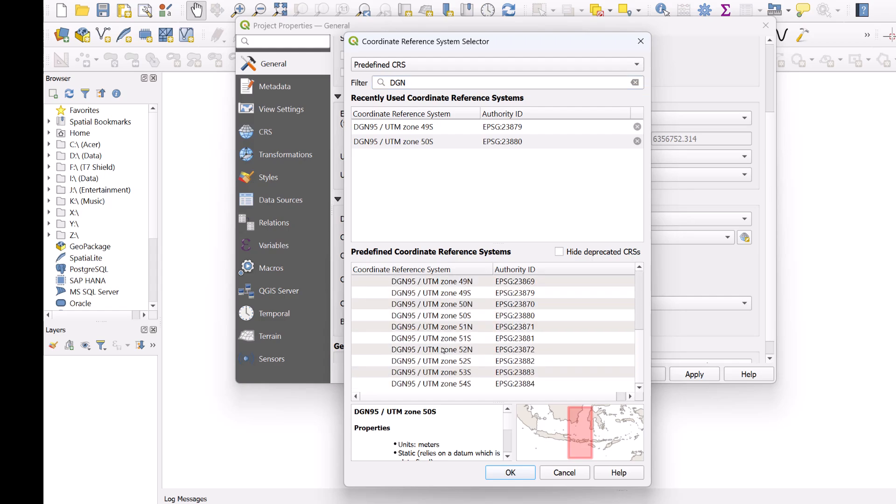
pyautogui.scroll(3, 443, 349)
pyautogui.scroll(-1, 448, 341)
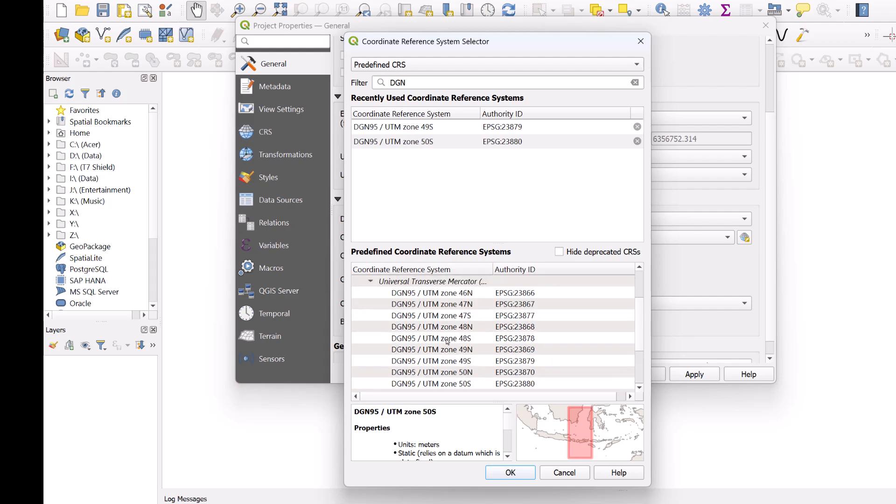
pyautogui.scroll(2, 460, 329)
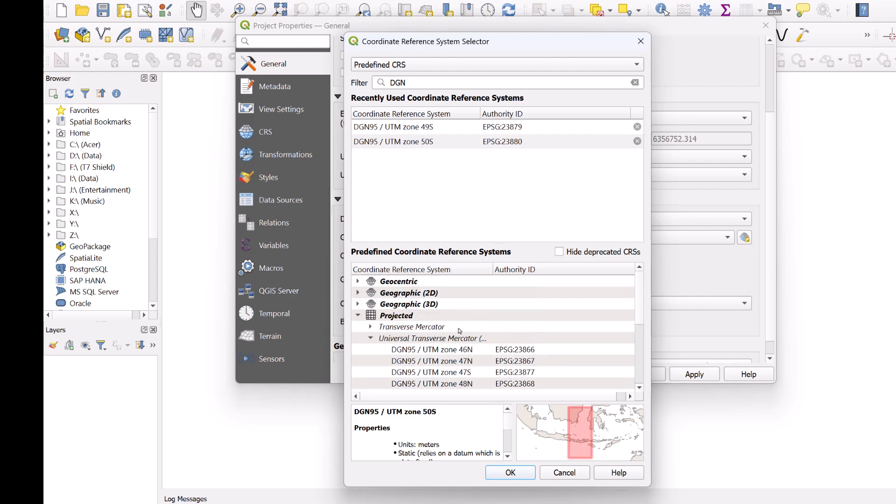
pyautogui.click(413, 145)
pyautogui.click(514, 472)
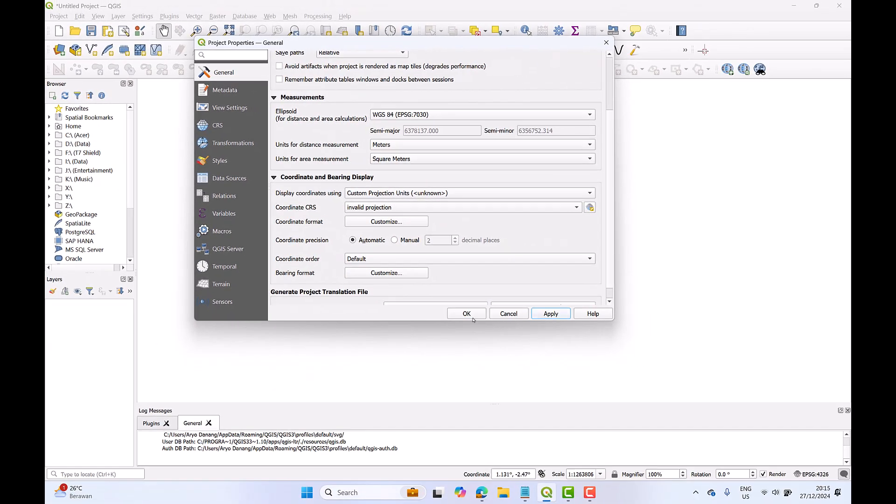
pyautogui.click(467, 314)
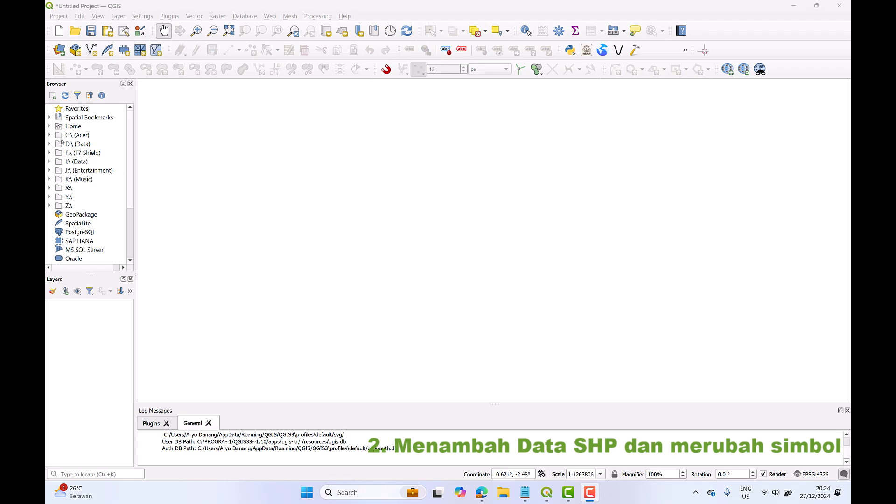
# - Browse the D: drive to the 00_Vibro_Kalsel folder and expand its SHP subfolder
pyautogui.click(49, 144)
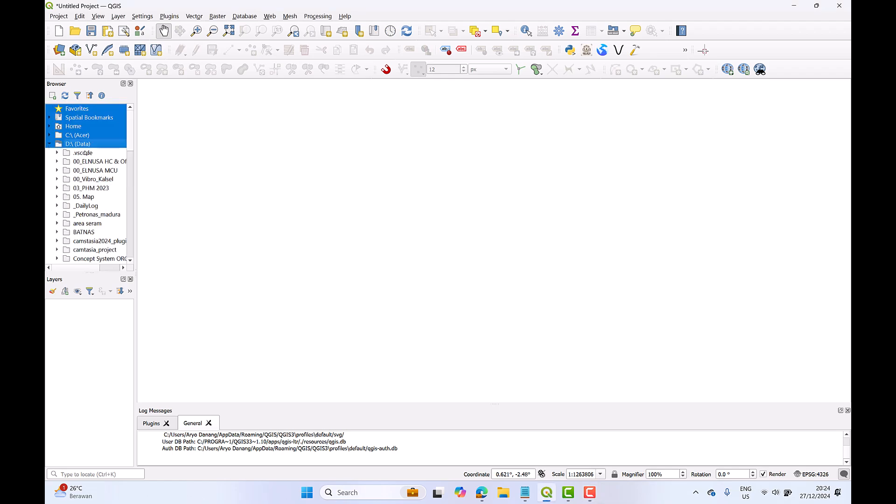
pyautogui.scroll(-5, 86, 154)
pyautogui.scroll(4, 85, 161)
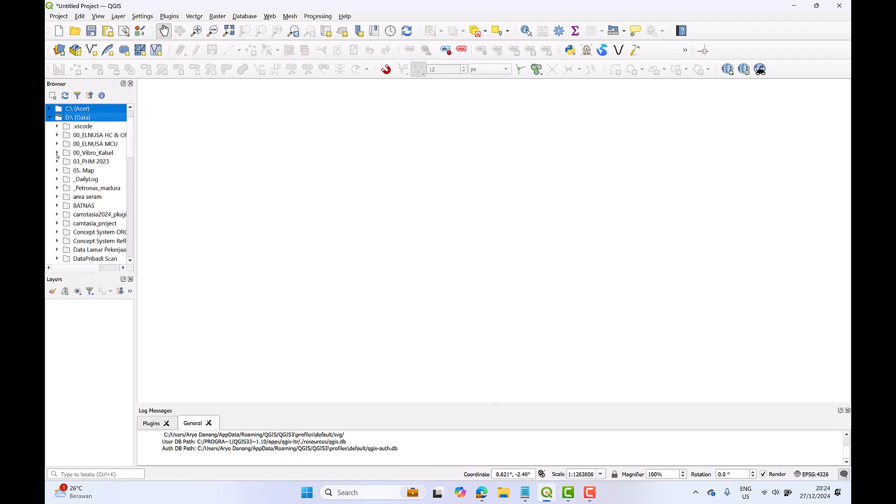
pyautogui.click(57, 154)
pyautogui.scroll(-5, 76, 166)
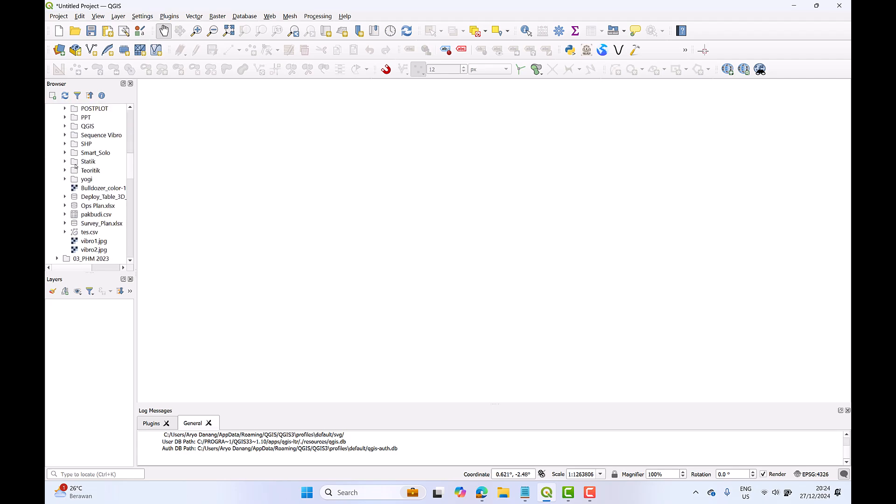
pyautogui.click(65, 144)
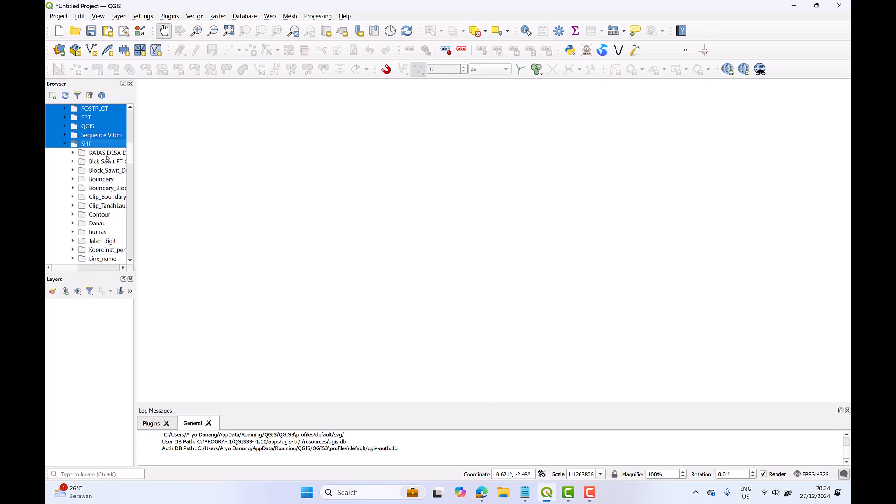
# - Widen the file browser and expand the Jalan_digit folder to list its shapefiles
pyautogui.moveTo(137, 176); pyautogui.dragTo(215, 179)
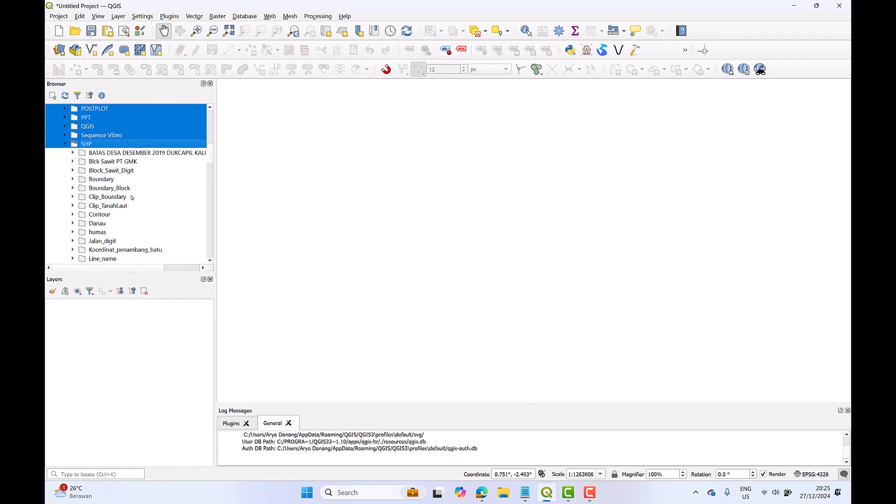
pyautogui.scroll(-2, 134, 198)
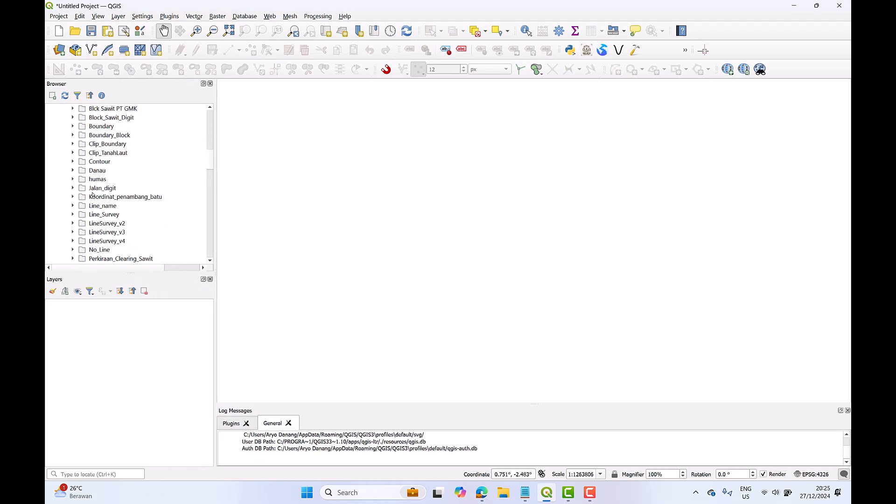
pyautogui.keyDown('shift'); pyautogui.click(78, 189); pyautogui.keyUp('shift')
pyautogui.click(109, 188)
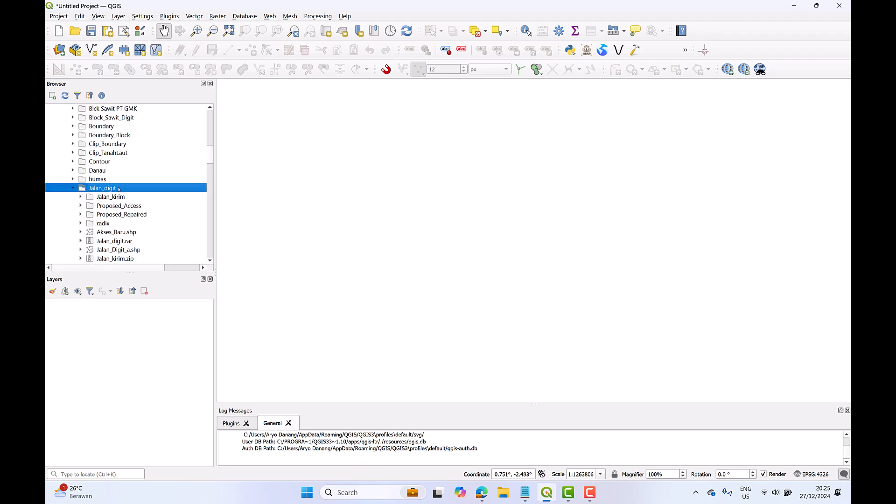
pyautogui.scroll(-3, 108, 182)
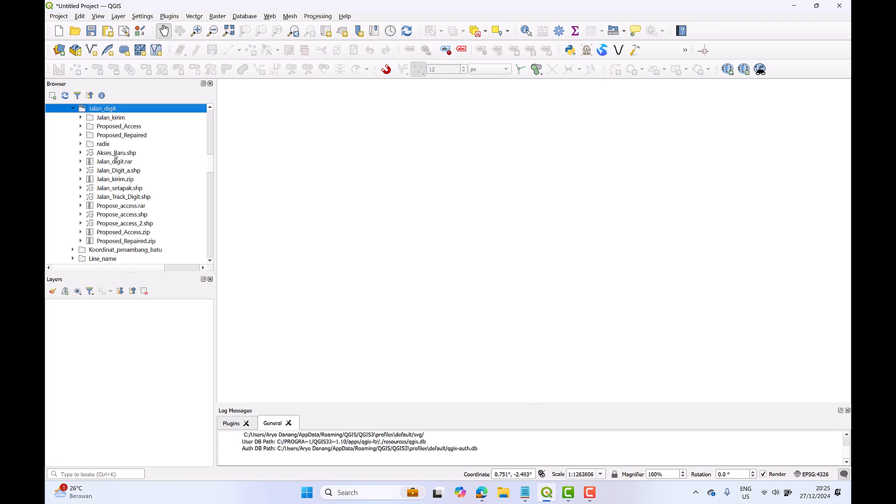
# - Add the Akses_Baru.shp and Jalan_Digit_a.shp shapefiles from the Jalan_digit folder as project layers
pyautogui.moveTo(116, 156); pyautogui.dragTo(125, 325)
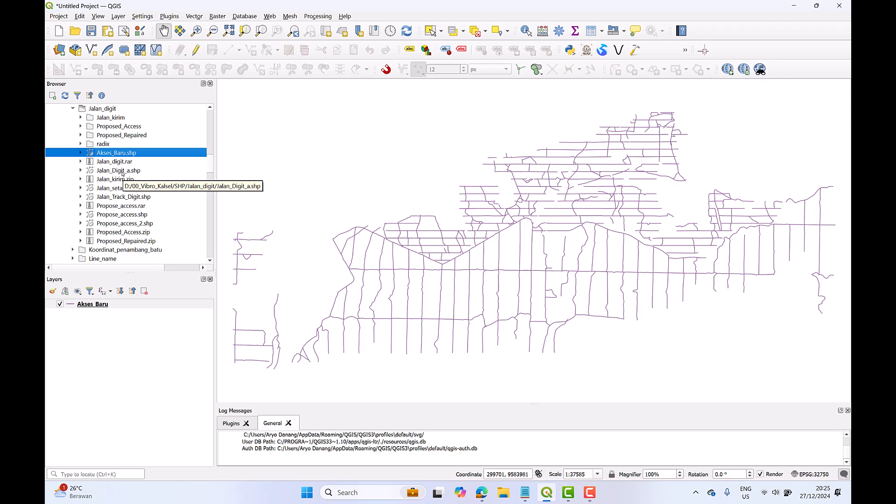
pyautogui.moveTo(122, 173)
pyautogui.mouseDown()
pyautogui.moveTo(121, 238)
pyautogui.moveTo(89, 329)
pyautogui.mouseUp()
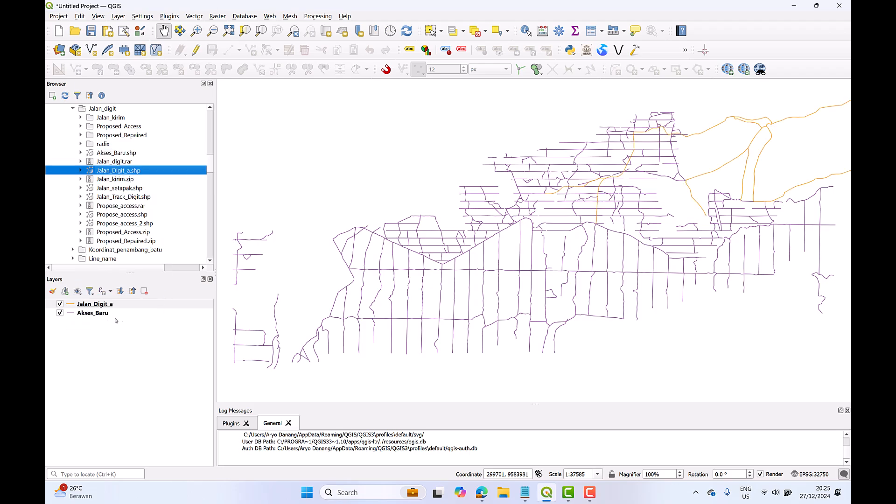
pyautogui.moveTo(411, 229); pyautogui.dragTo(330, 273)
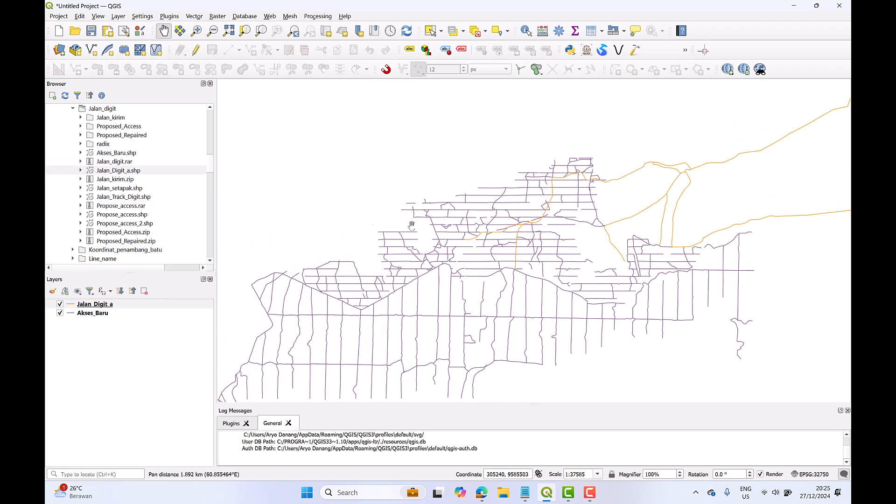
# - Collapse the Jalan_digit folder, then add Sungai_Digit.shp from the Sungai_Digit folder as a layer
pyautogui.scroll(2, 93, 164)
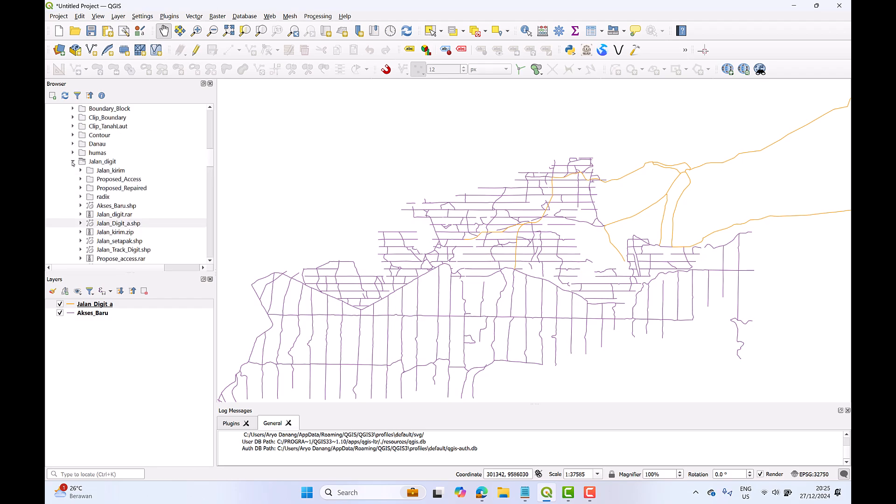
pyautogui.click(73, 162)
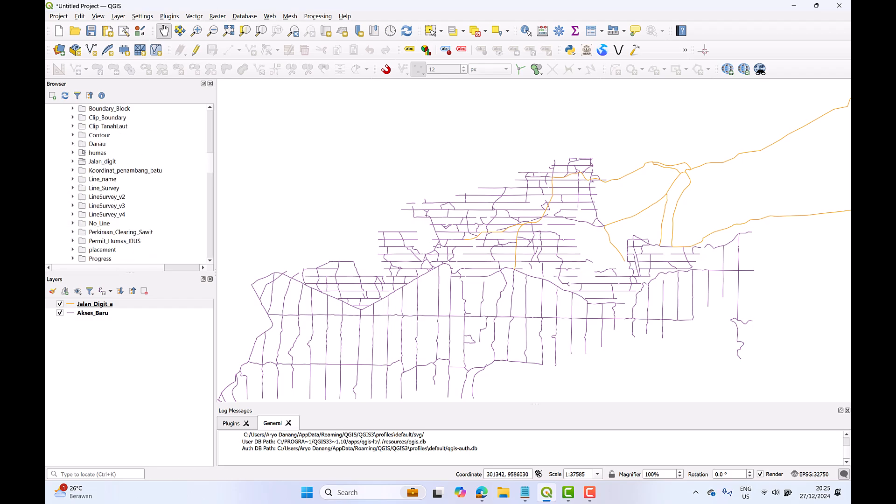
pyautogui.scroll(-2, 84, 156)
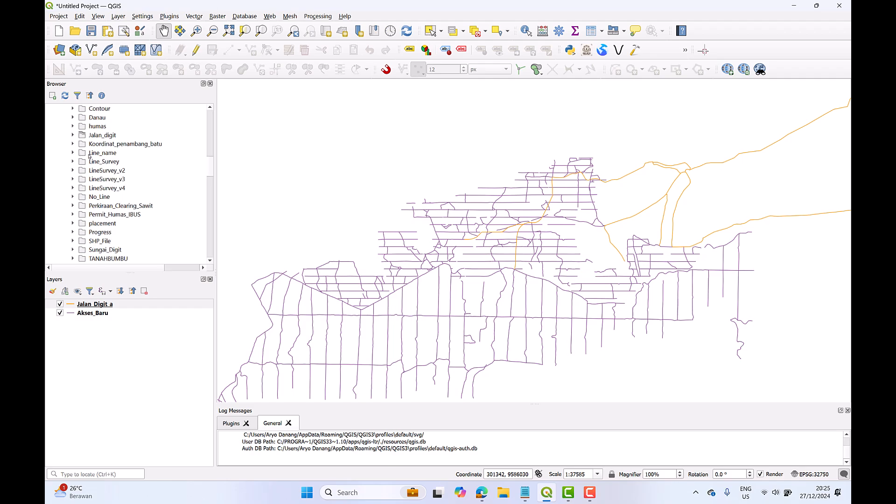
pyautogui.click(73, 223)
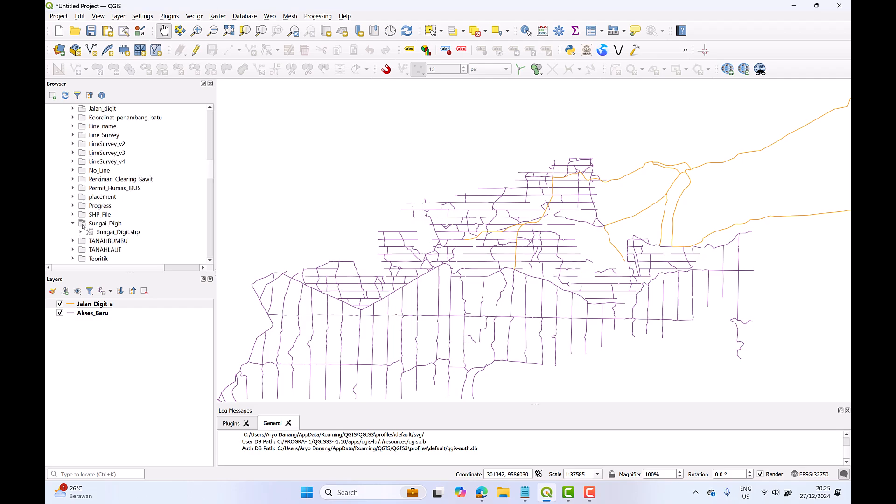
pyautogui.moveTo(111, 234); pyautogui.dragTo(93, 329)
pyautogui.moveTo(348, 254); pyautogui.dragTo(510, 216)
pyautogui.moveTo(565, 208); pyautogui.dragTo(491, 233)
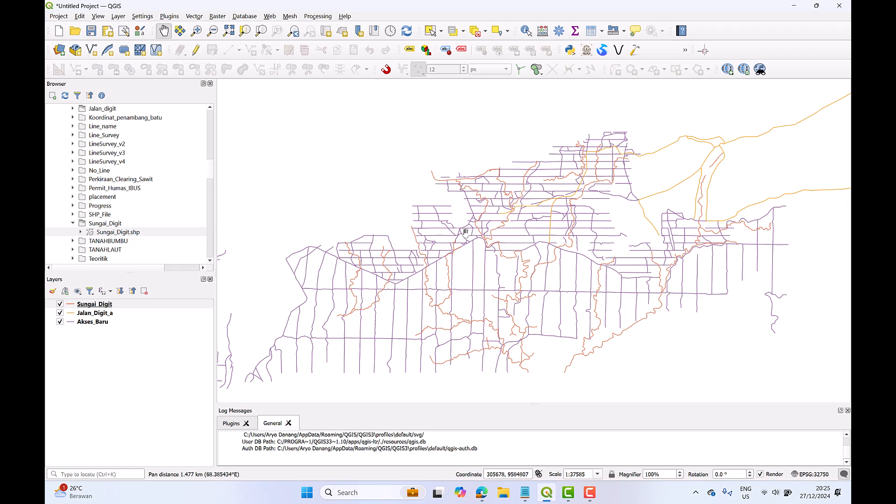
pyautogui.moveTo(509, 230); pyautogui.dragTo(466, 239)
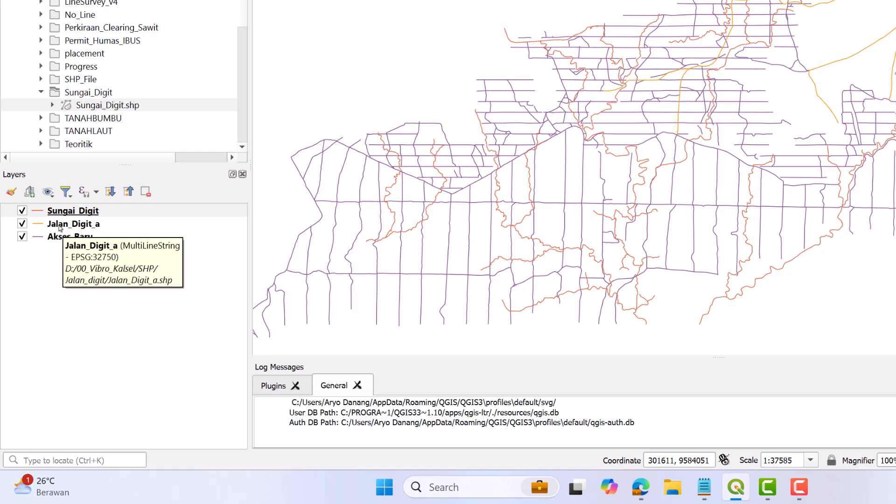
# - Open the Sungai_Digit layer's symbology and set its line colour to blue, #1561ef
pyautogui.click(39, 214)
pyautogui.rightClick(40, 213)
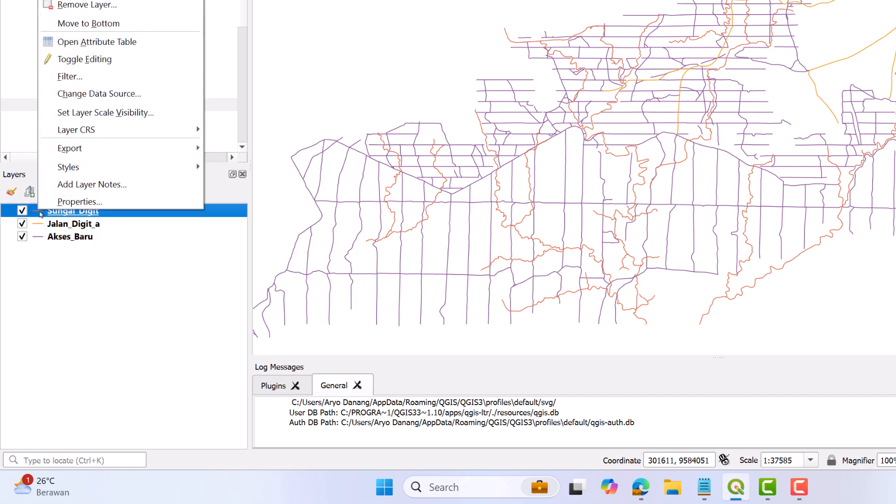
pyautogui.click(54, 287)
pyautogui.doubleClick(36, 215)
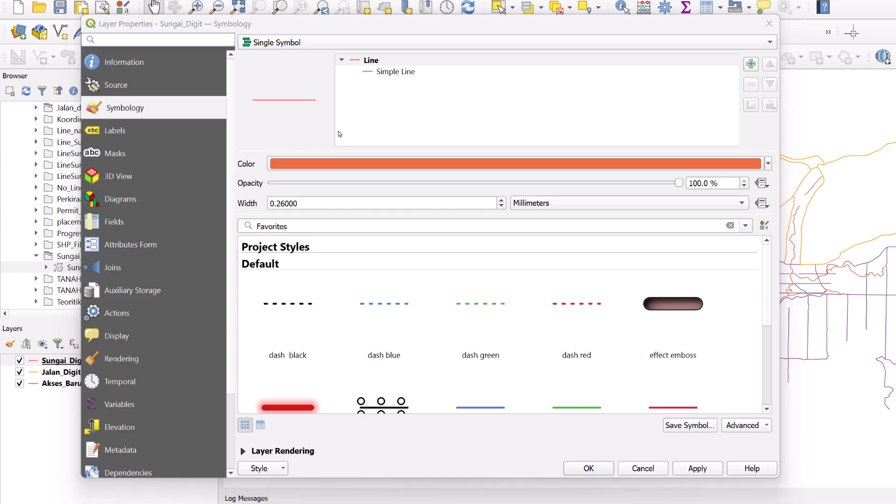
pyautogui.click(424, 63)
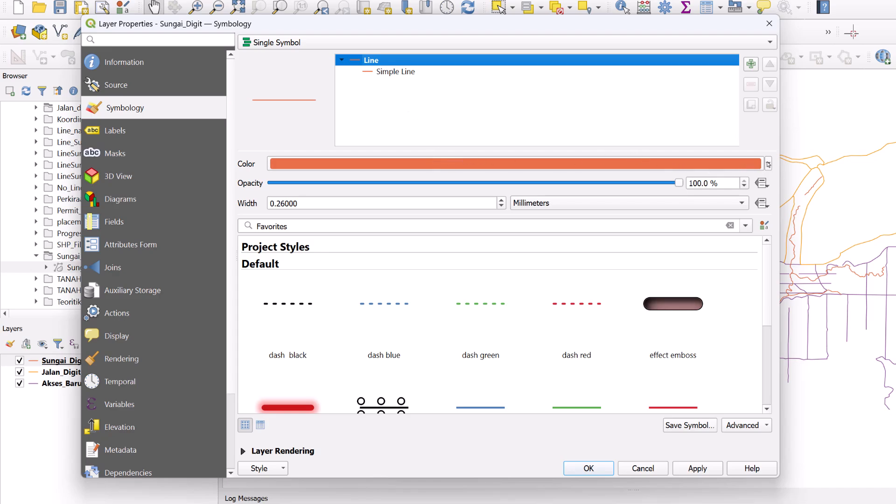
pyautogui.click(769, 163)
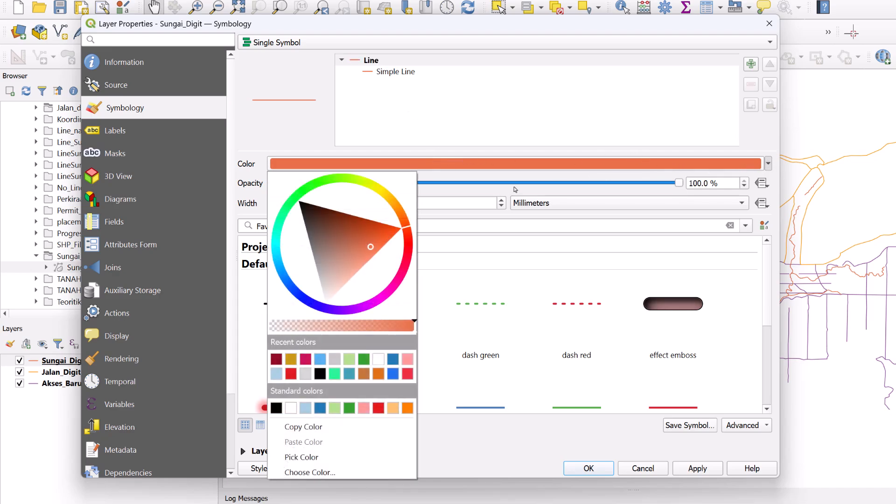
pyautogui.click(545, 171)
pyautogui.click(548, 171)
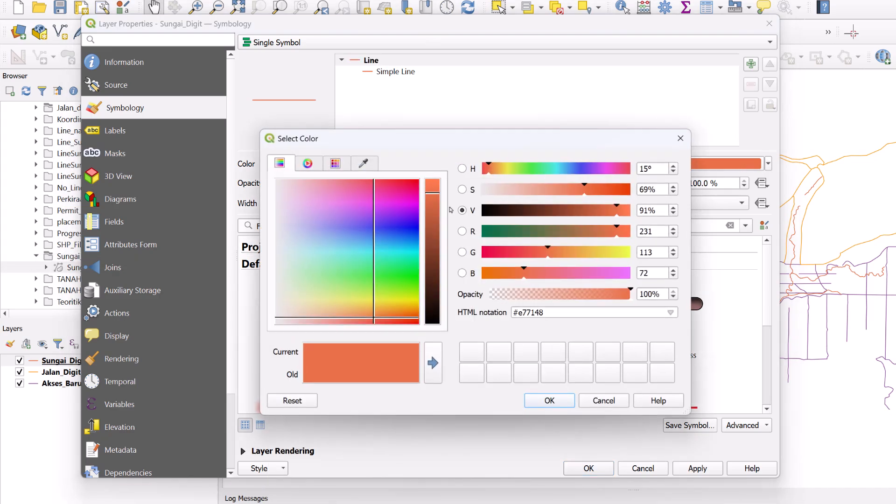
pyautogui.click(395, 222)
pyautogui.moveTo(405, 228)
pyautogui.mouseDown()
pyautogui.moveTo(358, 237)
pyautogui.moveTo(324, 287)
pyautogui.moveTo(327, 278)
pyautogui.moveTo(297, 295)
pyautogui.moveTo(321, 283)
pyautogui.mouseUp()
pyautogui.click(311, 166)
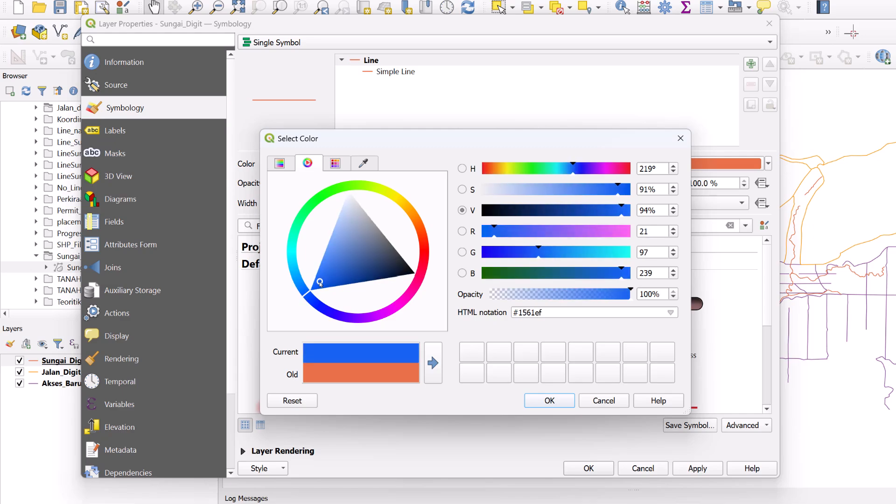
pyautogui.click(560, 405)
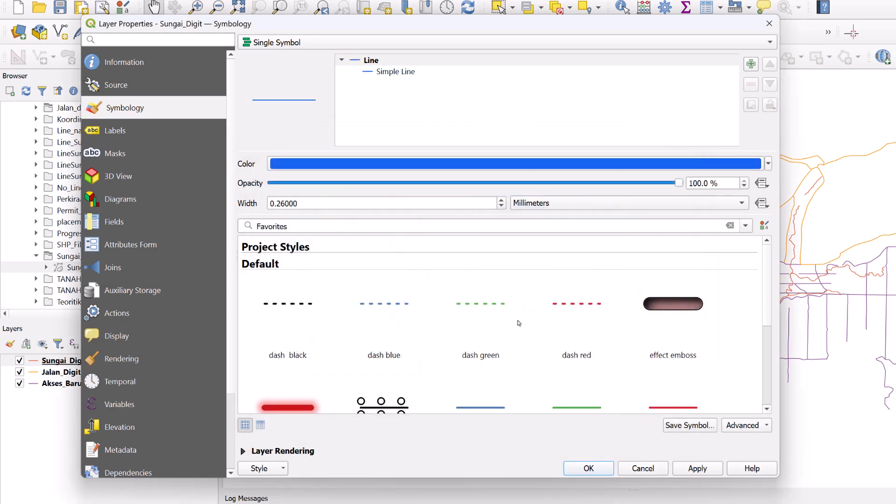
# - Try a 0.66 mm stroke width on the Sungai_Digit Simple Line, return it to 0.26 mm, and apply the symbology
pyautogui.click(395, 60)
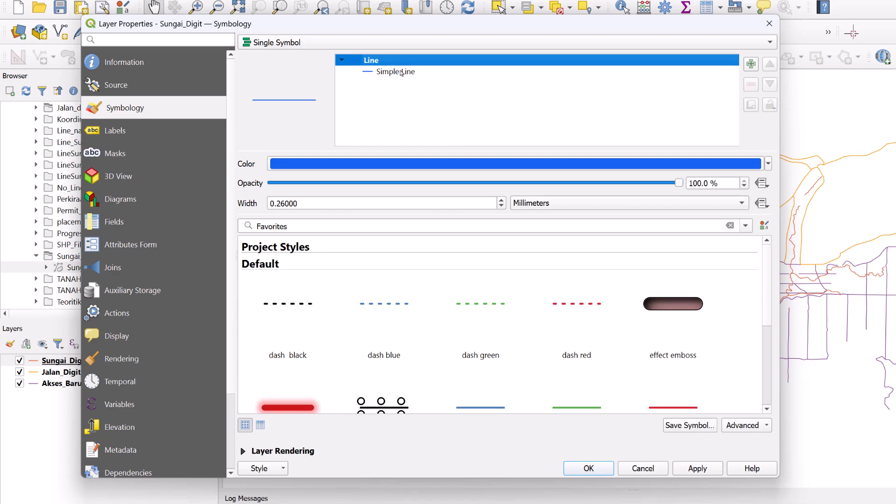
pyautogui.click(402, 73)
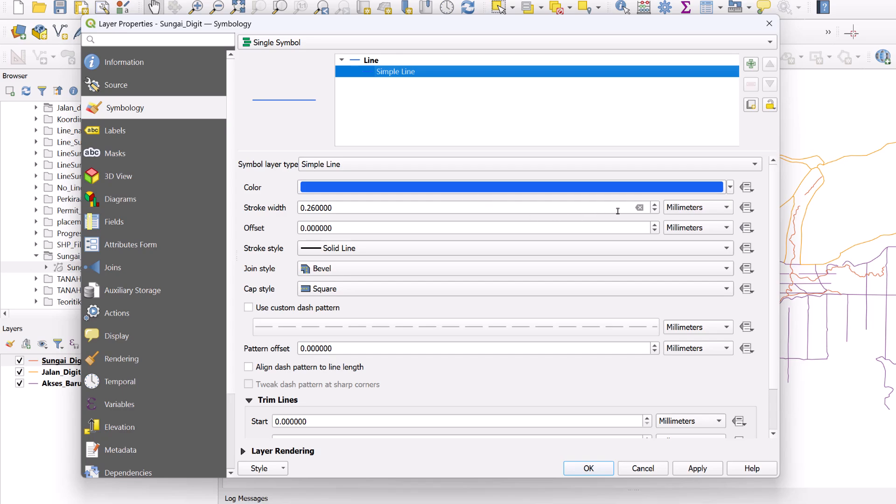
pyautogui.click(657, 205)
pyautogui.click(657, 205)
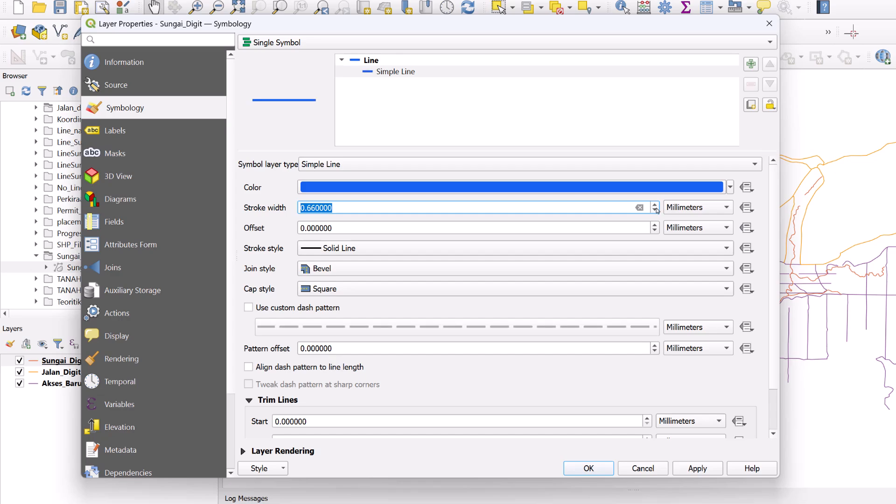
pyautogui.click(656, 211)
pyautogui.click(656, 211)
pyautogui.click(656, 206)
pyautogui.click(656, 211)
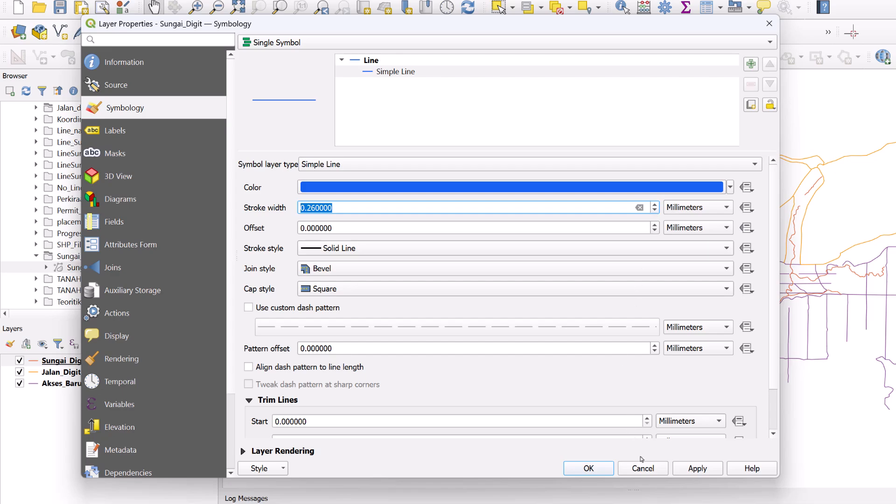
pyautogui.click(702, 473)
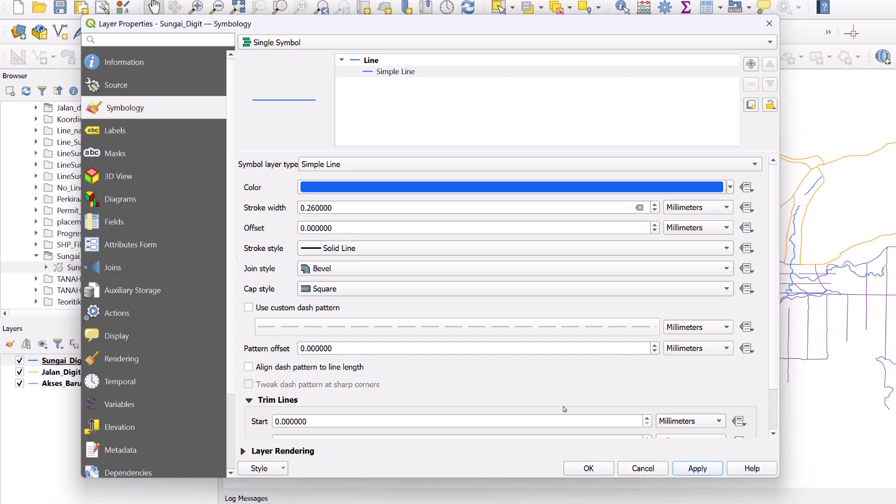
# - Set the Sungai_Digit line's stroke width to 0.66 mm and apply it to the map
pyautogui.click(656, 205)
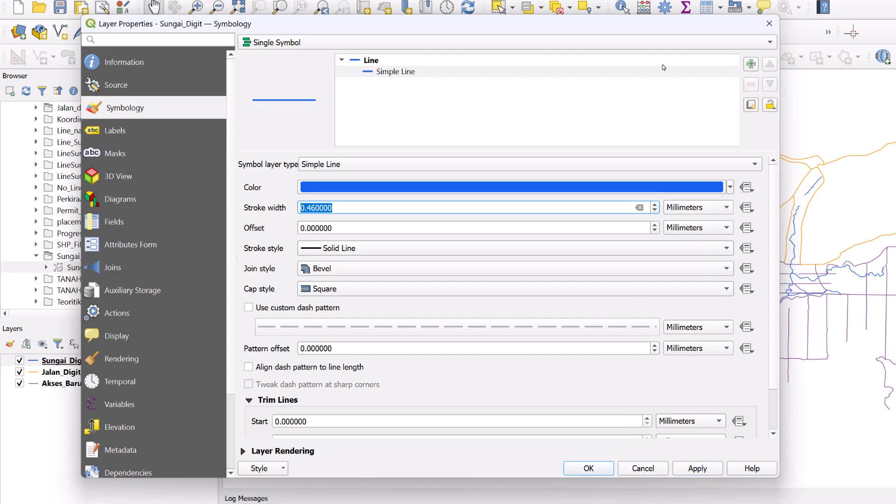
pyautogui.moveTo(668, 24); pyautogui.dragTo(617, 29)
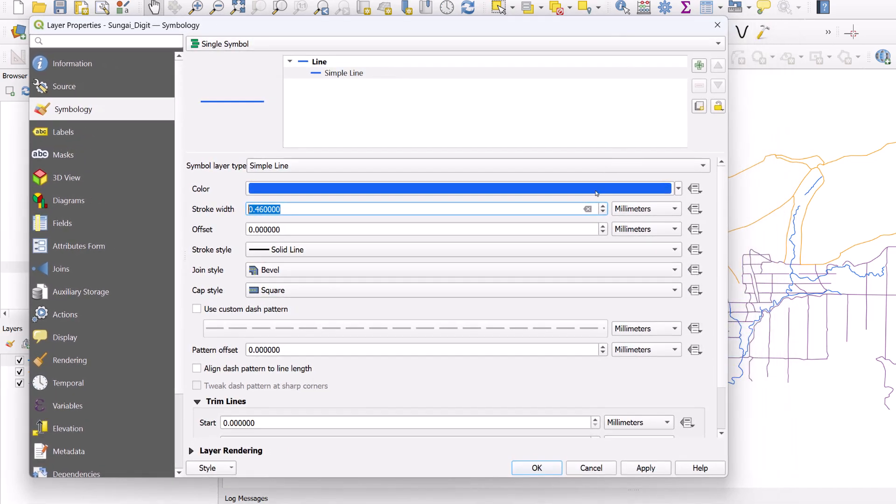
pyautogui.click(604, 207)
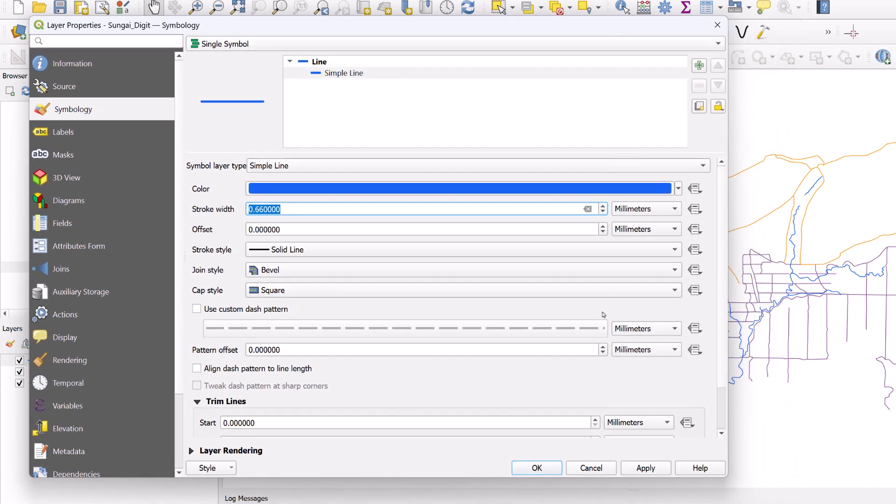
pyautogui.click(651, 474)
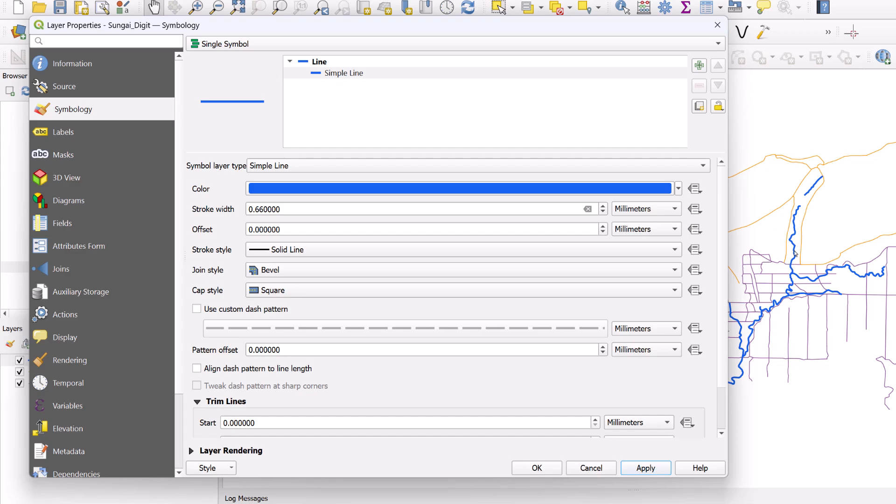
# - Set the Sungai_Digit stroke width back to 0.26 mm, apply it, and confirm the layer properties
pyautogui.click(604, 212)
pyautogui.click(603, 212)
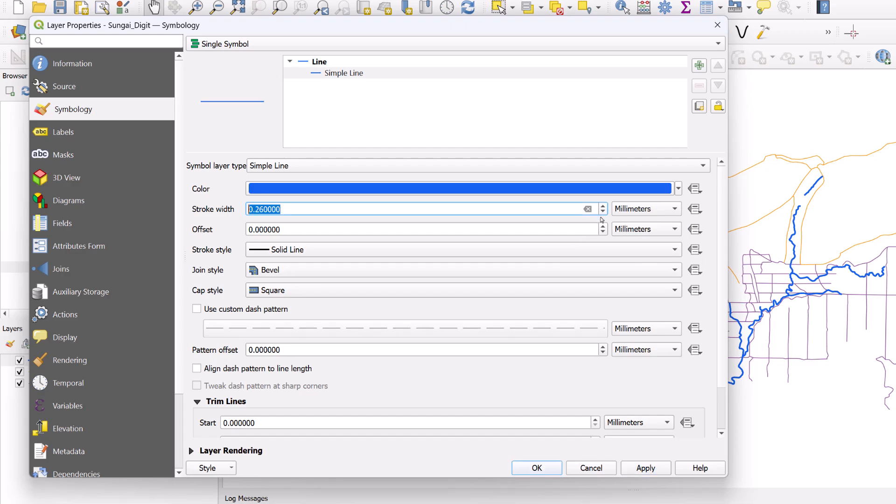
pyautogui.click(637, 467)
pyautogui.click(537, 468)
pyautogui.moveTo(628, 322); pyautogui.dragTo(691, 250)
pyautogui.scroll(1, 622, 287)
pyautogui.scroll(-1, 628, 288)
pyautogui.moveTo(646, 285); pyautogui.dragTo(640, 325)
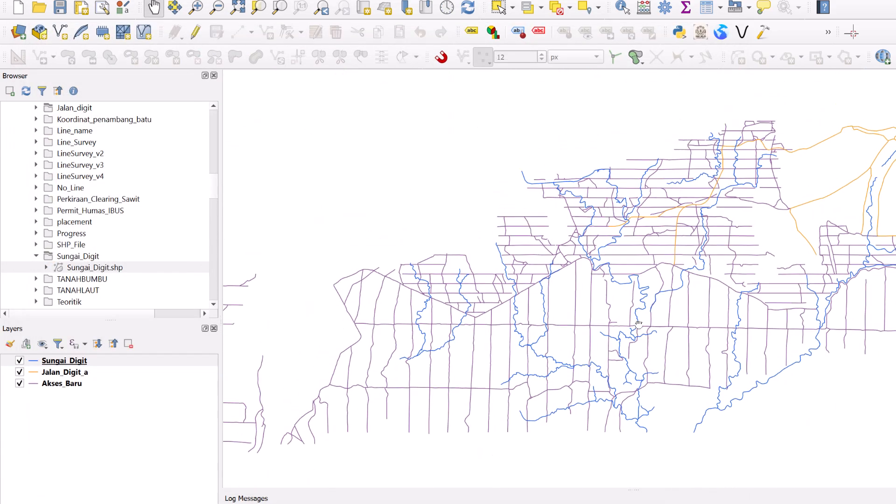
pyautogui.moveTo(664, 268); pyautogui.dragTo(648, 284)
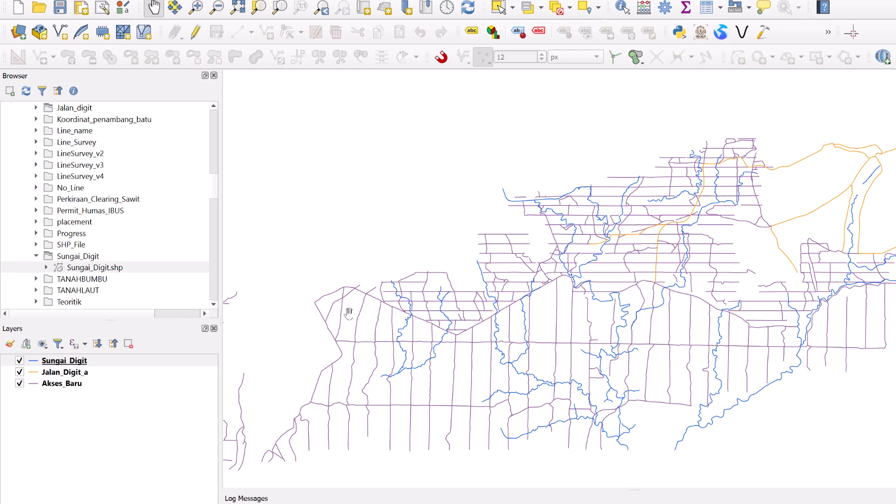
# - Set the Akses_Baru layer's Simple Line colour to orange, #f5a511, and apply it
pyautogui.click(37, 387)
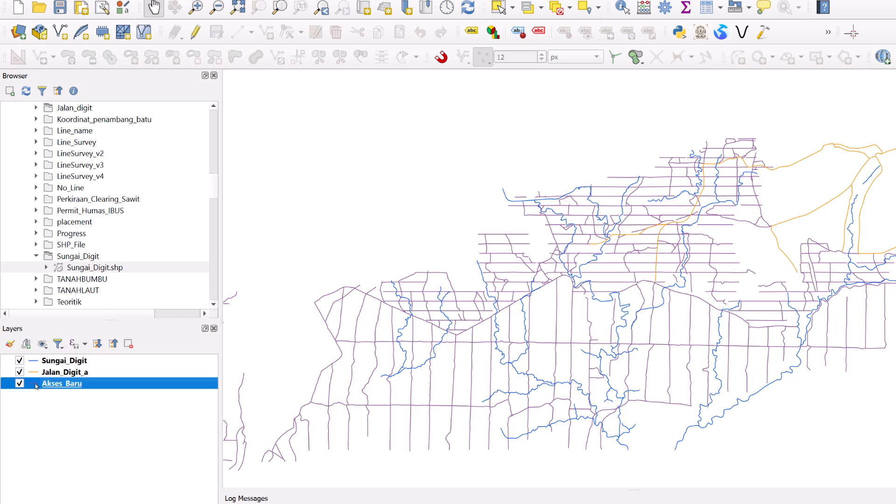
pyautogui.doubleClick(46, 384)
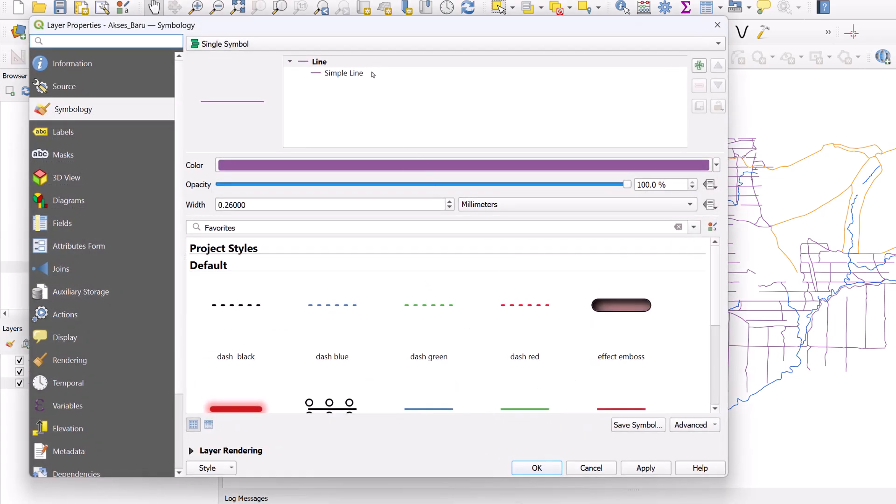
pyautogui.click(344, 73)
pyautogui.click(568, 187)
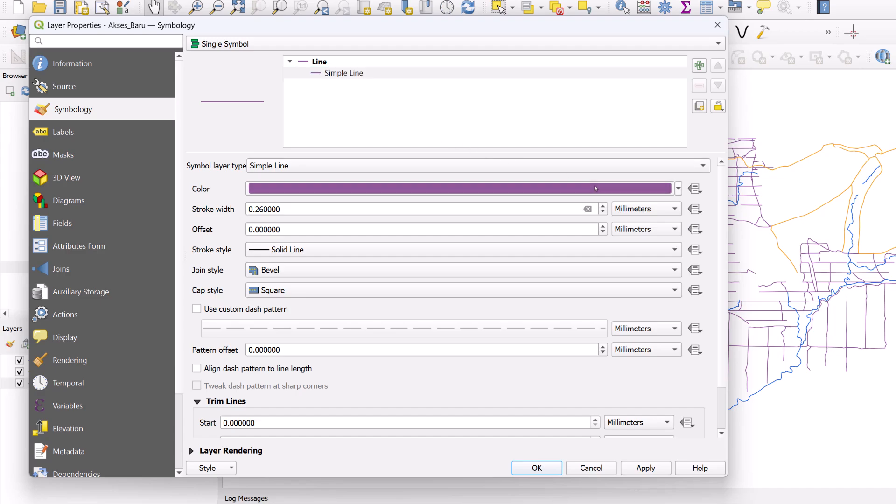
pyautogui.click(409, 212)
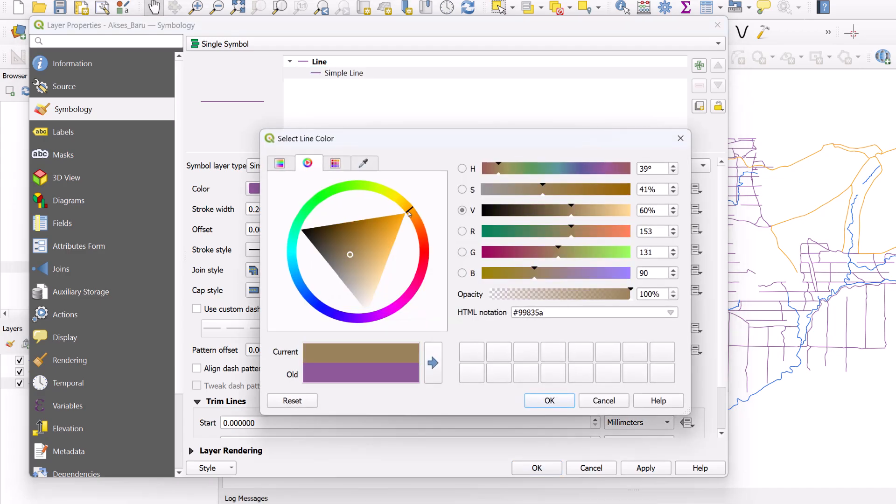
pyautogui.moveTo(392, 235); pyautogui.dragTo(405, 237)
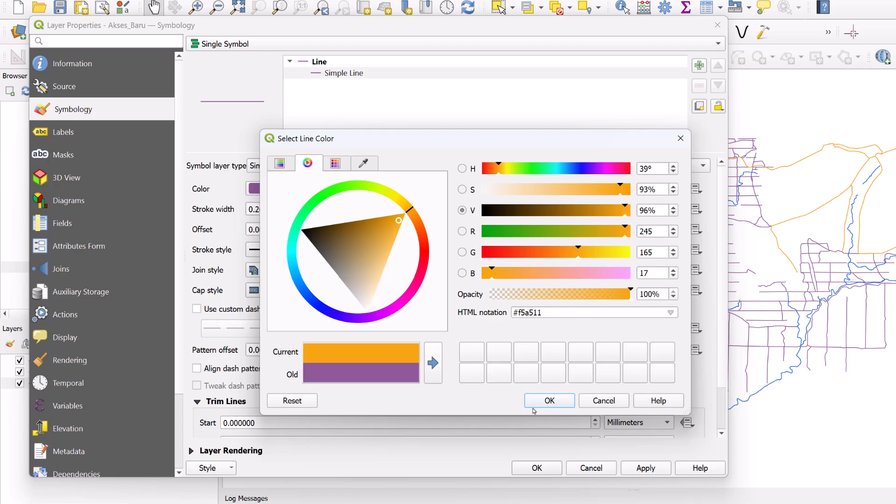
pyautogui.click(546, 401)
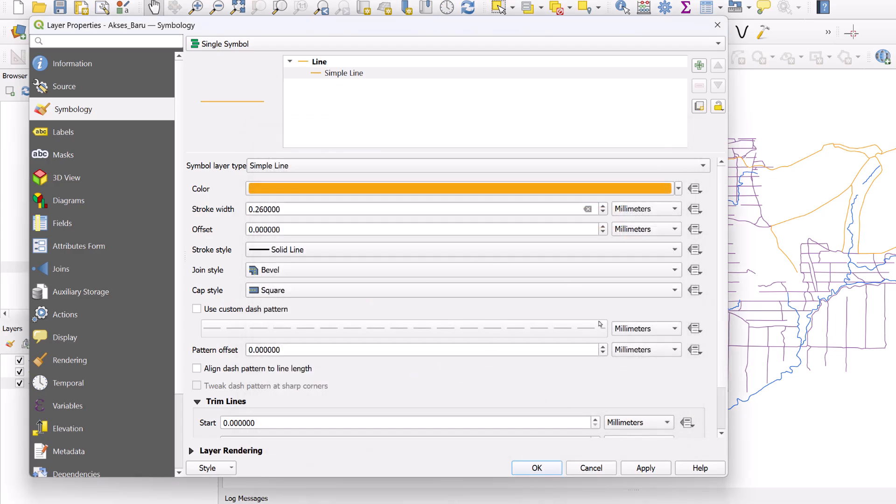
pyautogui.click(641, 469)
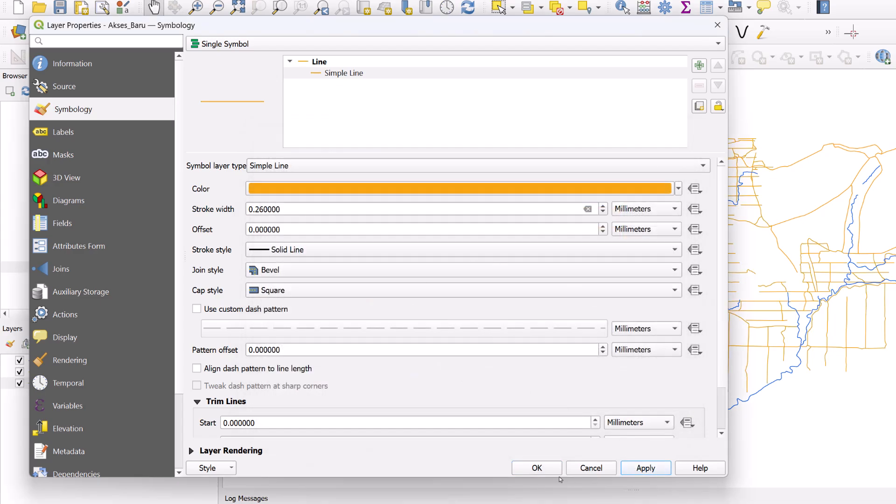
# - Confirm the Akses_Baru layer properties and set the Jalan_Digit_a layer's Simple Line colour to brown, #a86b1a
pyautogui.click(537, 468)
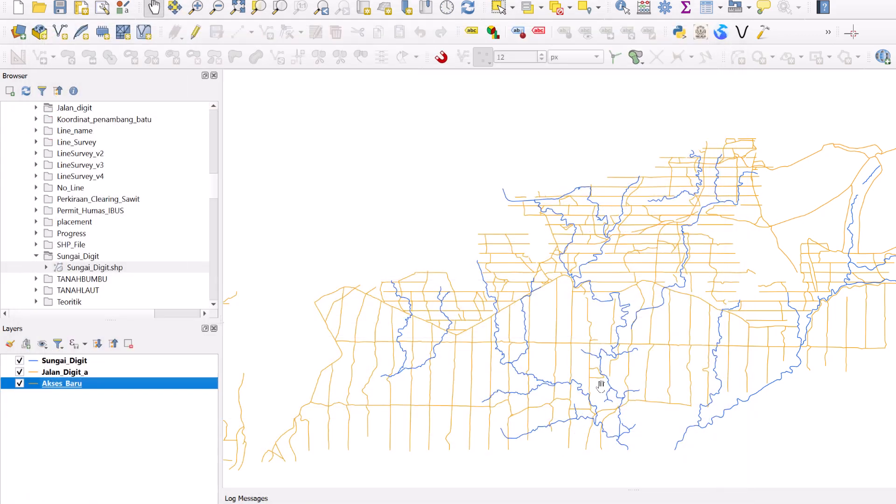
pyautogui.click(98, 372)
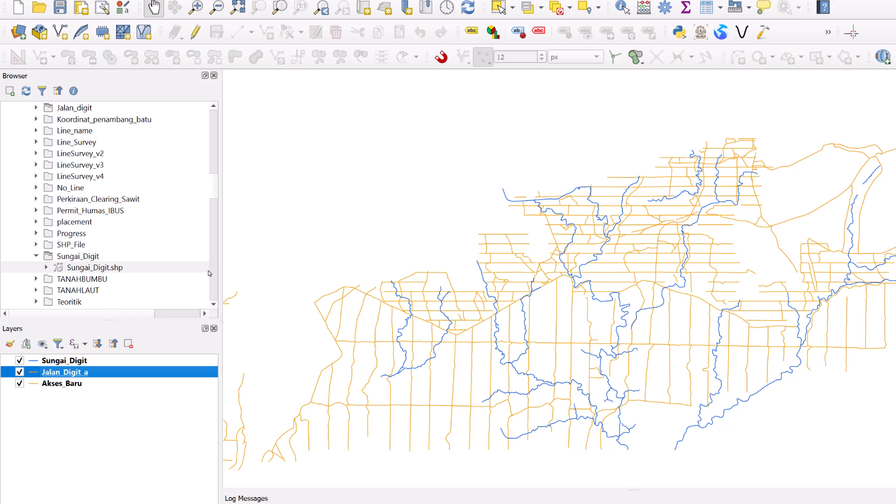
pyautogui.doubleClick(36, 374)
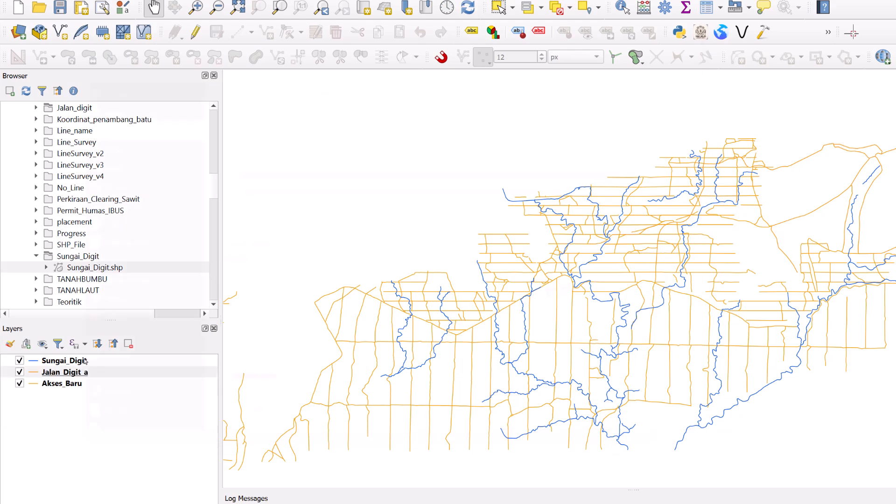
pyautogui.click(513, 164)
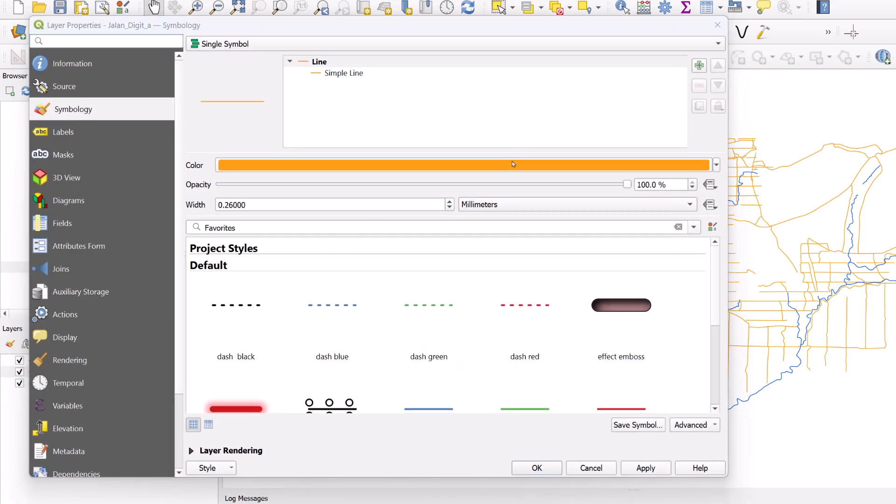
pyautogui.press('Escape')
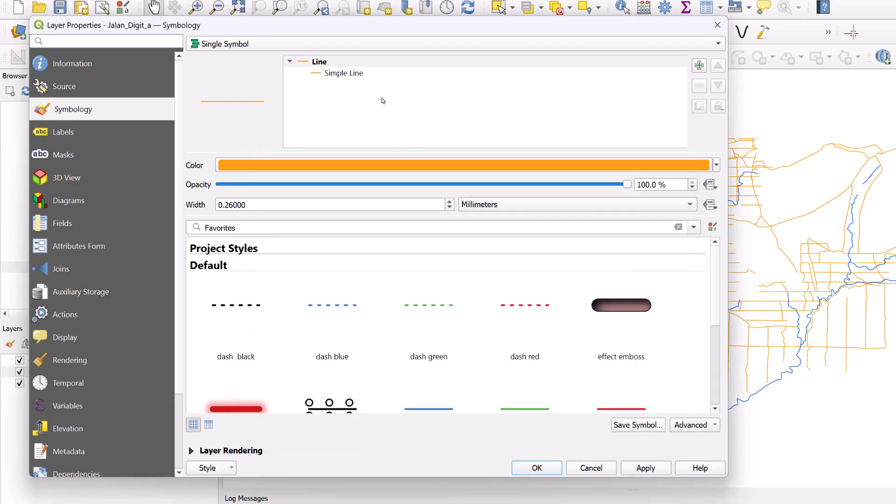
pyautogui.click(369, 74)
pyautogui.click(405, 195)
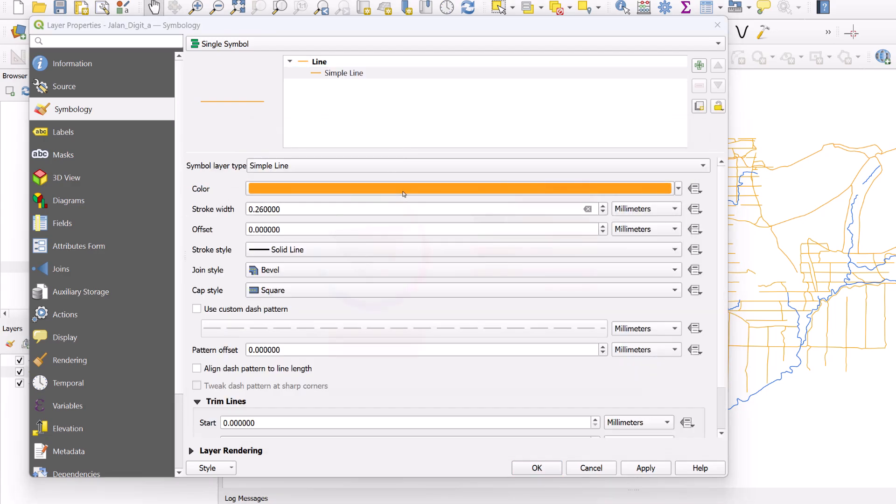
pyautogui.moveTo(385, 241); pyautogui.dragTo(368, 231)
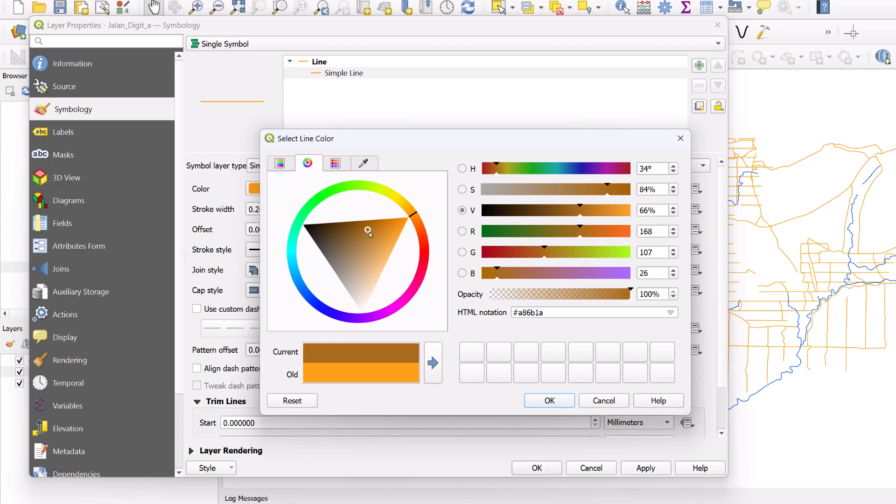
pyautogui.click(550, 401)
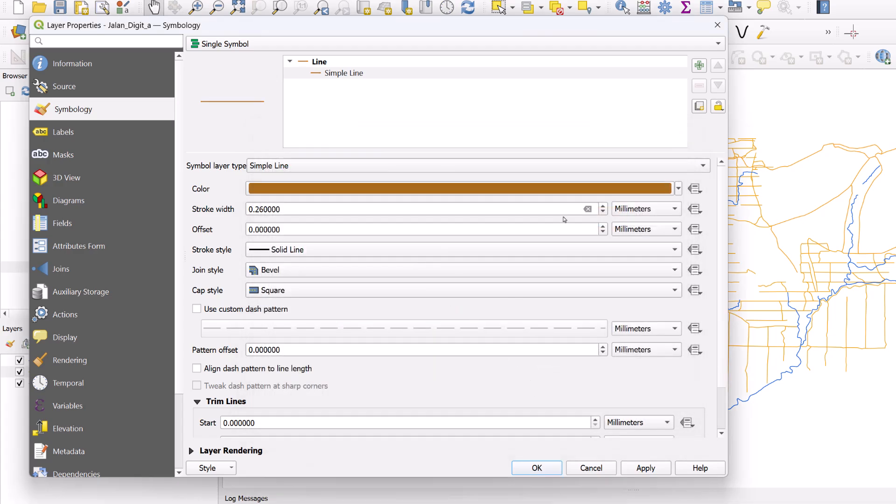
# - Set the Jalan_Digit_a line's stroke width to 0.66 mm, apply and confirm it, and check the roads on the map
pyautogui.click(603, 206)
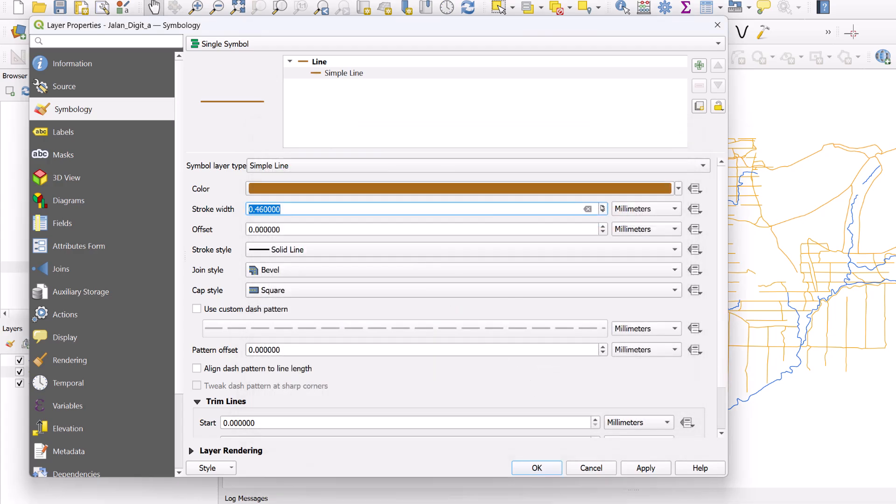
pyautogui.click(603, 206)
pyautogui.click(644, 468)
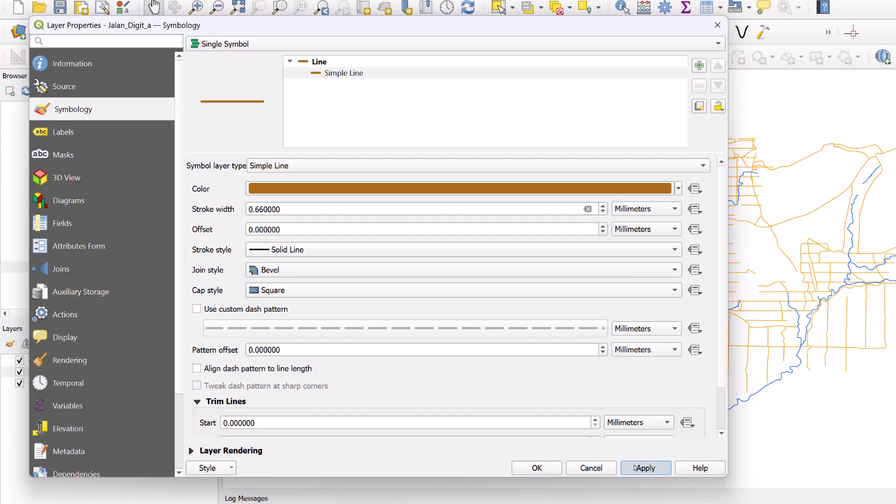
pyautogui.click(537, 468)
pyautogui.moveTo(604, 332); pyautogui.dragTo(613, 311)
pyautogui.moveTo(716, 242); pyautogui.dragTo(604, 244)
pyautogui.moveTo(597, 212); pyautogui.dragTo(589, 233)
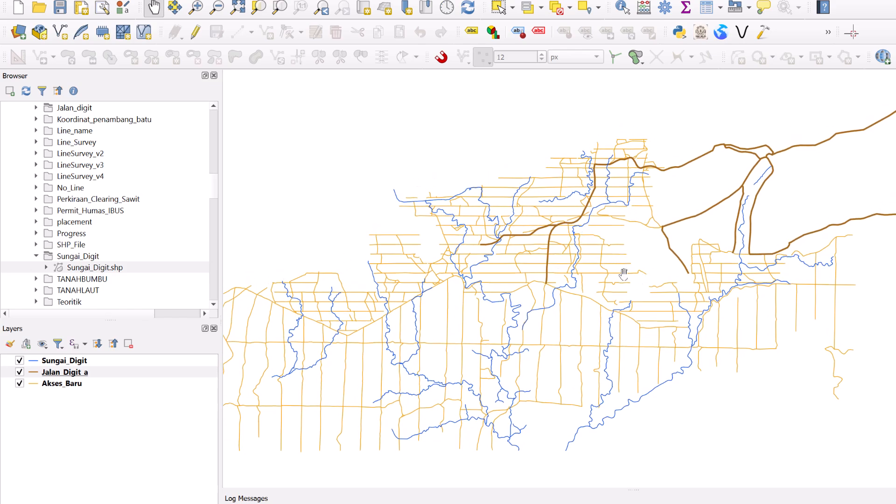
pyautogui.moveTo(579, 217); pyautogui.dragTo(649, 202)
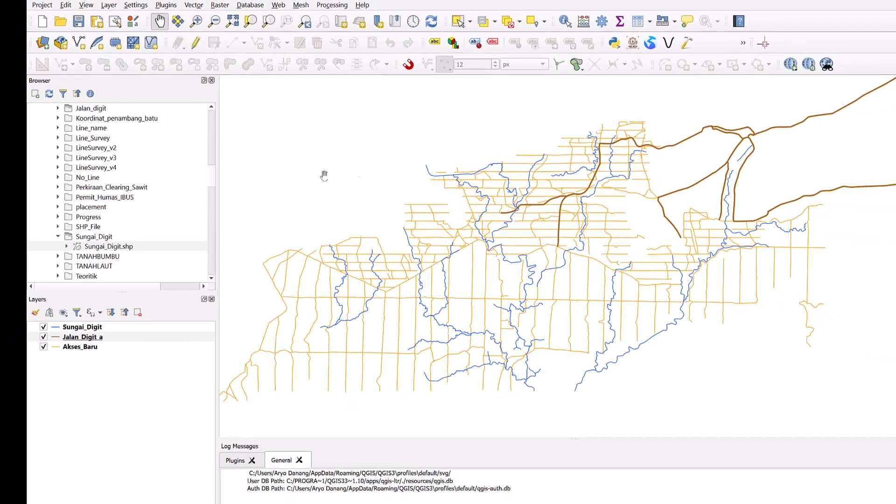
# - Save the project as the QGZ file latihan_saja in the 00_Vibro_Kalsel QGIS folder, and save its latest state again
pyautogui.hotkey('ctrl', 's')
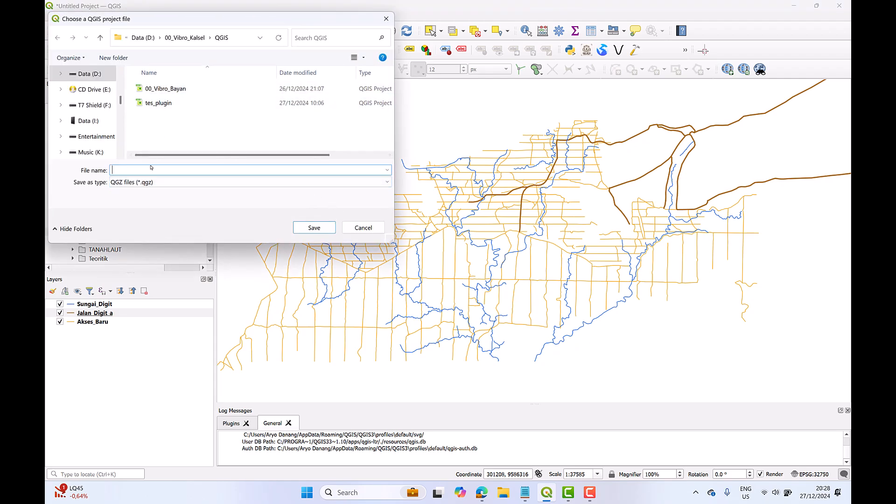
pyautogui.write('latihan_saja')
pyautogui.click(315, 228)
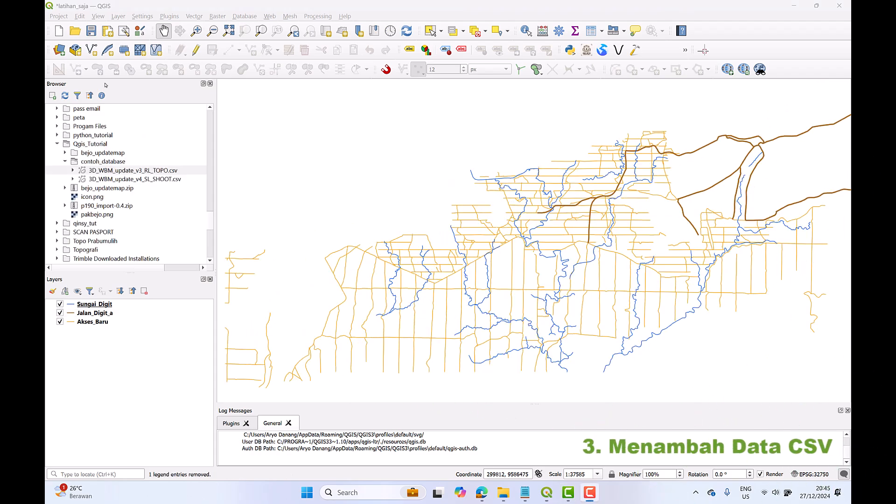
pyautogui.click(91, 31)
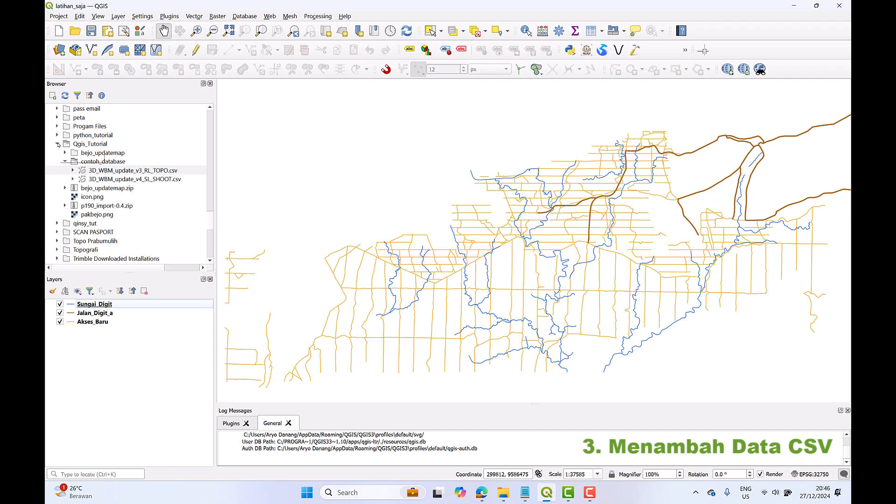
# - Locate the two CSV files in Qgis_Tutorial's contoh_database folder and open 3D_WBM_update_v3_RL_TOPO in Excel
pyautogui.click(58, 144)
pyautogui.click(58, 144)
pyautogui.scroll(2, 105, 154)
pyautogui.scroll(1, 105, 154)
pyautogui.scroll(-2, 112, 153)
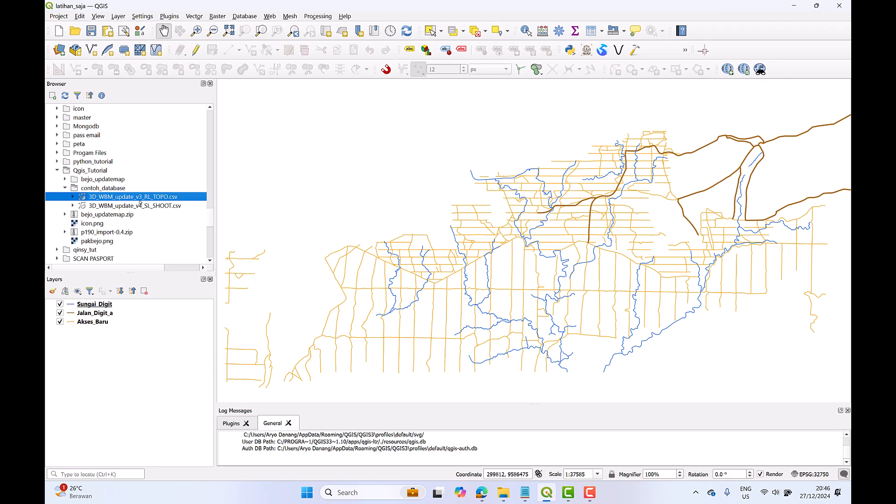
pyautogui.click(165, 205)
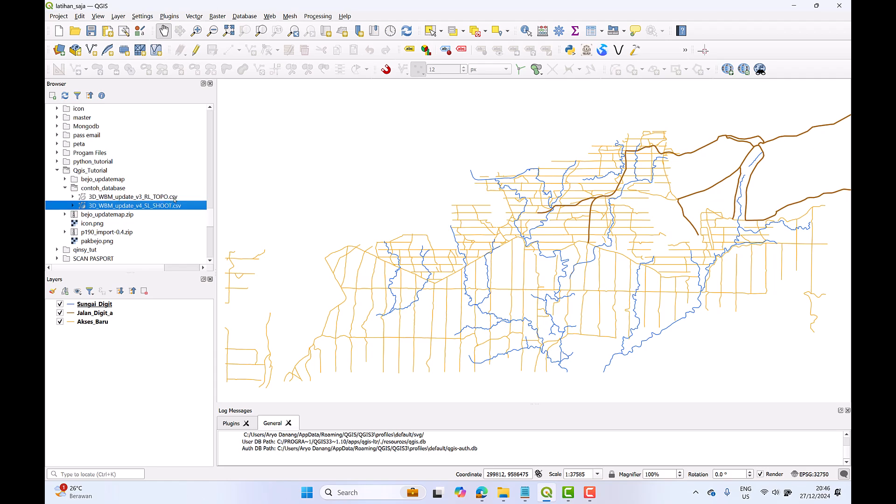
pyautogui.click(175, 199)
pyautogui.click(175, 206)
pyautogui.press('F10')
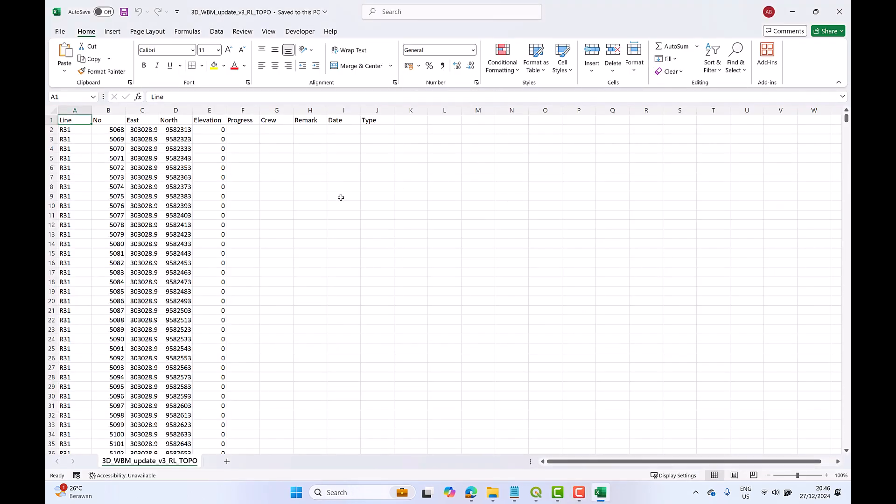
# - Review the CSV's header row from Line to Type
pyautogui.click(156, 175)
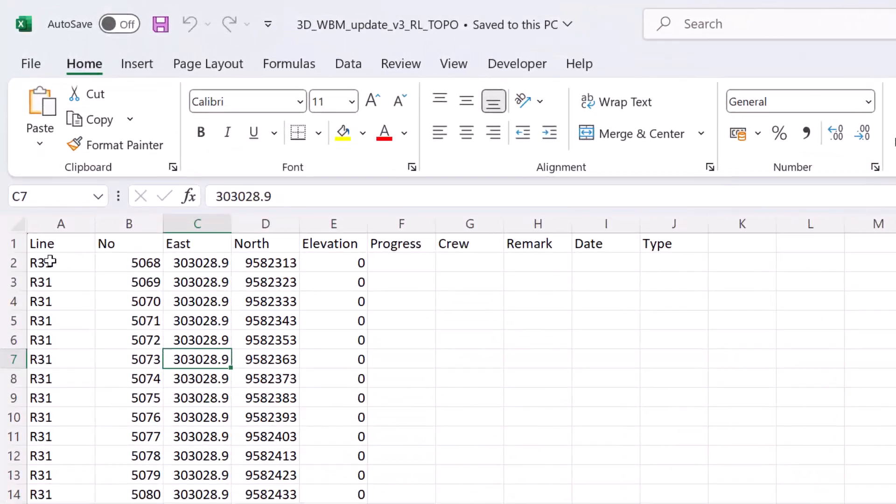
pyautogui.click(77, 213)
pyautogui.moveTo(76, 243); pyautogui.dragTo(656, 244)
pyautogui.click(652, 278)
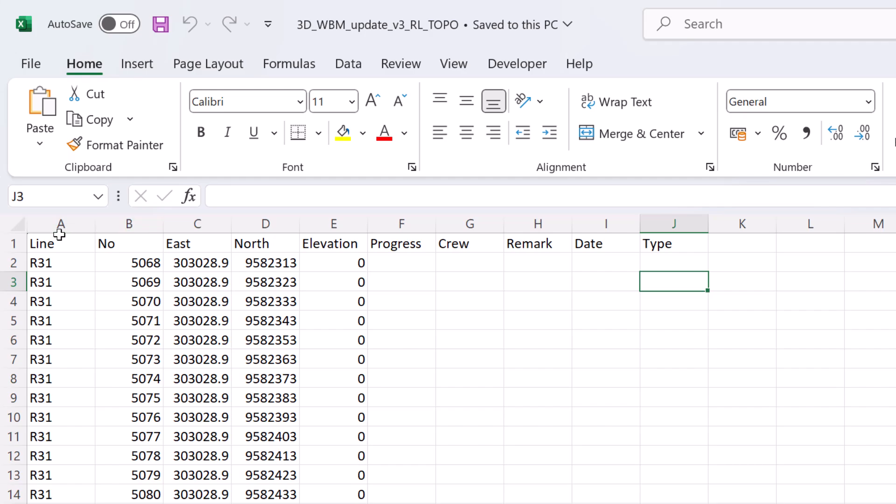
# - Examine the Line, No, East, North and Elevation columns of the CSV one after another
pyautogui.click(60, 235)
pyautogui.click(60, 224)
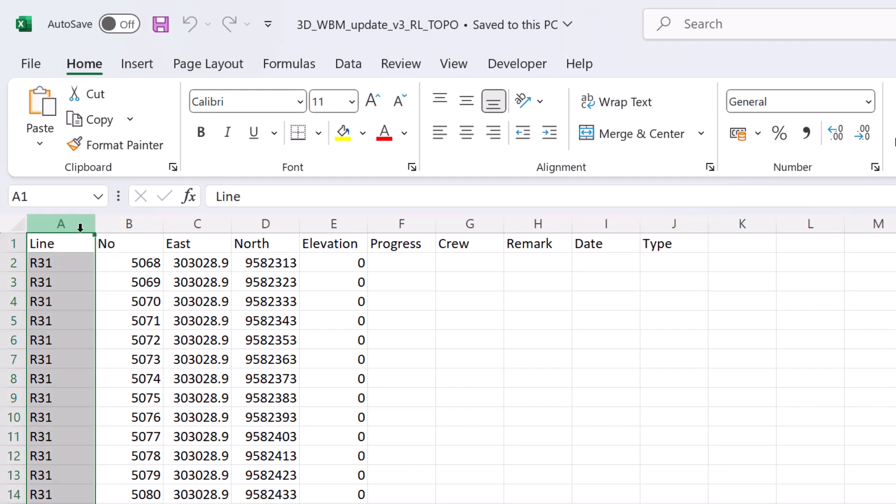
pyautogui.click(128, 223)
pyautogui.moveTo(130, 265); pyautogui.dragTo(137, 399)
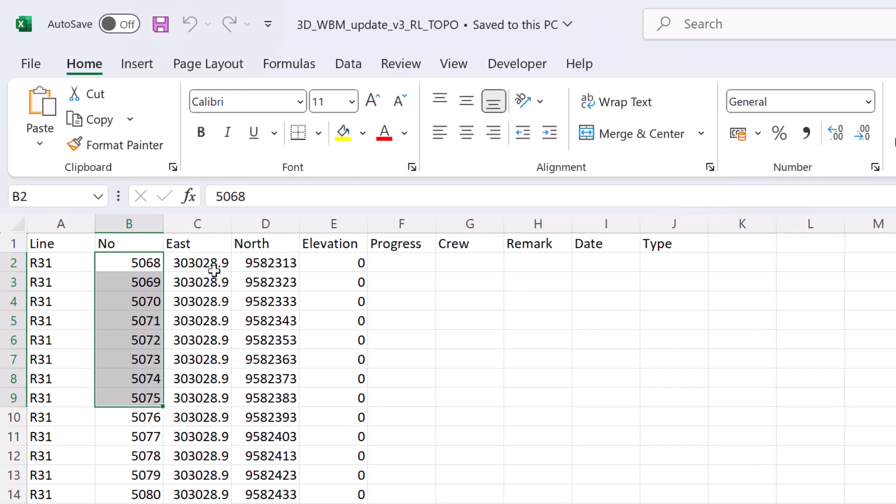
pyautogui.click(201, 226)
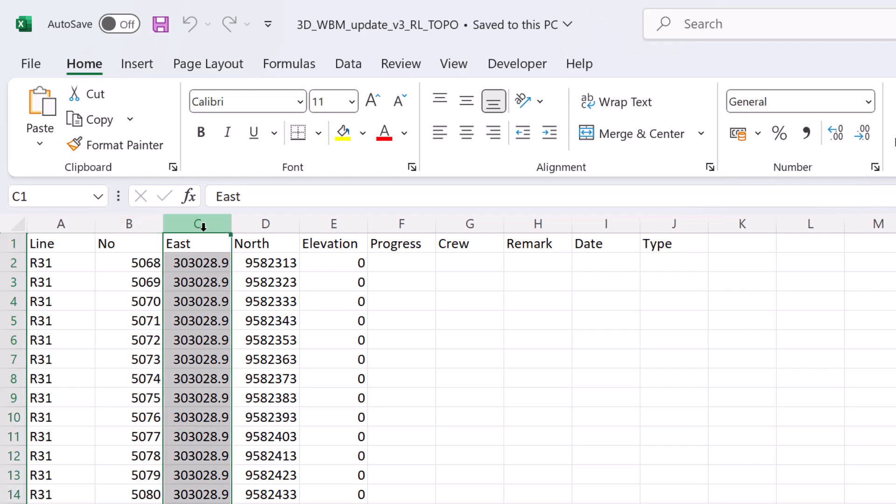
pyautogui.click(283, 225)
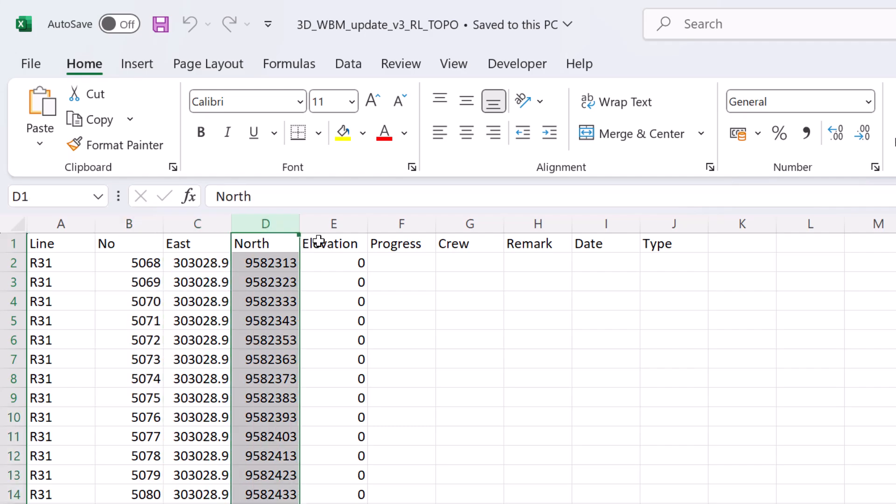
pyautogui.click(351, 225)
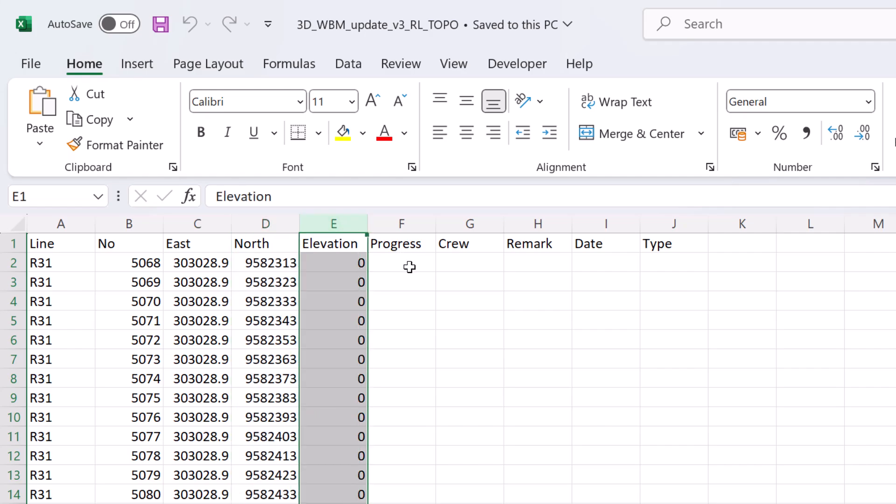
pyautogui.moveTo(342, 262); pyautogui.dragTo(332, 377)
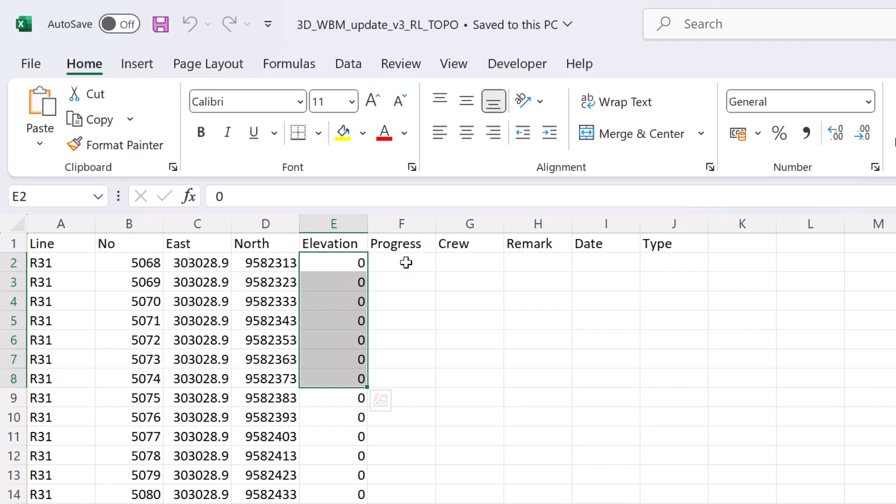
# - Examine the Progress, Crew, Remark, Date and Type columns, and close the CSV to return to QGIS
pyautogui.click(419, 221)
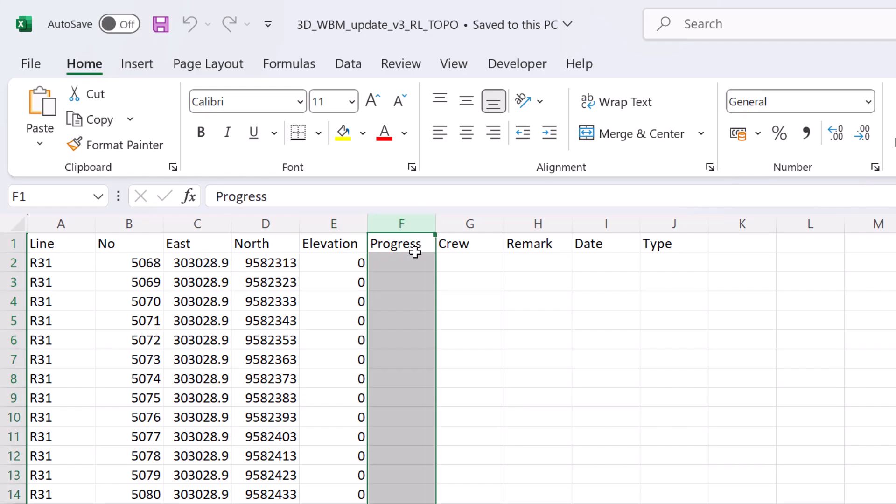
pyautogui.moveTo(406, 258); pyautogui.dragTo(476, 472)
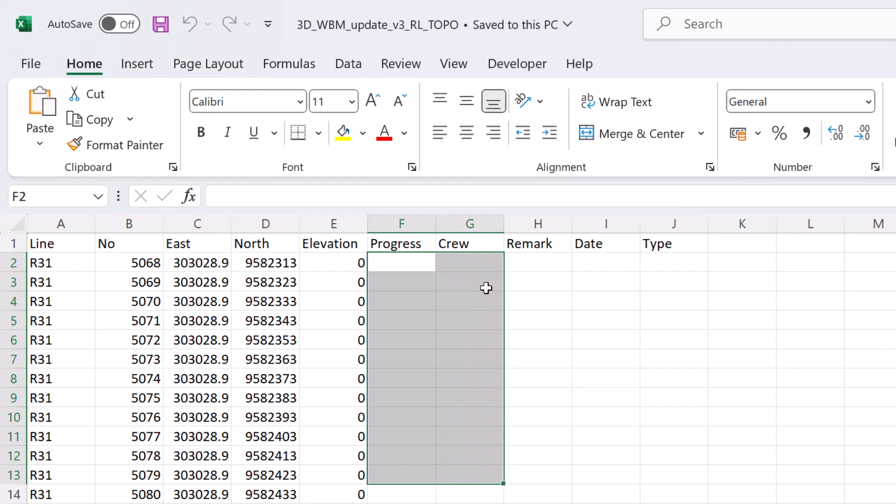
pyautogui.click(492, 224)
pyautogui.click(545, 219)
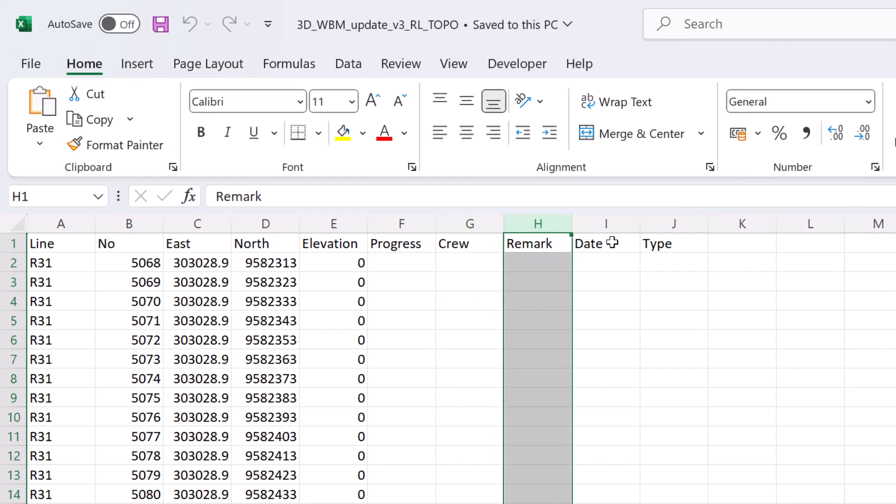
pyautogui.click(618, 221)
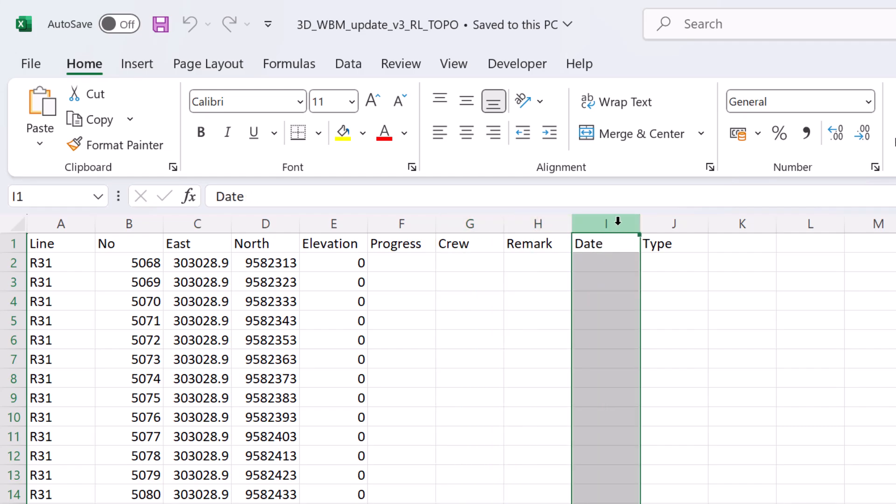
pyautogui.click(671, 226)
pyautogui.moveTo(675, 280); pyautogui.dragTo(667, 401)
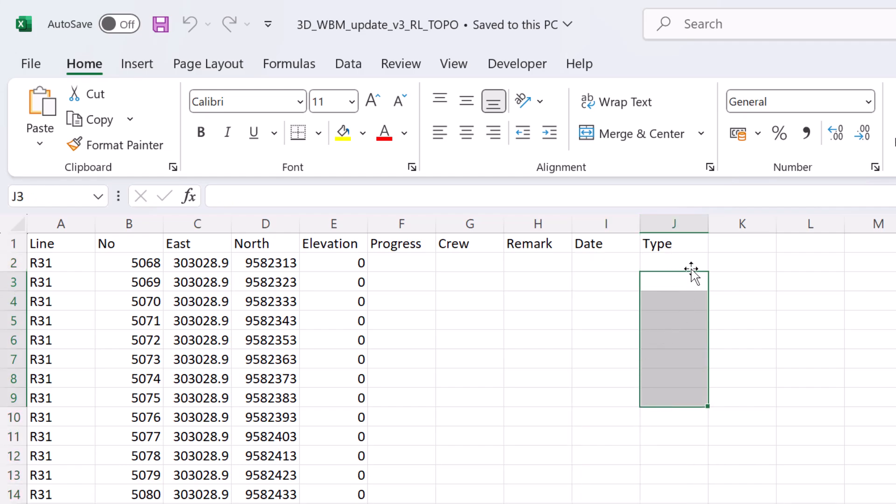
pyautogui.click(672, 319)
pyautogui.moveTo(682, 263); pyautogui.dragTo(674, 398)
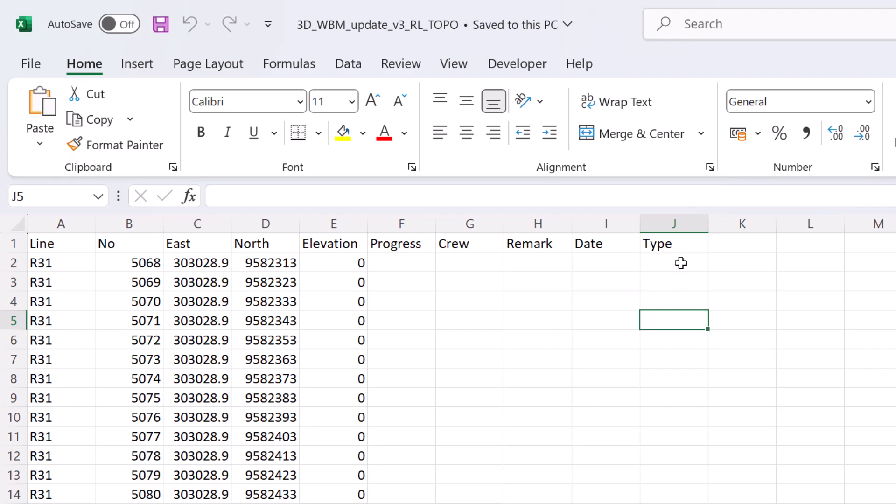
pyautogui.moveTo(382, 201); pyautogui.dragTo(381, 197)
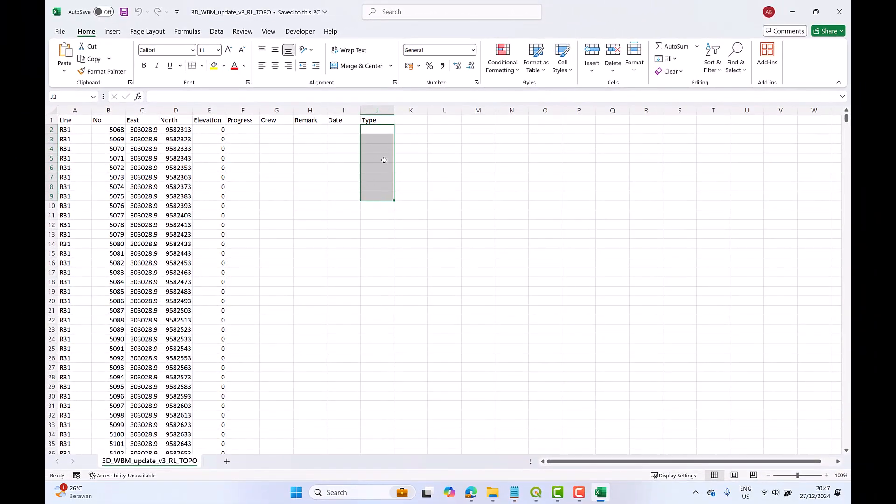
pyautogui.moveTo(384, 133); pyautogui.dragTo(378, 159)
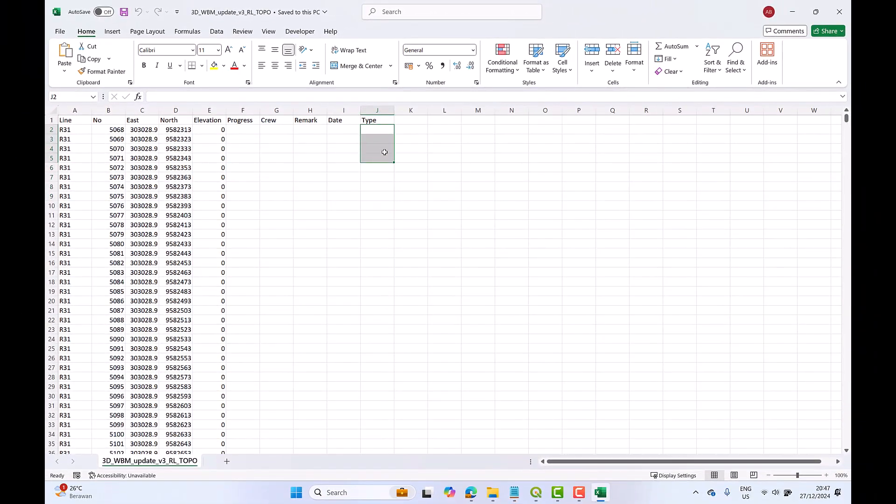
pyautogui.click(839, 11)
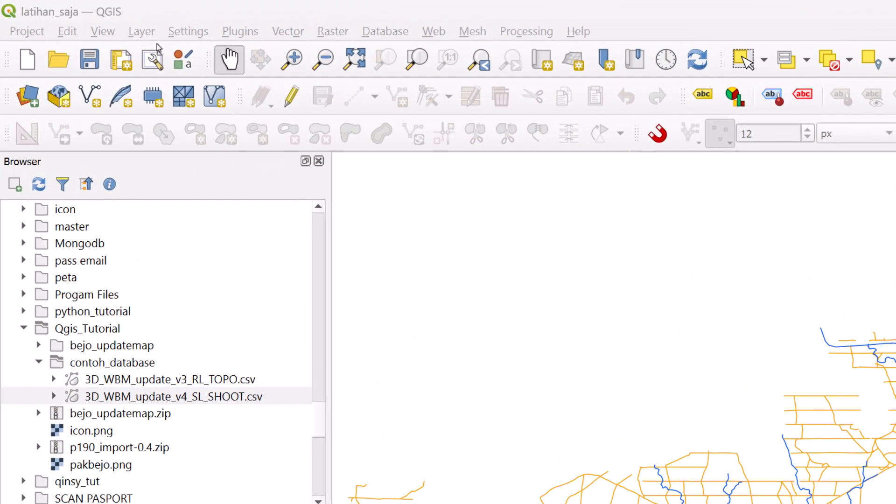
# - Add 3D_WBM_update_v3_RL_TOPO.csv as a delimited text point layer with X from East, Y from North and CRS EPSG:23880 - DGN95 / UTM zone 50S
pyautogui.click(118, 16)
pyautogui.moveTo(170, 97)
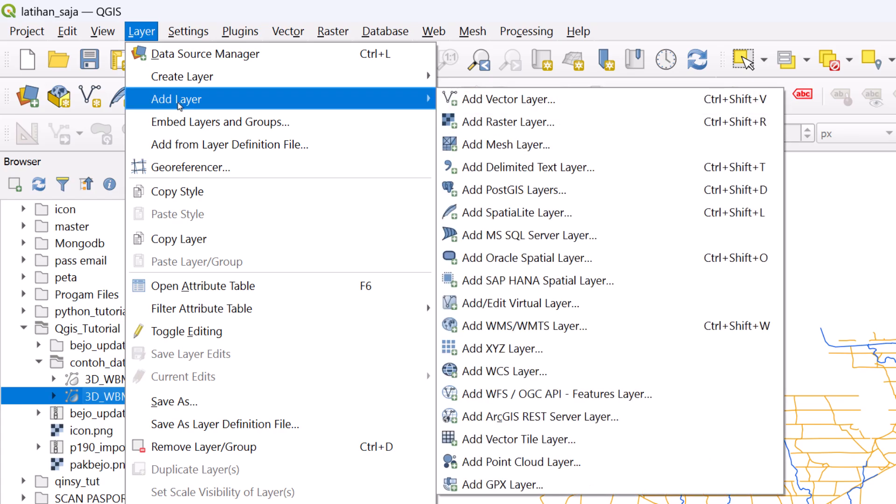
pyautogui.click(541, 168)
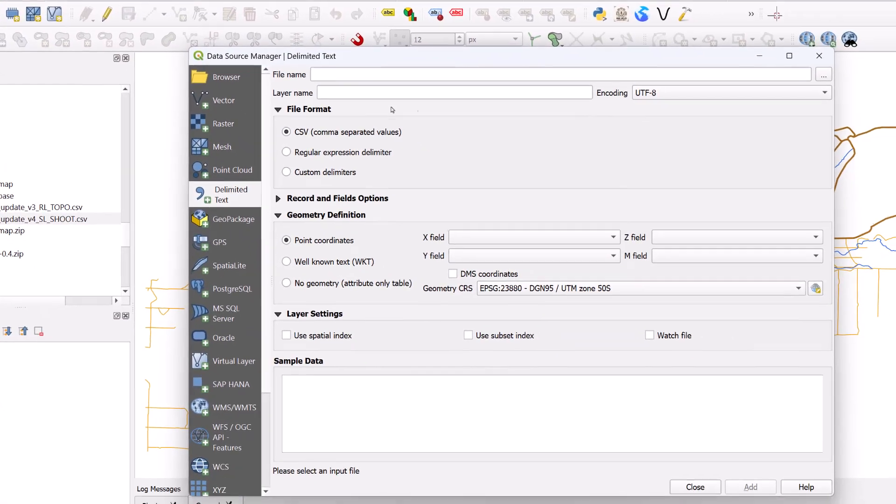
pyautogui.click(821, 75)
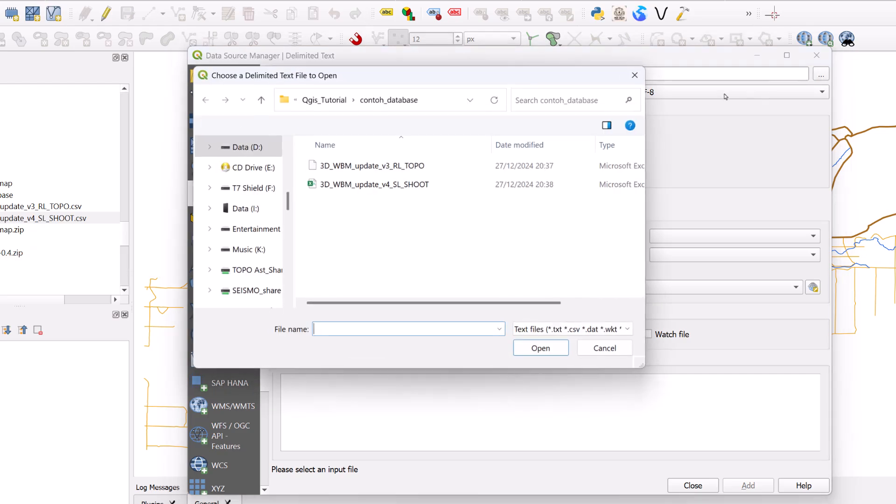
pyautogui.click(485, 166)
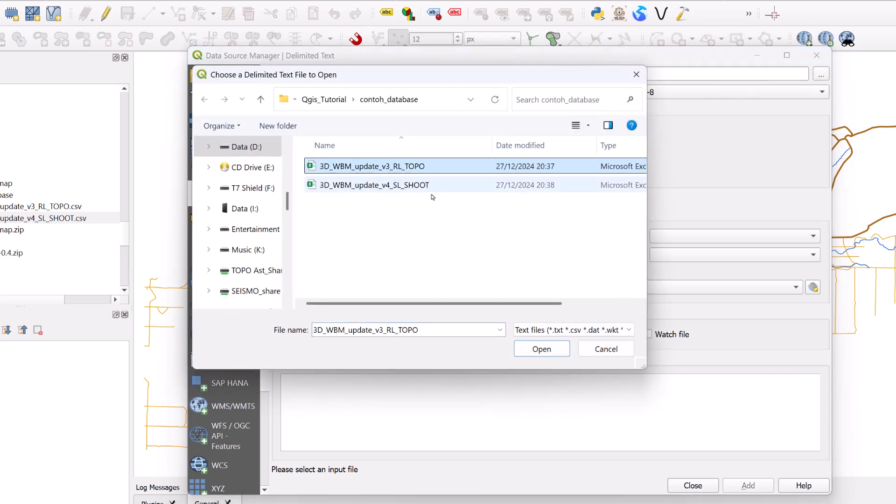
pyautogui.click(541, 350)
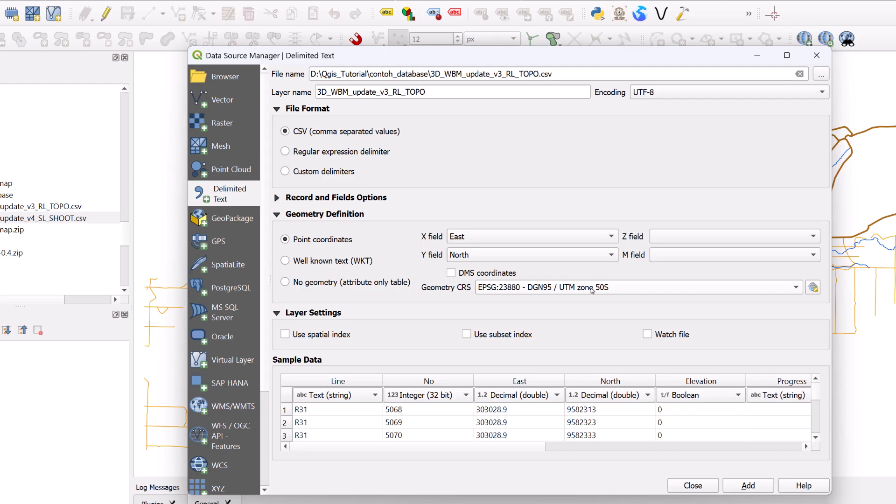
pyautogui.click(812, 289)
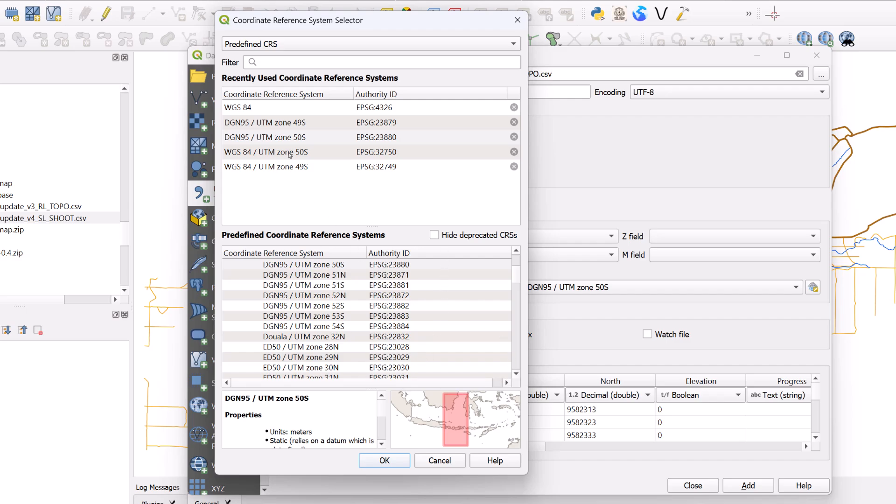
pyautogui.click(439, 460)
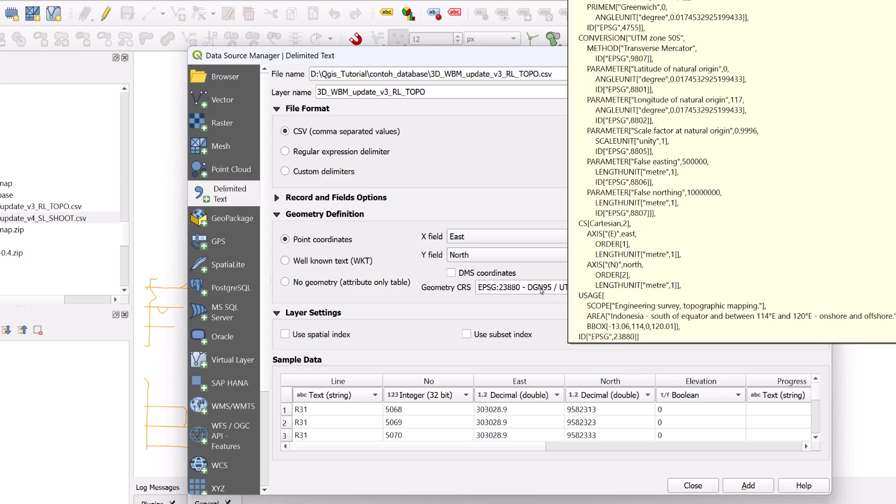
pyautogui.click(747, 486)
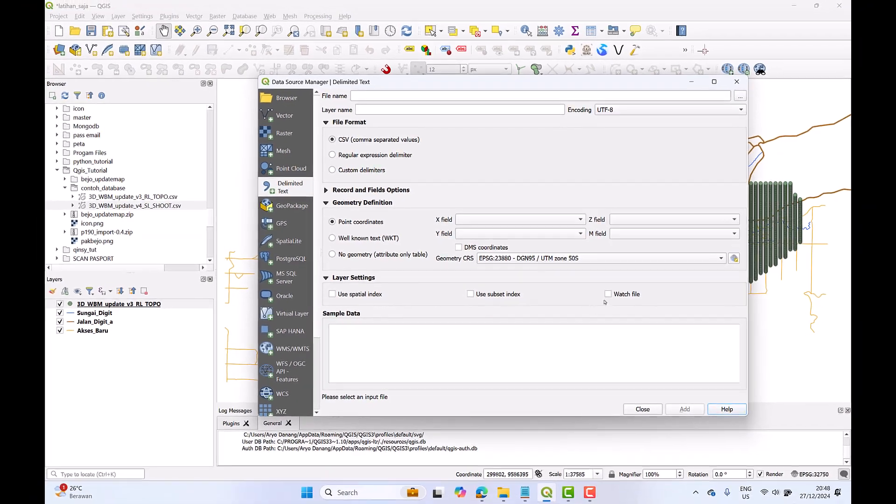
pyautogui.click(643, 409)
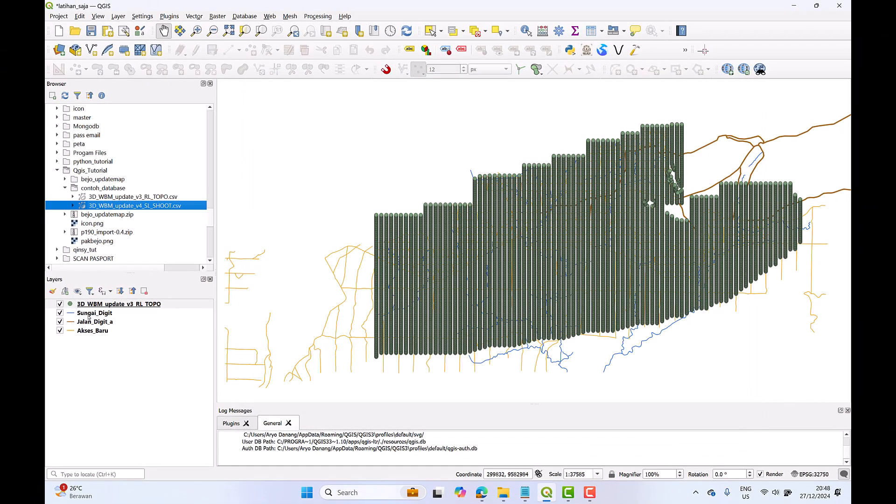
# - Change the 3D_WBM_update_v3_RL_TOPO layer's marker color to blue #064af6
pyautogui.doubleClick(119, 304)
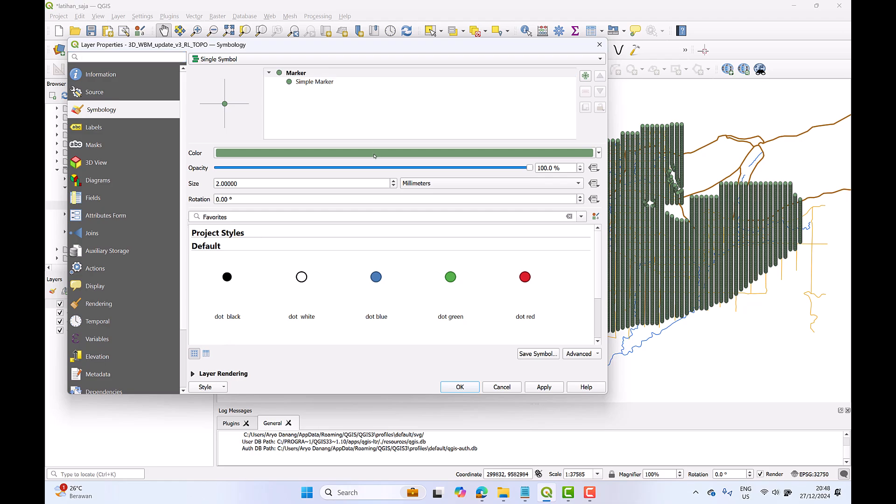
pyautogui.click(313, 153)
pyautogui.click(302, 240)
pyautogui.moveTo(301, 241)
pyautogui.mouseDown()
pyautogui.moveTo(276, 239)
pyautogui.moveTo(284, 255)
pyautogui.moveTo(292, 250)
pyautogui.mouseUp()
pyautogui.click(295, 244)
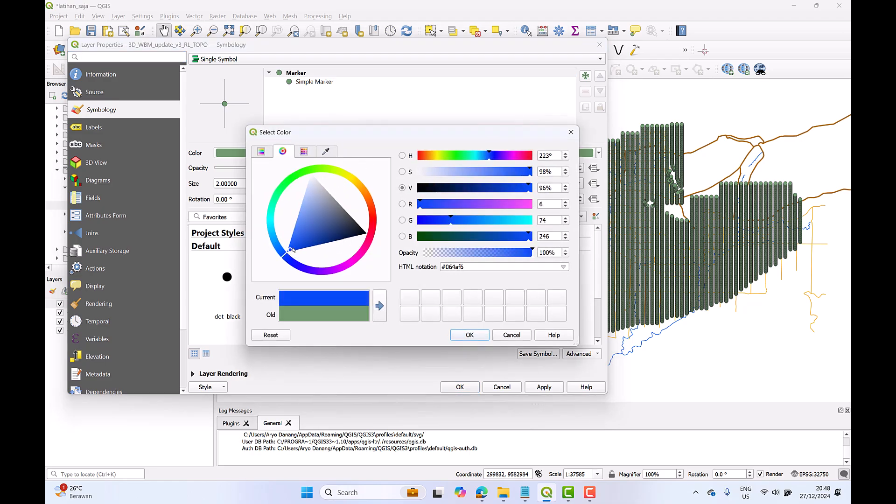
pyautogui.click(471, 335)
# - Set the RL_TOPO layer's simple marker to stroke style No Line and size 1 mm, and apply the symbology
pyautogui.click(353, 82)
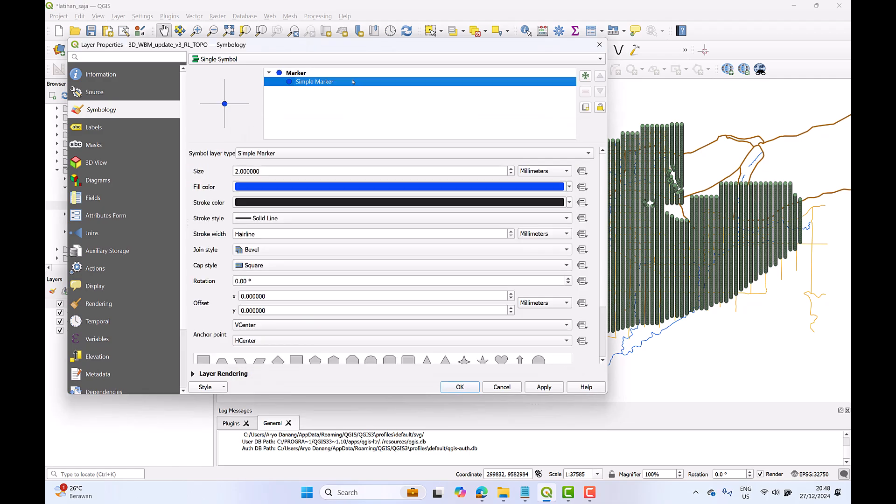
pyautogui.click(385, 219)
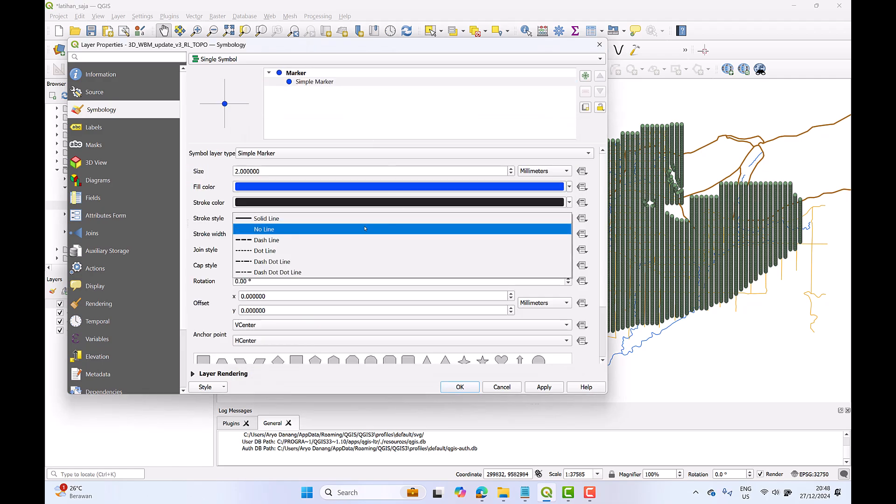
pyautogui.click(388, 230)
pyautogui.click(512, 174)
pyautogui.click(512, 174)
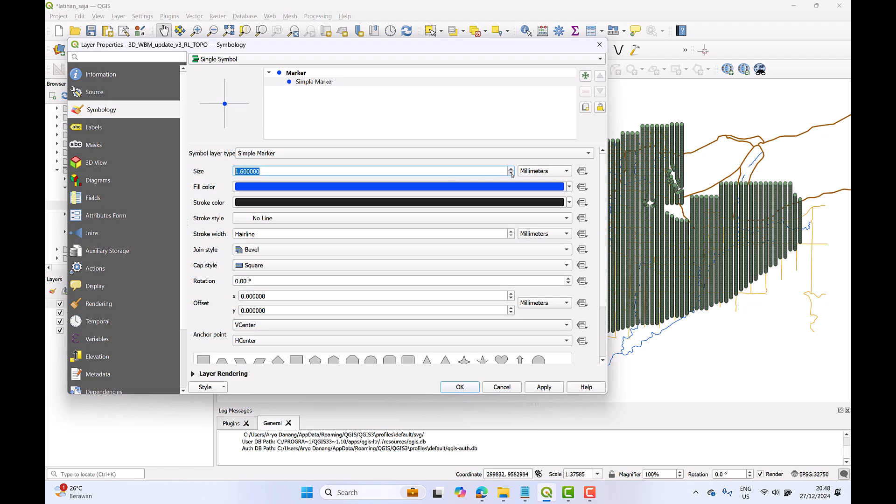
pyautogui.click(545, 387)
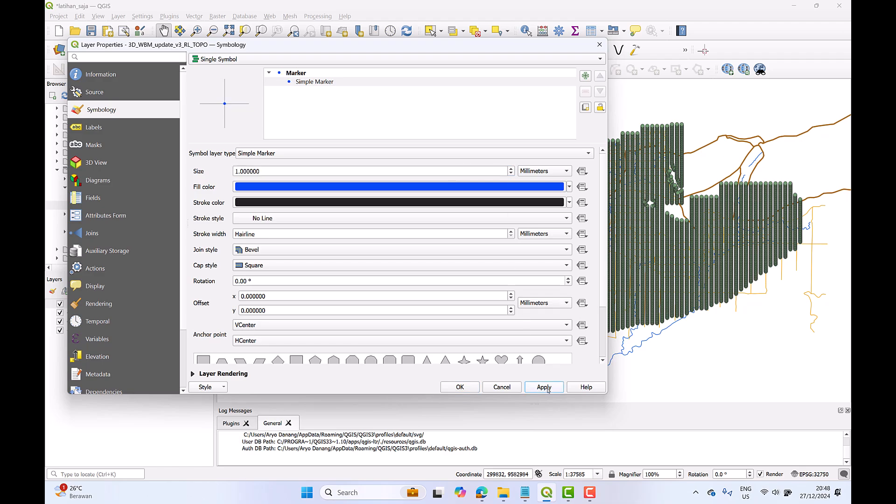
pyautogui.click(460, 388)
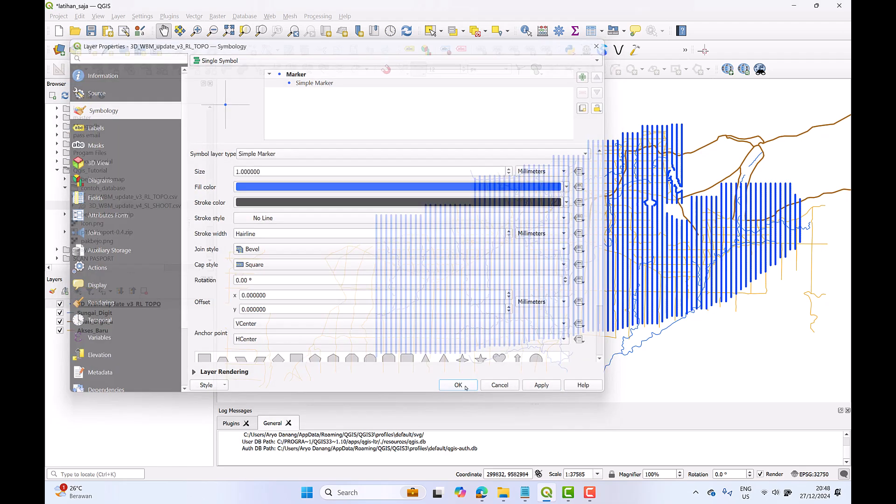
pyautogui.moveTo(524, 258); pyautogui.dragTo(511, 262)
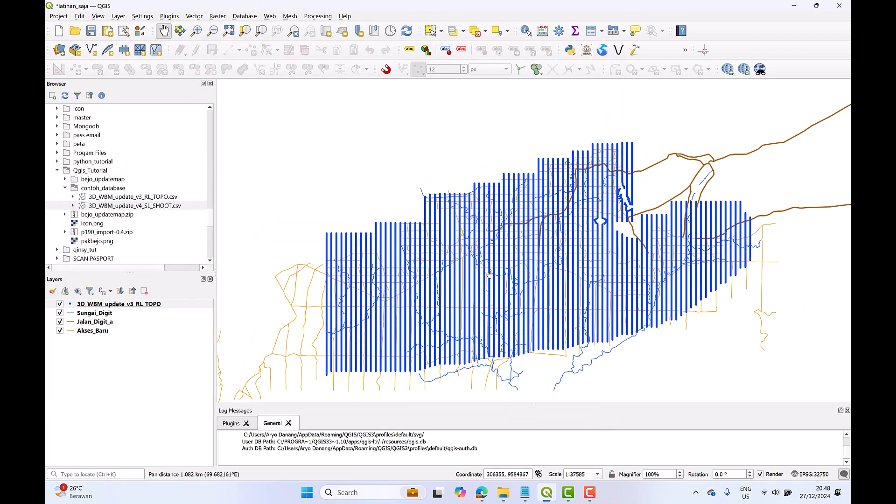
pyautogui.scroll(1, 476, 273)
pyautogui.scroll(-1, 477, 274)
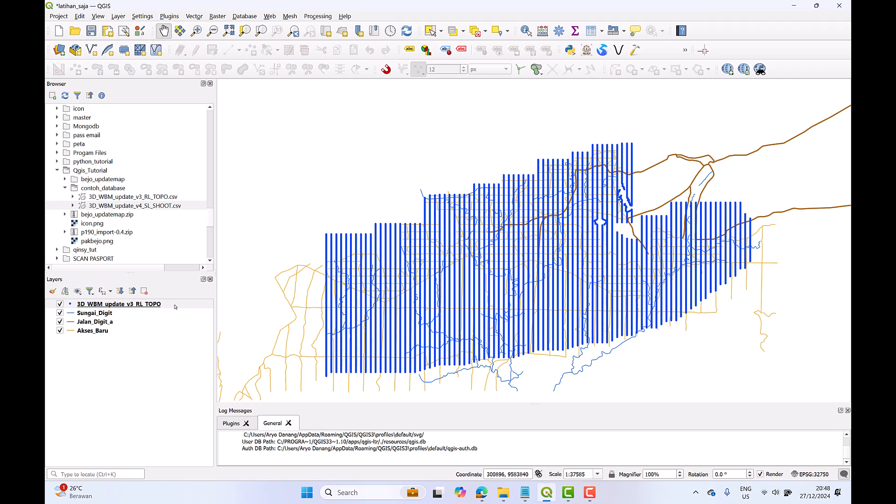
# - Add 3D_WBM_update_v4_SL_SHOOT.csv as a delimited text point layer using East and North coordinates in EPSG:23880 - DGN95 / UTM zone 50S
pyautogui.click(123, 17)
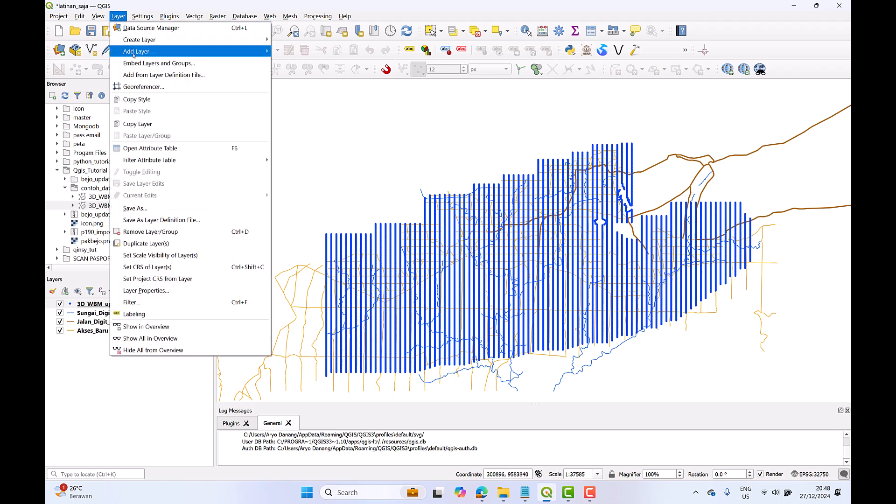
pyautogui.moveTo(140, 51)
pyautogui.click(309, 86)
pyautogui.click(741, 95)
pyautogui.click(415, 181)
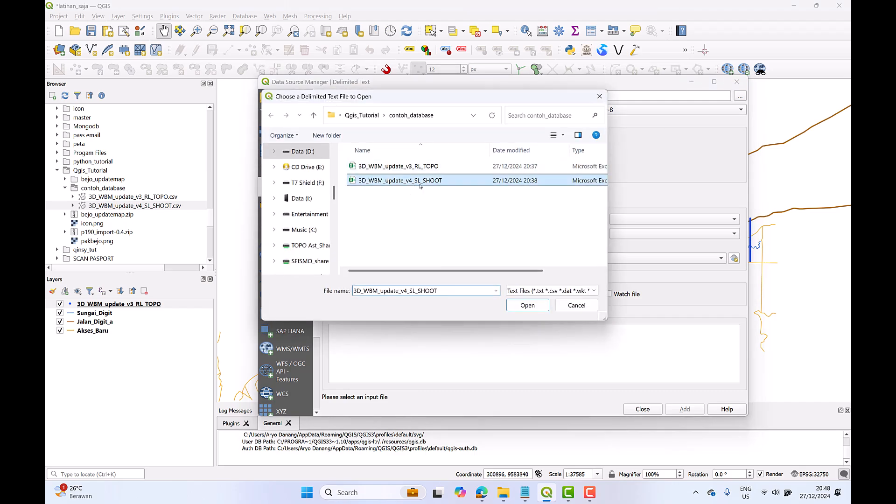
pyautogui.click(528, 306)
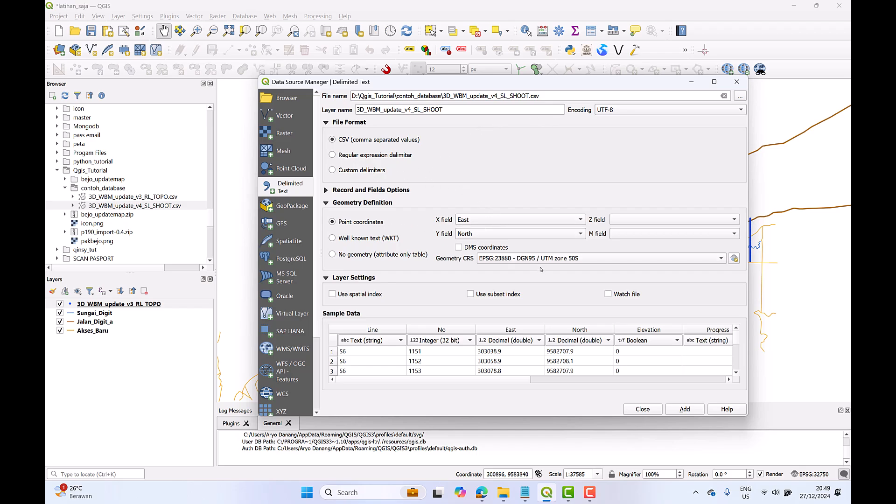
pyautogui.click(683, 410)
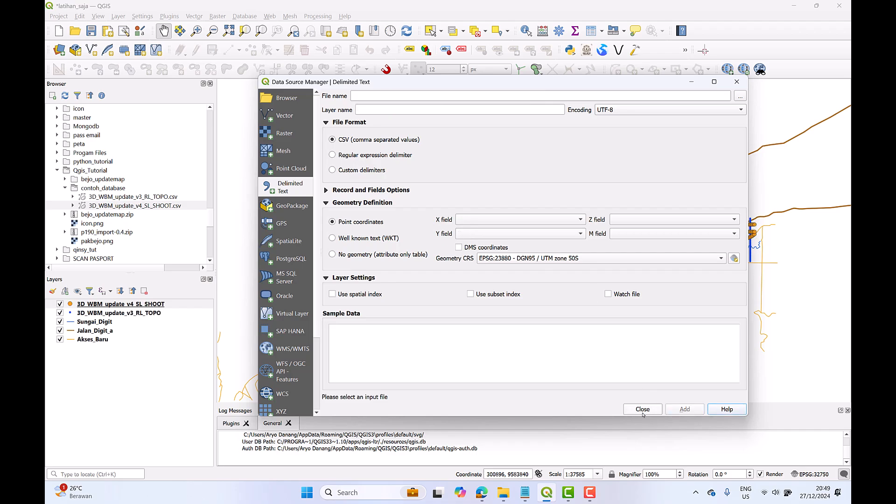
pyautogui.click(643, 409)
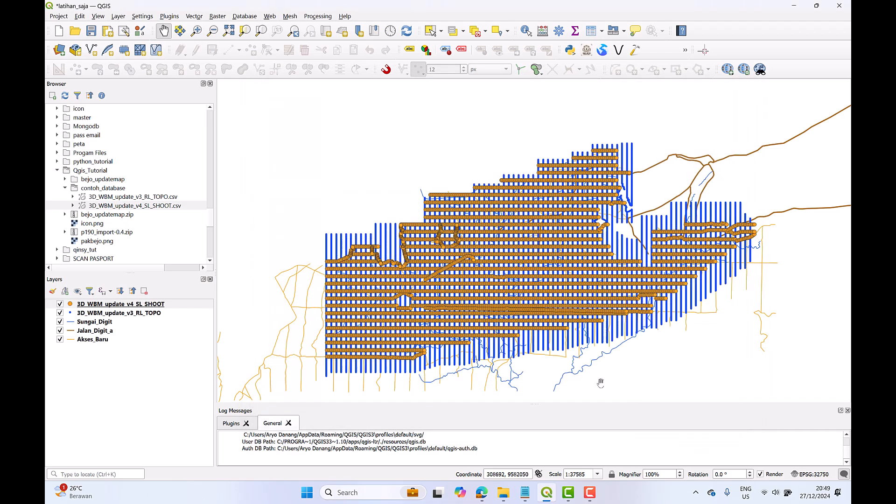
# - Change the 3D_WBM_update_v4_SL_SHOOT layer's marker color to red #fd260e
pyautogui.doubleClick(71, 304)
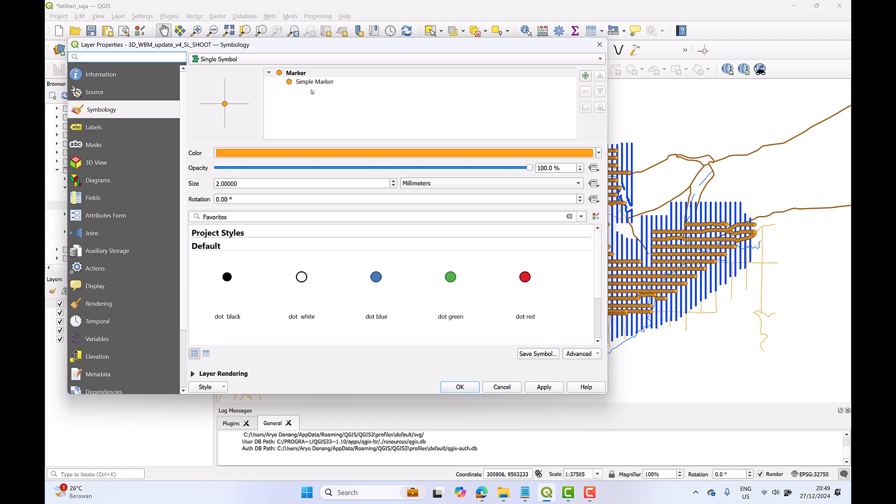
pyautogui.click(314, 75)
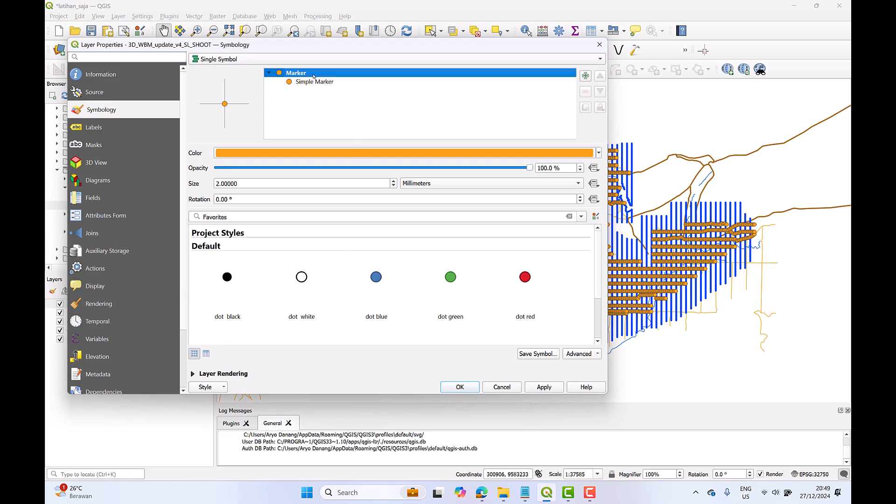
pyautogui.click(432, 156)
pyautogui.moveTo(358, 201)
pyautogui.mouseDown()
pyautogui.moveTo(372, 217)
pyautogui.moveTo(365, 220)
pyautogui.mouseUp()
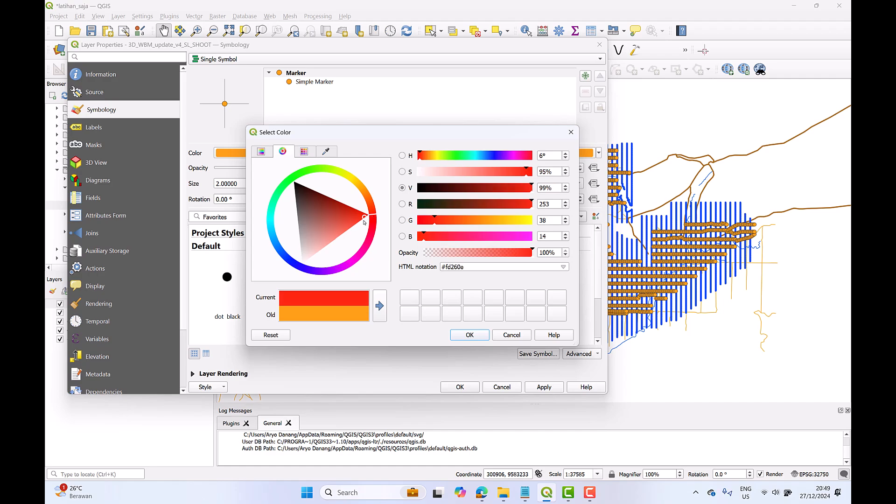
pyautogui.click(458, 336)
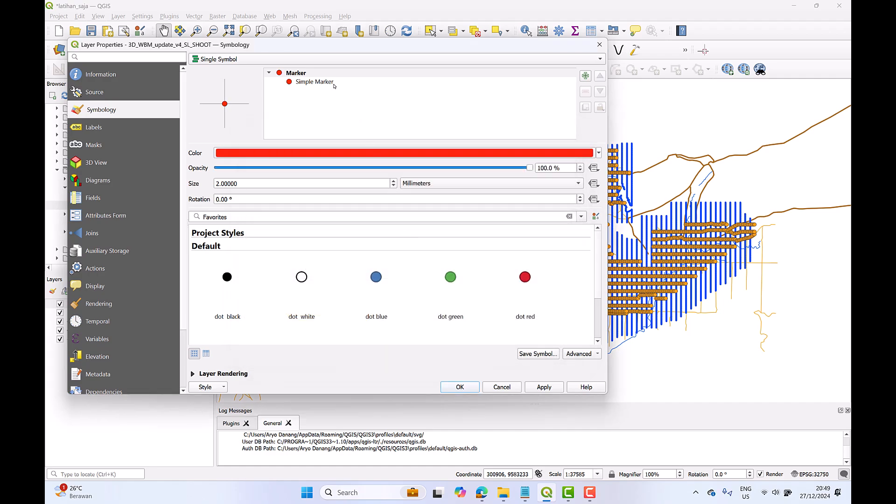
# - Set the SL_SHOOT layer's simple marker to stroke style No Line and size 1 mm, and apply the symbology
pyautogui.click(334, 84)
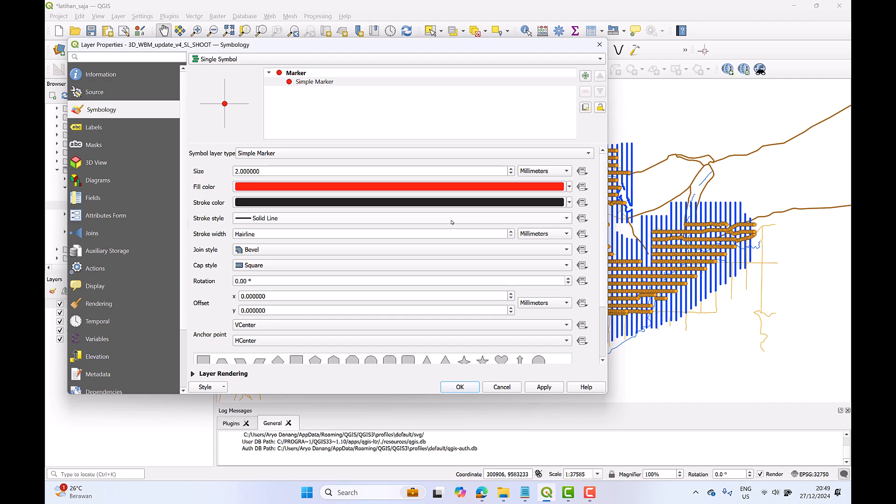
pyautogui.click(450, 218)
pyautogui.click(427, 230)
pyautogui.click(511, 174)
pyautogui.click(512, 174)
pyautogui.click(511, 174)
pyautogui.click(511, 174)
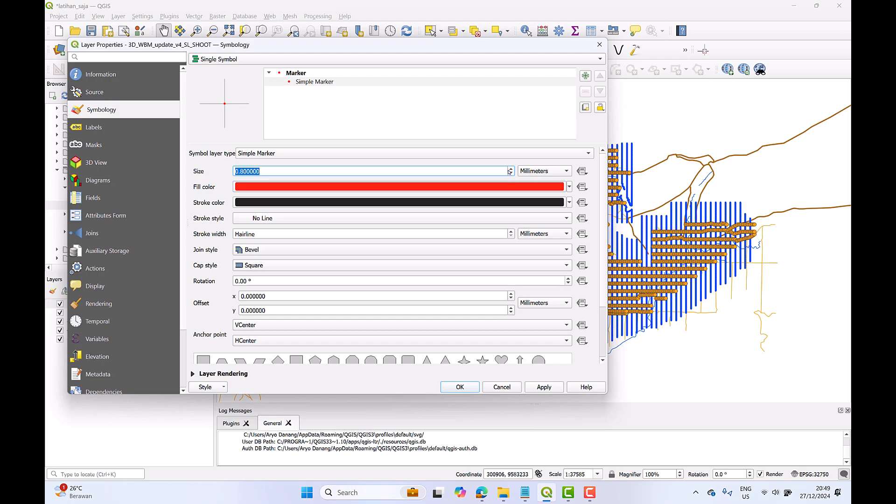
pyautogui.click(547, 387)
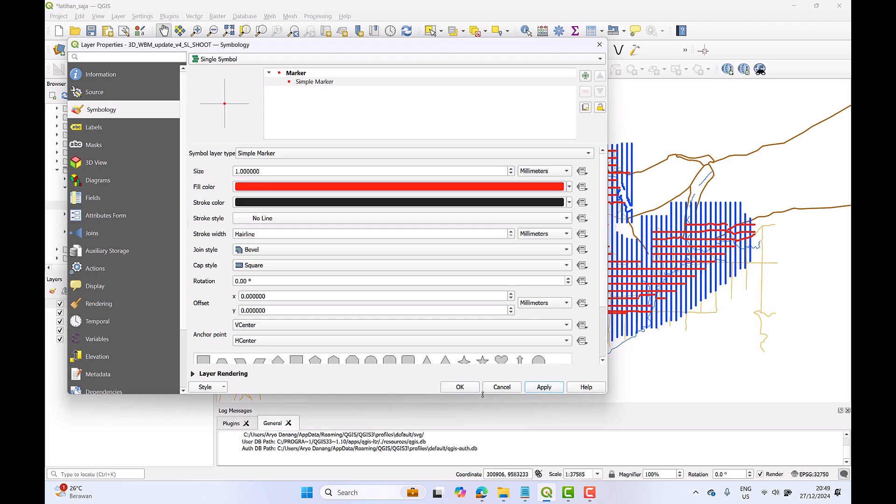
pyautogui.click(468, 389)
# - Inspect the SL_SHOOT and RL_TOPO survey points on the map up close and across the wider grid
pyautogui.moveTo(451, 334); pyautogui.dragTo(444, 325)
pyautogui.scroll(1, 441, 312)
pyautogui.scroll(2, 441, 312)
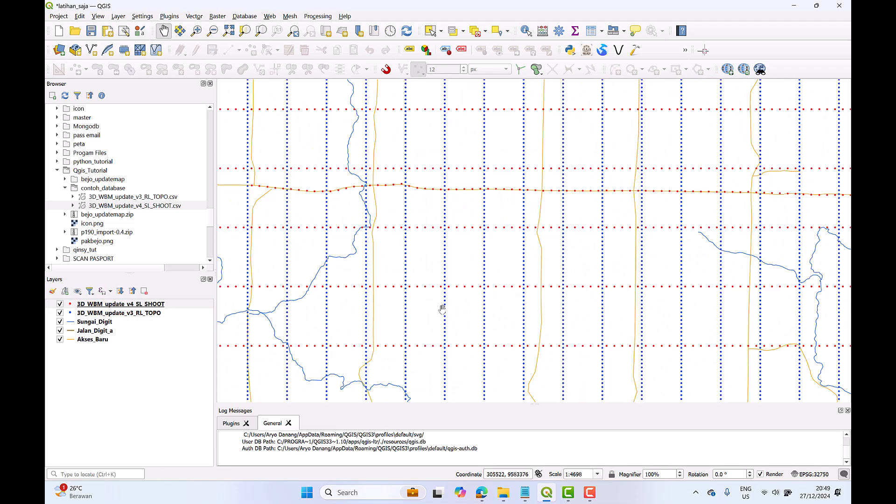
pyautogui.moveTo(382, 278); pyautogui.dragTo(439, 251)
pyautogui.scroll(-2, 399, 269)
pyautogui.moveTo(557, 200); pyautogui.dragTo(465, 272)
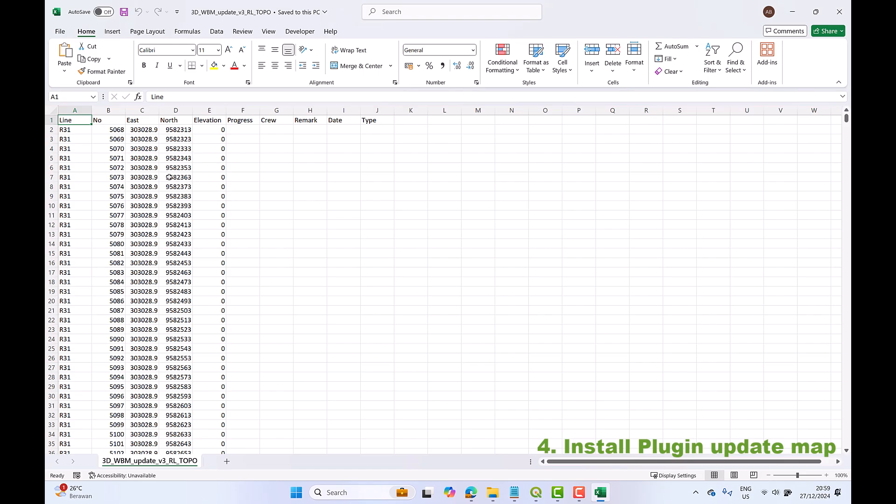
# - Review the Line to Type headers and columns of 3D_WBM_update_v3_RL_TOPO in Excel, and close the file to return to QGIS
pyautogui.moveTo(74, 120); pyautogui.dragTo(376, 112)
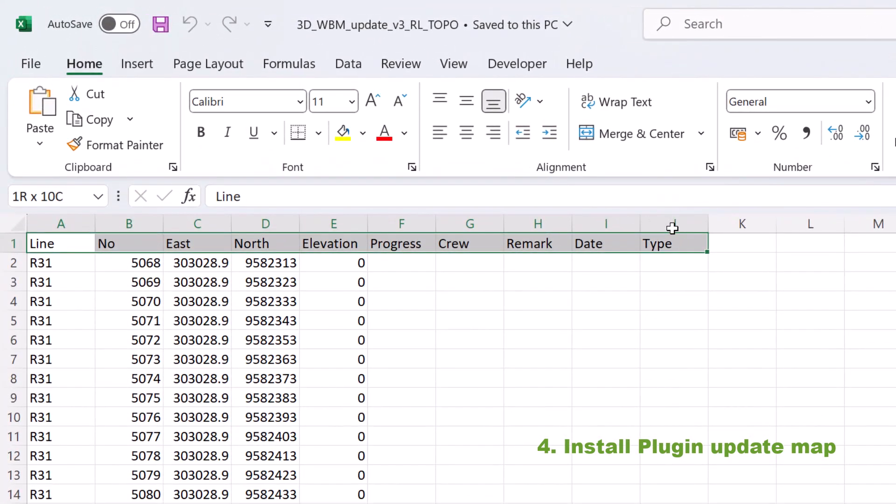
pyautogui.moveTo(672, 228); pyautogui.dragTo(672, 229)
pyautogui.moveTo(61, 222); pyautogui.dragTo(64, 274)
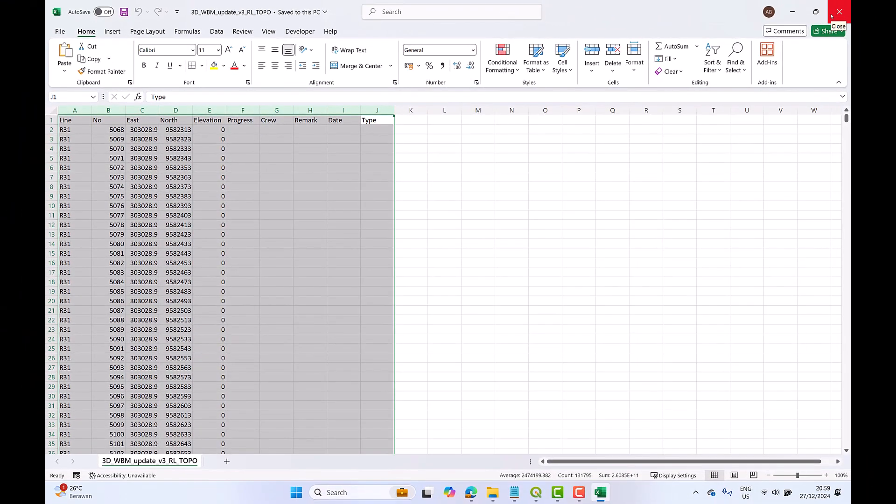
pyautogui.click(844, 15)
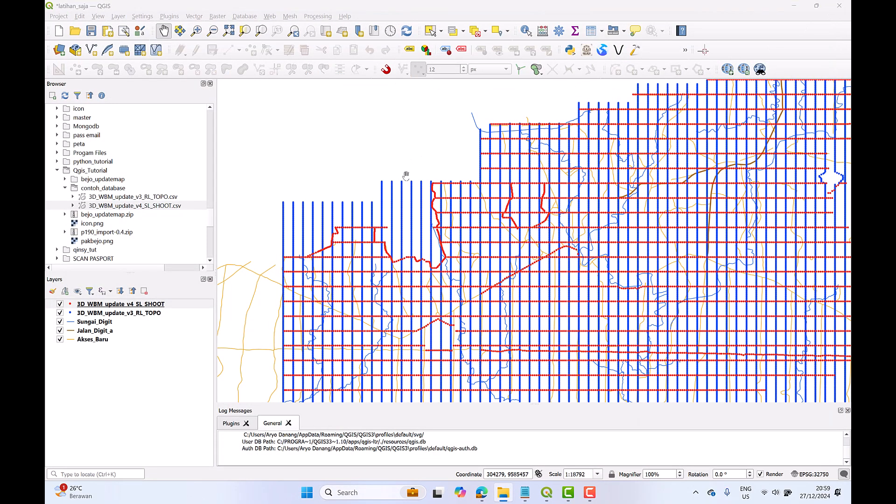
# - Examine the survey grid's western part against the roads and rivers, and look closely at its irregular red shot lines
pyautogui.moveTo(447, 178); pyautogui.dragTo(379, 194)
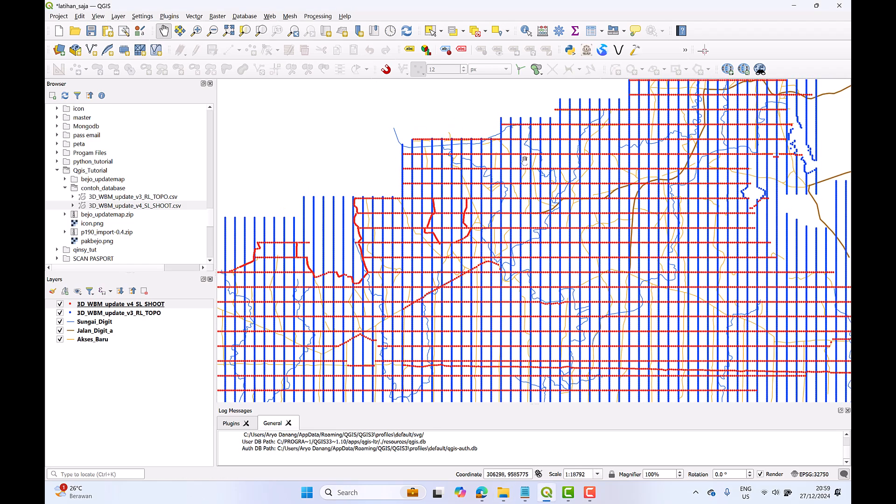
pyautogui.moveTo(524, 162); pyautogui.dragTo(591, 142)
pyautogui.moveTo(486, 212); pyautogui.dragTo(505, 183)
pyautogui.moveTo(460, 228); pyautogui.dragTo(467, 198)
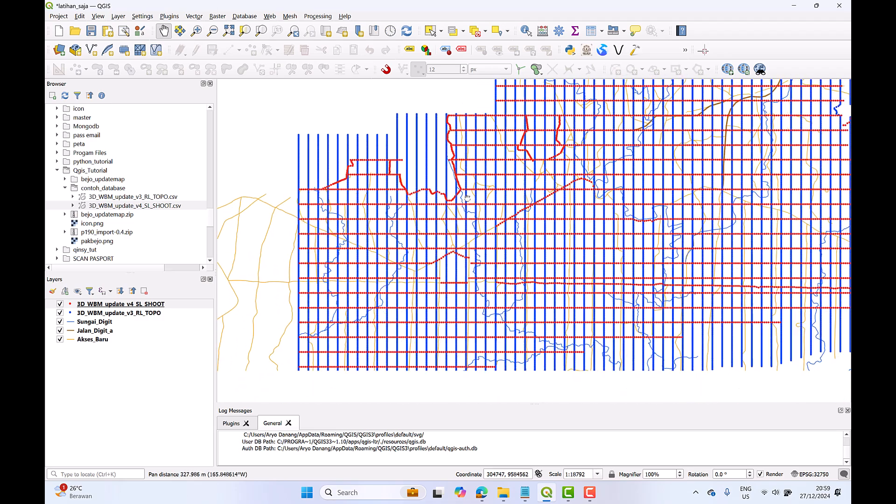
pyautogui.moveTo(481, 233)
pyautogui.mouseDown()
pyautogui.moveTo(462, 208)
pyautogui.moveTo(485, 238)
pyautogui.moveTo(478, 239)
pyautogui.mouseUp()
pyautogui.scroll(-1, 469, 224)
pyautogui.scroll(1, 413, 250)
pyautogui.scroll(1, 405, 249)
pyautogui.moveTo(396, 247); pyautogui.dragTo(427, 250)
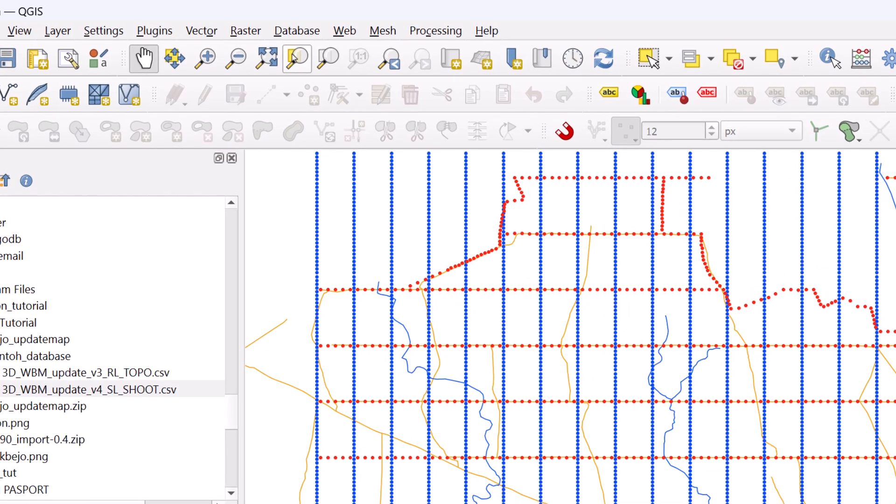
# - Choose bejo_updatemap.zip from D:\Qgis_Tutorial as the ZIP package for plugin installation, and close the plugin manager
pyautogui.click(155, 30)
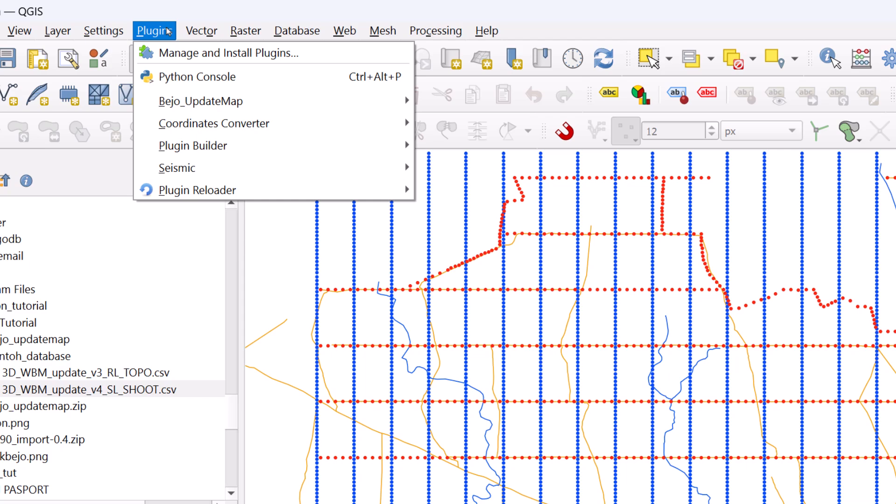
pyautogui.click(176, 55)
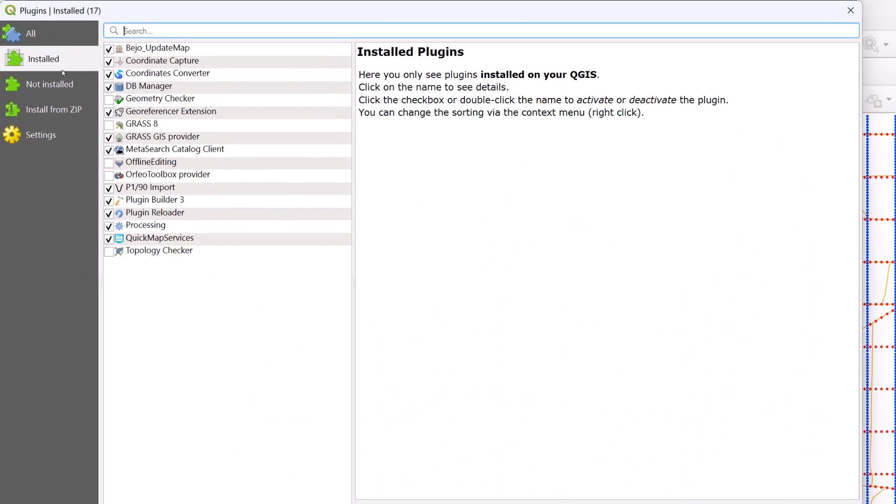
pyautogui.click(62, 90)
pyautogui.click(64, 110)
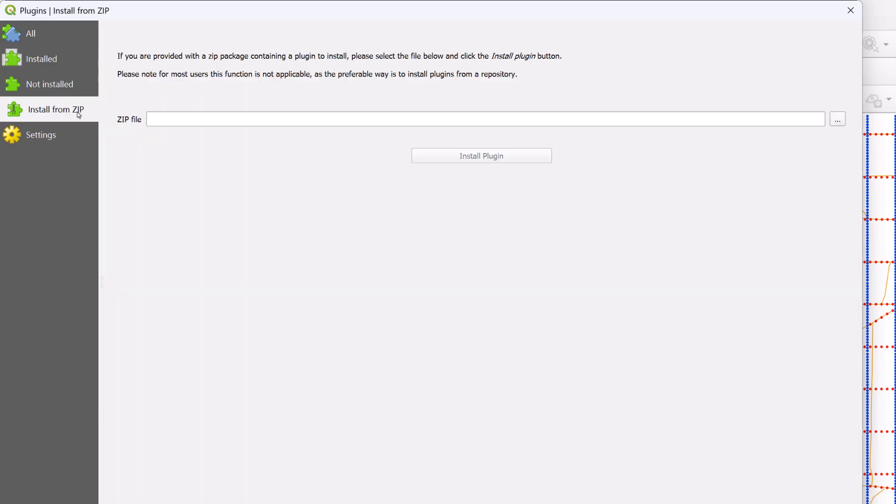
pyautogui.click(838, 119)
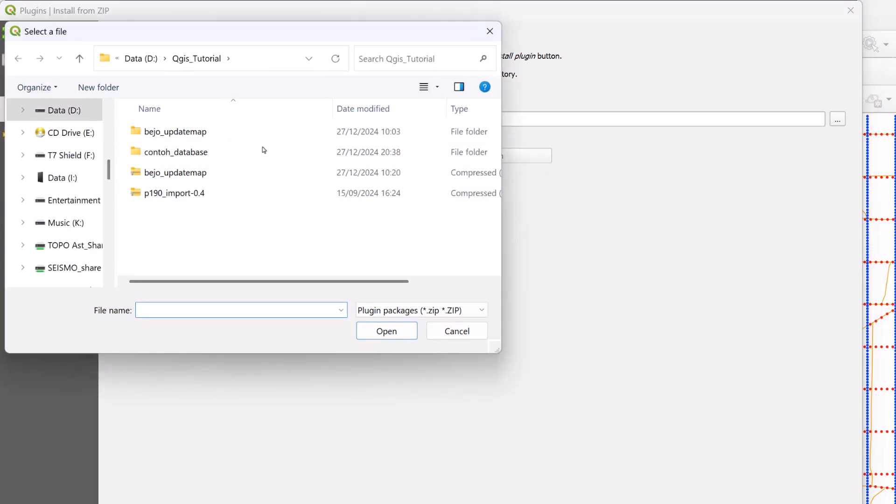
pyautogui.click(200, 178)
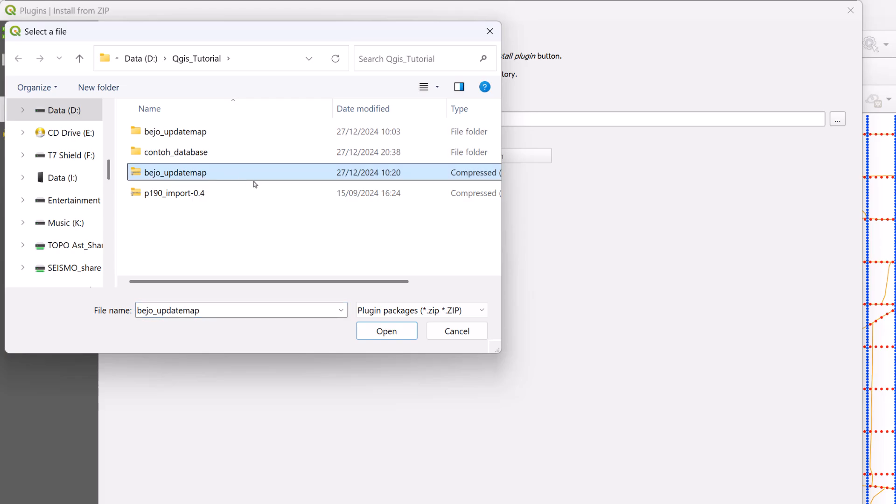
pyautogui.click(392, 332)
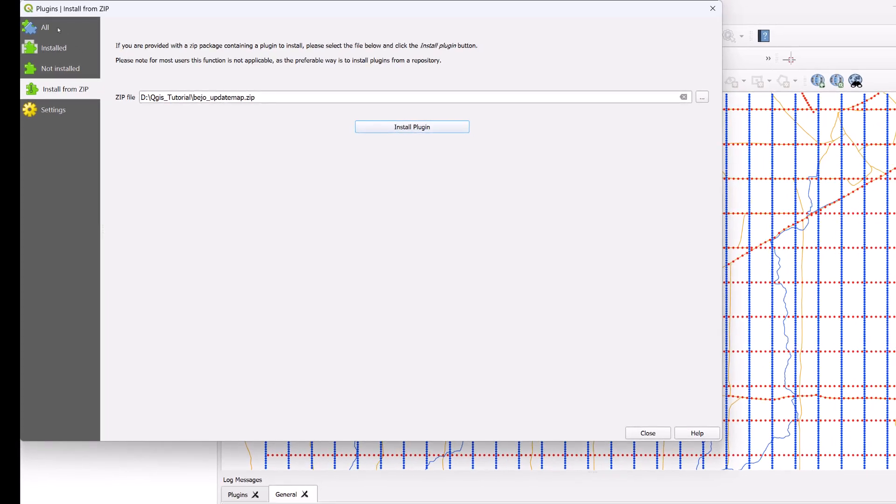
pyautogui.click(59, 29)
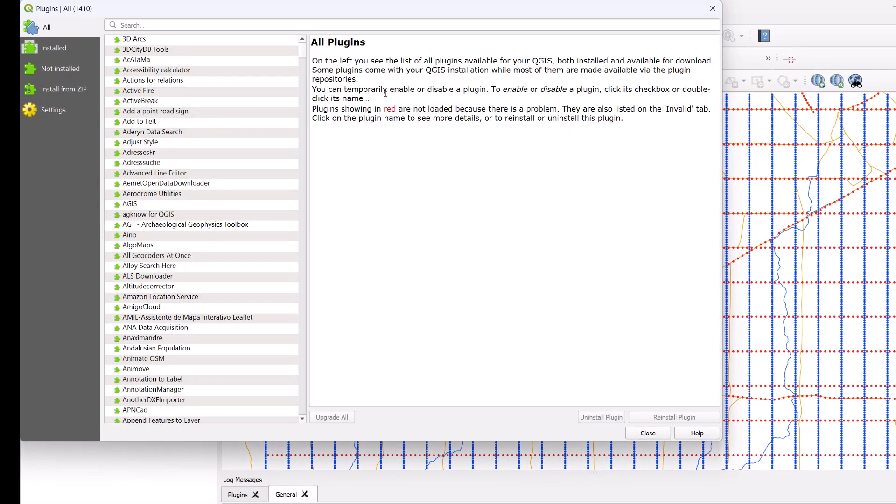
pyautogui.click(713, 8)
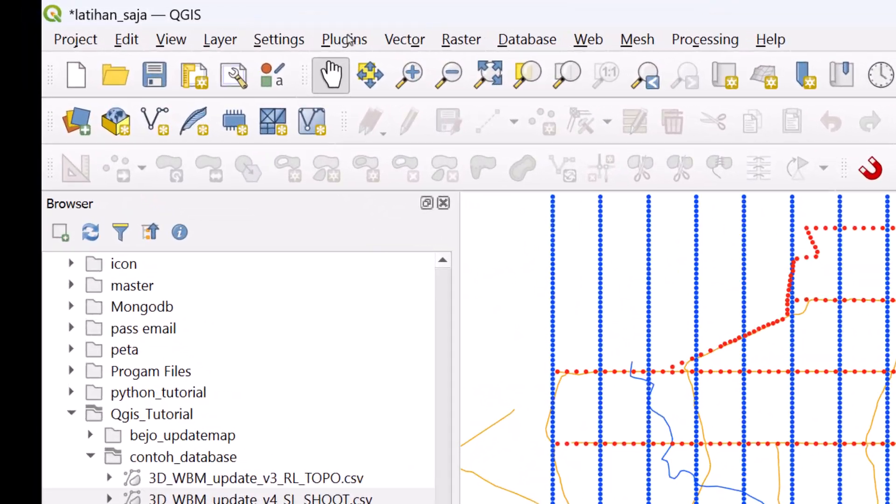
# - Launch the Bejo_UpdateMap plugin and load 3D_WBM_update_v3_RL_TOPO.csv from the contoh_database folder into it
pyautogui.click(166, 18)
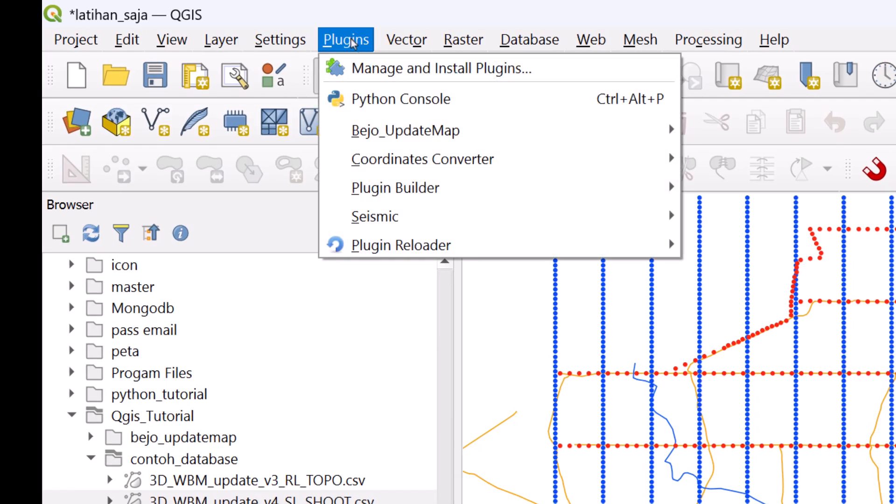
pyautogui.moveTo(393, 134)
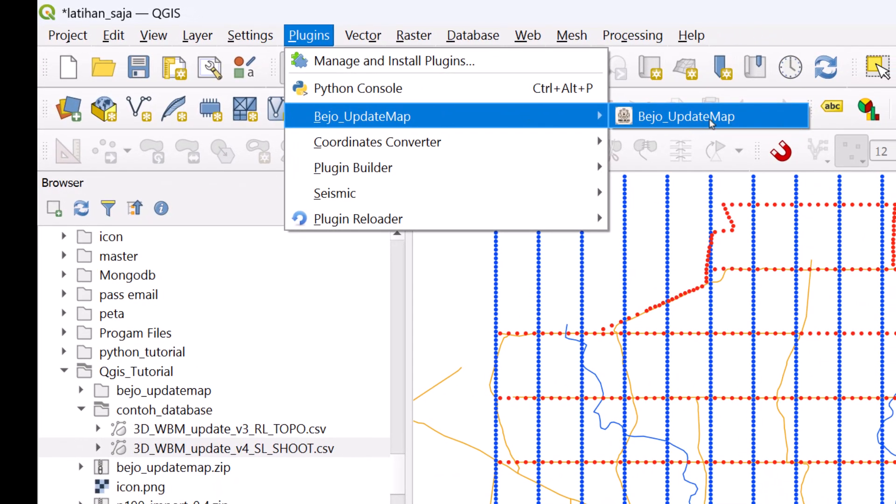
pyautogui.click(711, 119)
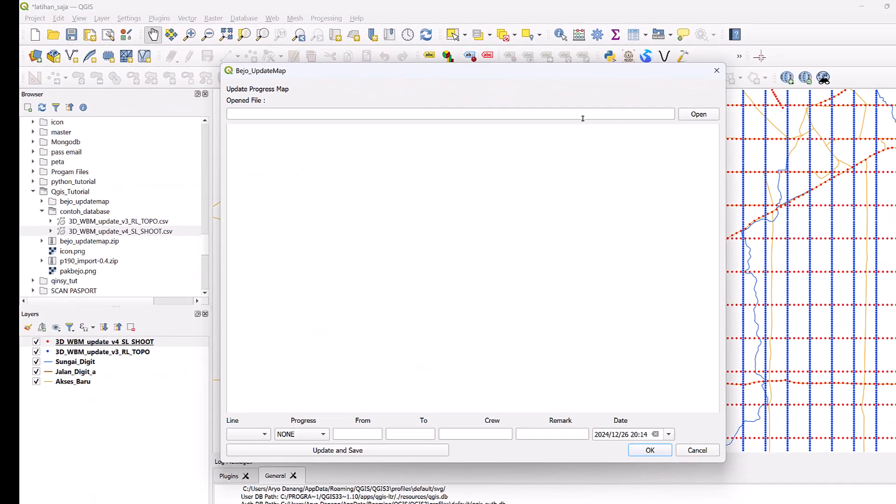
pyautogui.click(694, 115)
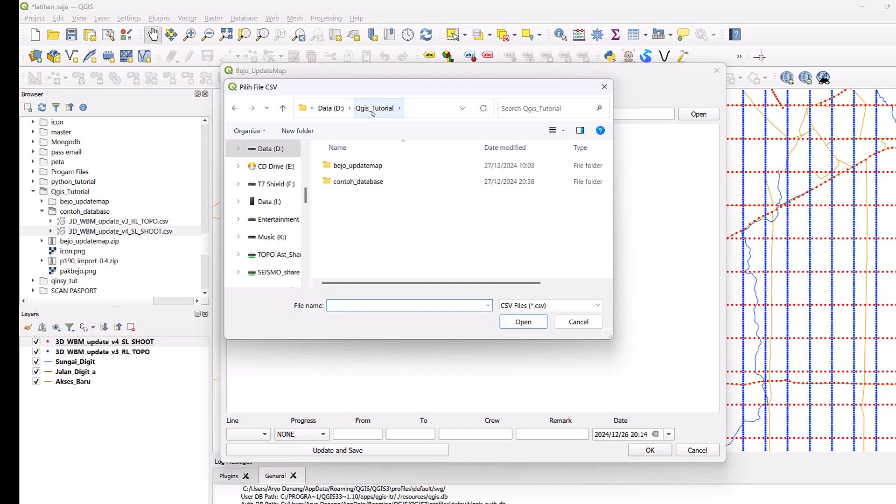
pyautogui.doubleClick(386, 181)
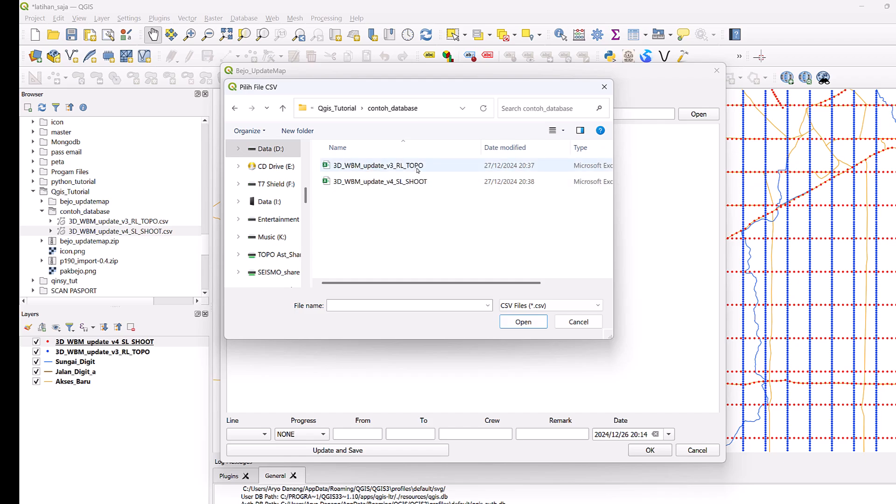
pyautogui.click(417, 171)
pyautogui.click(511, 328)
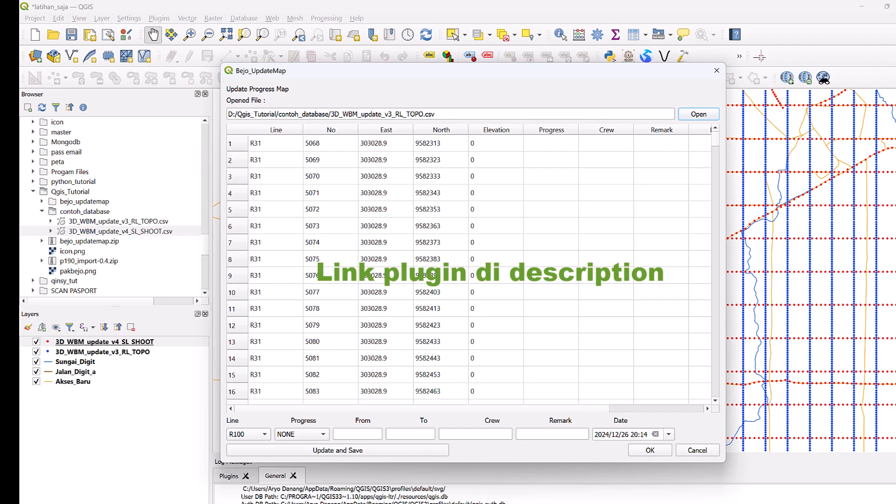
# - Set the progress update's line to R31 and its progress type to Survey
pyautogui.moveTo(714, 144)
pyautogui.mouseDown()
pyautogui.moveTo(705, 391)
pyautogui.moveTo(715, 141)
pyautogui.mouseUp()
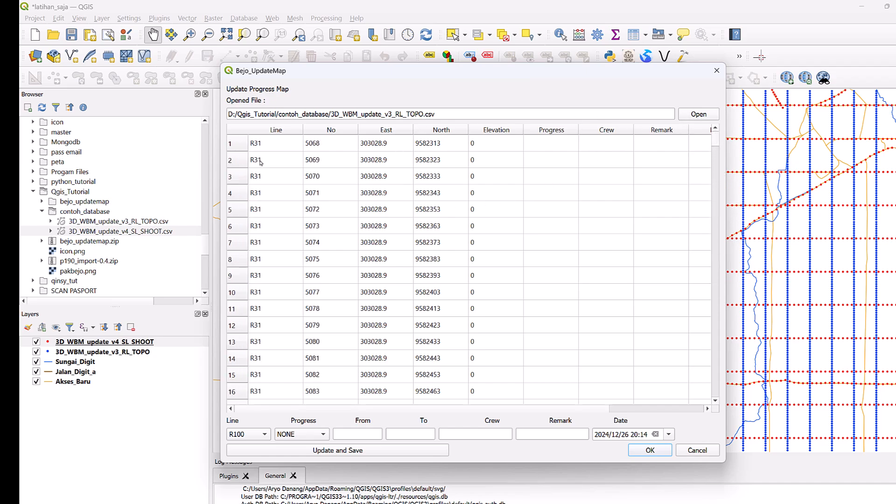
pyautogui.moveTo(715, 143); pyautogui.dragTo(714, 247)
pyautogui.click(567, 142)
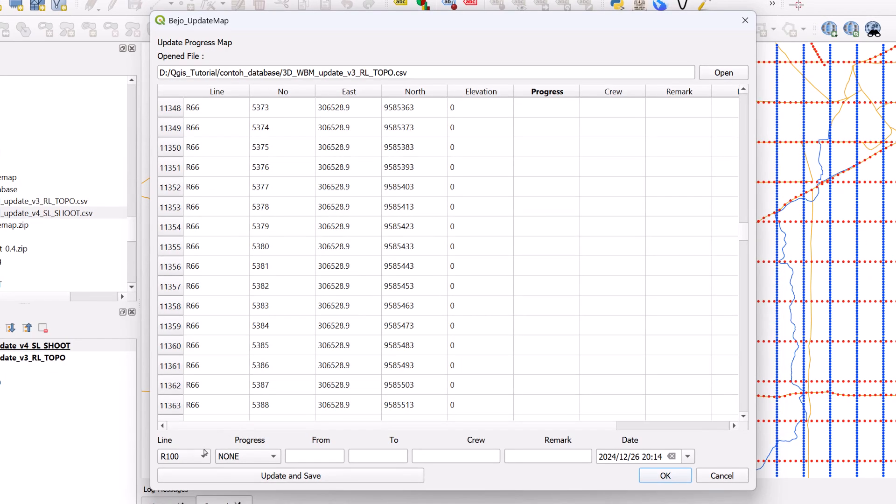
pyautogui.click(262, 437)
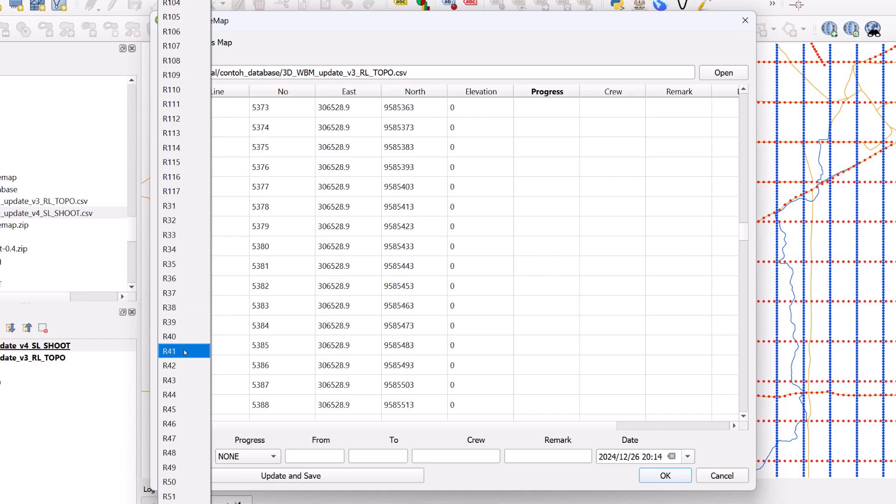
pyautogui.click(194, 210)
pyautogui.click(274, 461)
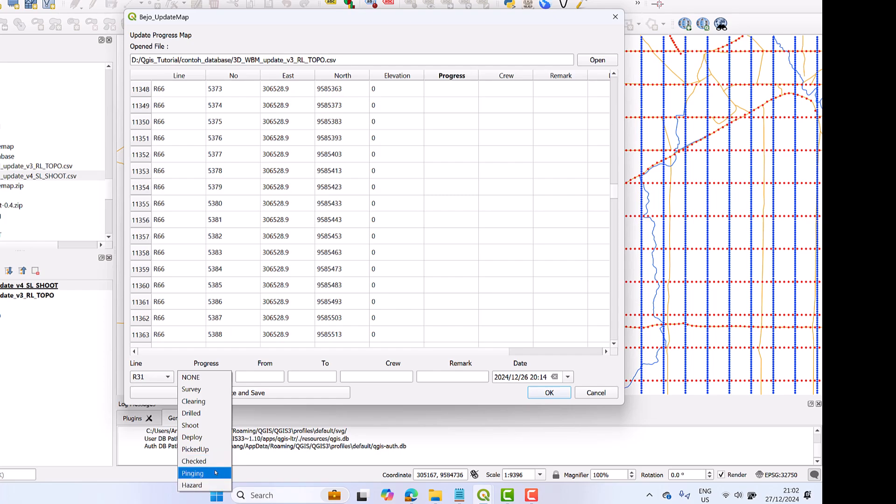
pyautogui.press('Escape')
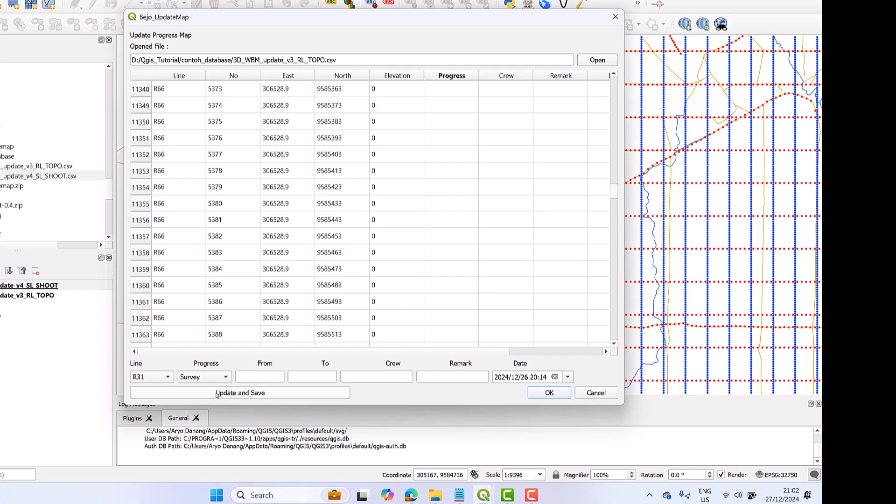
# - Set the update's point range from 5068 to 5100 for line R31
pyautogui.moveTo(615, 191); pyautogui.dragTo(583, 89)
pyautogui.click(259, 377)
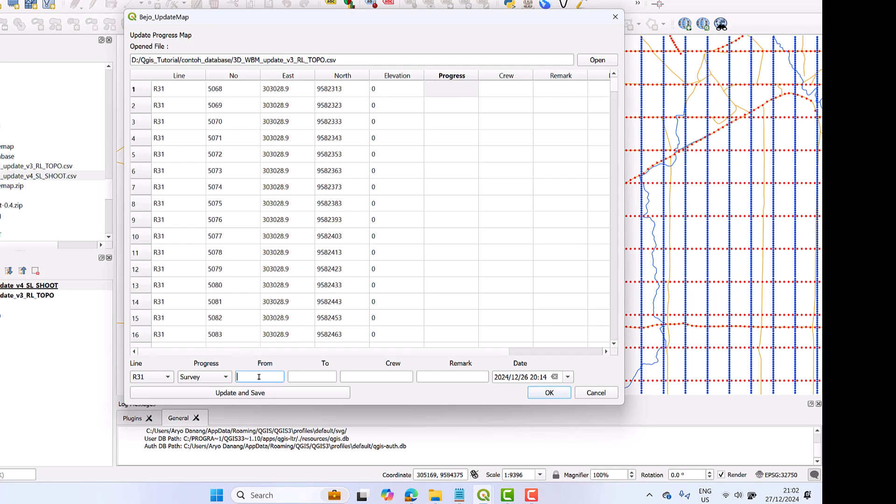
pyautogui.write('5068')
pyautogui.scroll(-5, 285, 246)
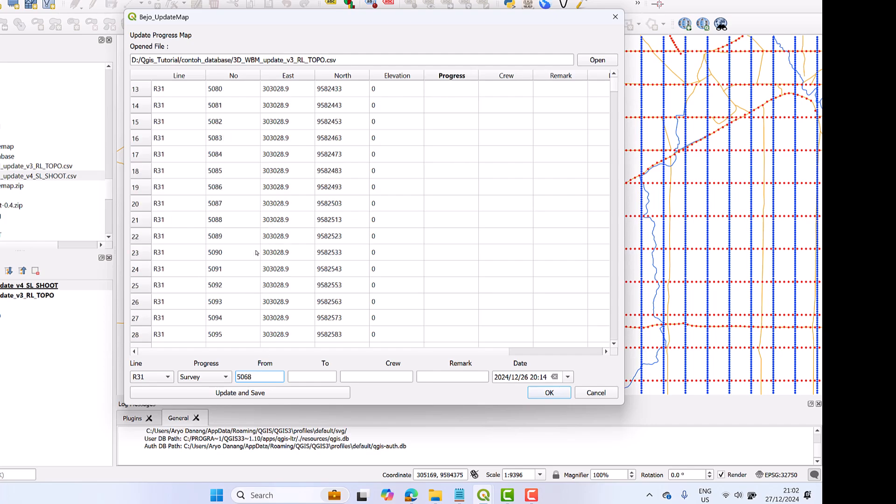
pyautogui.scroll(-2, 242, 284)
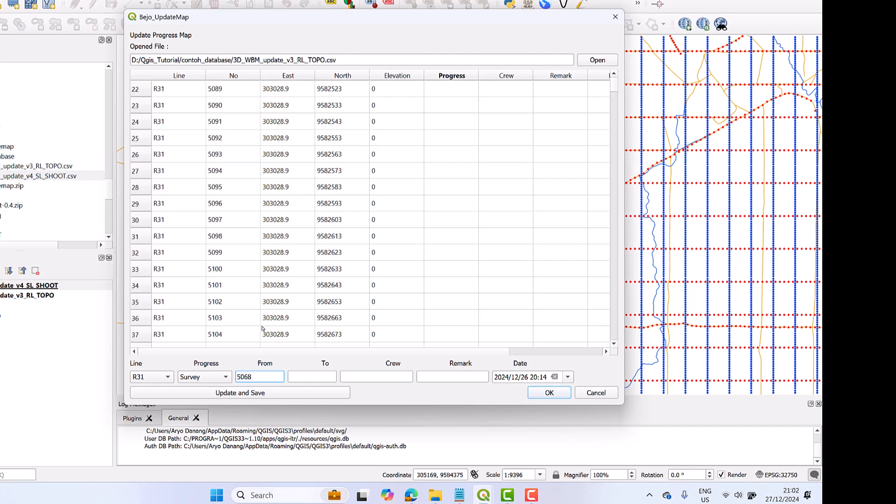
pyautogui.click(309, 373)
pyautogui.write('100')
# - Set the crew to Topo1, the remark to Oke and the date to 2024/12/26, and update and save the CSV
pyautogui.click(371, 379)
pyautogui.write('Topo1')
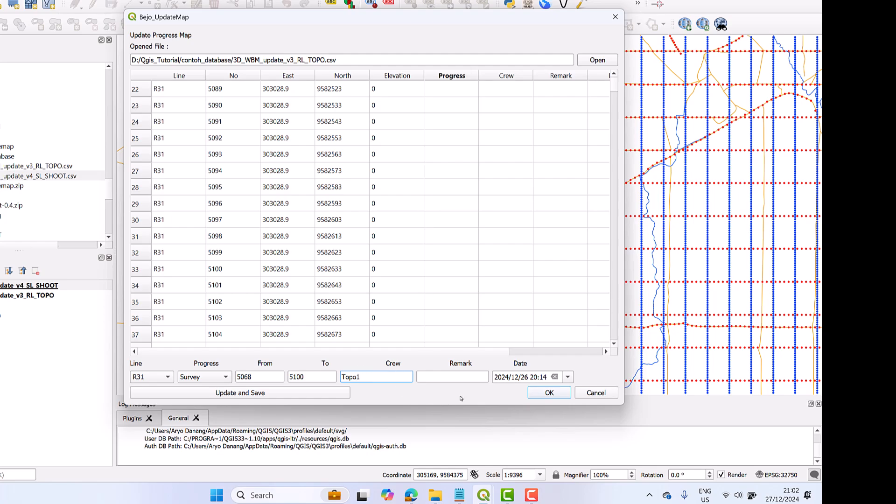
pyautogui.click(466, 378)
pyautogui.click(568, 377)
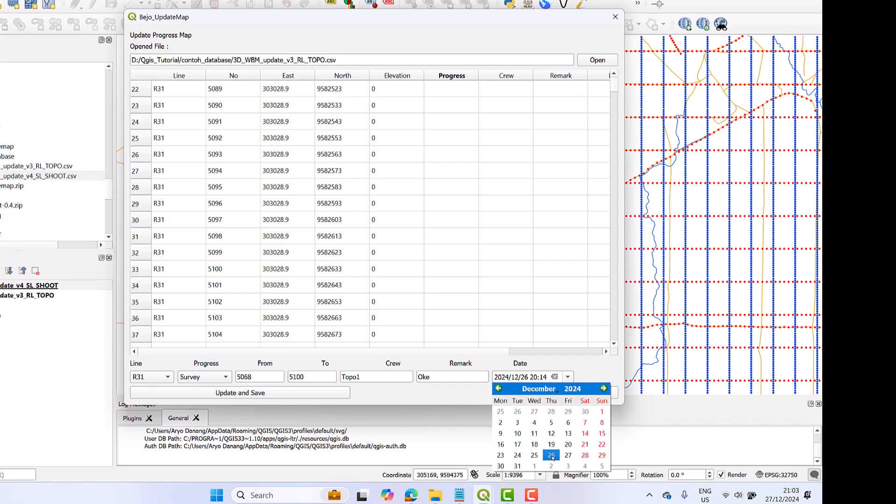
pyautogui.click(551, 455)
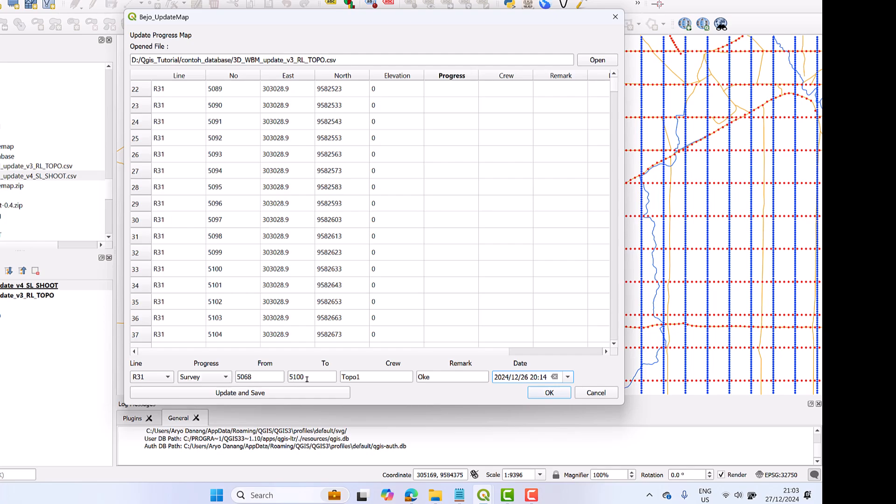
pyautogui.click(291, 395)
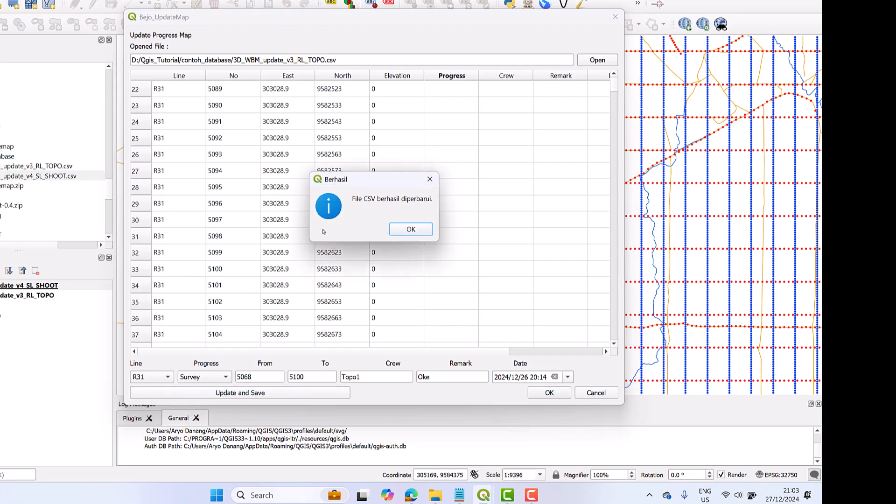
pyautogui.click(409, 230)
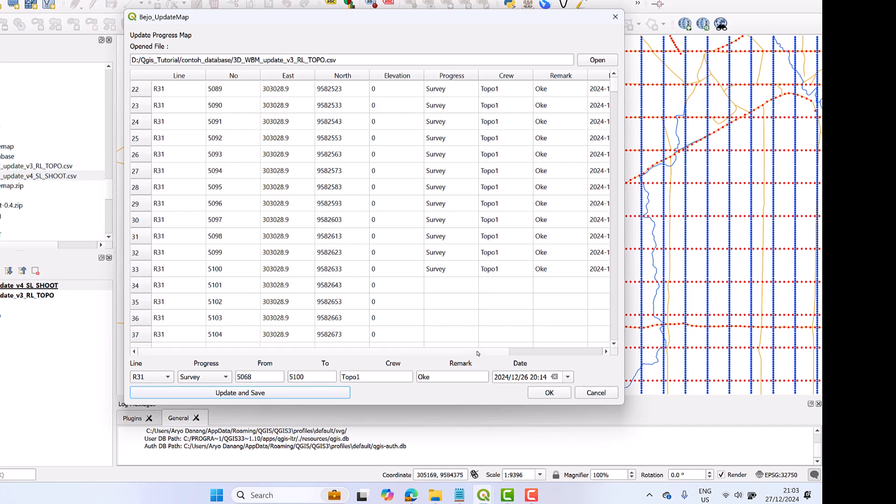
# - Review the Progress, Crew, Remark and Date columns for line R31's rows, including points beyond the updated range
pyautogui.click(537, 351)
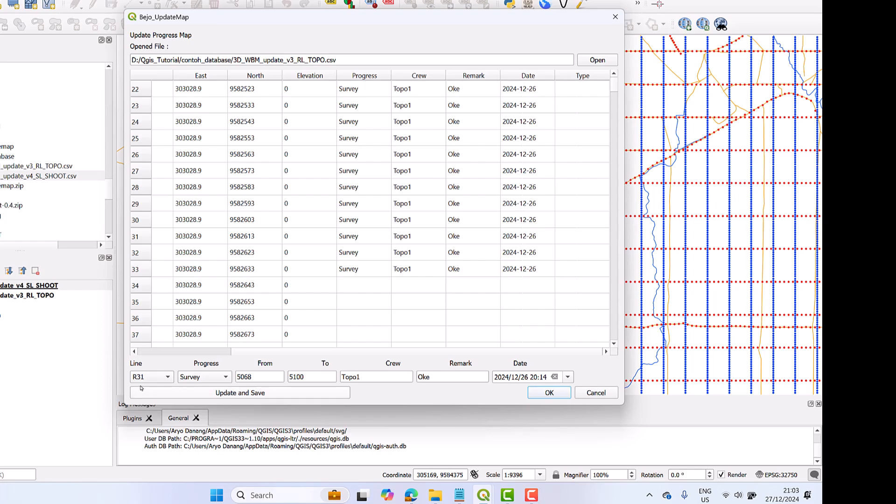
pyautogui.click(152, 377)
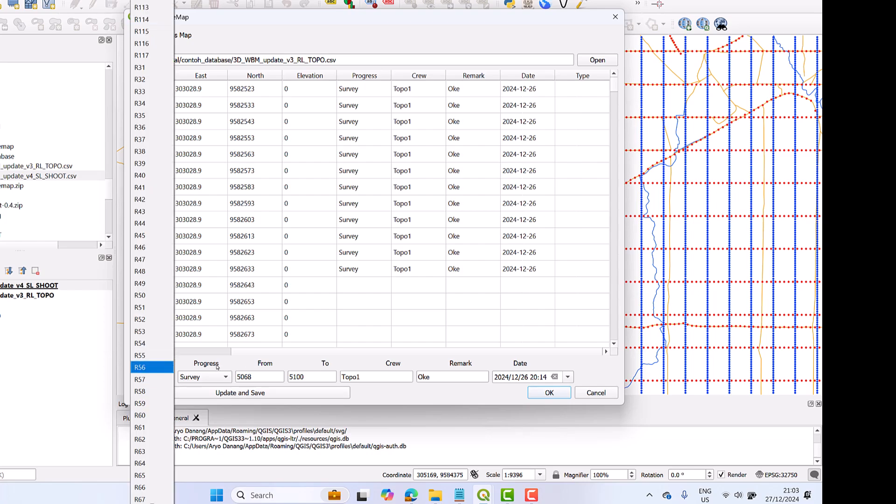
pyautogui.click(269, 370)
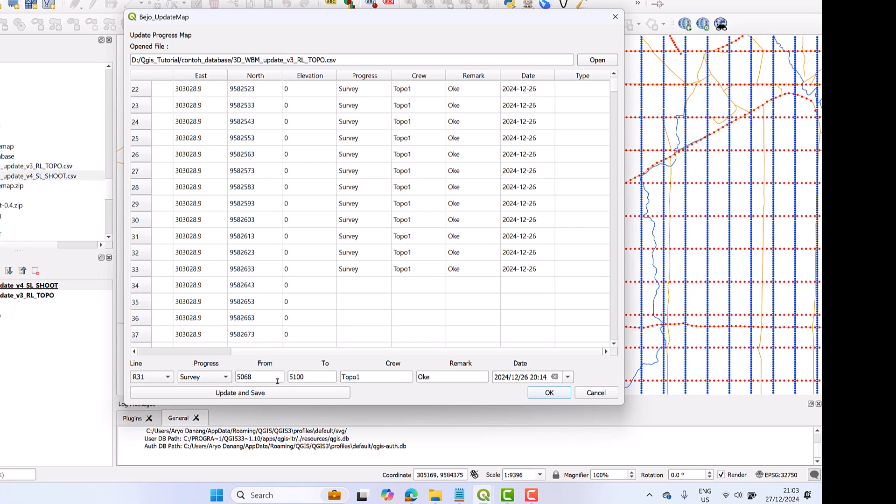
pyautogui.click(212, 353)
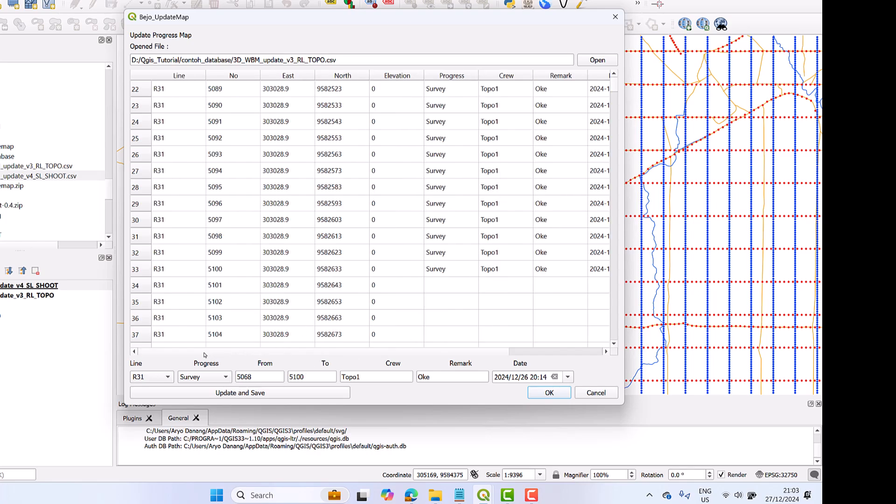
pyautogui.moveTo(615, 91)
pyautogui.mouseDown()
pyautogui.moveTo(615, 101)
pyautogui.moveTo(615, 91)
pyautogui.mouseUp()
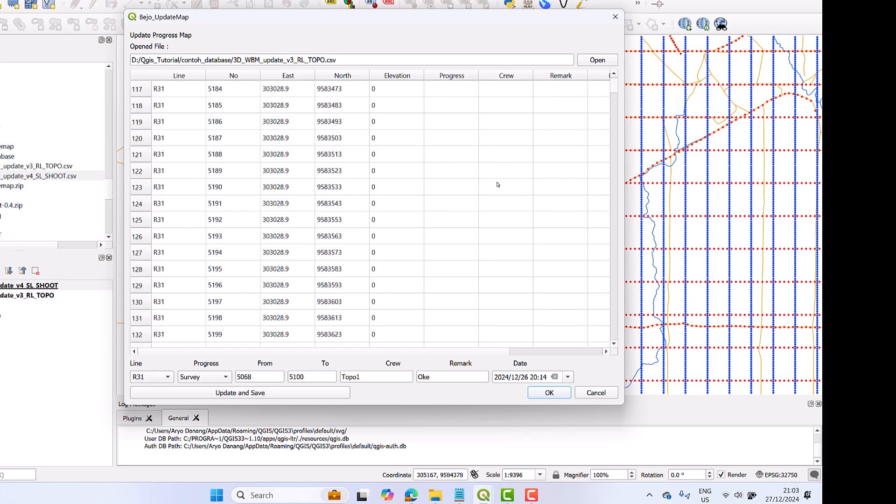
# - Locate the last point number of line R31 in the point table
pyautogui.scroll(-2, 410, 249)
pyautogui.scroll(-1, 410, 248)
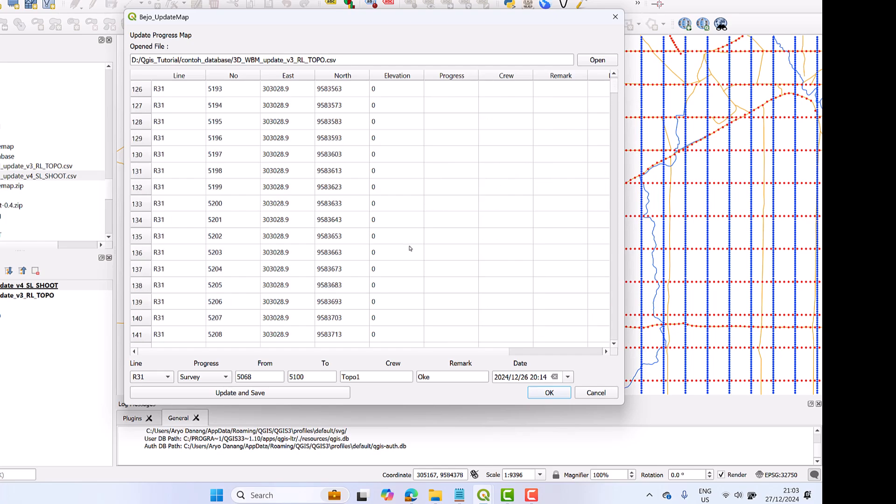
pyautogui.scroll(-1, 410, 249)
pyautogui.scroll(-11, 299, 310)
pyautogui.scroll(-20, 298, 311)
pyautogui.scroll(-14, 298, 312)
pyautogui.scroll(1, 298, 311)
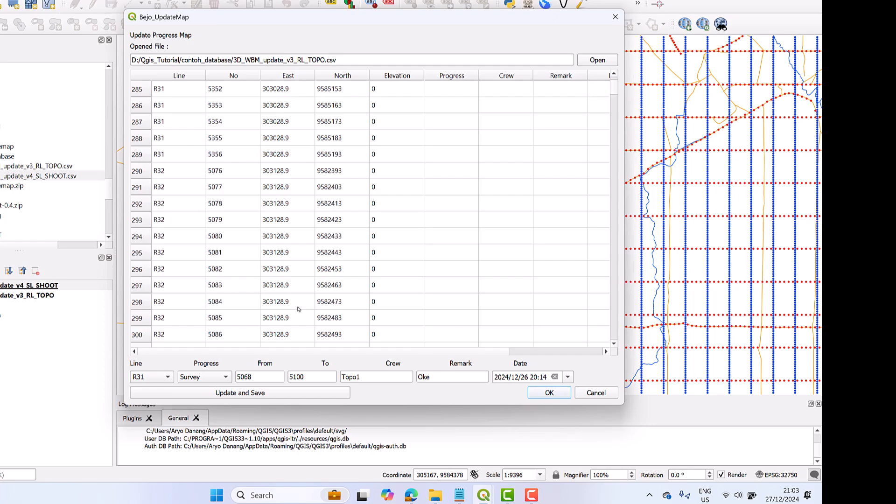
pyautogui.click(225, 141)
pyautogui.click(222, 157)
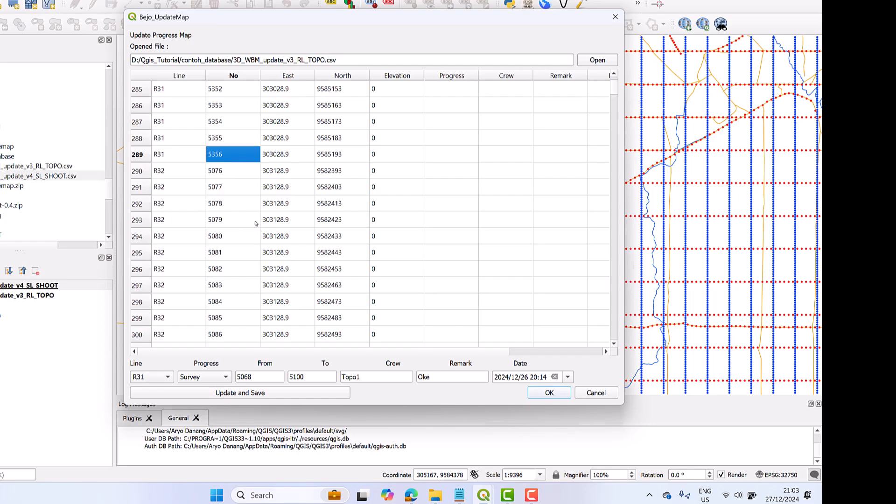
# - Set the starting point of line R31's update range to 5356
pyautogui.doubleClick(261, 375)
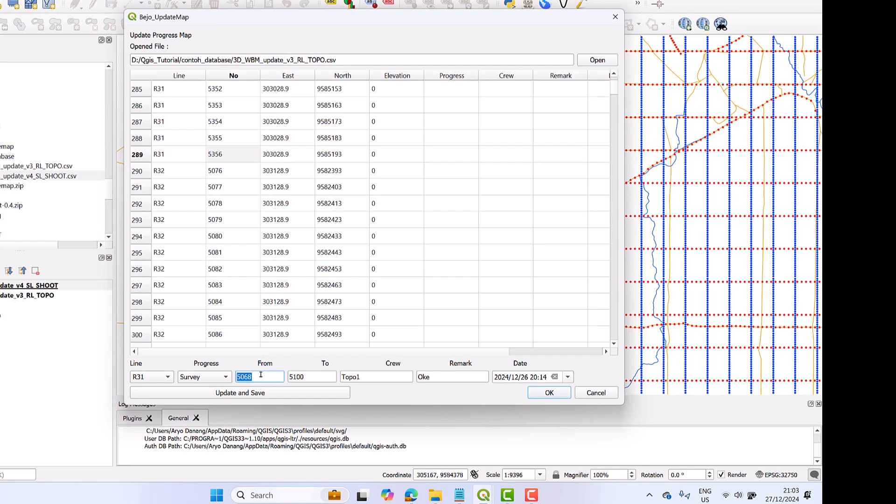
pyautogui.write('5356')
pyautogui.moveTo(254, 376); pyautogui.dragTo(235, 377)
pyautogui.moveTo(306, 378); pyautogui.dragTo(229, 375)
# - Set the update's date to 2024/12/27, update and save the CSV, and close the Bejo_UpdateMap dialog
pyautogui.click(569, 378)
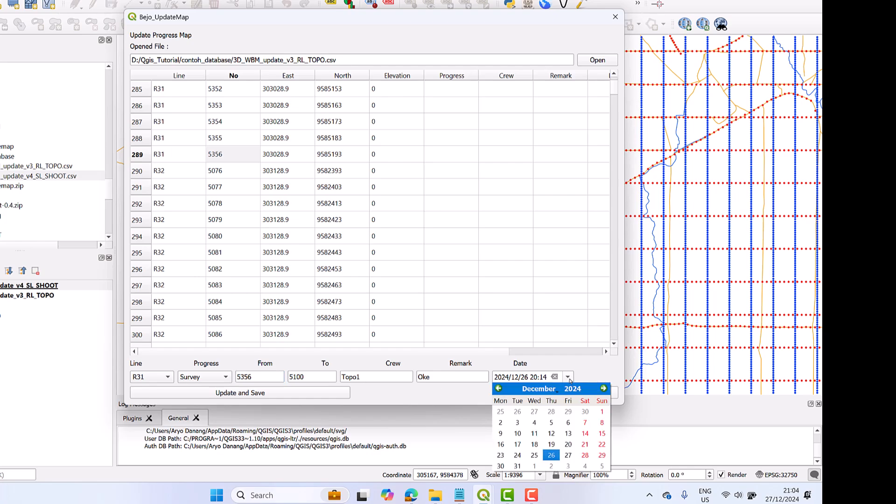
pyautogui.click(568, 456)
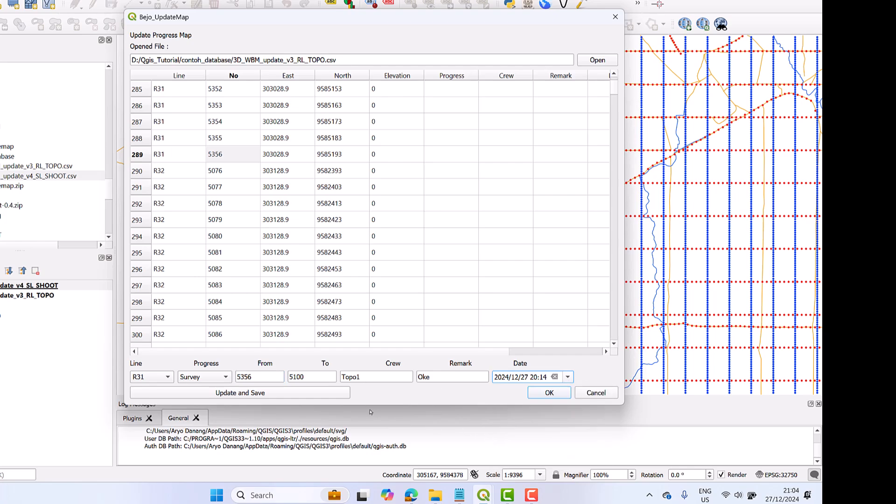
pyautogui.click(316, 394)
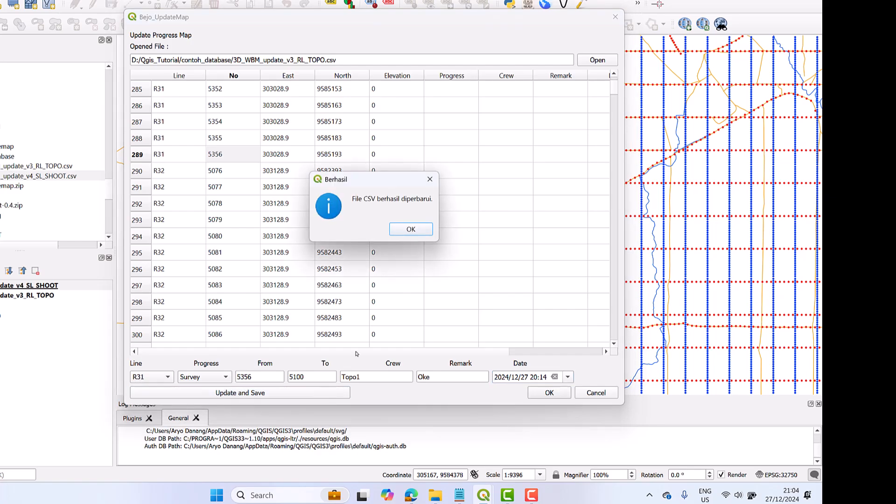
pyautogui.click(411, 229)
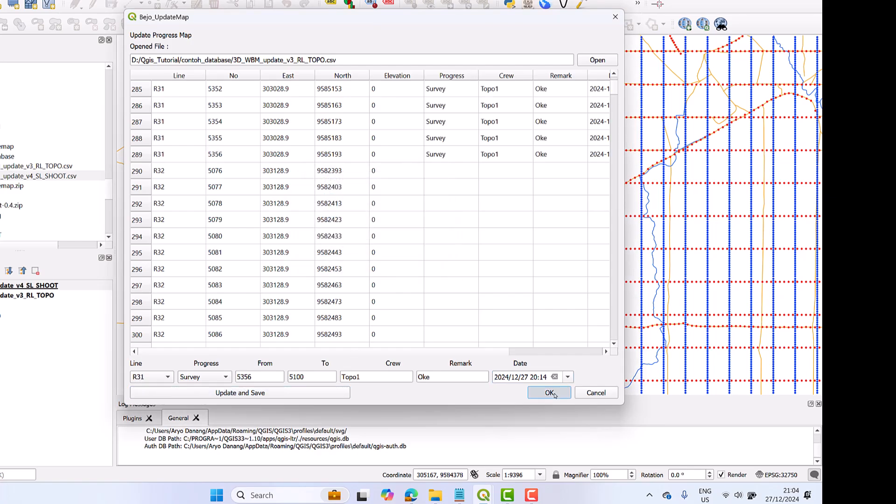
pyautogui.click(551, 393)
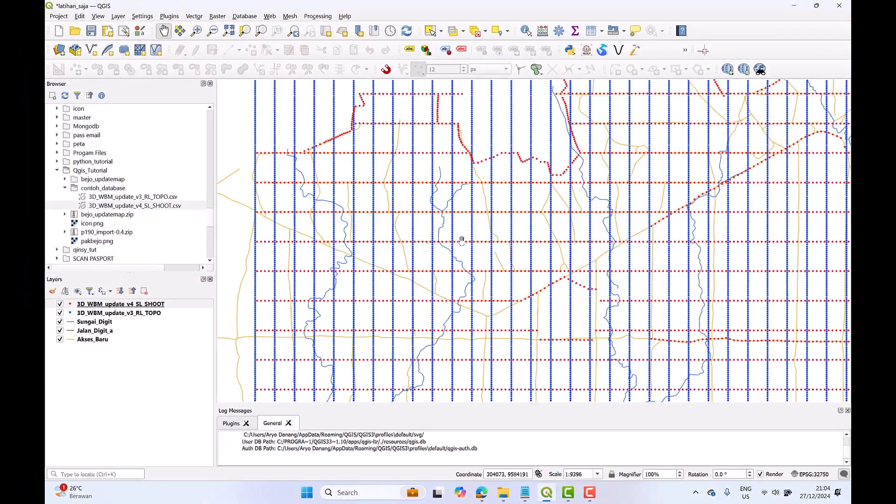
pyautogui.scroll(-2, 417, 229)
pyautogui.moveTo(487, 254); pyautogui.dragTo(411, 267)
pyautogui.scroll(1, 565, 250)
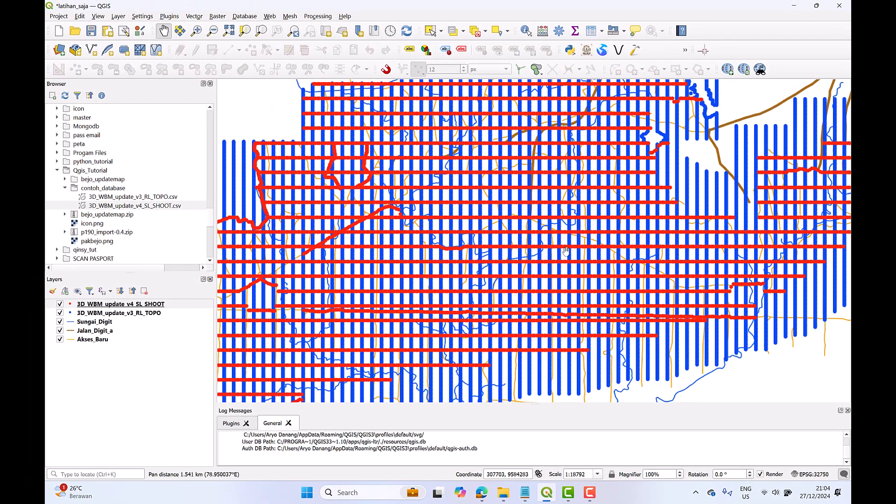
pyautogui.scroll(-1, 566, 251)
pyautogui.scroll(1, 382, 273)
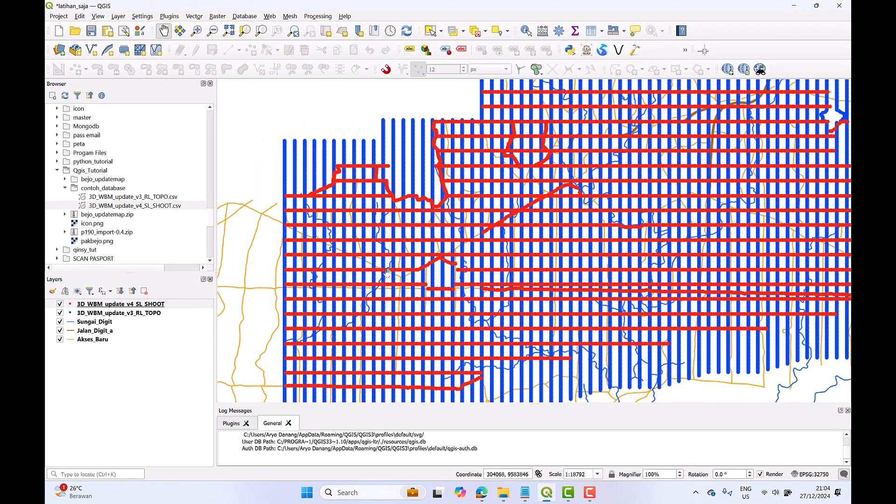
pyautogui.moveTo(366, 291); pyautogui.dragTo(376, 275)
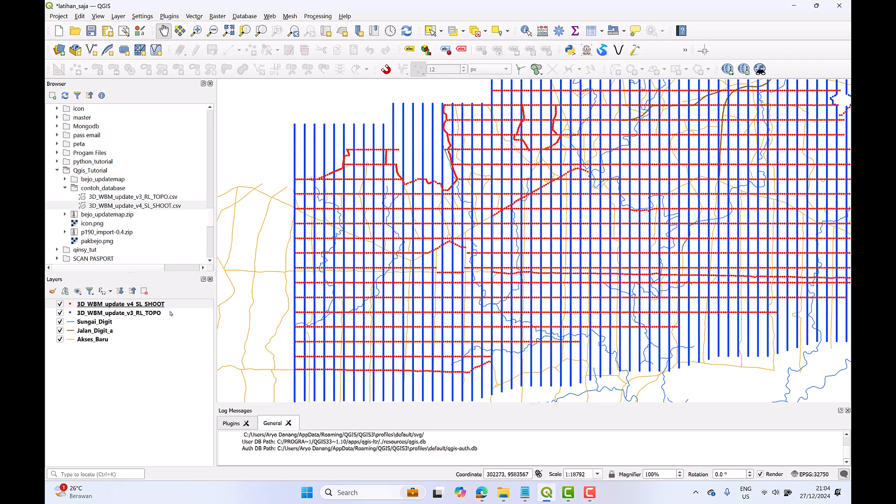
# - Switch the 3D_WBM_update_v3_RL_TOPO layer's symbology to Categorized and classify it by the Progress field
pyautogui.rightClick(154, 313)
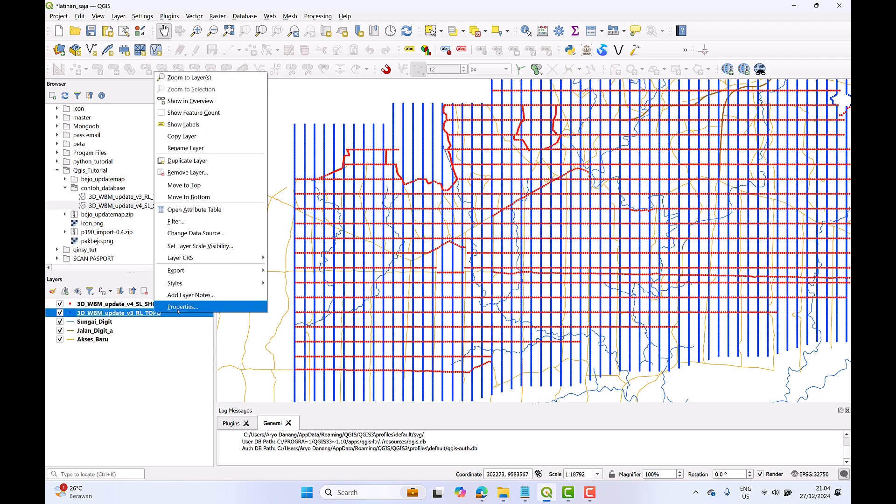
pyautogui.click(182, 308)
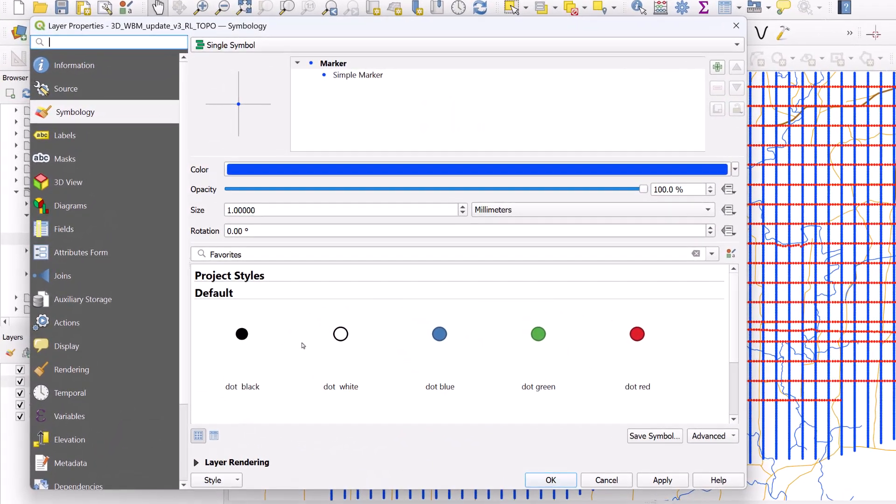
pyautogui.click(96, 113)
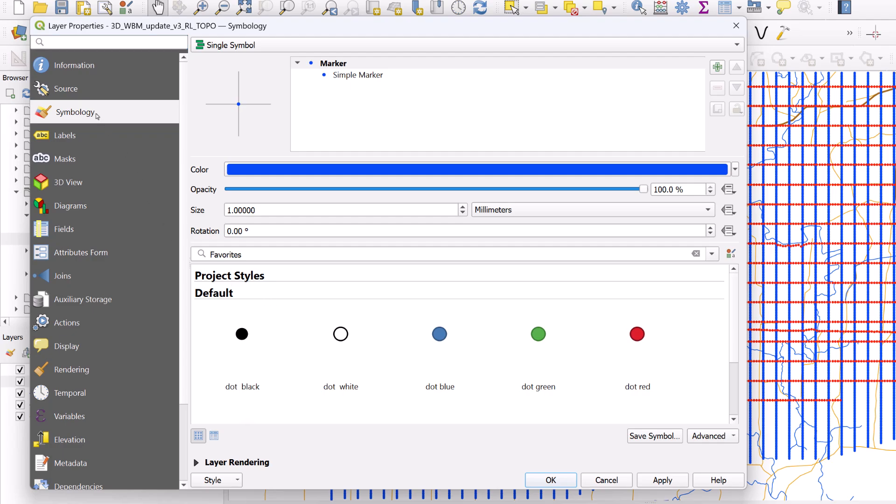
pyautogui.click(308, 45)
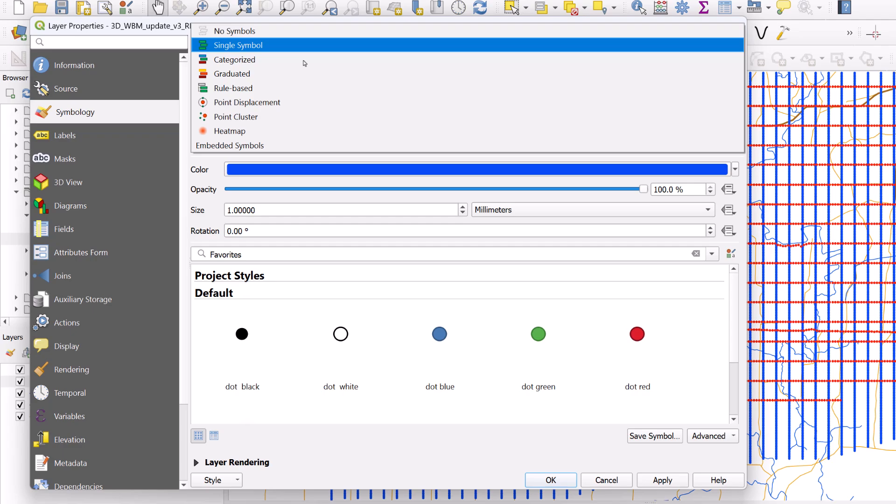
pyautogui.click(305, 61)
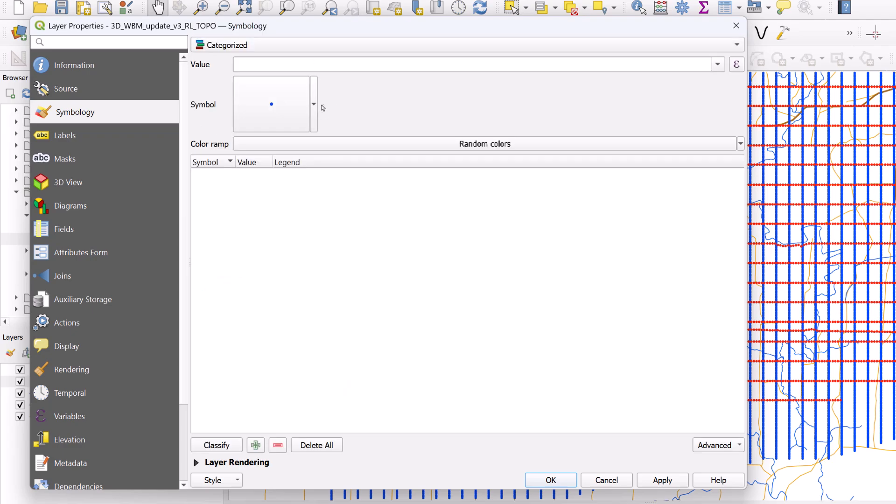
pyautogui.click(717, 69)
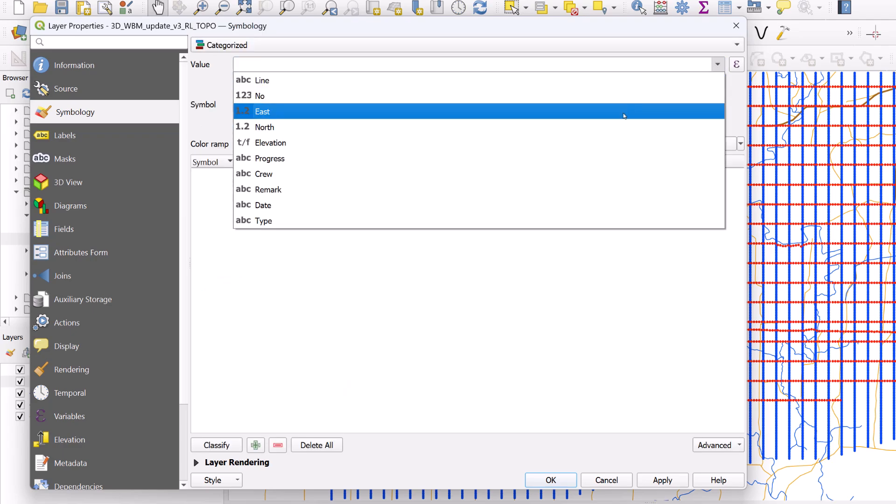
pyautogui.click(586, 156)
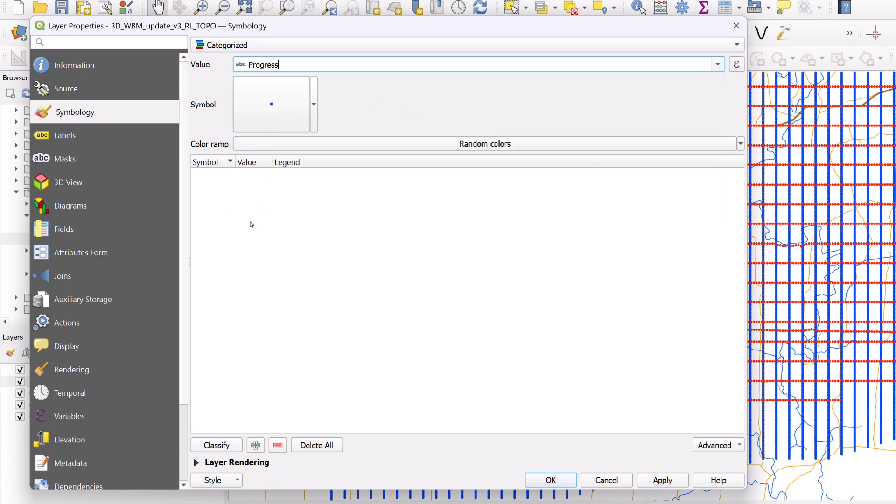
pyautogui.click(227, 449)
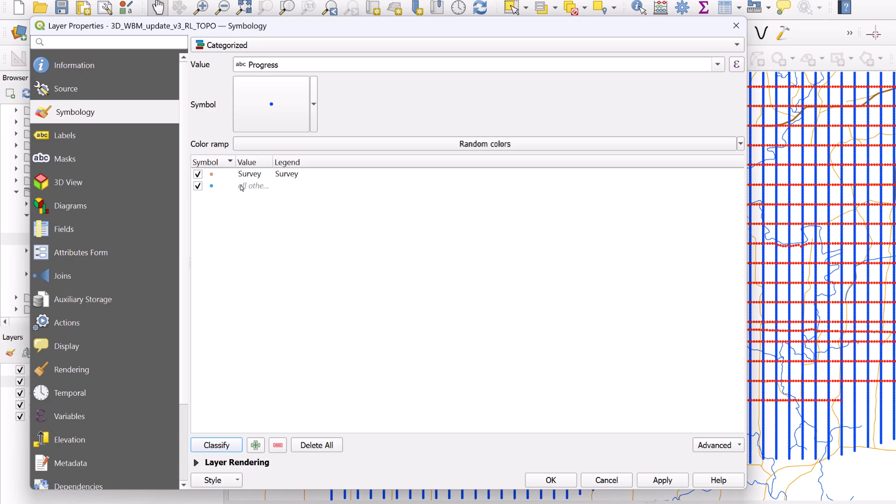
# - Change the Survey category's marker color to bright green and apply the style to the RL_TOPO layer
pyautogui.doubleClick(210, 177)
pyautogui.click(489, 204)
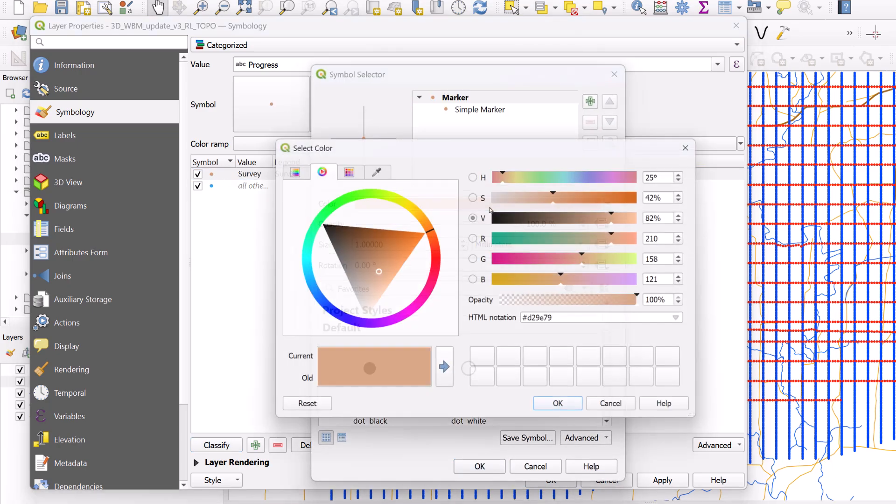
pyautogui.click(324, 207)
pyautogui.moveTo(338, 226); pyautogui.dragTo(335, 222)
pyautogui.click(560, 412)
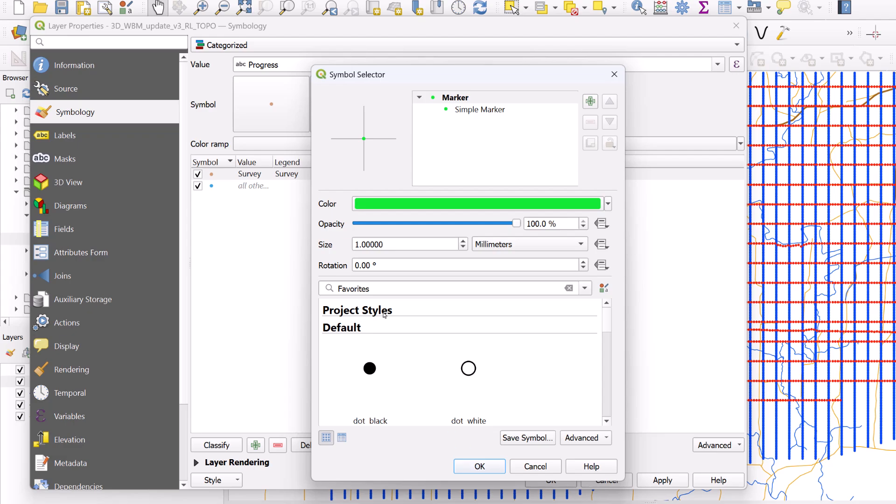
pyautogui.click(477, 467)
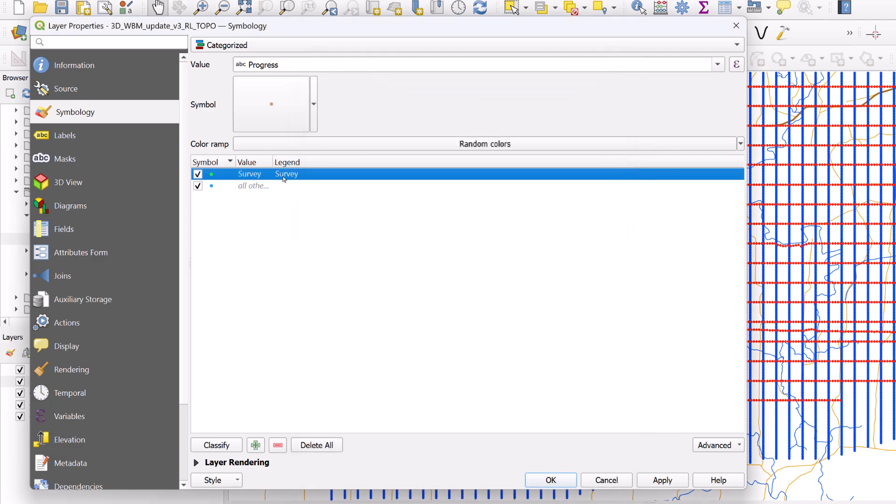
pyautogui.click(655, 481)
pyautogui.click(556, 480)
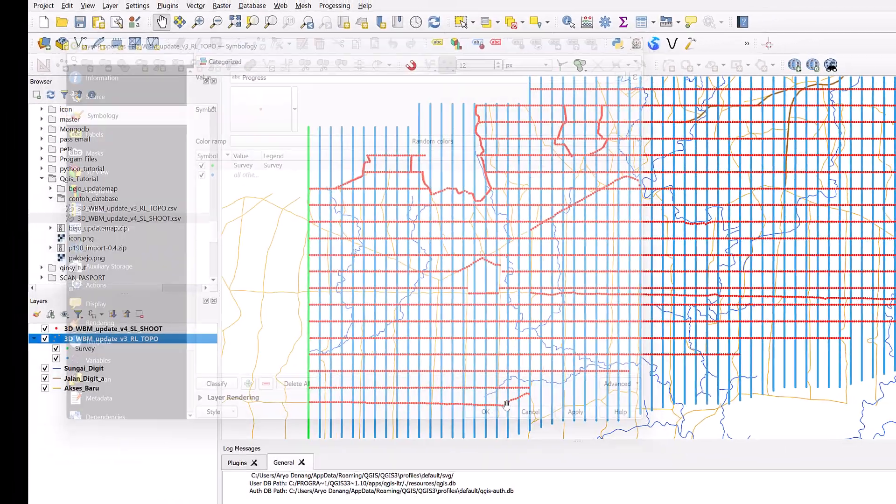
pyautogui.moveTo(323, 338); pyautogui.dragTo(318, 305)
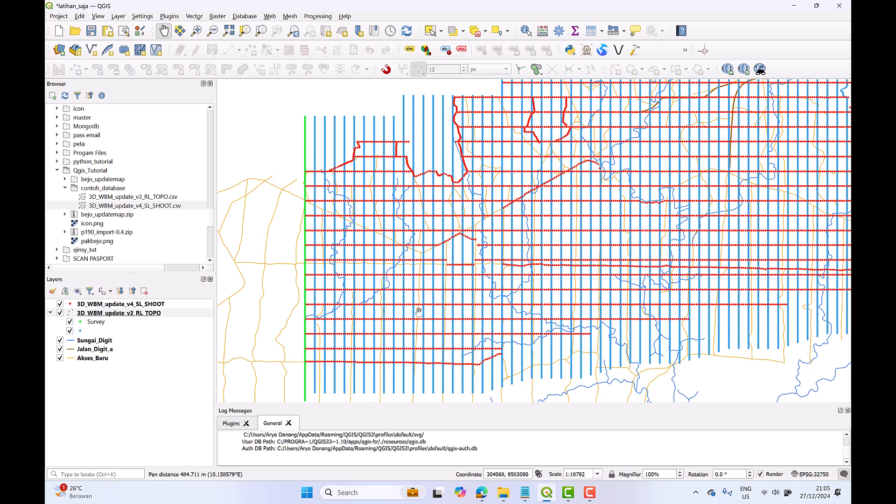
pyautogui.moveTo(639, 234); pyautogui.dragTo(520, 253)
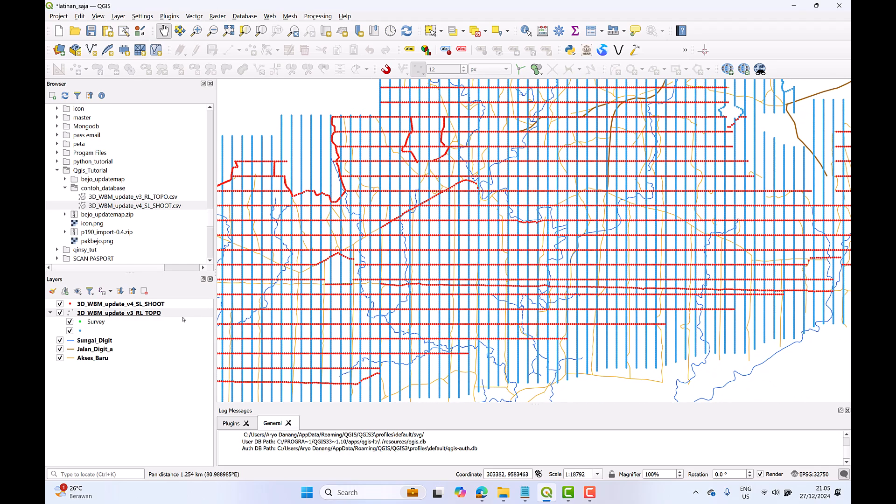
pyautogui.moveTo(494, 354); pyautogui.dragTo(565, 340)
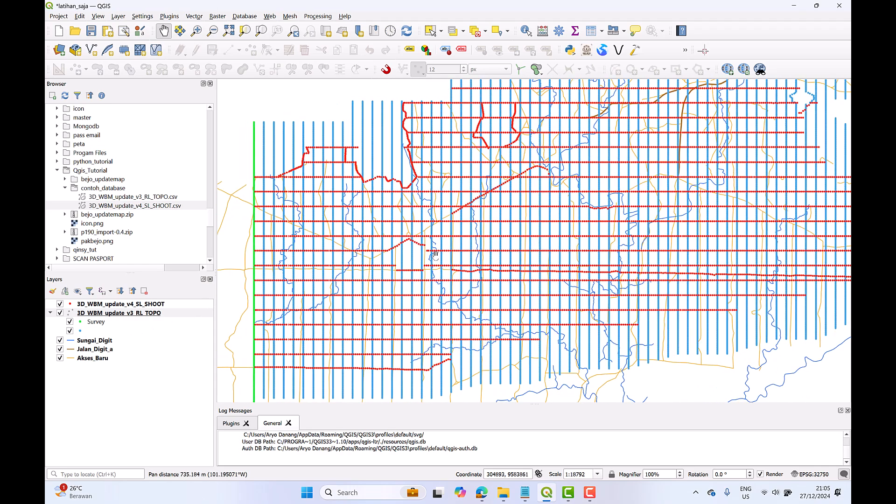
# - Reopen the Bejo_UpdateMap plugin and set the progress update to line R32, starting from point 5076
pyautogui.click(179, 18)
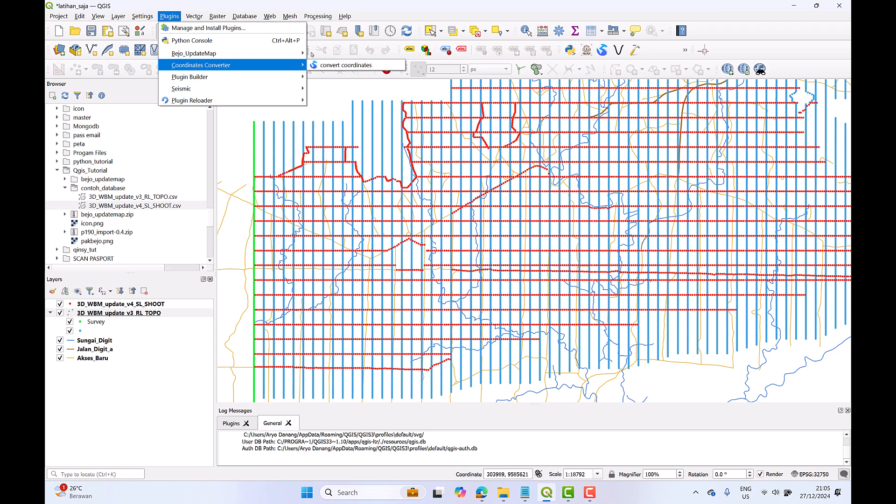
pyautogui.click(323, 55)
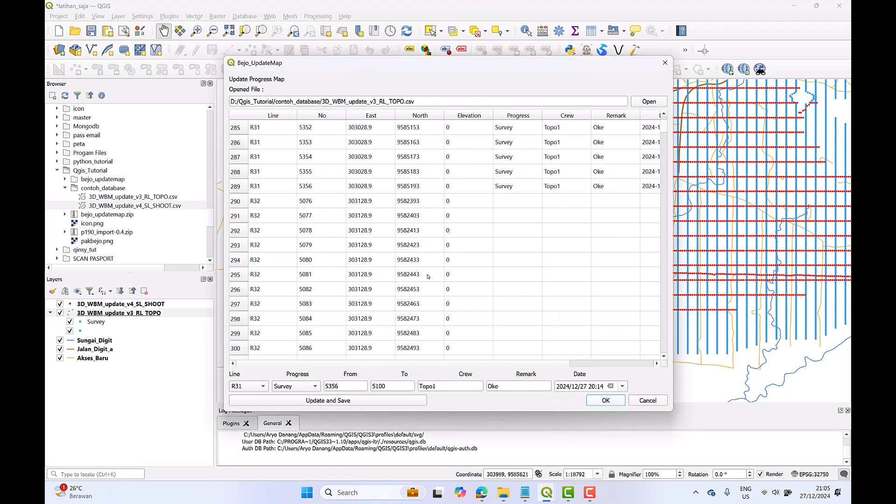
pyautogui.scroll(-1, 391, 316)
pyautogui.click(248, 390)
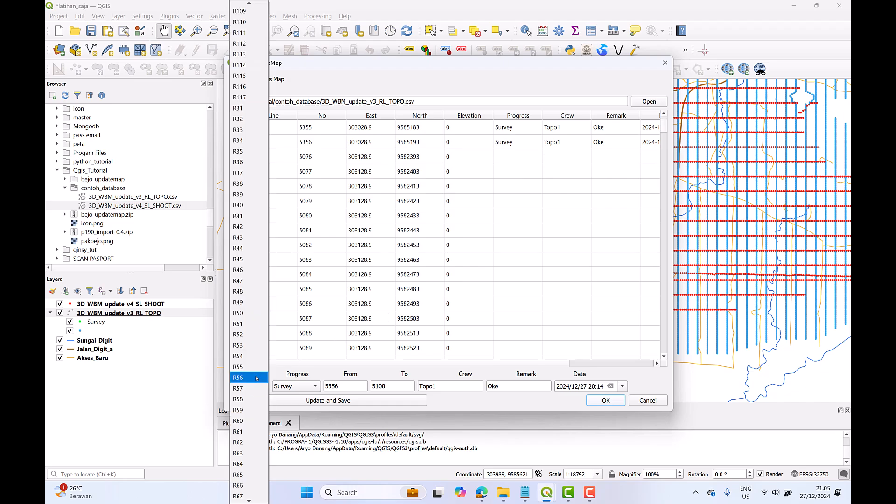
pyautogui.click(255, 120)
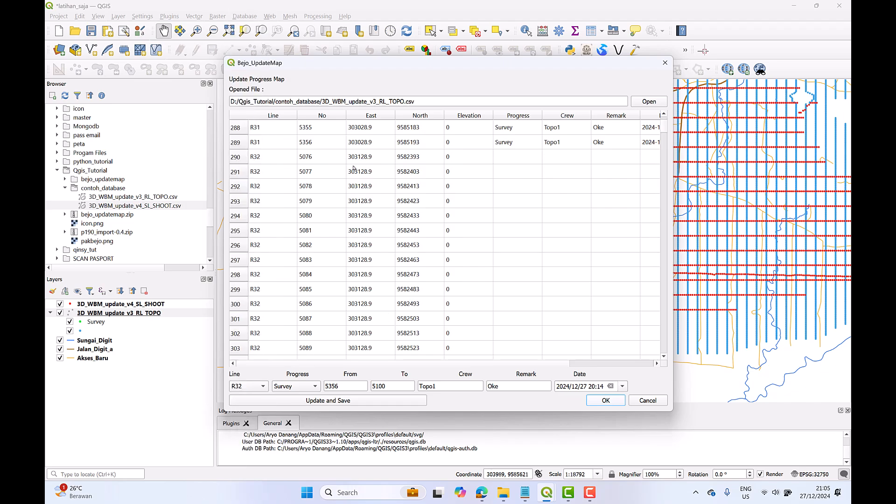
pyautogui.doubleClick(341, 386)
pyautogui.write('5')
pyautogui.click(332, 158)
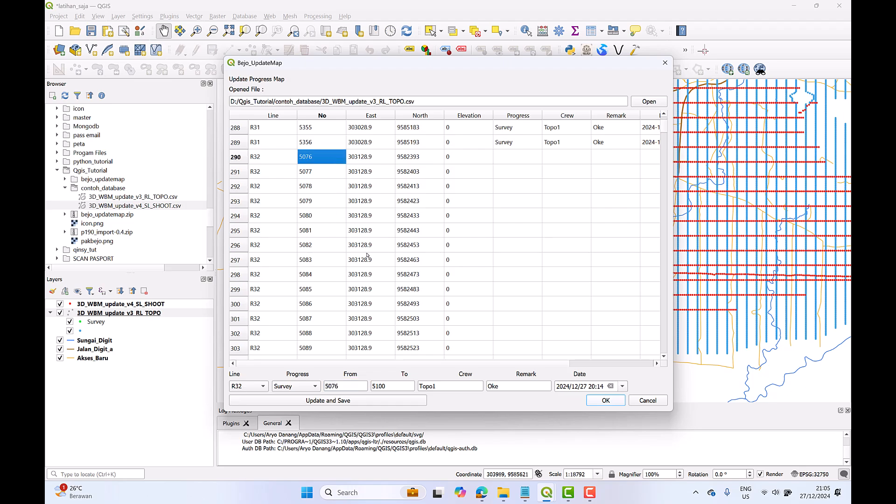
# - Find the last point of line R32 in the table and set the update's To value to 5356
pyautogui.scroll(-20, 368, 254)
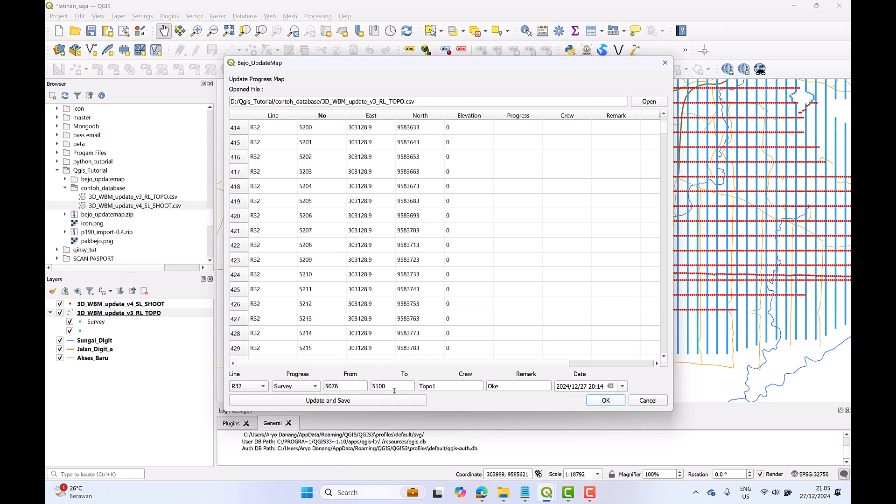
pyautogui.scroll(-20, 386, 351)
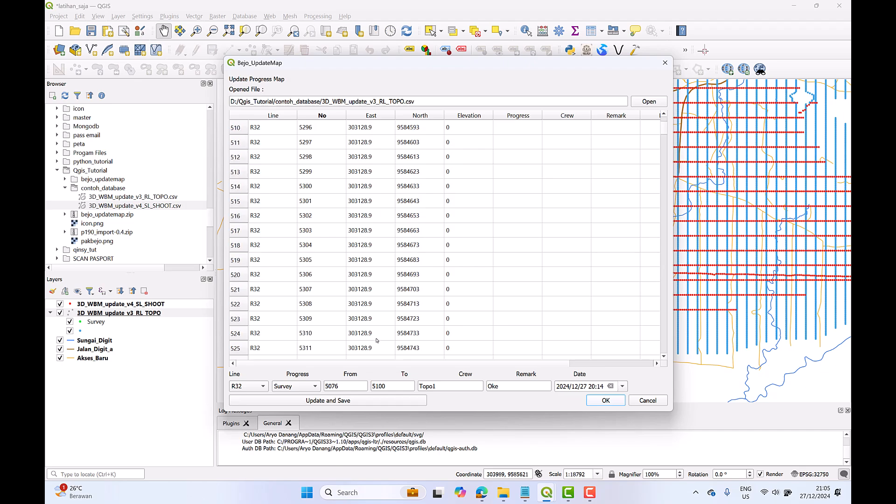
pyautogui.scroll(-10, 377, 338)
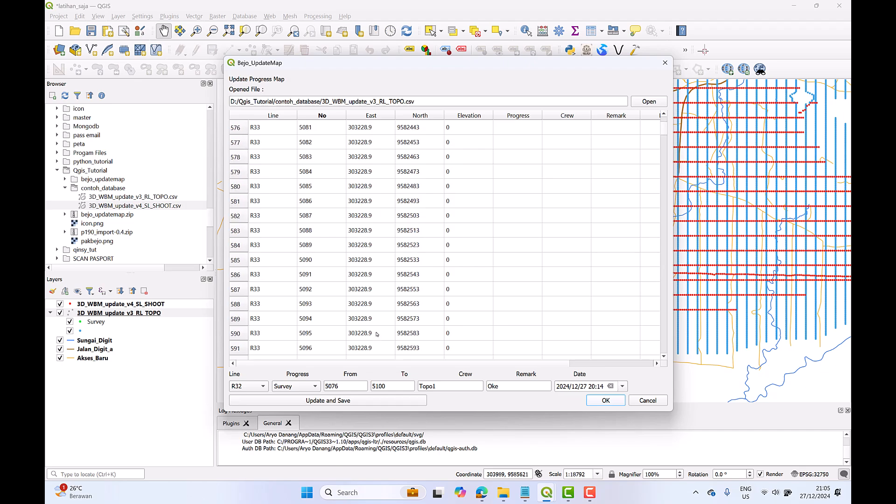
pyautogui.scroll(5, 377, 334)
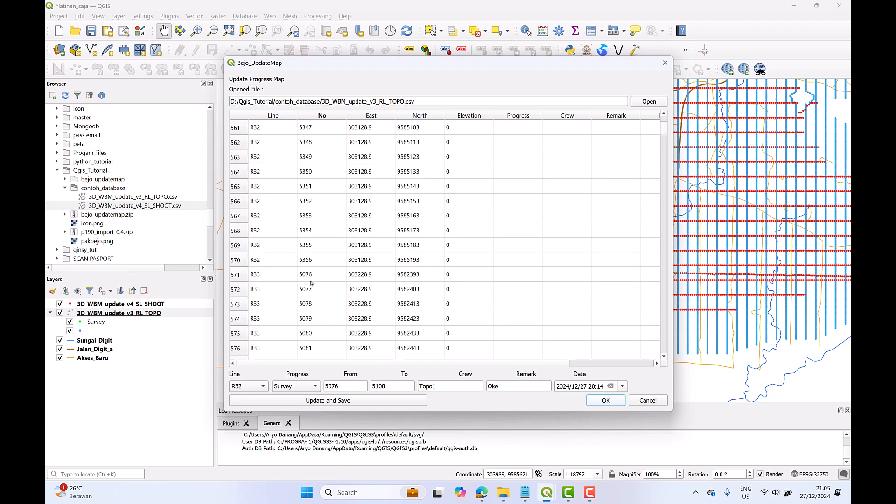
pyautogui.click(315, 264)
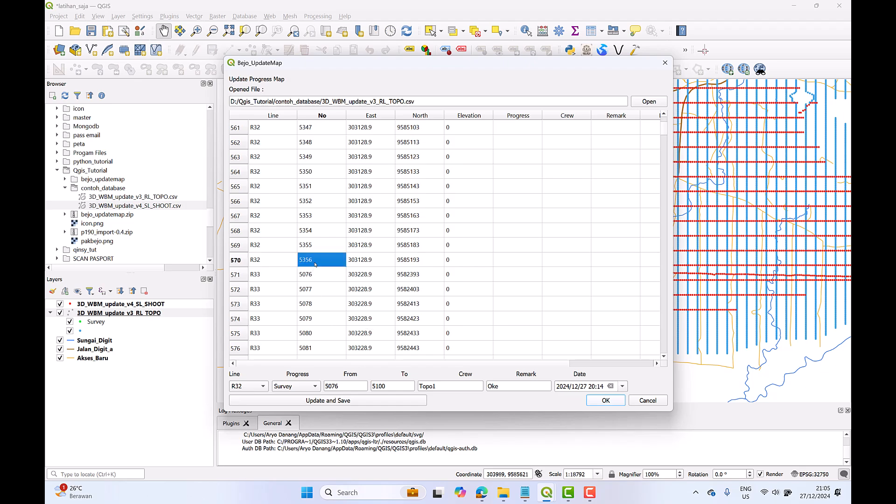
pyautogui.doubleClick(375, 386)
pyautogui.write('5356')
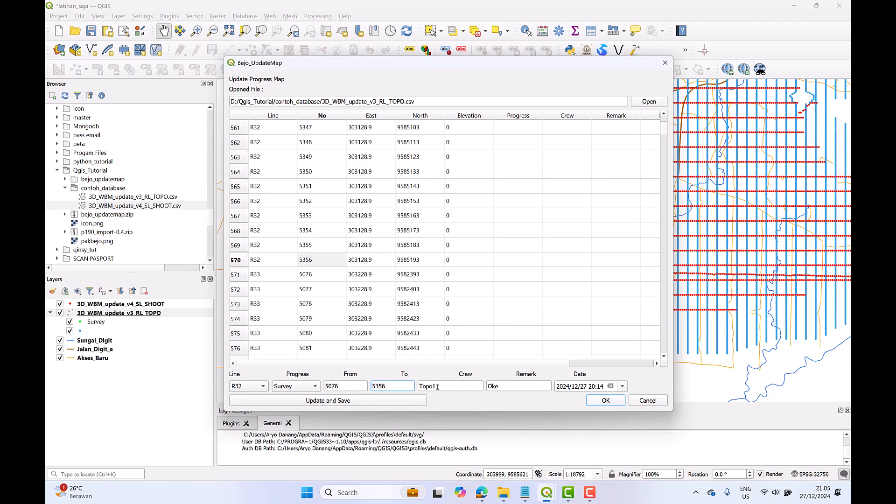
# - Set the crew to Topo2 and the date to 2024/12/27, update and save the CSV, and close the Bejo_UpdateMap dialog
pyautogui.moveTo(432, 386); pyautogui.dragTo(444, 388)
pyautogui.click(623, 387)
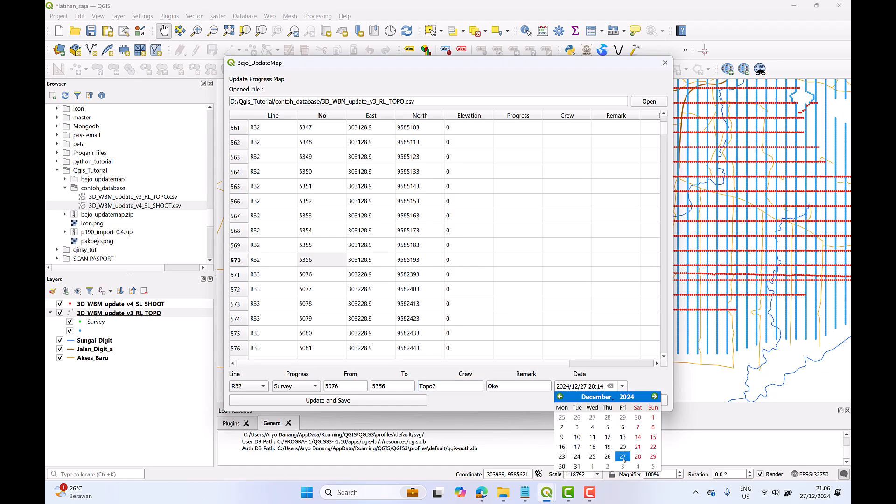
pyautogui.click(625, 458)
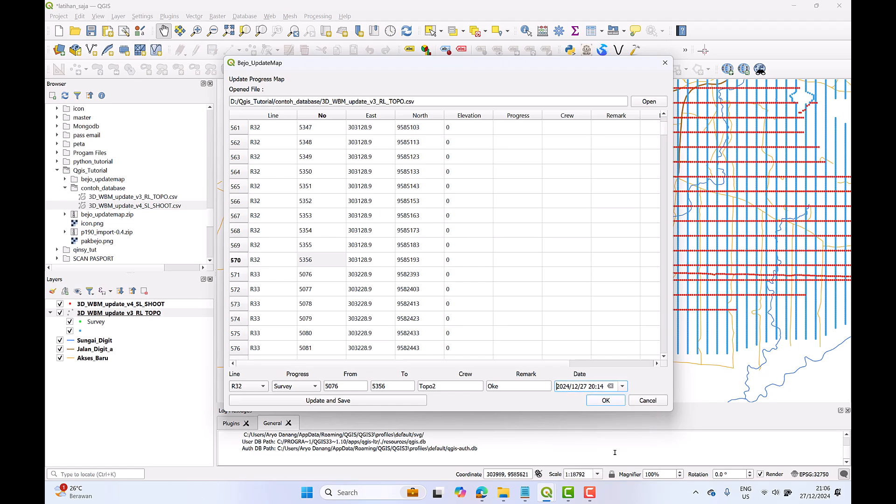
pyautogui.click(366, 402)
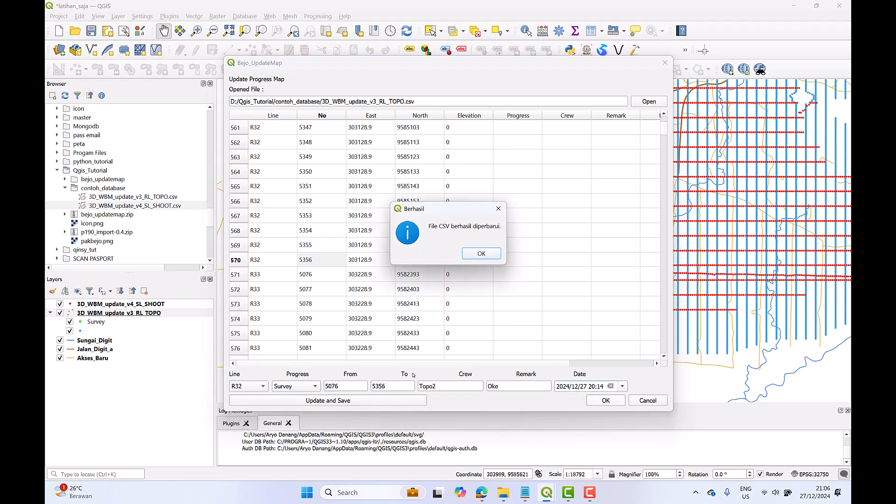
pyautogui.click(465, 254)
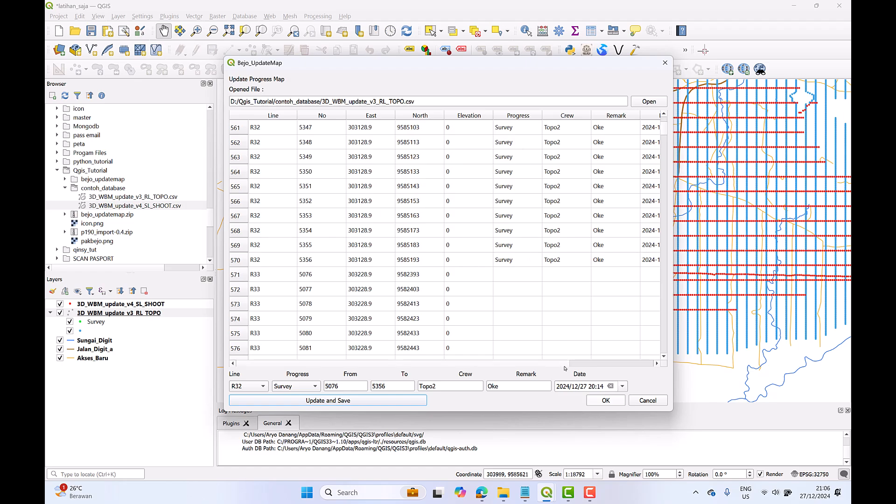
pyautogui.moveTo(565, 368); pyautogui.dragTo(615, 364)
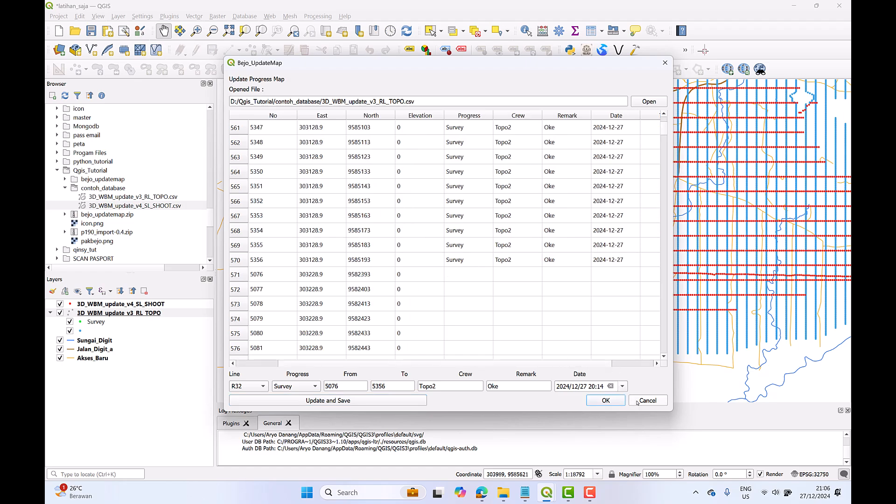
pyautogui.click(620, 402)
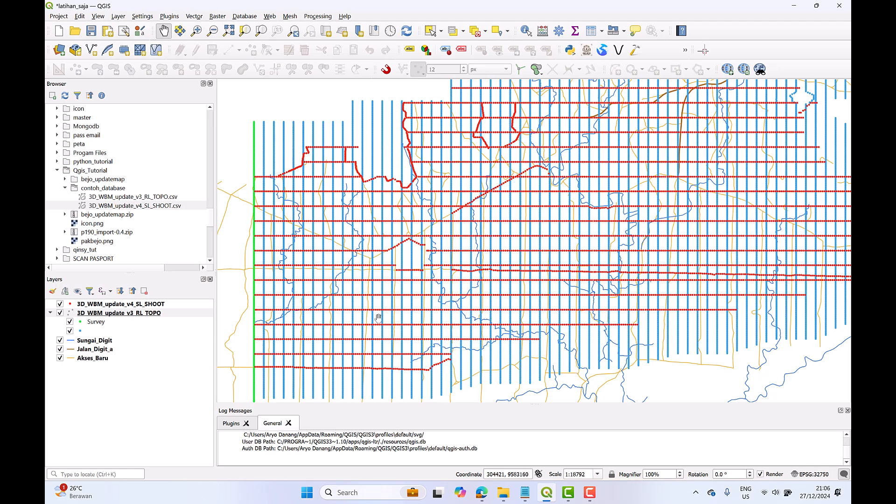
# - Examine lines R31 and R32 on the map to check their Survey progress coloring
pyautogui.moveTo(322, 289); pyautogui.dragTo(332, 282)
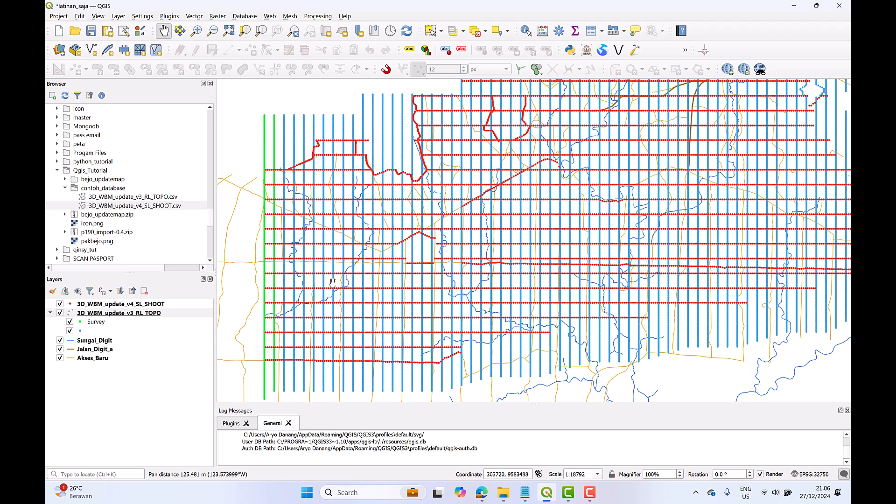
pyautogui.moveTo(313, 211); pyautogui.dragTo(330, 194)
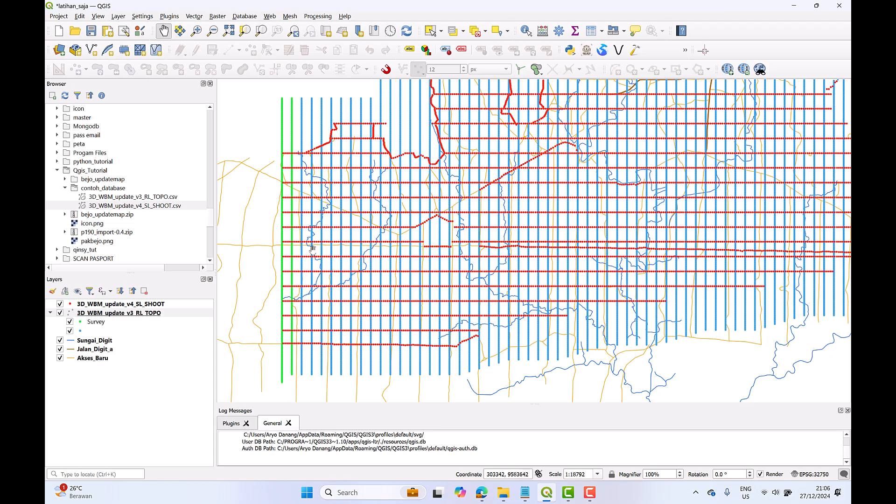
pyautogui.moveTo(442, 230); pyautogui.dragTo(434, 259)
pyautogui.moveTo(481, 236); pyautogui.dragTo(467, 219)
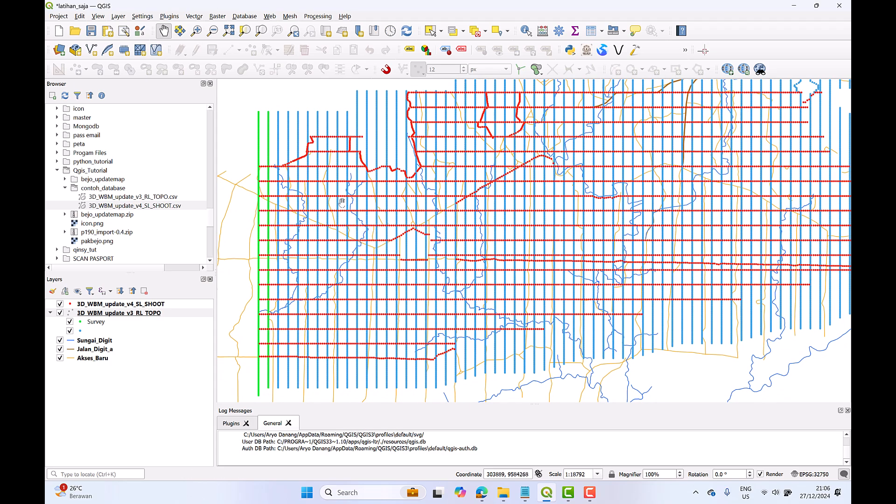
pyautogui.moveTo(356, 218); pyautogui.dragTo(353, 209)
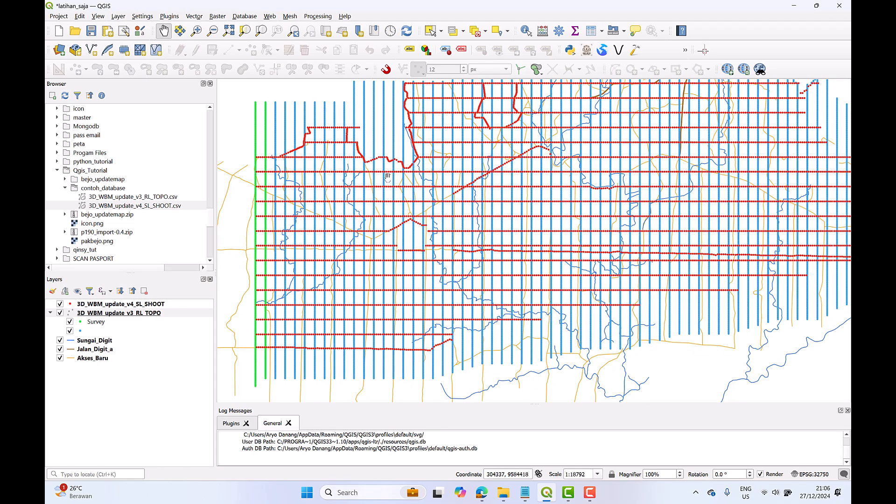
# - Select the 3D_WBM_update_v3_RL_TOPO layer, reopen the Bejo_UpdateMap plugin, and move its dialog aside to uncover the surveyed lines
pyautogui.click(124, 313)
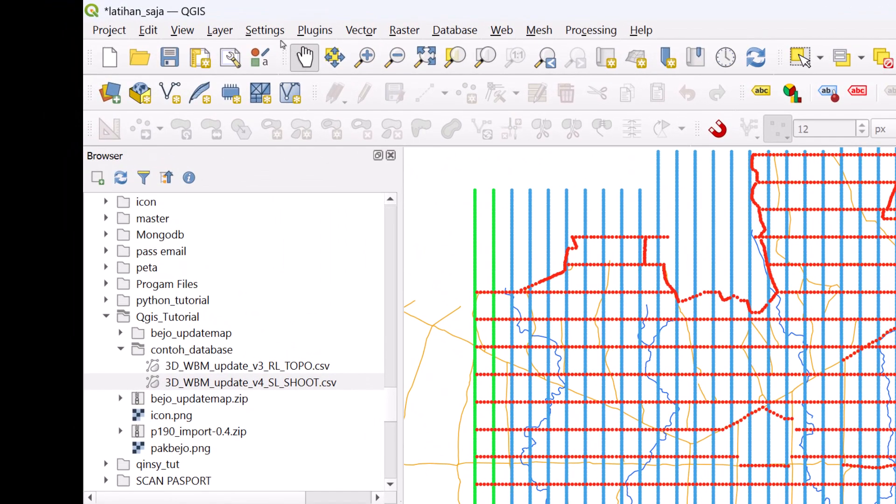
pyautogui.click(224, 32)
pyautogui.click(361, 30)
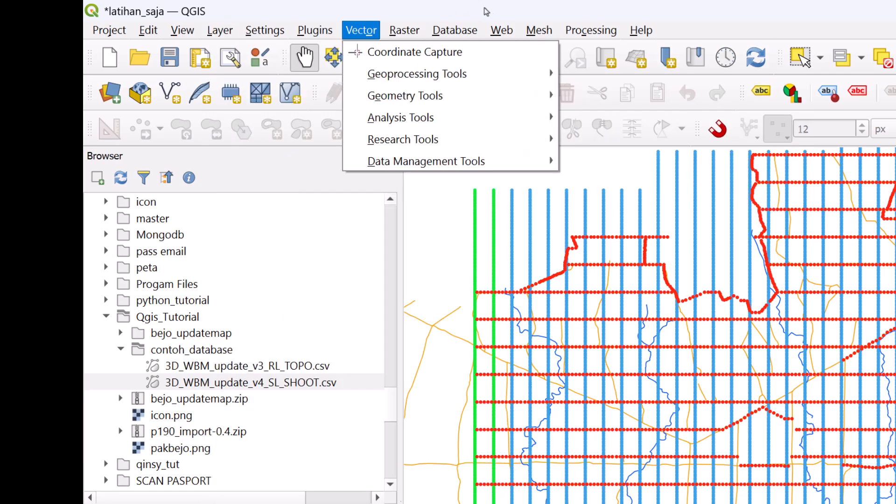
pyautogui.click(316, 30)
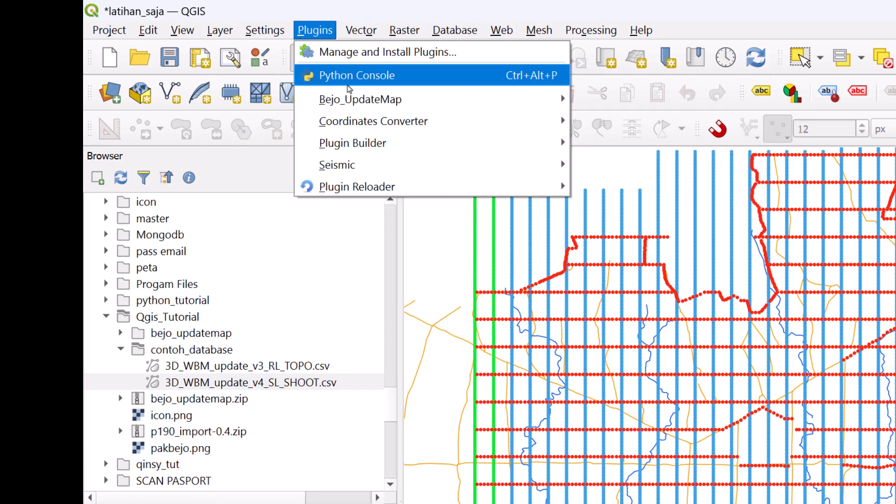
pyautogui.moveTo(351, 100)
pyautogui.click(607, 97)
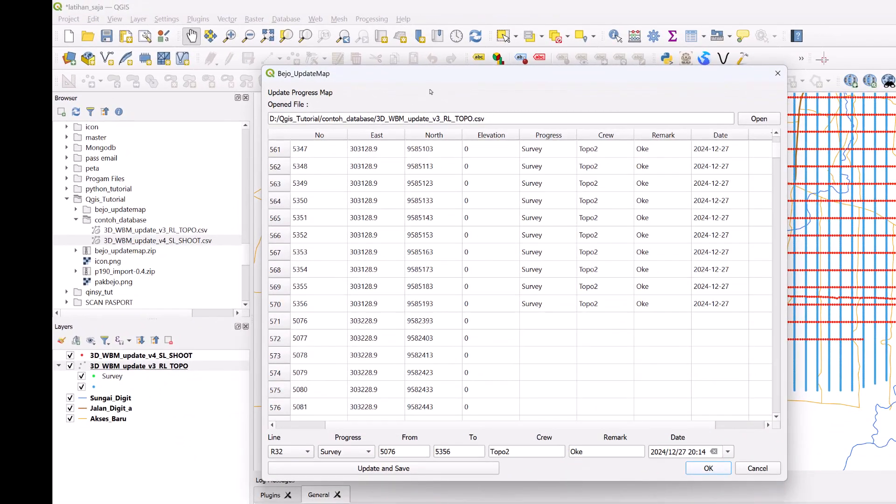
pyautogui.moveTo(446, 80); pyautogui.dragTo(561, 87)
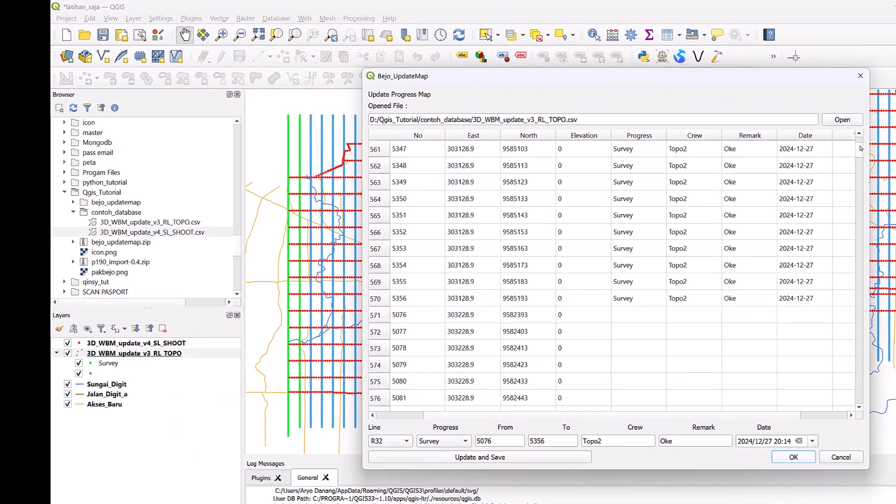
# - Set the update's line to R31, find its first point in the table, and set the From value to 5068
pyautogui.moveTo(877, 153); pyautogui.dragTo(849, 118)
pyautogui.scroll(1, 398, 442)
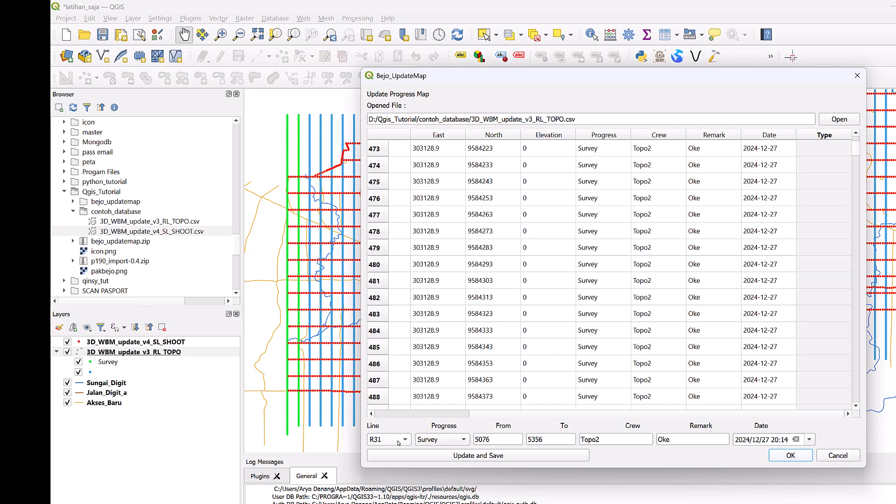
pyautogui.scroll(6, 561, 189)
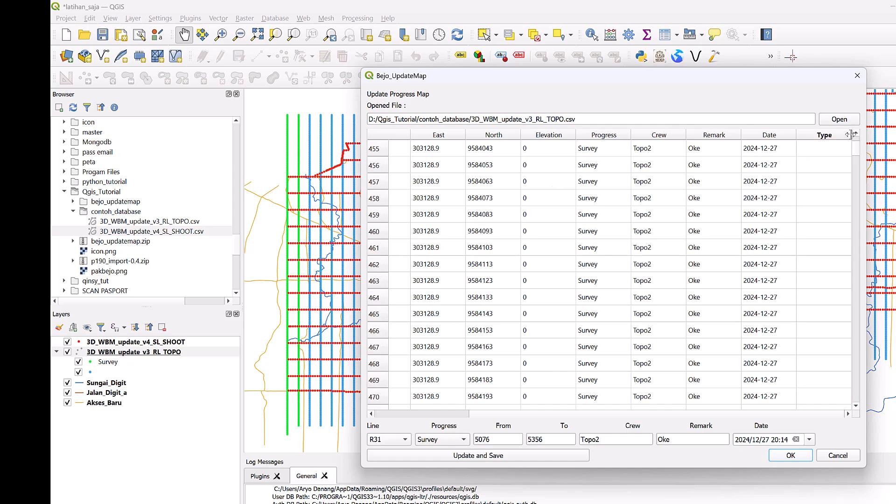
pyautogui.moveTo(855, 150); pyautogui.dragTo(840, 132)
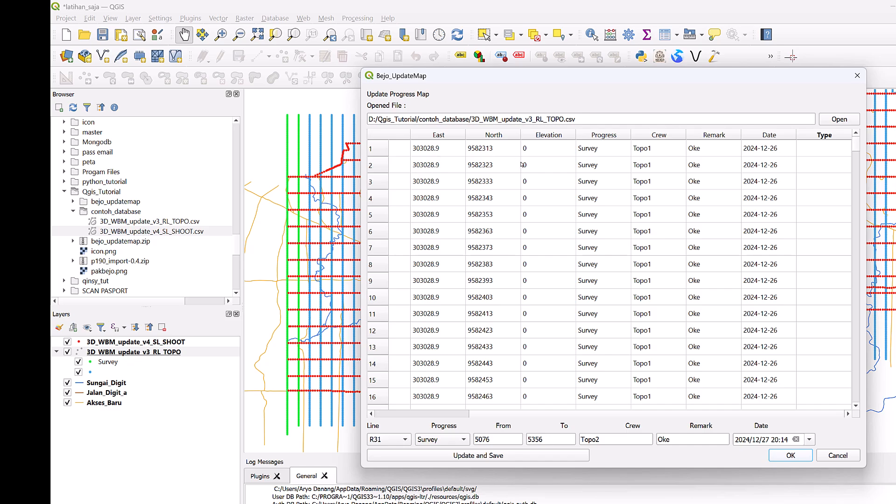
pyautogui.moveTo(479, 417); pyautogui.dragTo(390, 415)
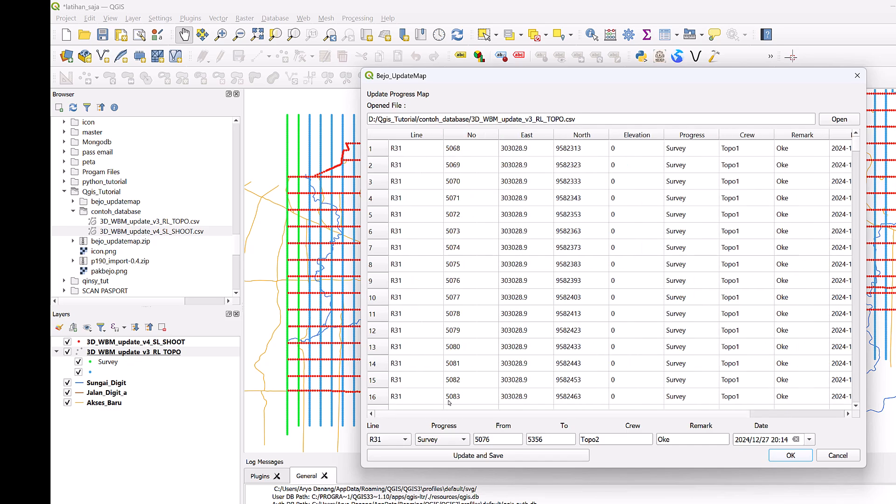
pyautogui.doubleClick(483, 440)
pyautogui.write('5')
# - Set the R31 update's progress to Deploy and its To value to 5100
pyautogui.click(459, 439)
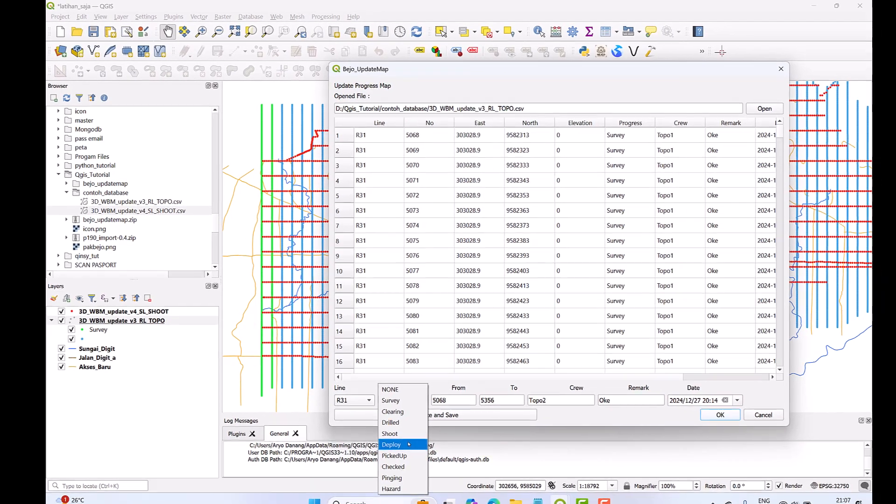
pyautogui.click(446, 488)
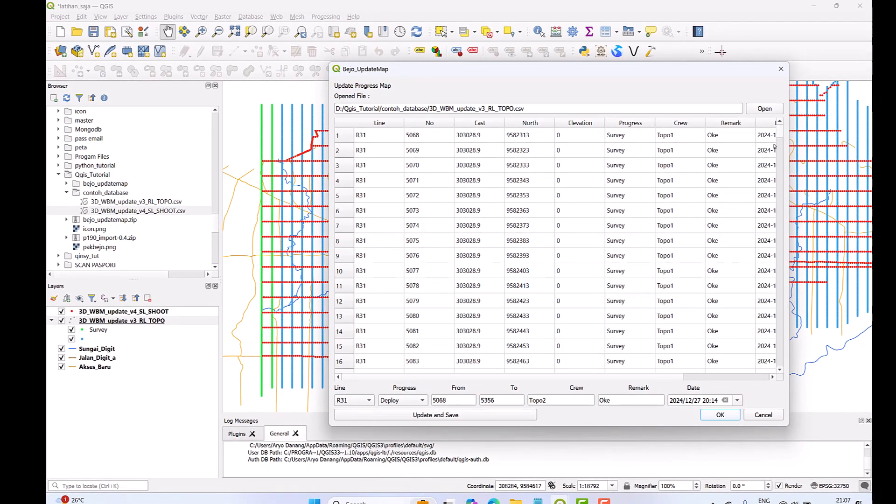
pyautogui.click(425, 330)
pyautogui.scroll(-9, 429, 322)
pyautogui.click(438, 211)
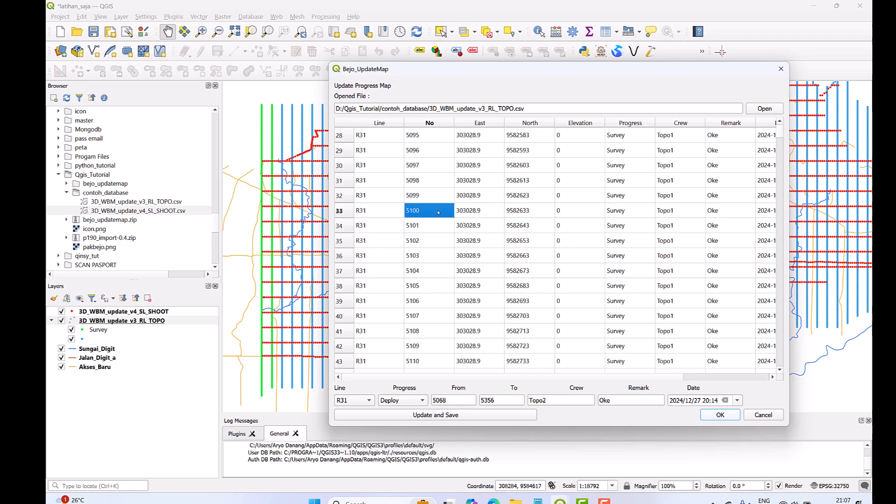
pyautogui.doubleClick(488, 400)
pyautogui.write('5100')
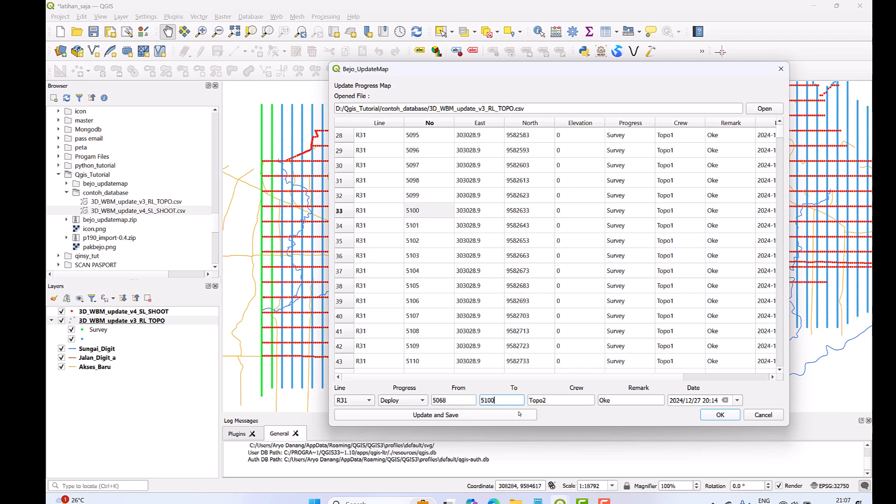
# - Enter the crew's name for the R31 Deploy update, set its date to 2024/12/29, and close the Bejo_UpdateMap dialog
pyautogui.doubleClick(566, 402)
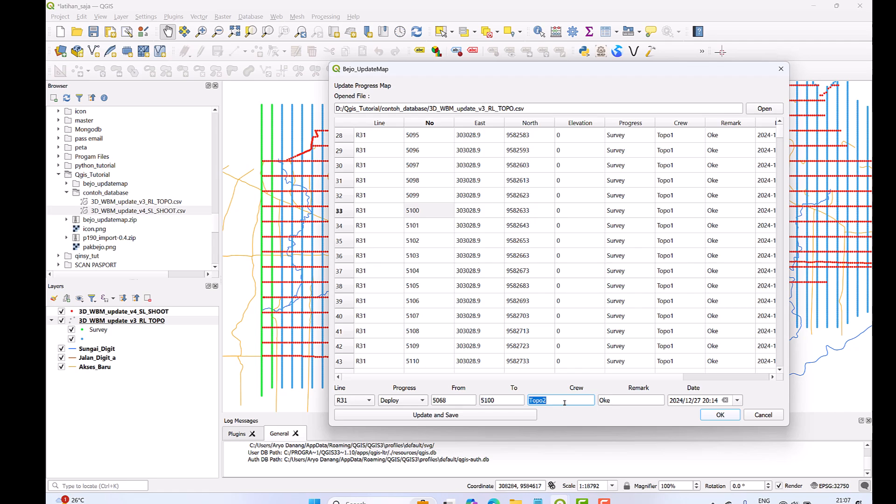
pyautogui.write('Ginting')
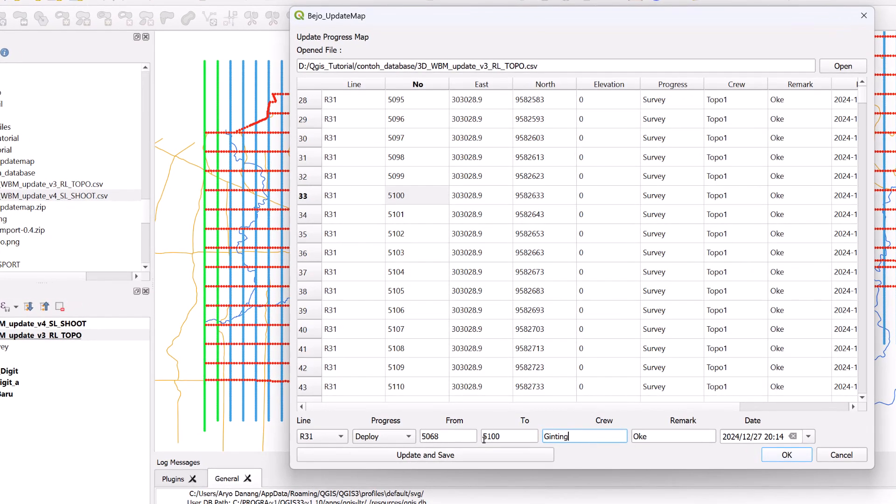
pyautogui.click(810, 437)
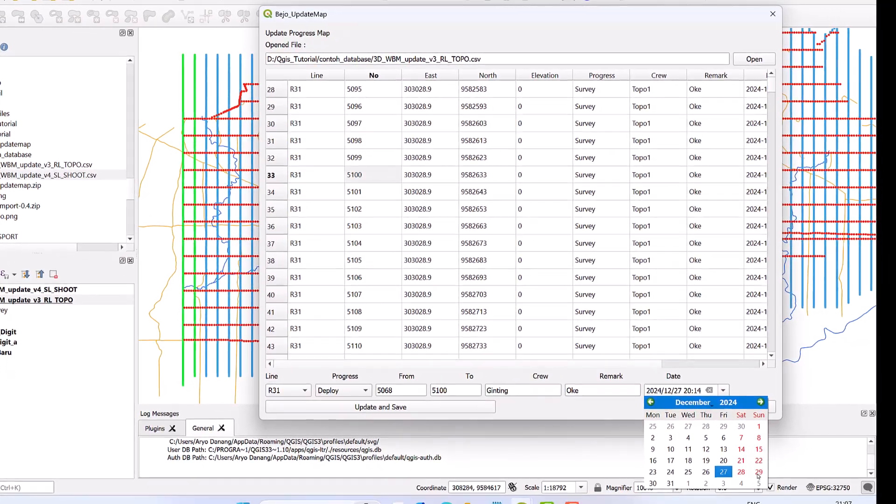
pyautogui.click(758, 473)
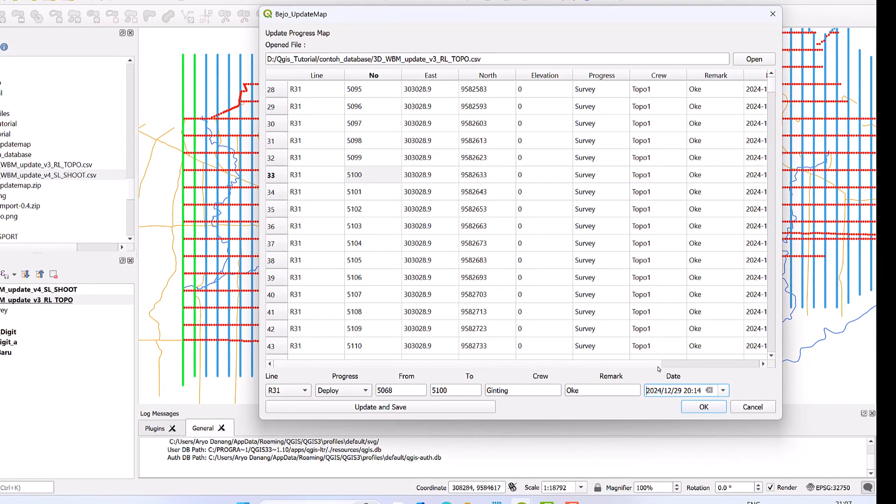
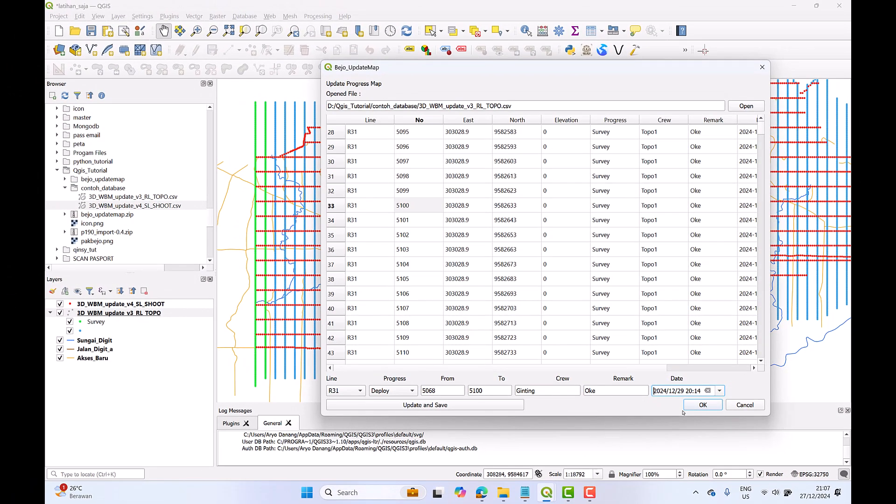
pyautogui.click(698, 405)
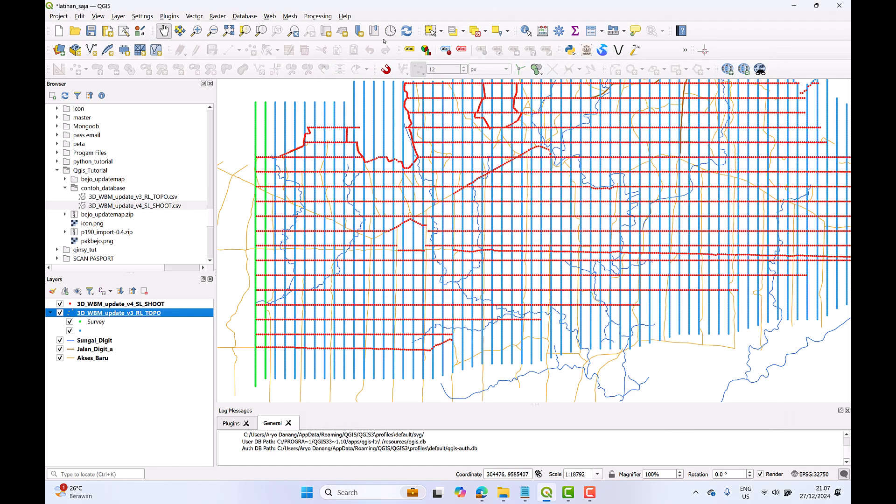
# - Reopen Bejo_UpdateMap, save the R31 Deploy update for points 5068 to 5100 to the CSV, and close the dialog
pyautogui.click(170, 17)
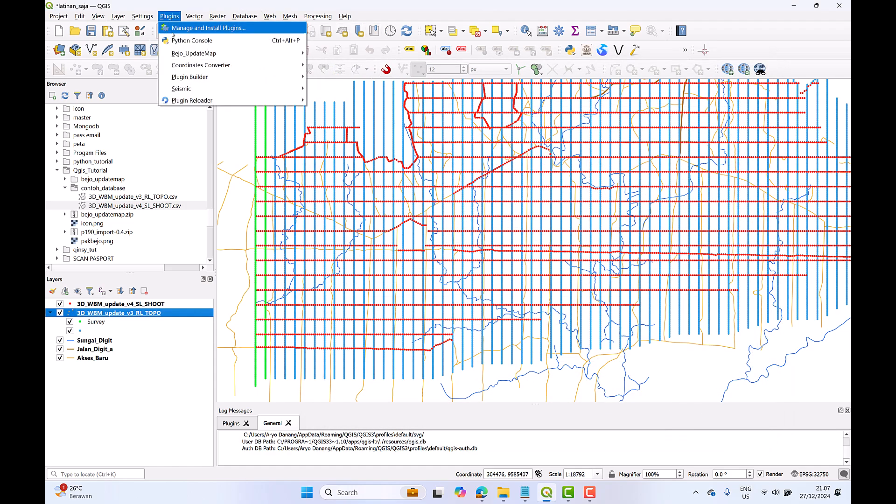
pyautogui.moveTo(302, 54)
pyautogui.click(344, 53)
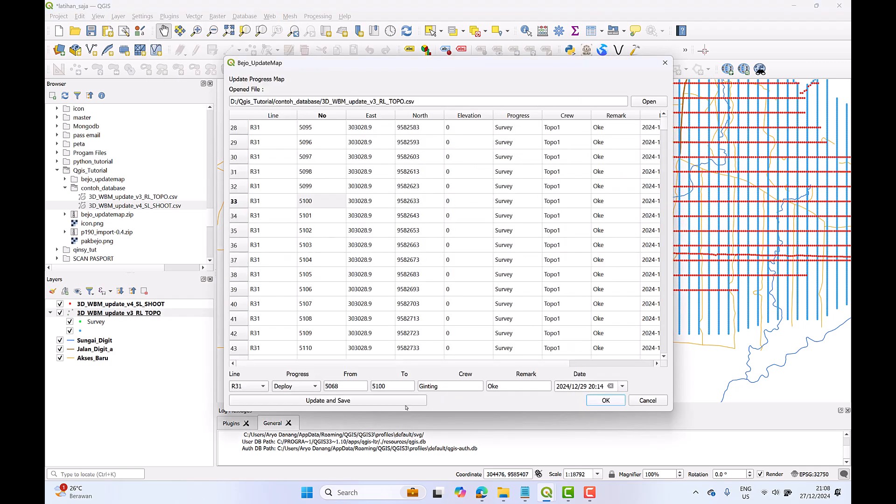
pyautogui.click(332, 401)
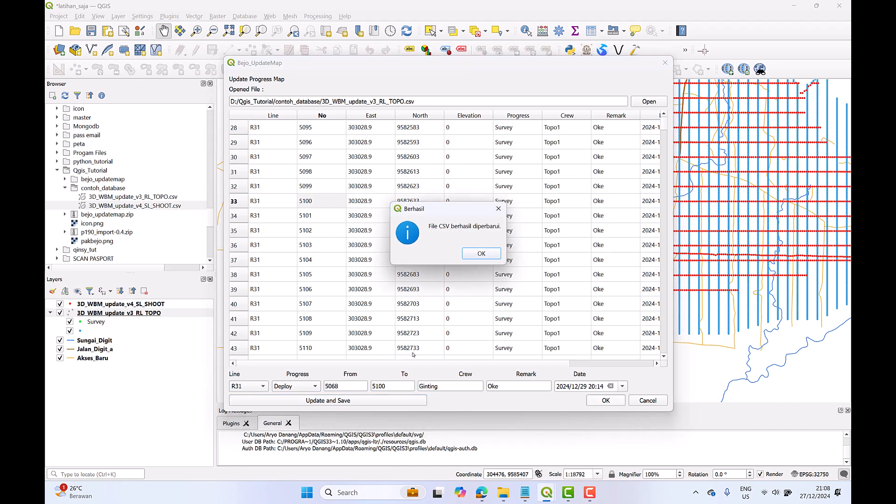
pyautogui.click(482, 254)
pyautogui.click(606, 400)
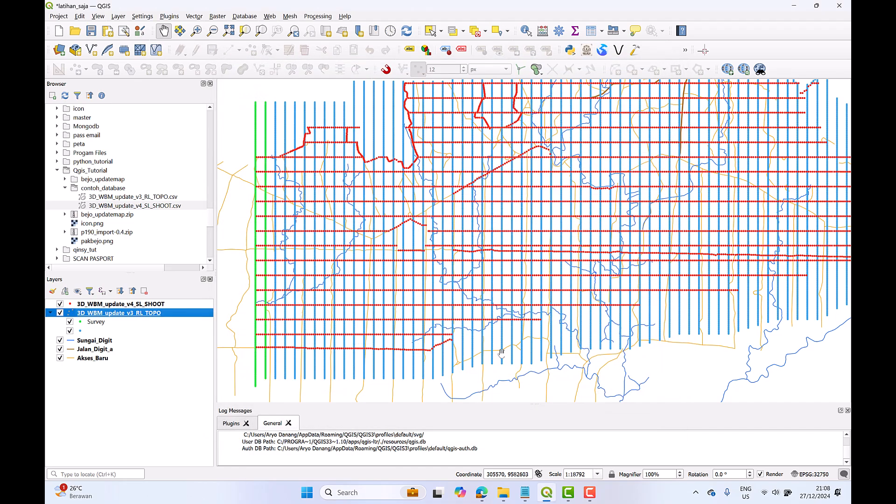
# - Open the 3D_WBM_update_v3_RL_TOPO layer's symbology and reclassify its Progress values to add the Deploy category
pyautogui.moveTo(481, 321); pyautogui.dragTo(521, 320)
pyautogui.moveTo(467, 310); pyautogui.dragTo(477, 304)
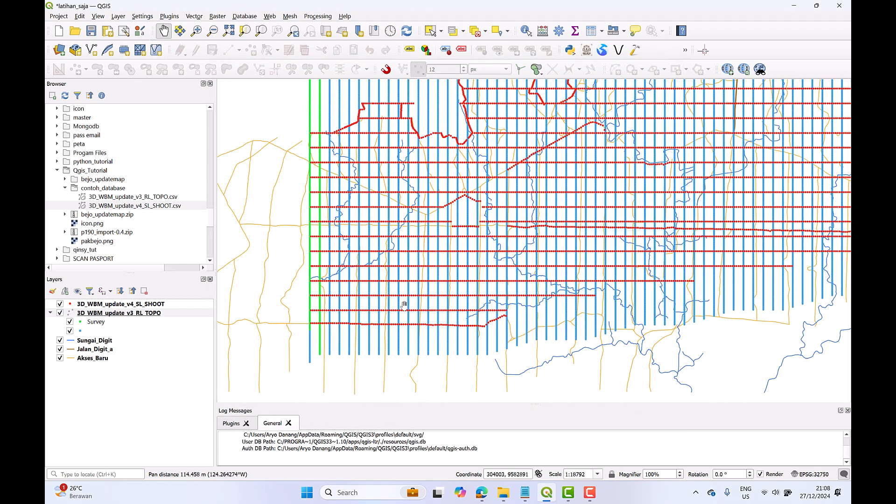
pyautogui.rightClick(111, 322)
pyautogui.rightClick(100, 313)
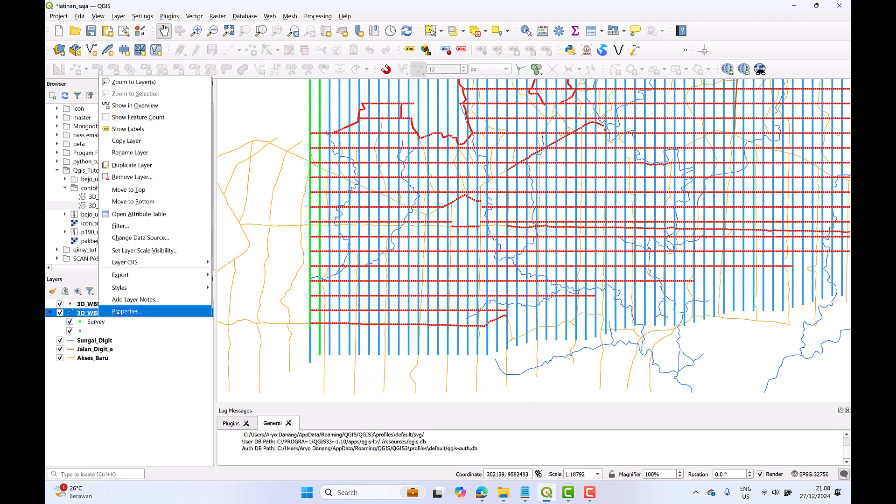
pyautogui.click(118, 312)
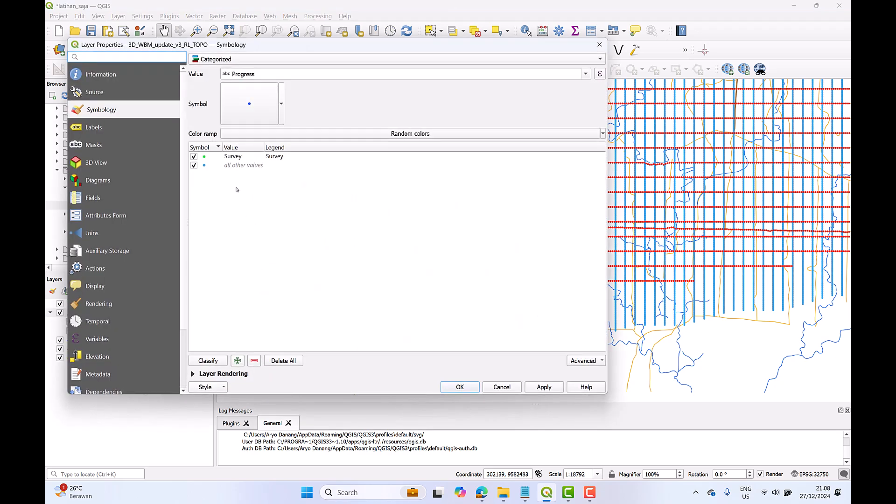
pyautogui.click(238, 166)
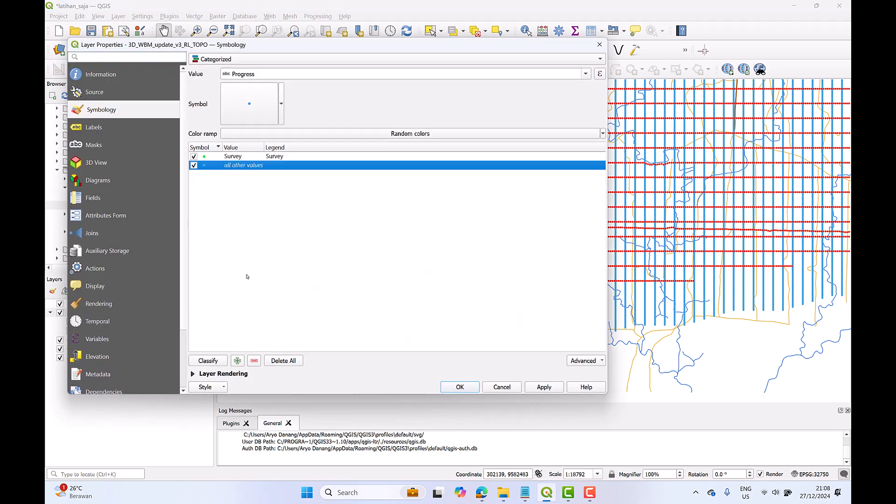
pyautogui.click(208, 360)
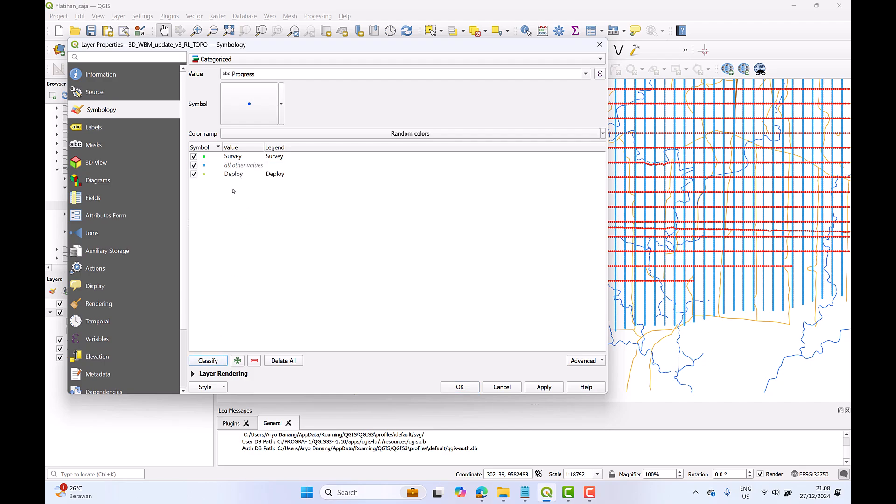
# - Change the Deploy category's marker color to orange #f8a20f and apply the layer's symbology
pyautogui.click(237, 174)
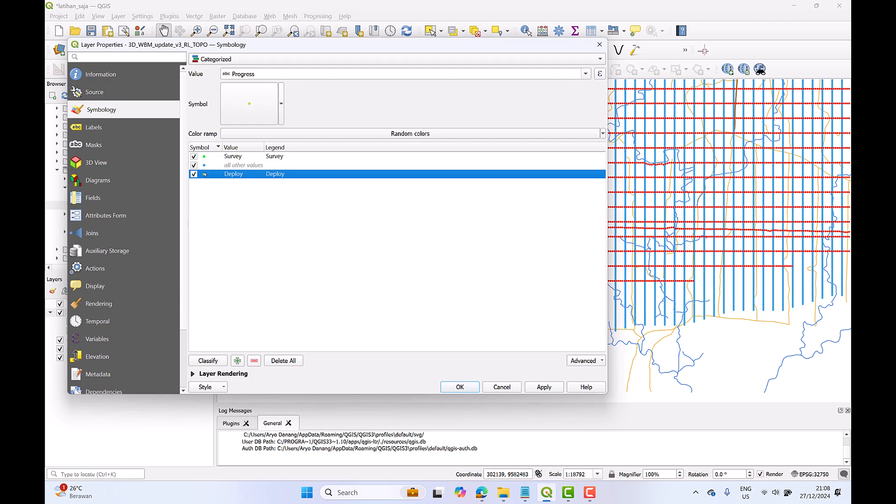
pyautogui.doubleClick(204, 174)
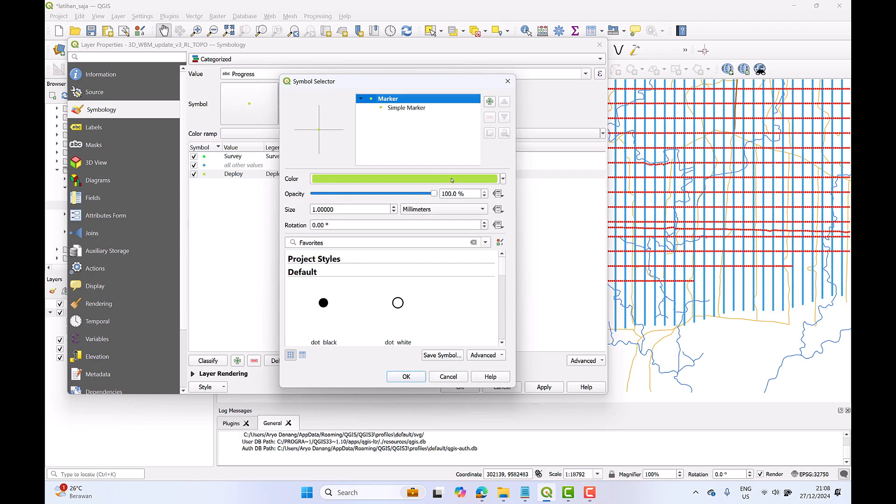
pyautogui.click(483, 179)
pyautogui.moveTo(358, 183); pyautogui.dragTo(362, 188)
pyautogui.click(355, 196)
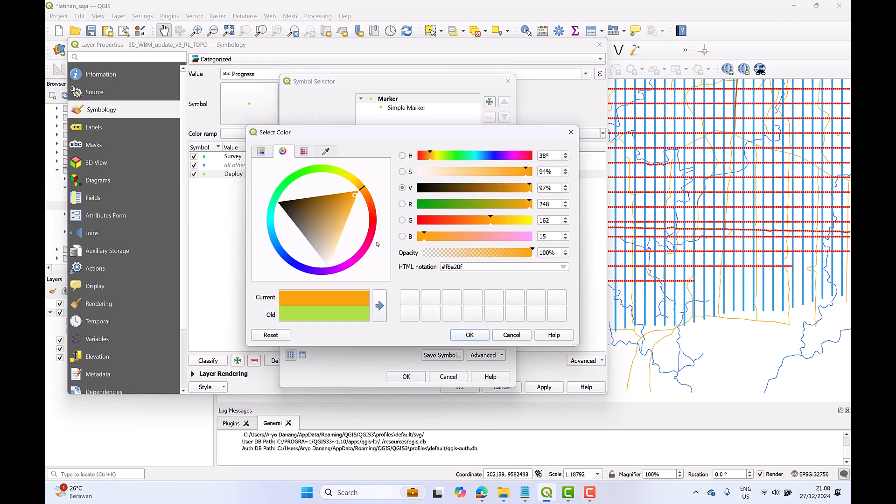
pyautogui.click(470, 335)
pyautogui.click(406, 376)
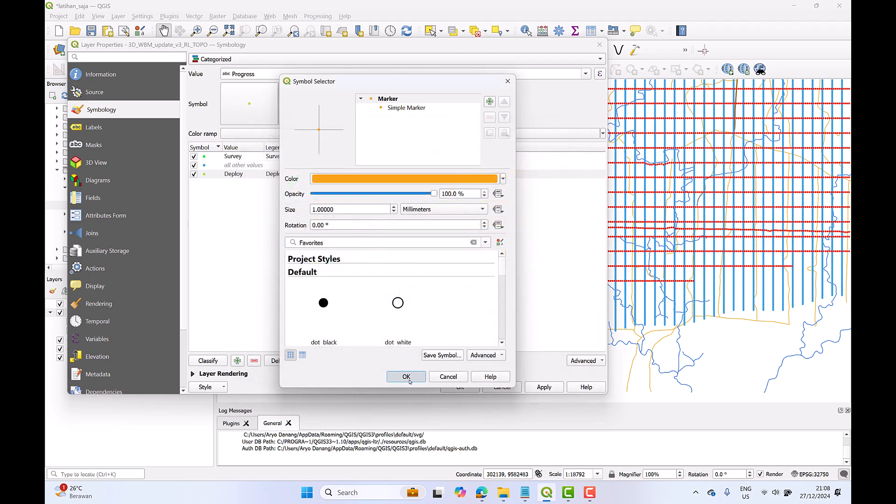
pyautogui.click(544, 388)
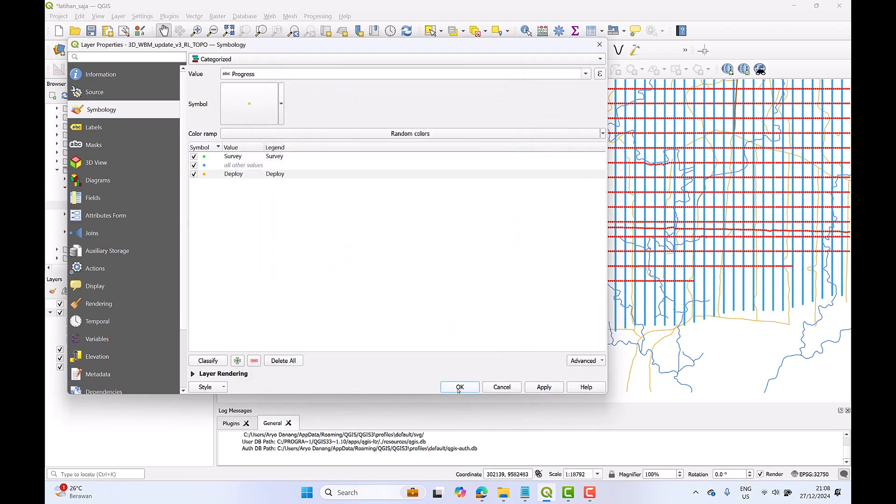
pyautogui.click(460, 387)
# - Close the Log Messages panel and inspect the Deploy points at the southern end of line R31
pyautogui.moveTo(365, 338); pyautogui.dragTo(388, 369)
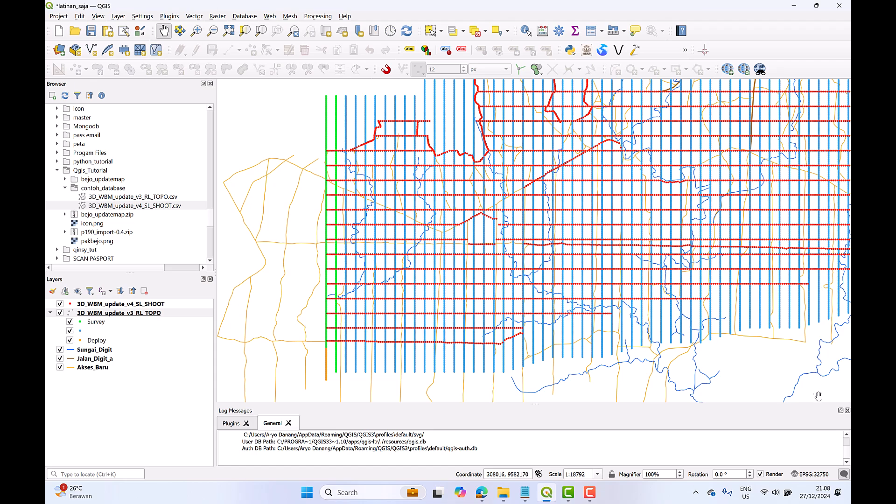
pyautogui.click(848, 410)
pyautogui.moveTo(463, 349); pyautogui.dragTo(462, 355)
pyautogui.scroll(2, 402, 377)
pyautogui.moveTo(340, 411); pyautogui.dragTo(548, 247)
pyautogui.moveTo(354, 335); pyautogui.dragTo(333, 370)
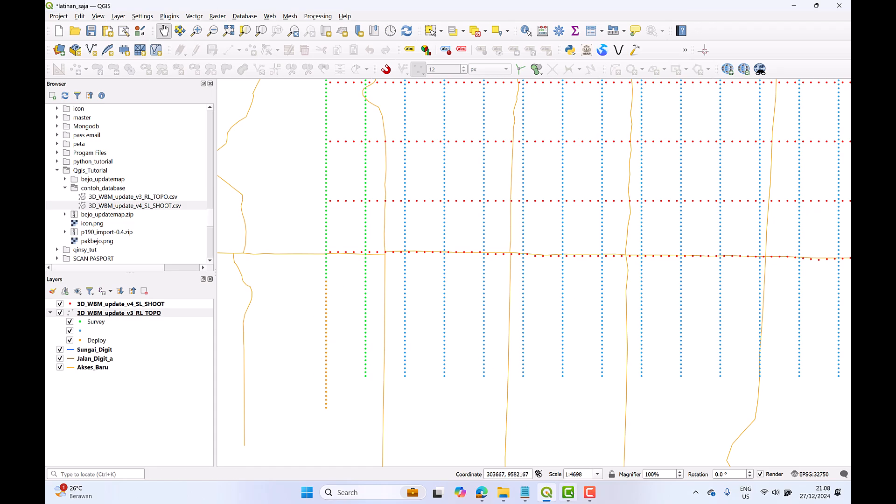
pyautogui.scroll(-1, 400, 256)
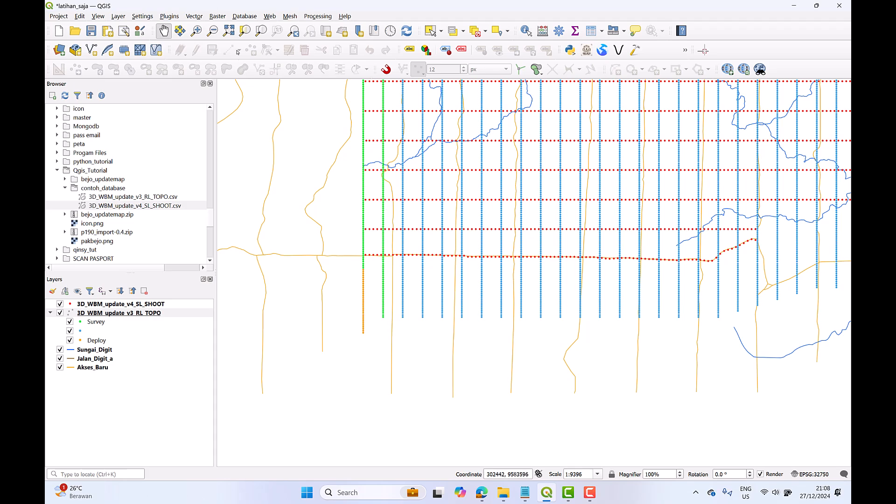
# - Reopen the Bejo_UpdateMap plugin and set the update's To value to 5101
pyautogui.click(218, 16)
pyautogui.moveTo(234, 21)
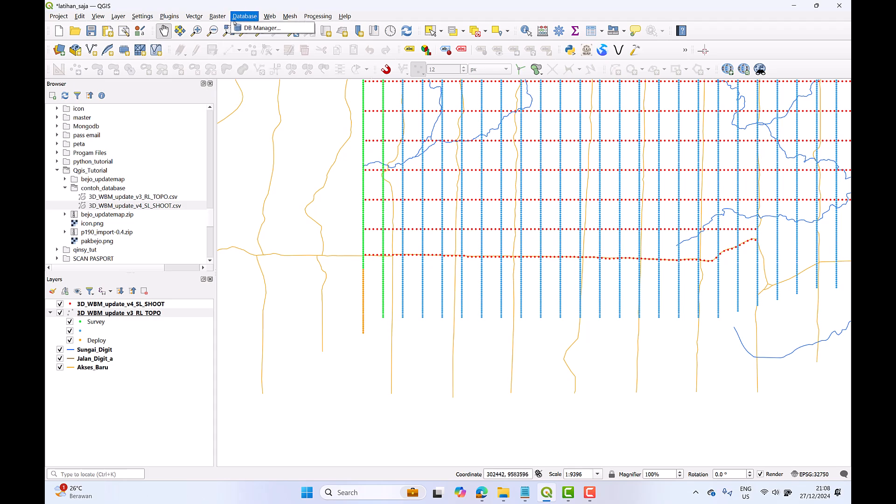
pyautogui.moveTo(169, 17)
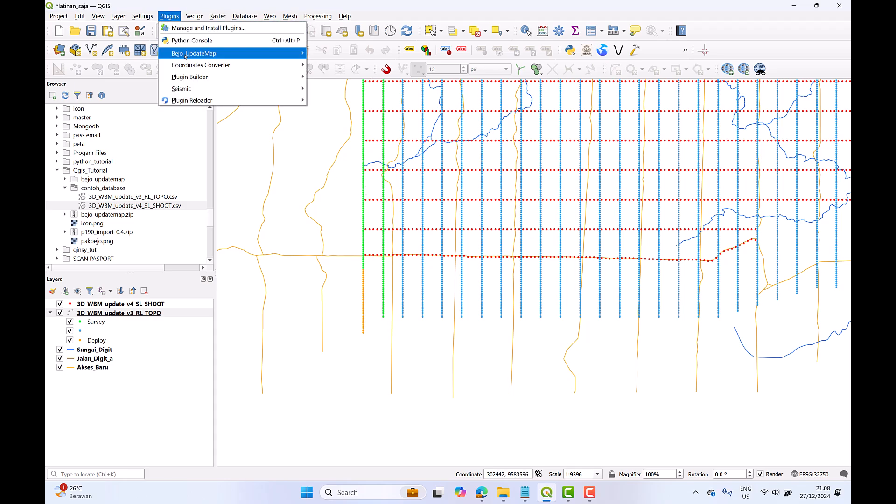
pyautogui.moveTo(256, 55)
pyautogui.click(343, 54)
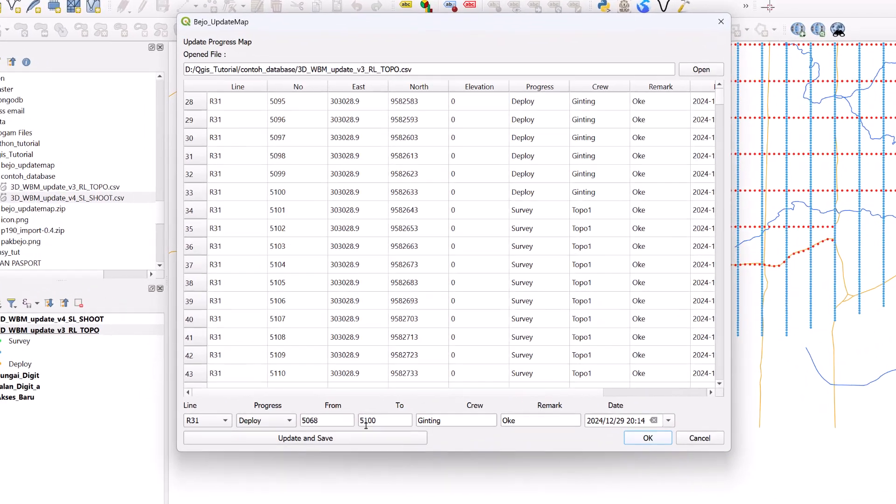
pyautogui.moveTo(382, 388); pyautogui.dragTo(386, 388)
pyautogui.write('1')
# - Find point 5200 of line R31 in the table and set the From value to 5200
pyautogui.scroll(-3, 307, 266)
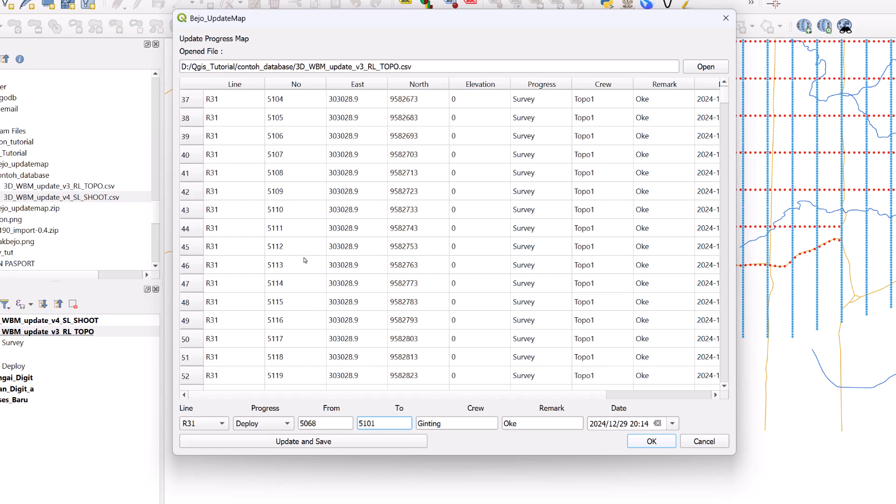
pyautogui.scroll(-20, 305, 262)
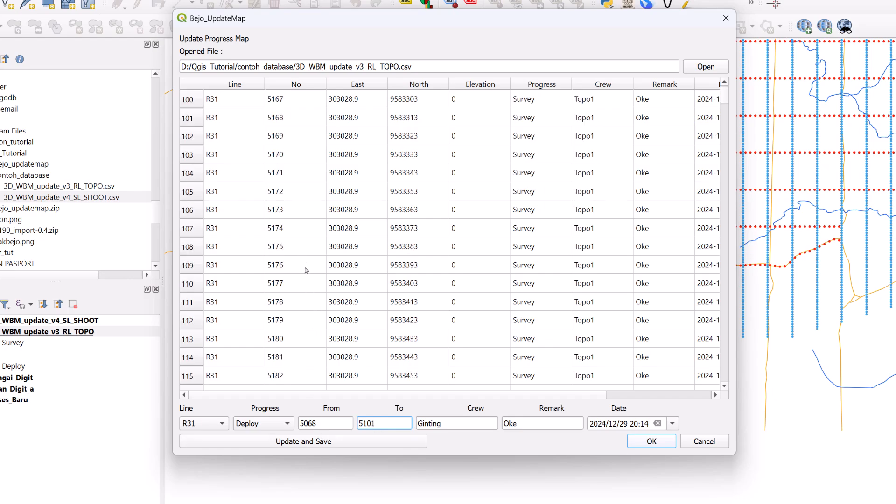
pyautogui.scroll(-5, 306, 273)
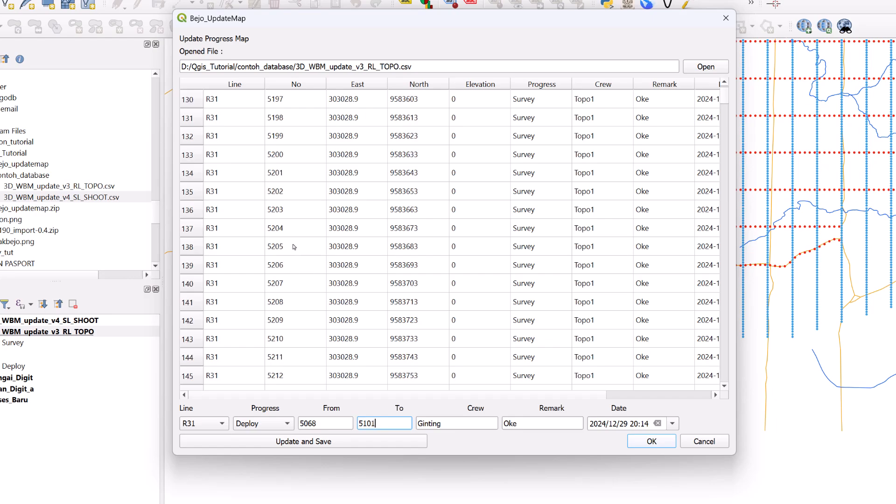
pyautogui.doubleClick(322, 423)
pyautogui.write('5200')
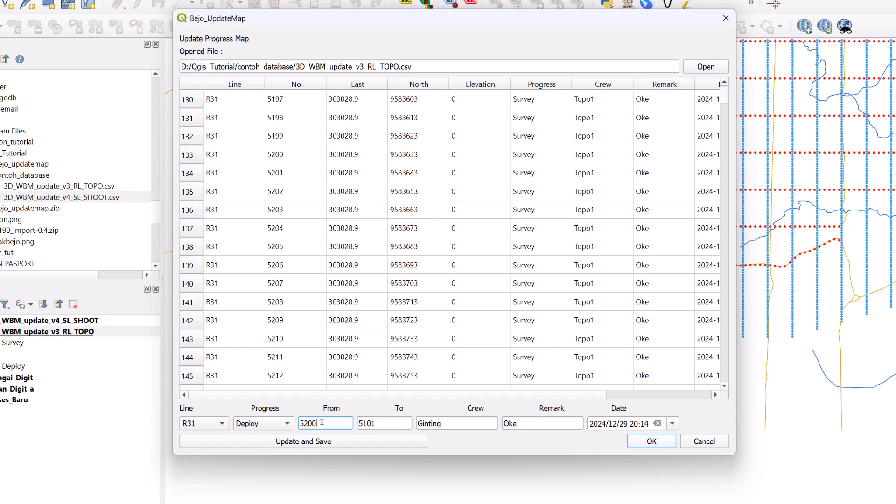
# - Enter the new crew's name for the R31 Deploy update, save it to the CSV, and close the dialog
pyautogui.click(282, 424)
pyautogui.click(282, 424)
pyautogui.doubleClick(433, 425)
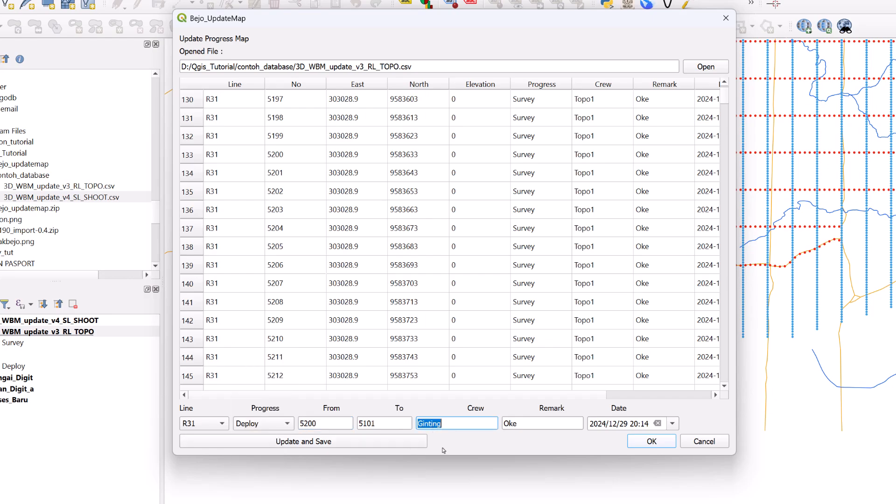
pyautogui.write('Arif')
pyautogui.click(414, 441)
pyautogui.click(492, 257)
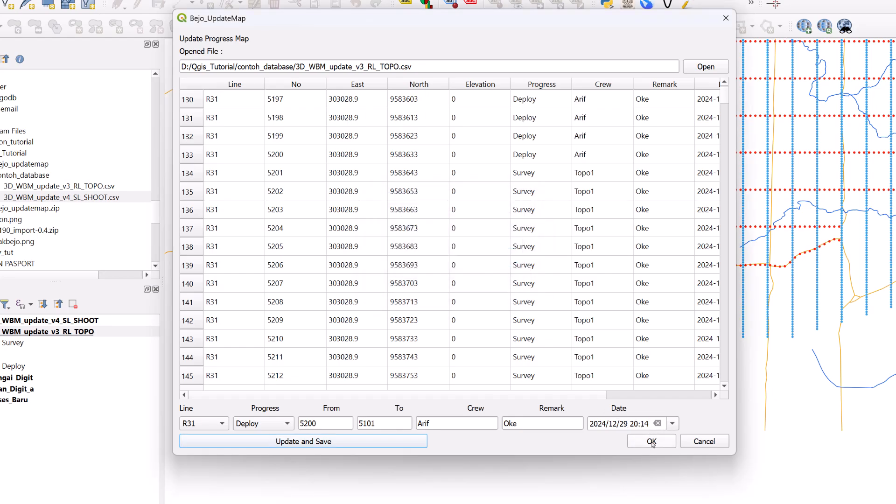
pyautogui.click(649, 441)
# - Check the extended Deploy section of line R31 on the map, reopen Bejo_UpdateMap, and set the From value to 5201
pyautogui.moveTo(497, 335); pyautogui.dragTo(513, 377)
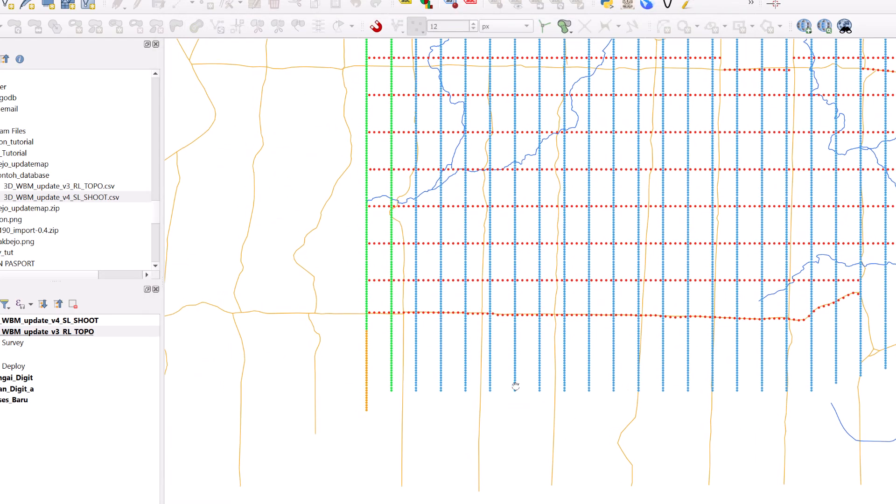
pyautogui.moveTo(409, 233); pyautogui.dragTo(433, 328)
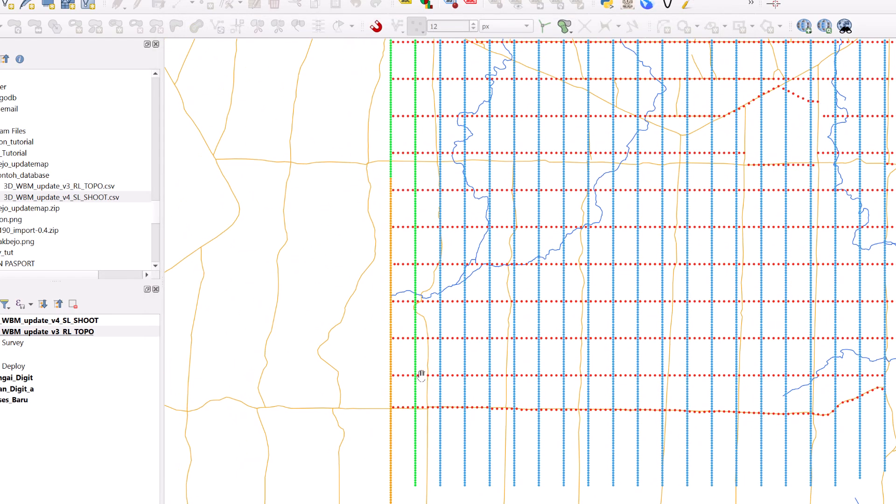
pyautogui.scroll(-2, 395, 289)
pyautogui.moveTo(406, 272); pyautogui.dragTo(397, 328)
pyautogui.scroll(1, 403, 289)
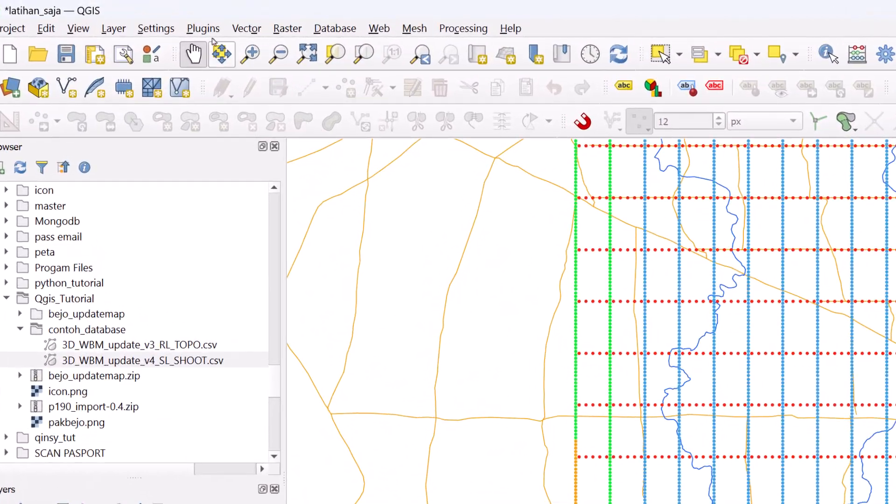
pyautogui.click(176, 18)
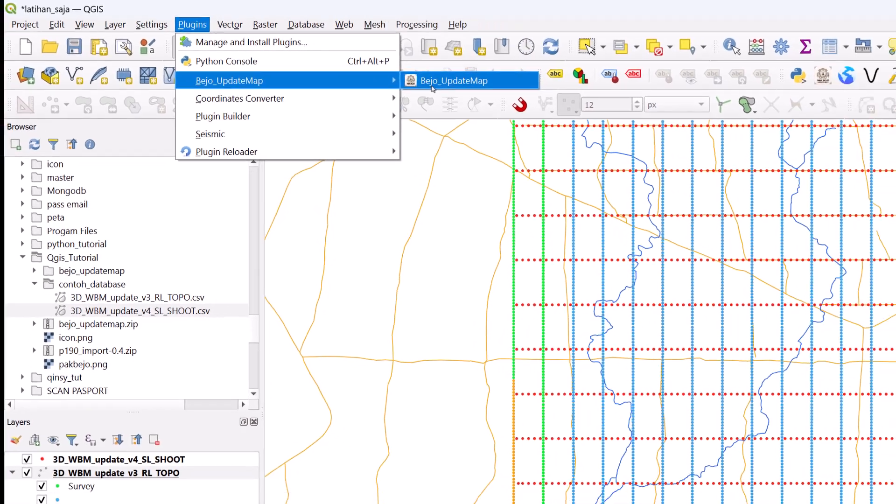
pyautogui.click(434, 83)
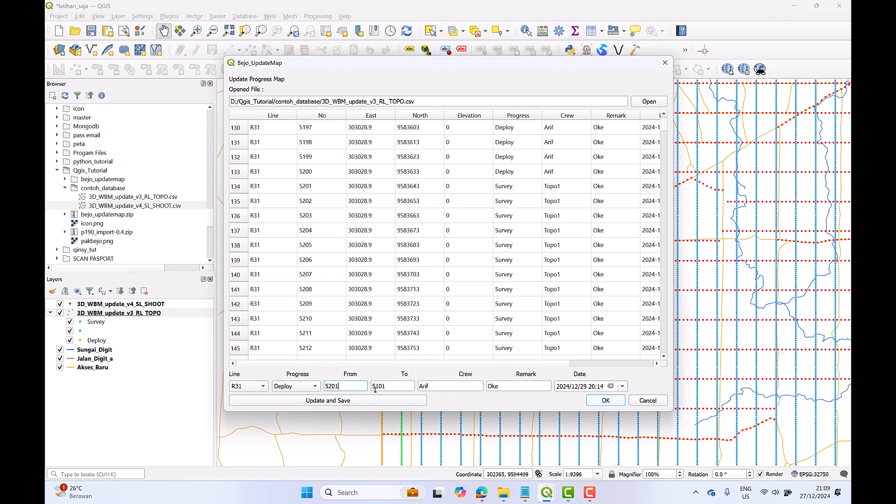
# - Find the last point of line R31 in the table and set the To value to 5356
pyautogui.scroll(-20, 301, 258)
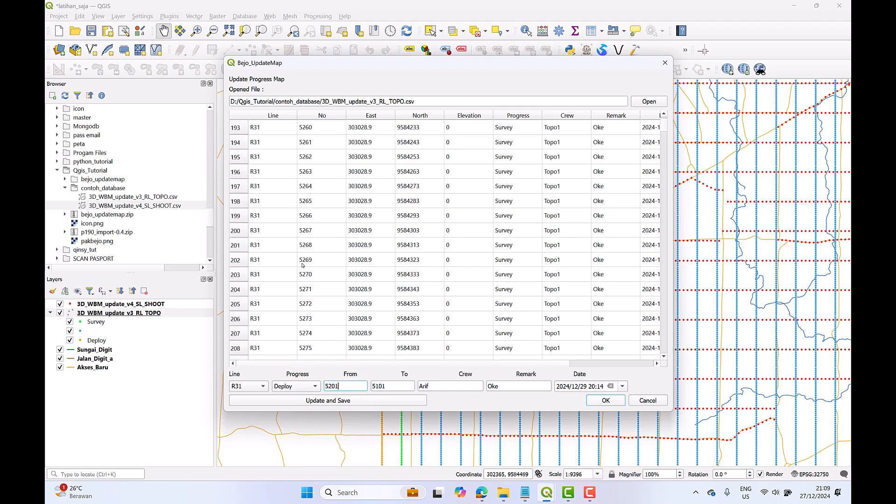
pyautogui.scroll(-13, 301, 276)
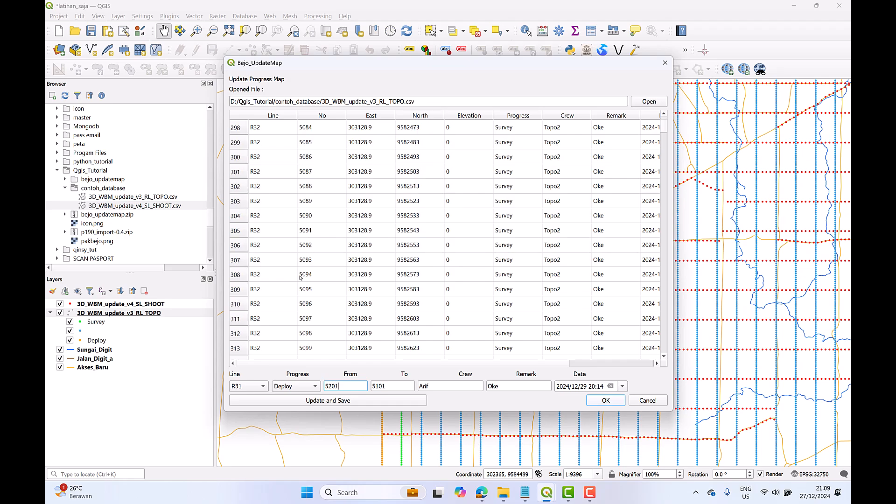
pyautogui.click(312, 177)
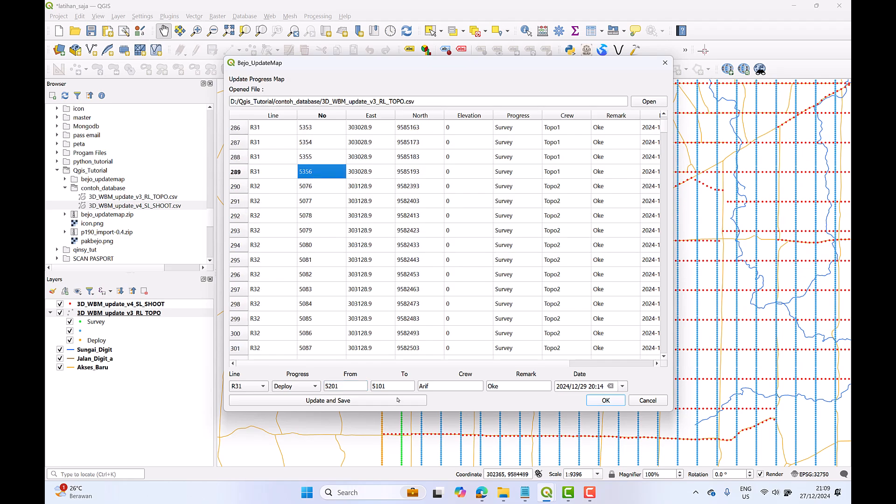
pyautogui.doubleClick(394, 391)
pyautogui.write('5356')
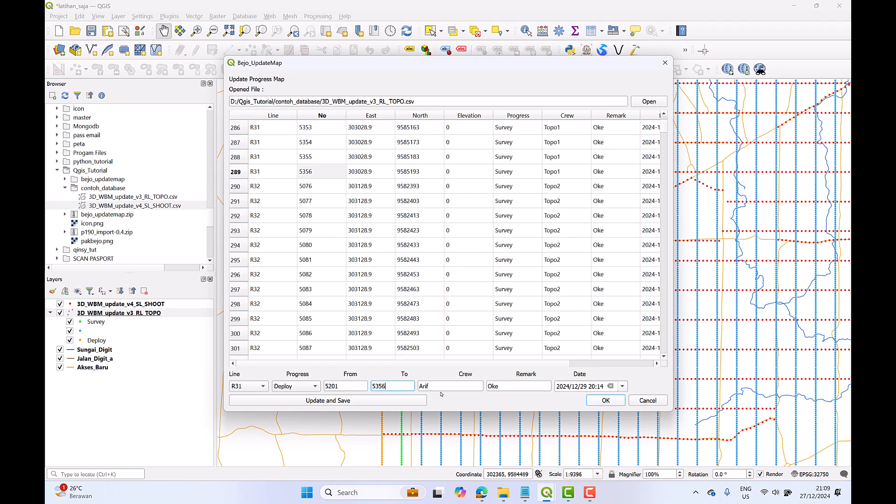
# - Enter the new crew's name for the R31 Deploy update from 5201 to 5356, save it to the CSV, and close the dialog
pyautogui.press('Tab')
pyautogui.write('Du')
pyautogui.click(416, 400)
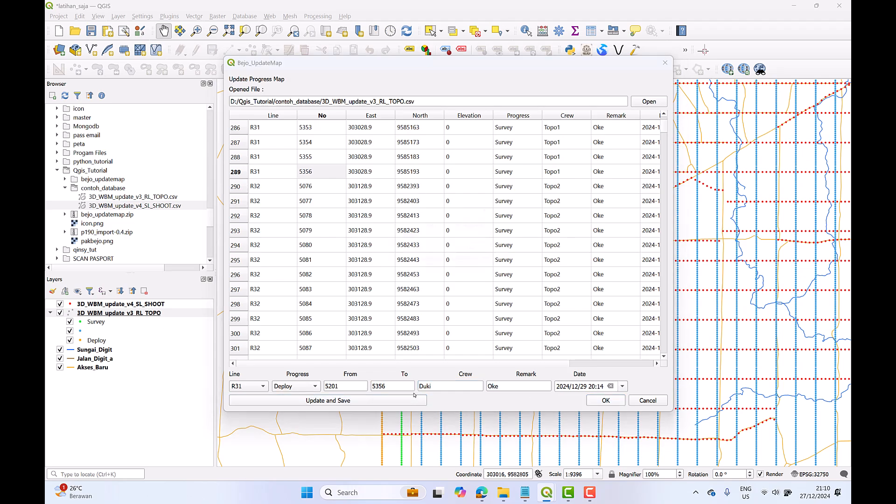
pyautogui.click(482, 254)
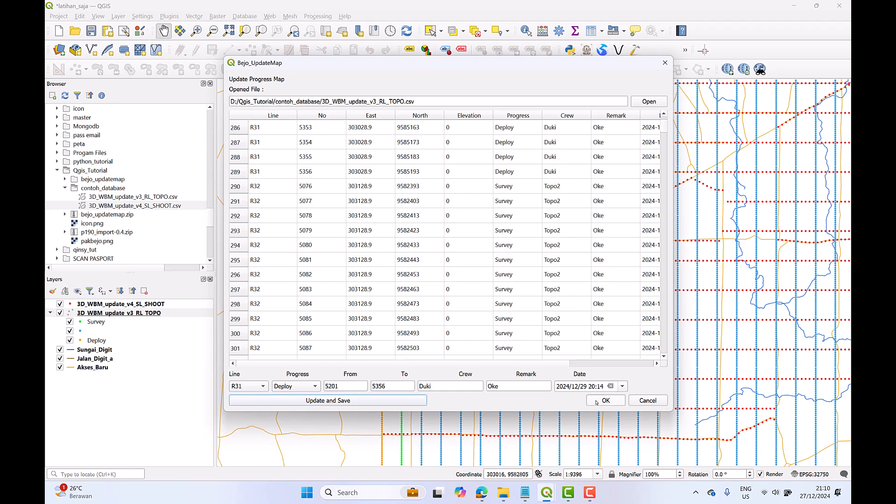
pyautogui.click(606, 401)
# - Examine the Deploy coloring along the full length of line R31 on the map
pyautogui.moveTo(553, 307); pyautogui.dragTo(486, 311)
pyautogui.scroll(-2, 541, 352)
pyautogui.scroll(2, 486, 311)
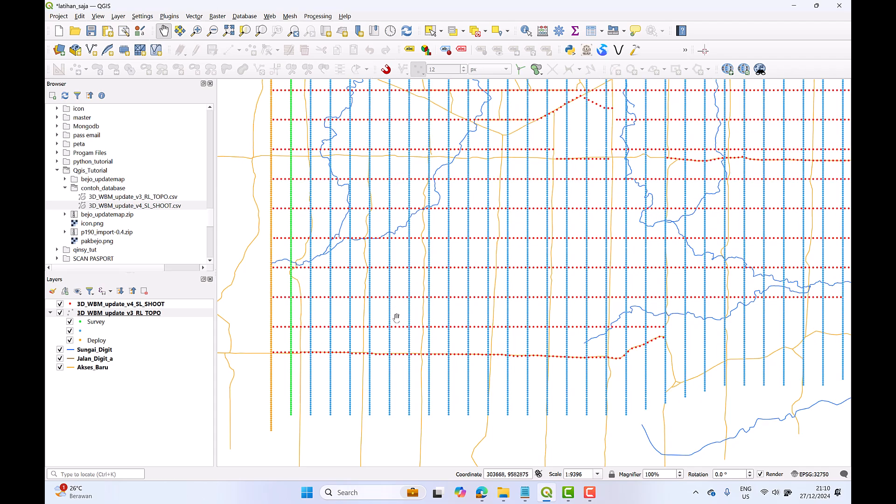
pyautogui.moveTo(397, 314); pyautogui.dragTo(417, 311)
pyautogui.scroll(-2, 418, 311)
pyautogui.moveTo(482, 298); pyautogui.dragTo(369, 299)
pyautogui.scroll(1, 369, 298)
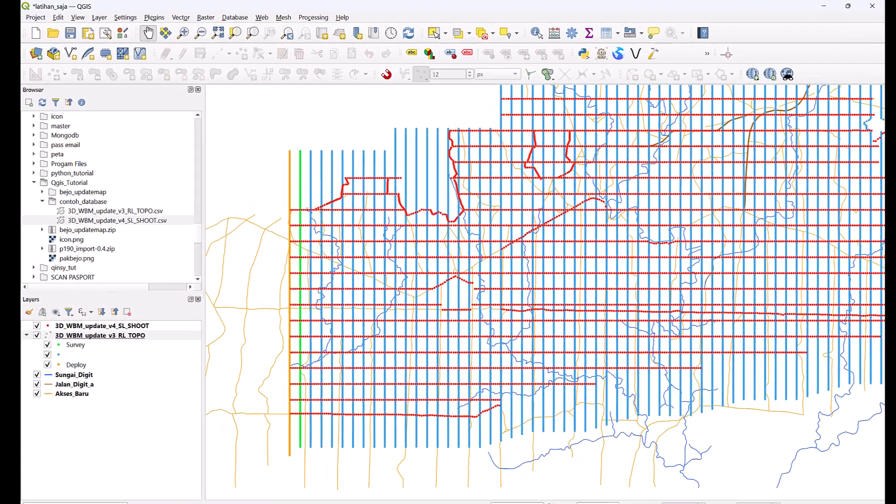
# - Reopen Bejo_UpdateMap and set the Progress for line R31 to PickedUp
pyautogui.click(154, 18)
pyautogui.moveTo(182, 54)
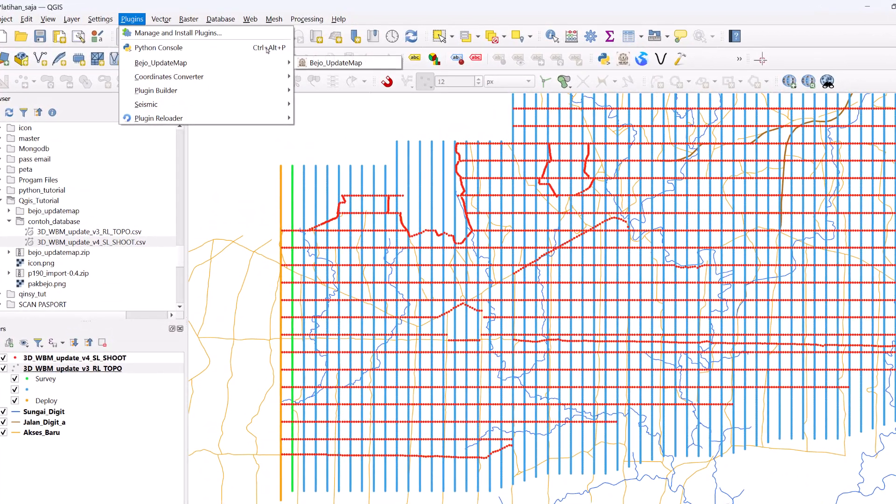
pyautogui.click(346, 55)
pyautogui.click(307, 459)
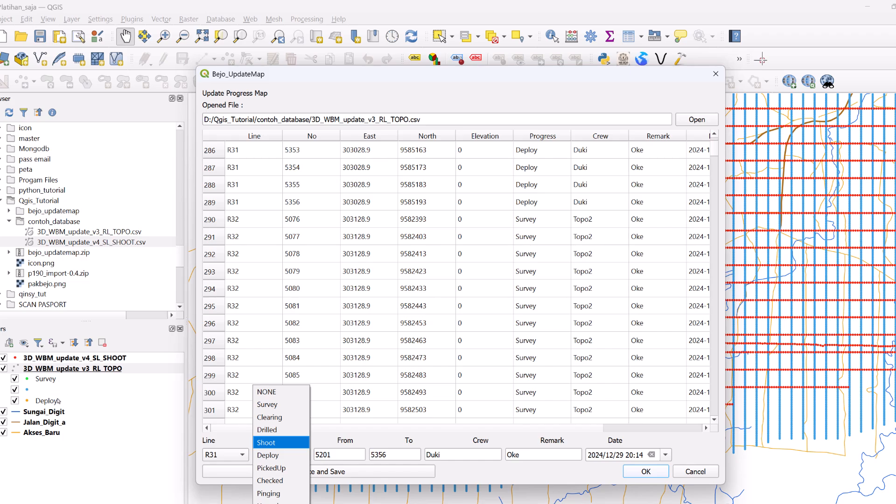
pyautogui.click(285, 469)
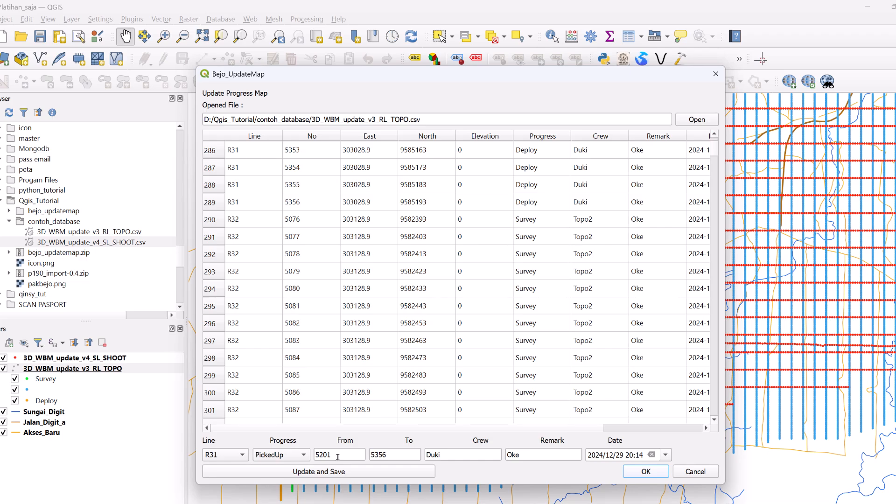
# - Look up the first point of line R31 in the table and set the update range from 5068 to 5100
pyautogui.moveTo(717, 158); pyautogui.dragTo(716, 140)
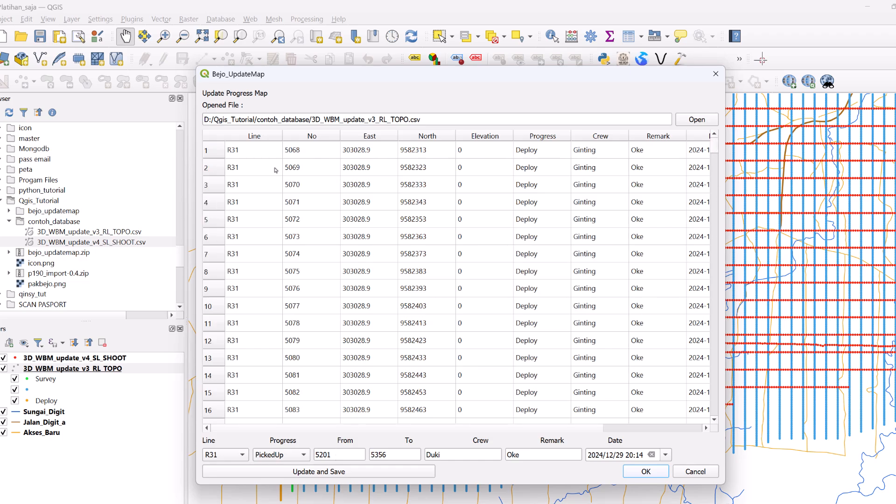
pyautogui.doubleClick(339, 453)
pyautogui.write('5')
pyautogui.scroll(-8, 321, 368)
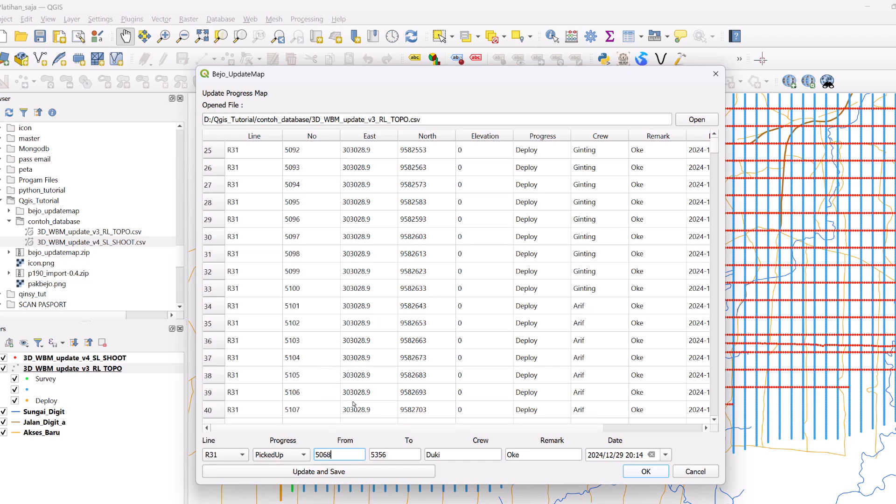
pyautogui.doubleClick(389, 455)
pyautogui.write('5100')
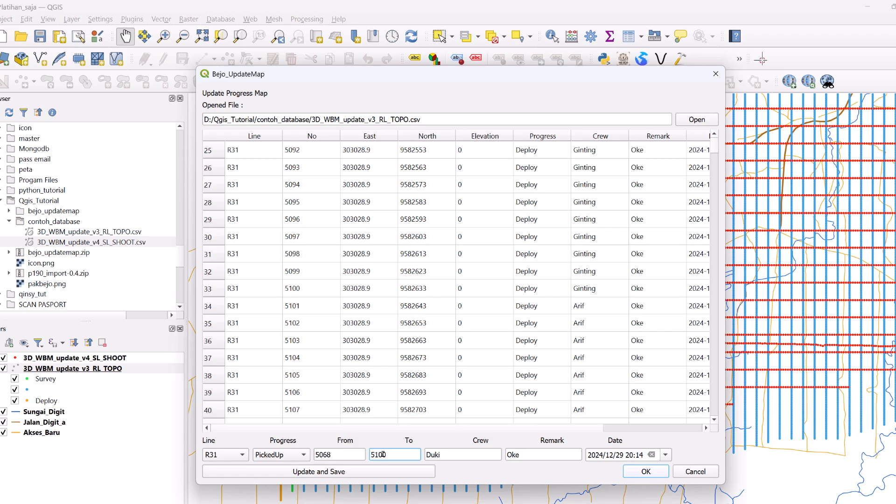
# - Set the crew to Kru Bangkit and the date to 2025/01/01, keeping the remark Oke
pyautogui.doubleClick(451, 458)
pyautogui.write('Kru Bangkit')
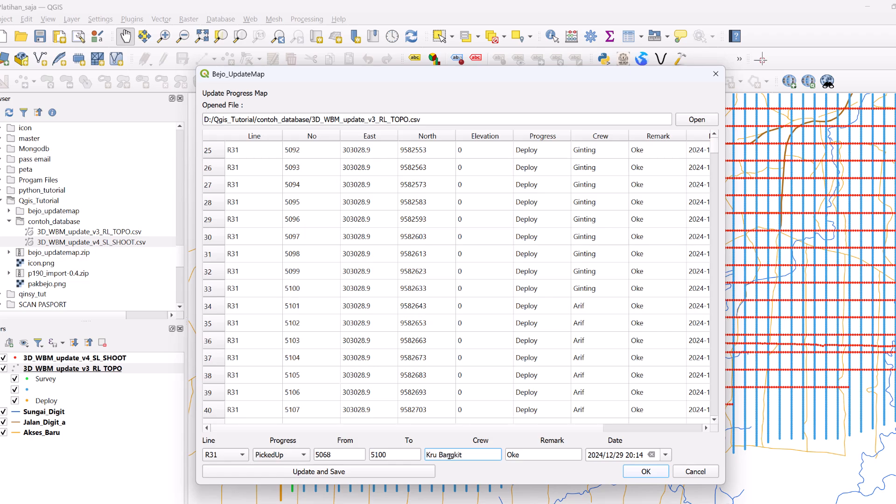
pyautogui.doubleClick(566, 456)
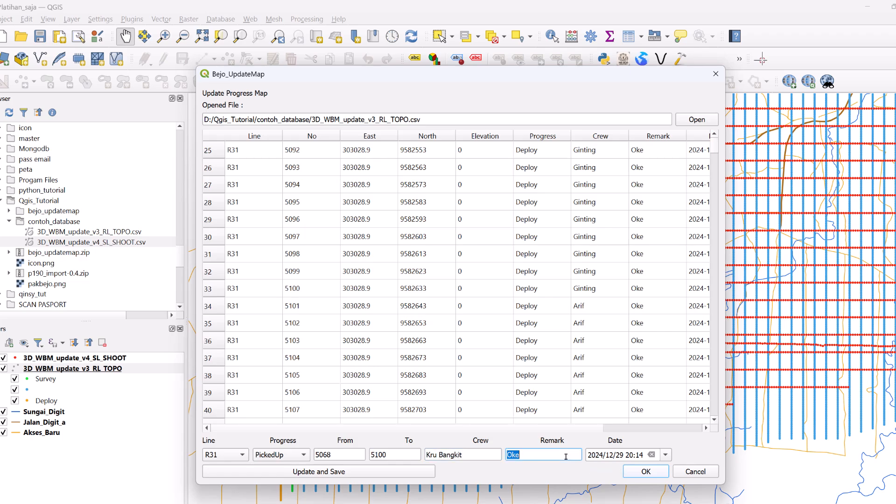
pyautogui.click(666, 455)
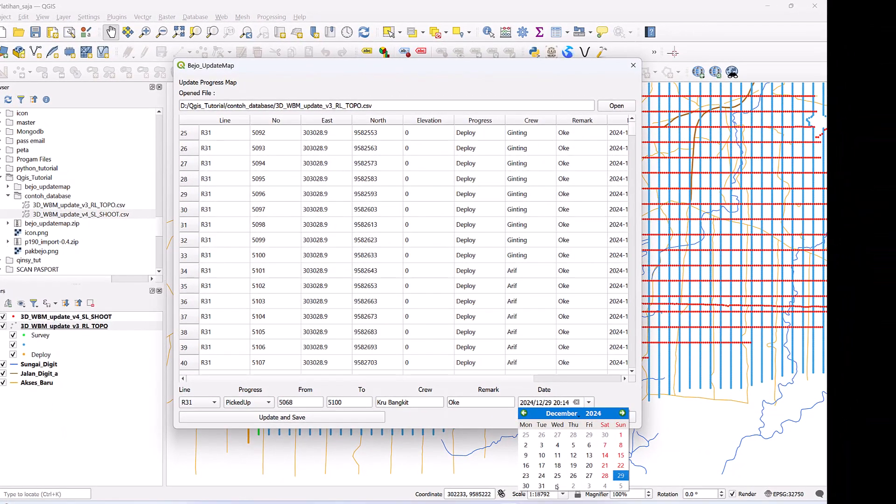
pyautogui.click(557, 487)
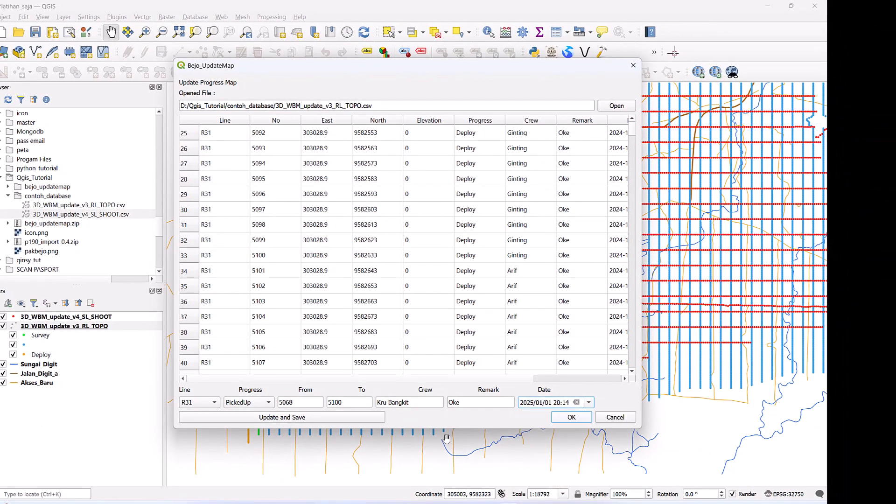
# - Save the R31 PickedUp update to the RL_TOPO CSV and close the dialog
pyautogui.click(368, 418)
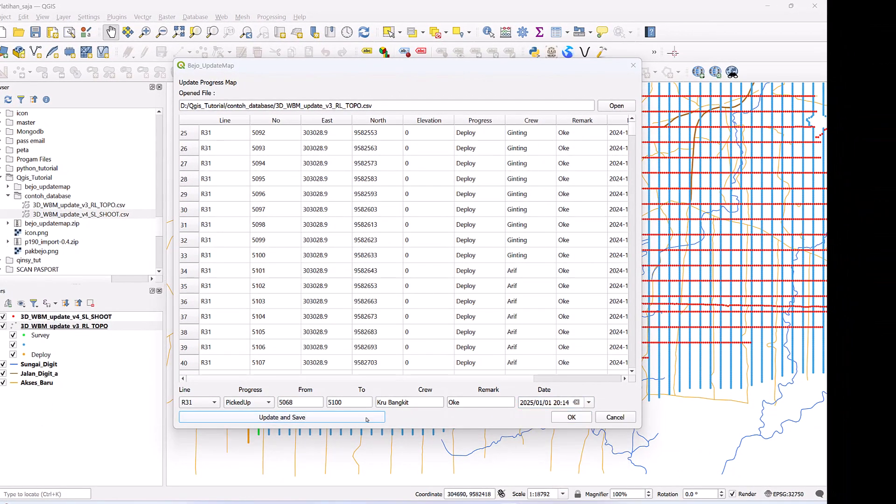
pyautogui.click(450, 268)
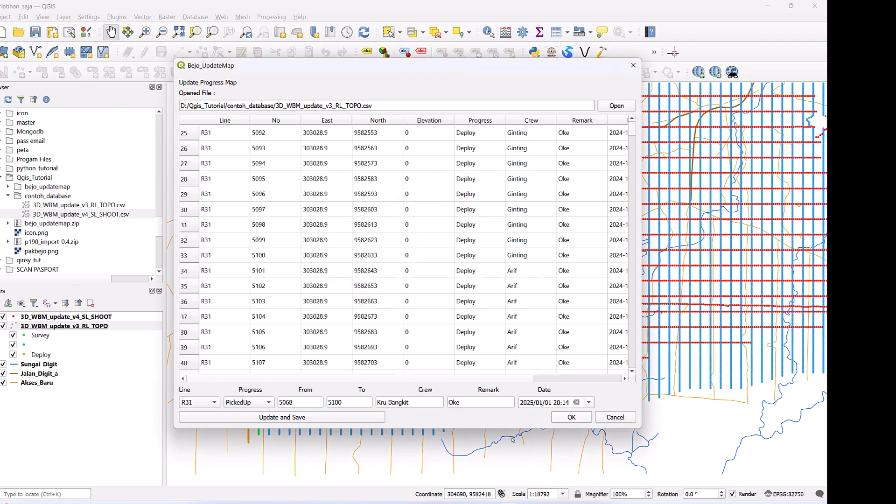
pyautogui.click(569, 417)
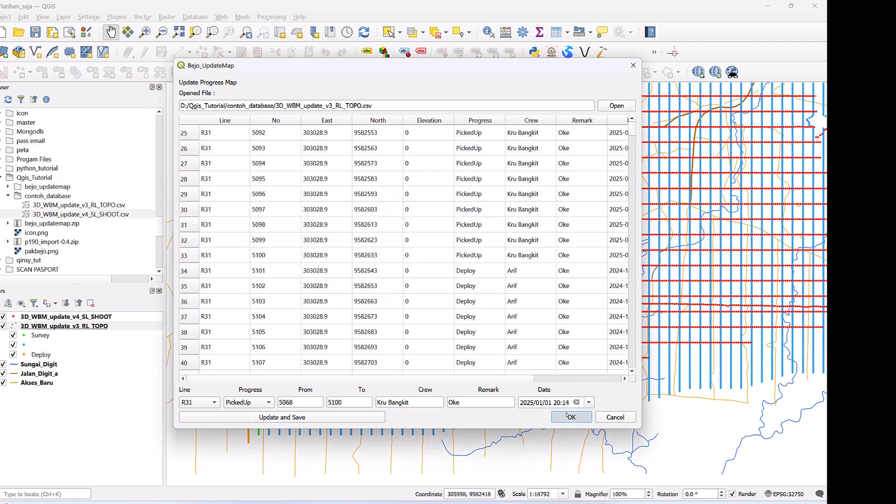
# - Reclassify the Progress categories in the 3D_WBM_update_v3_RL_TOPO layer's symbology to add PickedUp
pyautogui.rightClick(68, 327)
pyautogui.click(89, 319)
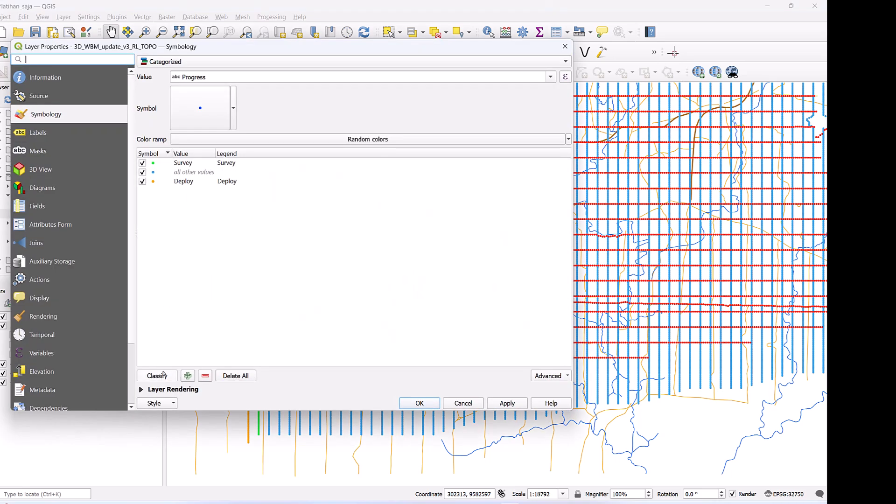
pyautogui.click(164, 375)
pyautogui.click(189, 191)
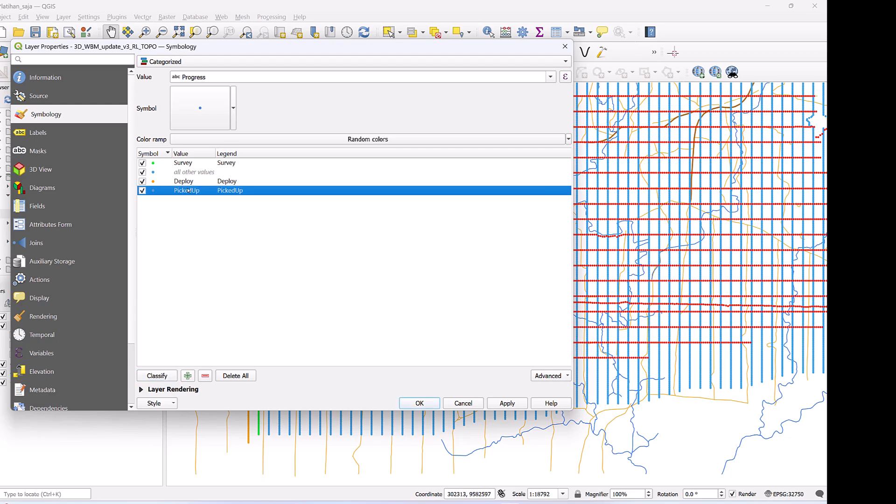
# - Color the PickedUp category's marker light gray and apply the symbology to the RL_TOPO layer
pyautogui.doubleClick(154, 191)
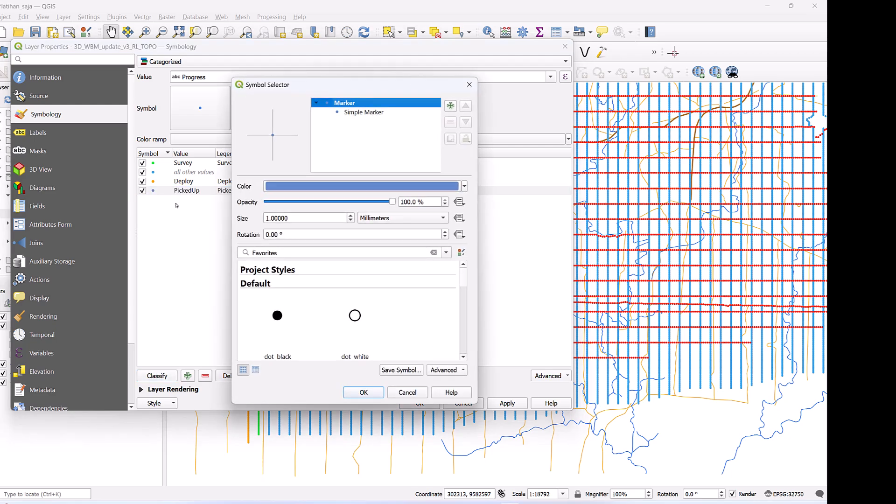
pyautogui.click(347, 187)
pyautogui.moveTo(267, 226); pyautogui.dragTo(278, 192)
pyautogui.click(431, 350)
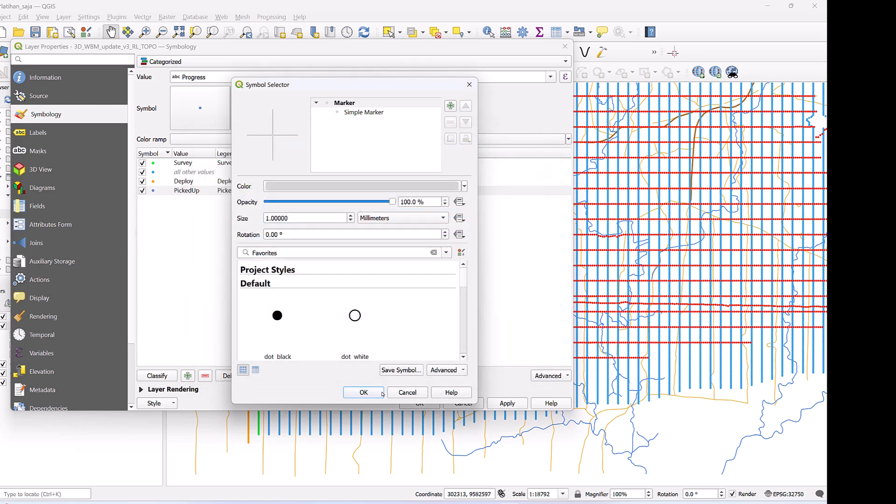
pyautogui.click(364, 392)
pyautogui.click(507, 404)
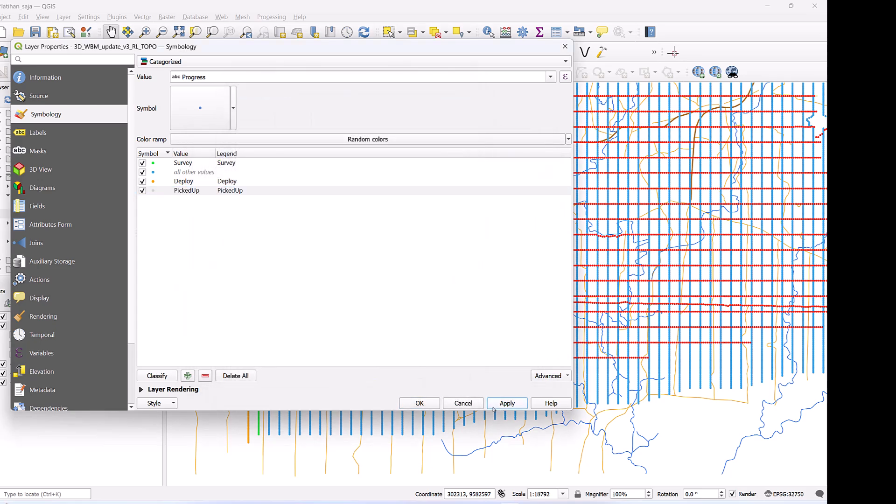
pyautogui.click(419, 404)
# - Check the PickedUp section of line R31 on the map and reopen Bejo_UpdateMap
pyautogui.scroll(-1, 281, 384)
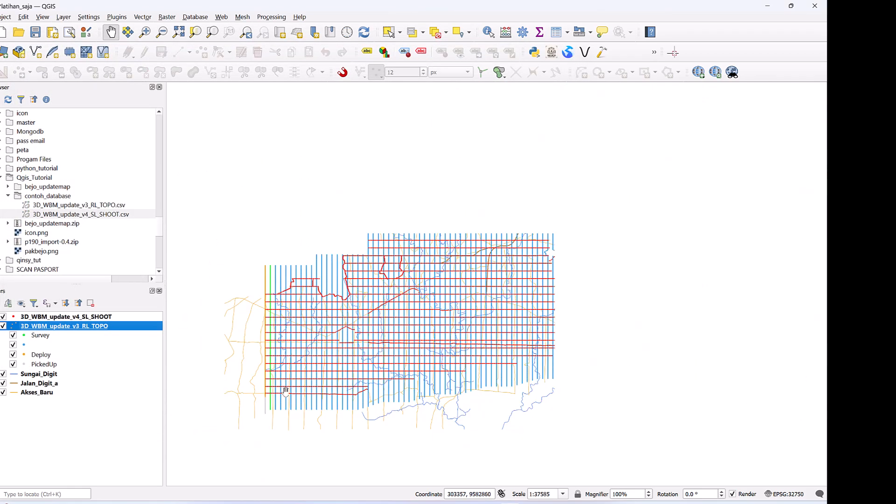
pyautogui.scroll(1, 286, 396)
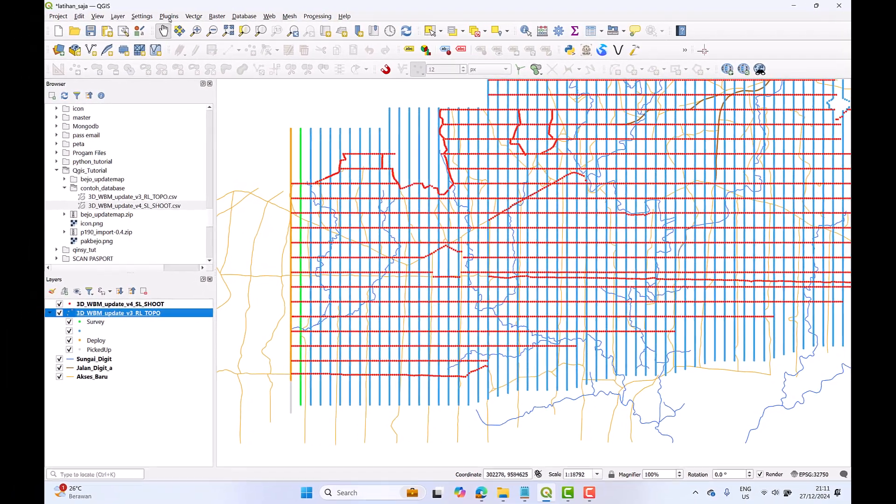
pyautogui.click(135, 16)
pyautogui.moveTo(176, 54)
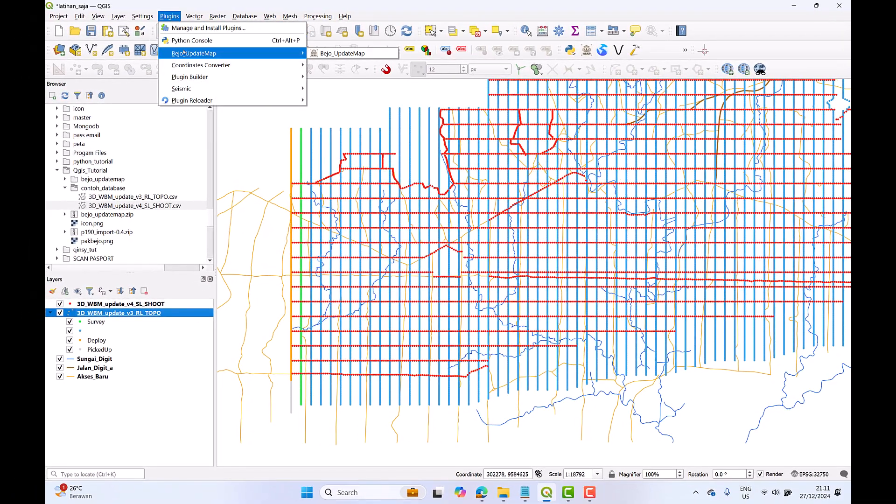
pyautogui.click(345, 54)
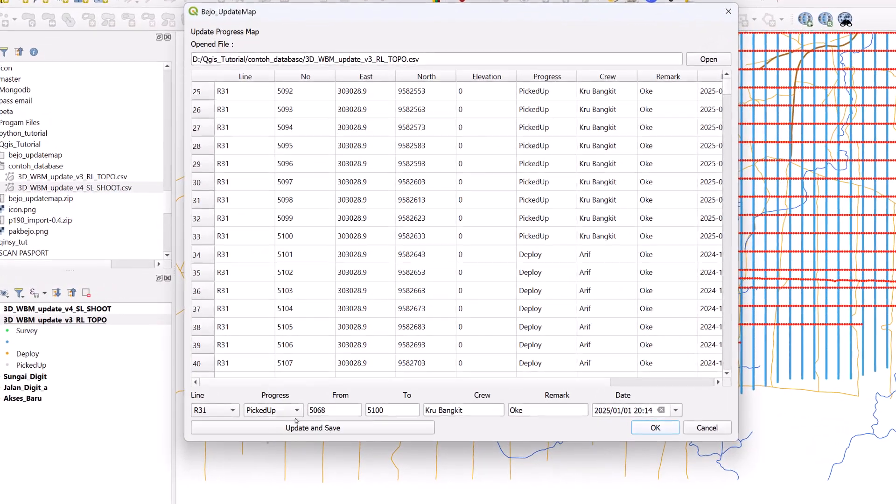
# - Enter another crew's name for the R31 PickedUp update and set the To value to 5101
pyautogui.moveTo(461, 412); pyautogui.dragTo(391, 416)
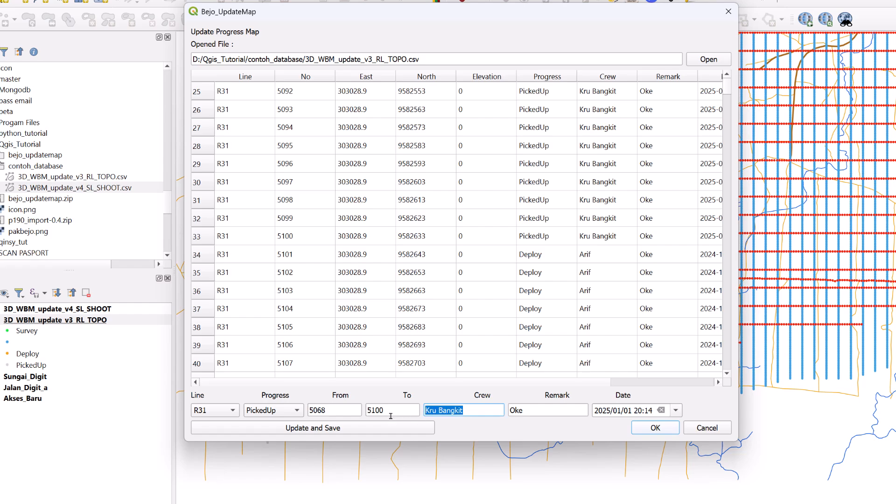
pyautogui.write('Ginting')
pyautogui.click(386, 413)
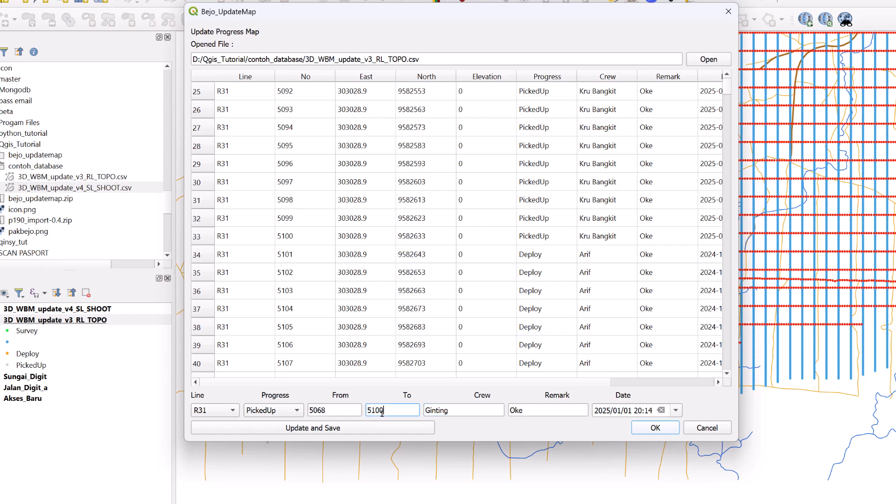
pyautogui.press('BackSpace')
pyautogui.write('1')
# - Find the last point of line R31 in the table and set the From value to 5356
pyautogui.click(314, 410)
pyautogui.scroll(-6, 353, 327)
pyautogui.scroll(-20, 351, 334)
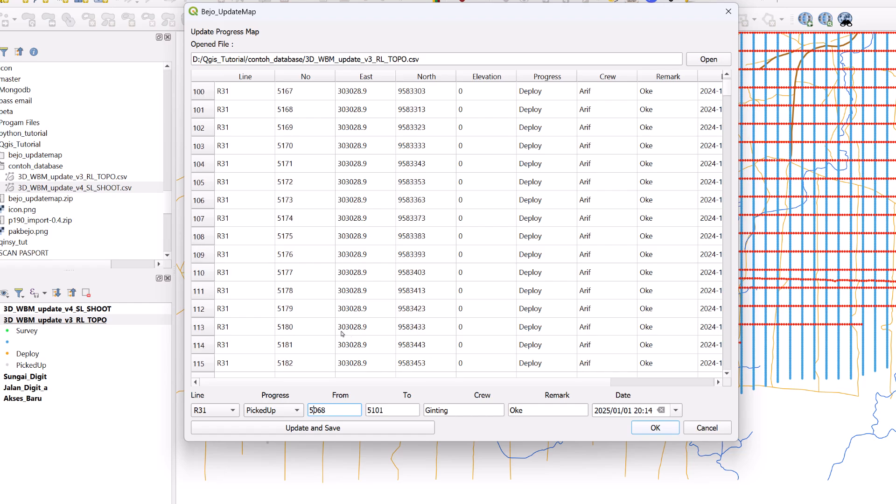
pyautogui.scroll(-20, 337, 333)
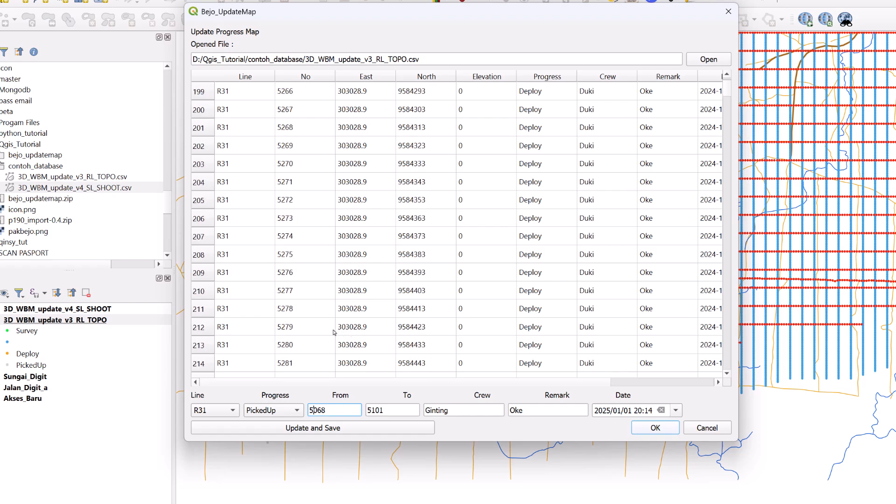
pyautogui.scroll(-17, 334, 334)
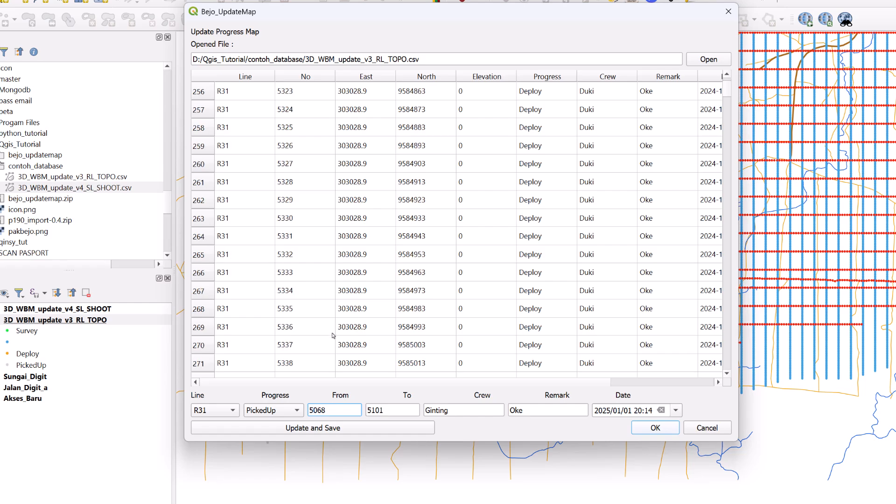
pyautogui.scroll(-1, 334, 335)
pyautogui.click(292, 256)
pyautogui.click(342, 414)
pyautogui.doubleClick(343, 414)
pyautogui.write('535')
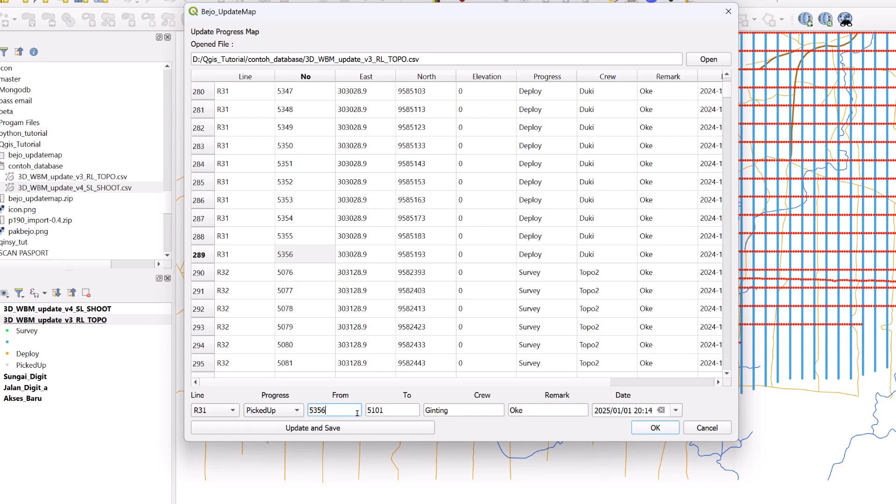
# - Set the From value to 5250 and the date to 2026/01/01, and save the R31 PickedUp update to the CSV
pyautogui.moveTo(311, 413); pyautogui.dragTo(335, 416)
pyautogui.write('250')
pyautogui.scroll(1, 674, 412)
pyautogui.click(676, 410)
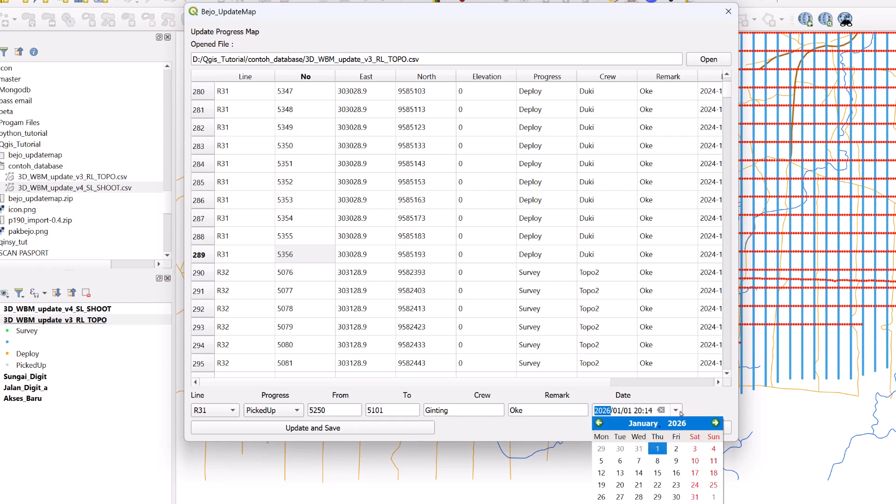
pyautogui.click(659, 450)
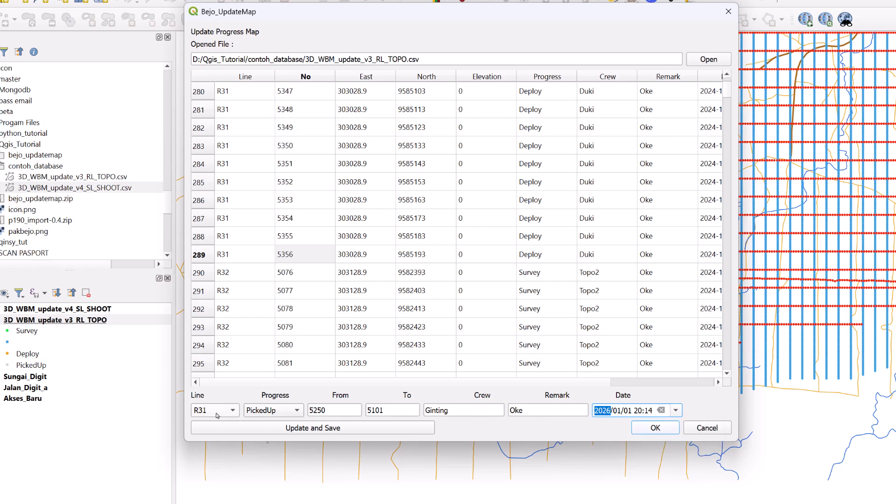
pyautogui.click(297, 432)
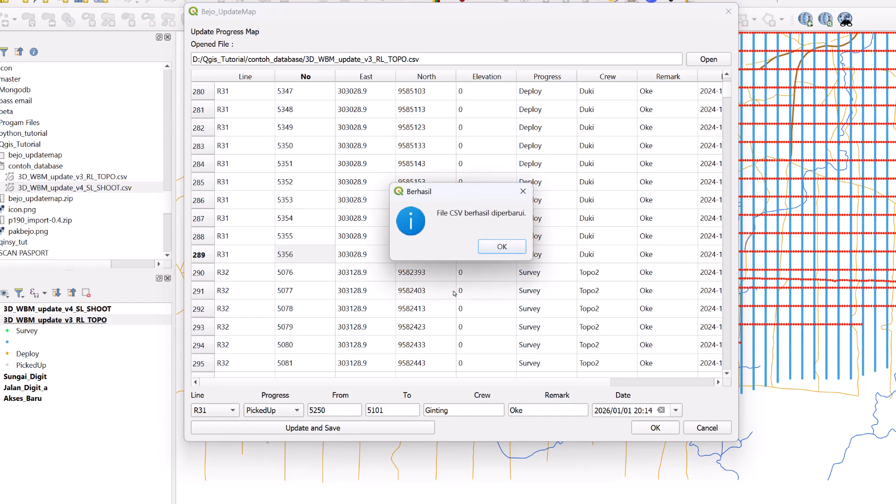
# - Dismiss the success message, close the progress update dialog and inspect the updated receiver lines on the map
pyautogui.click(501, 247)
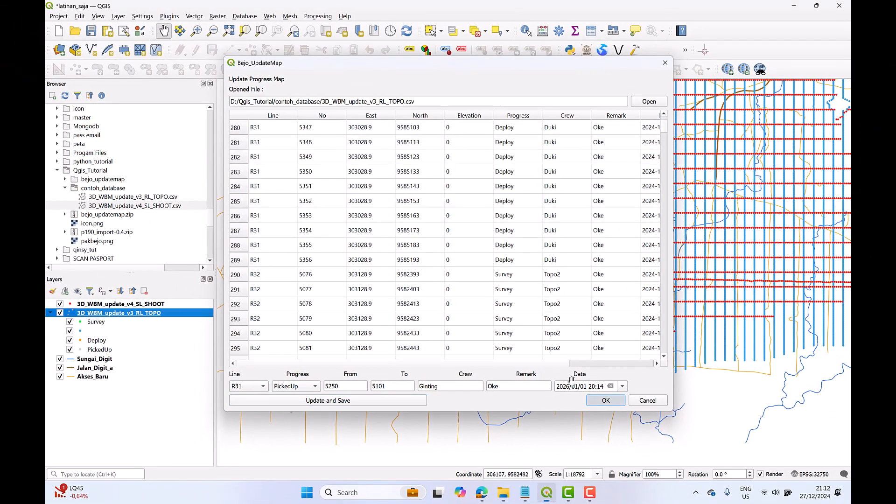
pyautogui.click(609, 403)
pyautogui.moveTo(401, 278); pyautogui.dragTo(410, 291)
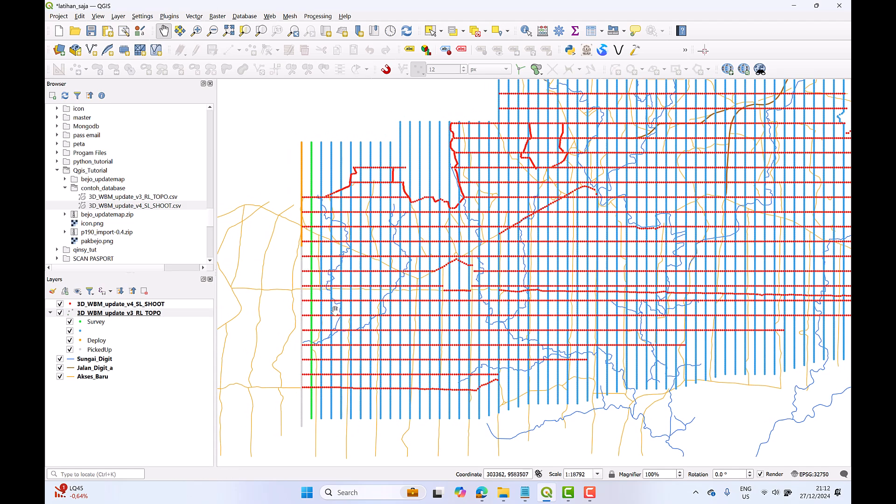
pyautogui.moveTo(399, 279); pyautogui.dragTo(348, 298)
pyautogui.scroll(-1, 519, 316)
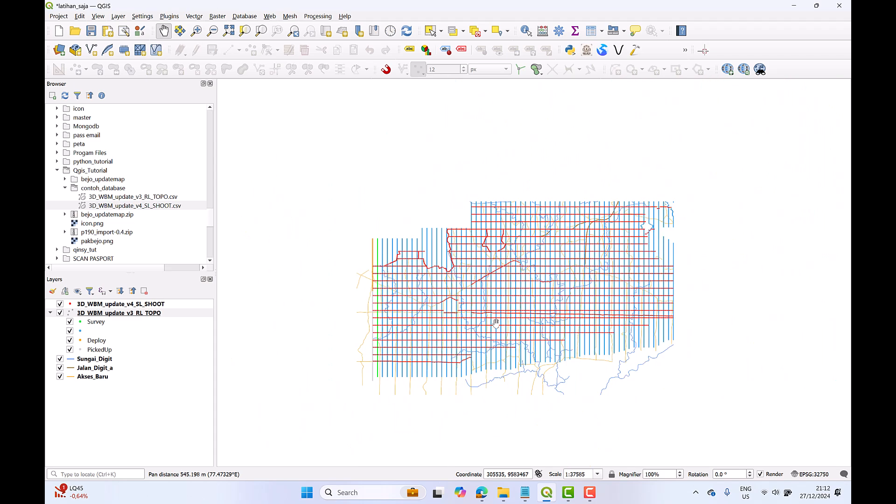
pyautogui.moveTo(519, 315); pyautogui.dragTo(487, 321)
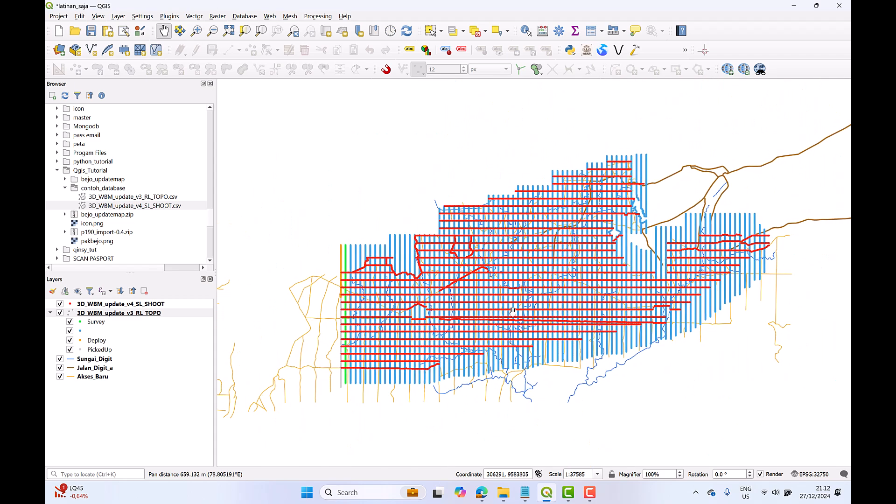
# - Check the ZIP file chosen for plugin installation in the plugin manager and close it without installing
pyautogui.click(171, 16)
pyautogui.moveTo(299, 53)
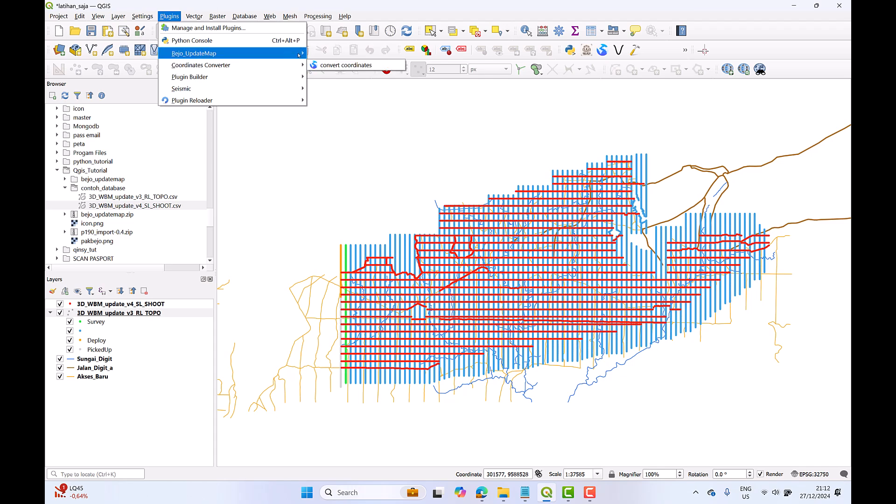
pyautogui.click(211, 28)
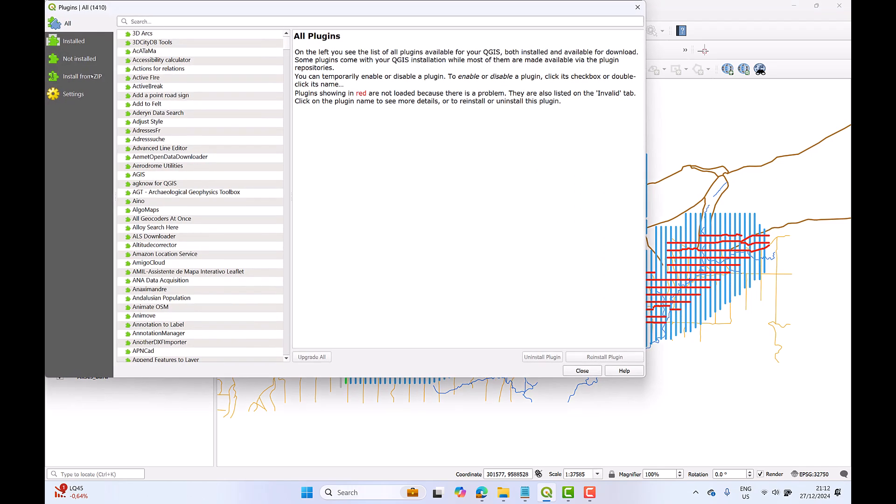
pyautogui.click(80, 76)
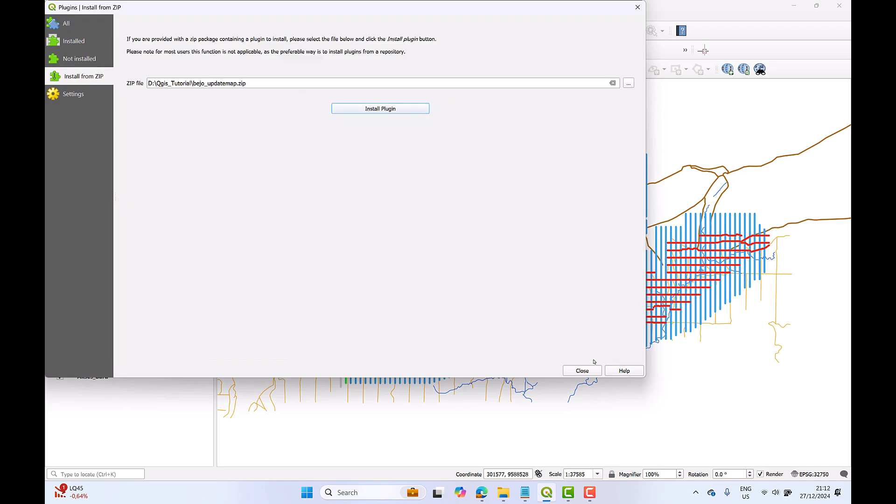
pyautogui.click(583, 371)
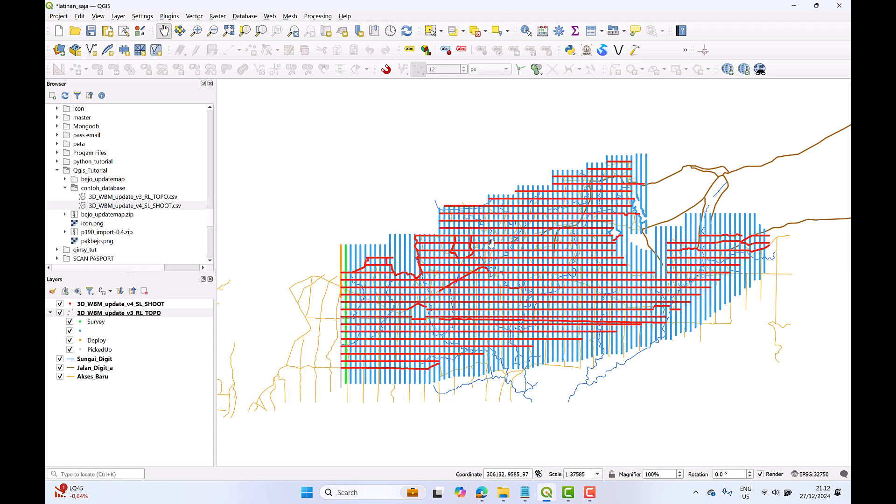
pyautogui.moveTo(442, 232); pyautogui.dragTo(401, 218)
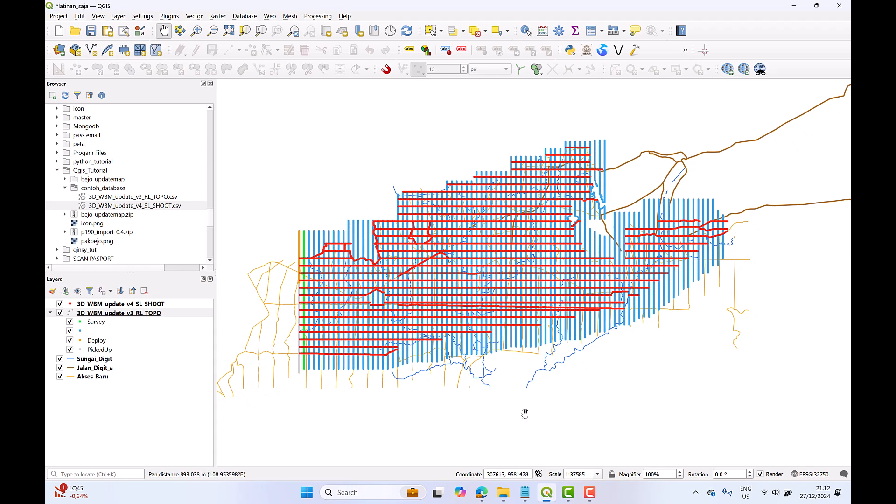
pyautogui.scroll(1, 443, 347)
pyautogui.moveTo(423, 331); pyautogui.dragTo(565, 364)
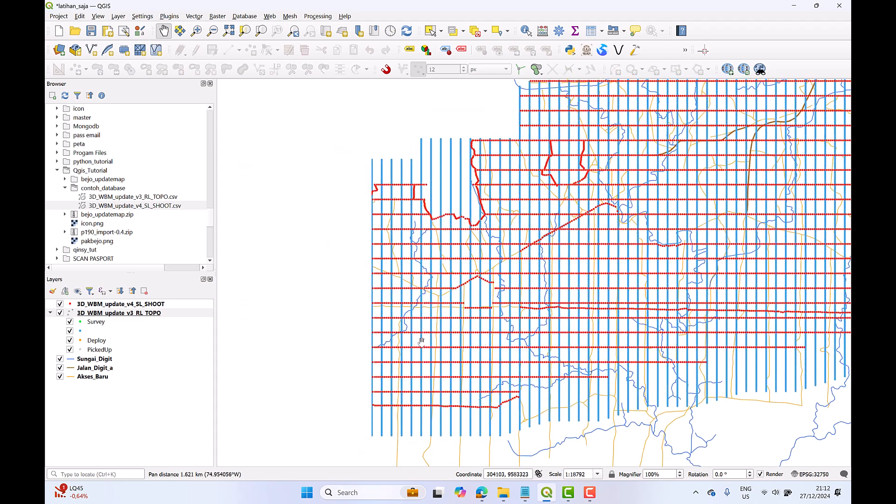
pyautogui.scroll(1, 353, 360)
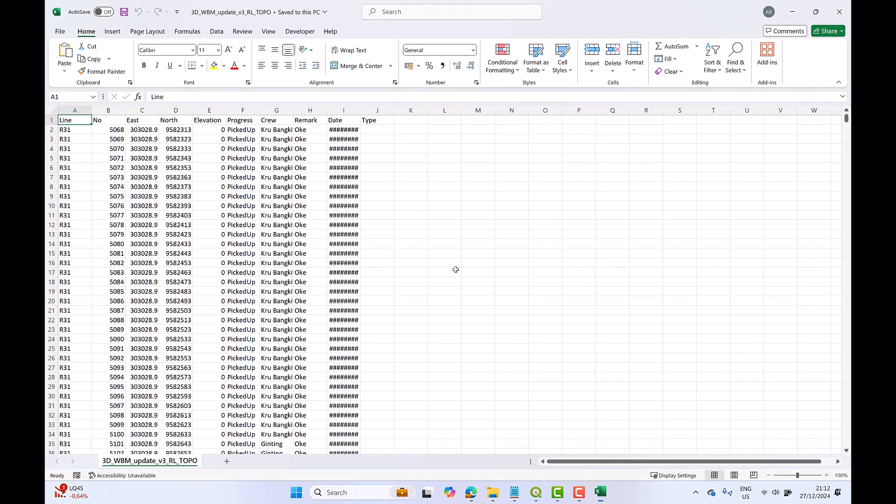
# - Switch to the 3D_WBM_update_v3_RL_TOPO file in Excel and auto-fit the Date, Progress and Crew columns
pyautogui.click(600, 494)
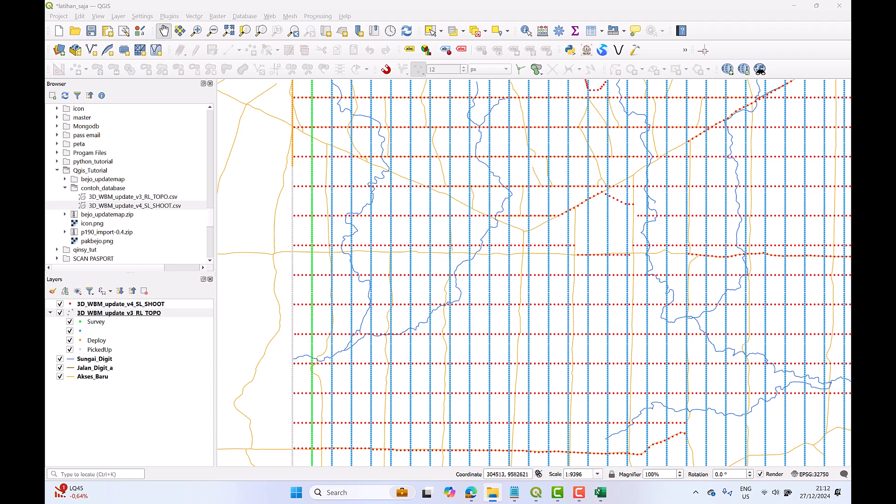
pyautogui.click(600, 493)
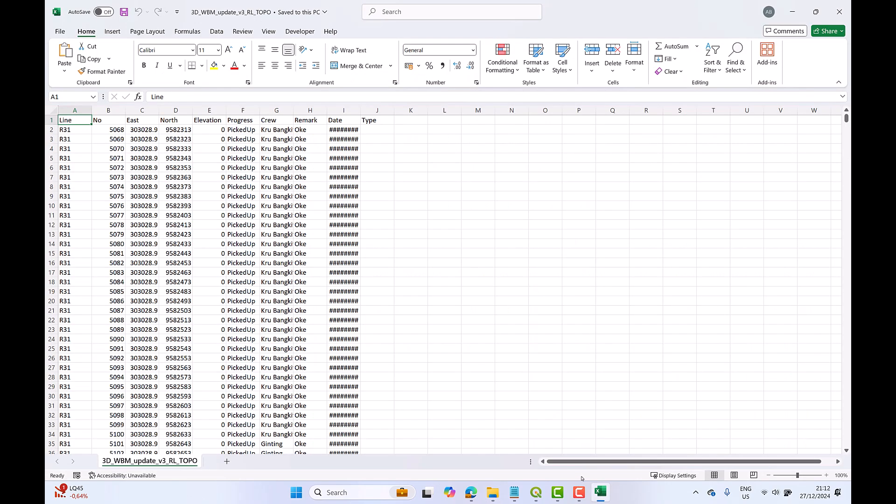
pyautogui.doubleClick(360, 111)
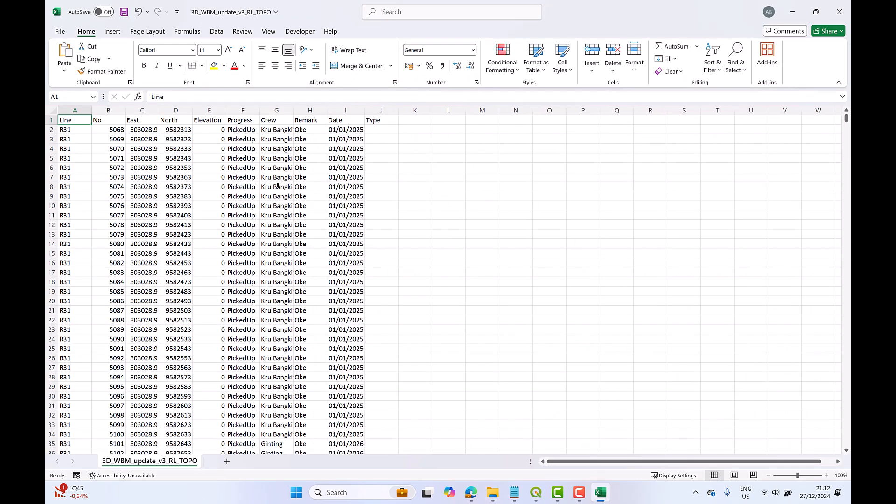
pyautogui.doubleClick(259, 111)
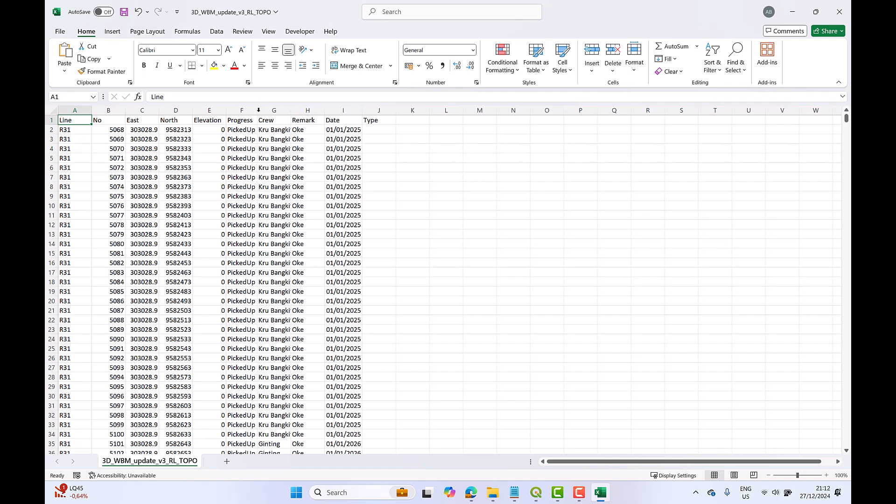
pyautogui.doubleClick(290, 110)
# - Examine the Progress, Crew, Remark and Date entries of line R31 down to the start of line R32
pyautogui.click(185, 159)
pyautogui.scroll(-10, 314, 197)
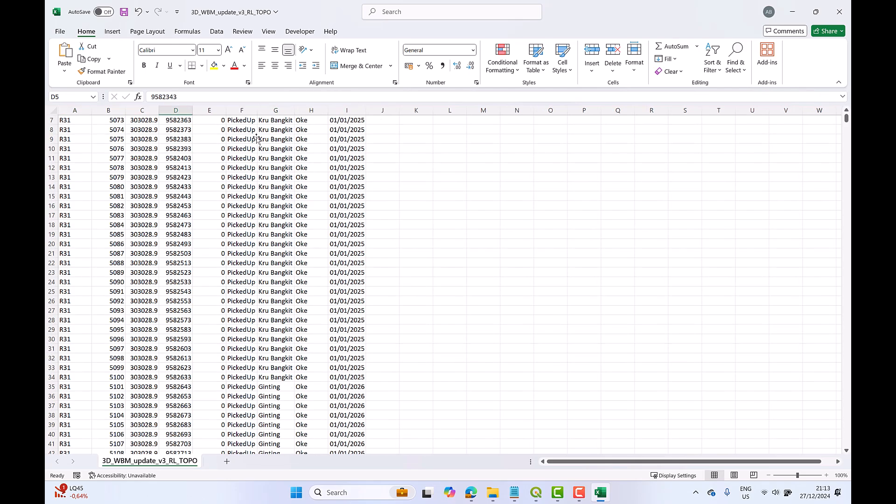
pyautogui.scroll(-3, 314, 196)
pyautogui.scroll(3, 312, 198)
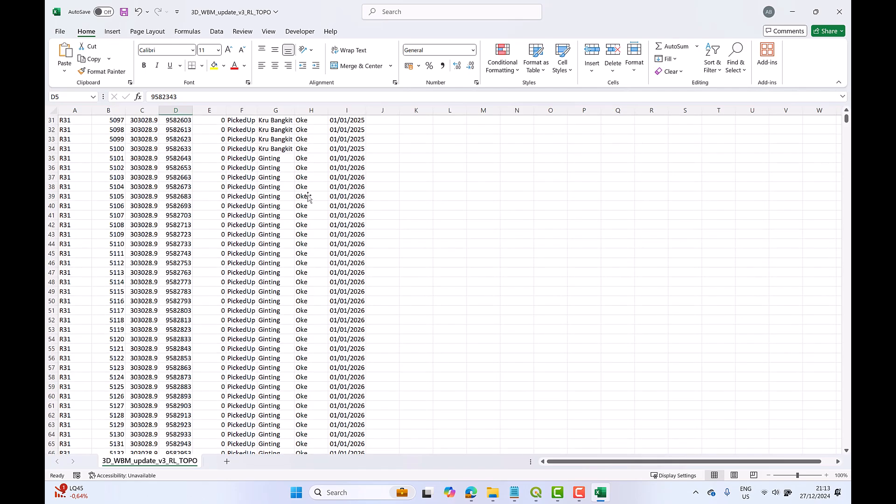
pyautogui.scroll(-20, 312, 199)
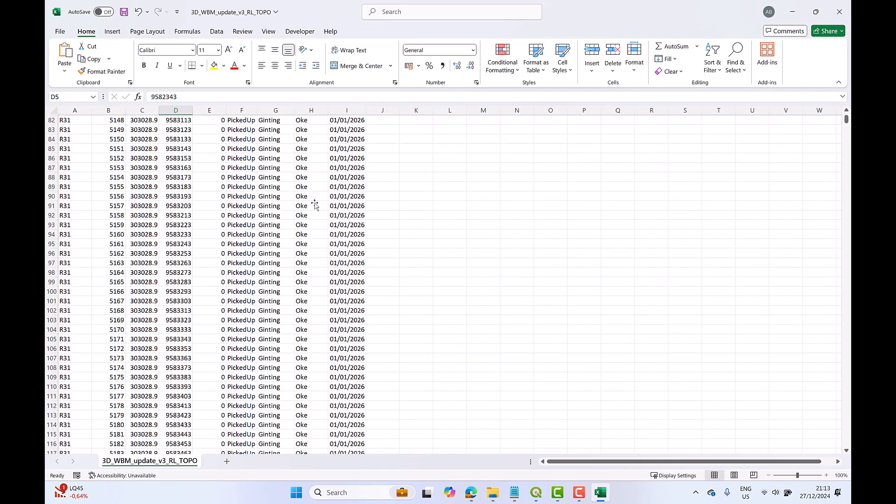
pyautogui.scroll(-20, 313, 210)
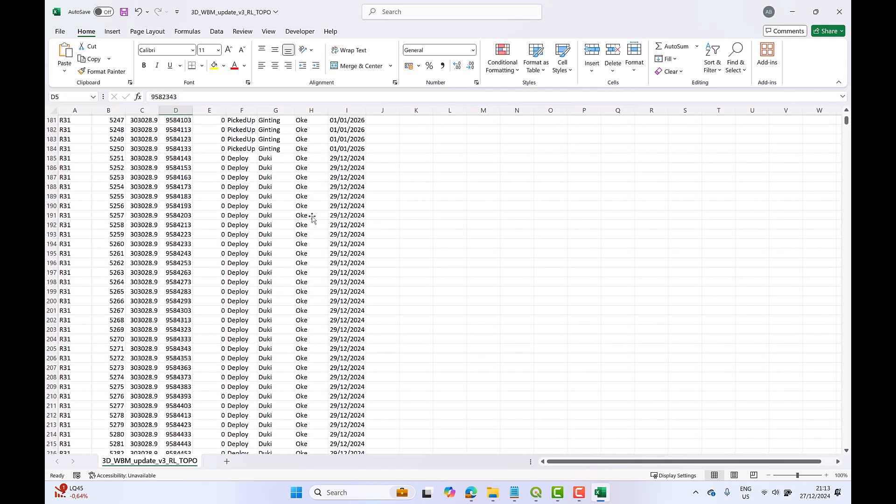
pyautogui.scroll(-14, 309, 222)
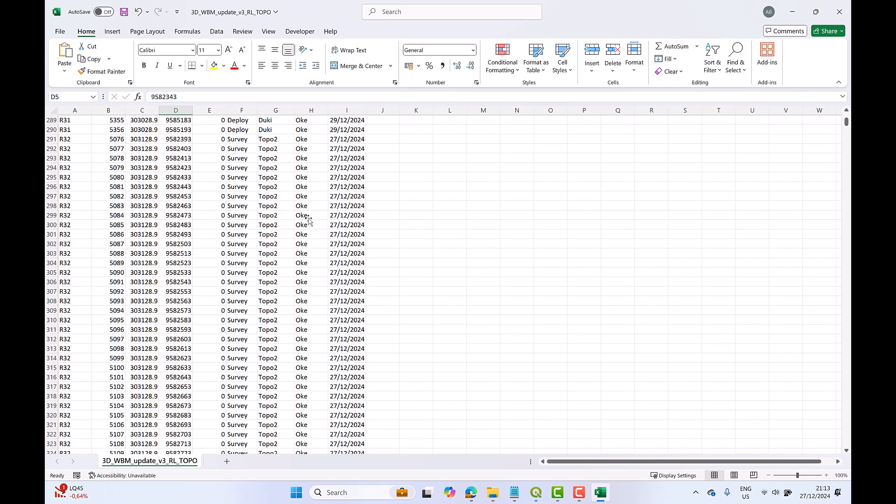
pyautogui.scroll(6, 309, 219)
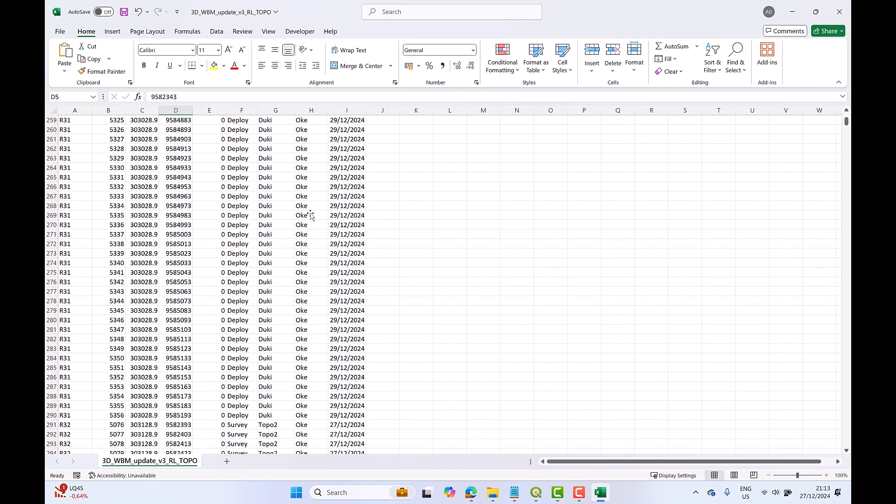
pyautogui.scroll(-5, 311, 215)
pyautogui.moveTo(277, 196); pyautogui.dragTo(287, 247)
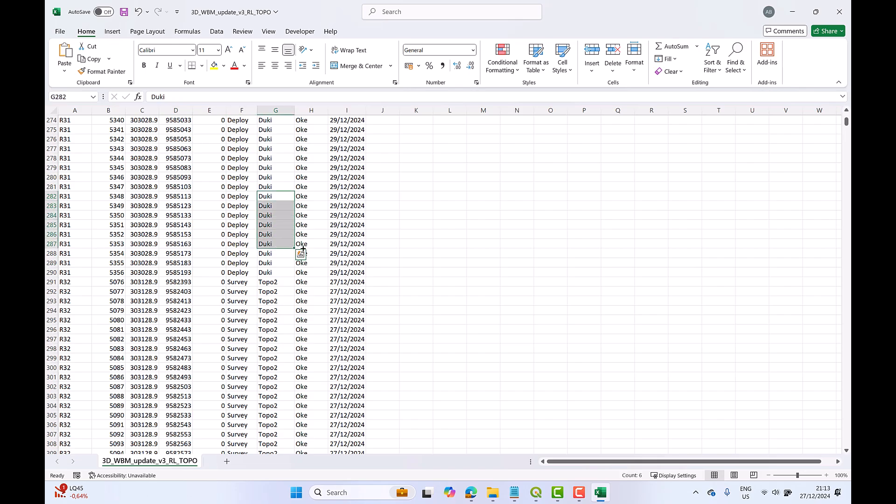
pyautogui.scroll(-3, 349, 265)
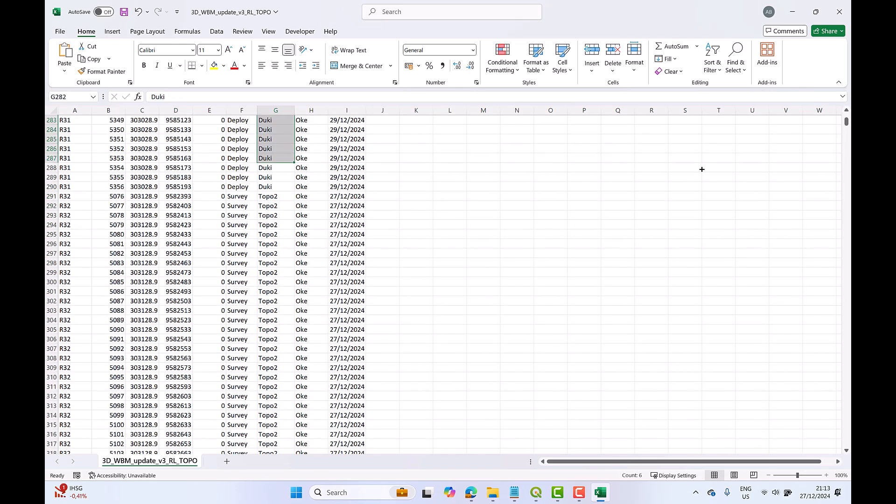
# - Review the Progress, Crew and Remark entries of line R31 from its Deploy records back up to the first rows
pyautogui.scroll(20, 458, 186)
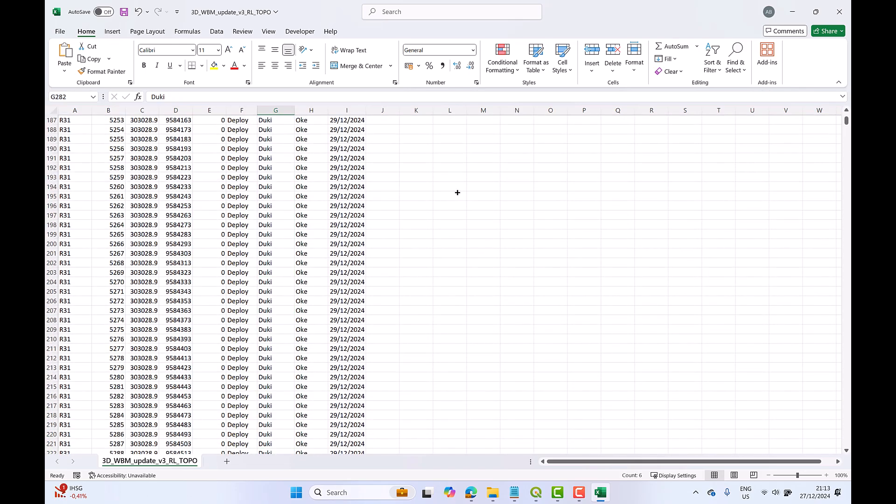
pyautogui.scroll(20, 458, 193)
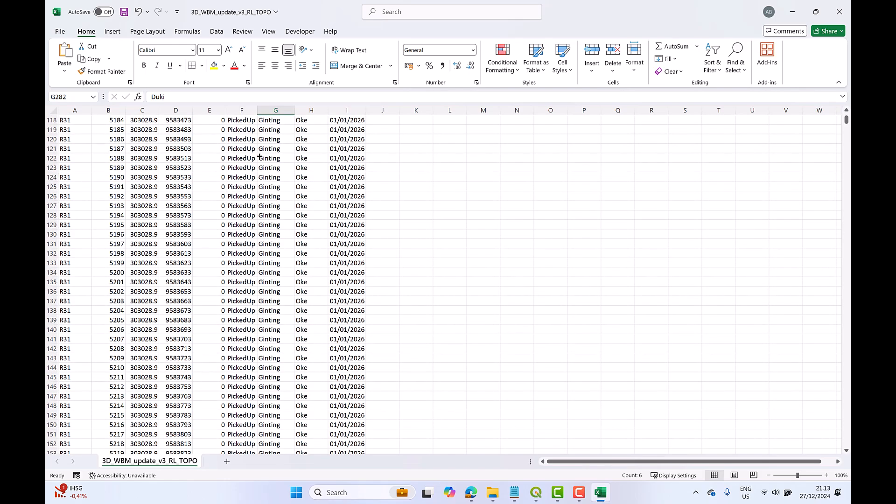
pyautogui.moveTo(250, 138); pyautogui.dragTo(312, 226)
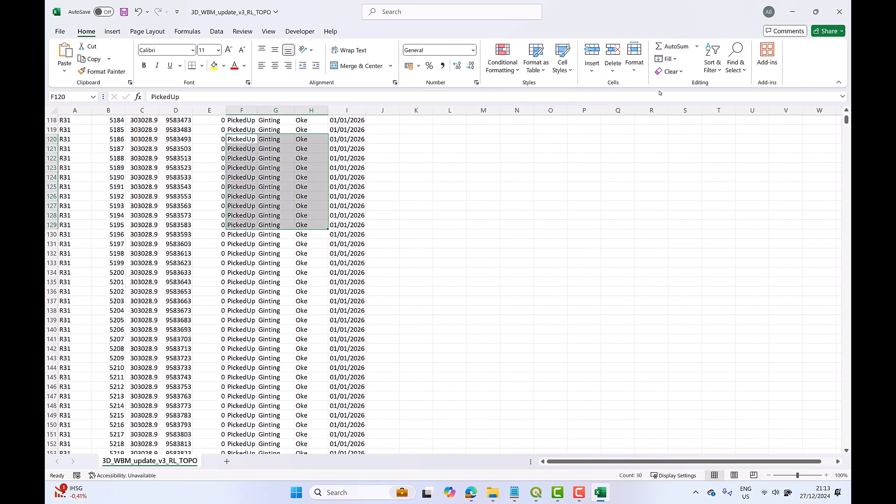
pyautogui.scroll(20, 302, 189)
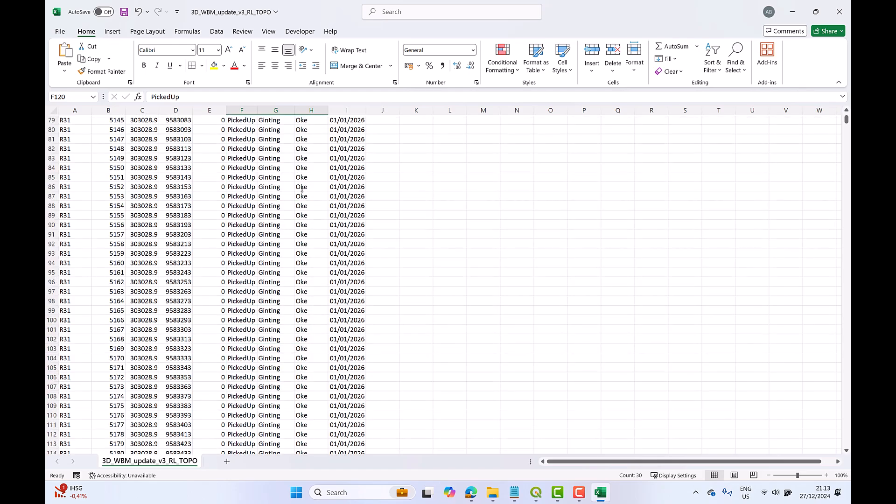
pyautogui.scroll(18, 301, 189)
pyautogui.moveTo(241, 149); pyautogui.dragTo(242, 234)
pyautogui.scroll(1, 271, 218)
pyautogui.moveTo(241, 140); pyautogui.dragTo(241, 205)
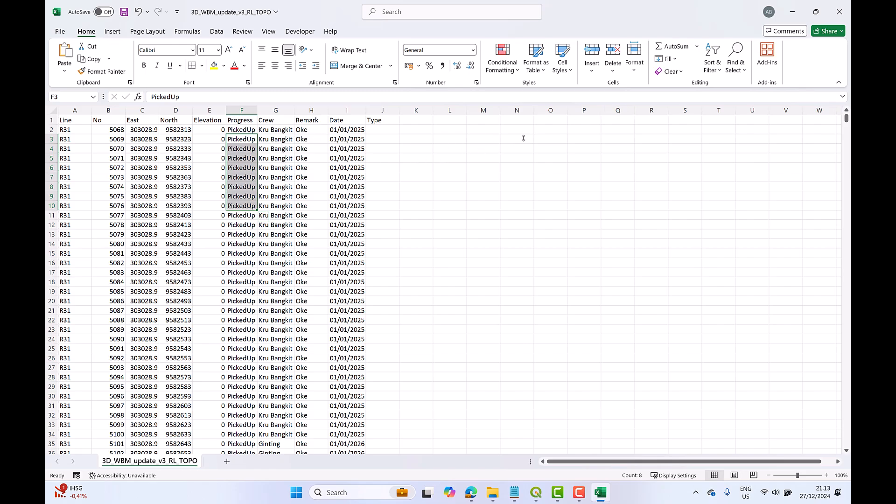
# - In File Explorer's contoh_database folder, duplicate 3D_WBM_update_v3_RL_TOPO and rename the copy 3D_WBM_update_v3_RL_Bentang
pyautogui.moveTo(850, 56); pyautogui.dragTo(523, 40)
pyautogui.doubleClick(522, 40)
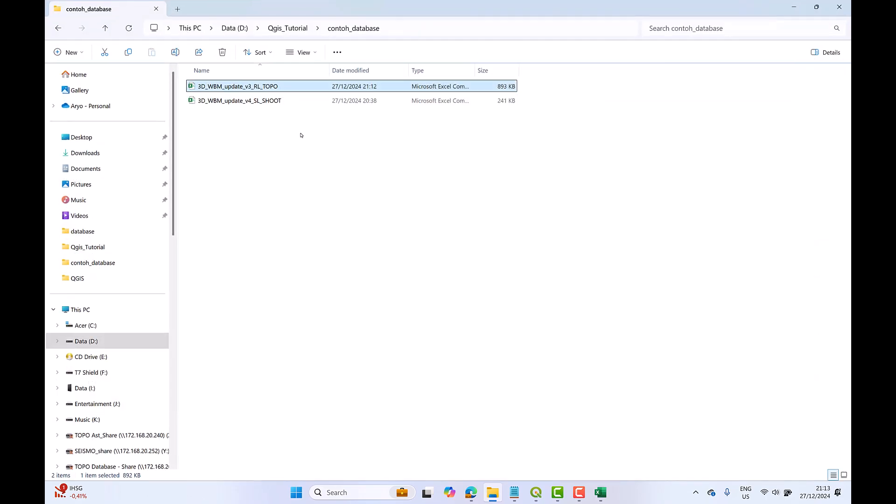
pyautogui.hotkey('ctrl', 'c')
pyautogui.hotkey('ctrl', 'v')
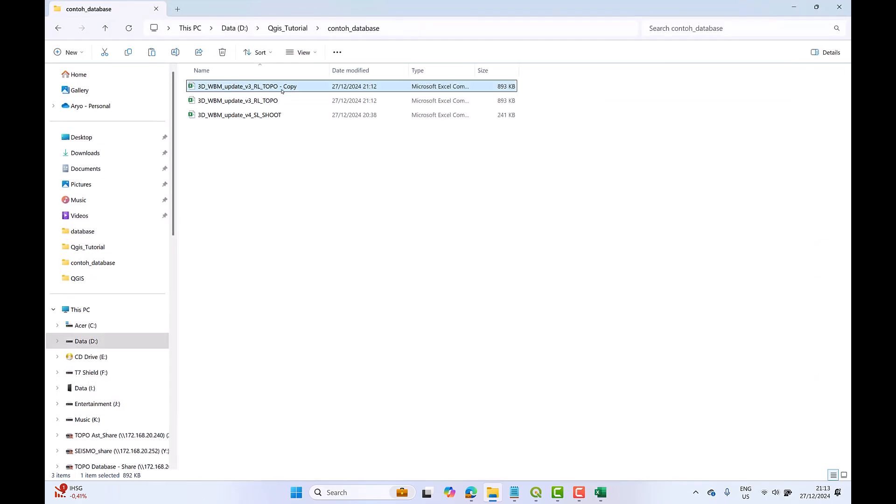
pyautogui.press('F2')
pyautogui.moveTo(263, 86); pyautogui.dragTo(311, 90)
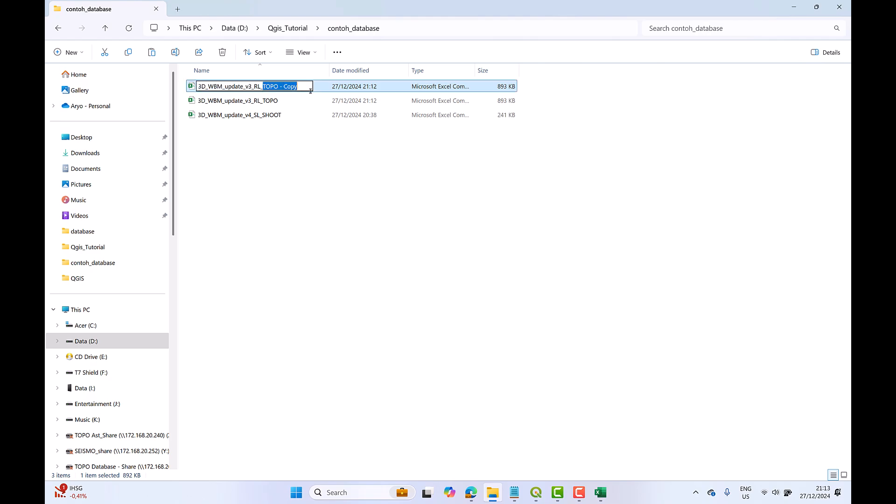
pyautogui.write('Bentang')
pyautogui.press('Return')
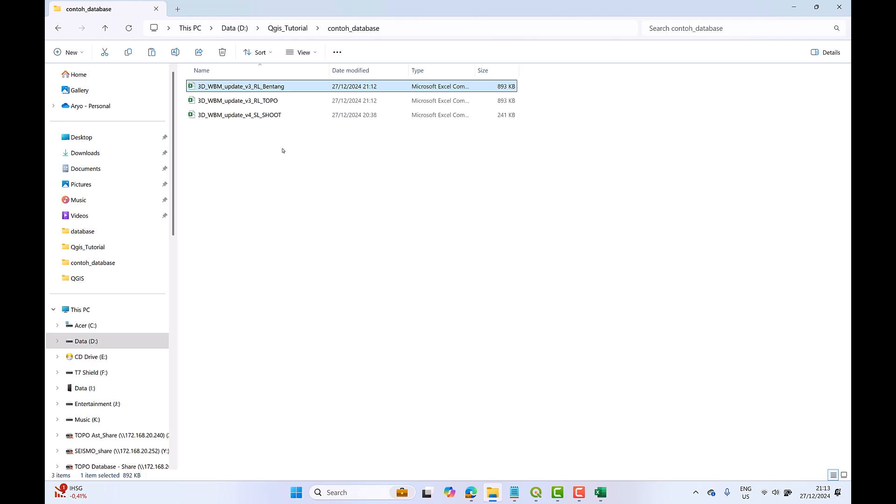
# - Paste another copy of the RL_TOPO file, rename it 3D_WBM_update_v3_RL_Bangkit, and return to the Excel sheet
pyautogui.hotkey('ctrl', 'v')
pyautogui.click(264, 100)
pyautogui.moveTo(264, 100); pyautogui.dragTo(325, 104)
pyautogui.write('Bangkit')
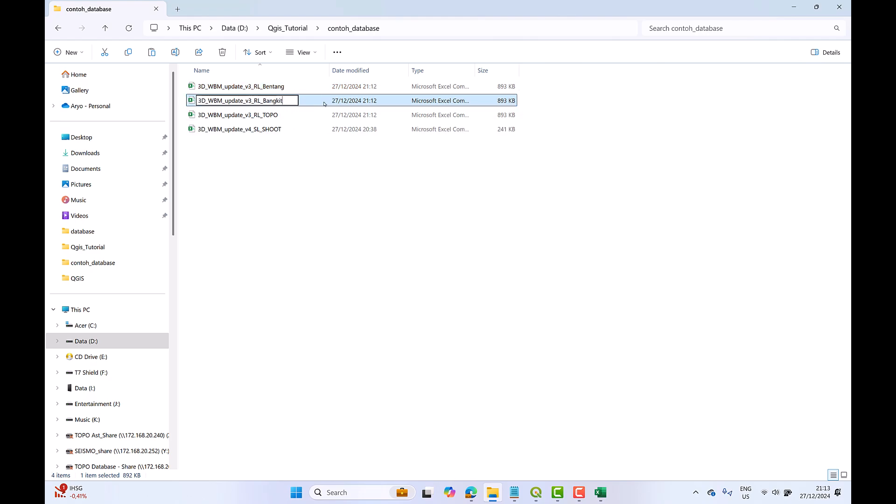
pyautogui.click(319, 167)
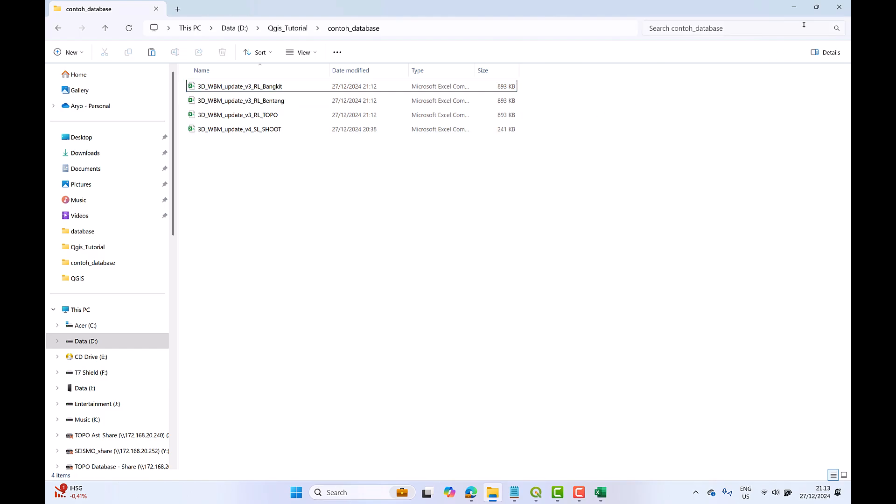
pyautogui.click(797, 9)
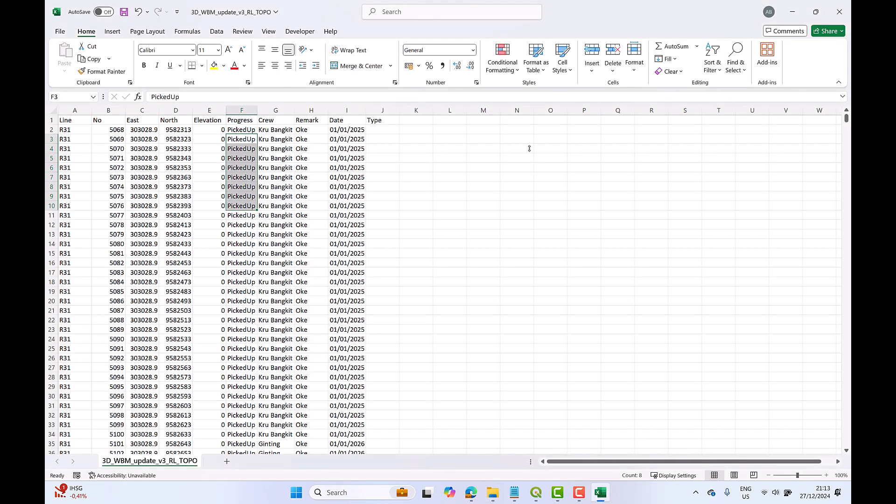
# - Switch to QGIS, start the Bejo_UpdateMap plugin and load 3D_WBM_update_v3_RL_Bentang.csv from the contoh_database folder
pyautogui.click(792, 12)
pyautogui.click(169, 16)
pyautogui.moveTo(210, 54)
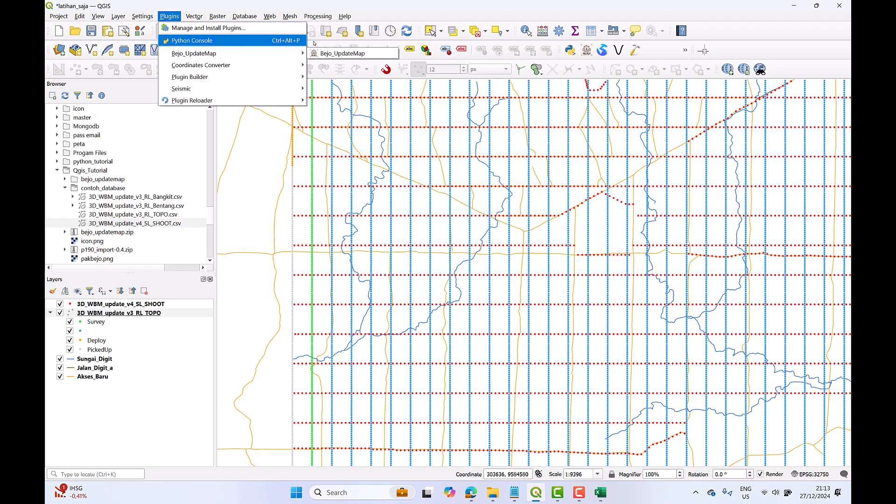
pyautogui.click(352, 53)
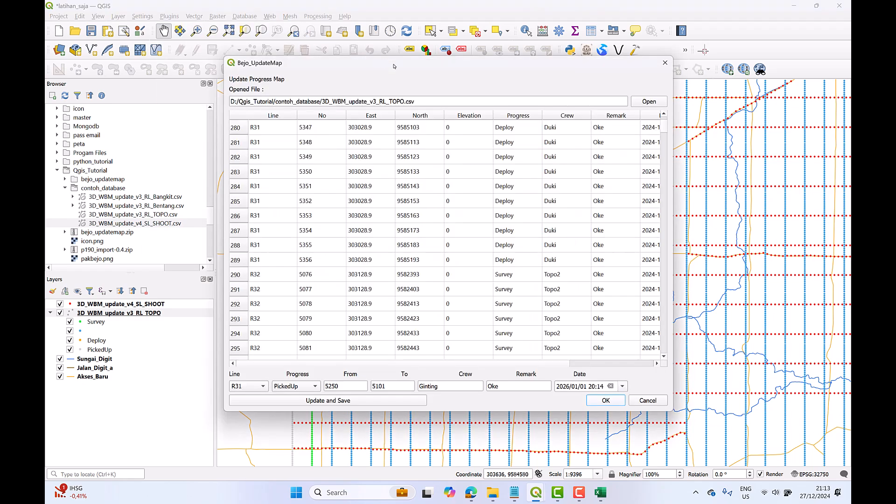
pyautogui.click(644, 101)
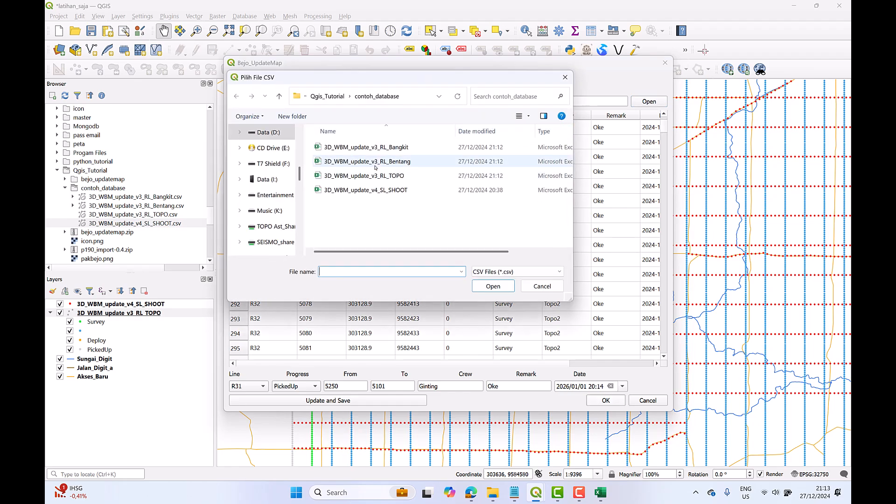
pyautogui.click(383, 165)
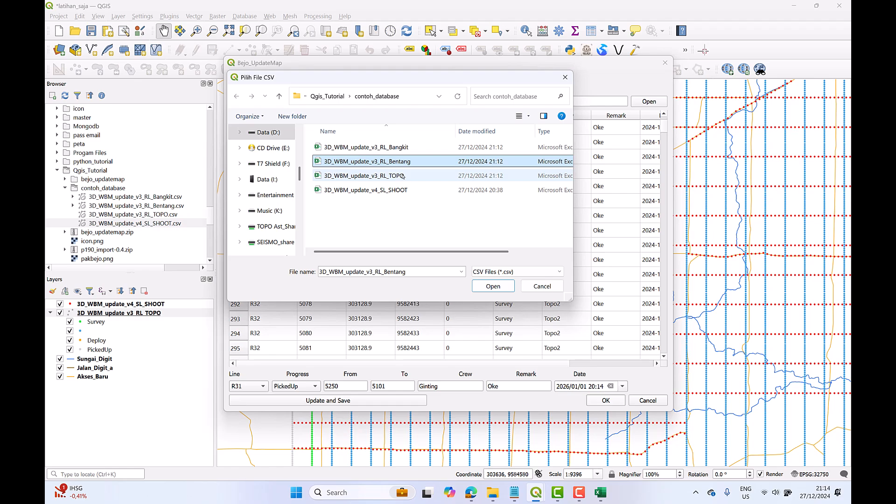
pyautogui.click(488, 286)
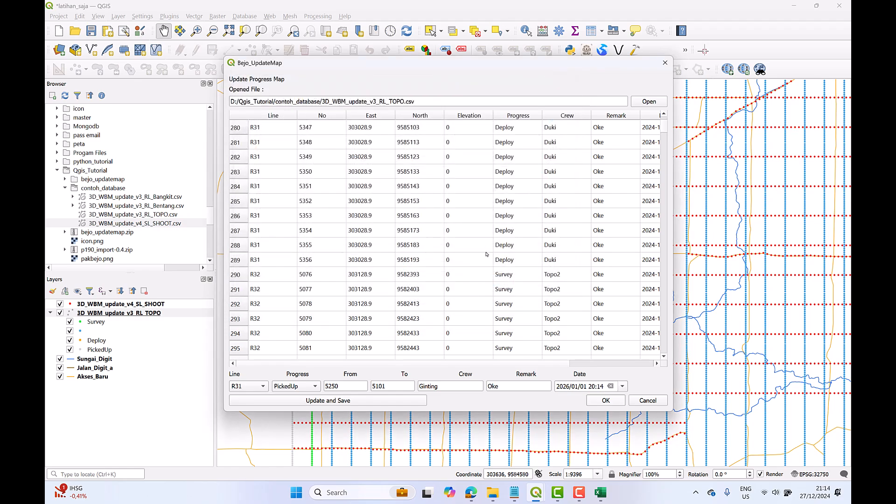
pyautogui.moveTo(663, 136); pyautogui.dragTo(665, 115)
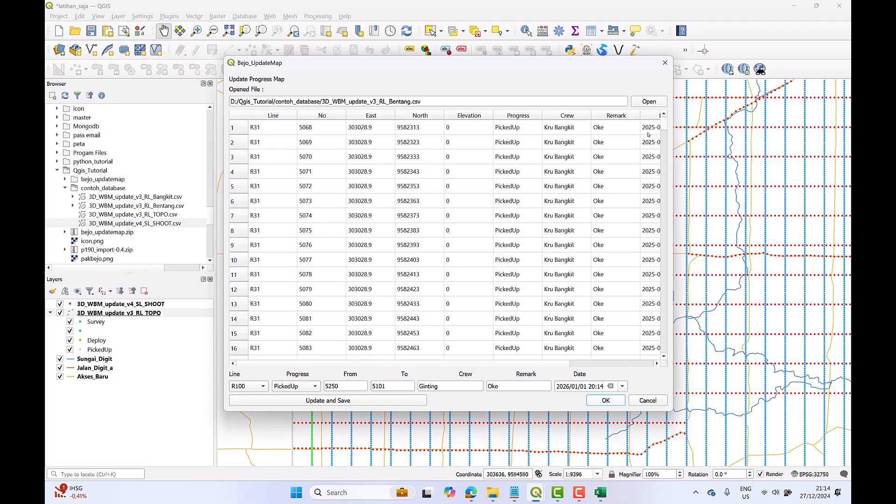
pyautogui.moveTo(665, 126)
pyautogui.mouseDown()
pyautogui.moveTo(664, 139)
pyautogui.moveTo(663, 117)
pyautogui.mouseUp()
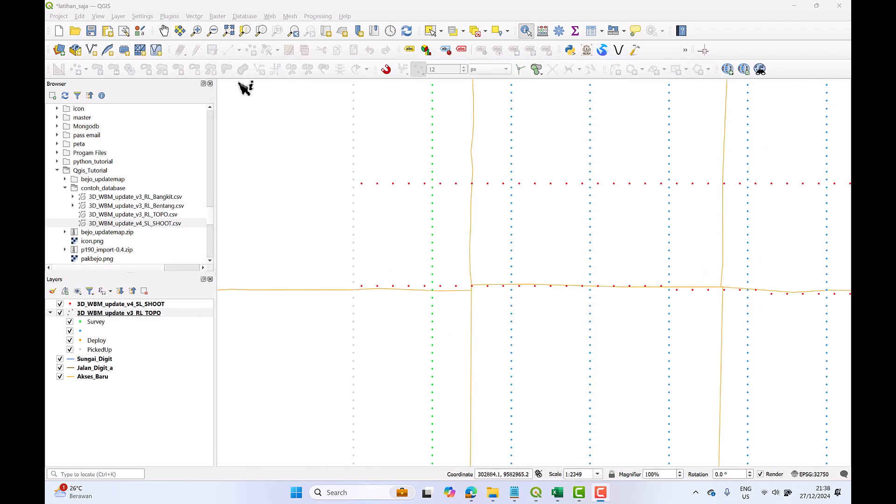
pyautogui.scroll(4, 414, 189)
pyautogui.scroll(-8, 416, 192)
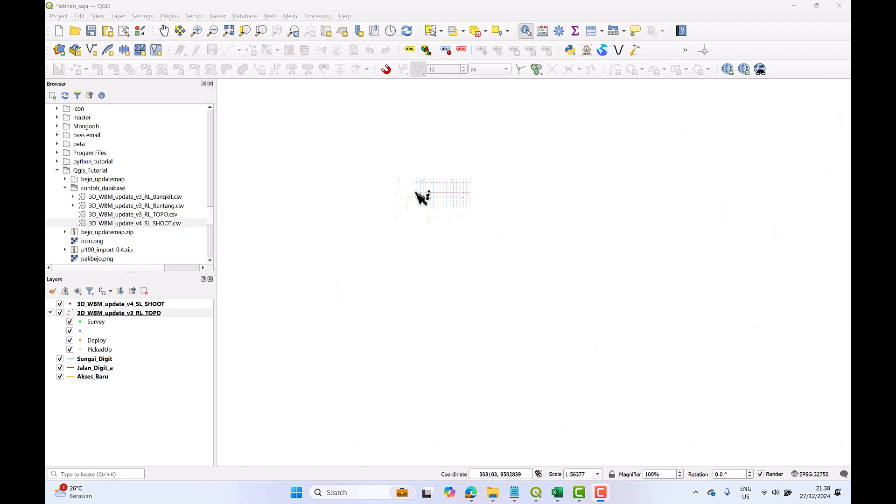
pyautogui.scroll(-1, 416, 192)
pyautogui.moveTo(444, 177); pyautogui.dragTo(426, 243)
pyautogui.scroll(3, 426, 243)
pyautogui.moveTo(361, 259); pyautogui.dragTo(534, 228)
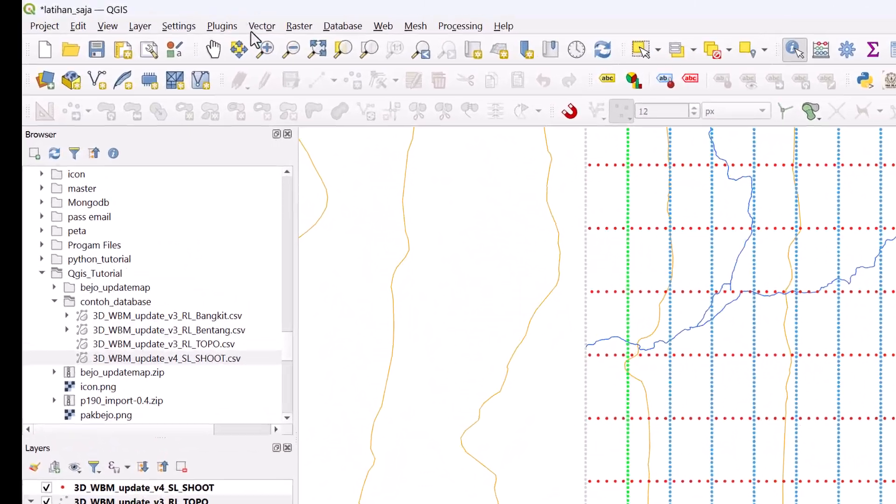
pyautogui.click(170, 16)
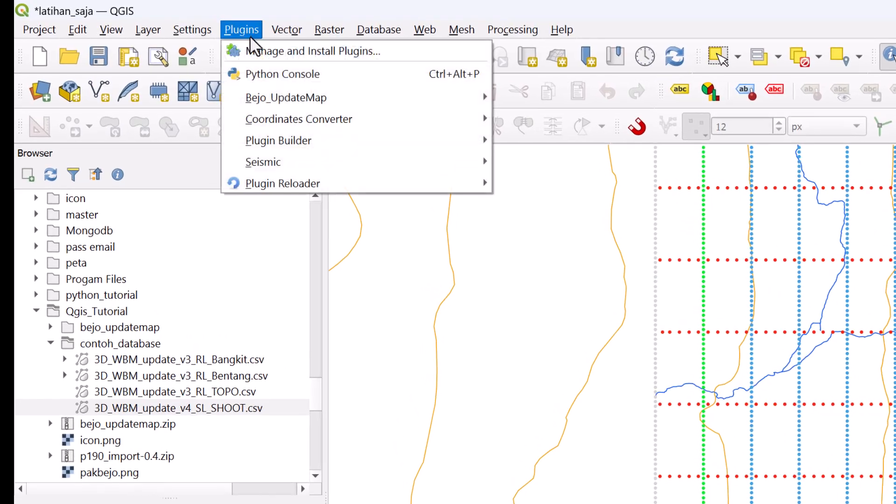
pyautogui.moveTo(263, 97)
pyautogui.click(511, 93)
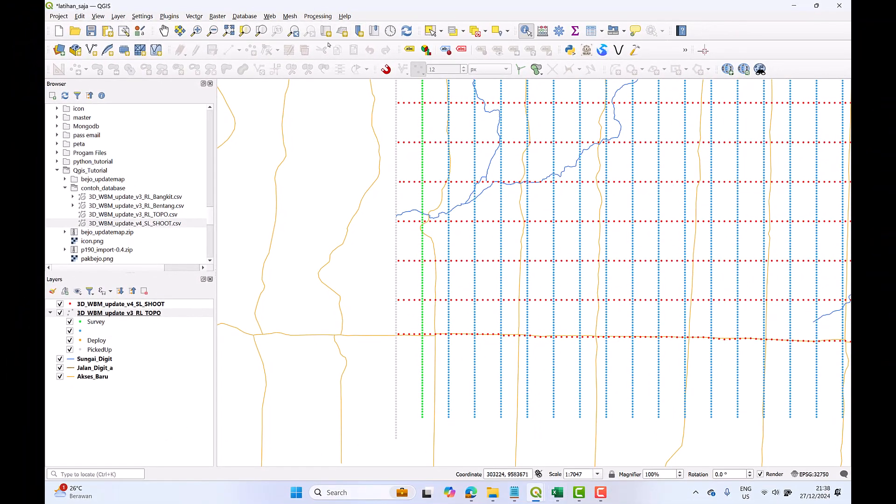
pyautogui.press('F10')
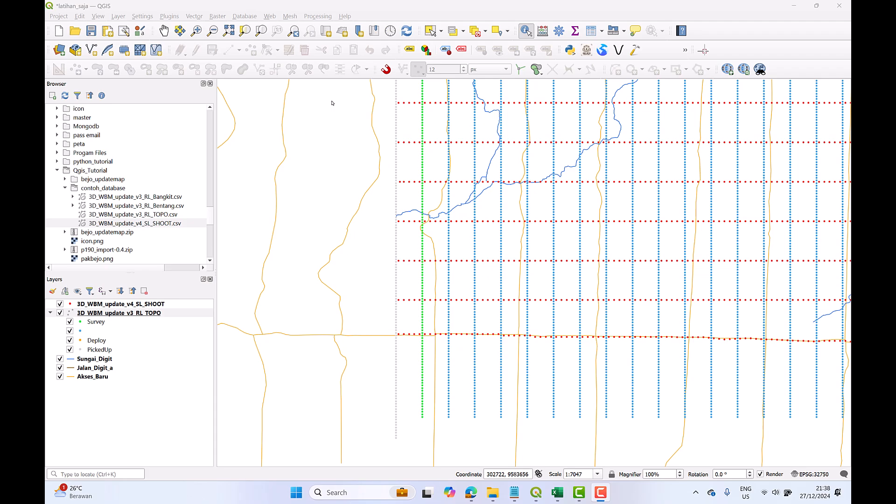
# - Start the Bejo_UpdateMap plugin again and load 3D_WBM_update_v4_SL_SHOOT.csv from the contoh_database folder
pyautogui.click(170, 16)
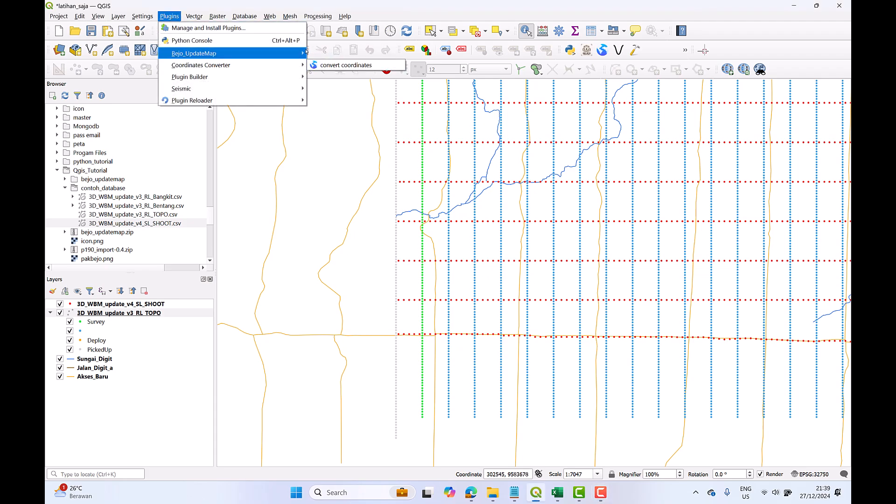
pyautogui.click(336, 54)
pyautogui.moveTo(557, 69); pyautogui.dragTo(638, 88)
pyautogui.click(731, 120)
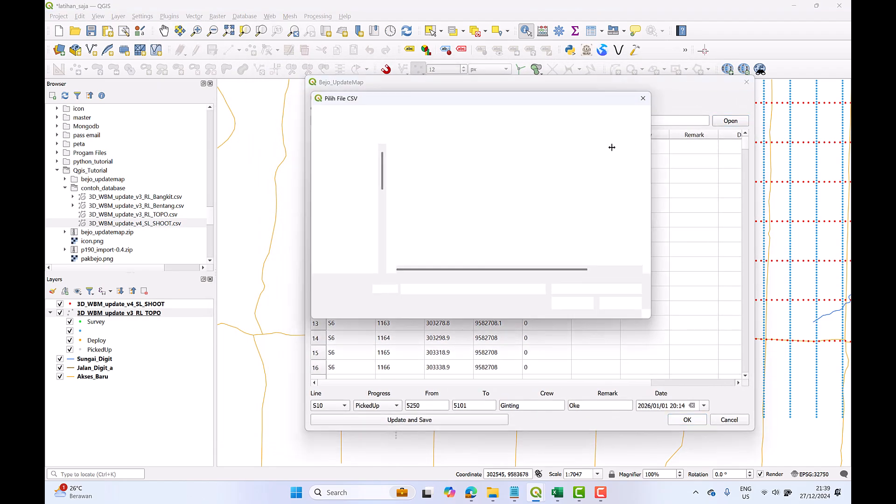
pyautogui.click(444, 209)
pyautogui.click(578, 307)
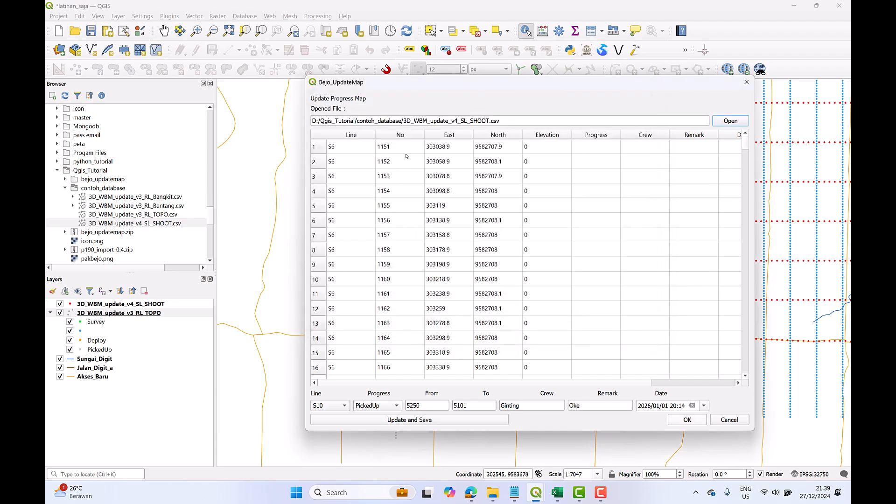
# - Highlight station numbers 1151 to 1160 of line S6 in the table's No column
pyautogui.moveTo(406, 149); pyautogui.dragTo(402, 240)
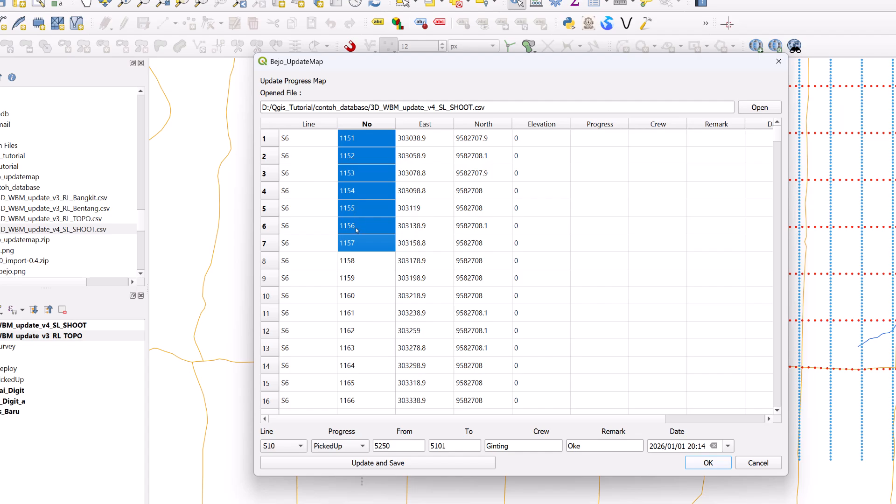
pyautogui.click(353, 262)
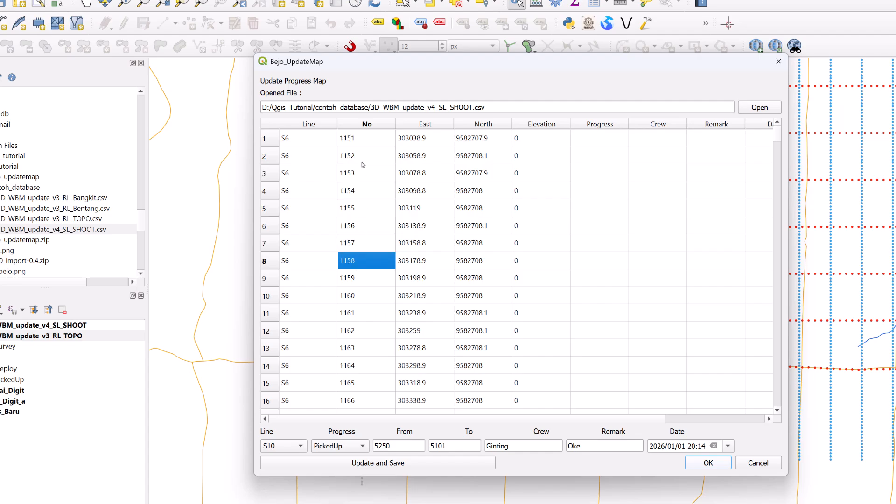
pyautogui.click(362, 280)
pyautogui.click(358, 298)
pyautogui.moveTo(372, 139); pyautogui.dragTo(372, 297)
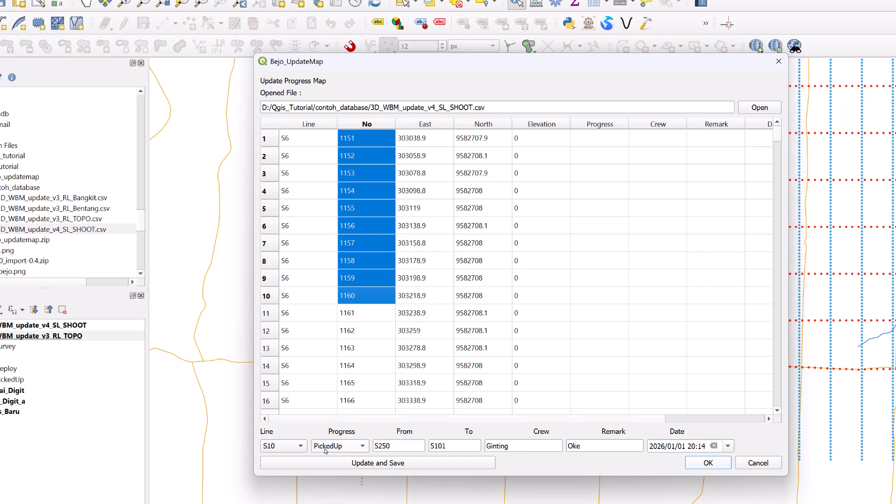
# - Set the update to line S6 with progress Shoot, covering stations 1151 to 1160
pyautogui.click(281, 450)
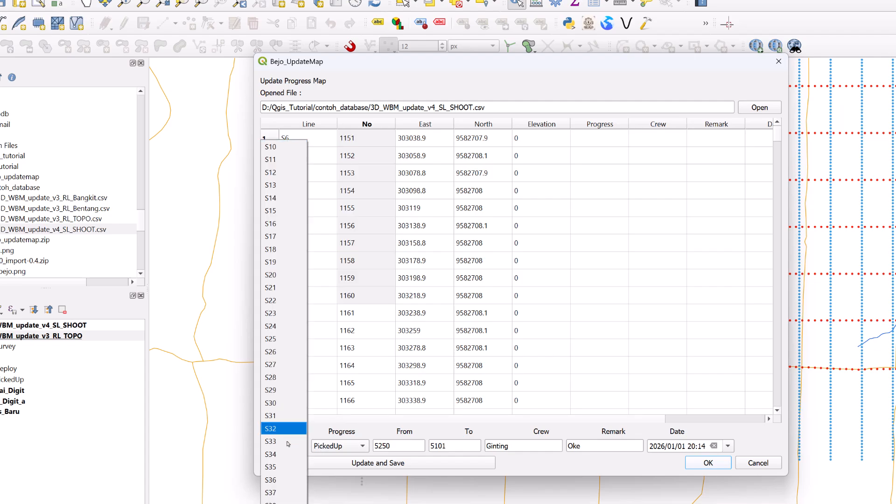
pyautogui.click(327, 477)
pyautogui.click(339, 446)
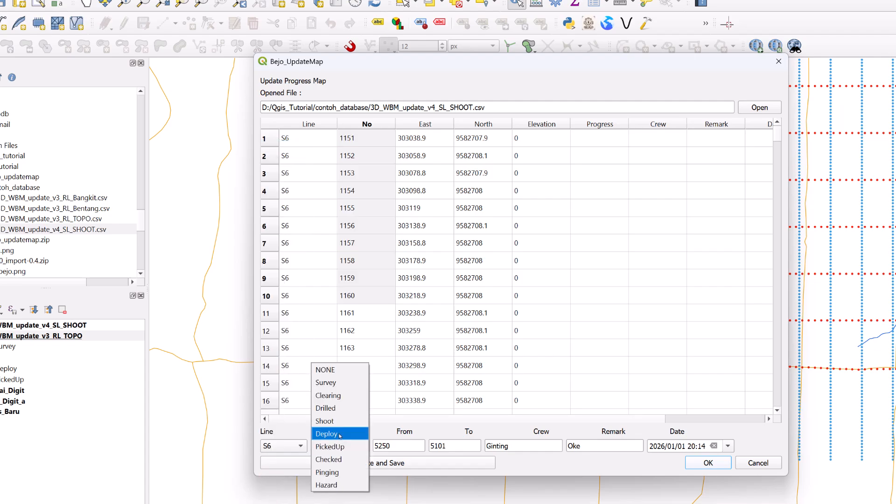
pyautogui.click(325, 422)
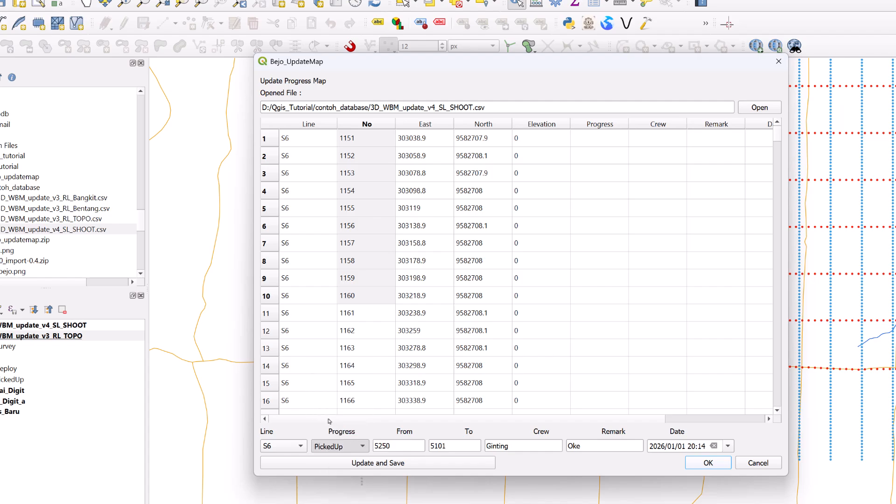
pyautogui.doubleClick(399, 447)
pyautogui.write('1151')
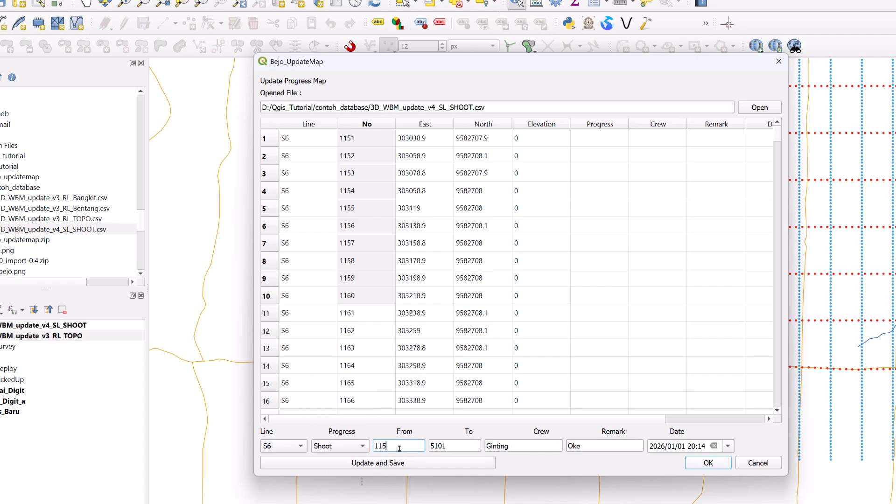
pyautogui.doubleClick(462, 446)
pyautogui.write('11')
# - Set the update's crew to Fleet1, its remark to Oge and its date to 2025/12/30
pyautogui.doubleClick(527, 446)
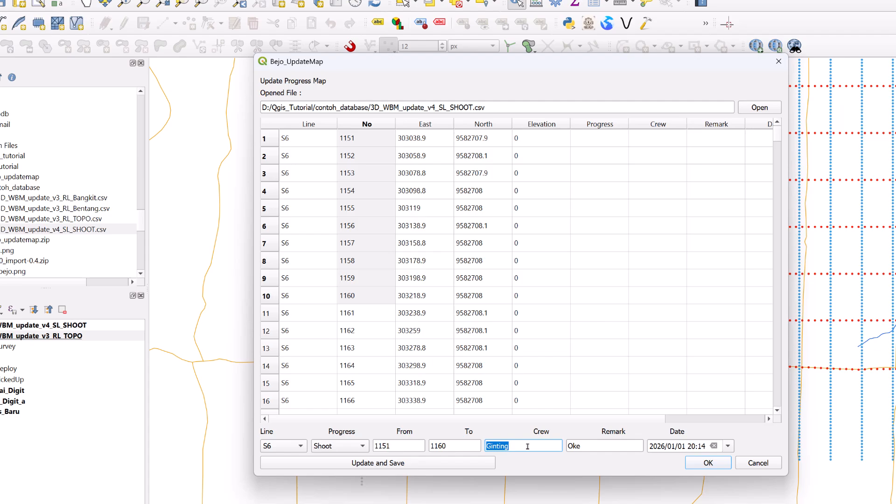
pyautogui.write('Fleet1')
pyautogui.doubleClick(581, 448)
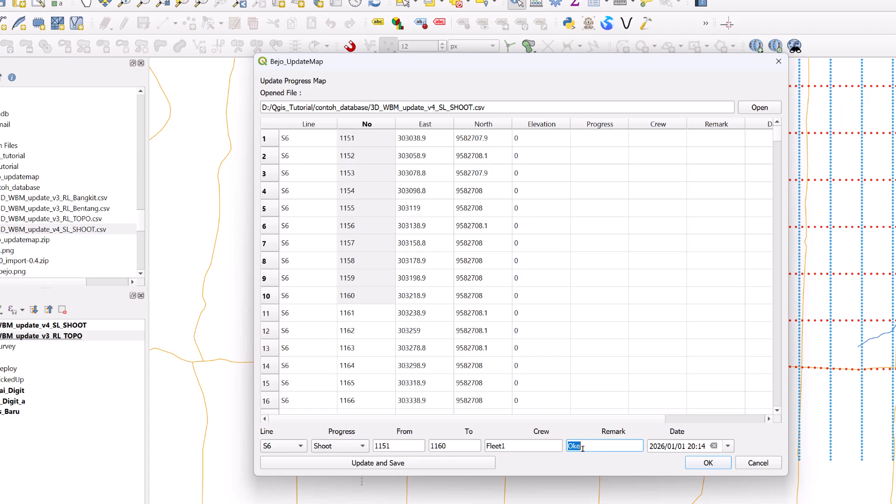
pyautogui.write('Oge')
pyautogui.click(729, 446)
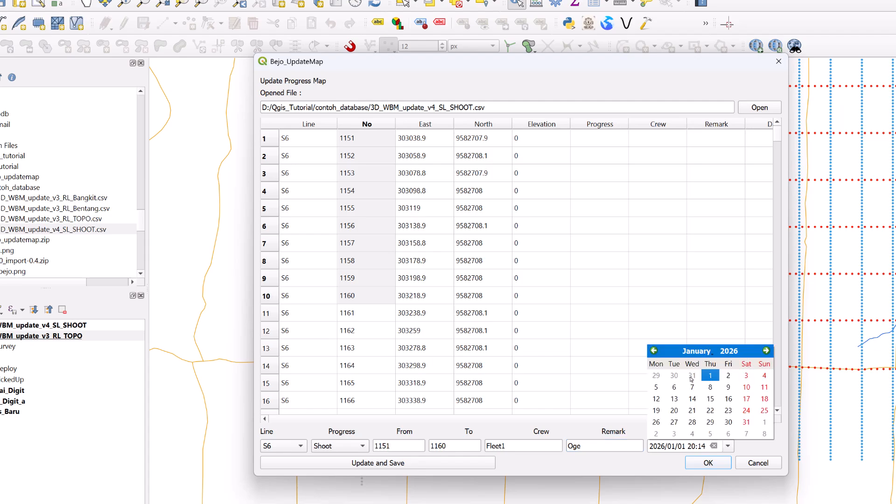
pyautogui.click(673, 375)
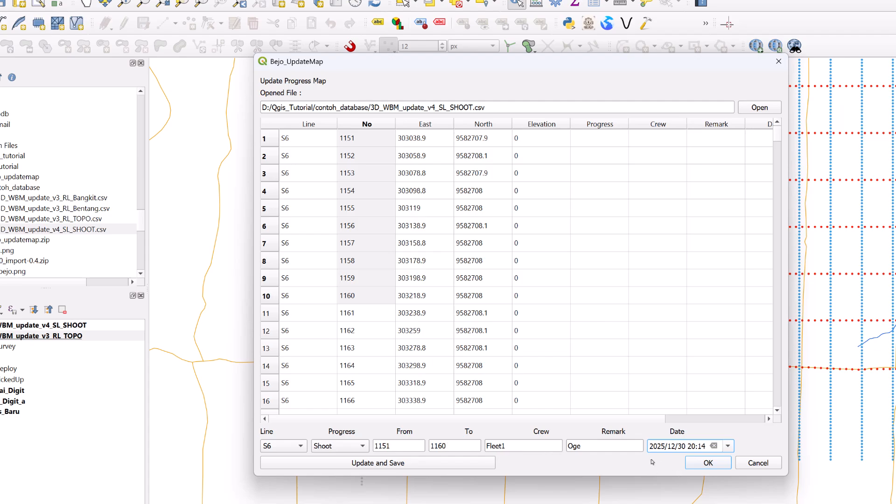
# - Save the S6 update to the CSV and review its Progress, Crew, Remark and Date columns before closing the plugin
pyautogui.click(479, 464)
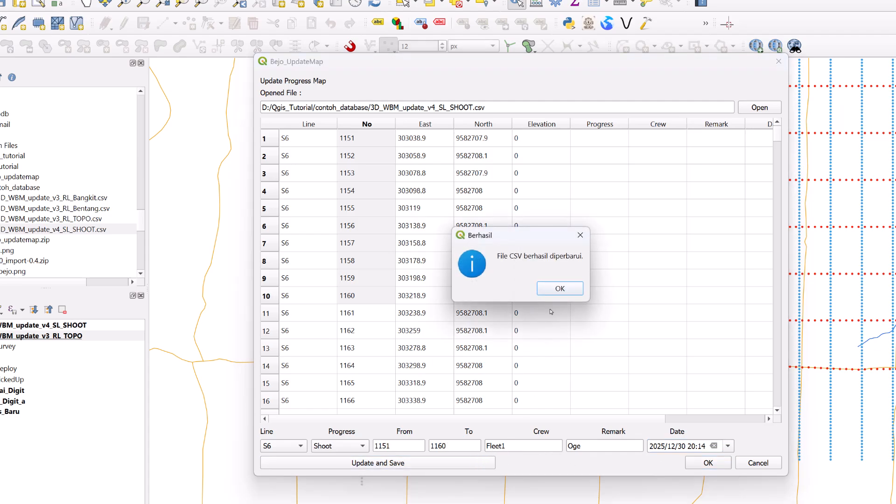
pyautogui.click(560, 288)
pyautogui.moveTo(481, 419); pyautogui.dragTo(615, 424)
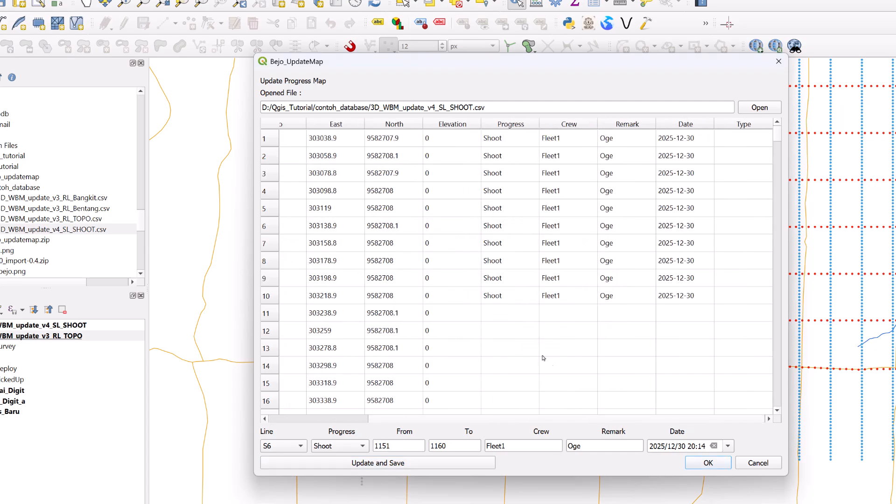
pyautogui.click(716, 465)
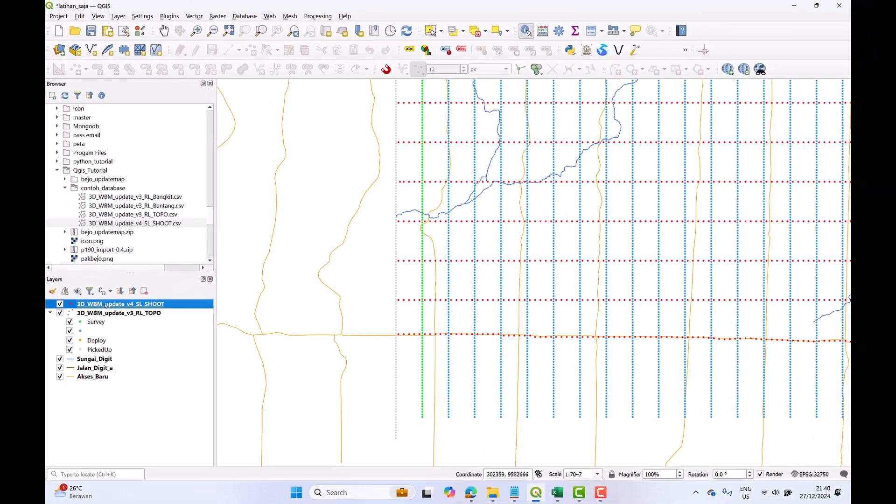
# - In the 3D_WBM_update_v4_SL_SHOOT layer's symbology, switch to Categorized styling and classify the points by the Progress field
pyautogui.rightClick(105, 304)
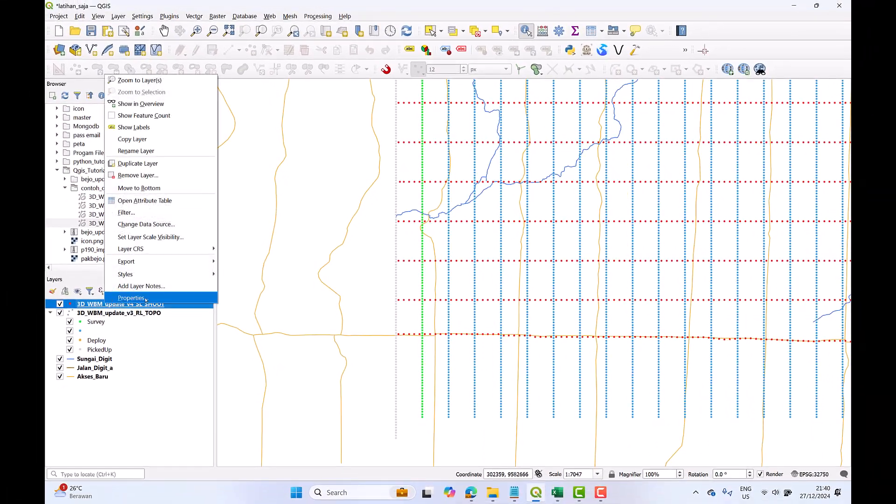
pyautogui.click(146, 298)
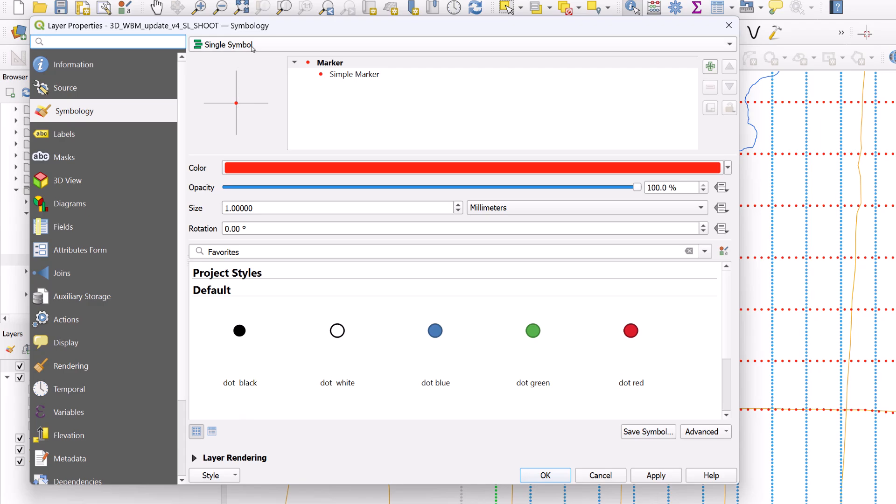
pyautogui.click(253, 45)
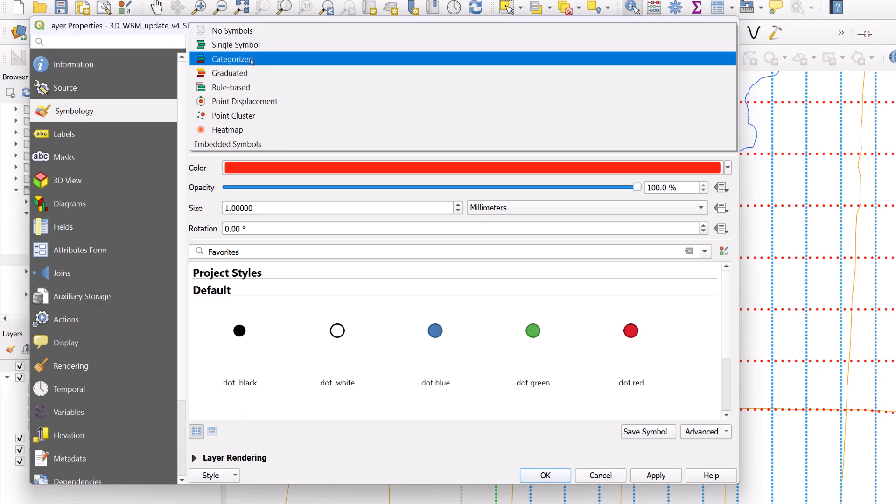
pyautogui.click(251, 61)
pyautogui.click(239, 114)
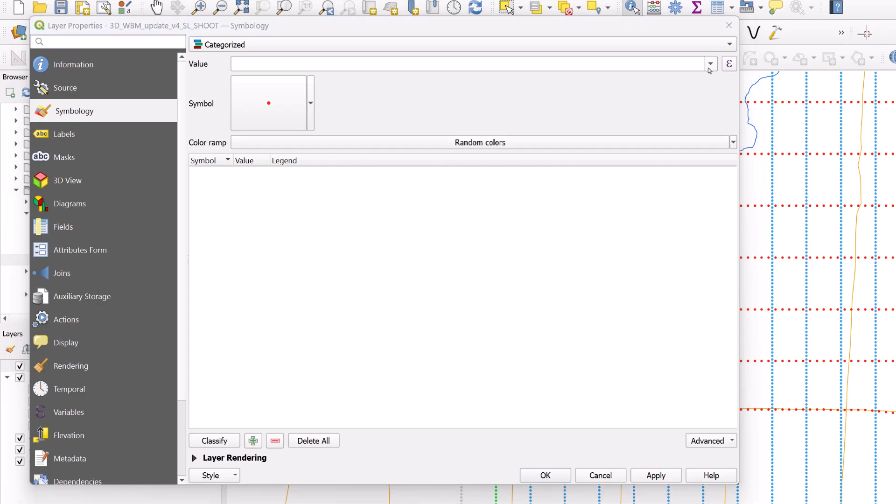
pyautogui.click(709, 70)
pyautogui.click(516, 155)
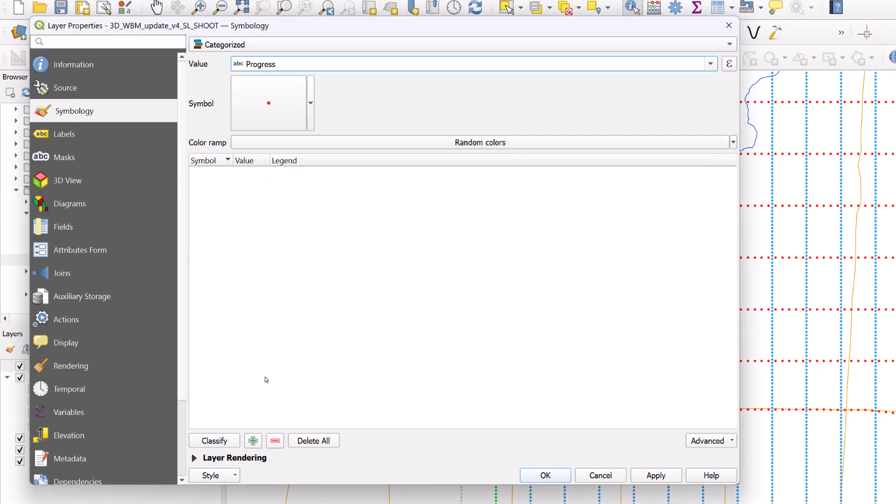
pyautogui.click(222, 441)
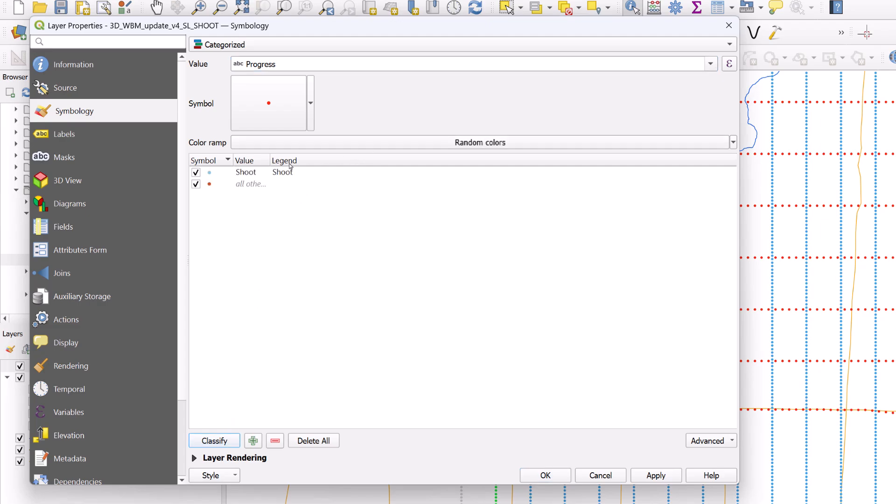
# - Style the Shoot category's marker with the near-black colour #010203 at size 1.2 mm and apply the layer symbology
pyautogui.doubleClick(220, 175)
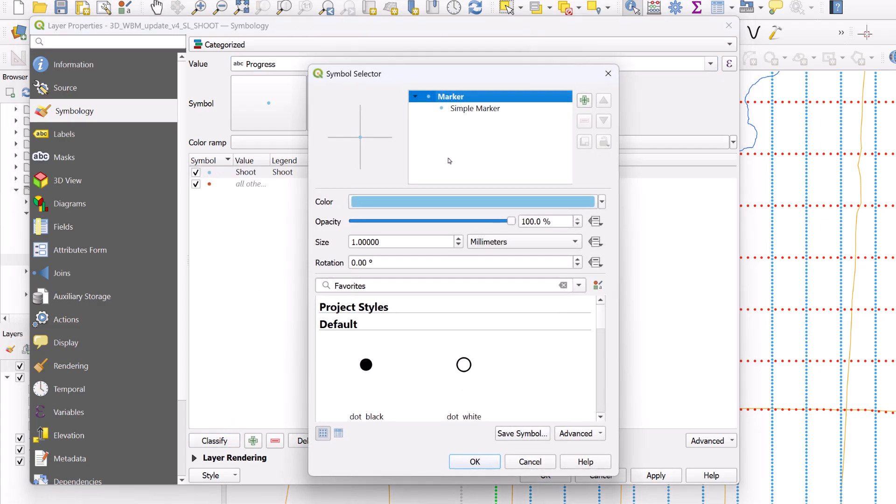
pyautogui.click(478, 211)
pyautogui.moveTo(352, 237); pyautogui.dragTo(410, 297)
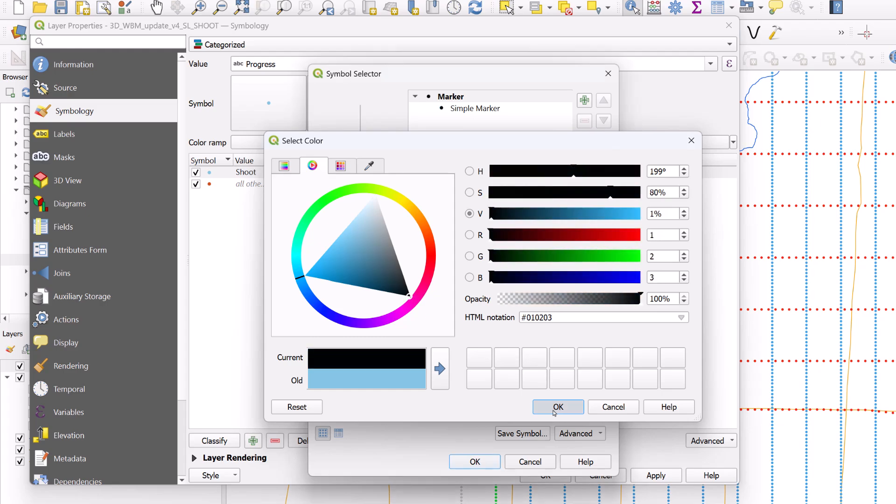
pyautogui.click(560, 407)
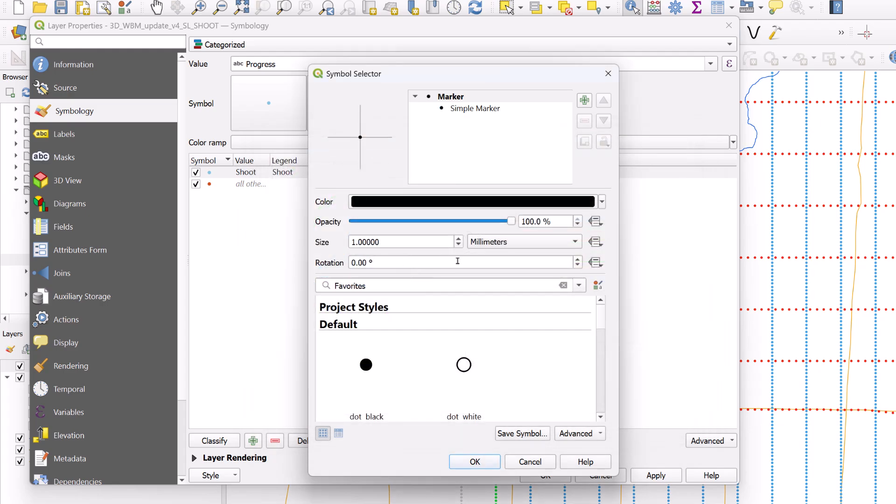
pyautogui.click(459, 239)
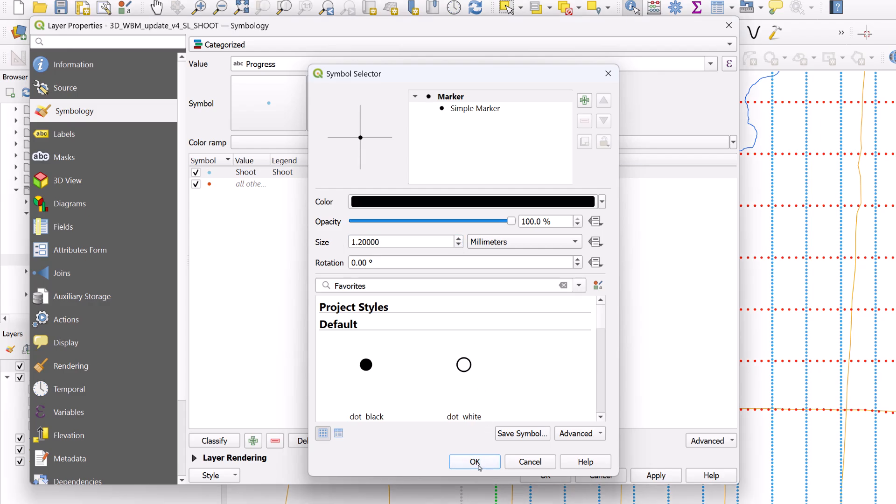
pyautogui.click(478, 464)
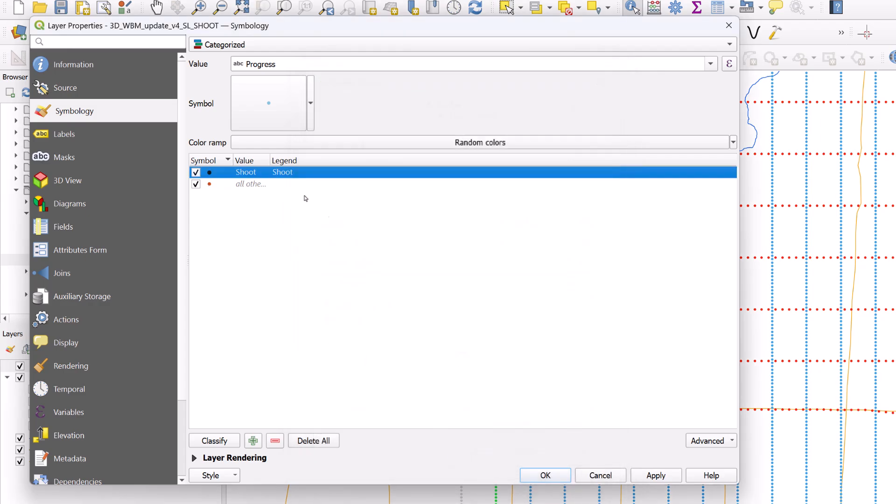
pyautogui.click(653, 476)
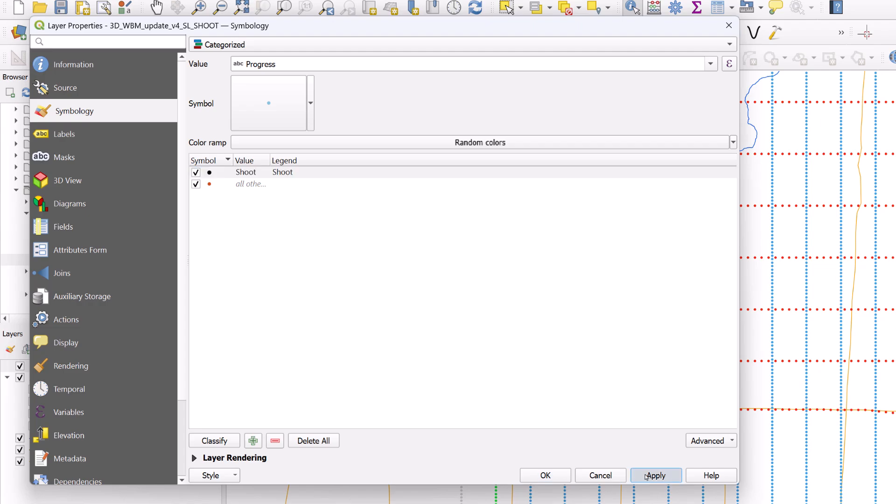
pyautogui.click(543, 475)
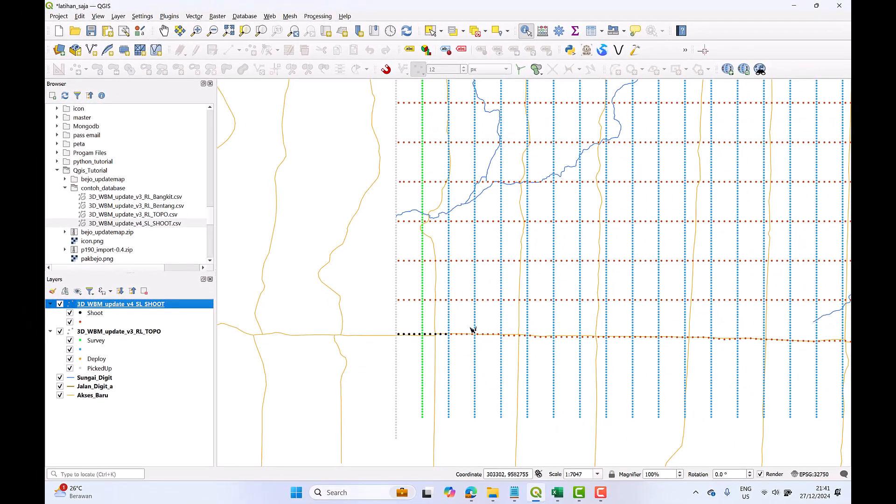
# - Reopen Bejo_UpdateMap and save a Shoot update for line S7, stations 1151 to 1160, to the shoot CSV
pyautogui.scroll(2, 451, 338)
pyautogui.scroll(-2, 452, 338)
pyautogui.scroll(-1, 452, 338)
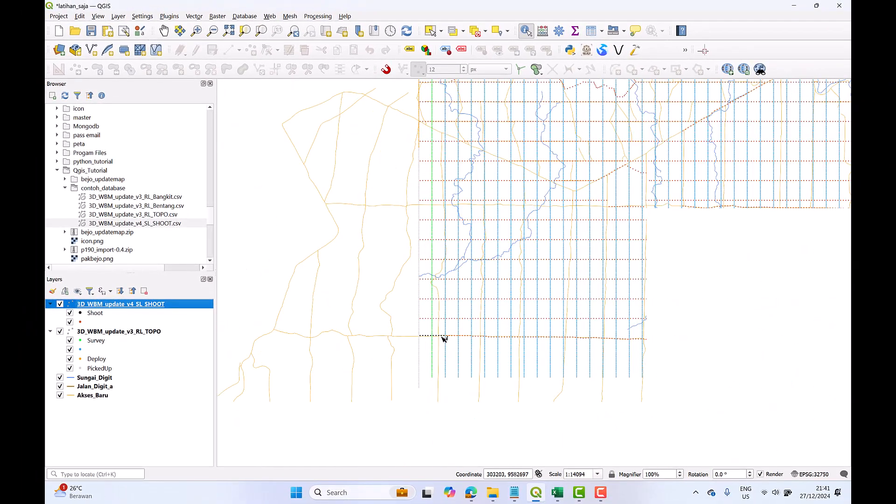
pyautogui.moveTo(460, 336); pyautogui.dragTo(394, 342)
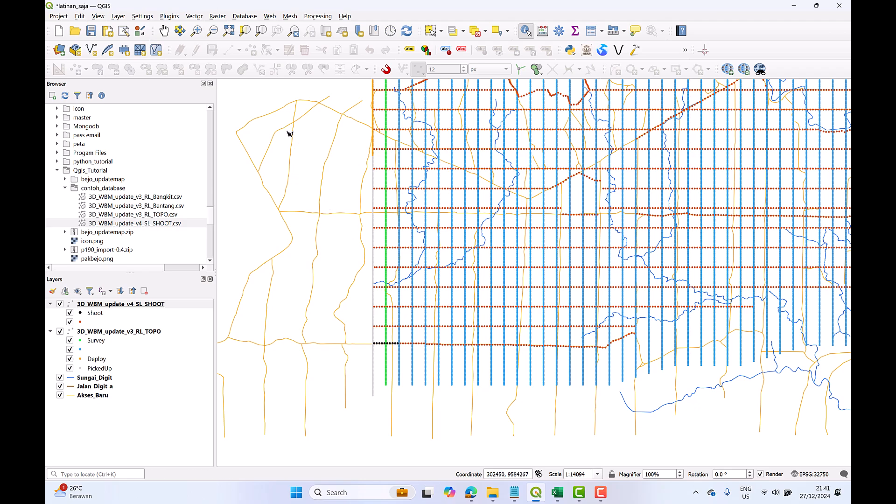
pyautogui.click(170, 16)
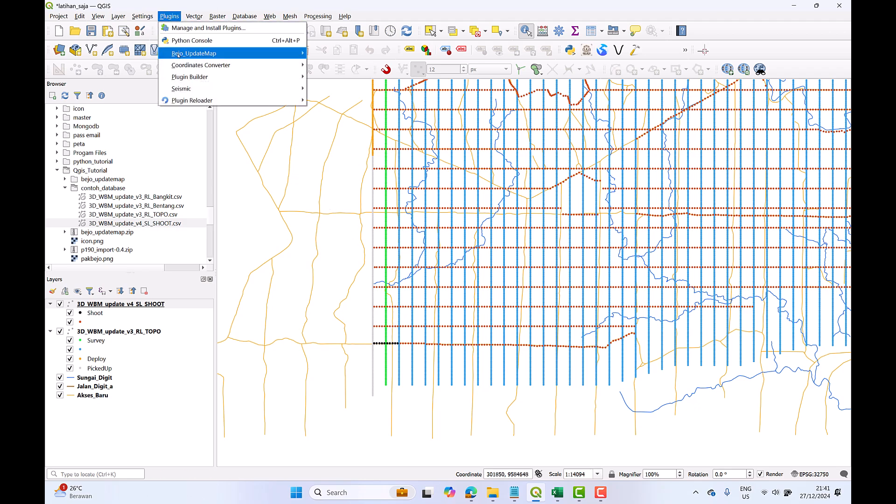
pyautogui.moveTo(178, 55)
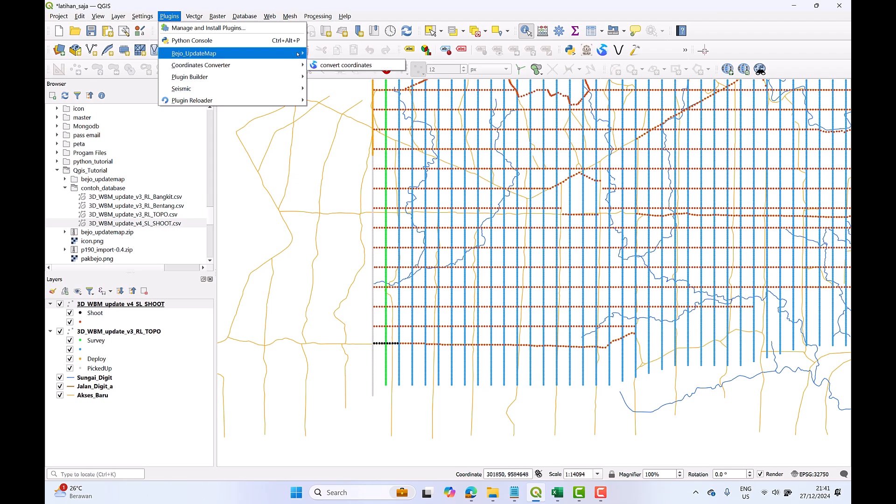
pyautogui.click(340, 53)
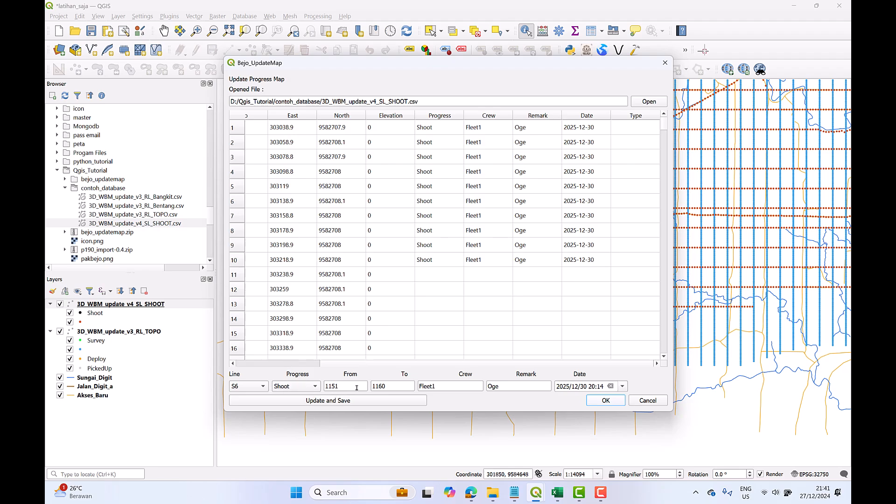
pyautogui.moveTo(387, 388); pyautogui.dragTo(373, 389)
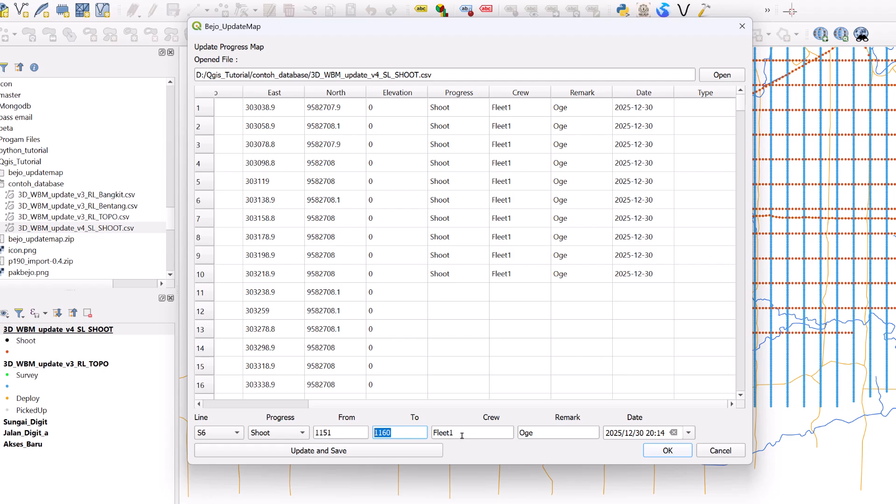
pyautogui.click(540, 436)
pyautogui.click(358, 454)
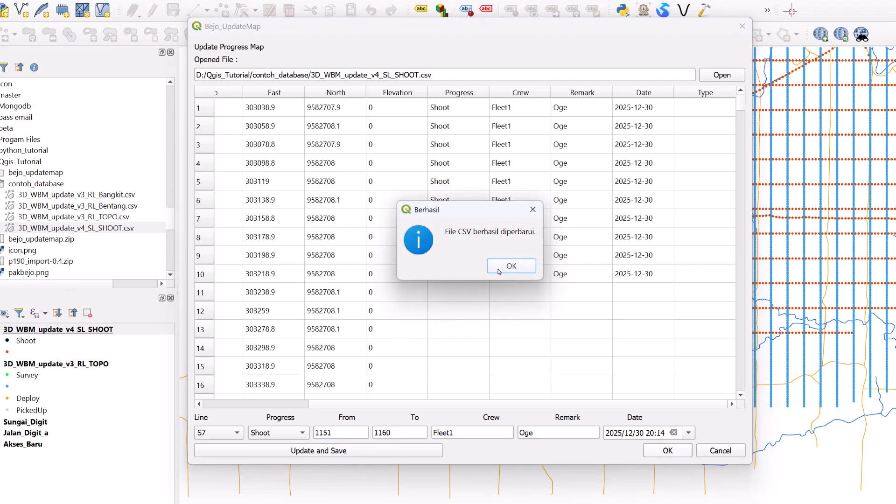
pyautogui.click(499, 272)
# - Save the same Shoot update for lines S8 and S9 to the CSV, and close the plugin to see the map
pyautogui.moveTo(802, 299); pyautogui.dragTo(789, 318)
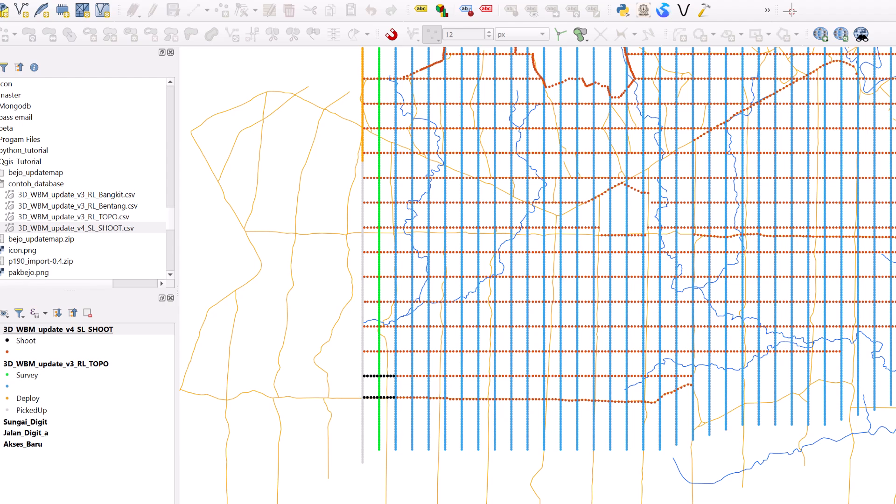
pyautogui.moveTo(584, 503)
pyautogui.click(651, 488)
pyautogui.scroll(-1, 220, 433)
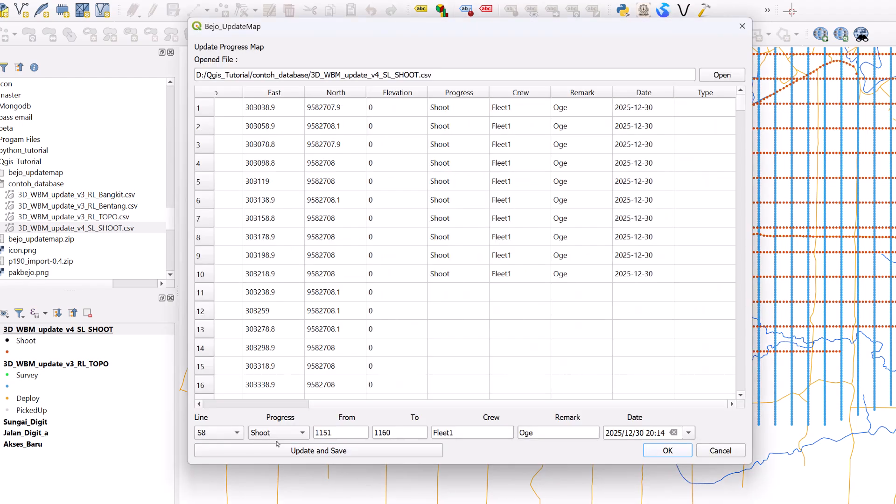
pyautogui.click(340, 451)
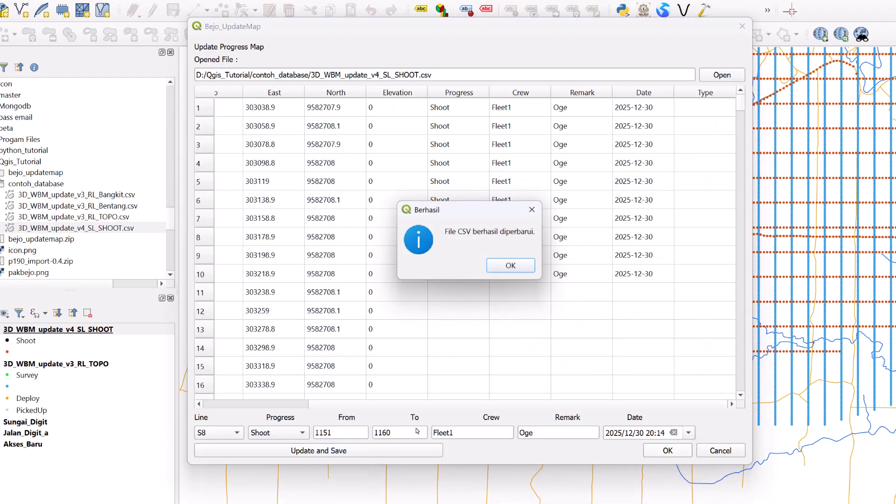
pyautogui.click(511, 269)
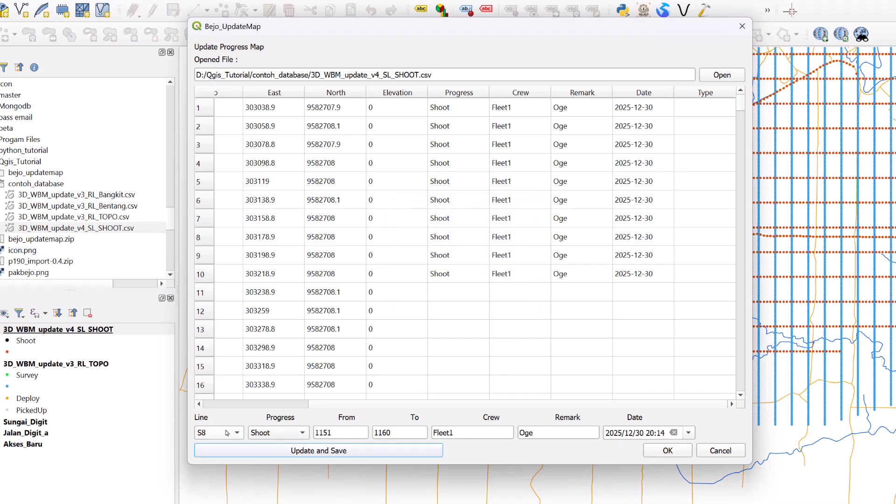
pyautogui.click(261, 451)
pyautogui.click(511, 265)
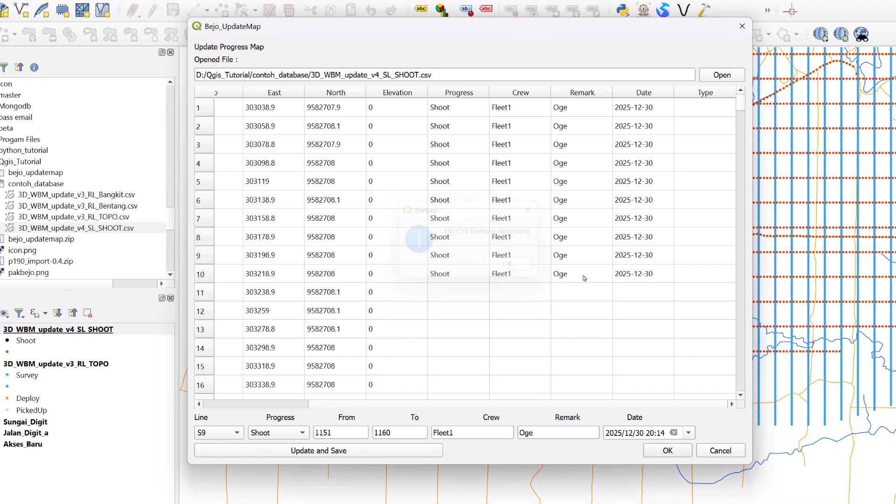
pyautogui.press('Escape')
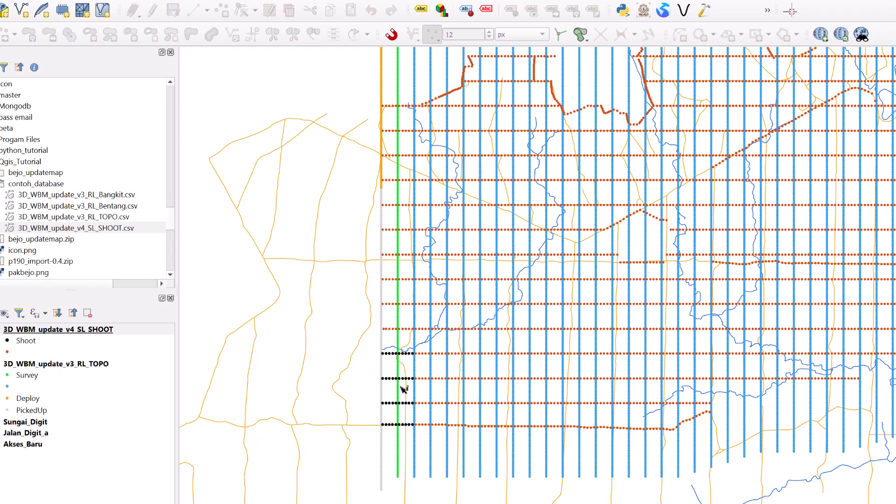
# - Return to the Bejo_UpdateMap form and set the update's crew to Fleet2 and its remark to Yoda
pyautogui.scroll(1, 396, 413)
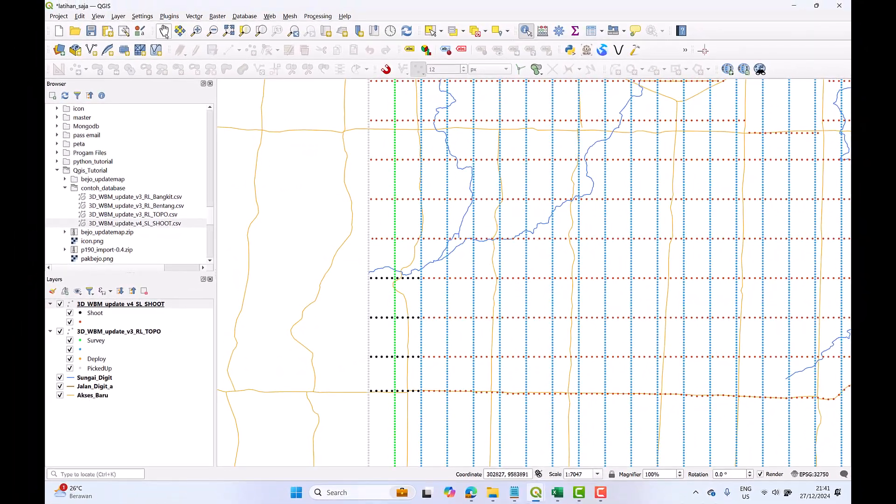
pyautogui.click(165, 34)
pyautogui.moveTo(499, 328); pyautogui.dragTo(478, 296)
pyautogui.moveTo(436, 330); pyautogui.dragTo(429, 380)
pyautogui.moveTo(536, 493)
pyautogui.click(564, 462)
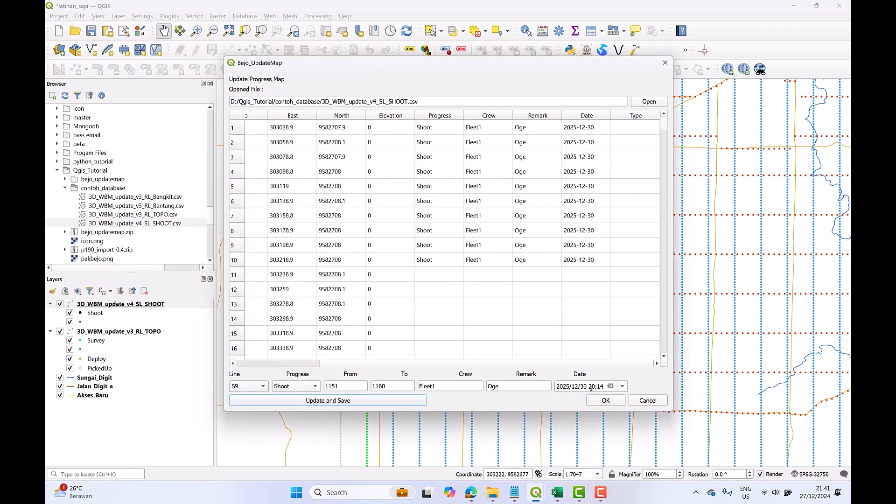
pyautogui.click(622, 387)
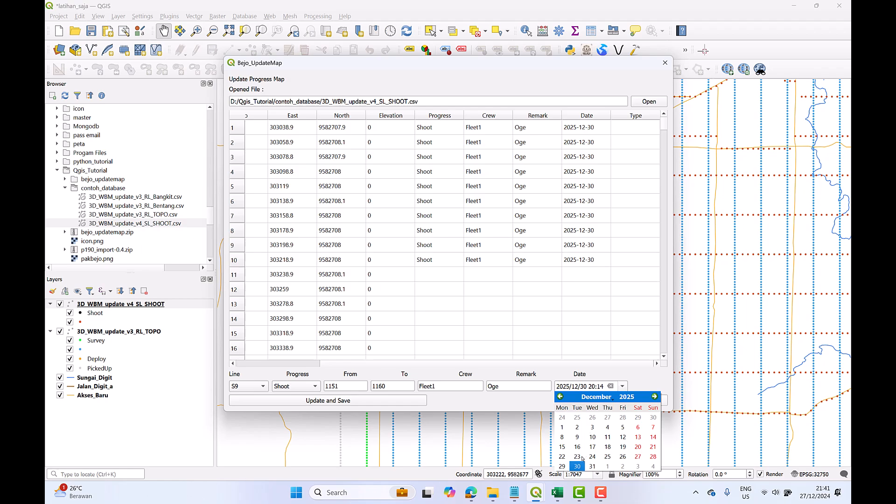
pyautogui.click(434, 387)
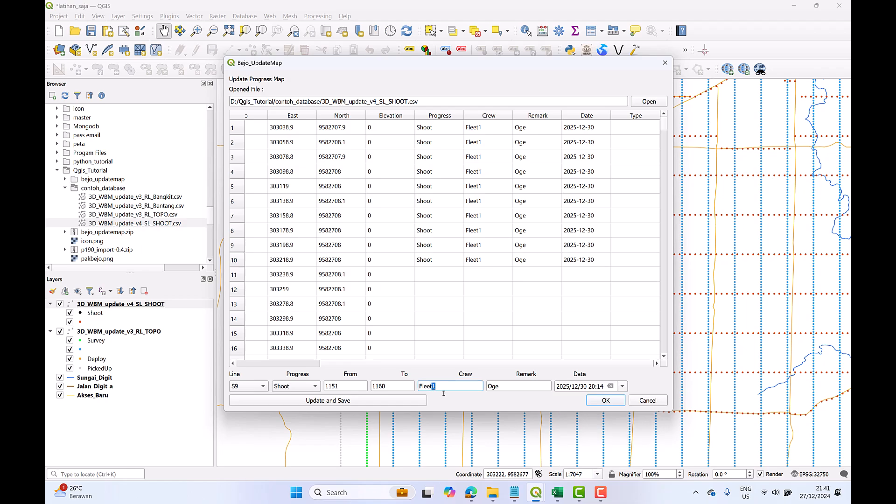
pyautogui.doubleClick(501, 387)
pyautogui.write('da')
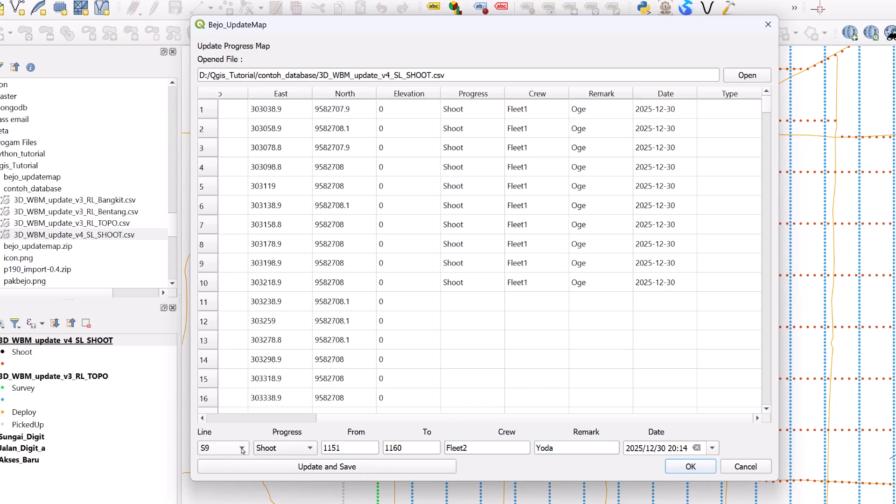
# - Choose line S10 and save its Shoot update for stations 1151 to 1160 to the CSV
pyautogui.click(247, 450)
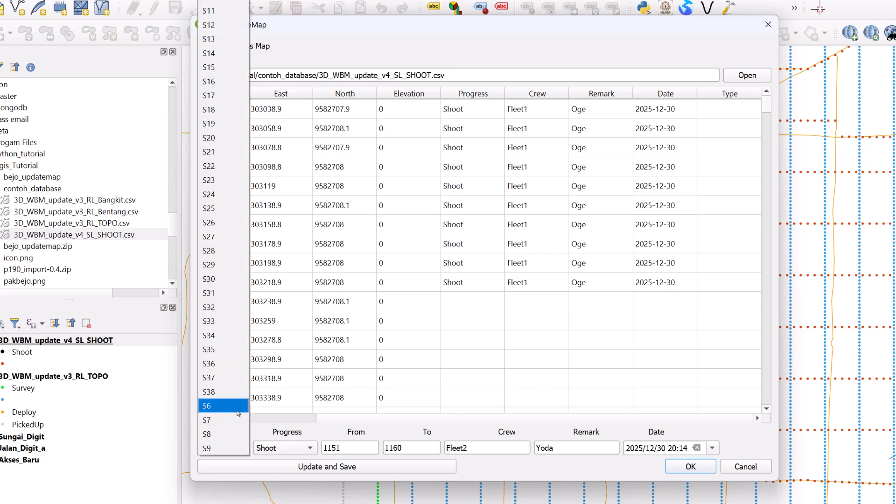
pyautogui.click(227, 9)
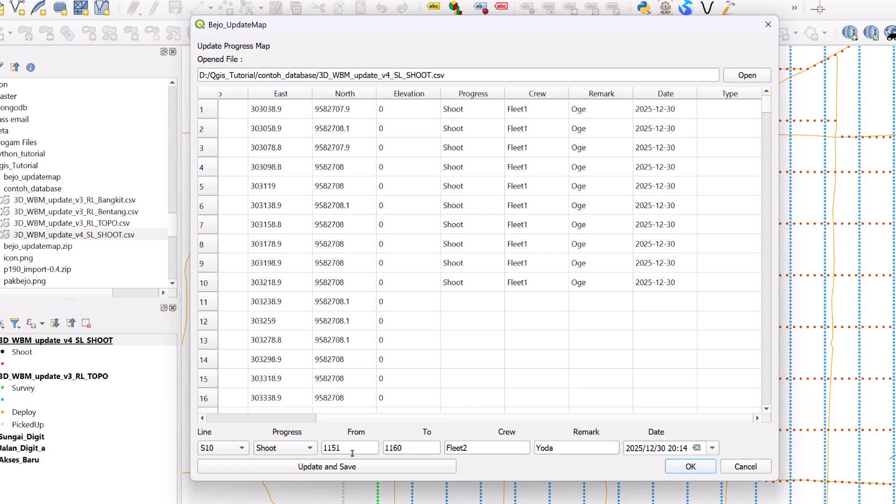
pyautogui.click(382, 469)
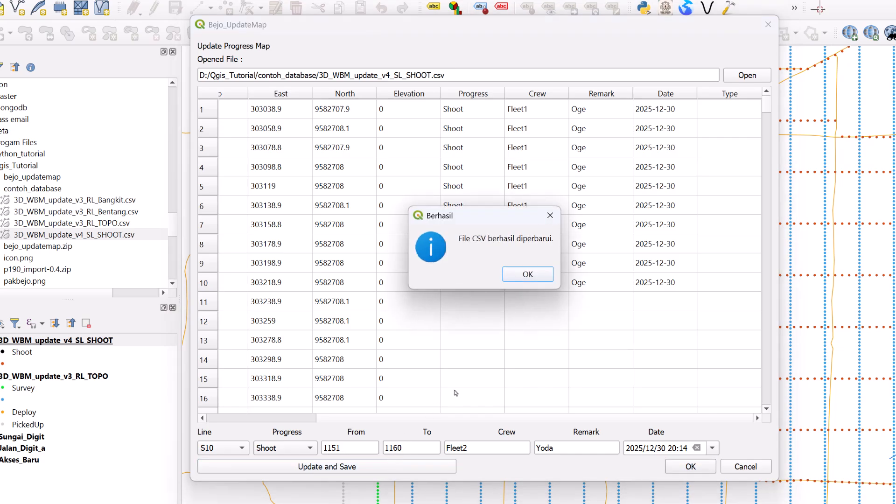
pyautogui.click(526, 276)
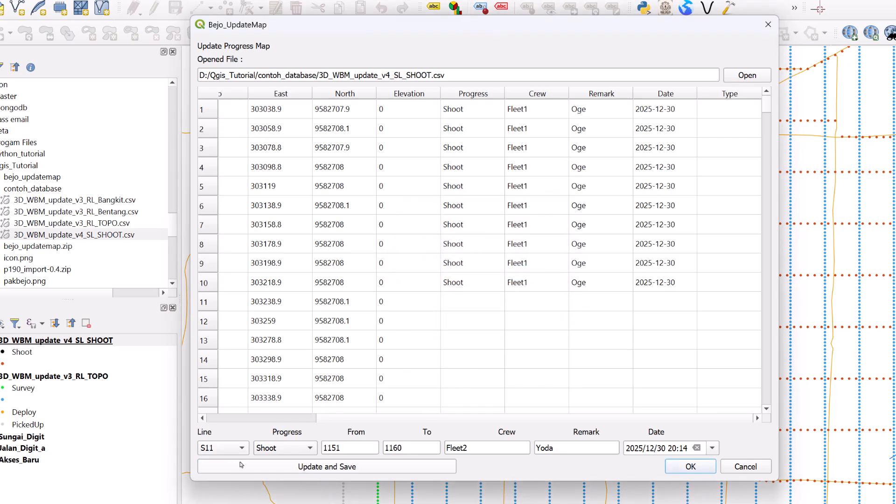
# - Save the same Fleet2 Shoot update for lines S11, S12, S13 and S14 one after another, and close the plugin
pyautogui.click(241, 464)
pyautogui.click(505, 279)
pyautogui.scroll(-1, 229, 452)
pyautogui.click(234, 467)
pyautogui.click(526, 275)
pyautogui.scroll(-1, 224, 449)
pyautogui.click(248, 464)
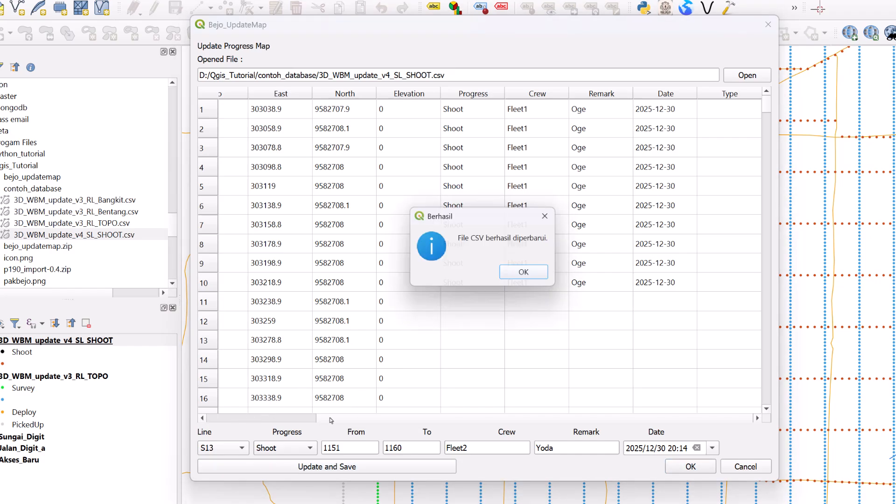
pyautogui.click(508, 275)
pyautogui.click(264, 467)
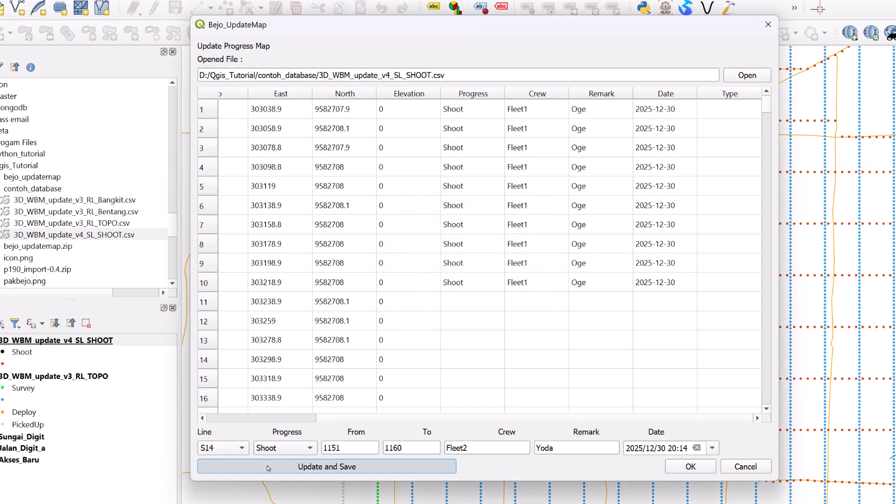
pyautogui.click(537, 271)
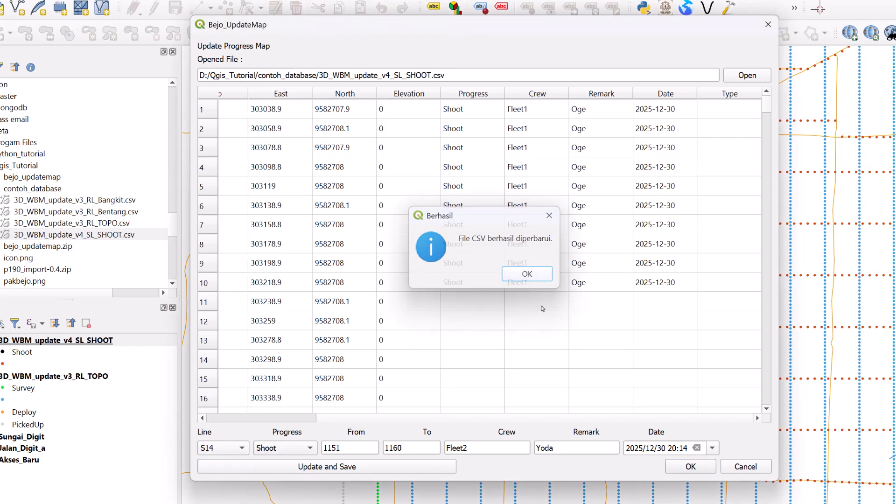
pyautogui.click(685, 467)
# - Examine the Shoot points of the updated lines on the map, both in overview and close up
pyautogui.moveTo(548, 335); pyautogui.dragTo(547, 409)
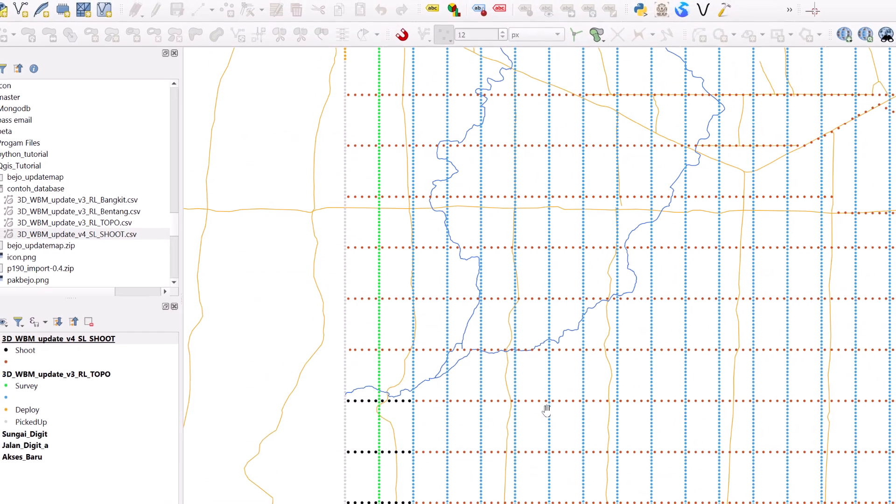
pyautogui.scroll(2, 547, 409)
pyautogui.scroll(-2, 546, 409)
pyautogui.moveTo(485, 358); pyautogui.dragTo(413, 356)
pyautogui.scroll(-1, 412, 356)
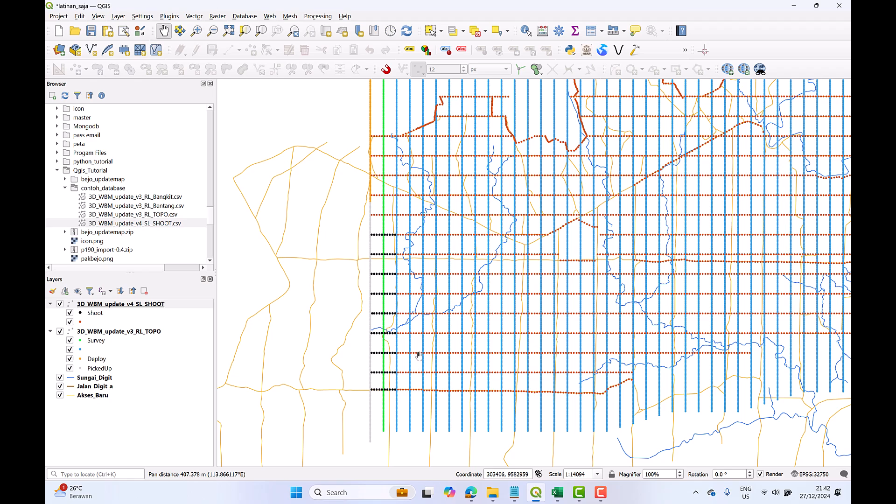
pyautogui.scroll(-1, 420, 356)
pyautogui.scroll(2, 406, 348)
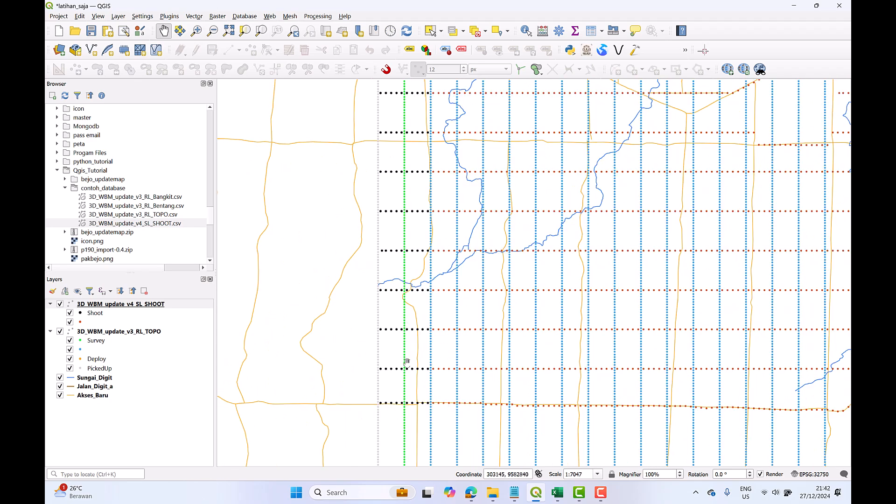
pyautogui.scroll(-1, 434, 312)
pyautogui.moveTo(432, 310); pyautogui.dragTo(405, 332)
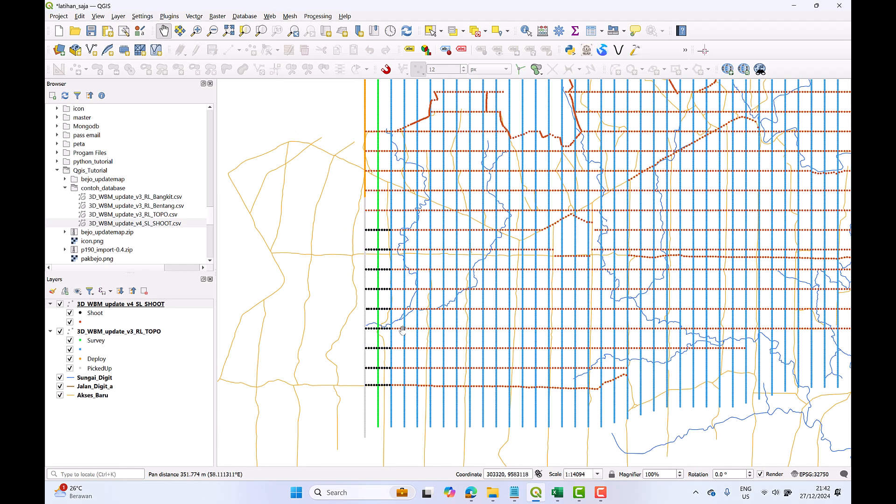
pyautogui.scroll(1, 392, 345)
pyautogui.scroll(-1, 392, 344)
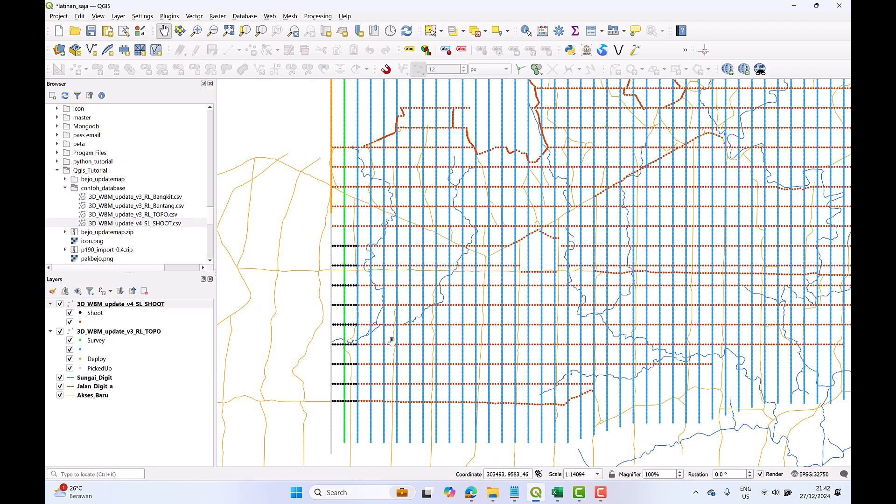
pyautogui.scroll(-1, 393, 338)
pyautogui.scroll(1, 379, 332)
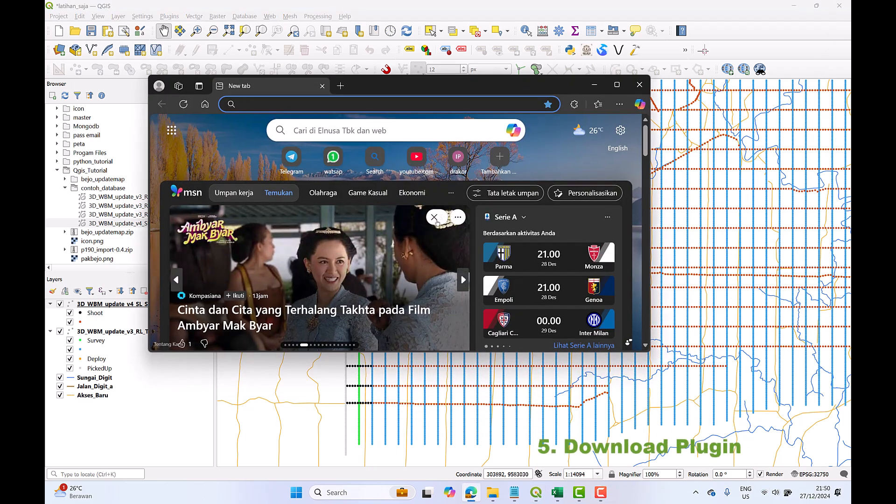
# - Switch to the Edge browser, search the web for github and open the GitHub site
pyautogui.click(617, 85)
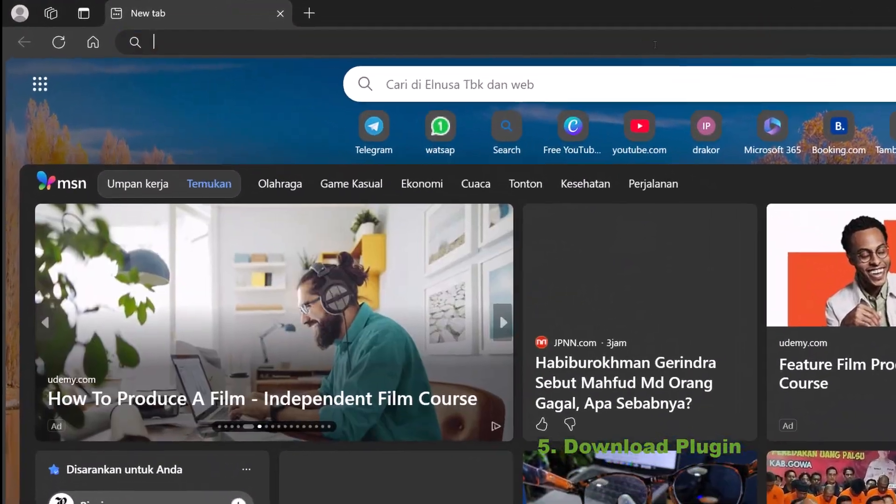
pyautogui.click(501, 32)
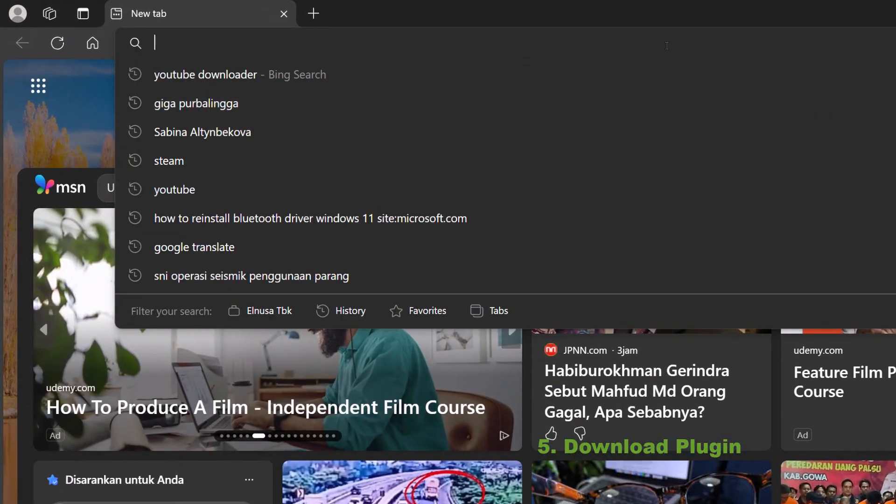
pyautogui.write('github')
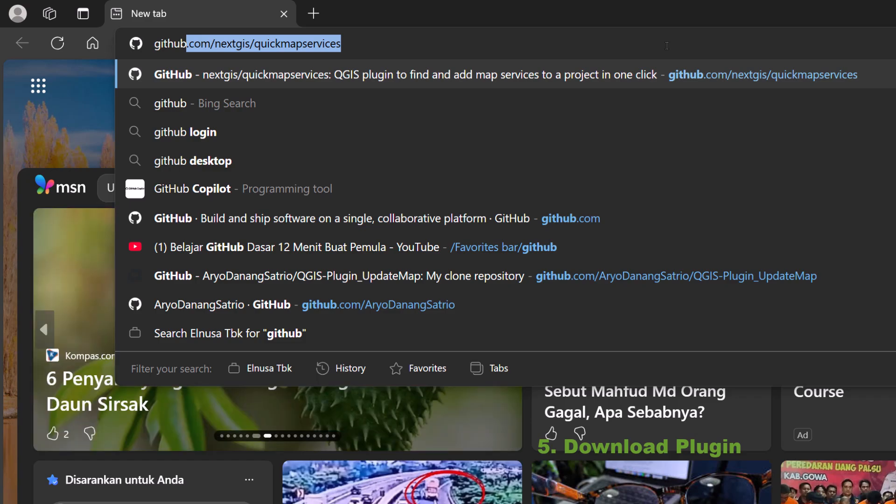
pyautogui.press('BackSpace')
pyautogui.press('Return')
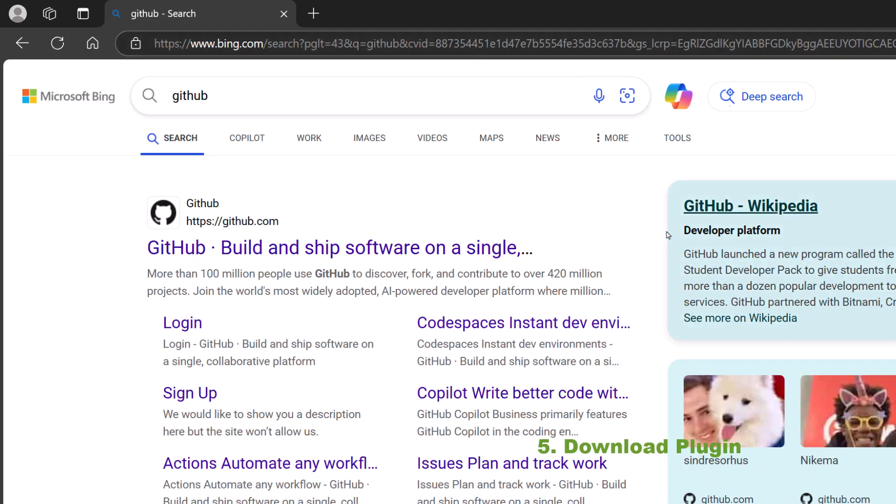
pyautogui.click(384, 250)
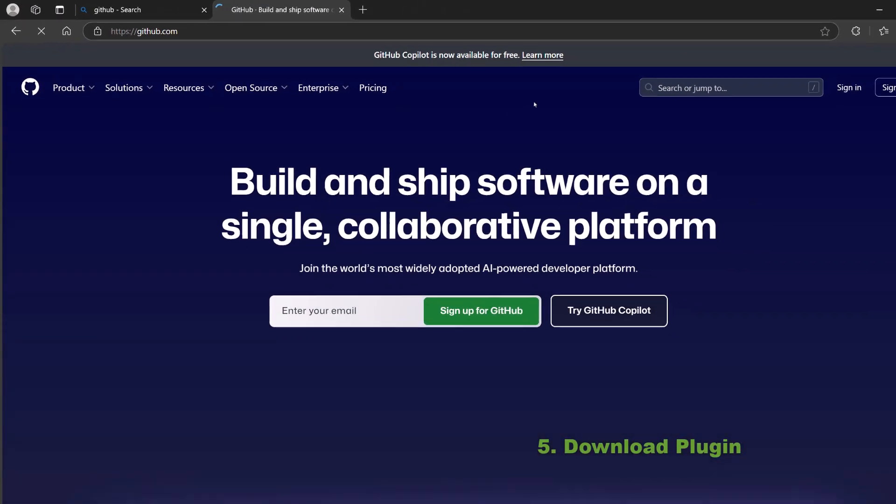
# - Search GitHub for updatemap and open the QGIS-Plugin_UpdateMap repository
pyautogui.click(698, 86)
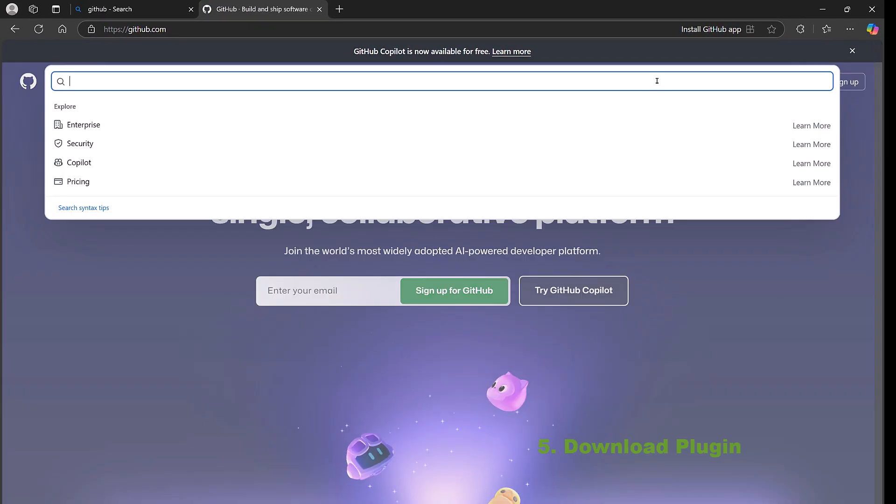
pyautogui.write('update')
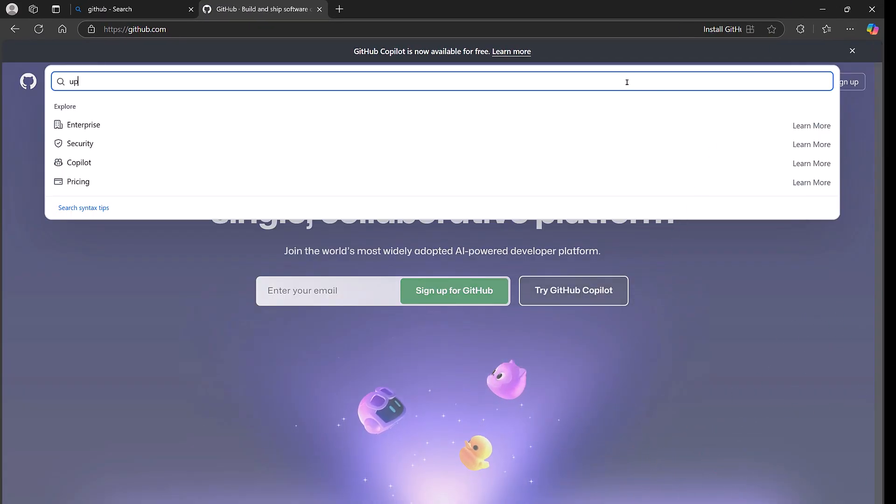
pyautogui.write('map')
pyautogui.press('Return')
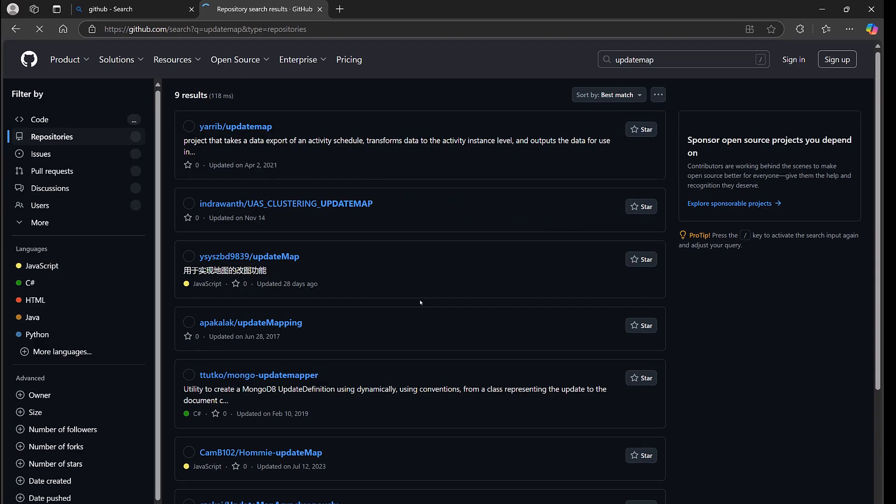
pyautogui.scroll(-3, 613, 239)
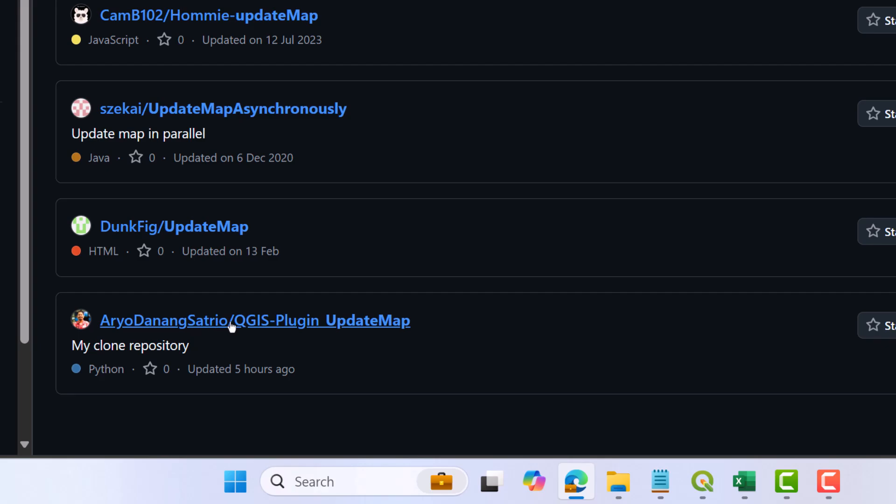
pyautogui.click(356, 319)
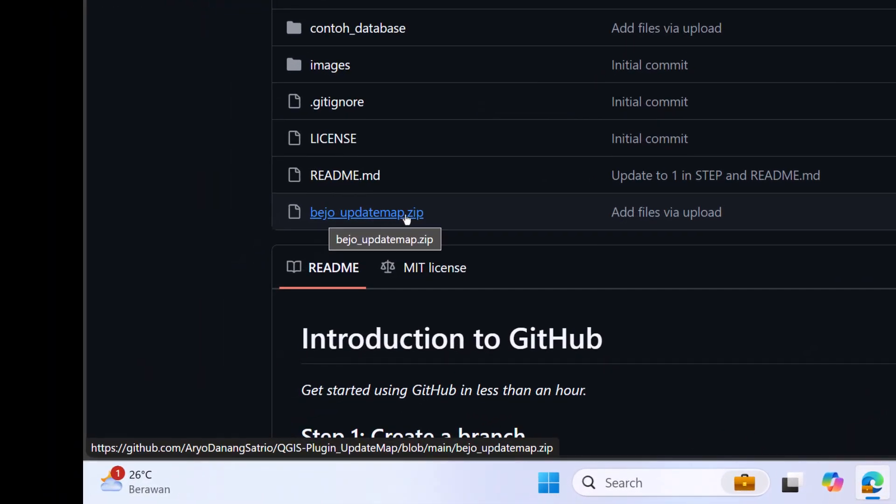
# - Download bejo_updatemap.zip from the repository, saving it as bejo_updatemap in the Video_Youtube\QGIS folder on drive J
pyautogui.click(406, 213)
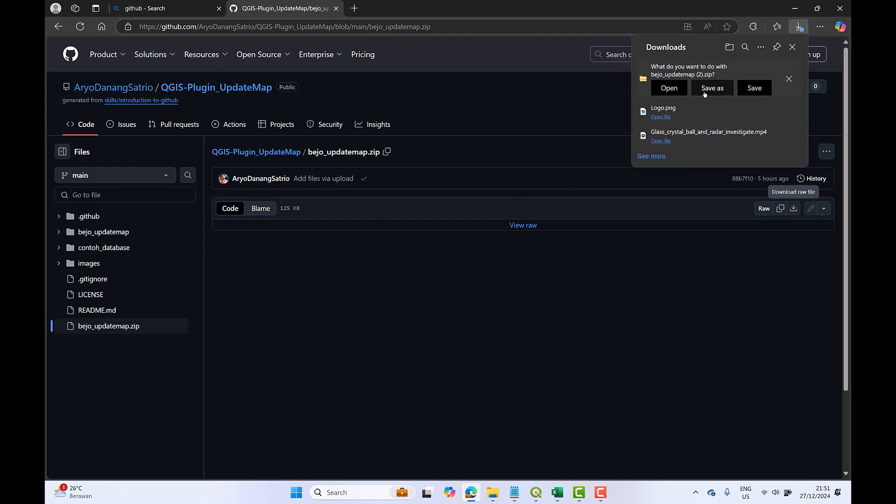
pyautogui.click(705, 89)
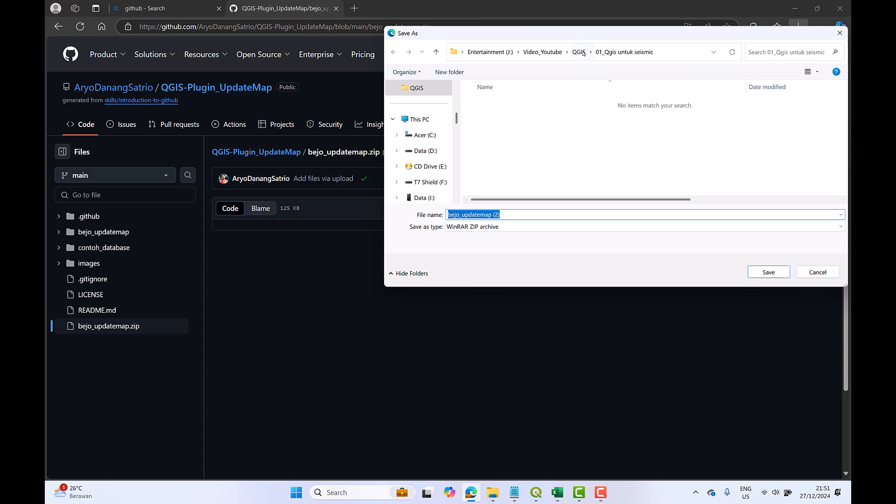
pyautogui.hotkey('alt', 'Up')
pyautogui.moveTo(494, 232); pyautogui.dragTo(534, 228)
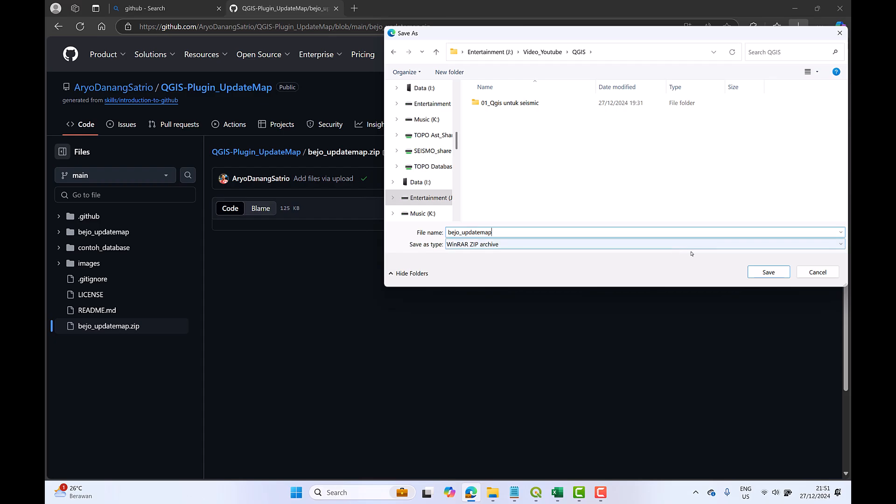
pyautogui.click(769, 272)
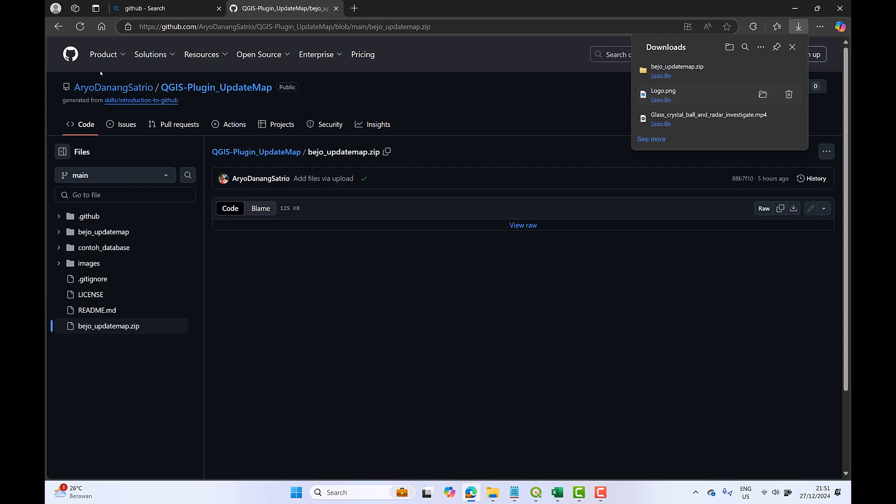
# - Go back to the repository's main page, view the sample CSV files in its contoh_database folder and minimize the browser
pyautogui.click(59, 27)
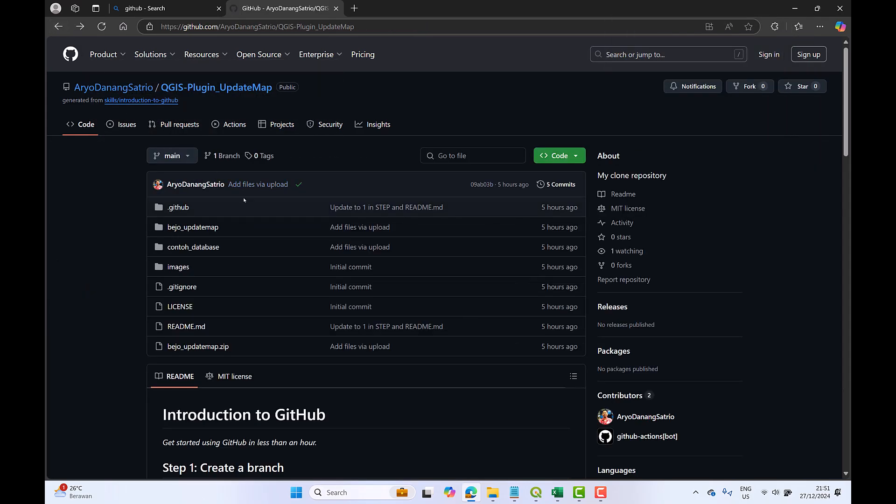
pyautogui.click(215, 248)
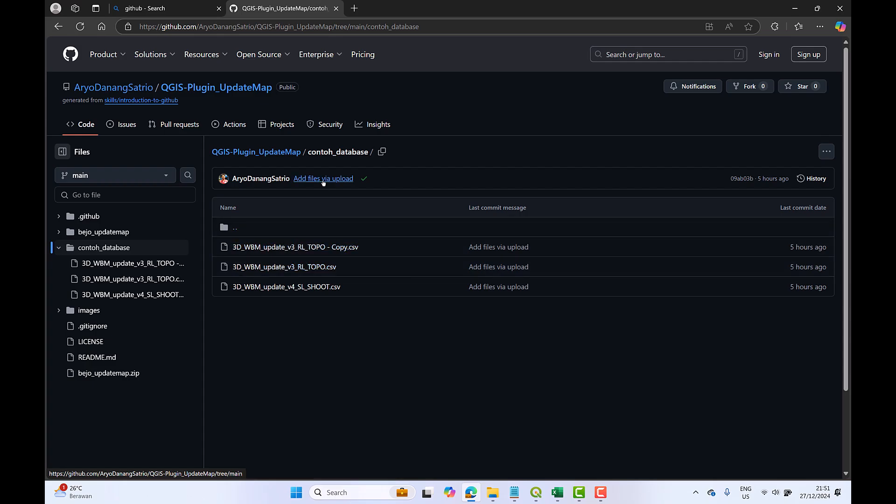
pyautogui.click(792, 8)
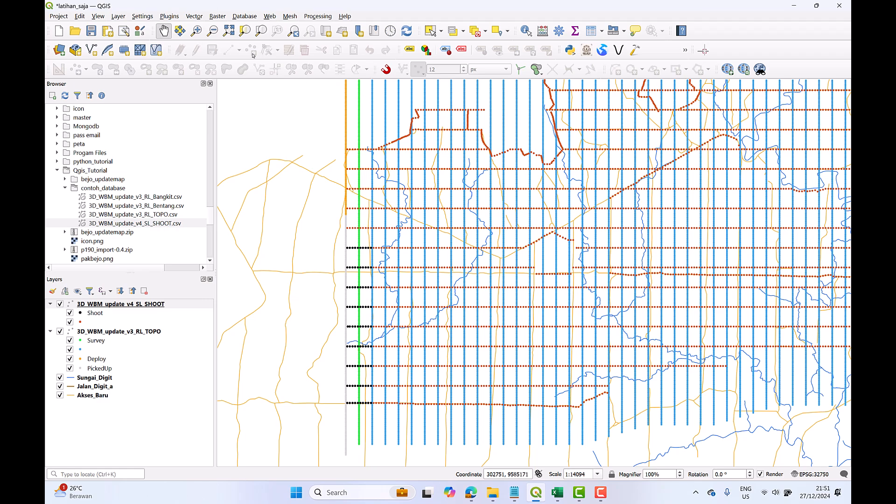
# - Open the QGIS plugin manager for installing from a ZIP file and highlight the bejo_updatemap.zip path
pyautogui.click(169, 16)
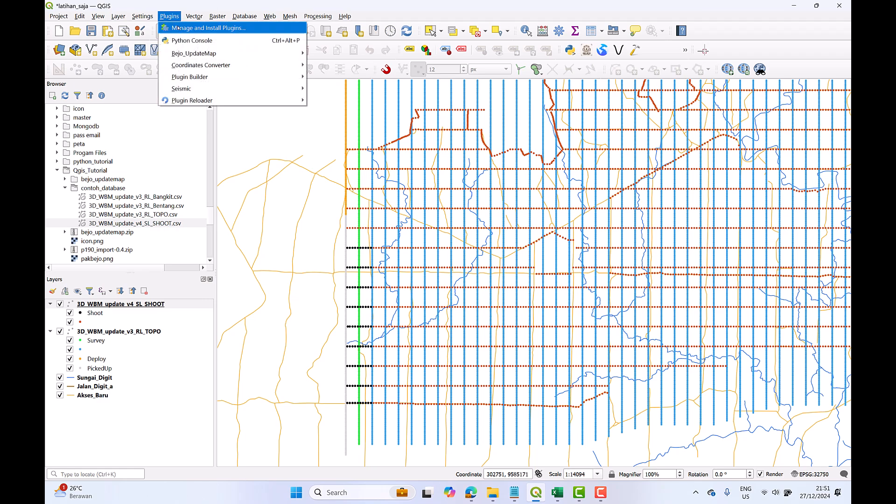
pyautogui.click(177, 28)
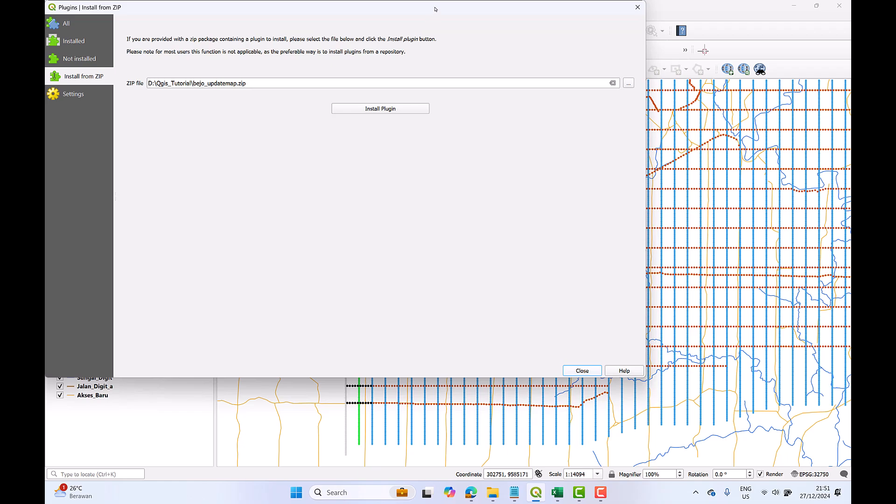
pyautogui.moveTo(435, 9); pyautogui.dragTo(543, 81)
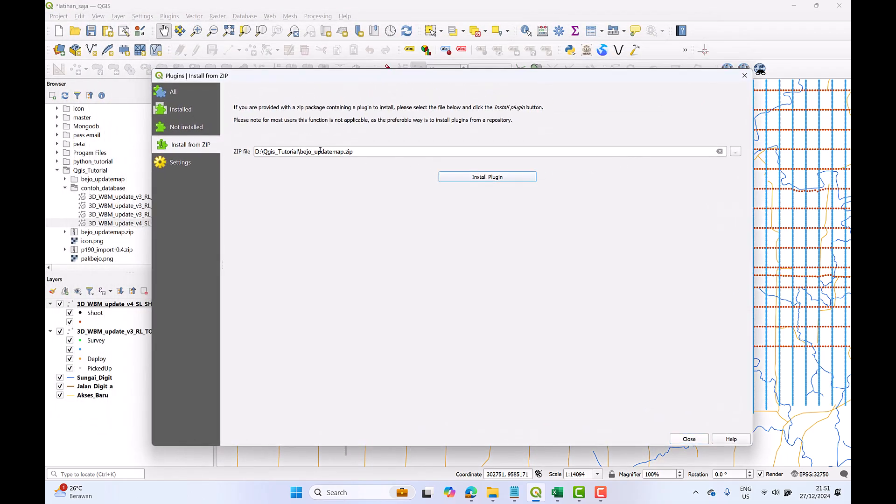
pyautogui.moveTo(294, 152); pyautogui.dragTo(356, 157)
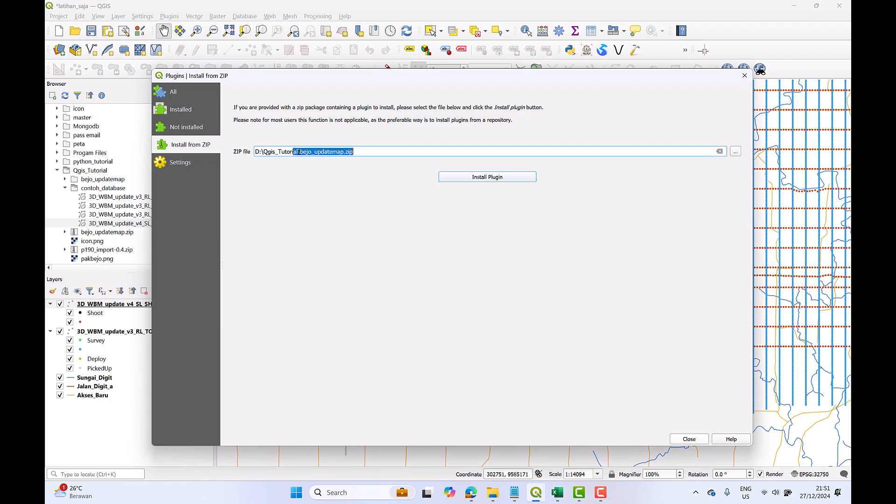
# - View the details of Bejo_UpdateMap among the installed plugins and close the plugin manager
pyautogui.click(182, 93)
pyautogui.click(182, 110)
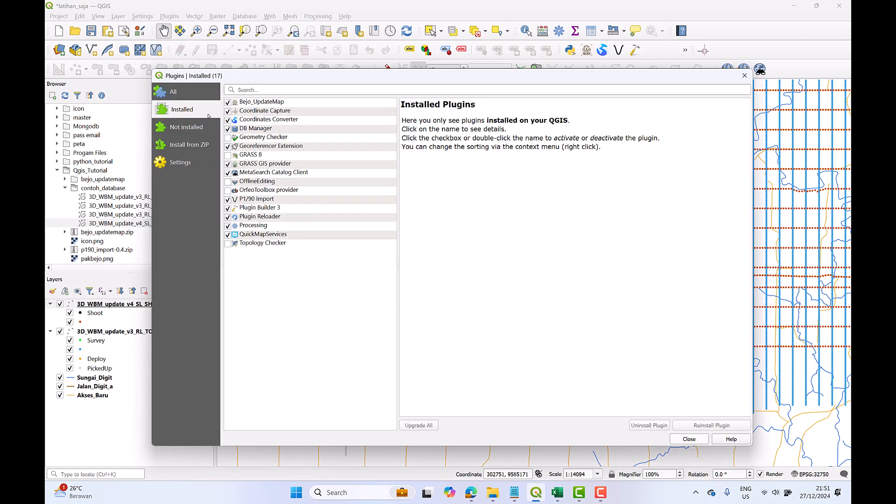
pyautogui.click(271, 103)
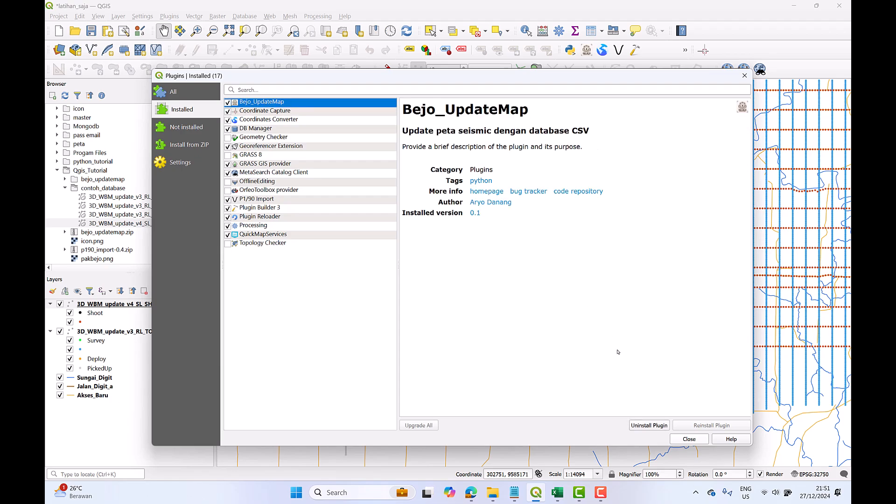
pyautogui.click(689, 439)
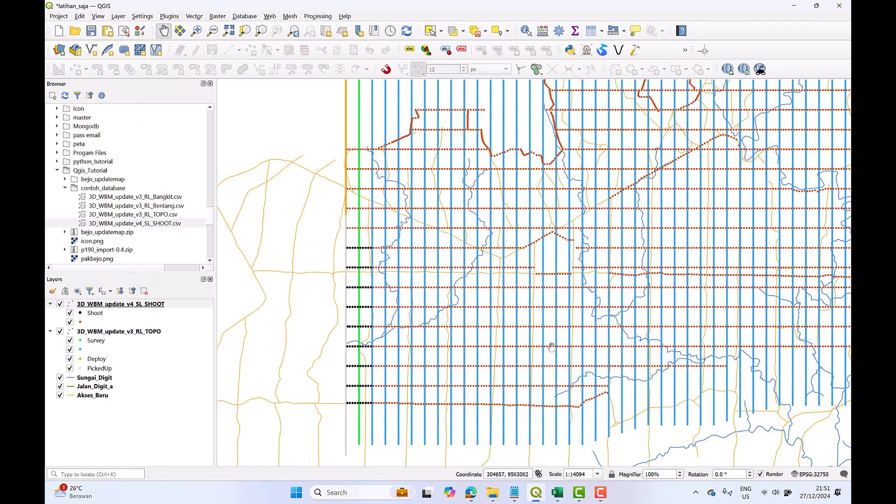
# - Collapse the Qgis_Tutorial folder and expand the Line_name folder inside the SHP folder to list its shapefiles
pyautogui.scroll(-1, 456, 250)
pyautogui.moveTo(472, 240); pyautogui.dragTo(332, 299)
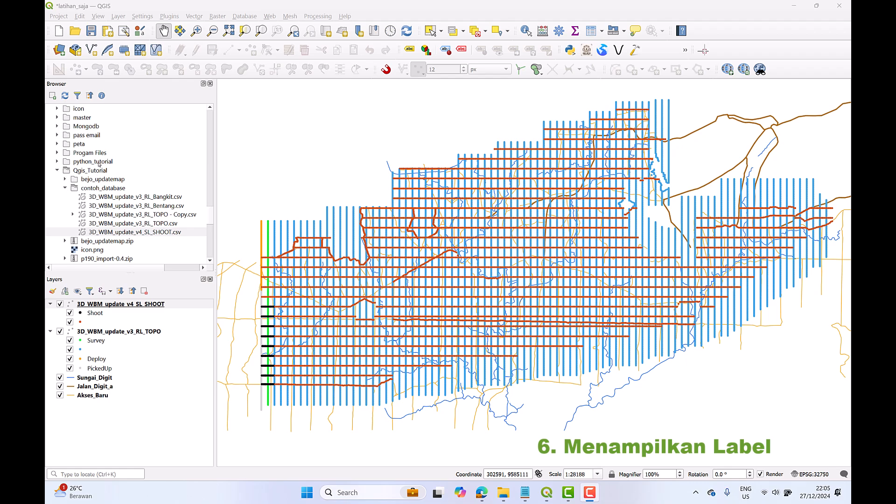
pyautogui.click(57, 170)
pyautogui.scroll(5, 72, 173)
pyautogui.scroll(-5, 72, 174)
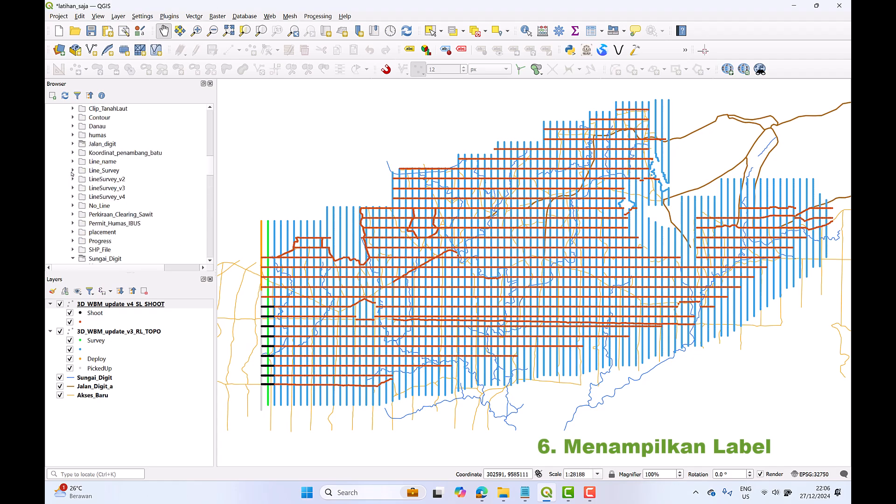
pyautogui.scroll(-3, 73, 179)
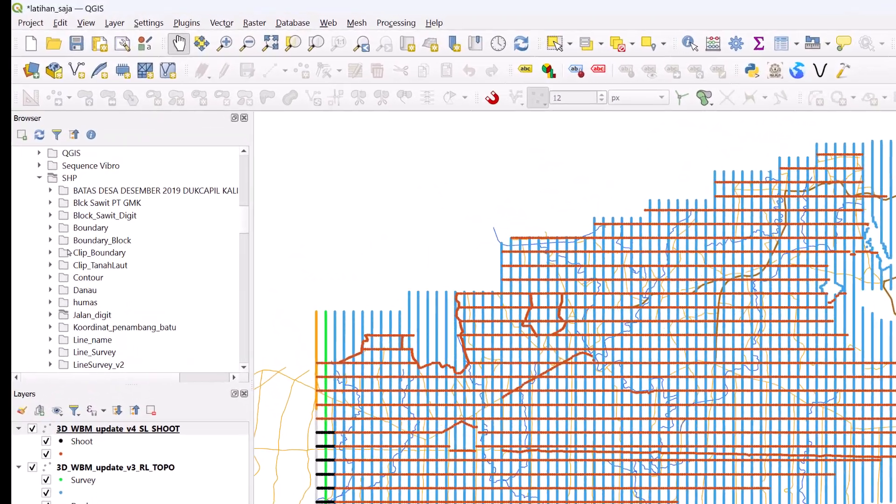
pyautogui.scroll(-2, 69, 253)
pyautogui.click(49, 293)
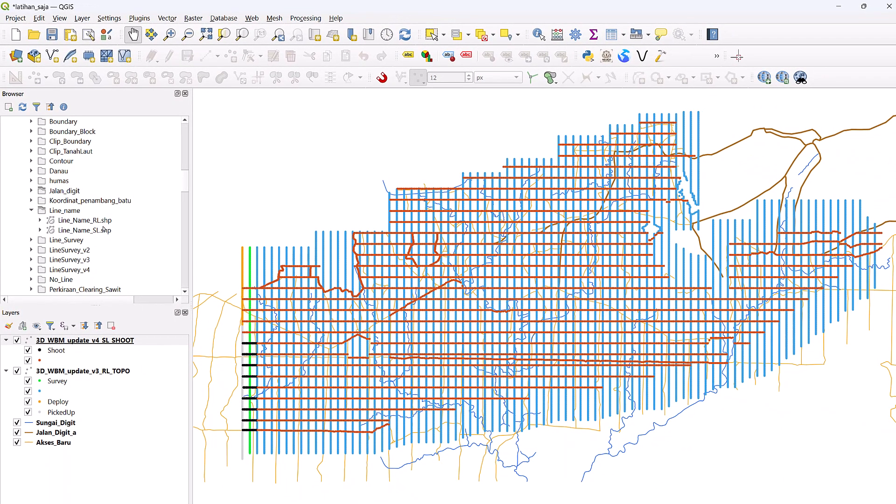
# - Add Line_Name_SL.shp and Line_Name_RL.shp as layers above the SHOOT layer and inspect their points at the line ends
pyautogui.moveTo(98, 231); pyautogui.dragTo(94, 346)
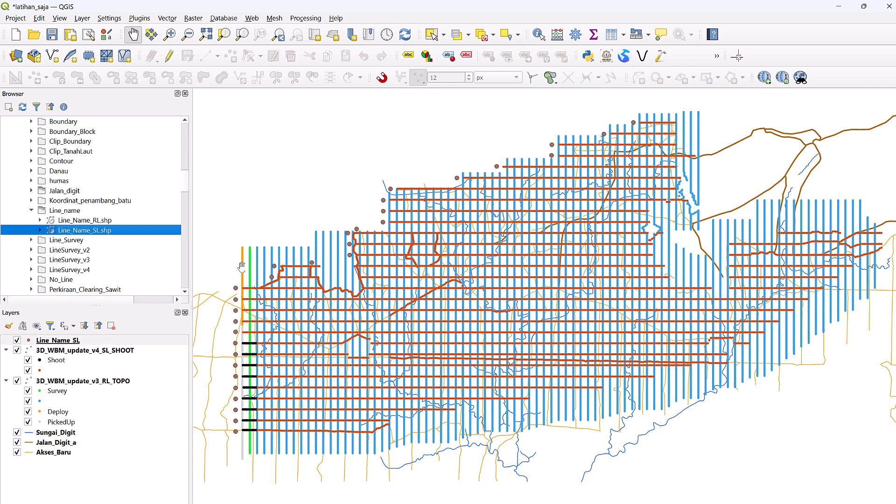
pyautogui.moveTo(106, 222); pyautogui.dragTo(92, 346)
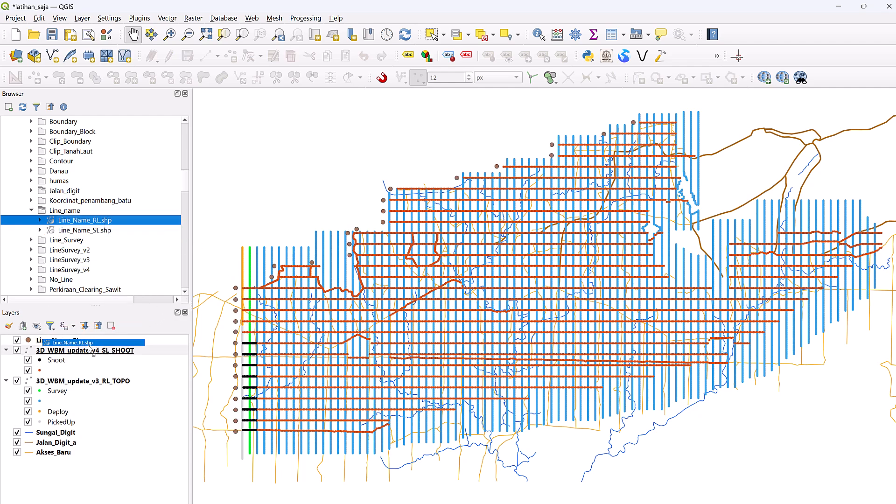
pyautogui.moveTo(323, 295)
pyautogui.mouseDown()
pyautogui.moveTo(368, 316)
pyautogui.moveTo(339, 336)
pyautogui.moveTo(315, 328)
pyautogui.mouseUp()
pyautogui.moveTo(226, 351); pyautogui.dragTo(265, 336)
pyautogui.scroll(4, 265, 335)
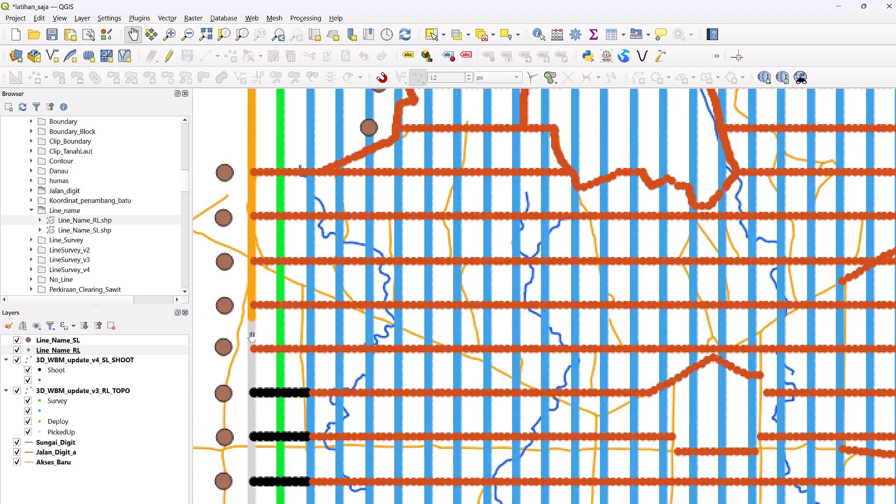
pyautogui.scroll(-2, 259, 350)
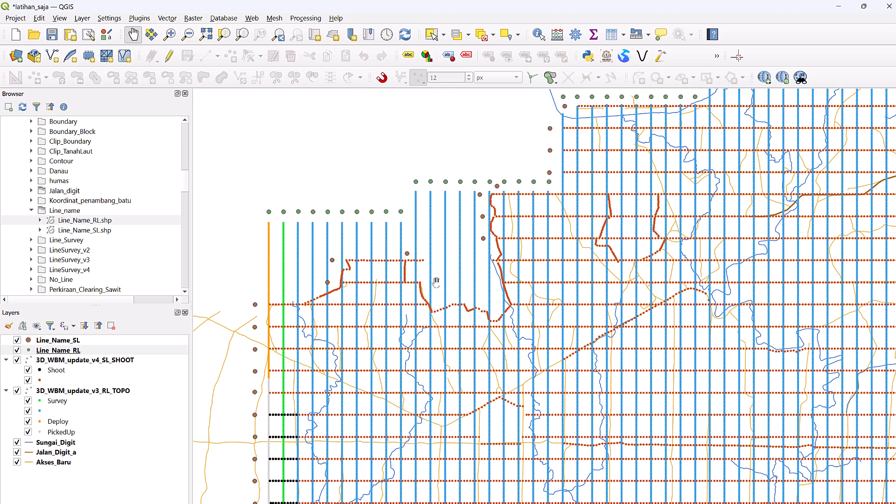
pyautogui.moveTo(435, 283); pyautogui.dragTo(373, 335)
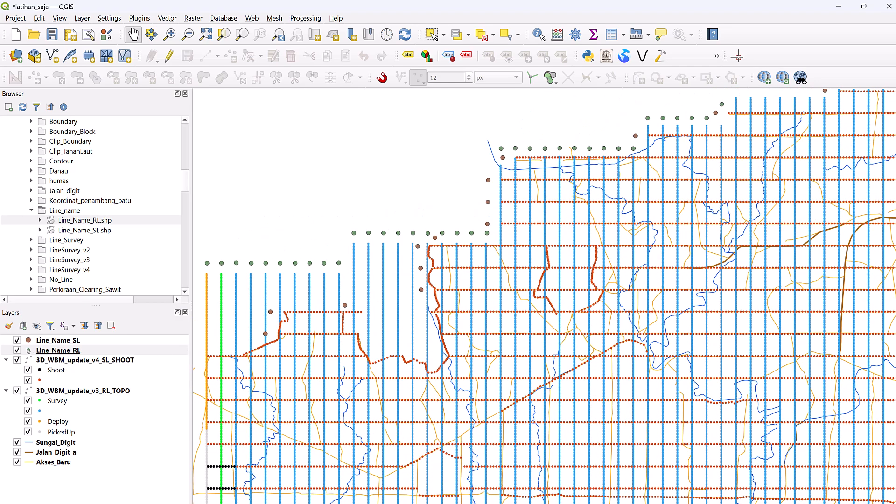
pyautogui.click(29, 350)
pyautogui.doubleClick(32, 351)
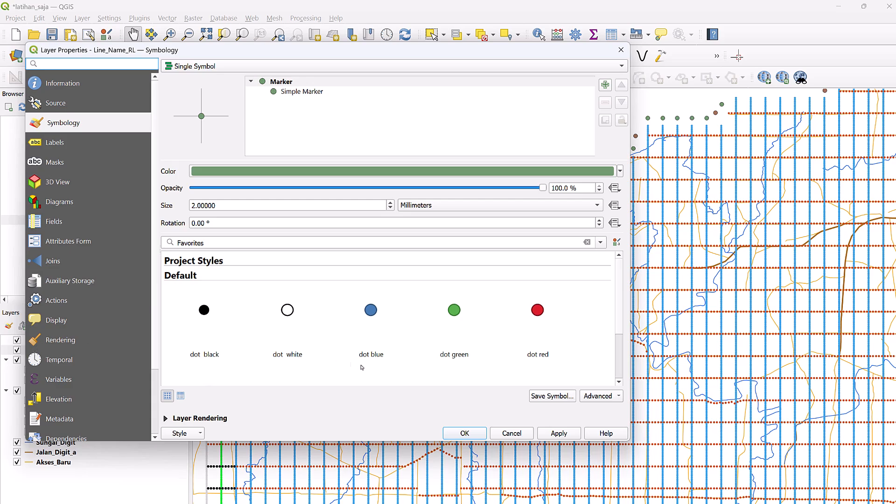
pyautogui.click(511, 433)
pyautogui.moveTo(347, 353); pyautogui.dragTo(446, 334)
pyautogui.moveTo(308, 345); pyautogui.dragTo(323, 281)
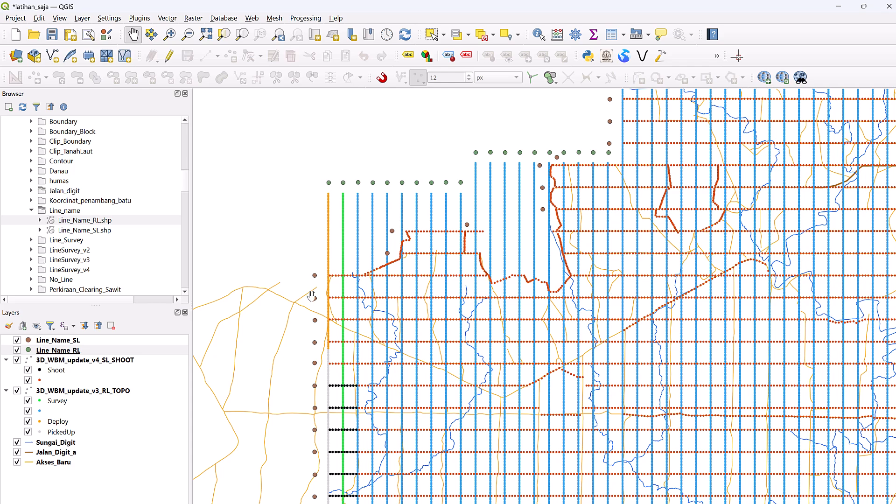
# - Open the attribute table of Line_Name_RL, examine the line names in its name field, and close the table
pyautogui.rightClick(72, 350)
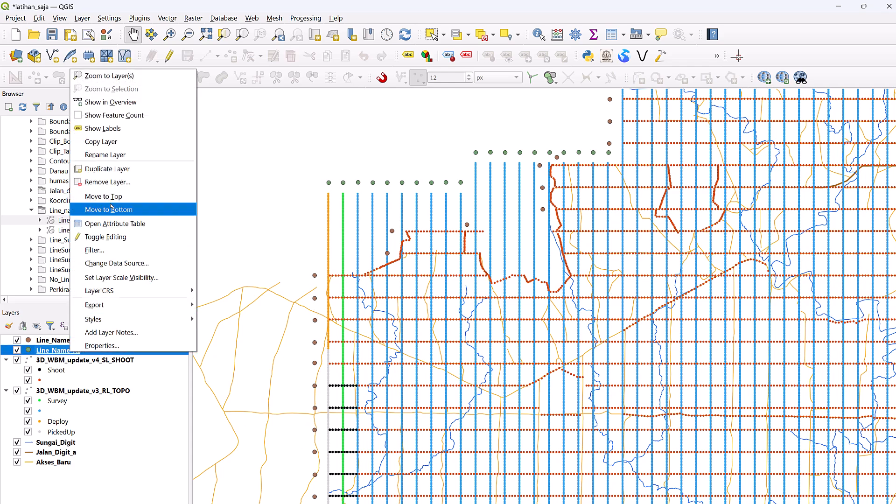
pyautogui.click(110, 225)
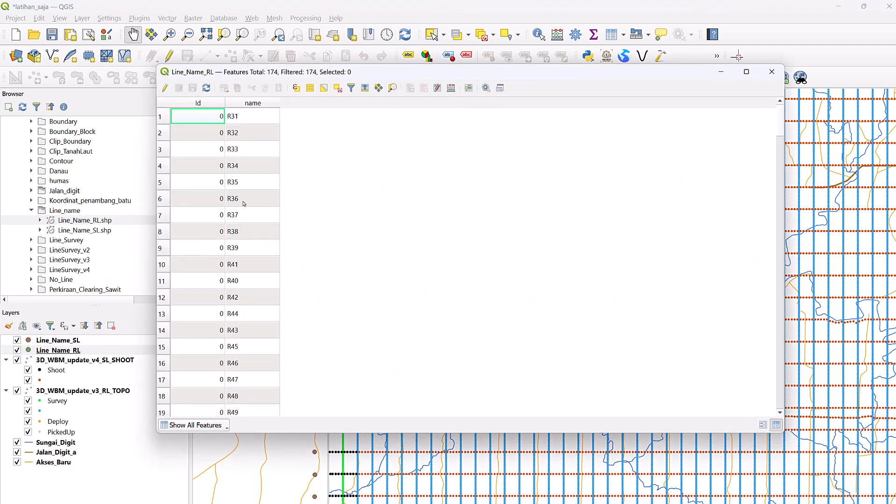
pyautogui.click(247, 119)
pyautogui.click(248, 139)
pyautogui.click(247, 153)
pyautogui.click(245, 180)
pyautogui.click(238, 195)
pyautogui.click(243, 230)
pyautogui.click(237, 282)
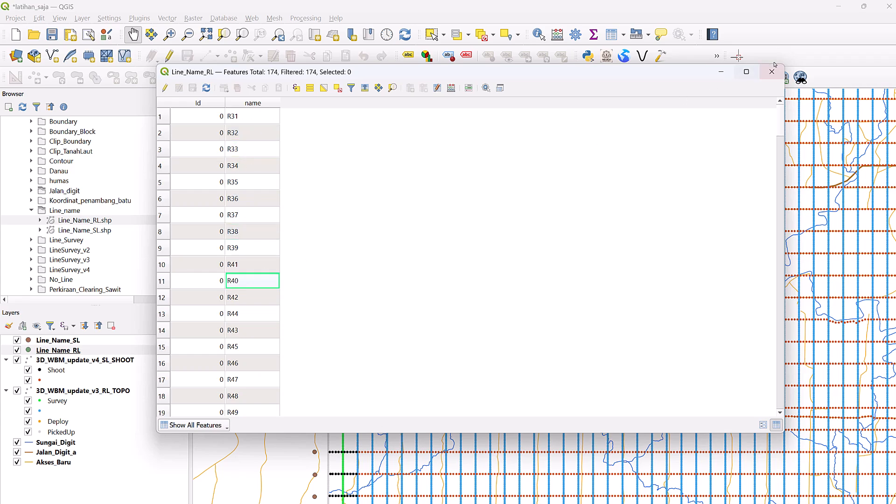
pyautogui.click(772, 72)
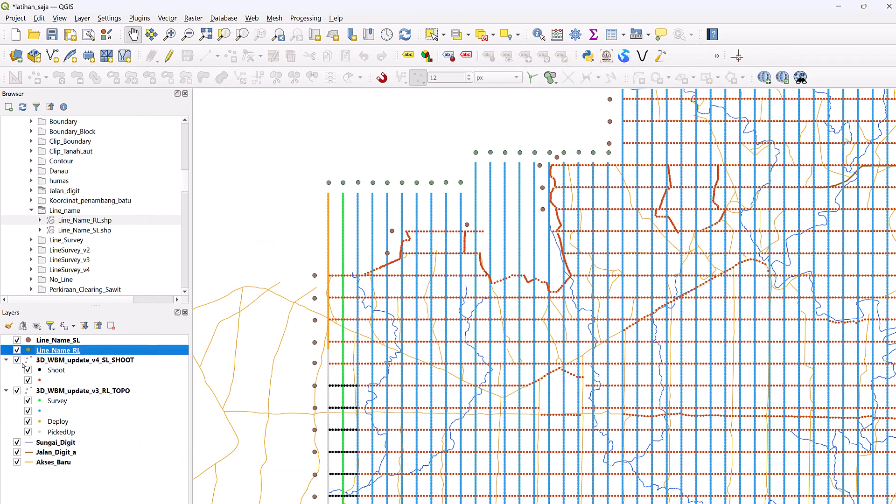
# - Set the simple marker size of the Line_Name_RL layer to 0 millimetres and apply the symbology
pyautogui.doubleClick(31, 350)
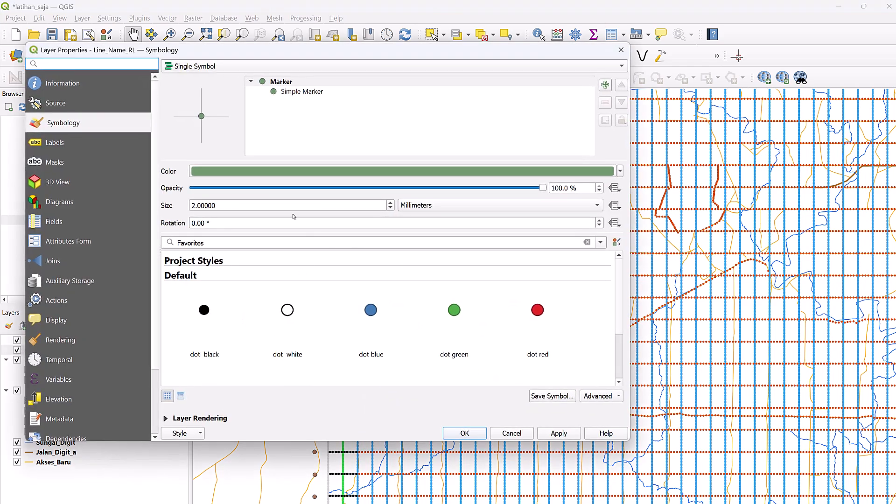
pyautogui.click(296, 83)
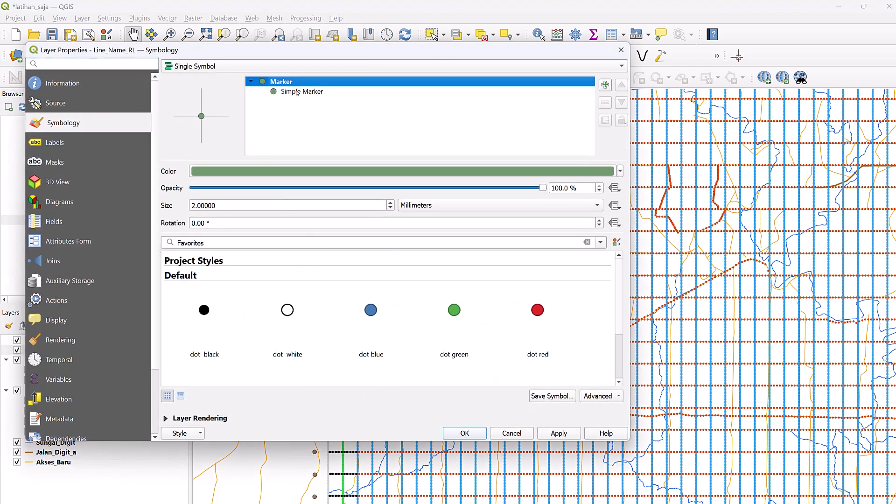
pyautogui.click(299, 92)
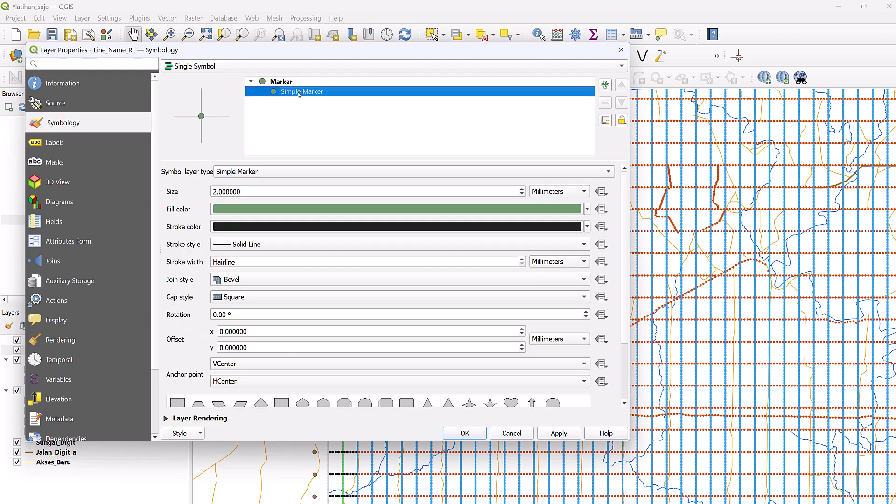
pyautogui.click(523, 194)
pyautogui.click(523, 194)
pyautogui.click(523, 194)
pyautogui.click(523, 194)
pyautogui.click(523, 194)
pyautogui.click(523, 194)
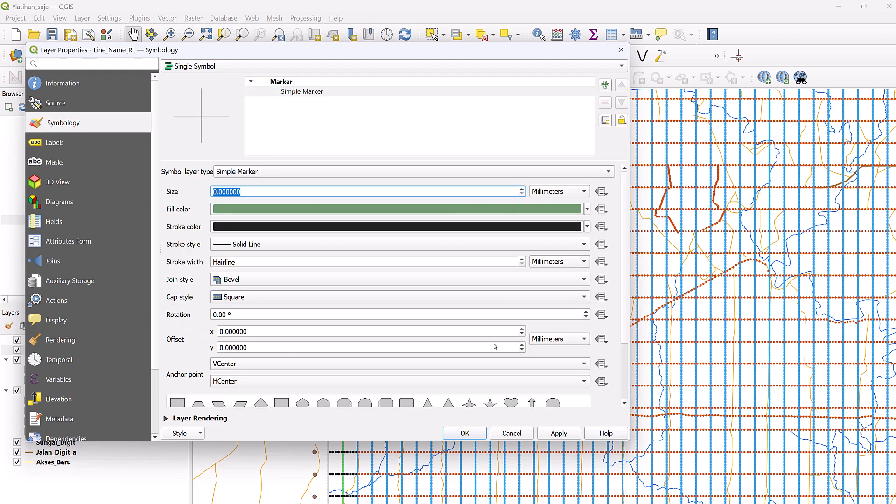
pyautogui.click(568, 435)
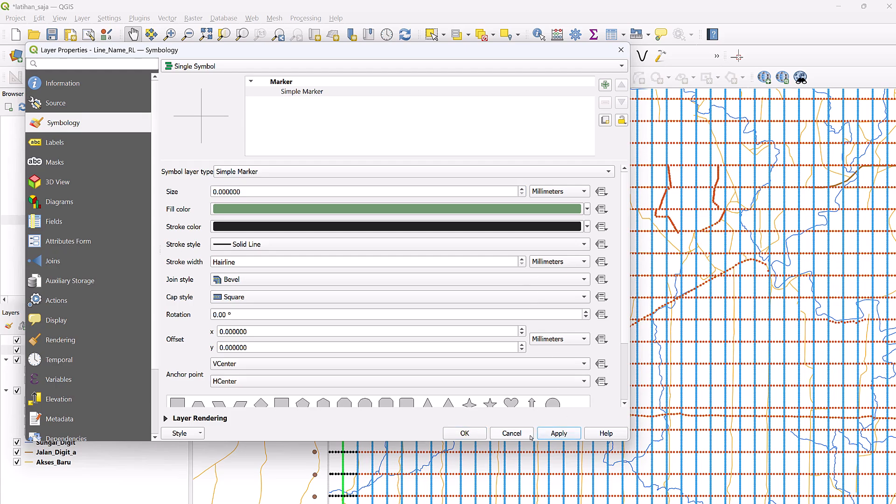
pyautogui.click(472, 435)
pyautogui.moveTo(394, 318); pyautogui.dragTo(376, 348)
pyautogui.moveTo(399, 252); pyautogui.dragTo(381, 300)
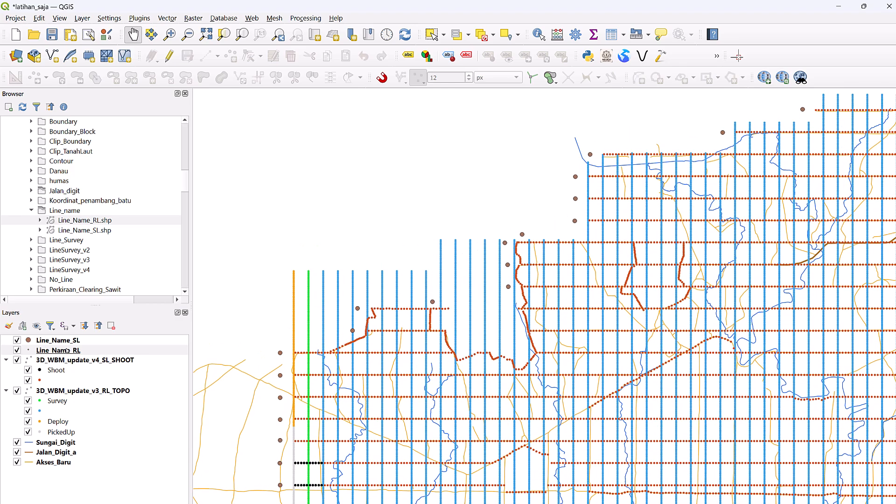
# - Show labels for the Line_Name_RL layer and inspect the line names along the upper ends of the receiver lines
pyautogui.rightClick(66, 350)
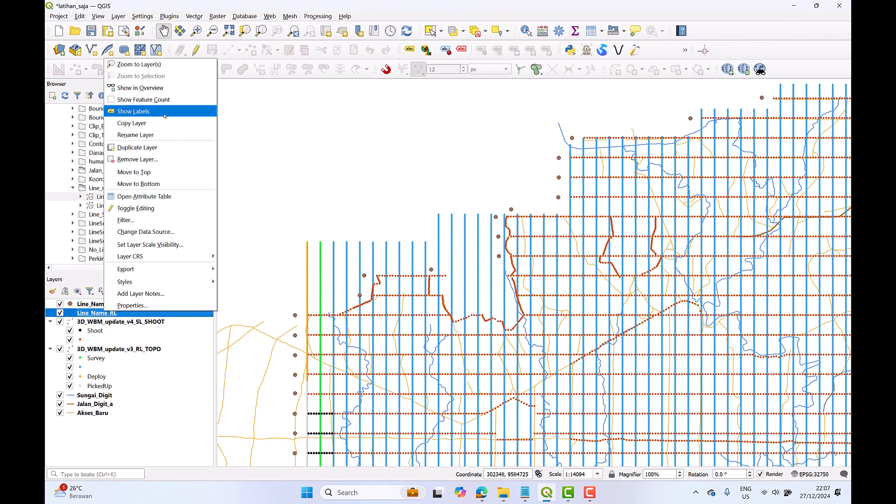
pyautogui.click(164, 112)
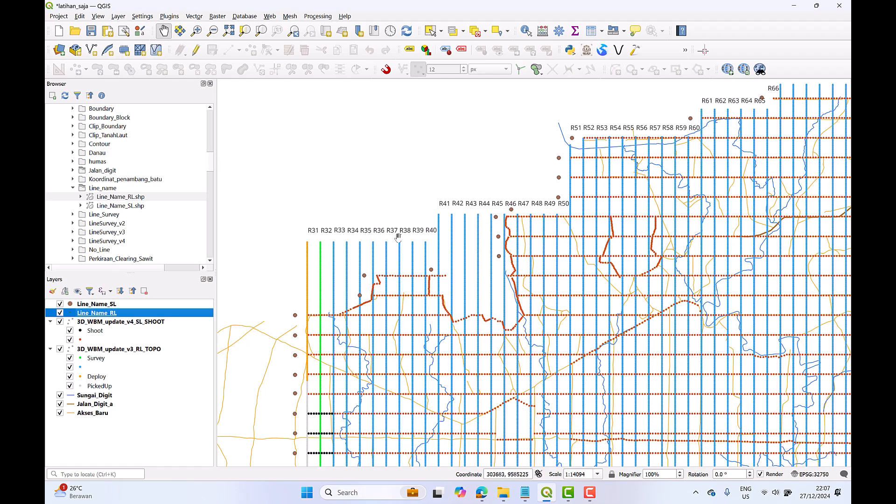
pyautogui.scroll(1, 330, 244)
pyautogui.moveTo(330, 244); pyautogui.dragTo(400, 255)
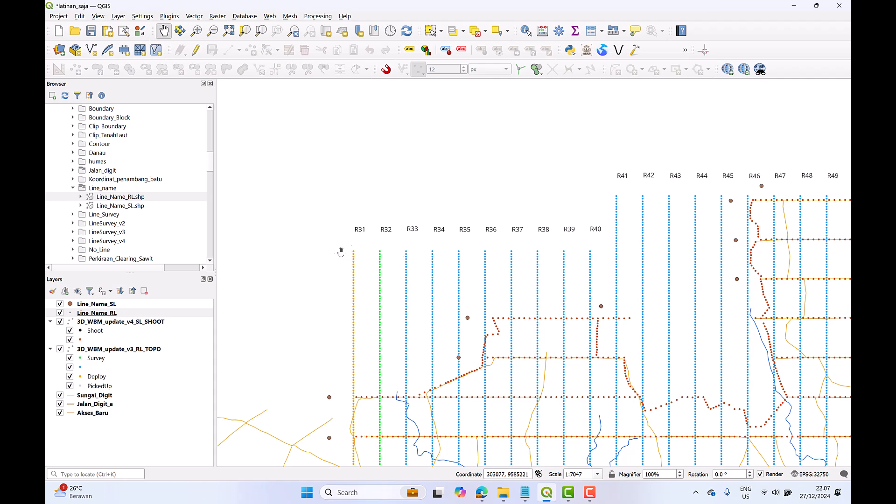
pyautogui.rightClick(111, 320)
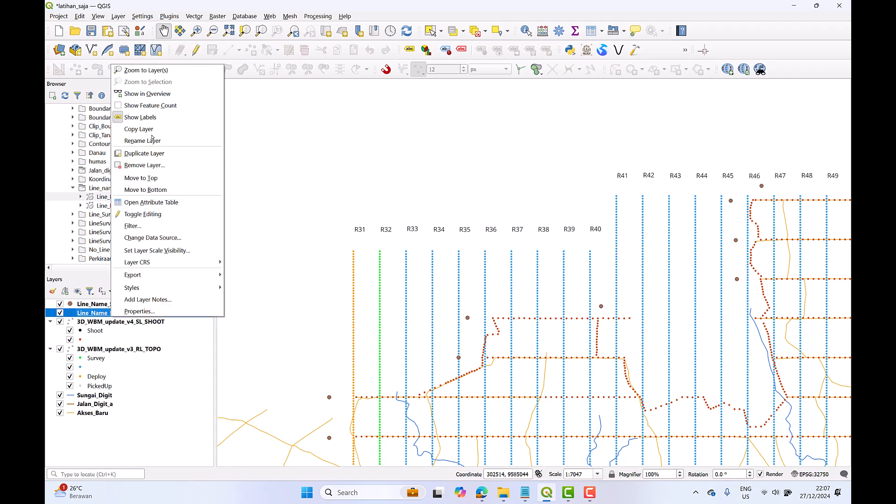
pyautogui.click(93, 315)
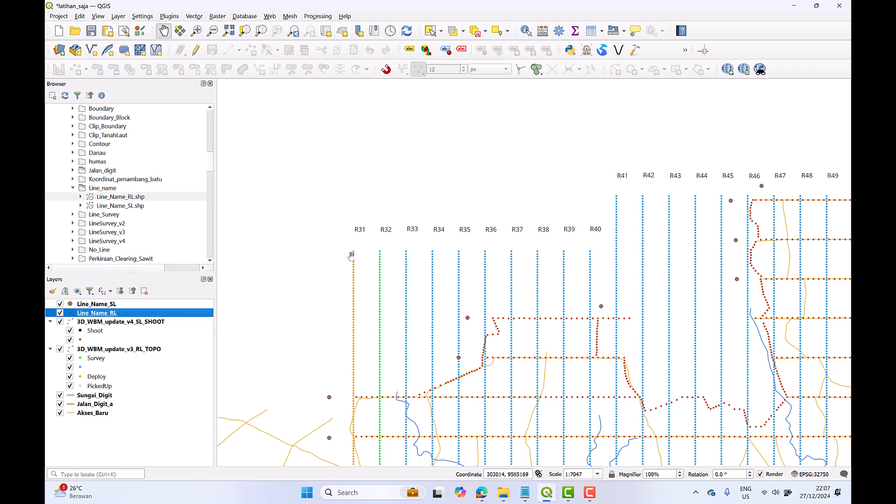
pyautogui.moveTo(590, 239); pyautogui.dragTo(456, 312)
pyautogui.moveTo(632, 242); pyautogui.dragTo(515, 296)
pyautogui.moveTo(569, 268); pyautogui.dragTo(558, 301)
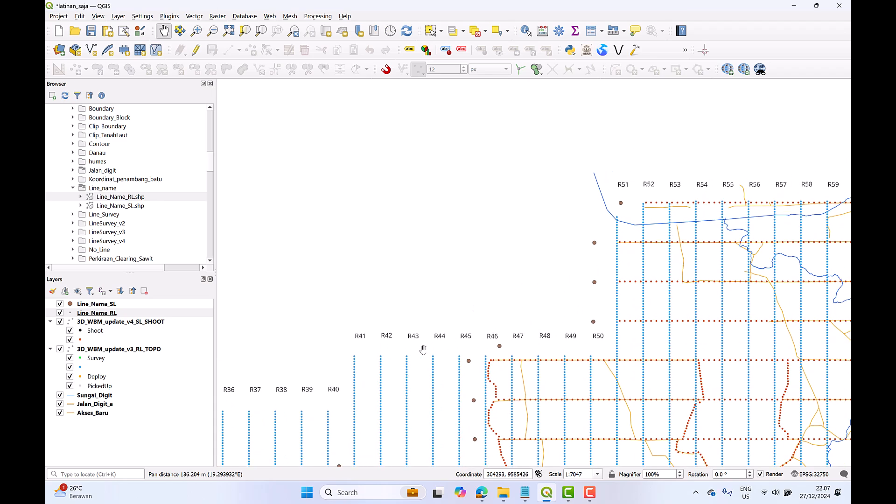
# - Set the marker size of the Line_Name_SL layer to 0 millimetres
pyautogui.click(69, 304)
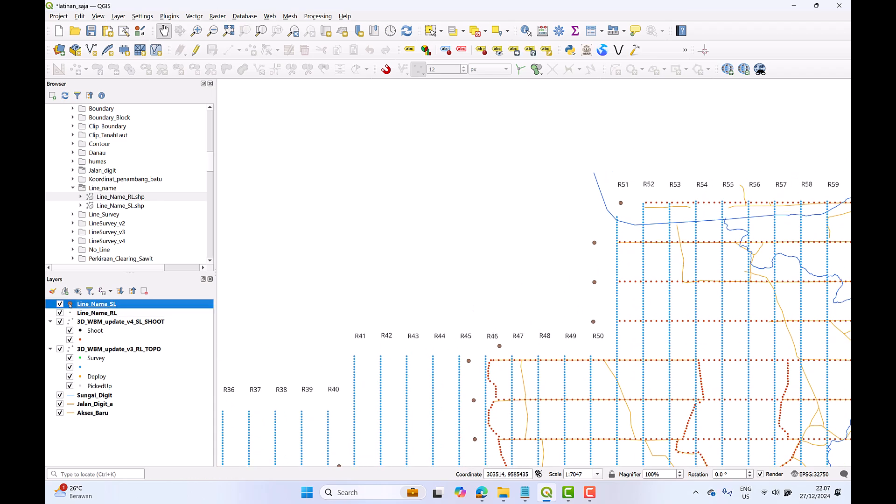
pyautogui.doubleClick(69, 304)
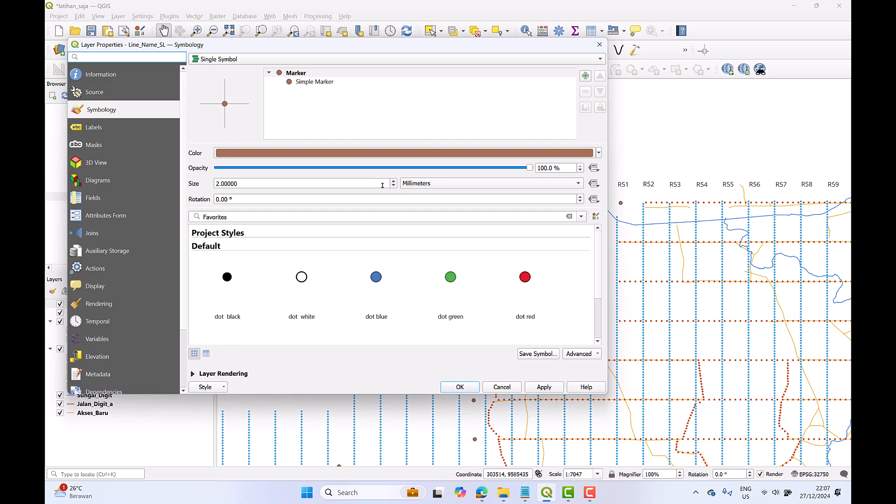
pyautogui.scroll(-3, 395, 188)
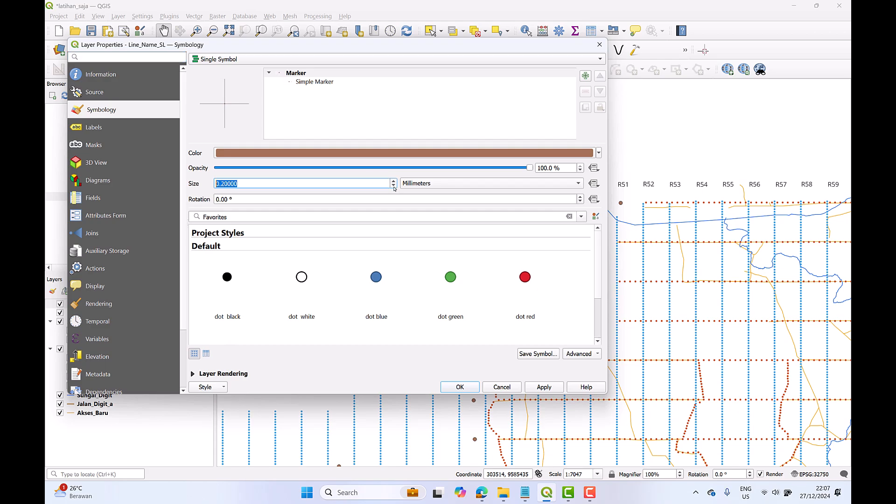
pyautogui.click(476, 391)
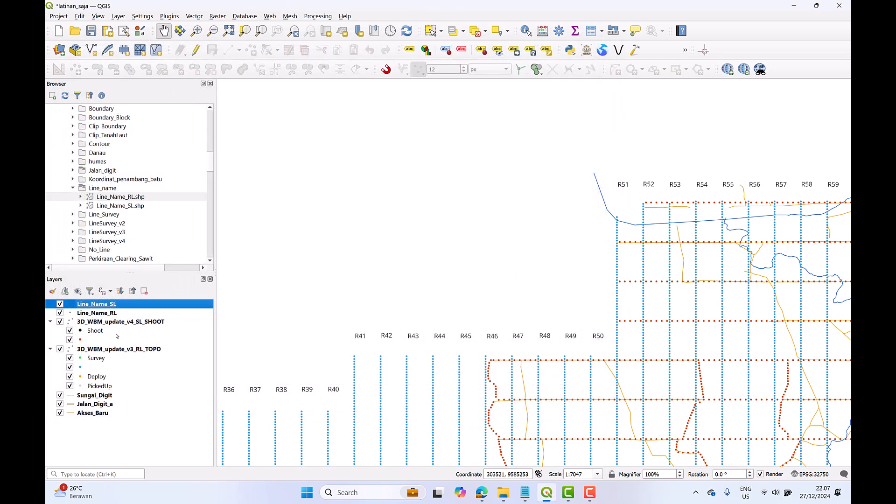
# - Show labels for the Line_Name_SL layer and inspect the line names at the ends of the shot lines
pyautogui.rightClick(99, 304)
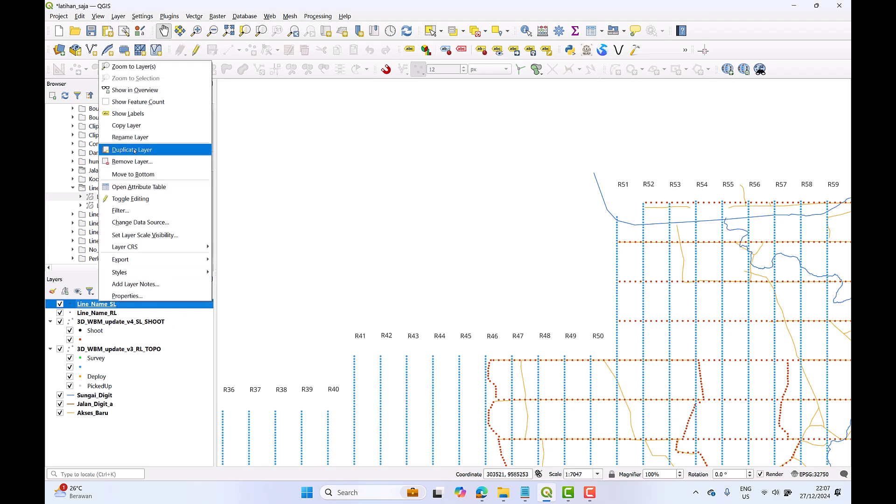
pyautogui.click(134, 113)
pyautogui.moveTo(415, 379); pyautogui.dragTo(686, 154)
pyautogui.moveTo(428, 344); pyautogui.dragTo(477, 291)
pyautogui.moveTo(420, 230); pyautogui.dragTo(374, 280)
# - Open the label settings in the Line_Name_SL properties and choose name as the label value
pyautogui.rightClick(106, 305)
pyautogui.click(154, 296)
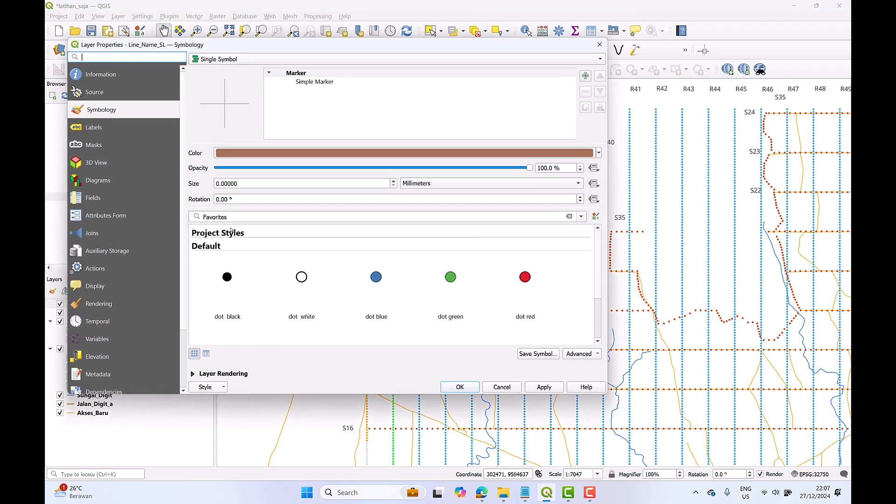
pyautogui.moveTo(323, 46); pyautogui.dragTo(388, 49)
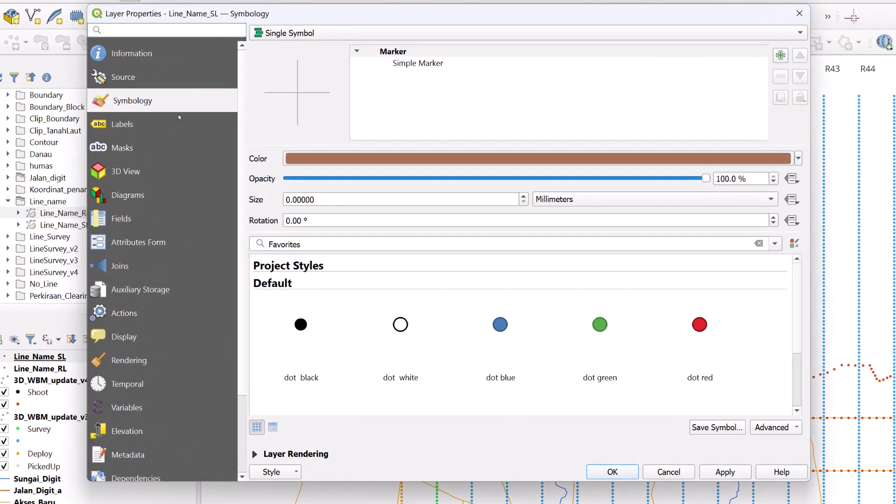
pyautogui.click(125, 126)
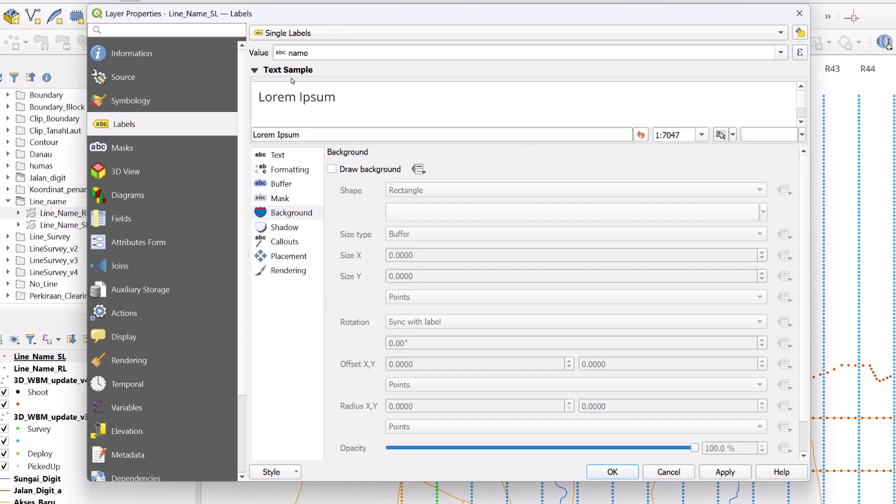
pyautogui.click(783, 53)
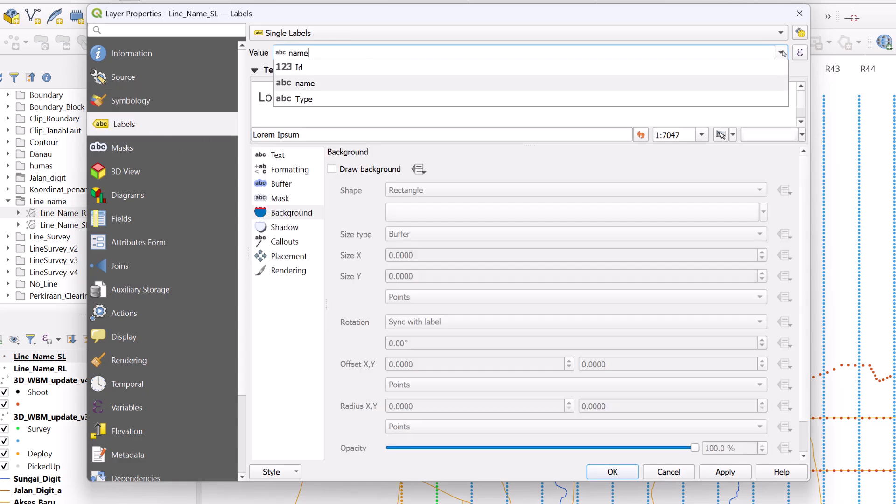
pyautogui.click(438, 84)
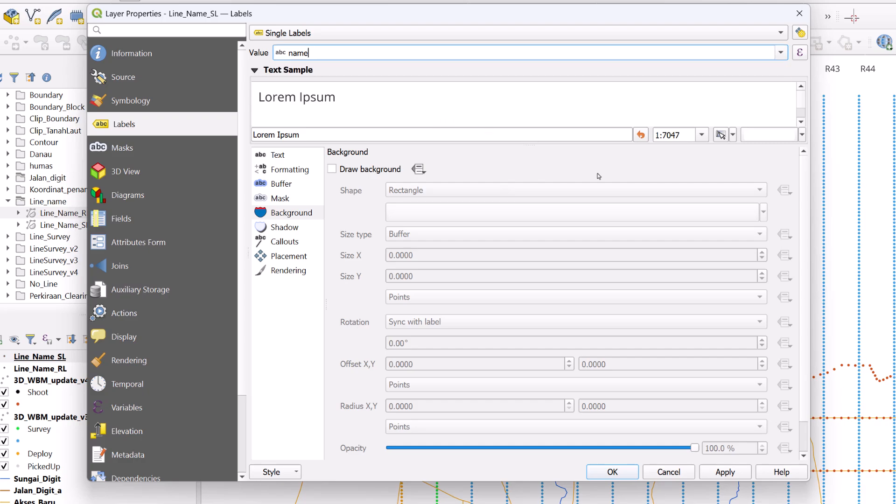
# - Set the label text font of the Line_Name_SL layer to Arial Black in the Regular style
pyautogui.click(281, 159)
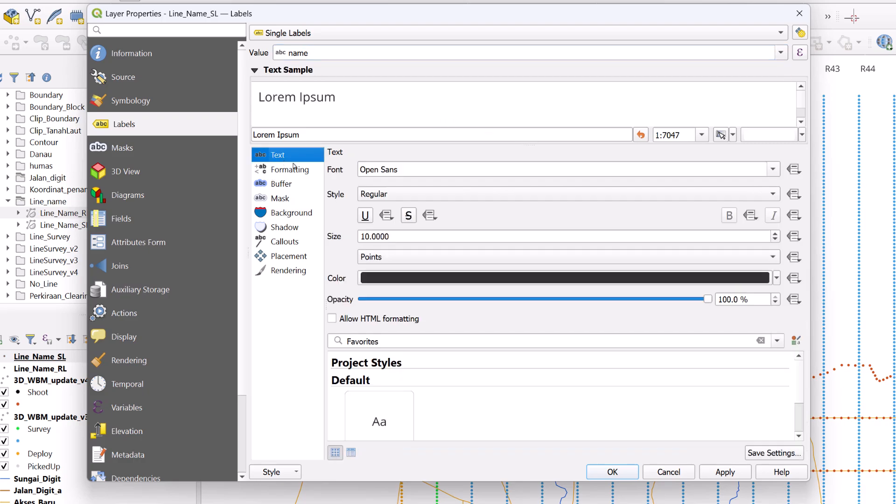
pyautogui.click(773, 170)
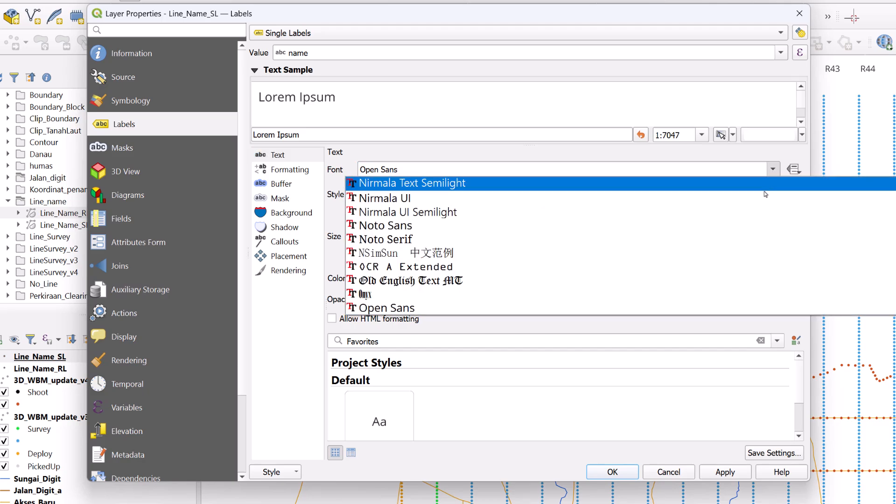
pyautogui.scroll(20, 607, 201)
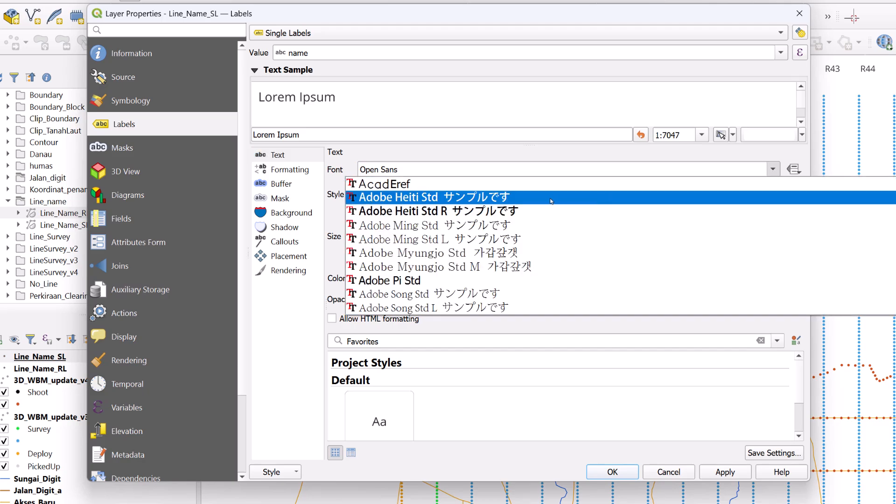
pyautogui.scroll(1, 527, 200)
pyautogui.scroll(-5, 525, 201)
pyautogui.scroll(1, 525, 202)
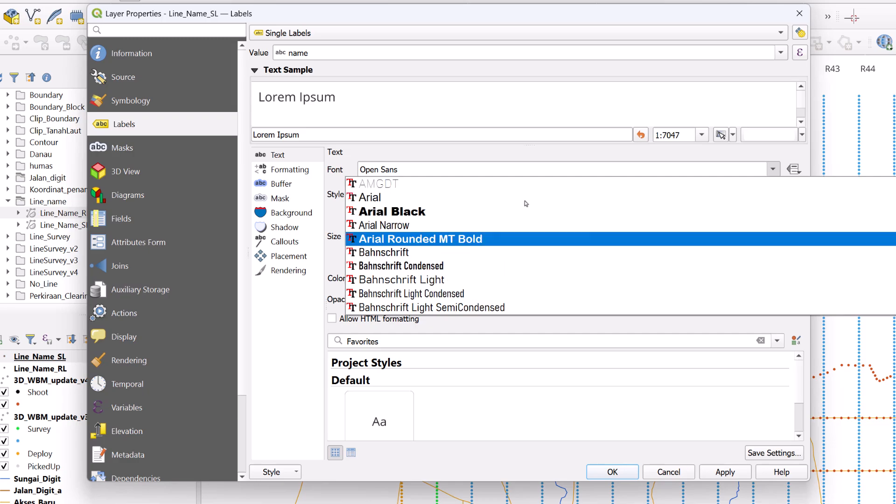
pyautogui.click(507, 212)
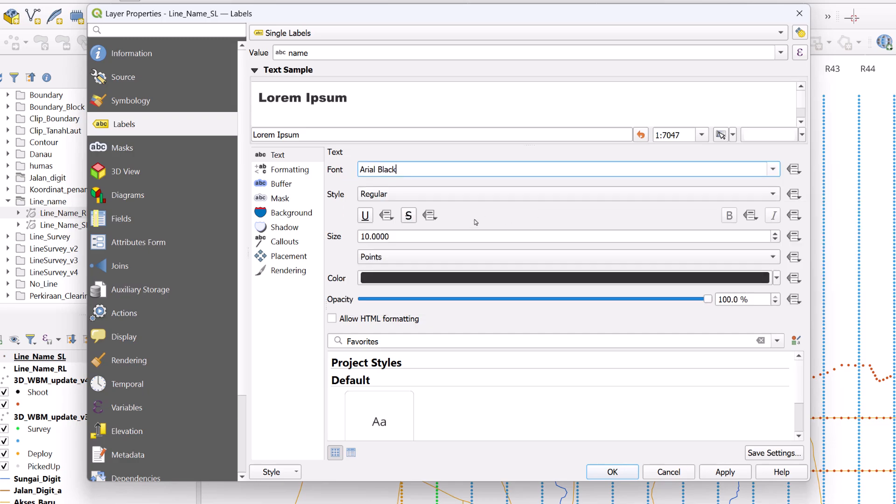
pyautogui.click(637, 199)
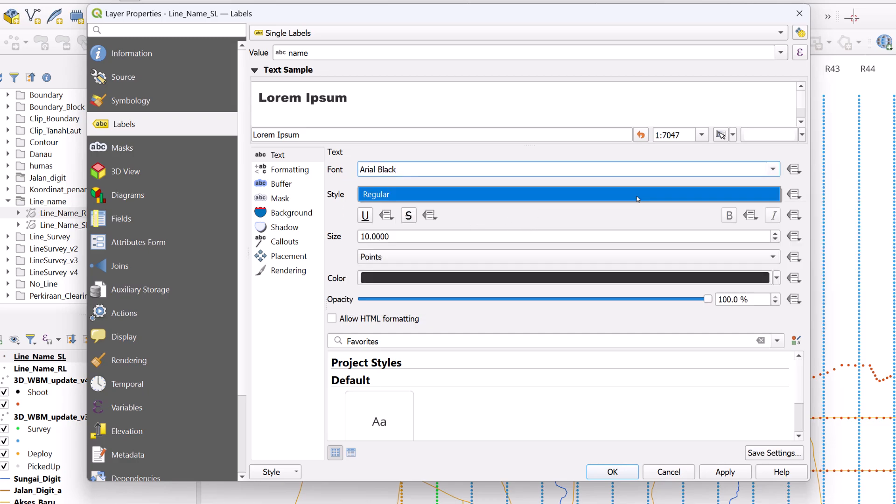
pyautogui.click(766, 194)
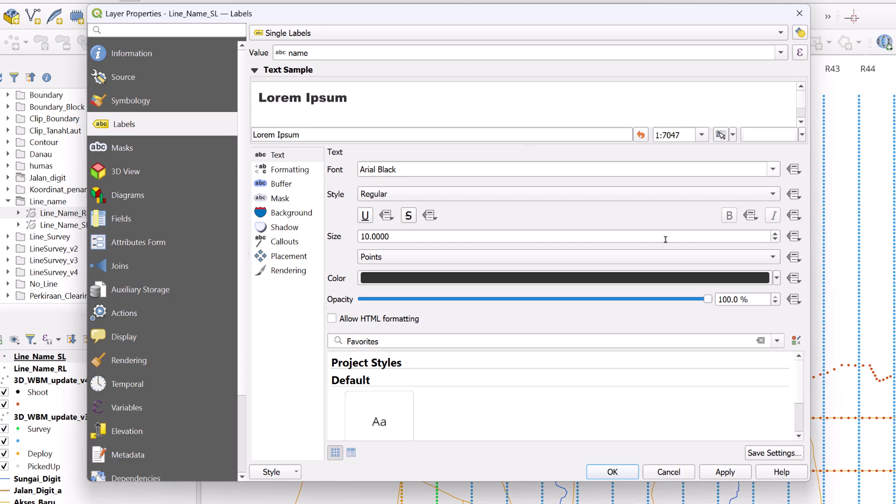
# - Set the Line_Name_SL label text size to 12 points
pyautogui.click(775, 234)
pyautogui.click(775, 234)
pyautogui.click(775, 234)
pyautogui.click(775, 235)
pyautogui.click(775, 235)
pyautogui.click(775, 239)
pyautogui.click(775, 239)
pyautogui.click(775, 240)
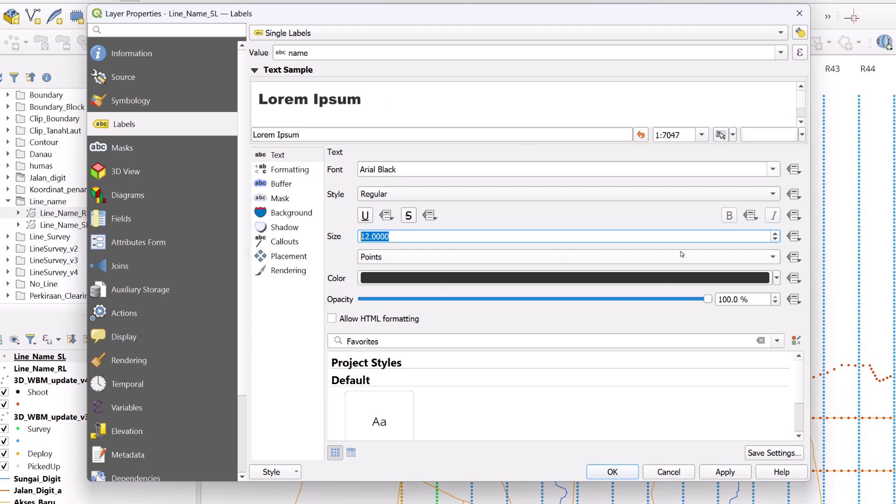
# - Set the Line_Name_SL label color to red (#fa0707), apply the settings and check the shot line names on the map
pyautogui.click(769, 281)
pyautogui.moveTo(396, 252); pyautogui.dragTo(403, 244)
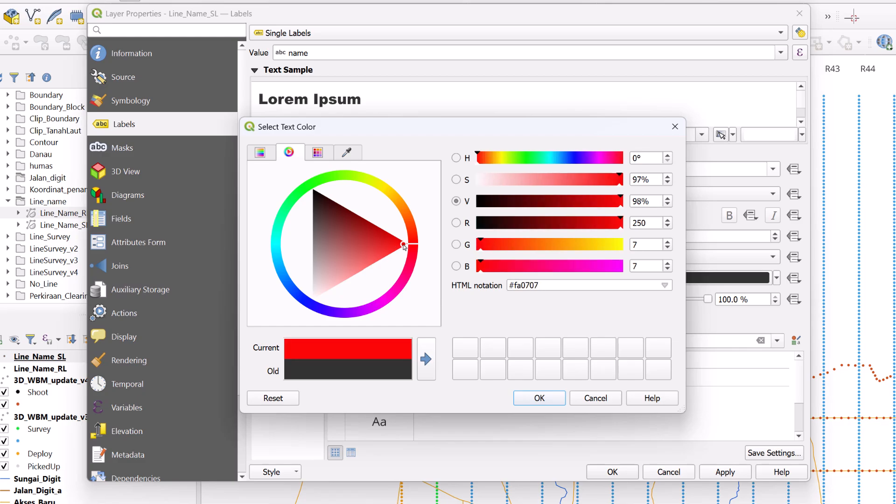
pyautogui.click(540, 399)
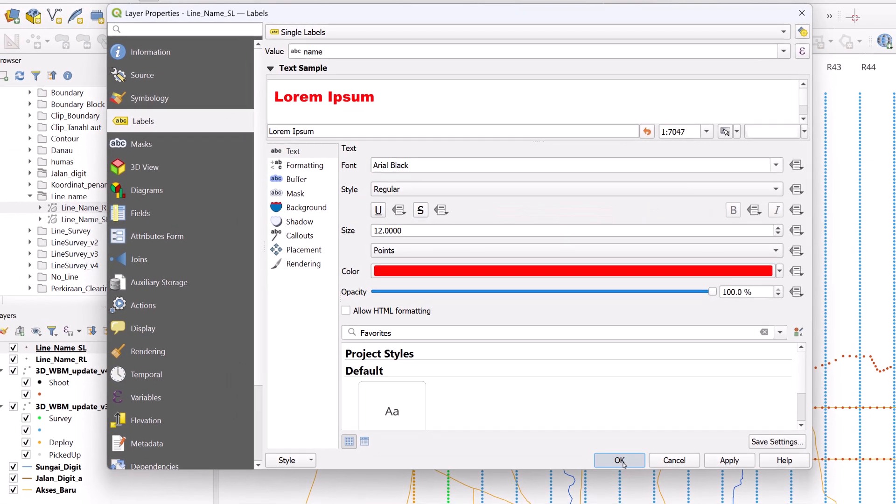
pyautogui.click(603, 467)
pyautogui.moveTo(542, 428); pyautogui.dragTo(598, 215)
pyautogui.moveTo(513, 326); pyautogui.dragTo(503, 204)
pyautogui.moveTo(504, 354); pyautogui.dragTo(491, 248)
pyautogui.moveTo(515, 403); pyautogui.dragTo(503, 346)
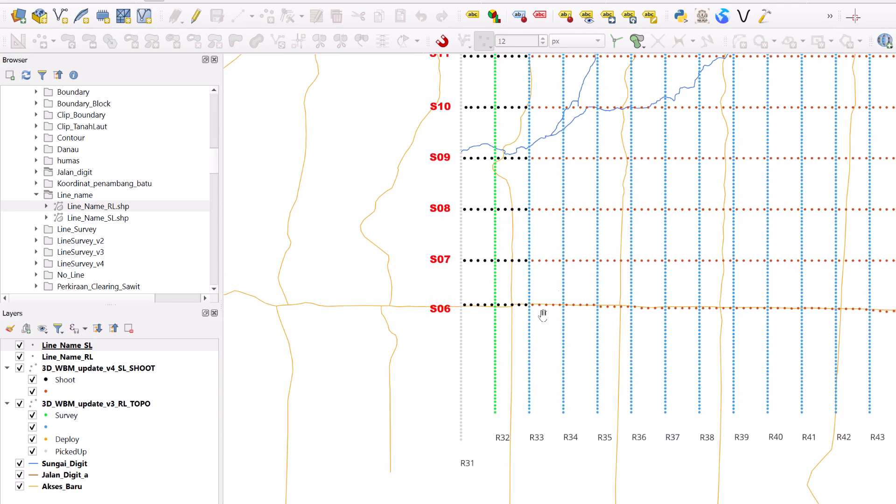
pyautogui.moveTo(609, 386); pyautogui.dragTo(528, 359)
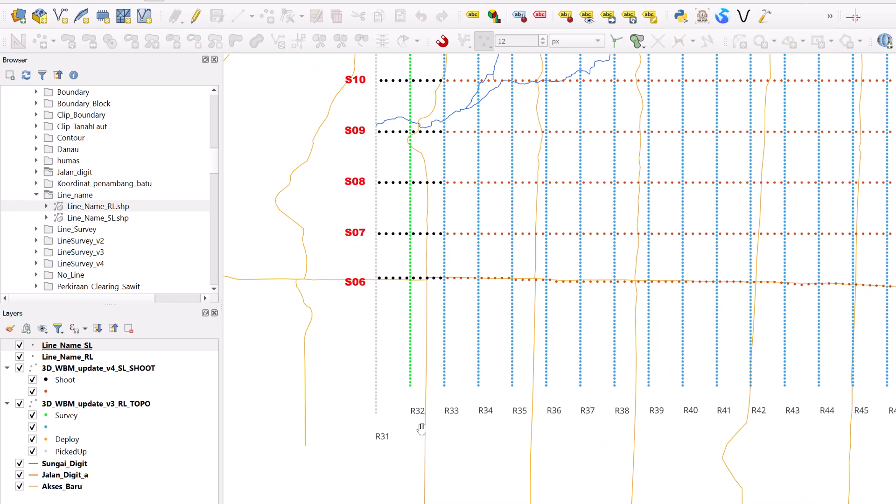
# - Open the label settings of the Line_Name_RL layer with name as the label value
pyautogui.click(88, 358)
pyautogui.rightClick(93, 357)
pyautogui.click(135, 346)
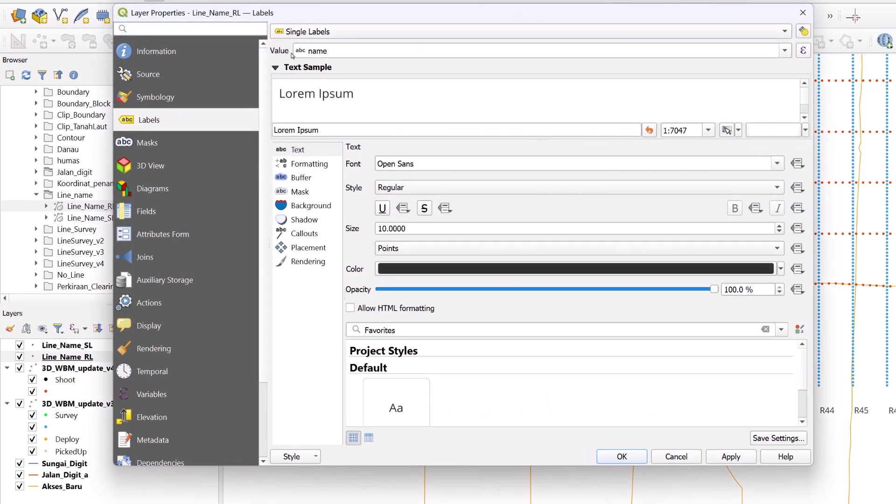
pyautogui.click(786, 49)
pyautogui.click(787, 49)
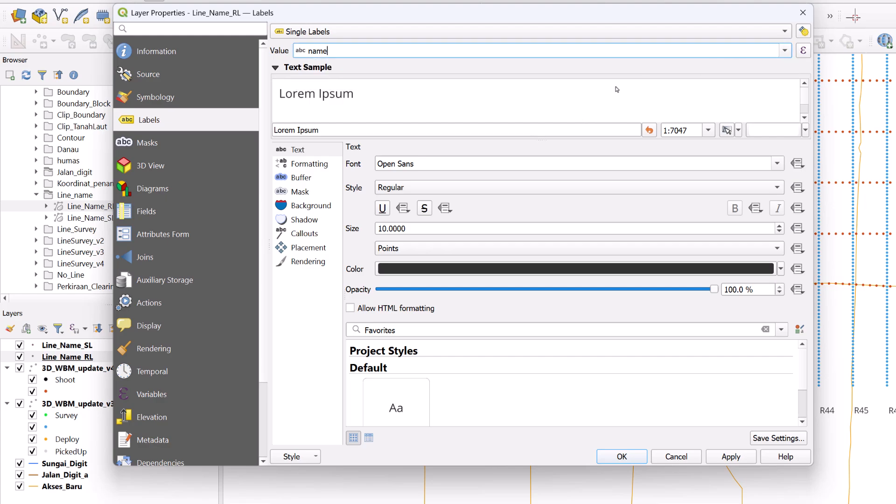
# - Format the Line_Name_RL label text in Arial Black at 13 points
pyautogui.click(314, 151)
pyautogui.click(777, 163)
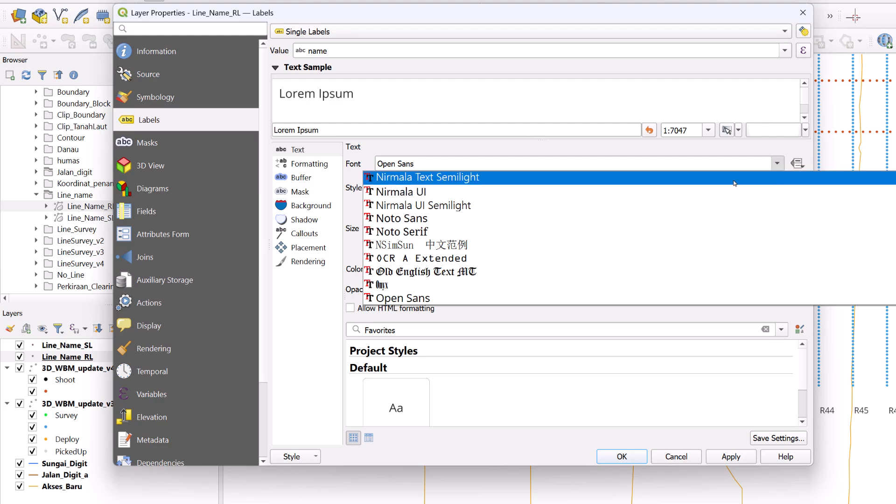
pyautogui.scroll(15, 682, 186)
pyautogui.scroll(-4, 607, 195)
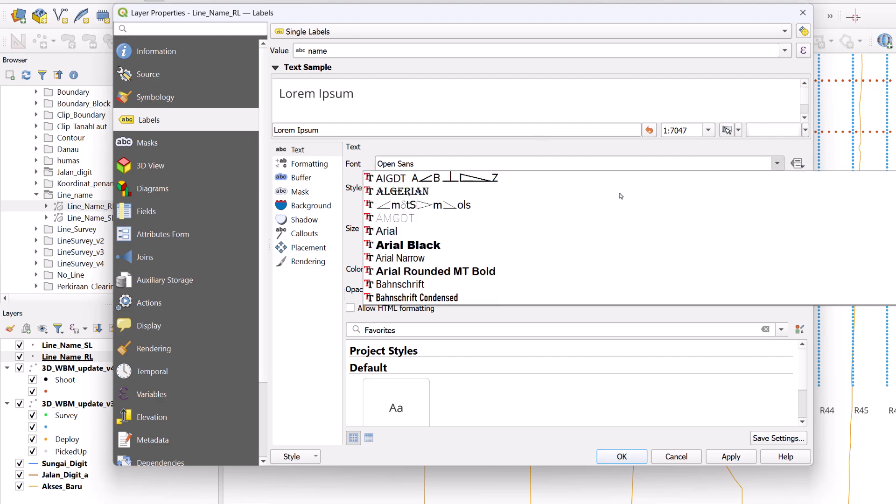
pyautogui.click(568, 248)
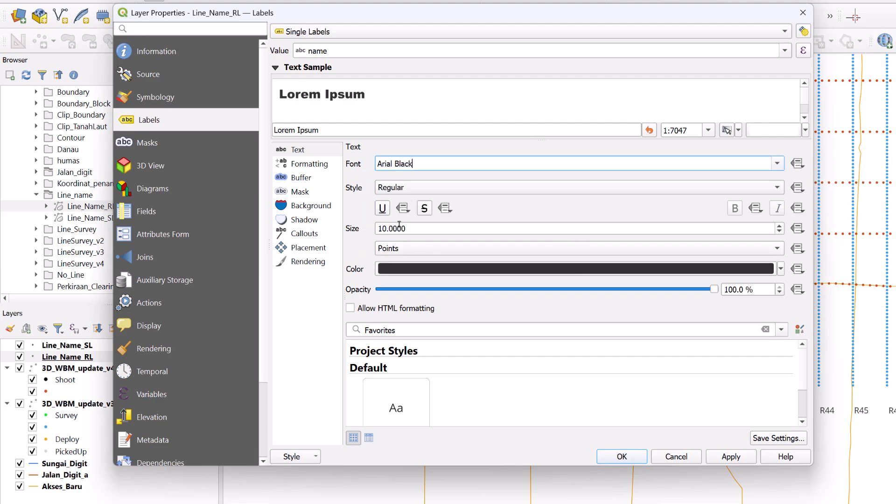
pyautogui.click(780, 226)
pyautogui.click(780, 226)
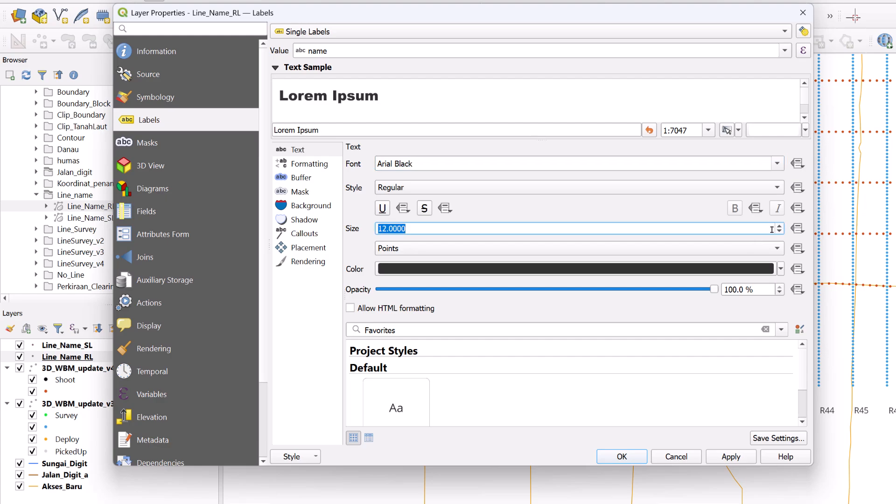
pyautogui.scroll(1, 772, 230)
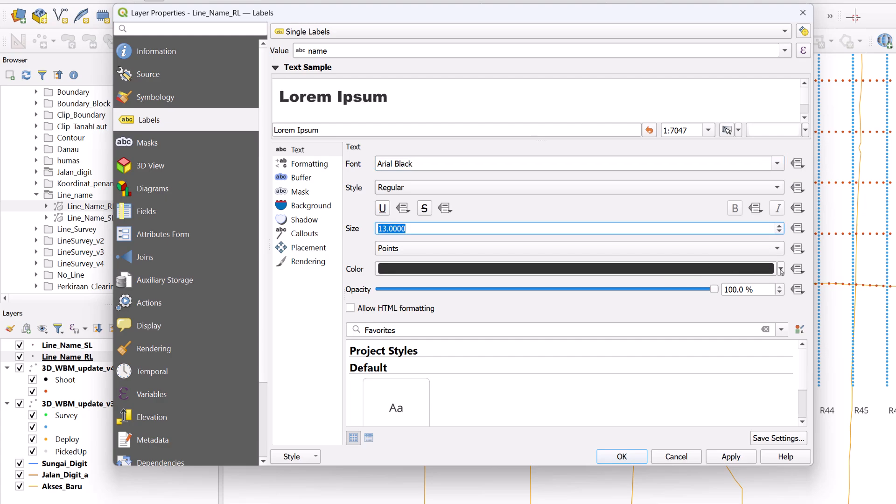
# - Set the Line_Name_RL label color to blue, apply the settings and check the receiver line names on the map
pyautogui.click(781, 270)
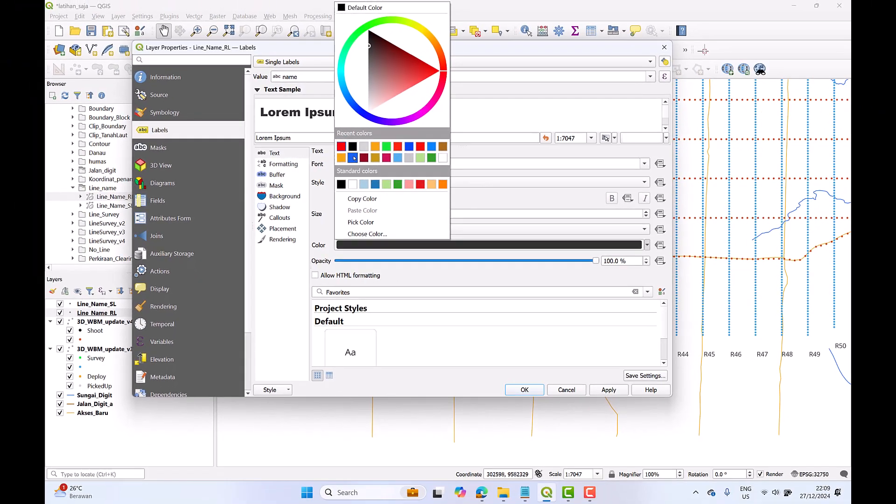
pyautogui.click(399, 156)
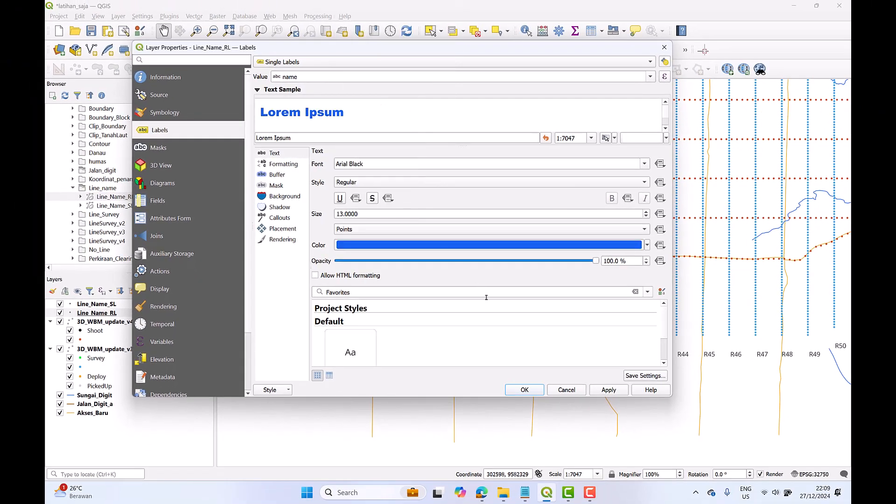
pyautogui.click(604, 390)
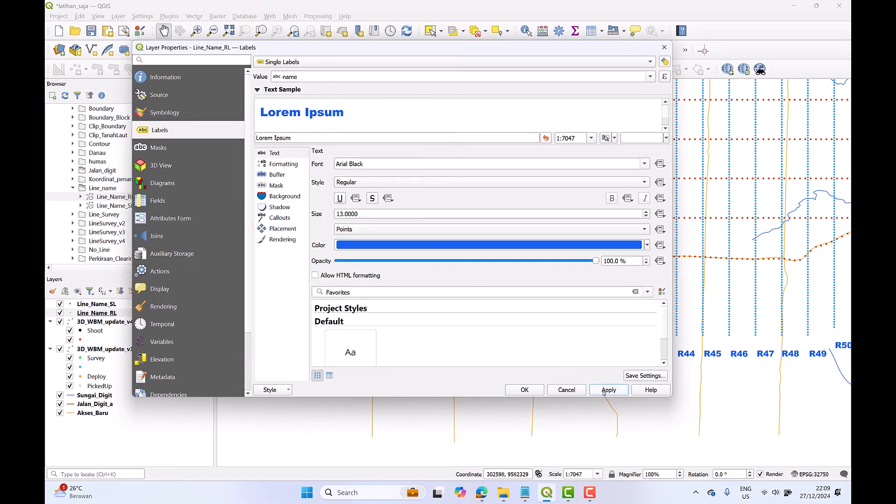
pyautogui.click(525, 390)
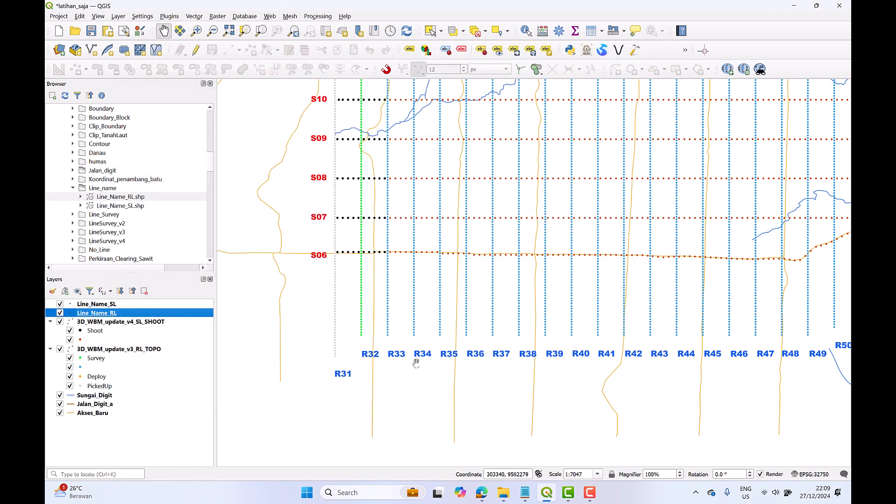
pyautogui.moveTo(416, 365); pyautogui.dragTo(413, 398)
pyautogui.moveTo(755, 345); pyautogui.dragTo(534, 279)
pyautogui.moveTo(581, 329); pyautogui.dragTo(682, 358)
pyautogui.moveTo(475, 388); pyautogui.dragTo(565, 374)
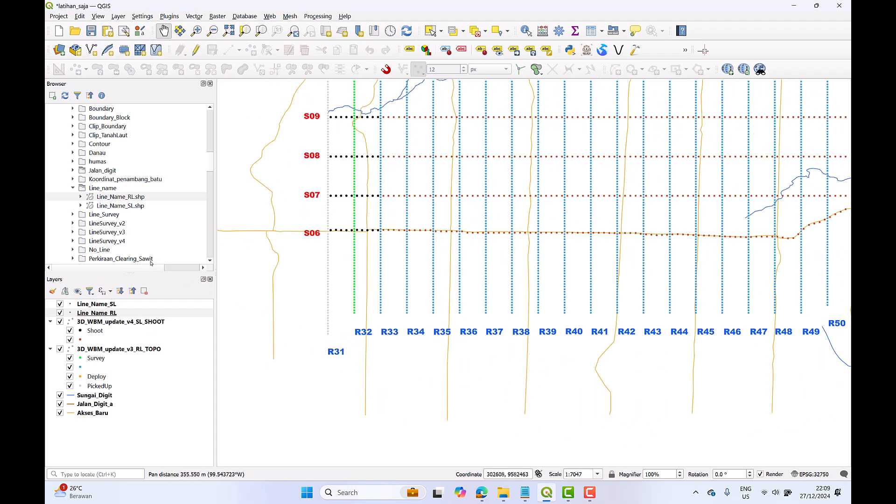
# - Reopen the Line_Name_RL label settings and set the label placement mode to Offset from Point
pyautogui.click(115, 314)
pyautogui.rightClick(116, 314)
pyautogui.click(169, 298)
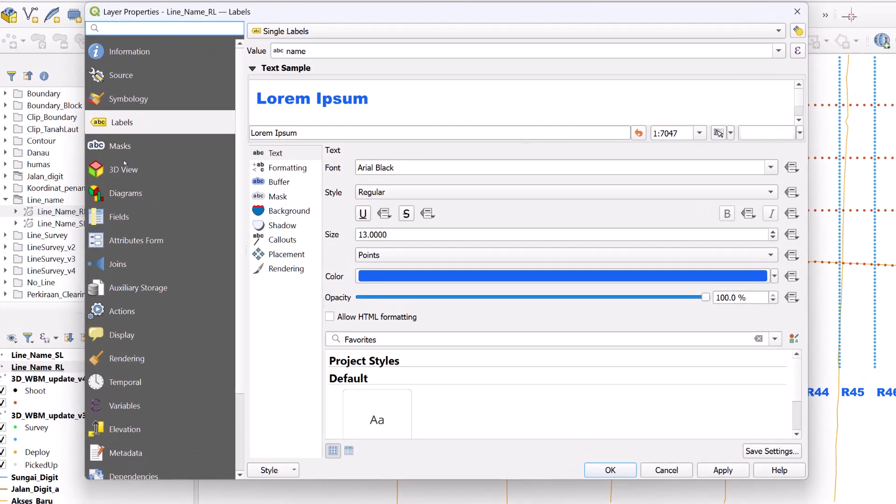
pyautogui.click(131, 108)
pyautogui.click(130, 120)
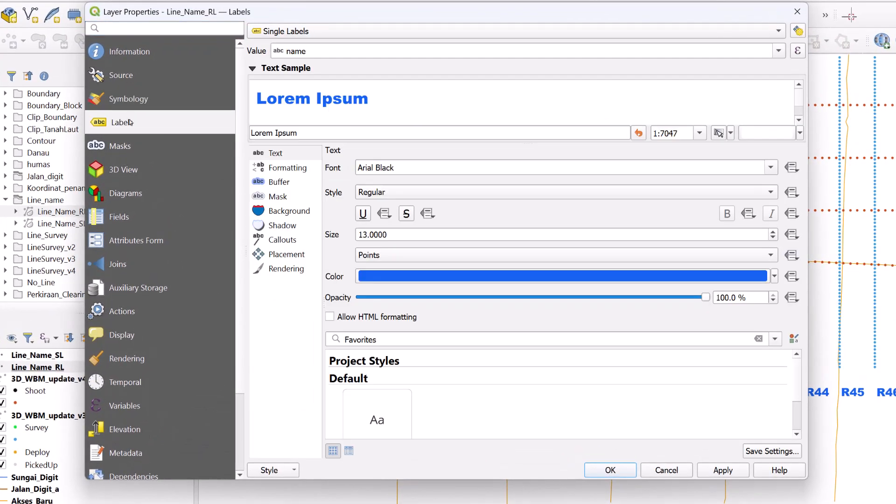
pyautogui.click(287, 255)
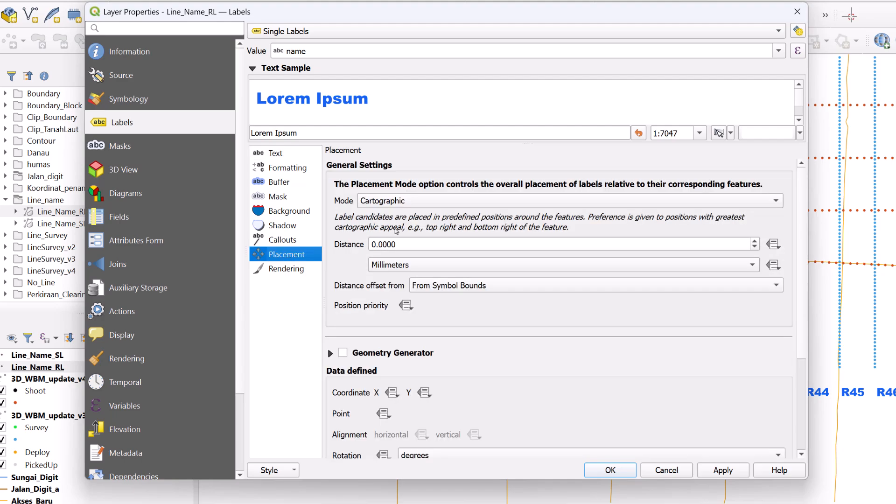
pyautogui.click(401, 206)
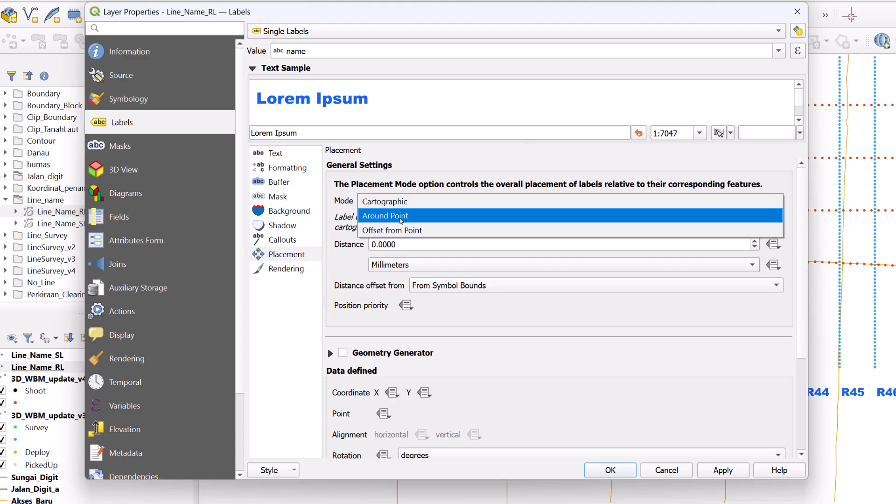
pyautogui.click(400, 216)
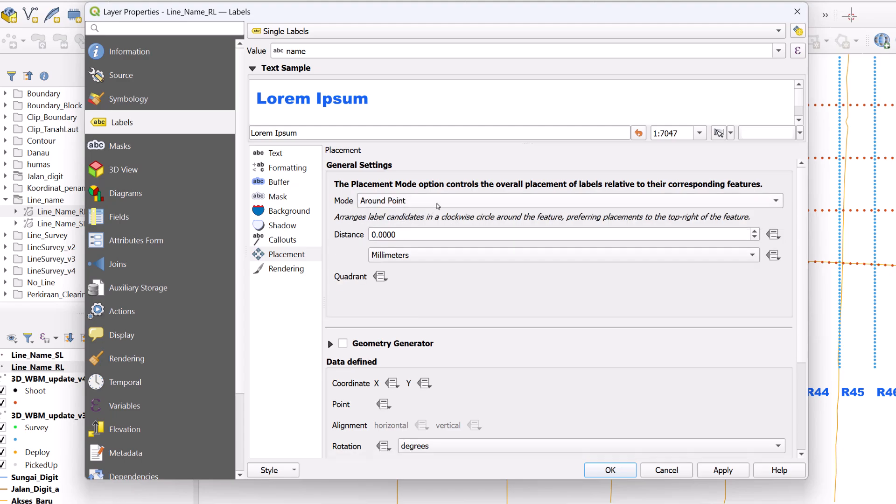
pyautogui.click(454, 206)
pyautogui.click(444, 218)
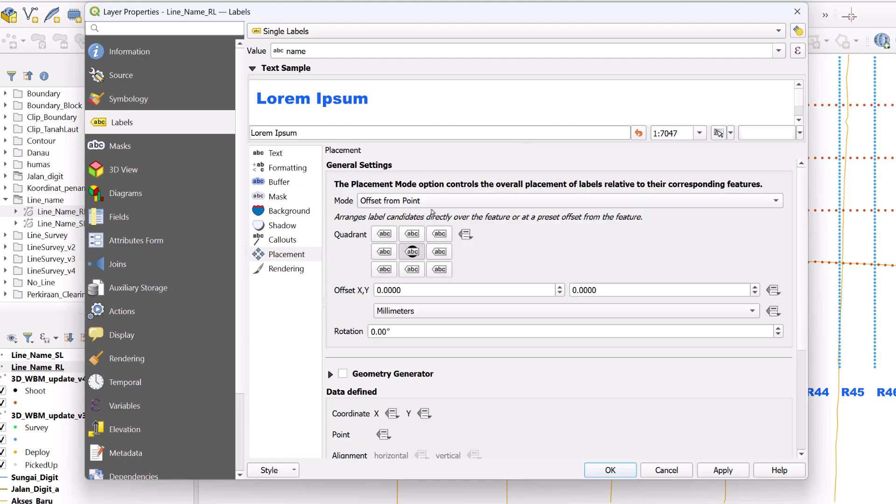
# - Rotate the Line_Name_RL labels by 90 degrees and apply the change
pyautogui.click(373, 333)
pyautogui.write('9')
pyautogui.click(722, 471)
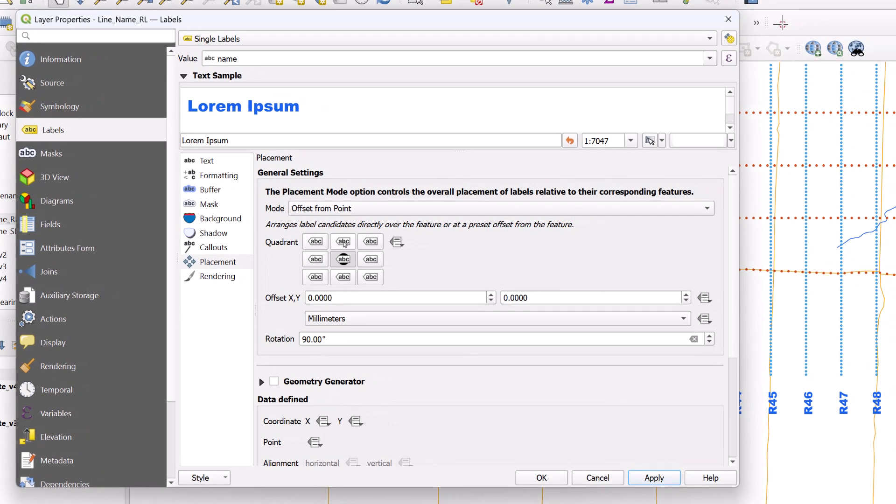
# - Try the upper-left, middle-left and lower-left placement quadrants for the Line_Name_RL labels, applying each one to the map
pyautogui.click(318, 241)
pyautogui.click(651, 478)
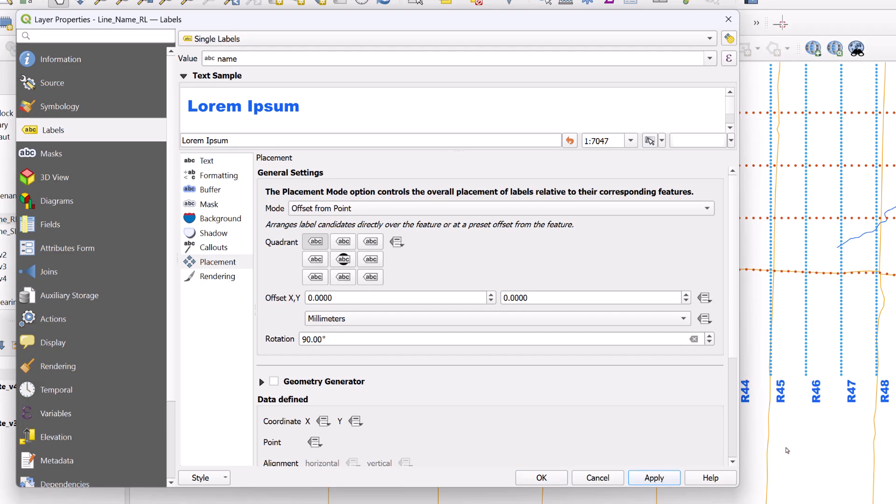
pyautogui.click(320, 264)
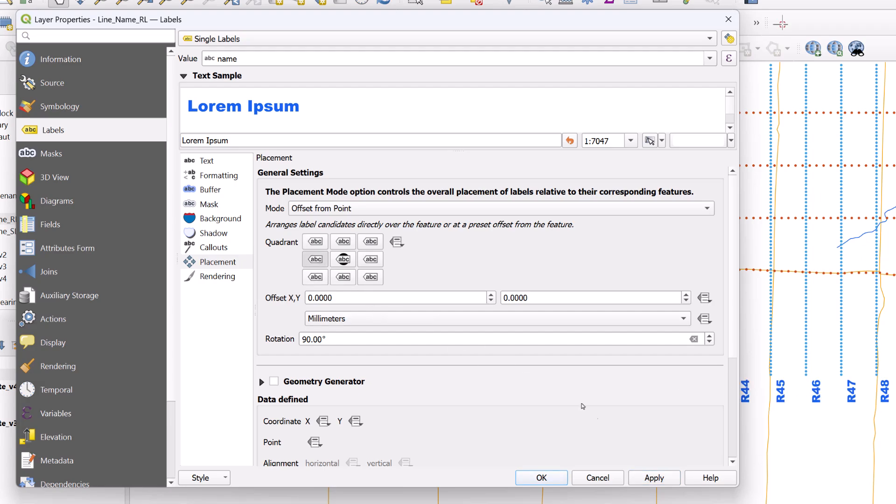
pyautogui.click(653, 478)
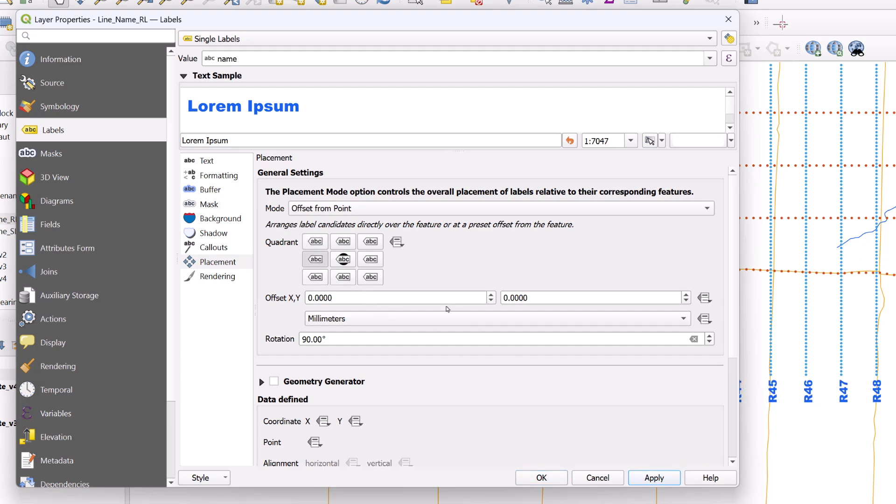
pyautogui.click(316, 278)
pyautogui.click(648, 481)
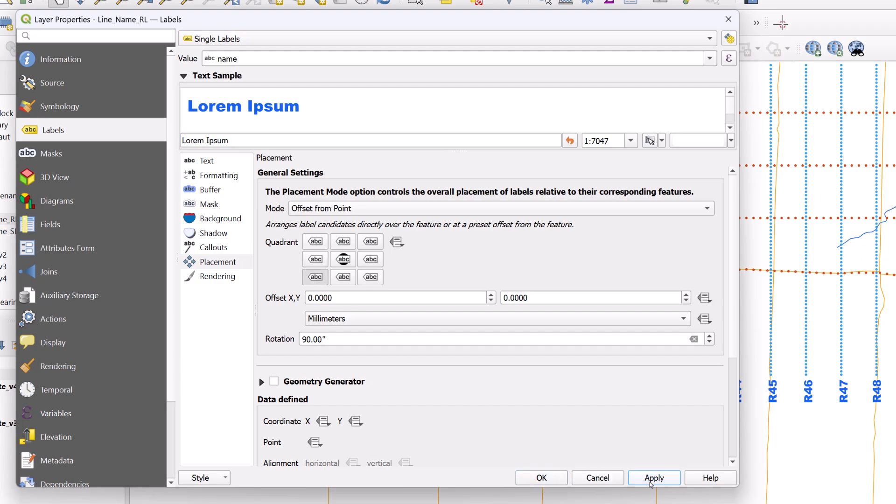
# - Set the Line_Name_RL label placement quadrant to the center, directly over the point, and confirm the layer properties
pyautogui.click(345, 261)
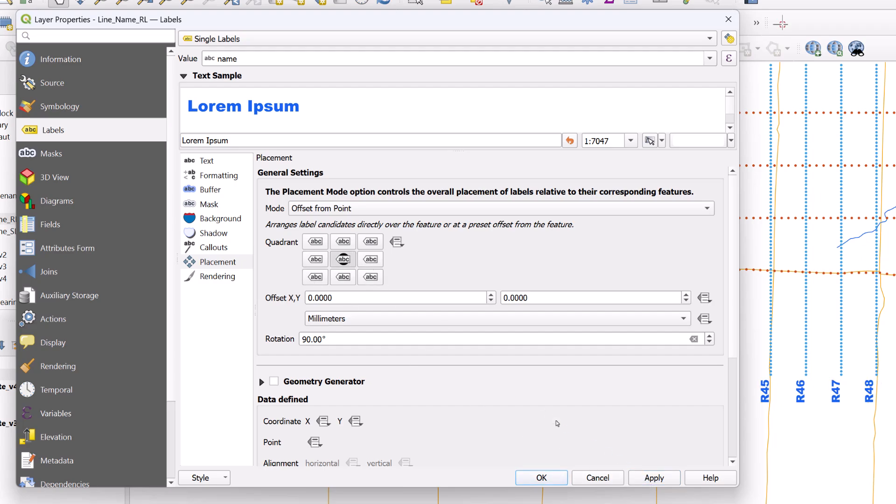
pyautogui.click(649, 481)
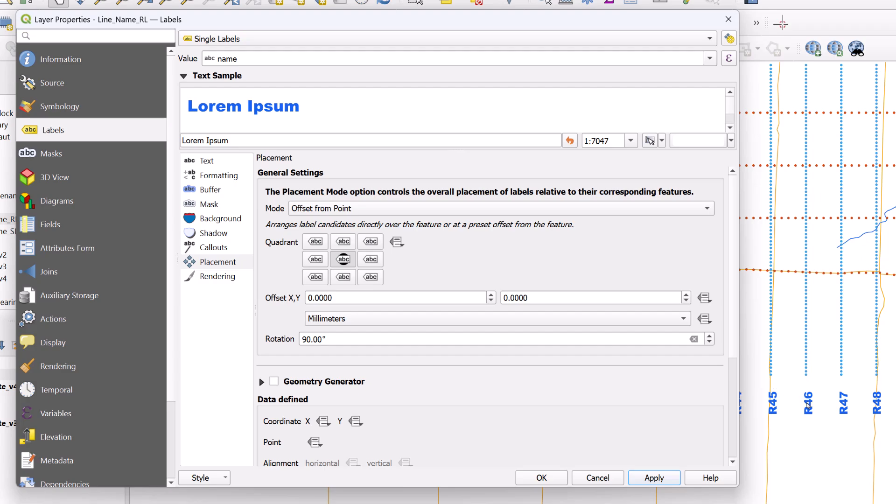
pyautogui.click(565, 480)
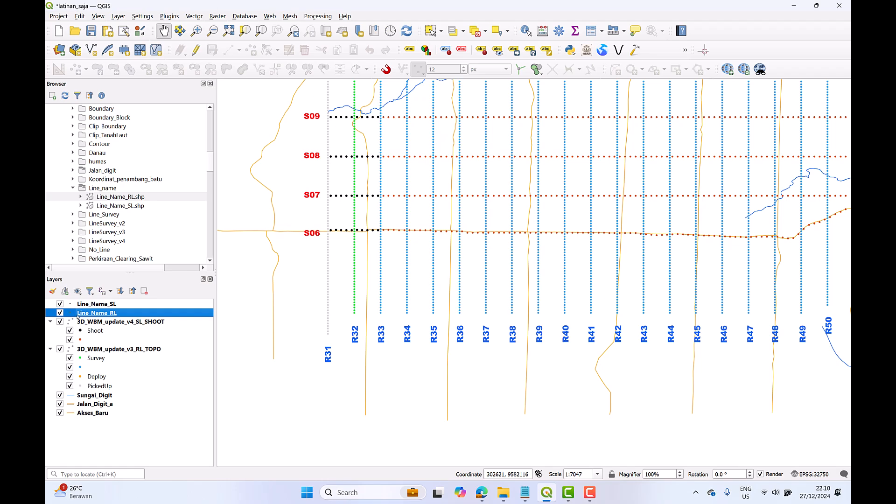
# - Try a 1 mm marker size for the Line_Name_RL points, replace it with the dot red symbol and apply it to the map
pyautogui.doubleClick(98, 313)
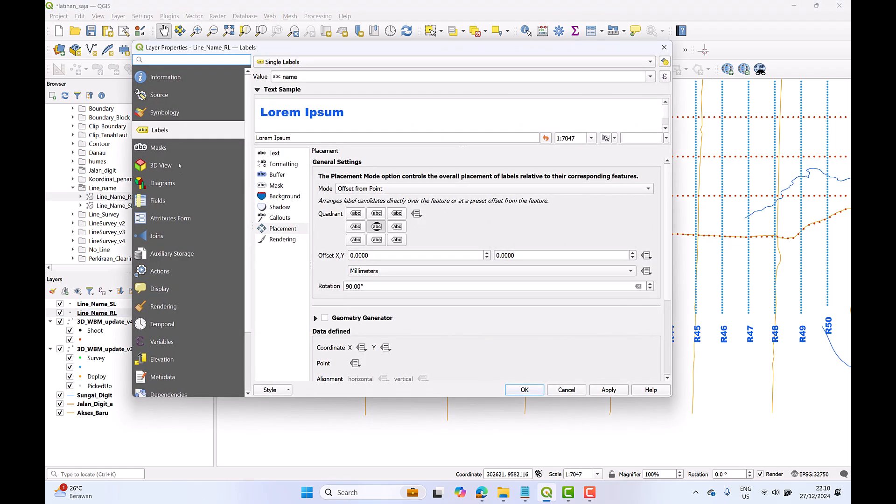
pyautogui.click(166, 113)
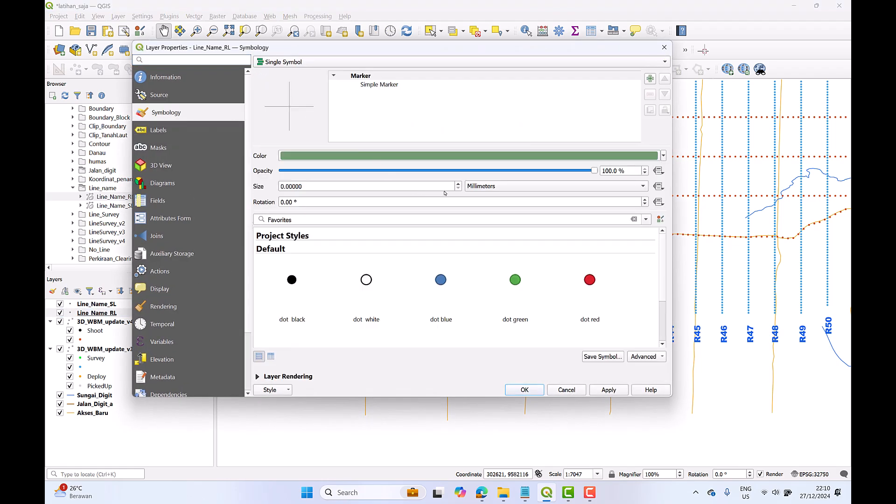
pyautogui.click(458, 185)
pyautogui.click(458, 185)
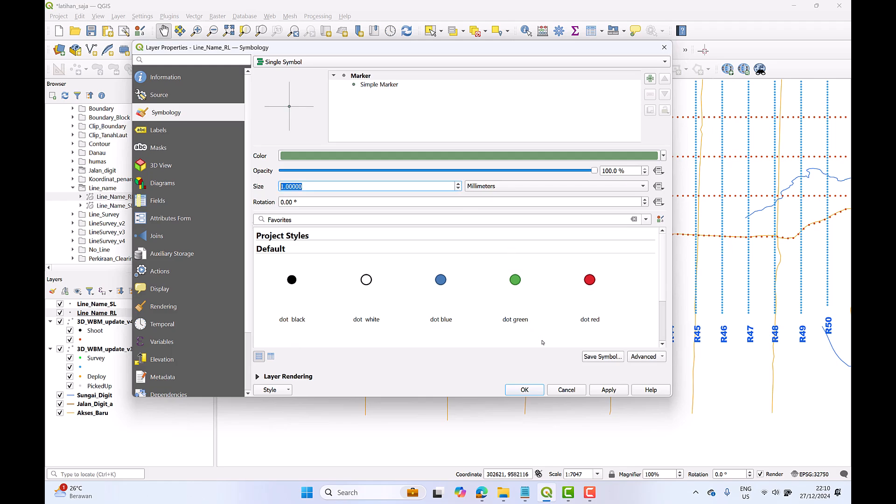
pyautogui.click(605, 386)
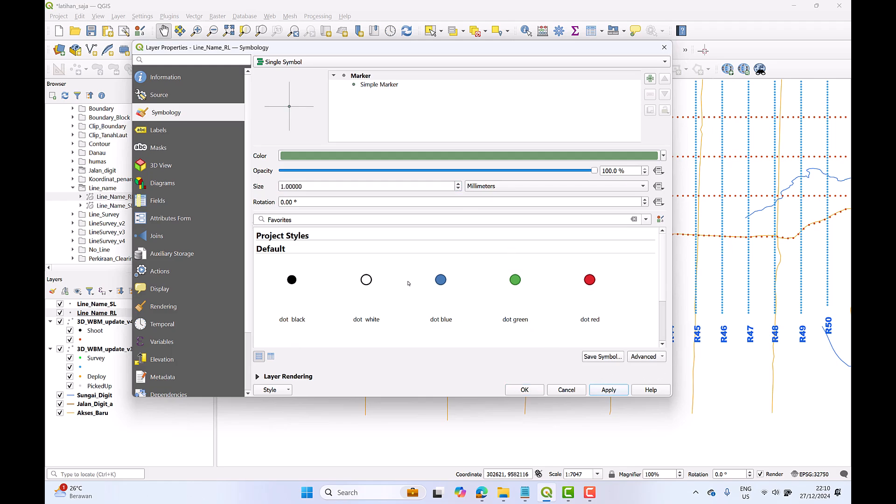
pyautogui.click(590, 282)
pyautogui.click(621, 391)
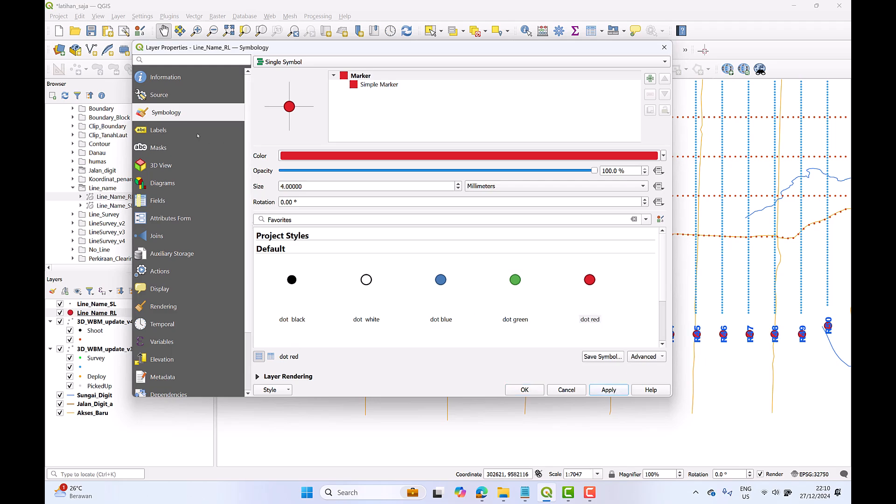
# - Try the middle-left and upper-left placement quadrants for the Line_Name_RL labels against the markers, and restore the center quadrant
pyautogui.click(213, 133)
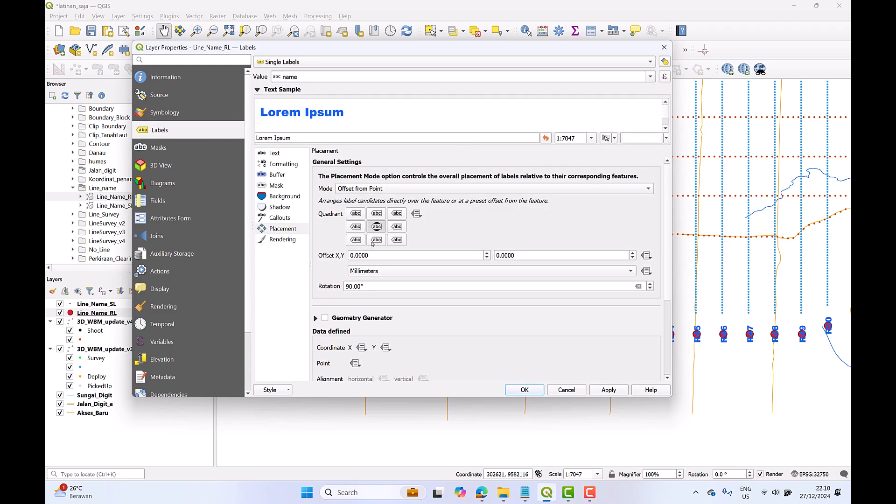
pyautogui.click(357, 227)
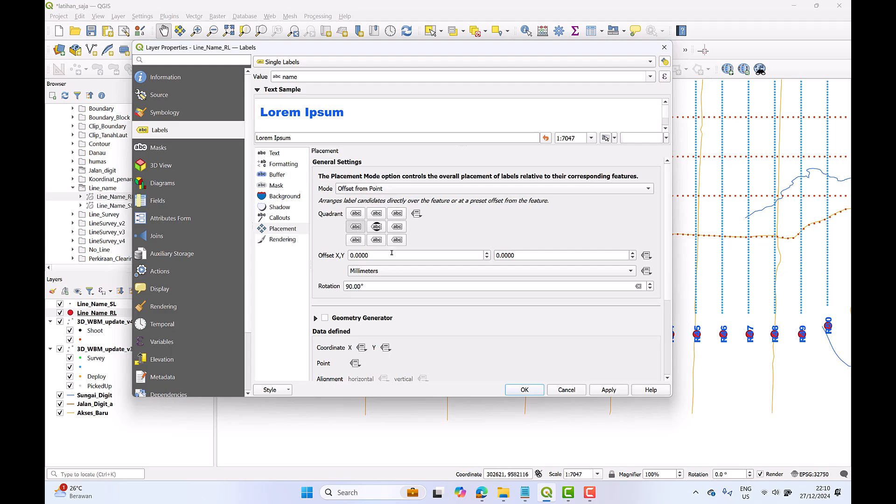
pyautogui.click(609, 391)
pyautogui.click(356, 214)
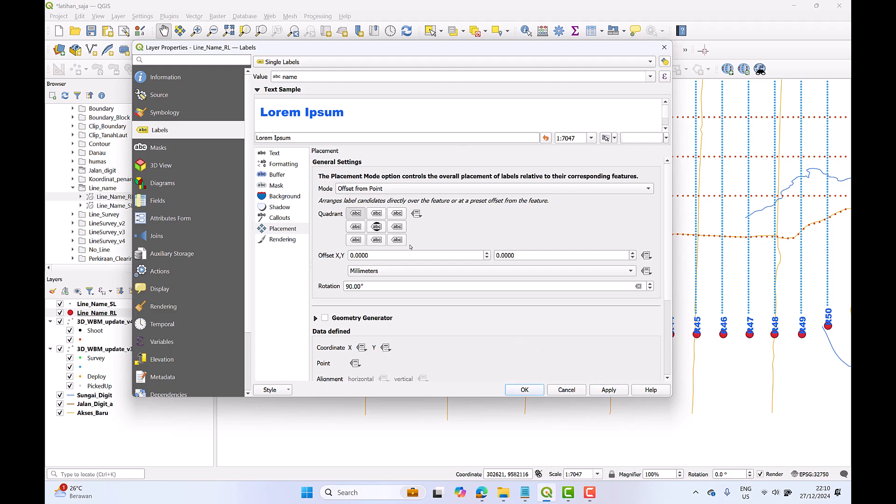
pyautogui.click(605, 391)
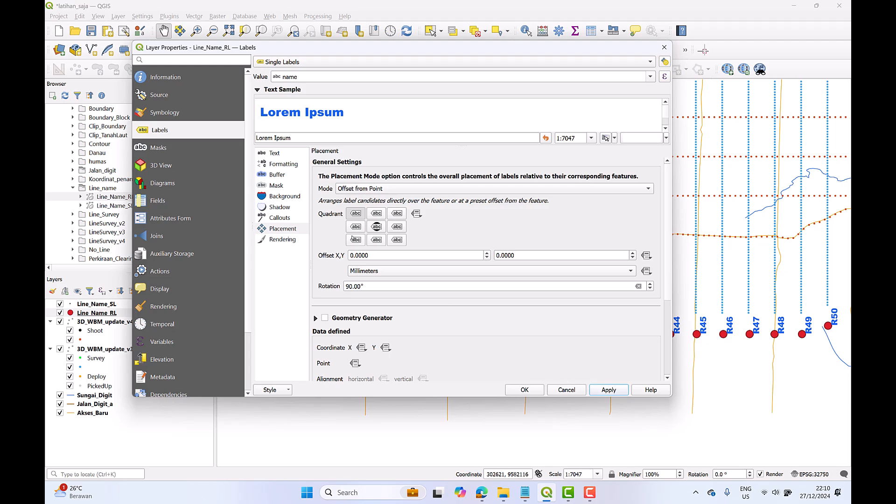
pyautogui.click(376, 227)
pyautogui.click(606, 390)
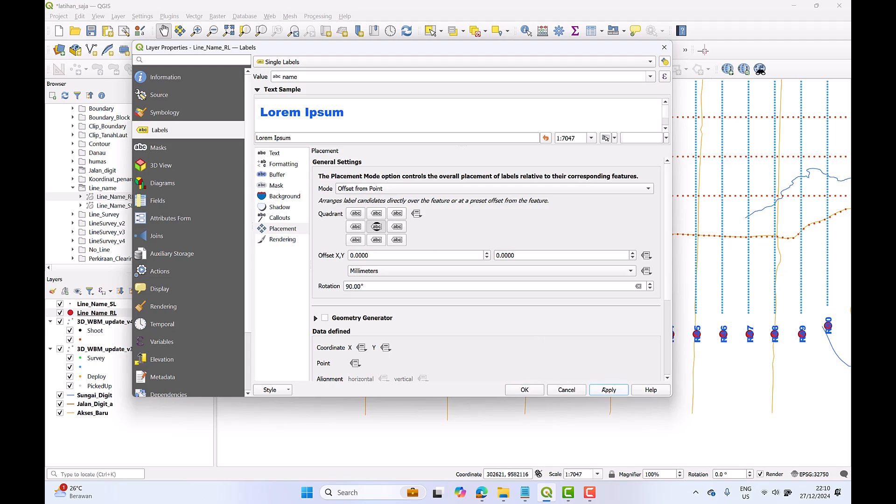
# - Set the Line_Name_RL marker size to 0 mm, confirm it and check the labels across the whole survey area
pyautogui.click(236, 113)
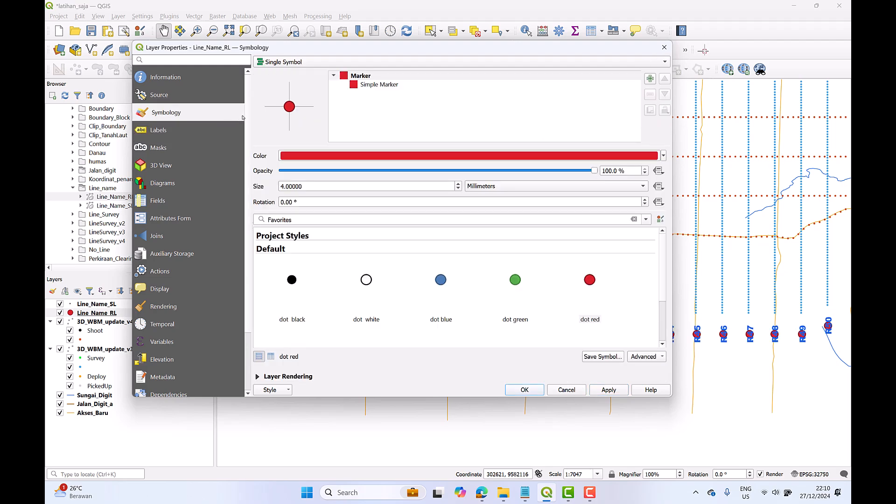
pyautogui.click(458, 188)
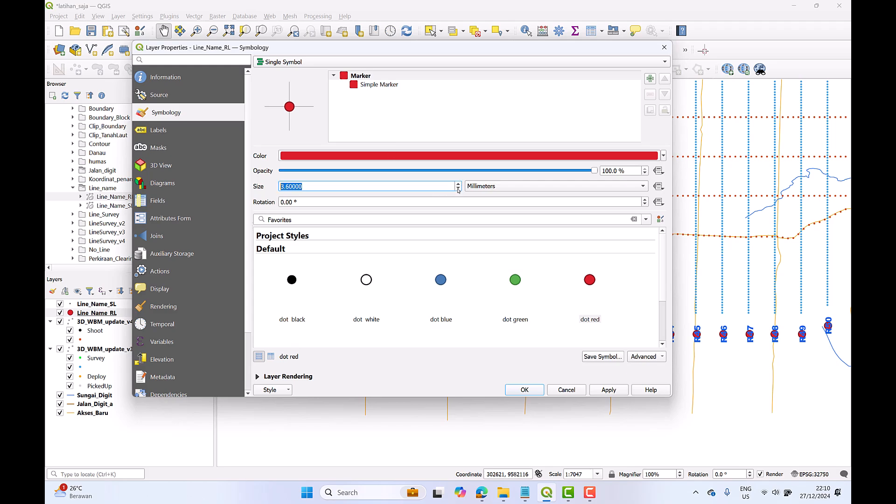
pyautogui.click(458, 189)
pyautogui.click(524, 390)
pyautogui.scroll(-2, 592, 293)
pyautogui.moveTo(592, 293); pyautogui.dragTo(448, 356)
pyautogui.scroll(-1, 533, 291)
pyautogui.scroll(1, 490, 256)
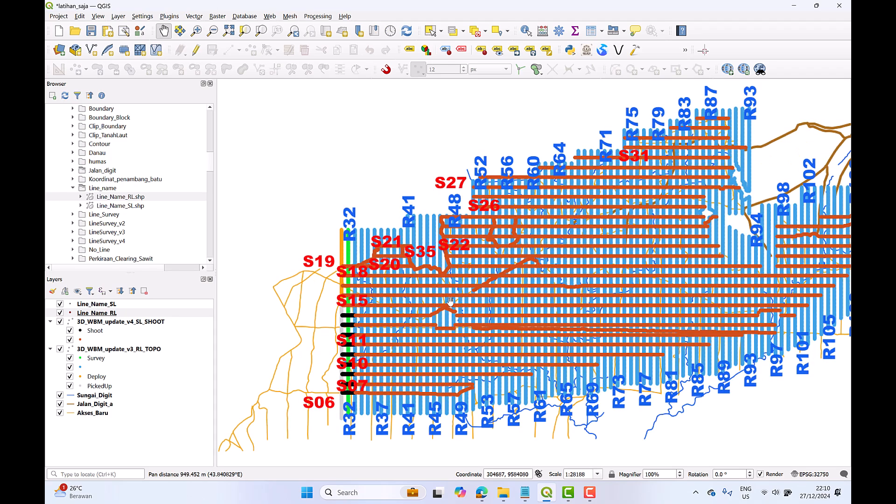
pyautogui.moveTo(460, 299); pyautogui.dragTo(425, 290)
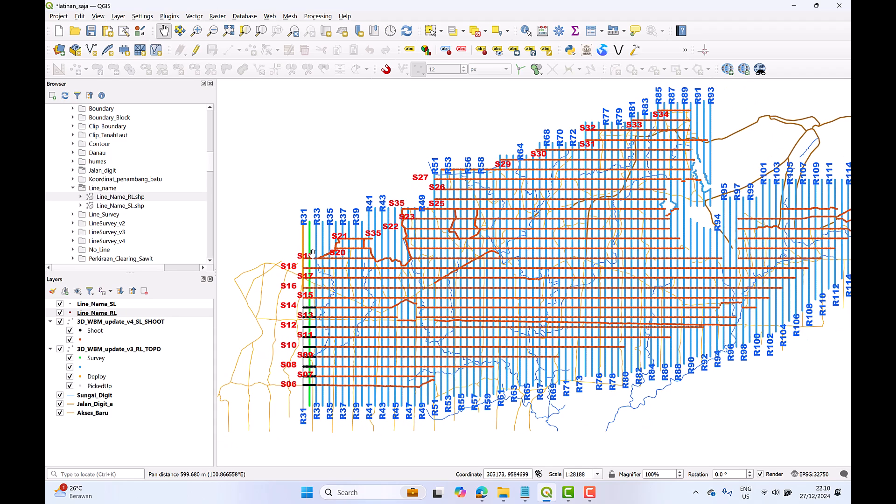
# - Review the marker and simple marker symbology settings of the Line_Name_RL layer
pyautogui.click(70, 315)
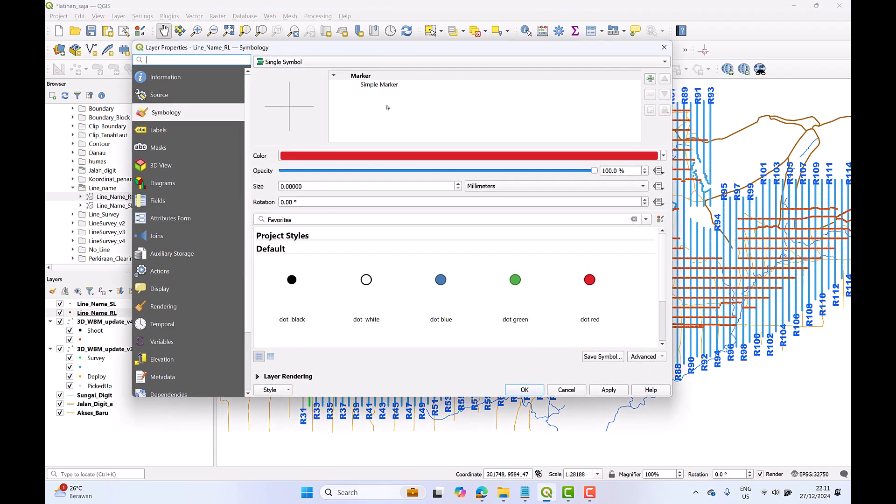
pyautogui.click(379, 84)
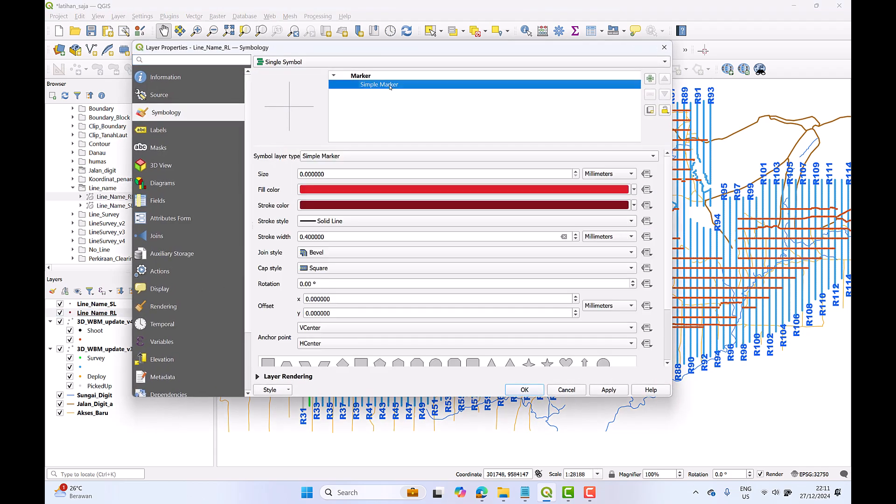
pyautogui.click(387, 80)
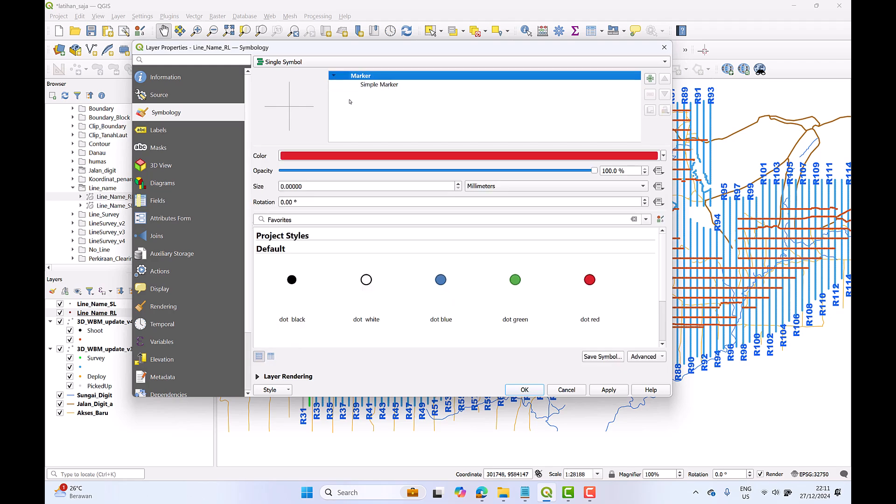
pyautogui.click(211, 113)
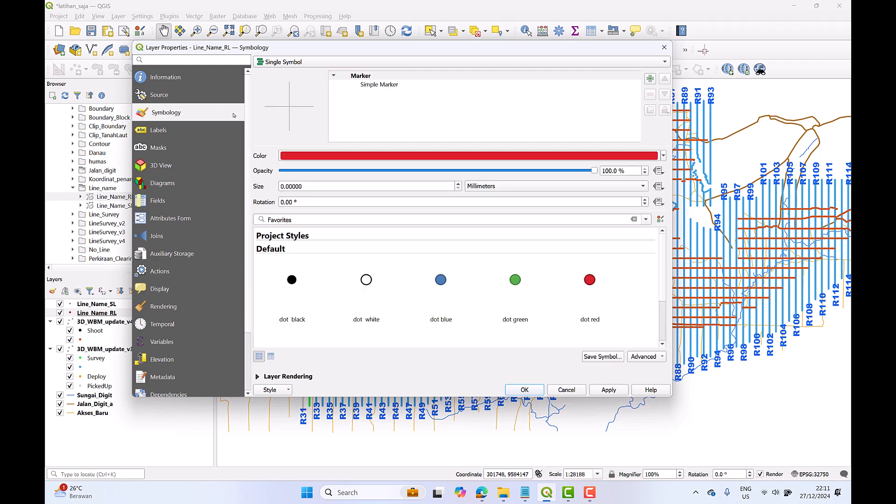
pyautogui.click(376, 86)
pyautogui.click(535, 391)
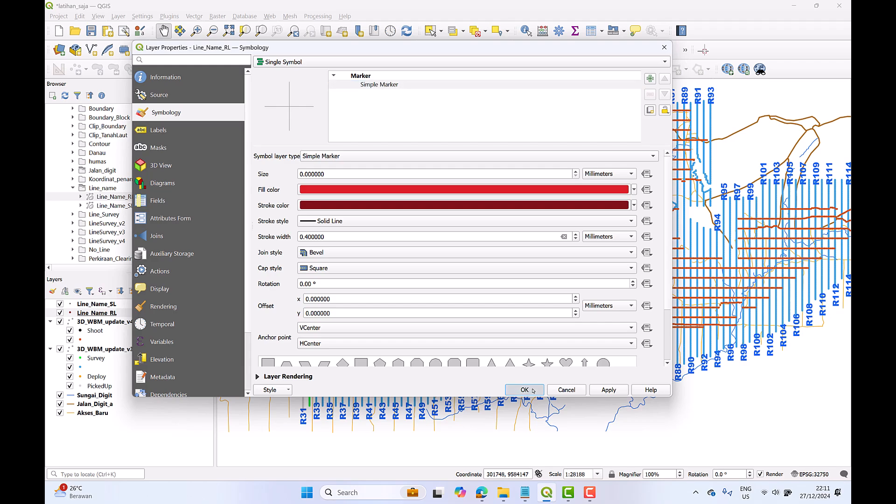
# - Set the Line_Name_RL label text size to 12 points and check the receiver line names at the lines' southern ends
pyautogui.scroll(1, 357, 365)
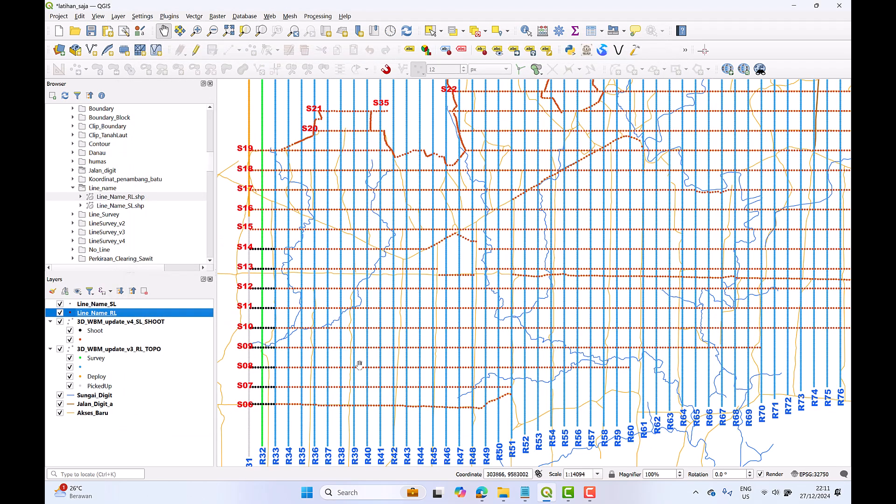
pyautogui.moveTo(356, 366); pyautogui.dragTo(408, 312)
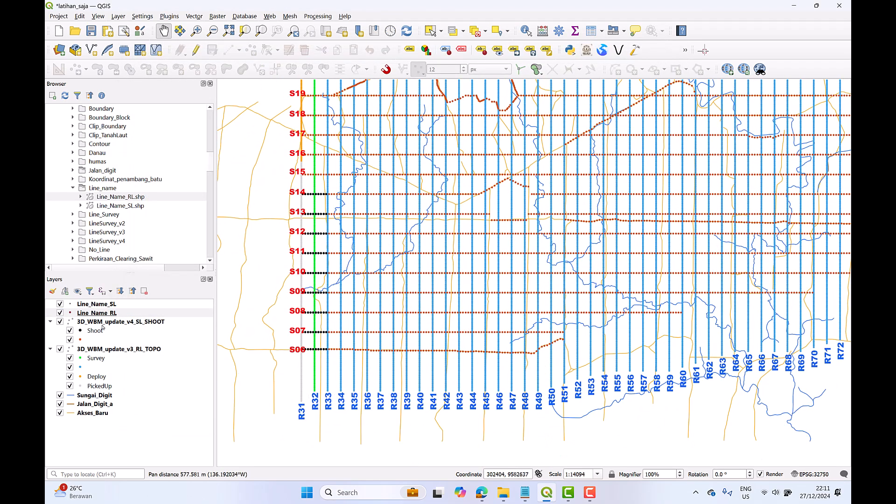
pyautogui.rightClick(104, 314)
pyautogui.click(136, 310)
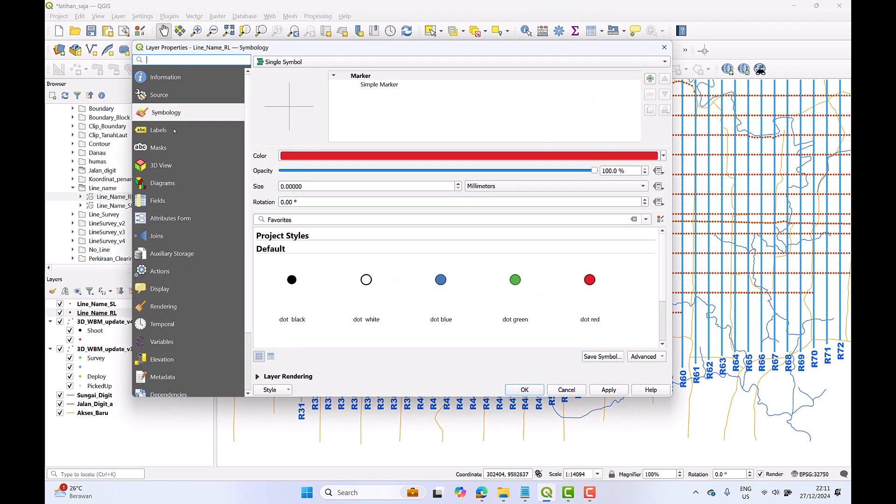
pyautogui.click(175, 131)
pyautogui.click(283, 164)
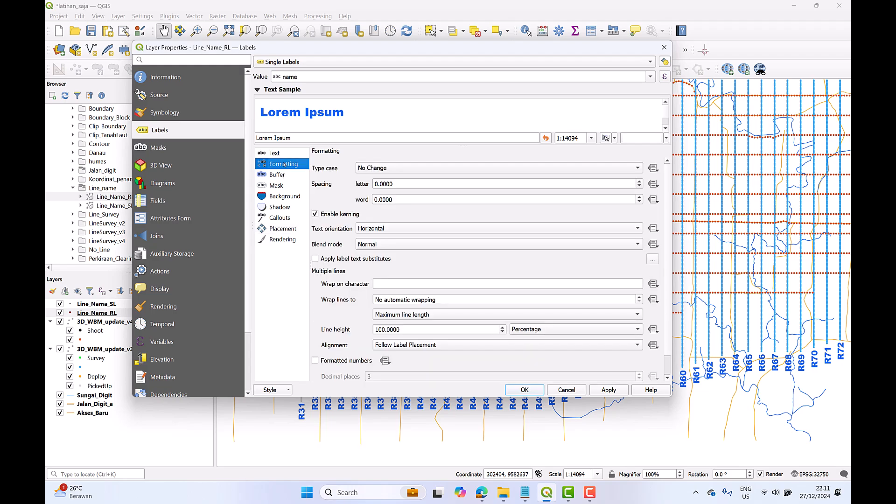
pyautogui.click(279, 154)
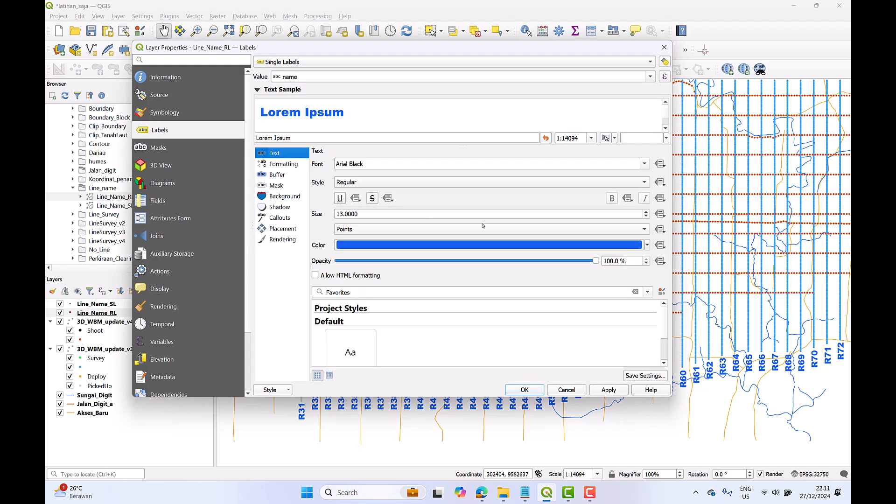
pyautogui.click(647, 216)
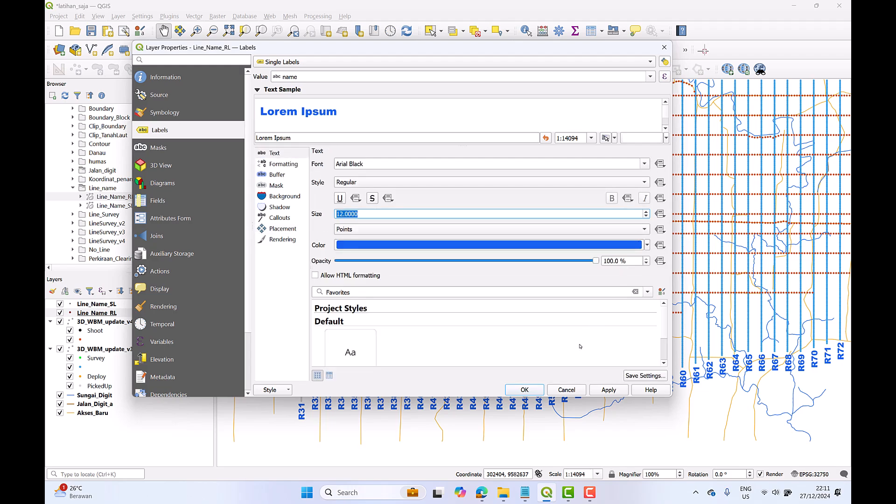
pyautogui.click(524, 390)
pyautogui.moveTo(537, 358); pyautogui.dragTo(556, 260)
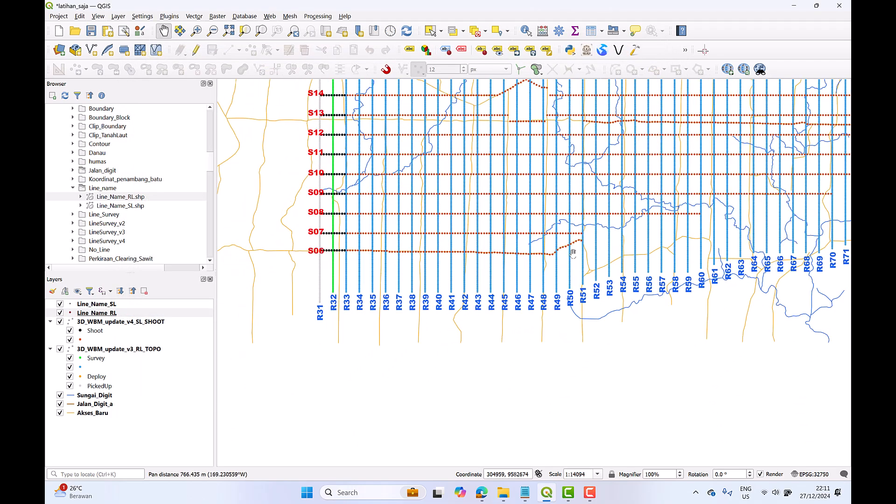
# - Check the Line_Name_SL label text settings and examine the source and receiver line names across the map at several scales
pyautogui.rightClick(114, 305)
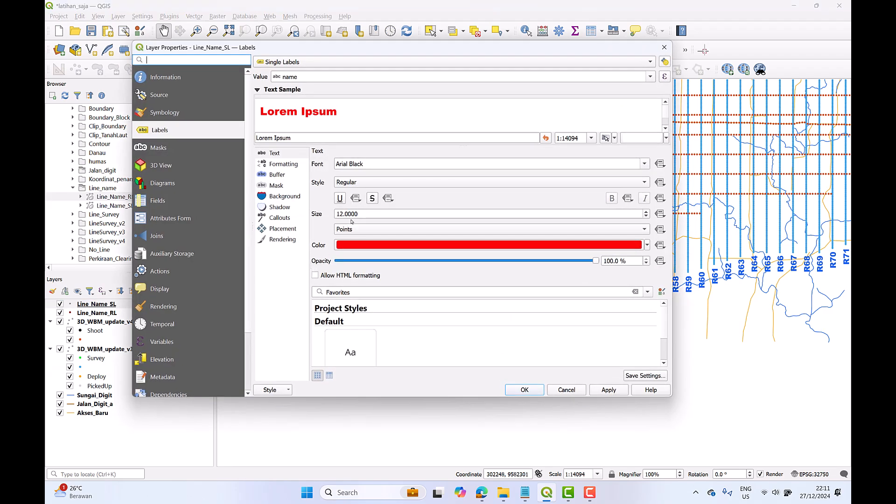
pyautogui.click(524, 390)
pyautogui.moveTo(516, 93); pyautogui.dragTo(507, 314)
pyautogui.moveTo(532, 285); pyautogui.dragTo(404, 252)
pyautogui.moveTo(646, 263); pyautogui.dragTo(572, 278)
pyautogui.moveTo(384, 293); pyautogui.dragTo(582, 272)
pyautogui.moveTo(468, 279); pyautogui.dragTo(568, 269)
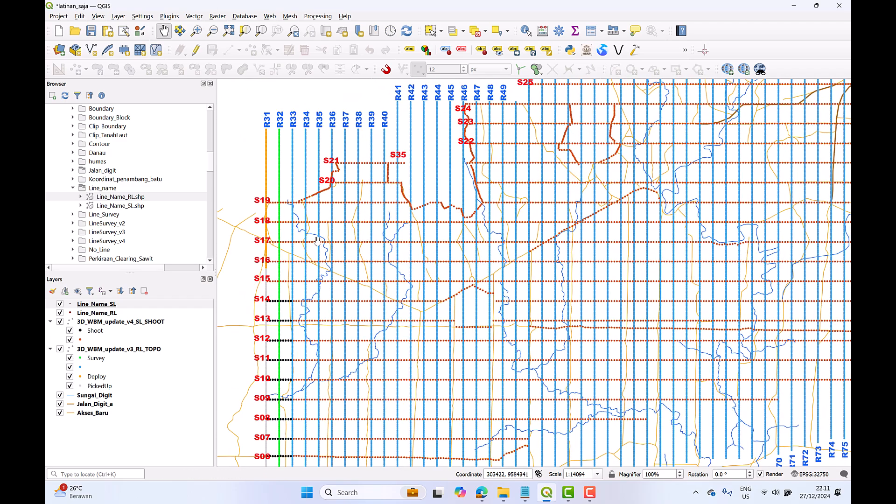
pyautogui.scroll(6, 344, 250)
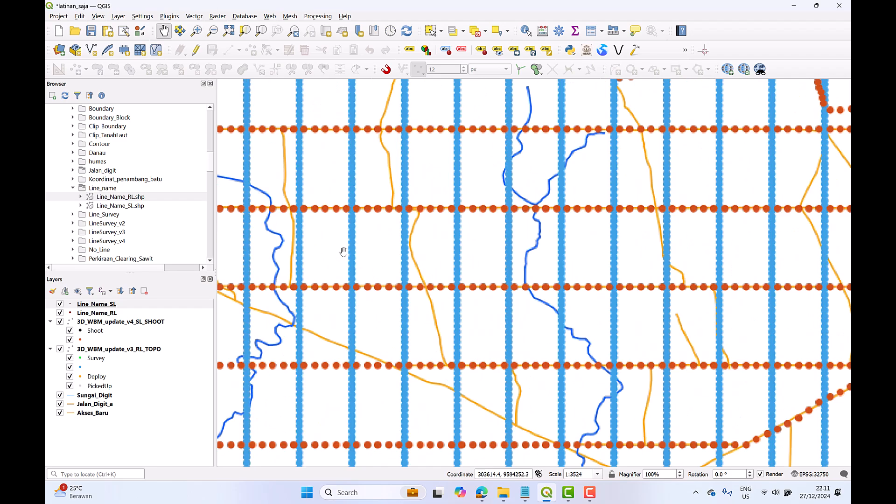
pyautogui.scroll(-6, 370, 239)
pyautogui.moveTo(358, 248); pyautogui.dragTo(397, 248)
pyautogui.scroll(1, 346, 248)
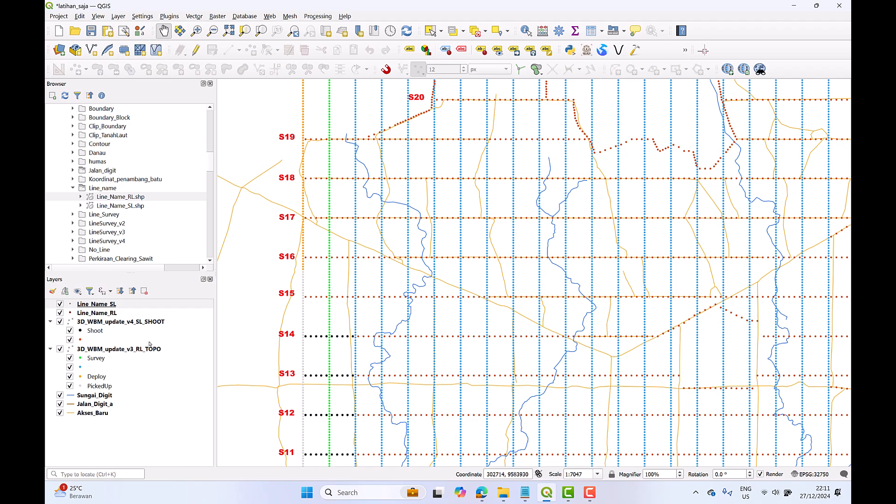
# - Configure the 3D_WBM_update_v4_SL_SHOOT layer with single labels that take their value from the No field
pyautogui.click(113, 322)
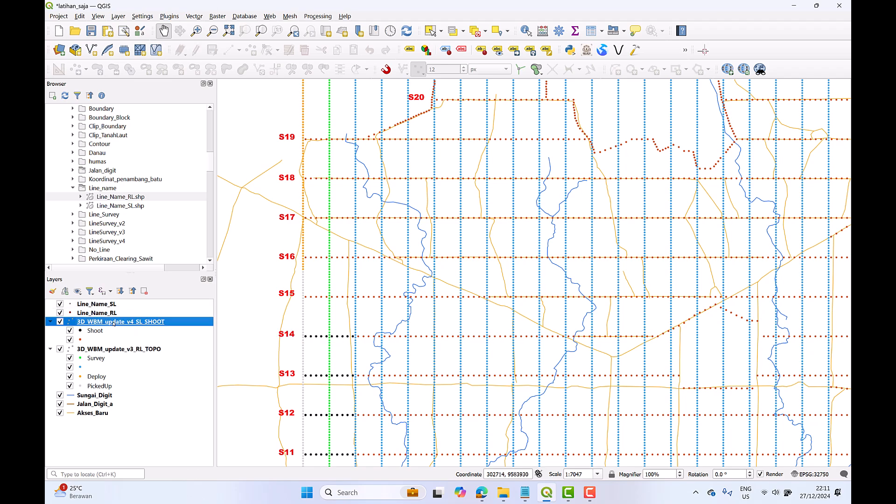
pyautogui.rightClick(113, 322)
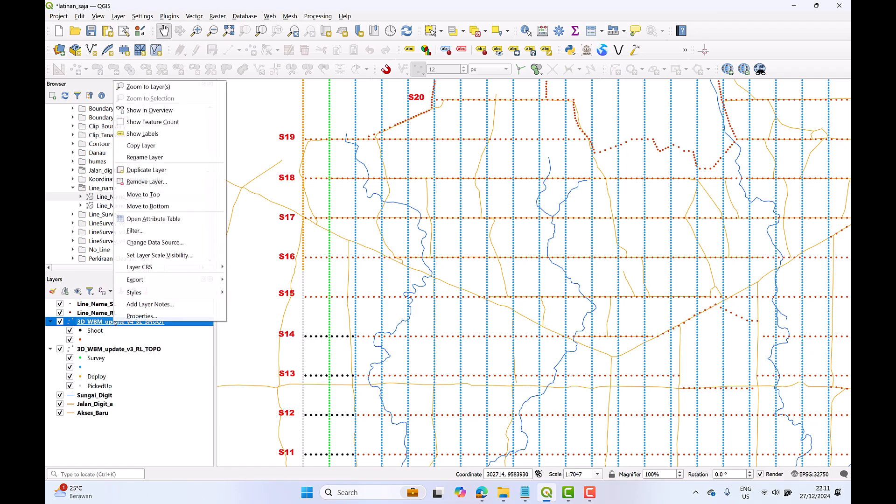
pyautogui.click(122, 319)
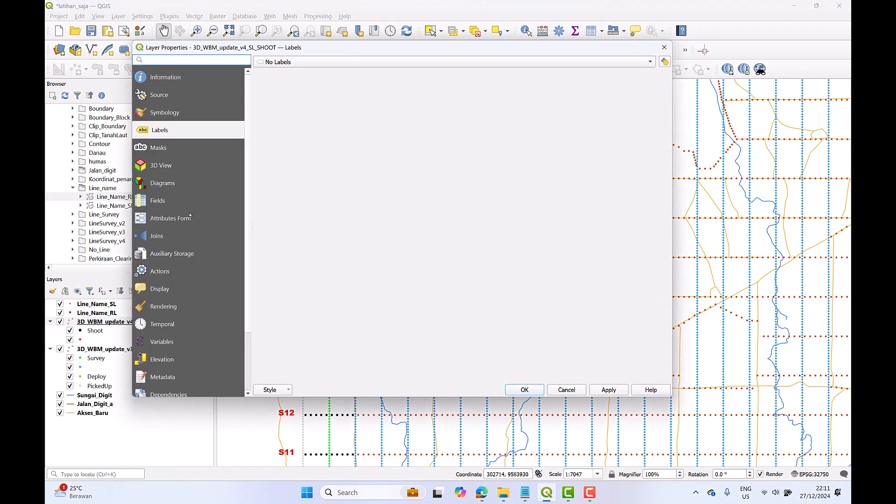
pyautogui.click(167, 113)
pyautogui.click(155, 132)
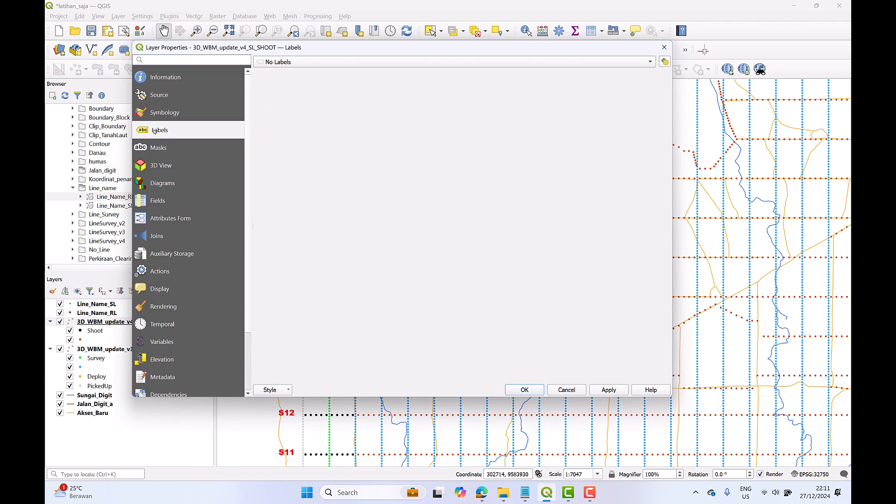
pyautogui.click(326, 63)
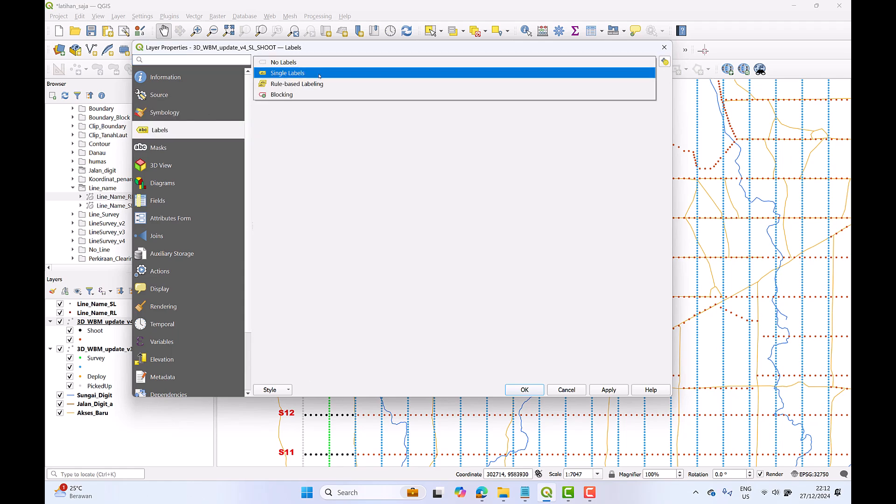
pyautogui.click(319, 75)
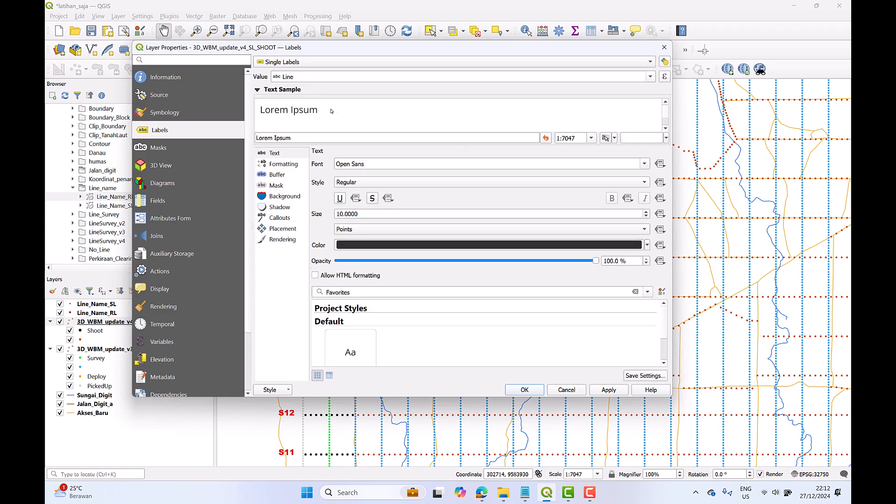
pyautogui.click(651, 77)
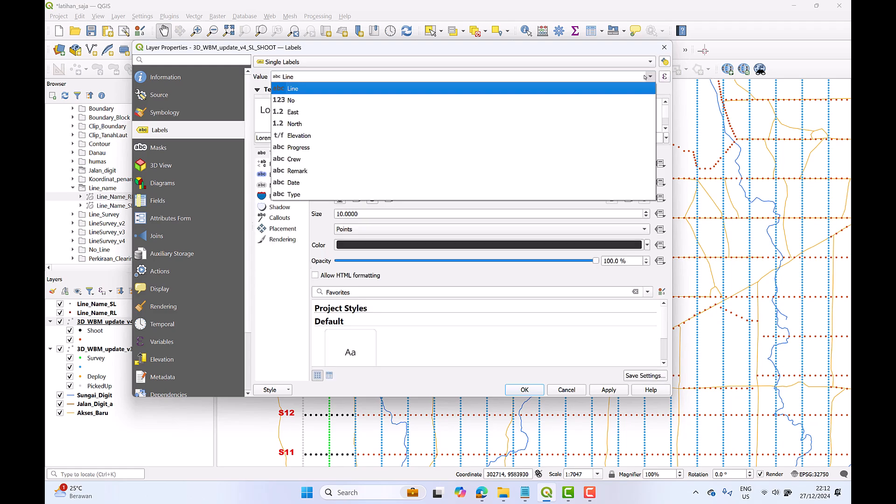
pyautogui.click(610, 98)
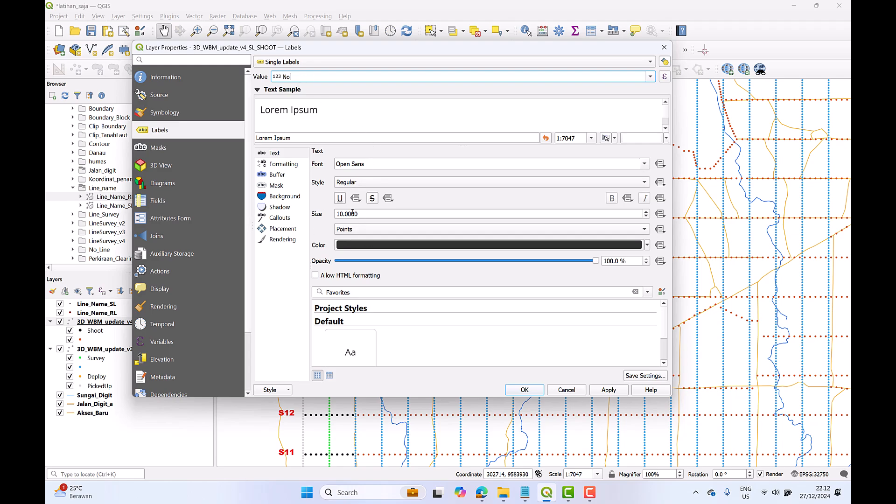
# - Set the shoot layer's label text color to red and its size to 8 points, and confirm the layer properties
pyautogui.click(400, 245)
pyautogui.moveTo(361, 229); pyautogui.dragTo(369, 224)
pyautogui.click(468, 335)
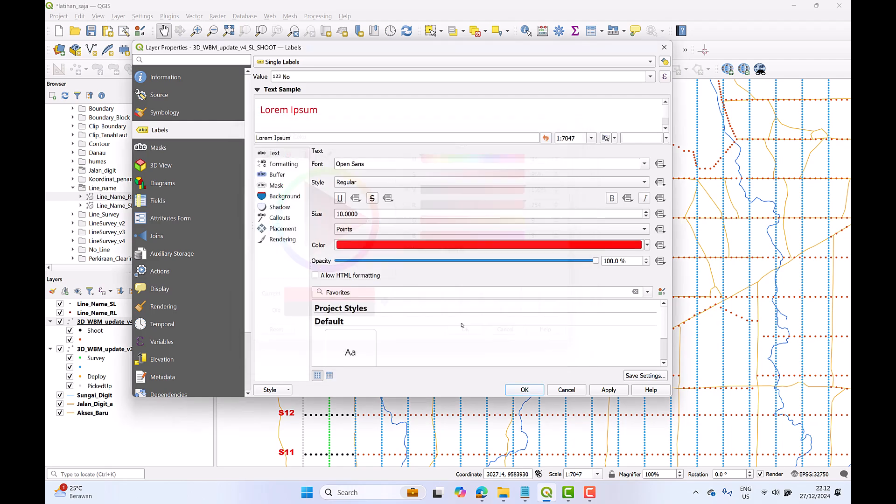
pyautogui.click(646, 217)
pyautogui.click(646, 218)
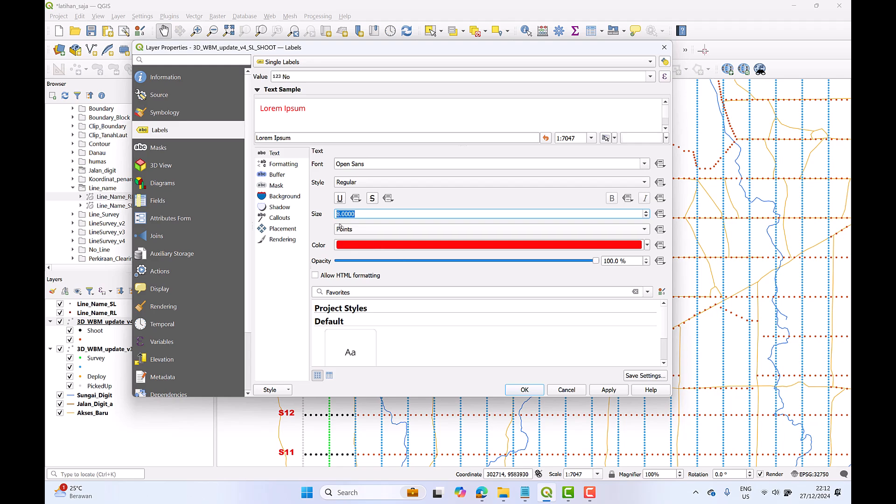
pyautogui.click(531, 390)
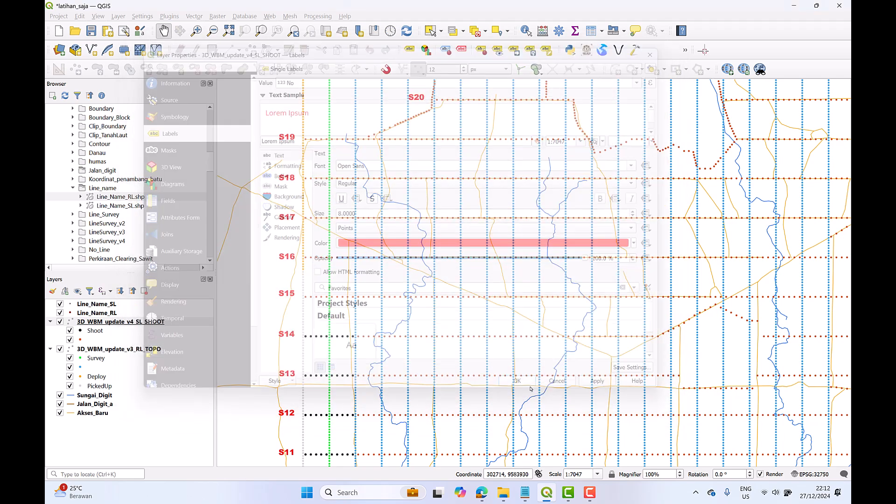
# - Show the labels of the 3D_WBM_update_v4_SL_SHOOT layer and check the point numbers along the source lines at several scales
pyautogui.rightClick(160, 321)
pyautogui.click(184, 130)
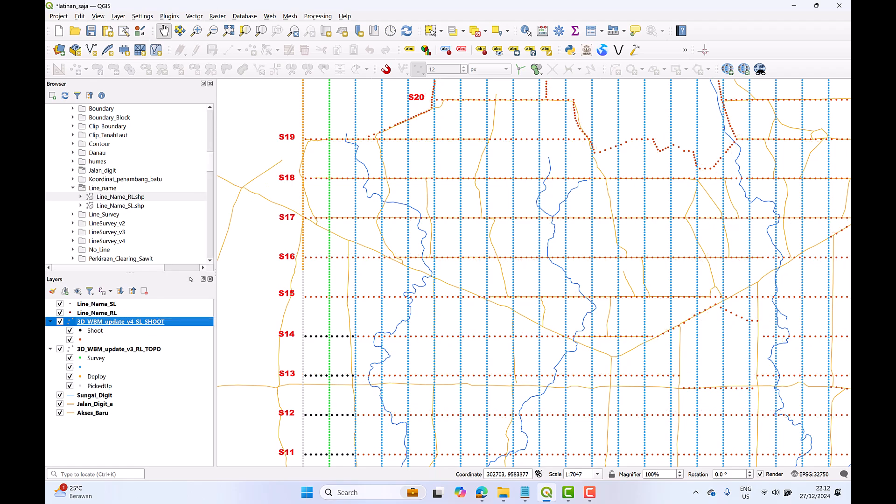
pyautogui.rightClick(165, 324)
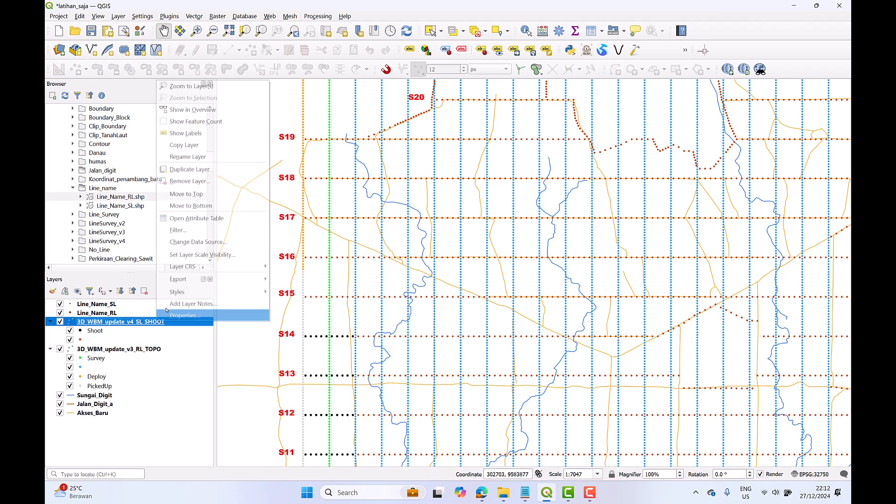
pyautogui.click(211, 135)
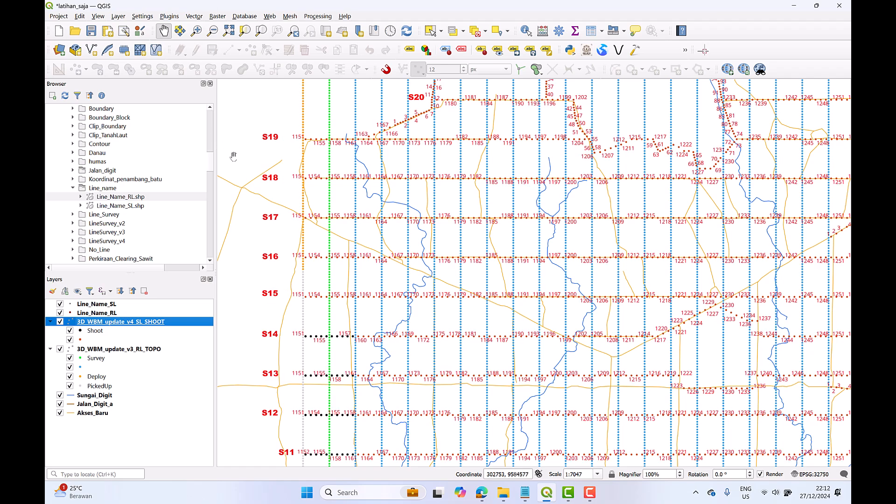
pyautogui.scroll(-1, 331, 232)
pyautogui.scroll(2, 332, 248)
pyautogui.moveTo(310, 326); pyautogui.dragTo(343, 255)
pyautogui.scroll(1, 343, 255)
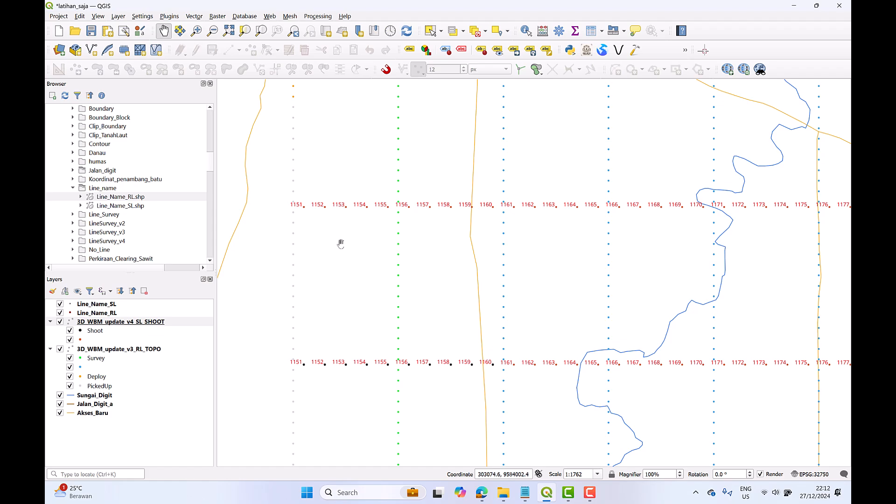
pyautogui.moveTo(340, 244); pyautogui.dragTo(438, 289)
pyautogui.scroll(-1, 428, 285)
pyautogui.scroll(1, 417, 292)
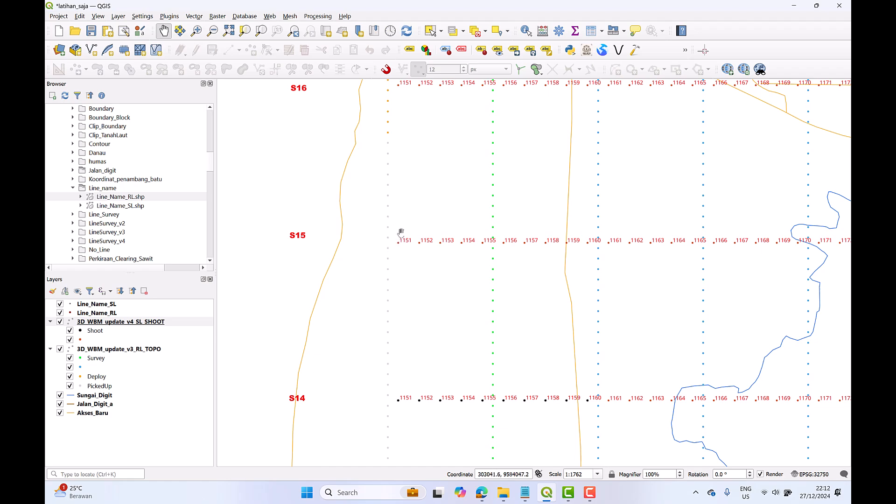
# - Set the shoot layer's label placement mode to Offset from Point with a rotation of 90°, and apply it
pyautogui.rightClick(146, 327)
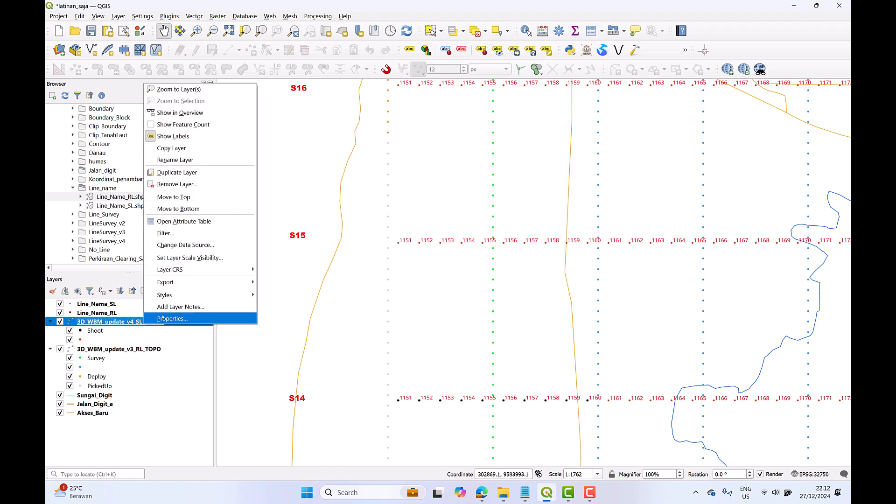
pyautogui.click(162, 319)
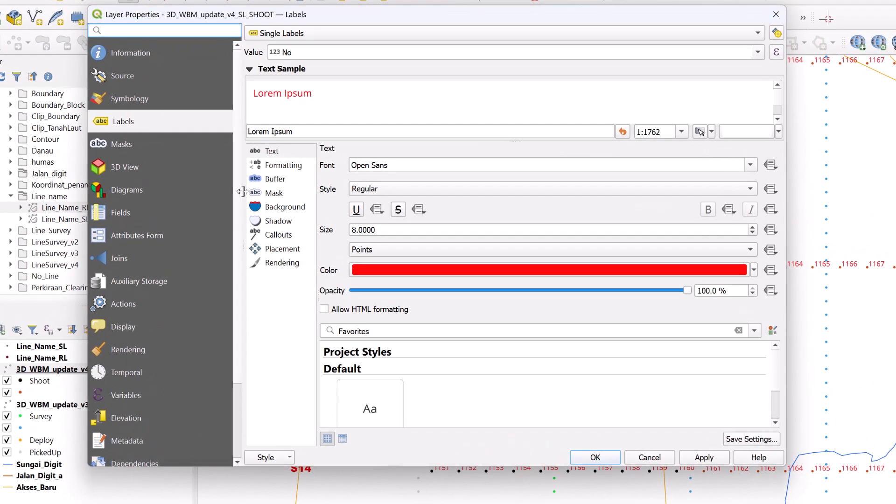
pyautogui.click(133, 126)
pyautogui.click(278, 250)
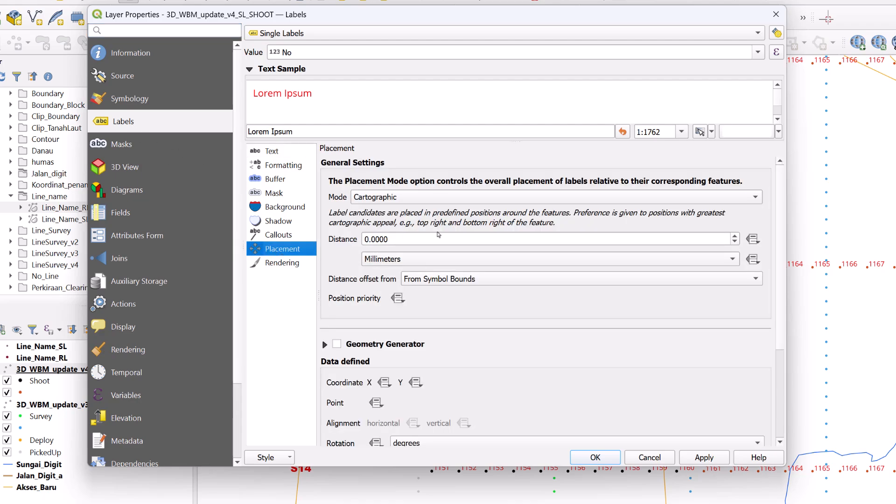
pyautogui.click(469, 196)
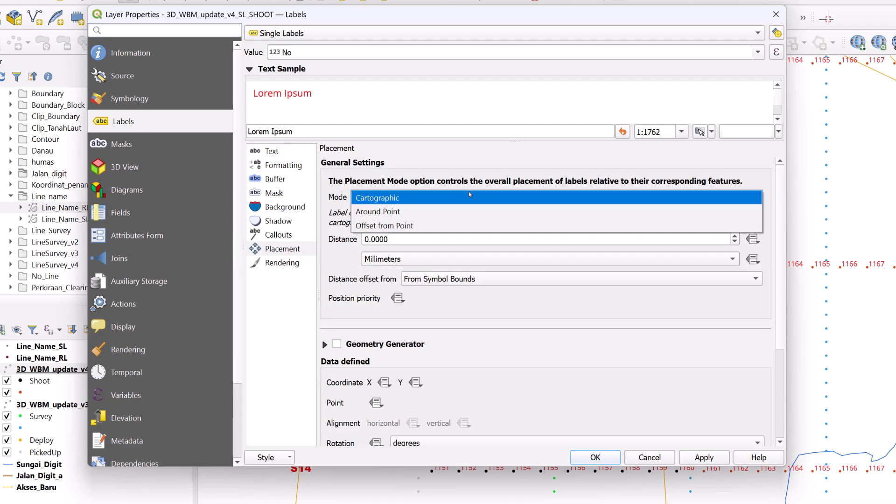
pyautogui.click(457, 226)
pyautogui.click(367, 325)
pyautogui.write('90.00')
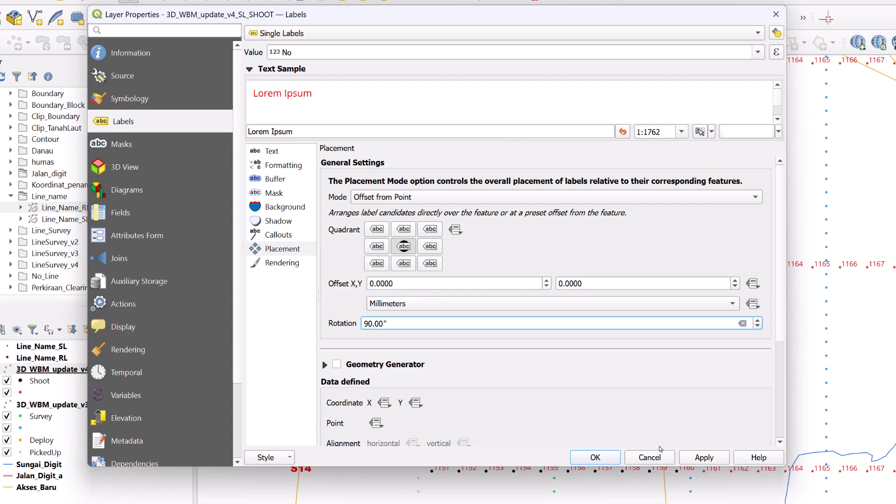
pyautogui.click(696, 463)
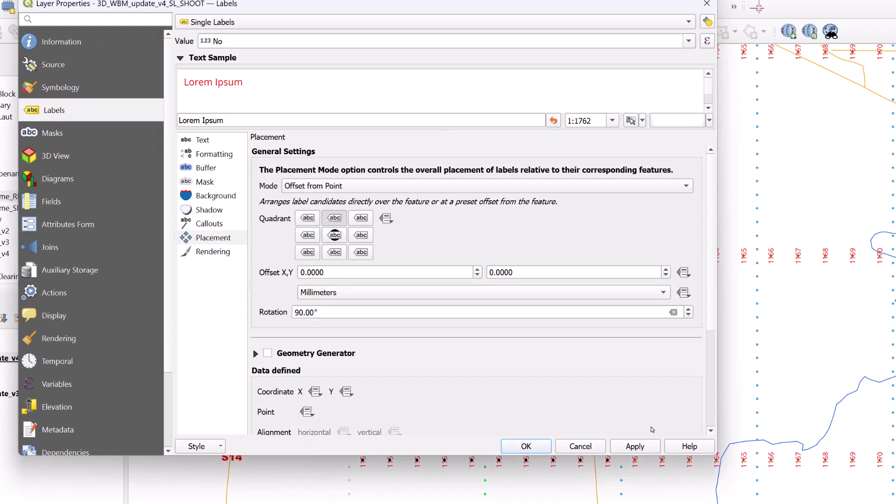
# - Try the upper-middle quadrant for the labels, apply the middle-left quadrant instead, and check the point numbers against their points
pyautogui.click(706, 458)
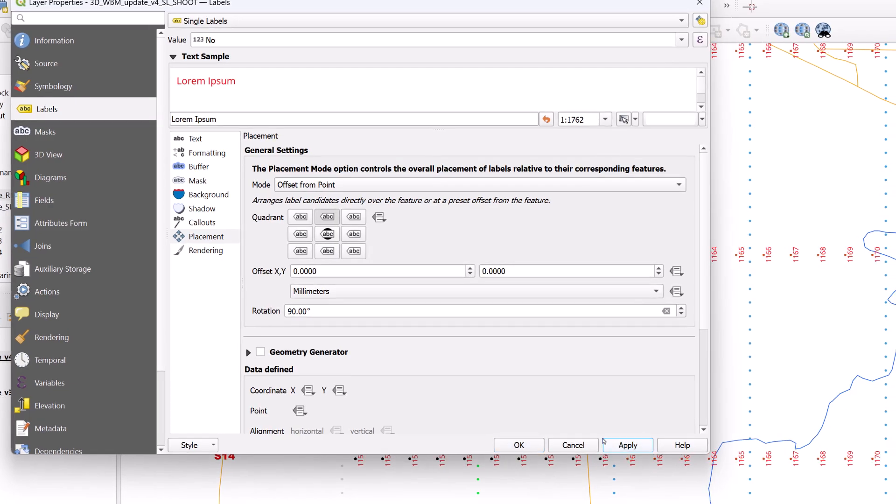
pyautogui.click(301, 233)
pyautogui.click(626, 446)
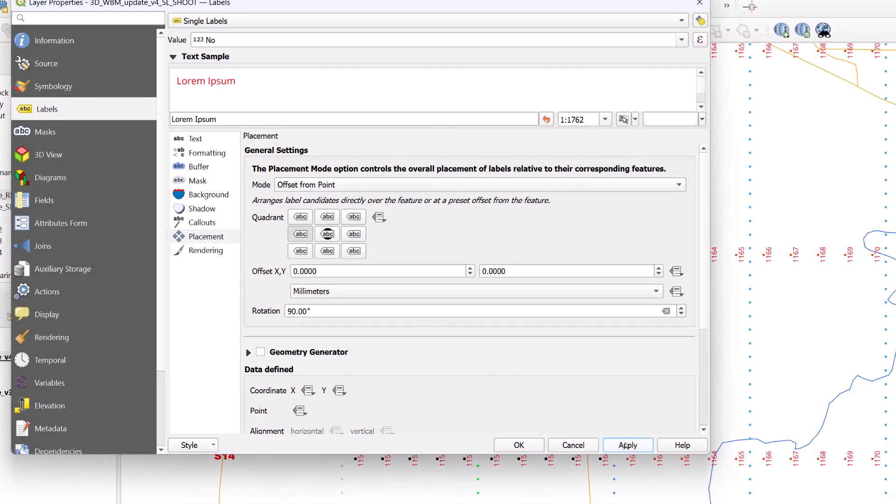
pyautogui.moveTo(446, 2); pyautogui.dragTo(470, 314)
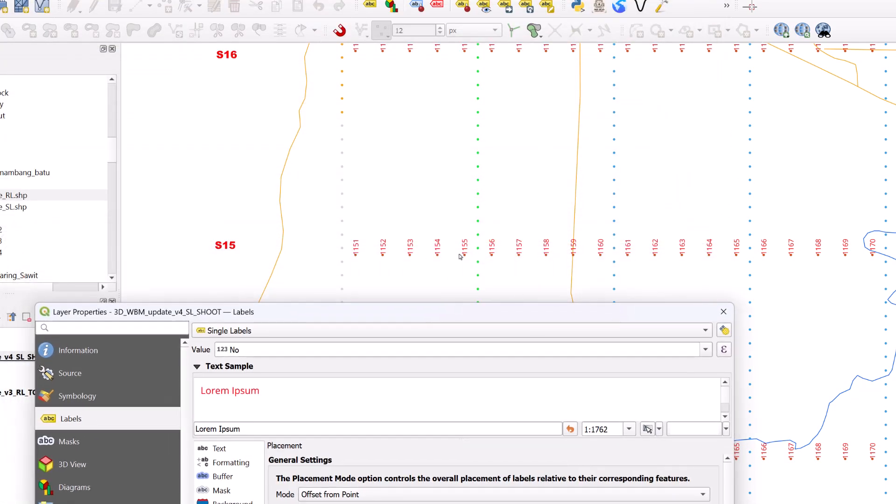
pyautogui.moveTo(597, 313); pyautogui.dragTo(558, 81)
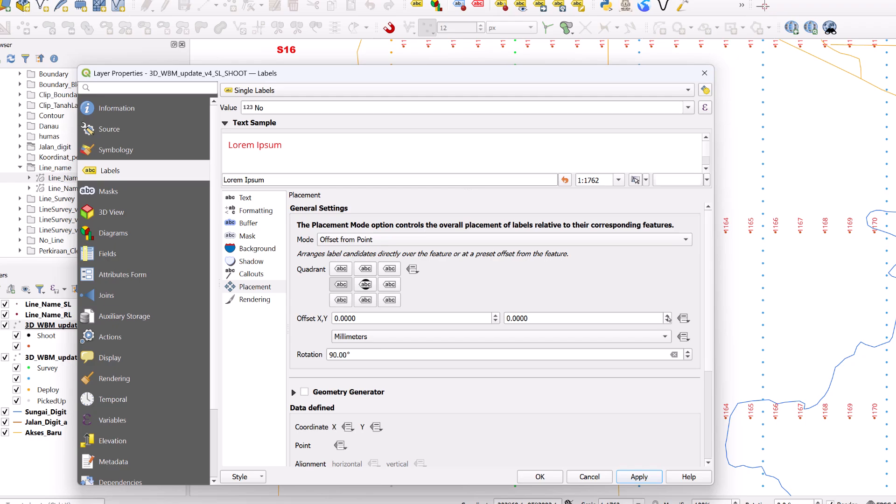
# - Set the labels' Y offset to -1.5 mm, applying -0.5 and -1.0 mm along the way, and confirm the layer properties
pyautogui.click(667, 321)
pyautogui.click(668, 321)
pyautogui.click(667, 322)
pyautogui.click(639, 478)
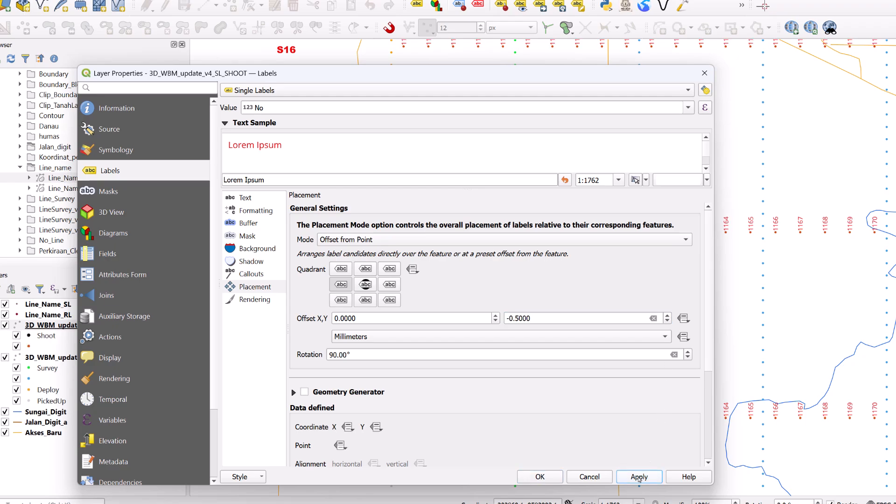
pyautogui.click(668, 321)
pyautogui.click(668, 321)
pyautogui.click(668, 321)
pyautogui.click(667, 321)
pyautogui.click(668, 321)
pyautogui.click(641, 477)
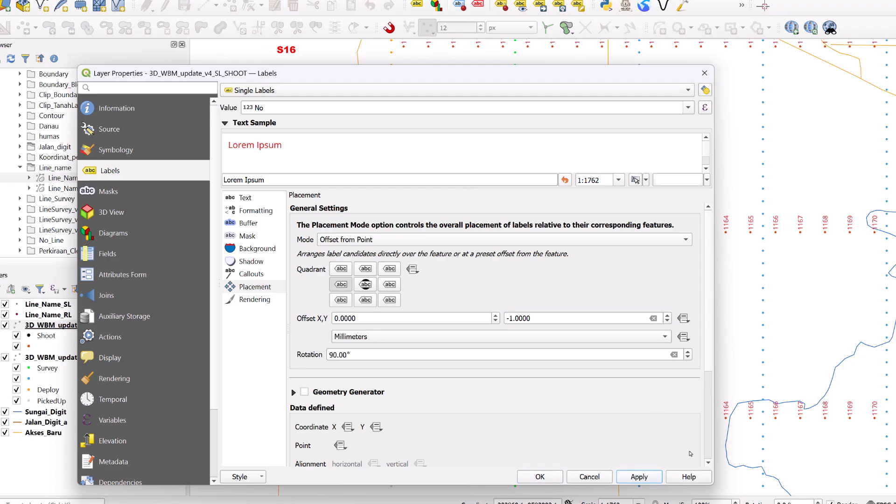
pyautogui.click(668, 322)
pyautogui.click(668, 321)
pyautogui.click(667, 321)
pyautogui.click(631, 477)
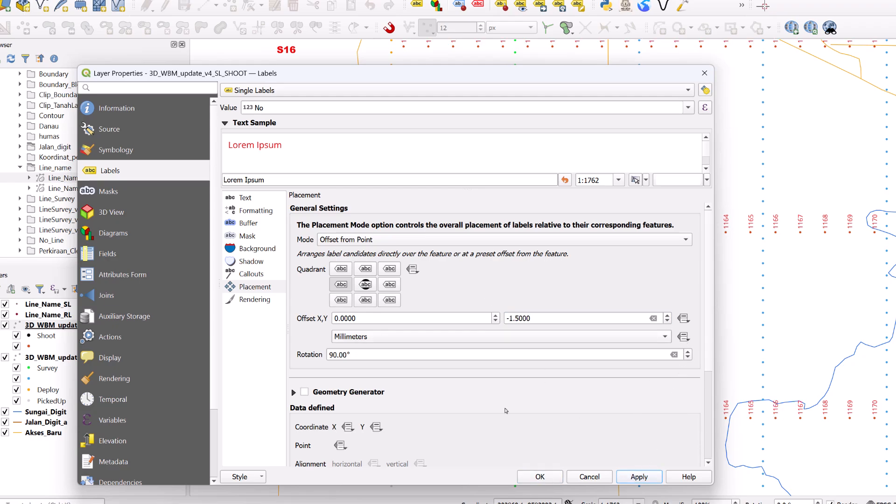
pyautogui.click(534, 477)
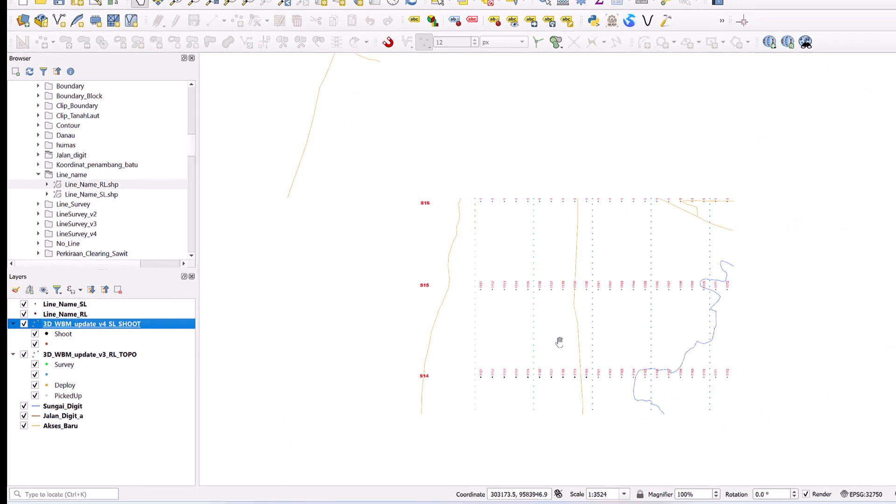
# - Examine the rotated point number labels along source lines S13 to S16 at several map scales
pyautogui.moveTo(654, 347); pyautogui.dragTo(505, 323)
pyautogui.scroll(-1, 577, 337)
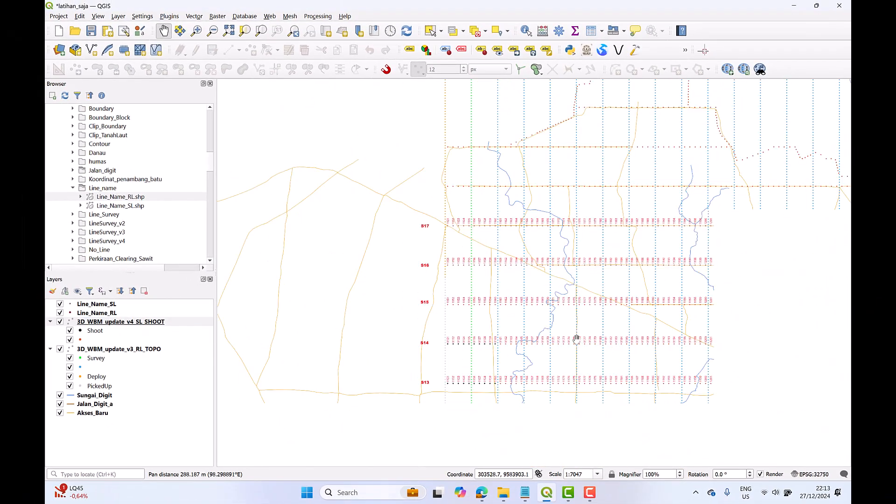
pyautogui.scroll(2, 592, 334)
pyautogui.moveTo(524, 356); pyautogui.dragTo(667, 324)
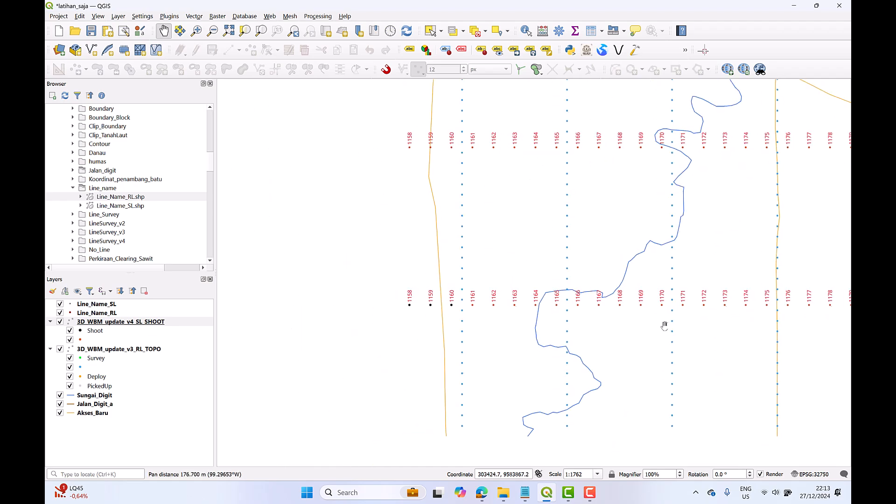
pyautogui.moveTo(451, 349); pyautogui.dragTo(550, 339)
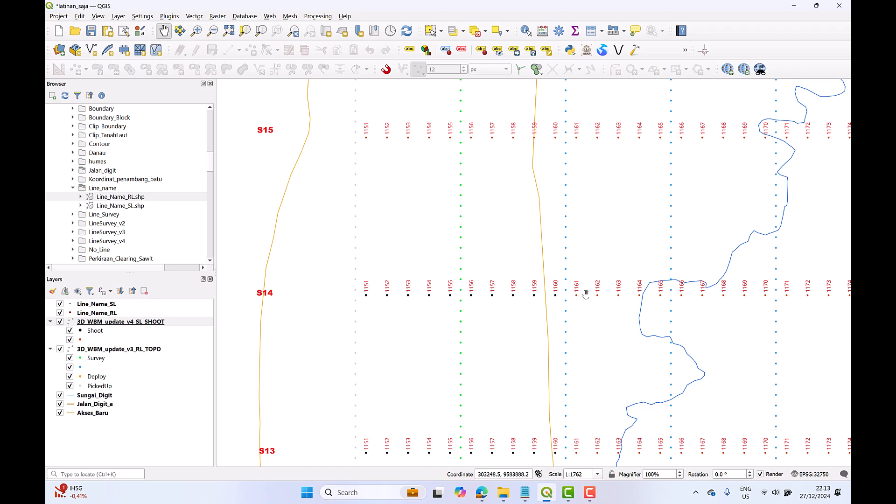
pyautogui.moveTo(583, 294); pyautogui.dragTo(540, 304)
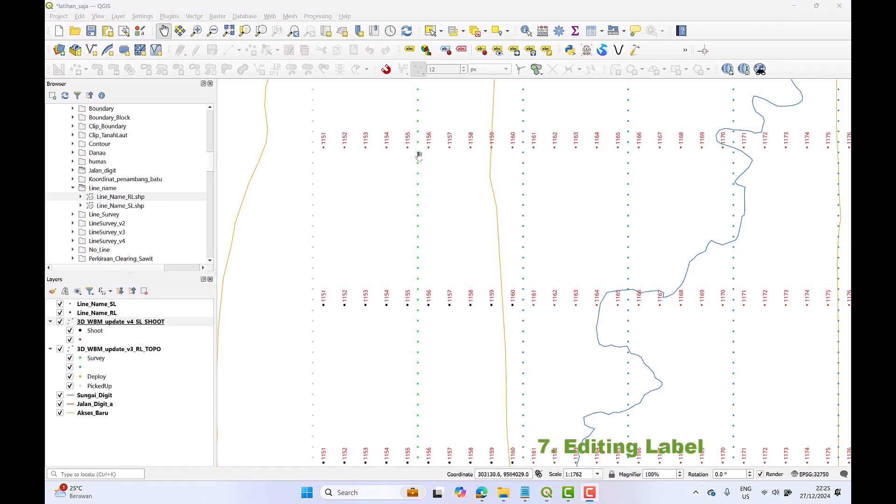
pyautogui.moveTo(419, 157); pyautogui.dragTo(440, 259)
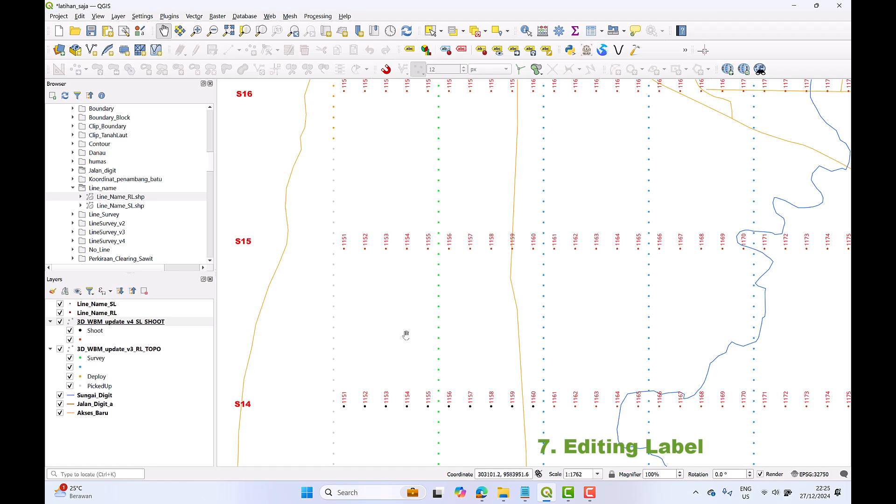
# - Switch to the Copilot chat in the browser, review its advice on labelling every fifth feature, copy the if function expression, and return to QGIS
pyautogui.click(481, 496)
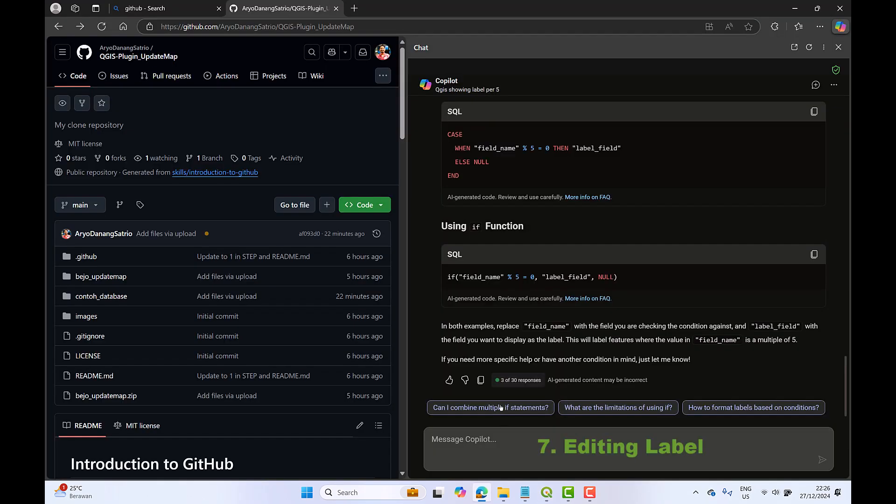
pyautogui.scroll(1, 561, 212)
pyautogui.scroll(-1, 563, 211)
pyautogui.scroll(7, 496, 174)
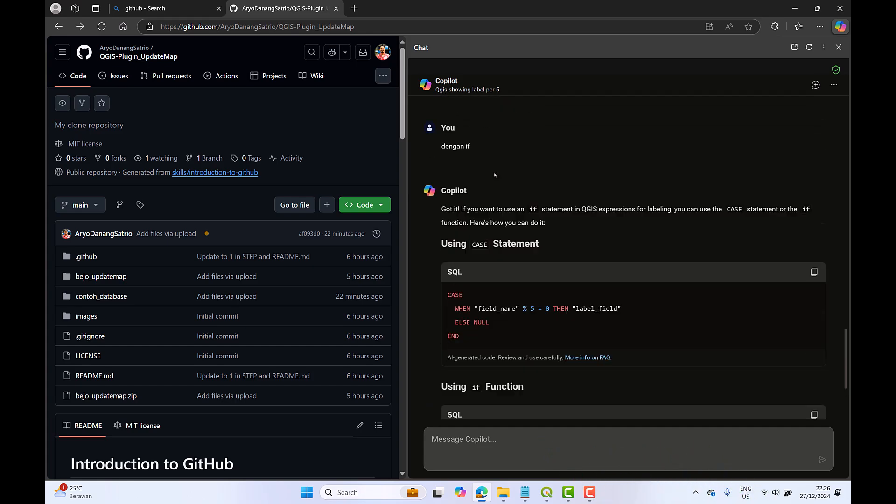
pyautogui.scroll(6, 496, 174)
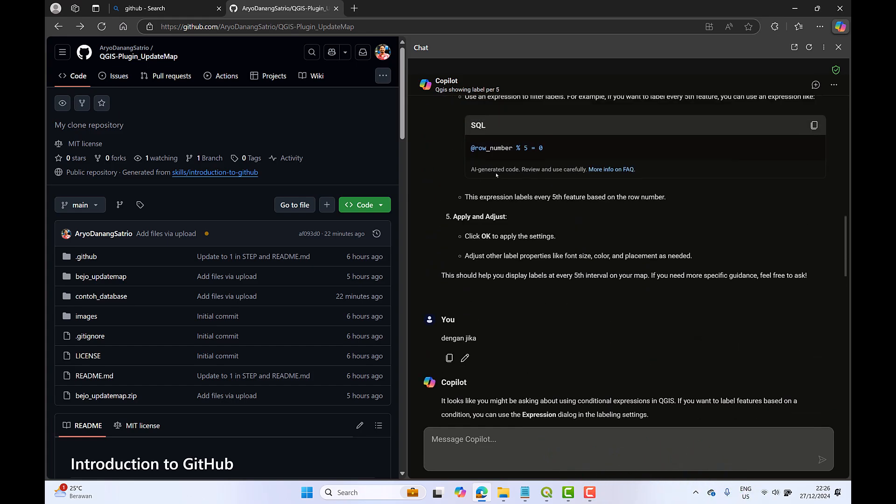
pyautogui.scroll(-10, 463, 340)
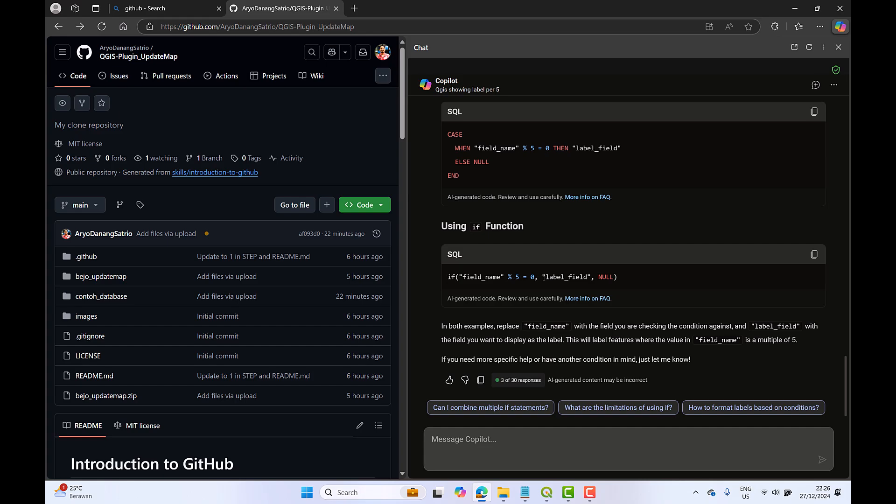
pyautogui.scroll(1, 581, 278)
pyautogui.moveTo(546, 308); pyautogui.dragTo(580, 308)
pyautogui.click(808, 288)
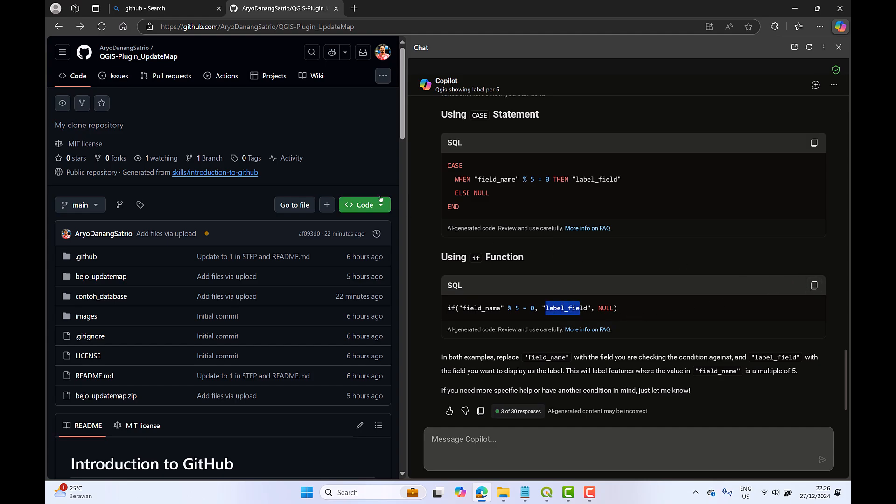
pyautogui.click(795, 8)
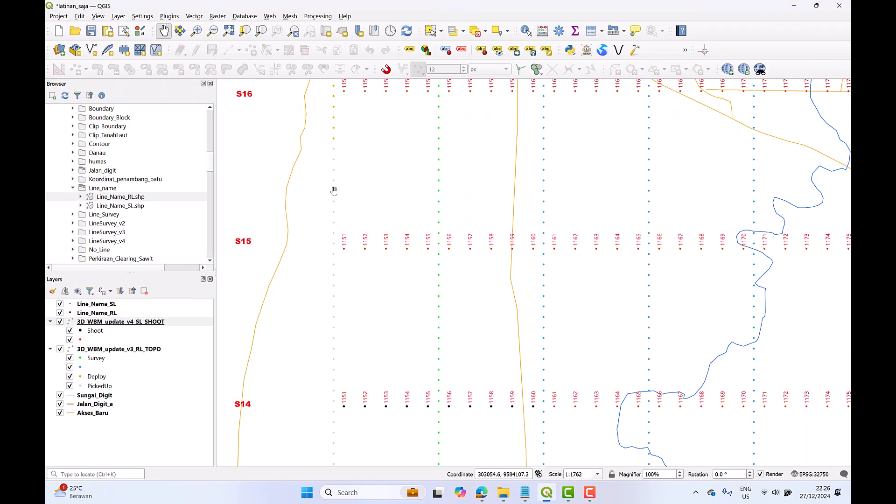
# - Open the label value expression of the 3D_WBM_update_v4_SL_SHOOT layer and paste the copied if expression below "No"
pyautogui.rightClick(128, 325)
pyautogui.click(157, 319)
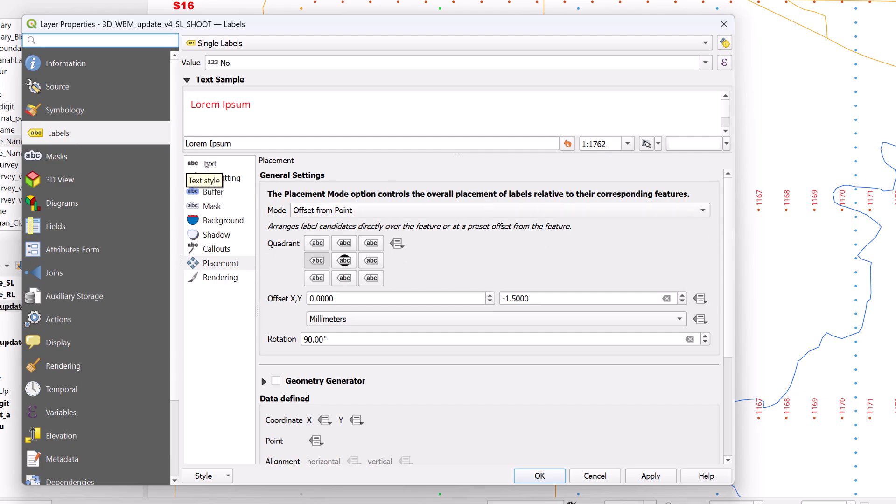
pyautogui.click(206, 164)
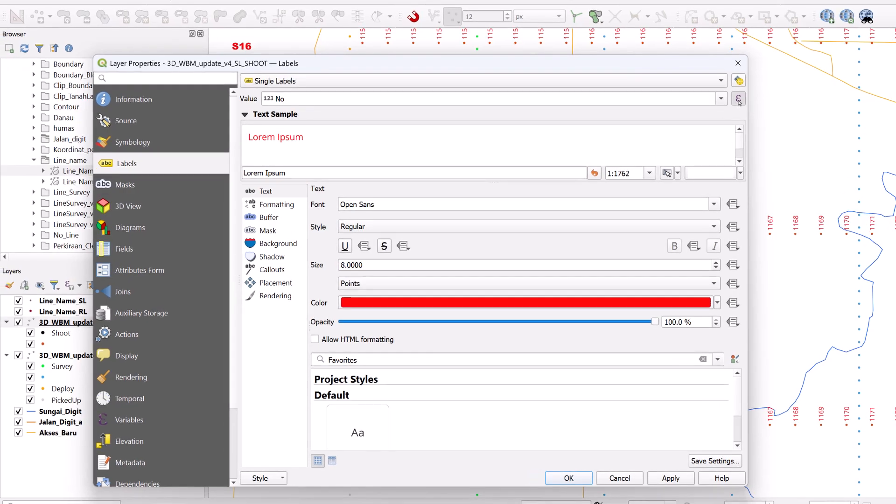
pyautogui.click(739, 100)
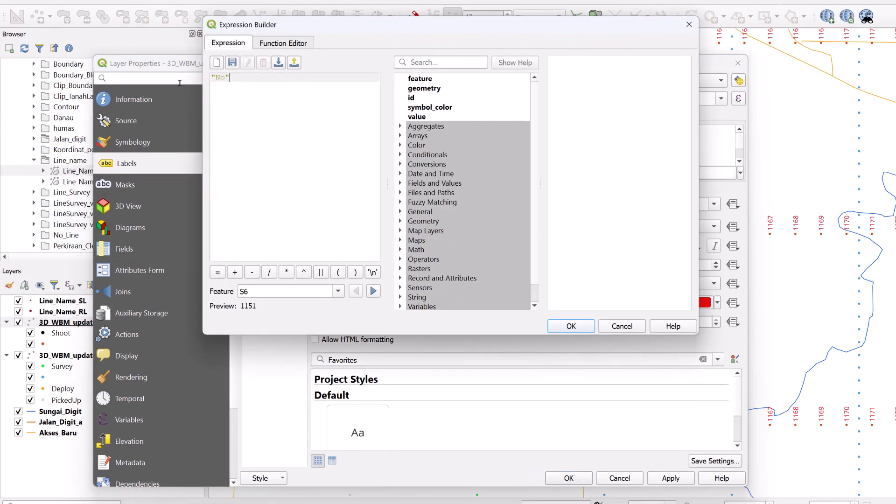
pyautogui.hotkey('ctrl', 'v')
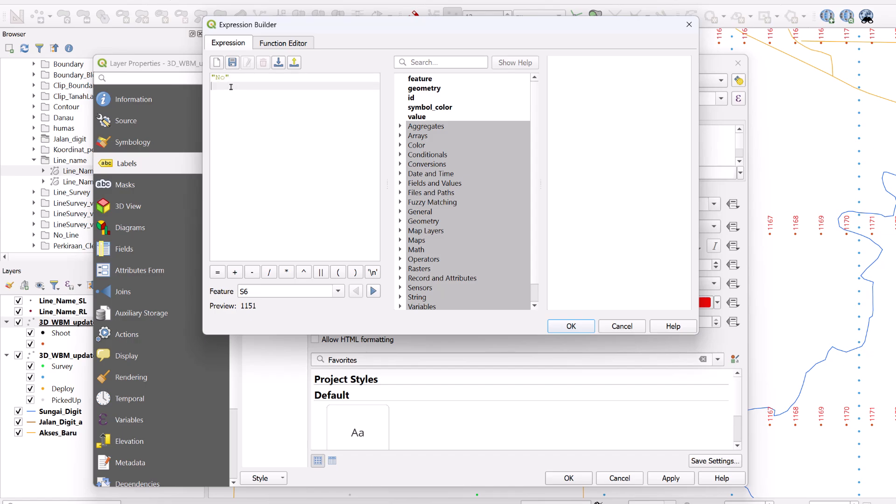
# - Replace both the field_name and label_field placeholders in the pasted expression with No
pyautogui.moveTo(229, 87); pyautogui.dragTo(274, 87)
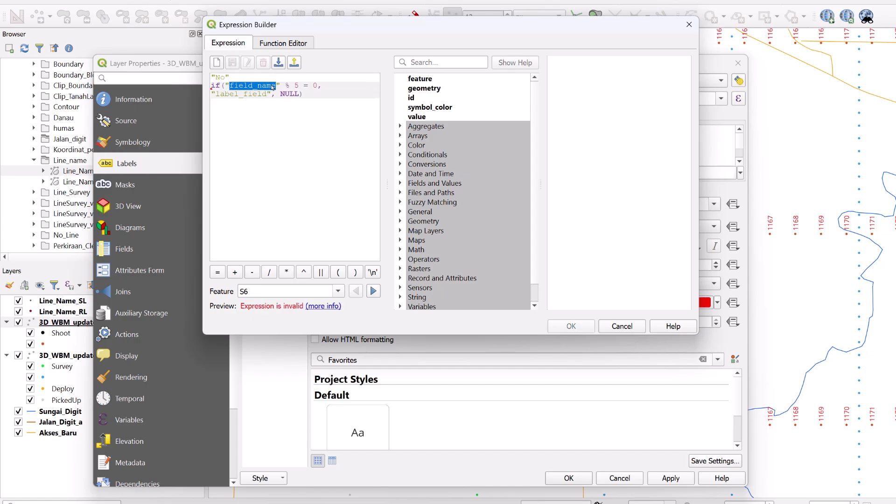
pyautogui.doubleClick(219, 77)
pyautogui.doubleClick(254, 87)
pyautogui.hotkey('ctrl', 'v')
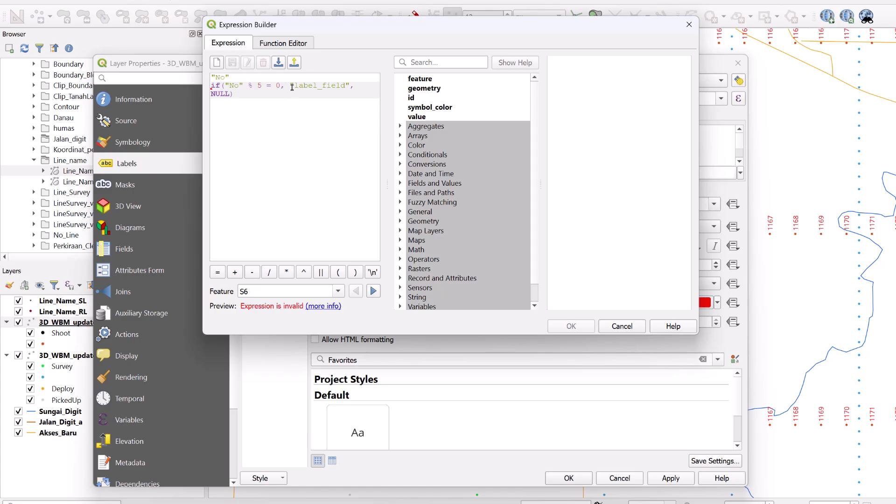
pyautogui.doubleClick(311, 87)
pyautogui.hotkey('ctrl', 'v')
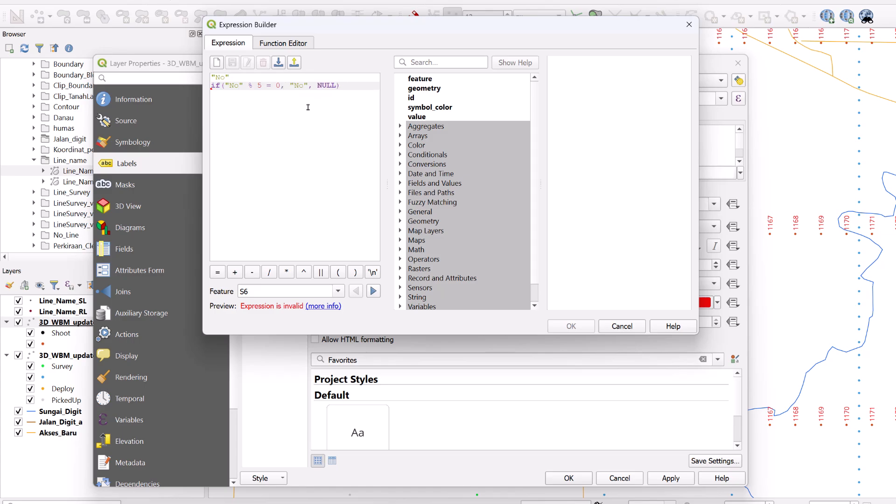
# - Remove the original "No" line, leaving if("No" % 5 = 0, "No", NULL), and apply the expression to the shoot layer's labels
pyautogui.moveTo(229, 78); pyautogui.dragTo(206, 76)
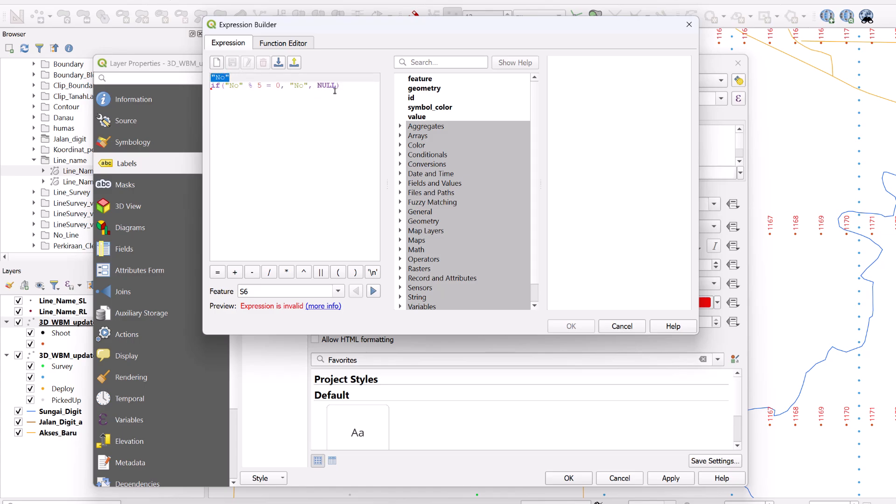
pyautogui.press('BackSpace')
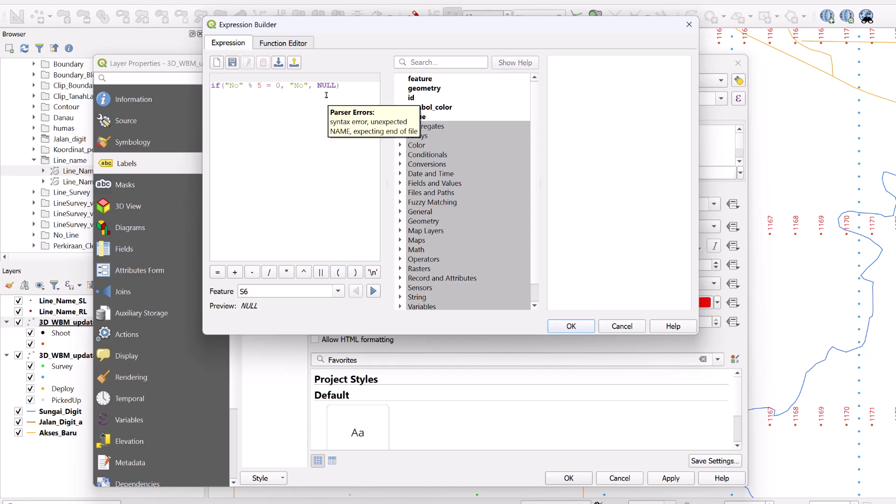
pyautogui.press('Delete')
pyautogui.click(585, 328)
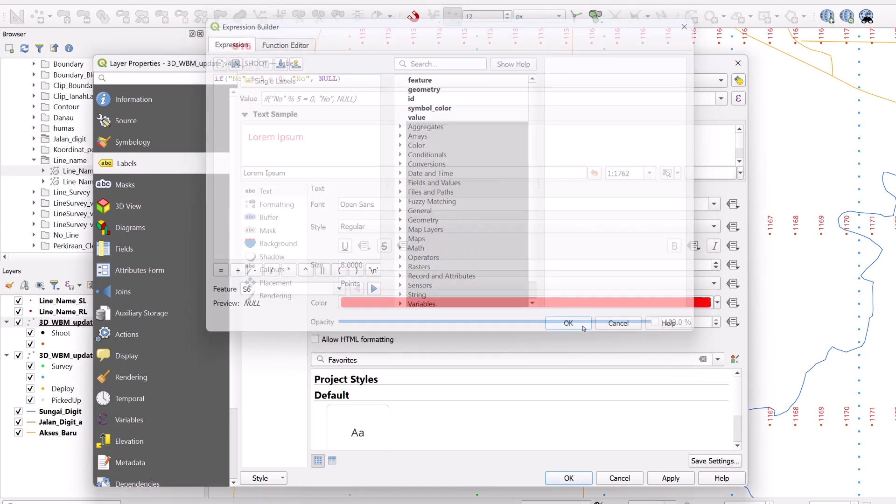
pyautogui.click(670, 479)
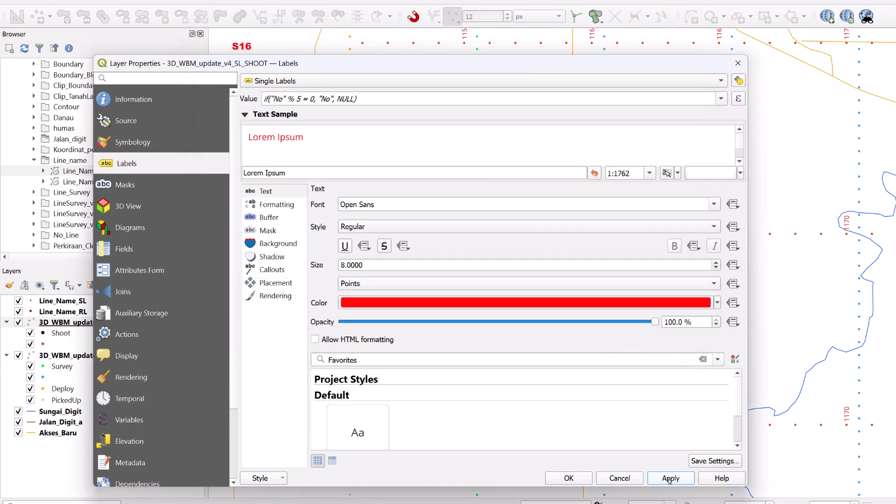
pyautogui.click(580, 480)
# - Examine the spacing of the point number labels along source lines S14 to S18 at several map scales
pyautogui.scroll(-1, 585, 340)
pyautogui.moveTo(568, 340); pyautogui.dragTo(472, 386)
pyautogui.scroll(1, 543, 323)
pyautogui.moveTo(514, 326); pyautogui.dragTo(591, 334)
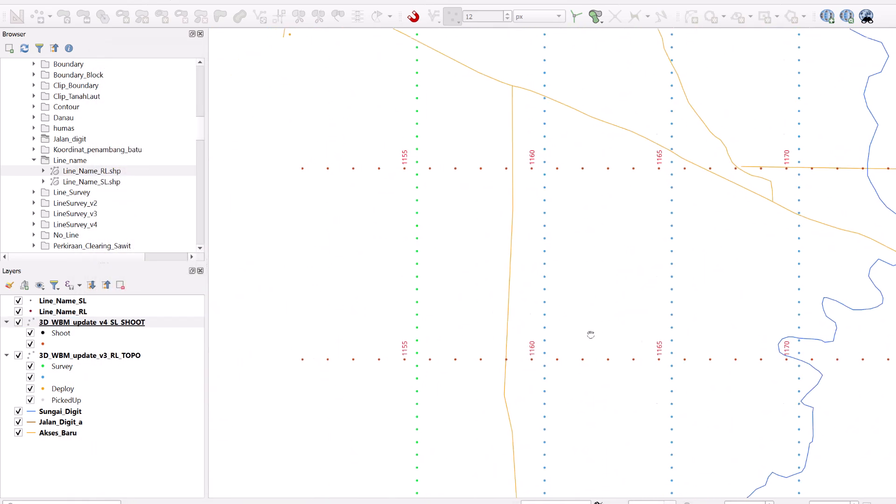
pyautogui.scroll(-2, 467, 243)
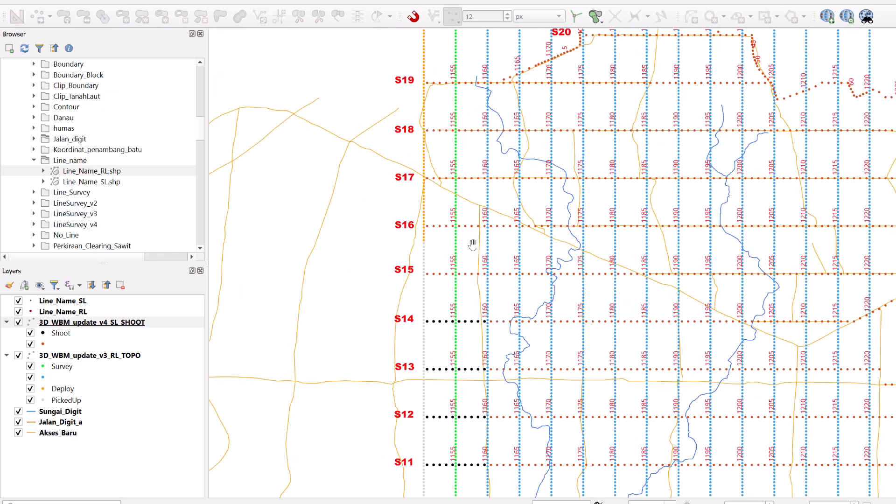
pyautogui.moveTo(556, 246); pyautogui.dragTo(635, 281)
pyautogui.scroll(1, 474, 285)
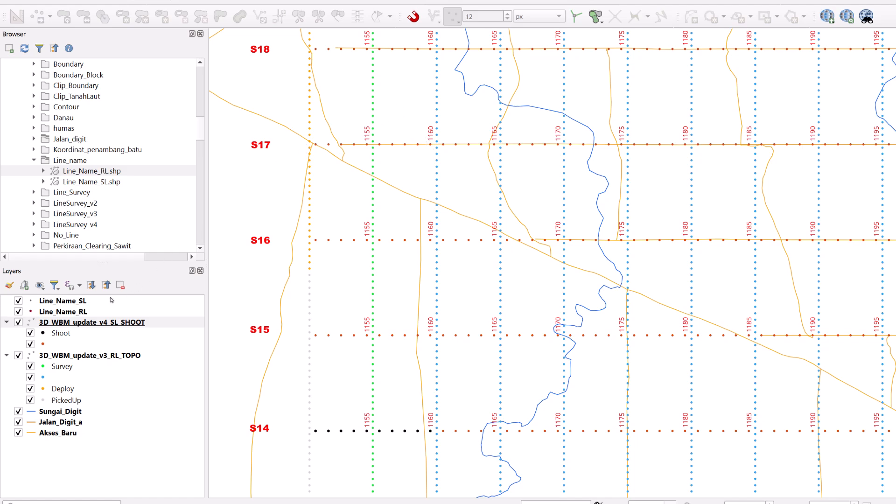
# - Change the shoot layer's label expression to if("No" % 10 = 0, "No", NULL) and apply it
pyautogui.rightClick(108, 323)
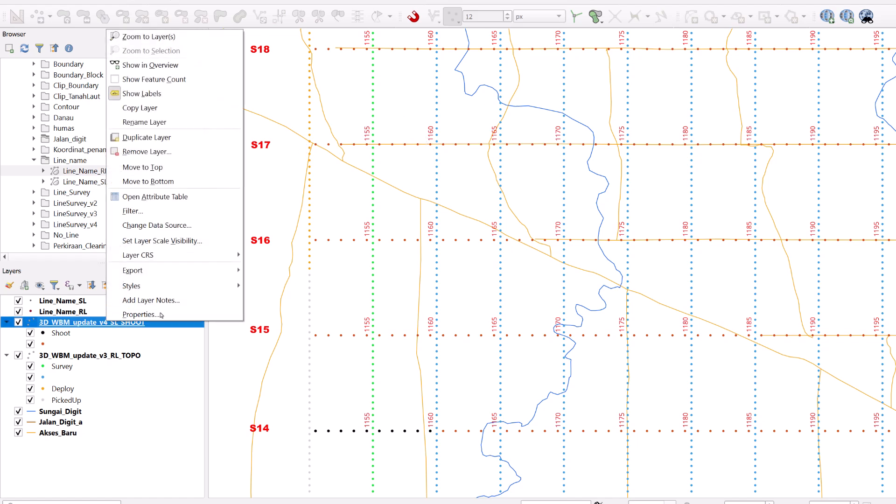
pyautogui.click(200, 310)
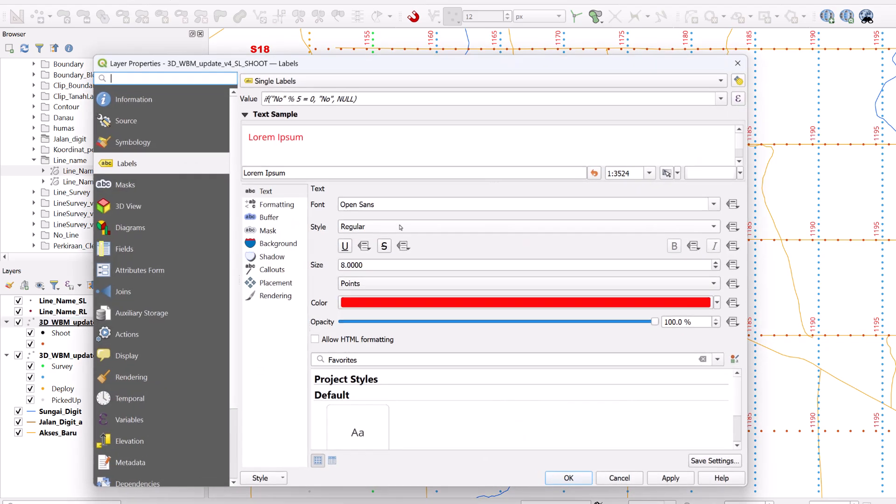
pyautogui.click(738, 99)
pyautogui.click(260, 78)
pyautogui.press('BackSpace')
pyautogui.write('10')
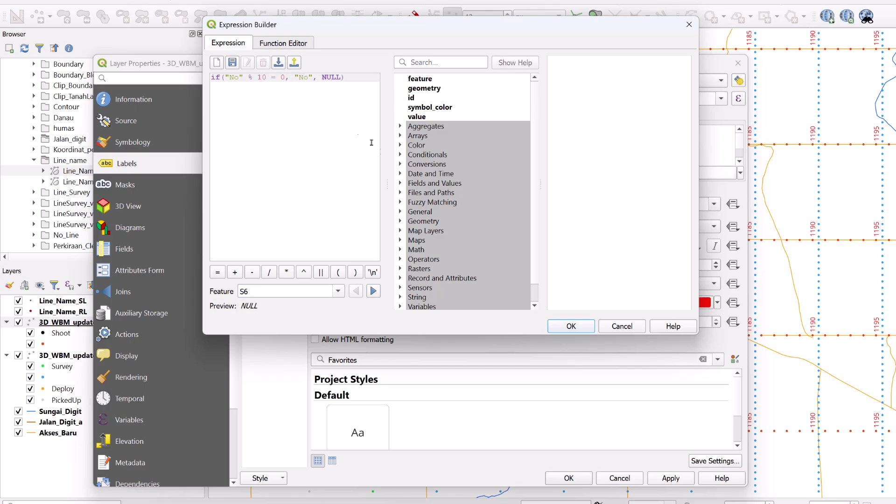
pyautogui.click(571, 326)
pyautogui.click(667, 478)
pyautogui.click(590, 480)
# - Check the spacing of the shoot point labels across the whole line grid and close up around lines S07 to S11
pyautogui.scroll(-2, 596, 374)
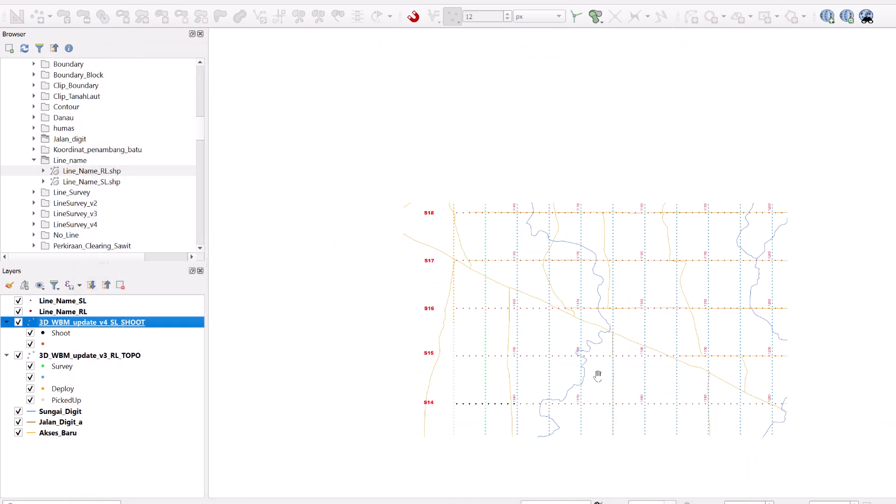
pyautogui.moveTo(731, 386); pyautogui.dragTo(515, 241)
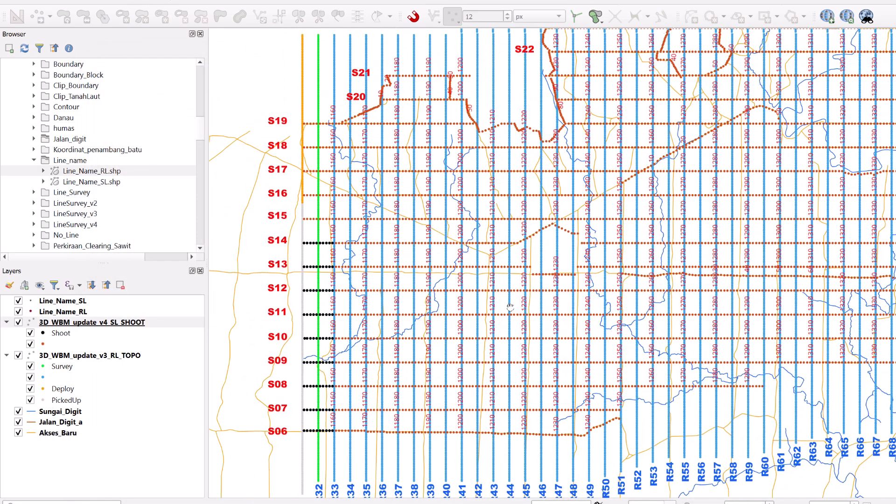
pyautogui.scroll(1, 472, 291)
pyautogui.moveTo(418, 370); pyautogui.dragTo(487, 199)
pyautogui.scroll(1, 428, 289)
pyautogui.moveTo(451, 285); pyautogui.dragTo(516, 275)
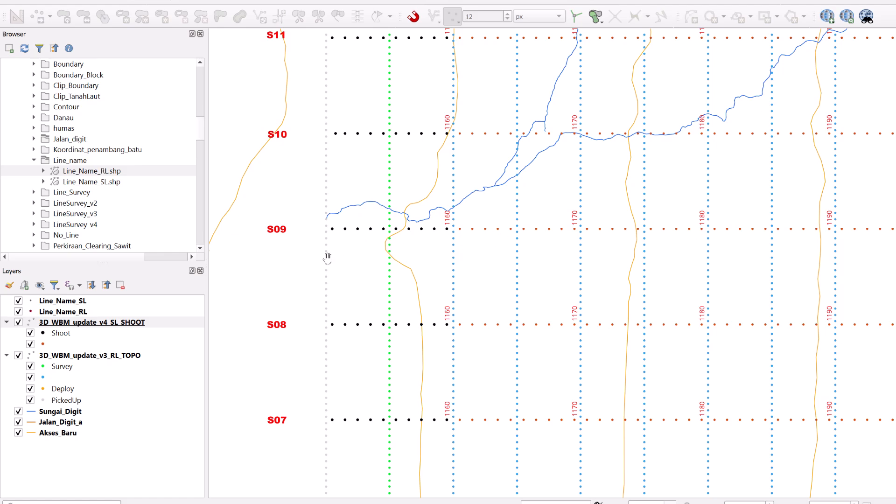
# - Enable single labels for the 3D_WBM_update_v3_RL_TOPO layer
pyautogui.click(105, 353)
pyautogui.rightClick(108, 355)
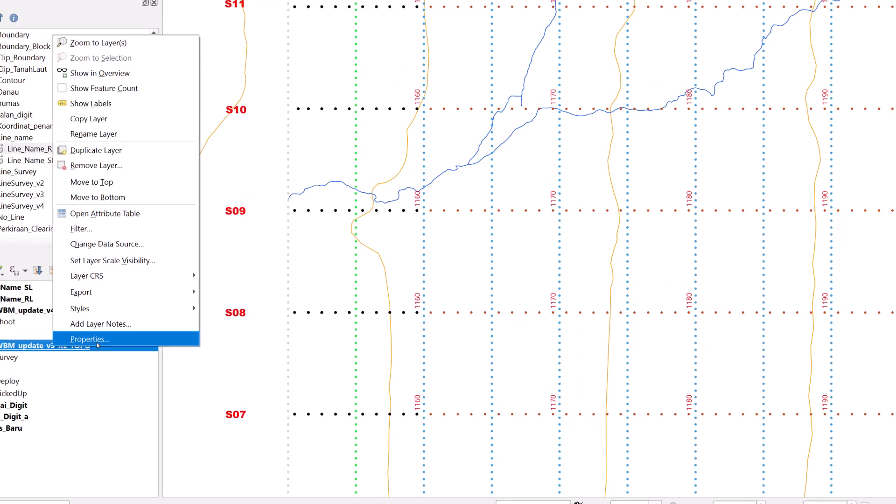
pyautogui.click(191, 355)
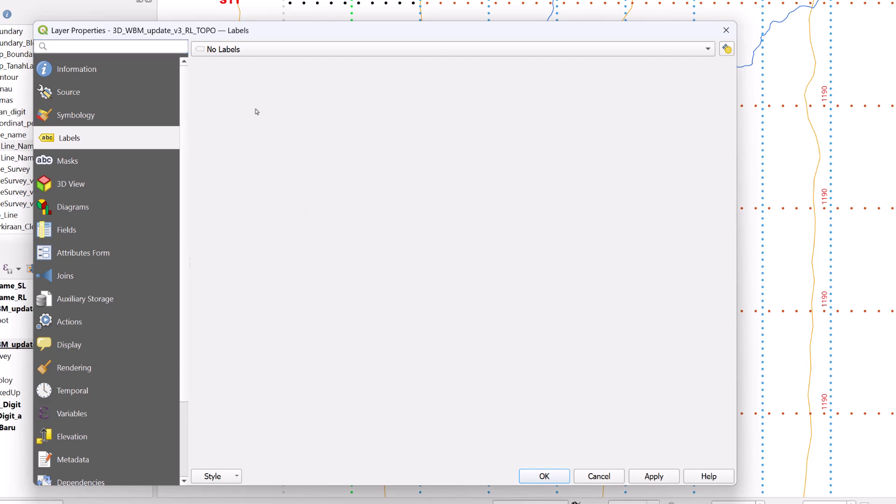
pyautogui.click(325, 52)
pyautogui.click(324, 63)
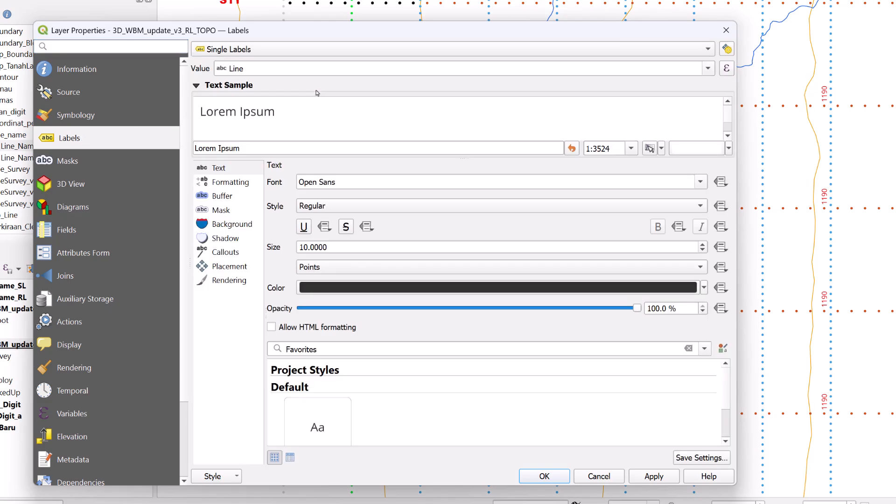
# - Set the RL_TOPO layer's label text colour to blue
pyautogui.click(624, 288)
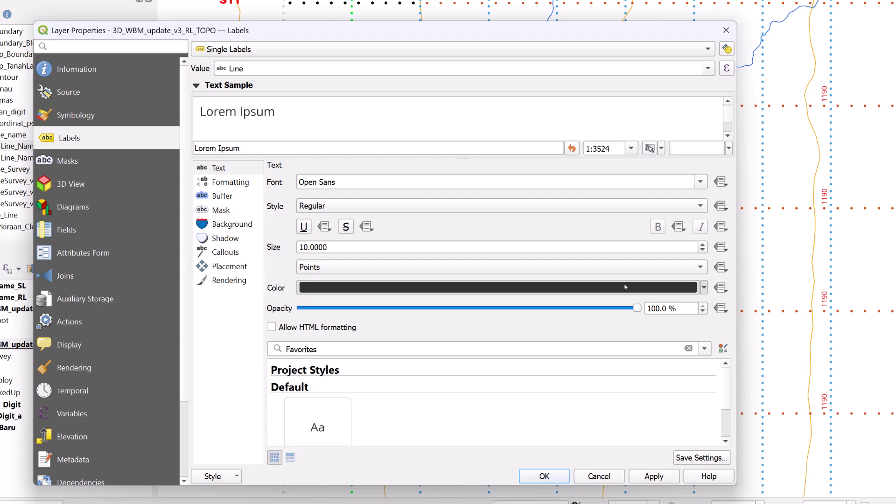
pyautogui.moveTo(282, 210); pyautogui.dragTo(265, 227)
pyautogui.click(256, 232)
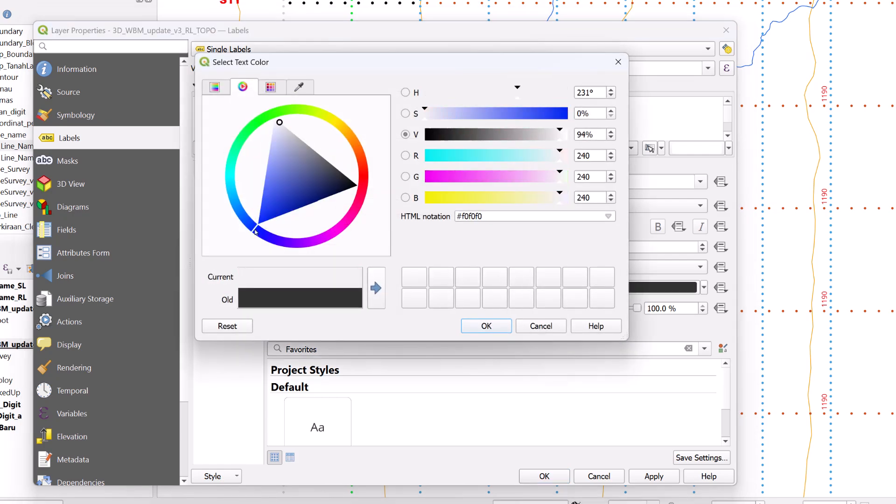
pyautogui.click(267, 219)
pyautogui.click(485, 326)
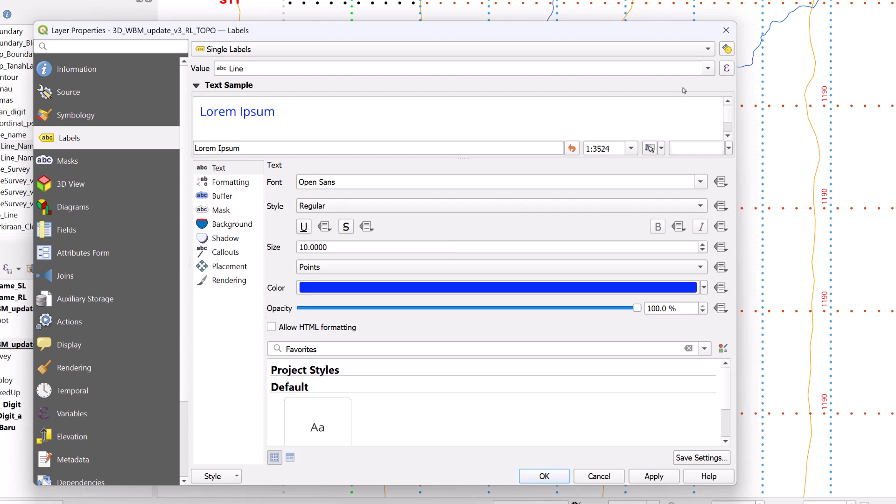
# - Use the No field as the RL_TOPO layer's label value and confirm the layer properties
pyautogui.click(708, 69)
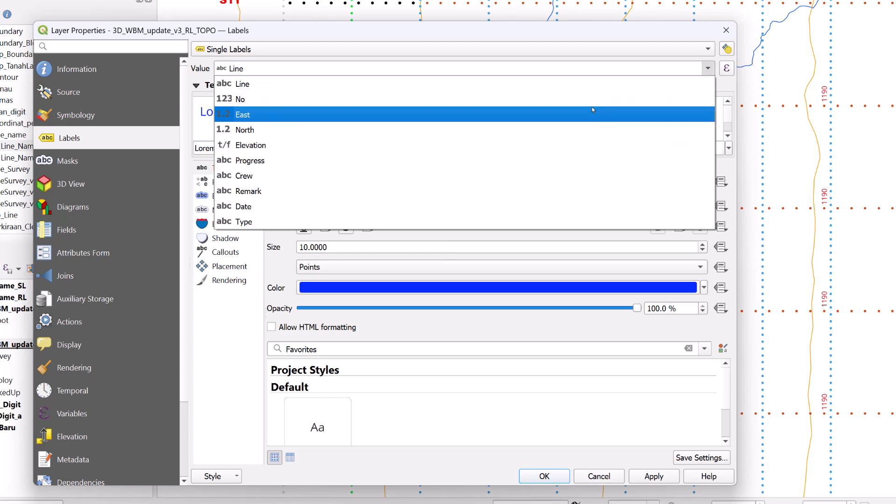
pyautogui.click(707, 84)
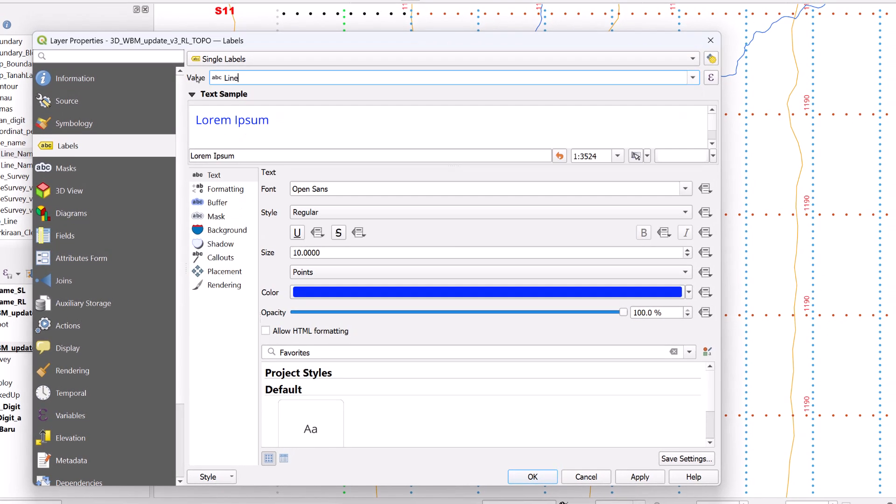
pyautogui.click(694, 79)
pyautogui.click(686, 105)
pyautogui.click(711, 78)
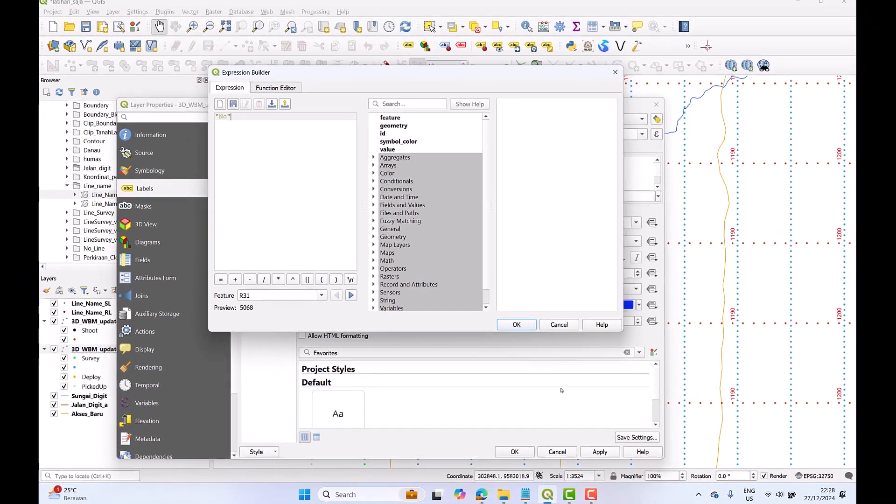
pyautogui.click(517, 324)
pyautogui.click(510, 450)
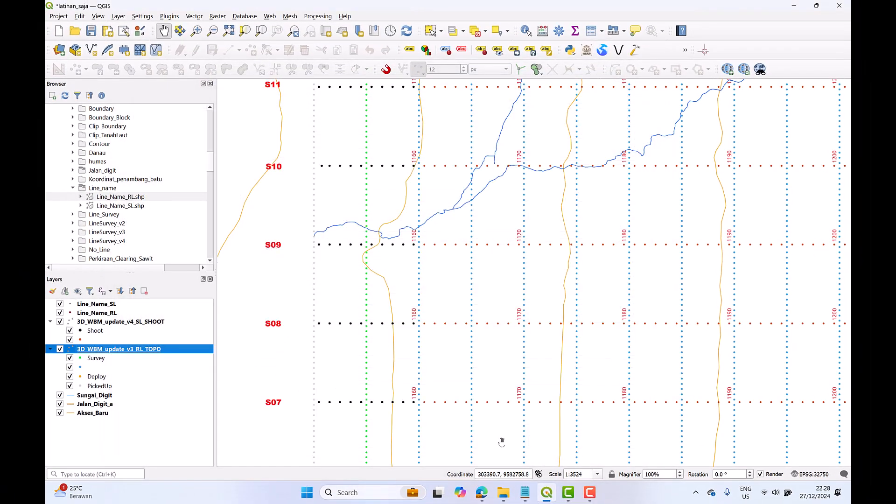
# - Copy the expression if("No" % 10 = 0, "No", NULL) from the SL_SHOOT layer's labels and leave the expression editor without changes
pyautogui.rightClick(153, 323)
pyautogui.click(164, 322)
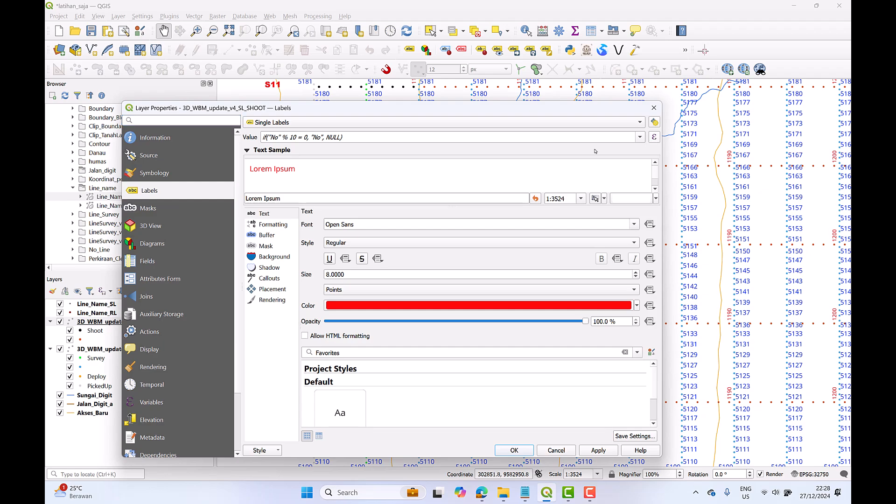
pyautogui.click(654, 137)
pyautogui.moveTo(329, 119); pyautogui.dragTo(218, 120)
pyautogui.hotkey('ctrl', 'c')
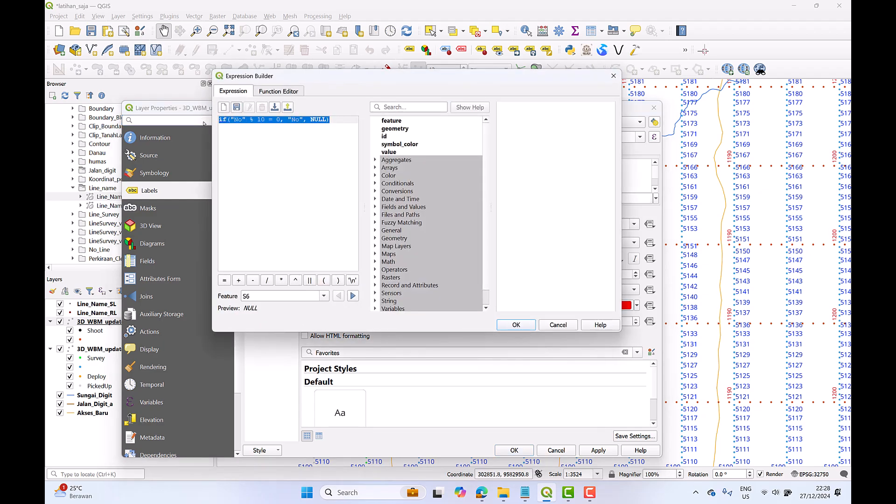
pyautogui.click(557, 324)
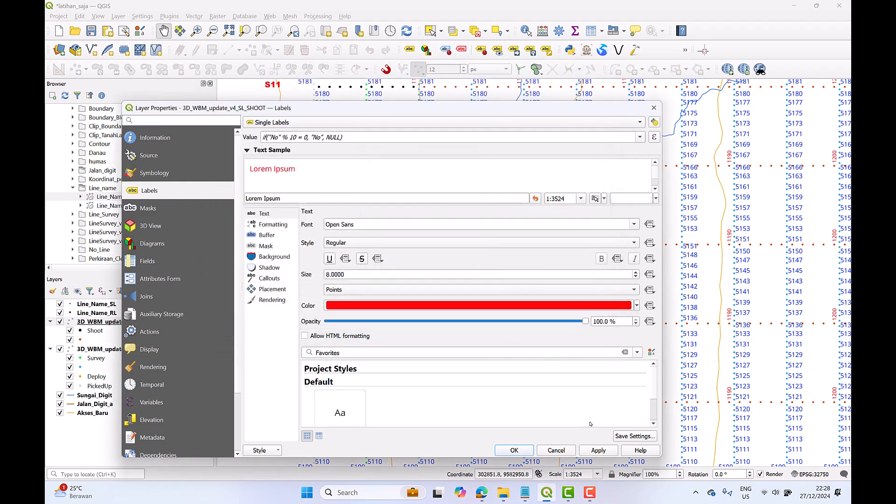
# - Set the label expression of the 3D_WBM_update_v3_RL_TOPO layer to if("No" % 10 = 0, "No", NULL) and apply it
pyautogui.click(557, 450)
pyautogui.rightClick(162, 350)
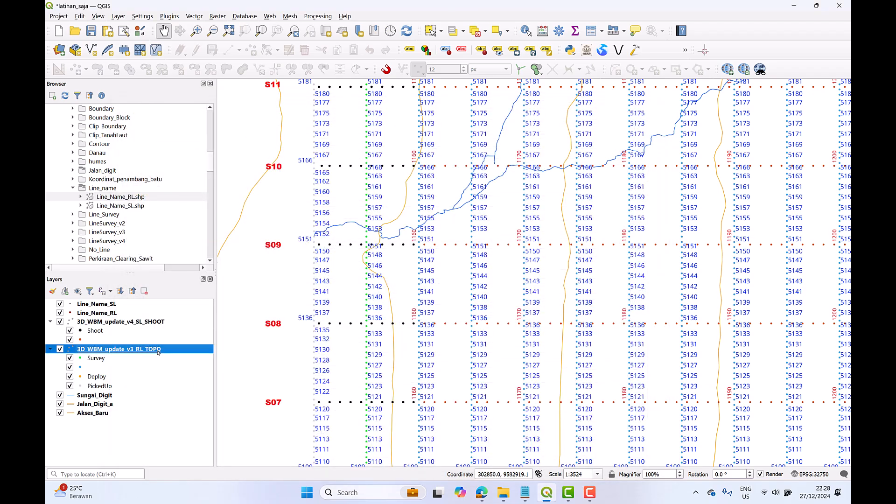
pyautogui.click(183, 345)
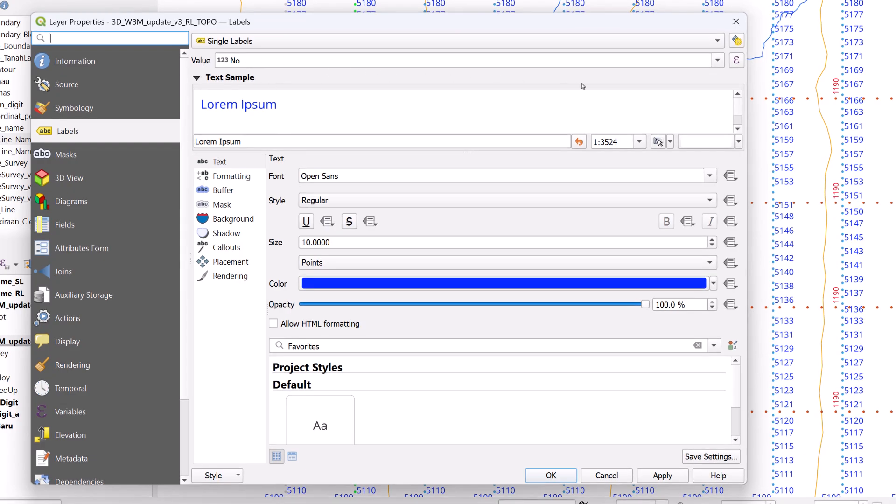
pyautogui.click(719, 60)
pyautogui.click(722, 61)
pyautogui.click(736, 61)
pyautogui.hotkey('ctrl', 'a')
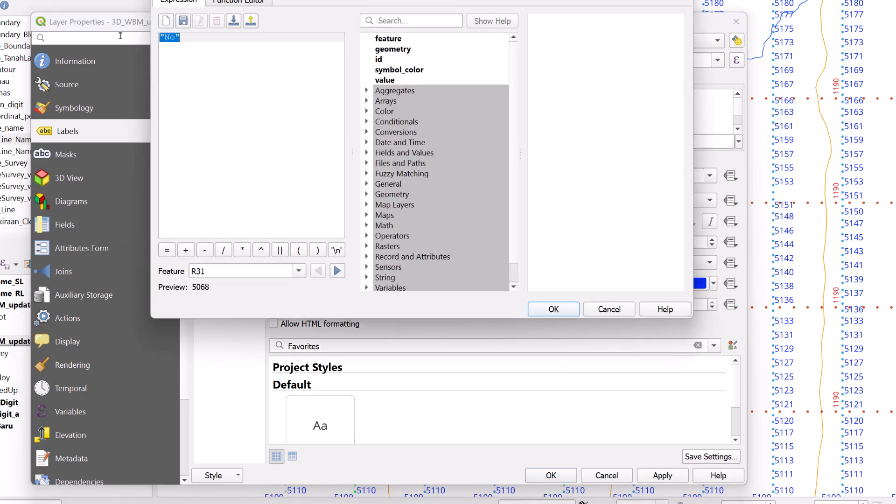
pyautogui.hotkey('ctrl', 'v')
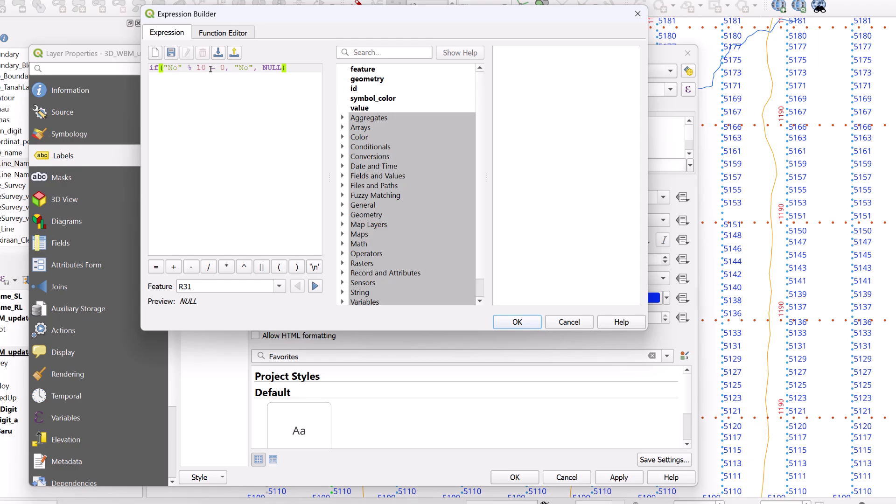
pyautogui.click(526, 322)
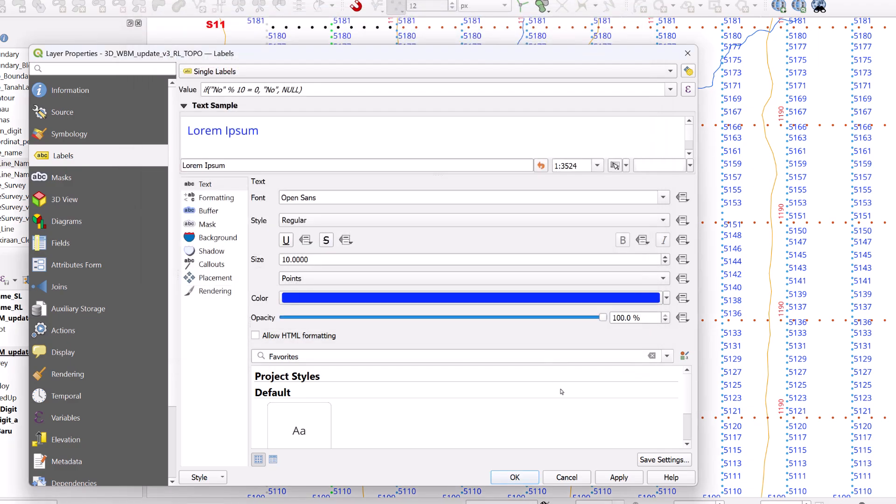
pyautogui.click(619, 477)
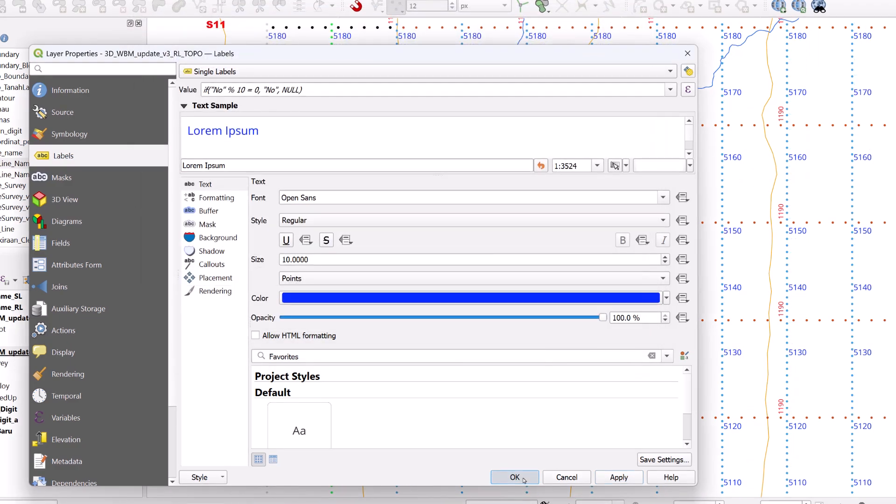
pyautogui.click(515, 477)
# - Examine the point labels across the survey grid, glancing at the label expression examples in the browser's Copilot chat
pyautogui.scroll(-1, 598, 361)
pyautogui.moveTo(598, 362); pyautogui.dragTo(528, 362)
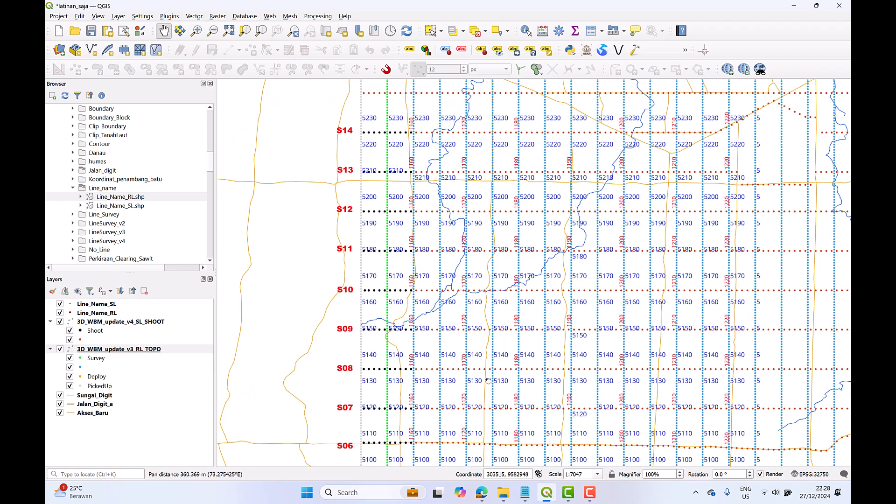
pyautogui.scroll(-1, 526, 359)
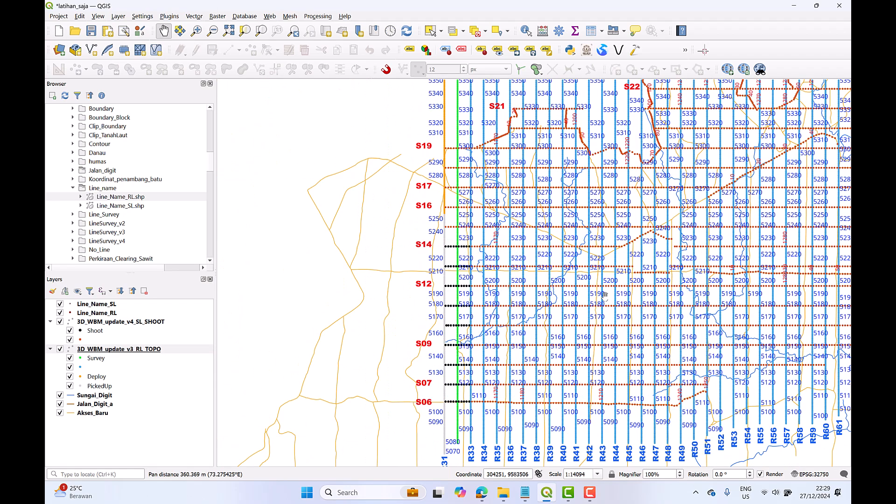
pyautogui.hotkey('alt', 'Tab')
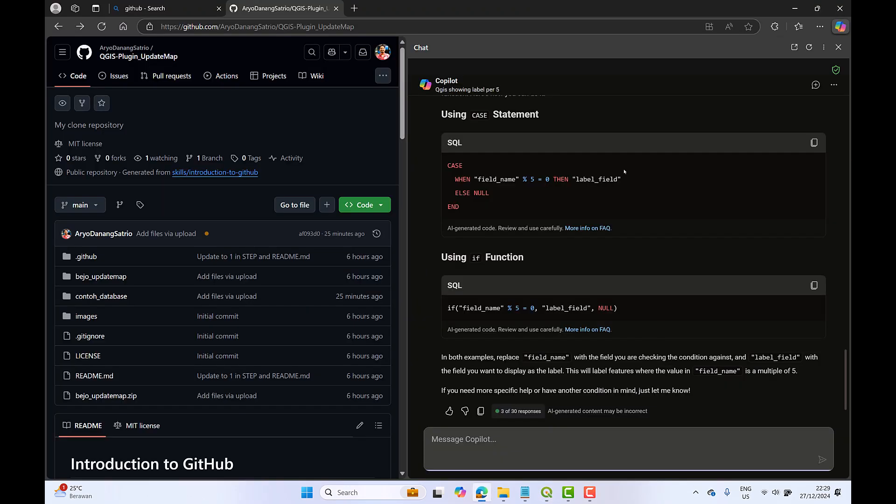
pyautogui.click(795, 10)
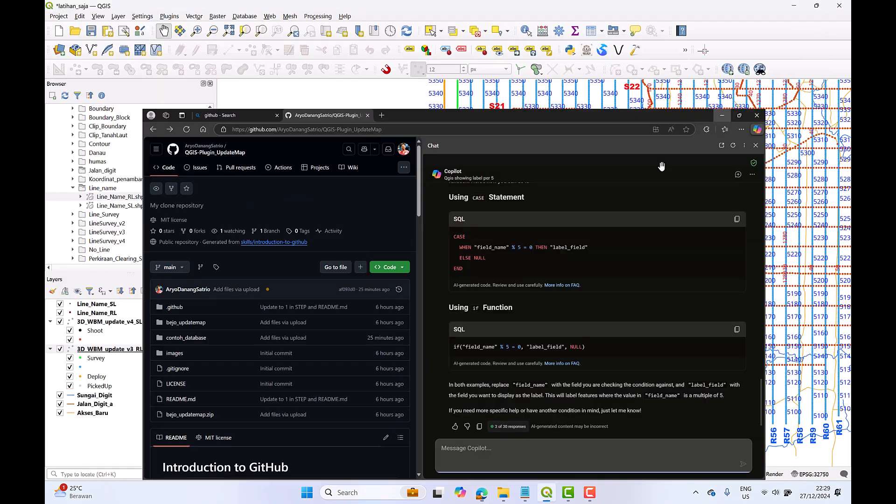
pyautogui.moveTo(610, 228); pyautogui.dragTo(610, 288)
pyautogui.scroll(1, 532, 311)
pyautogui.scroll(1, 424, 289)
pyautogui.moveTo(369, 299); pyautogui.dragTo(612, 318)
pyautogui.moveTo(505, 299); pyautogui.dragTo(569, 304)
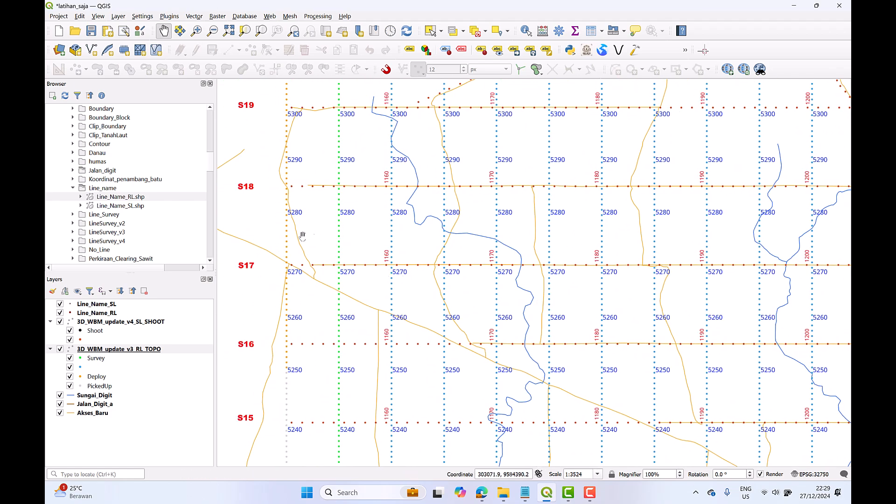
# - Change the label expression of the 3D_WBM_update_v4_SL_SHOOT layer to if("No" % 5 = 0, "No", NULL) and apply it
pyautogui.click(132, 323)
pyautogui.rightClick(132, 323)
pyautogui.click(164, 317)
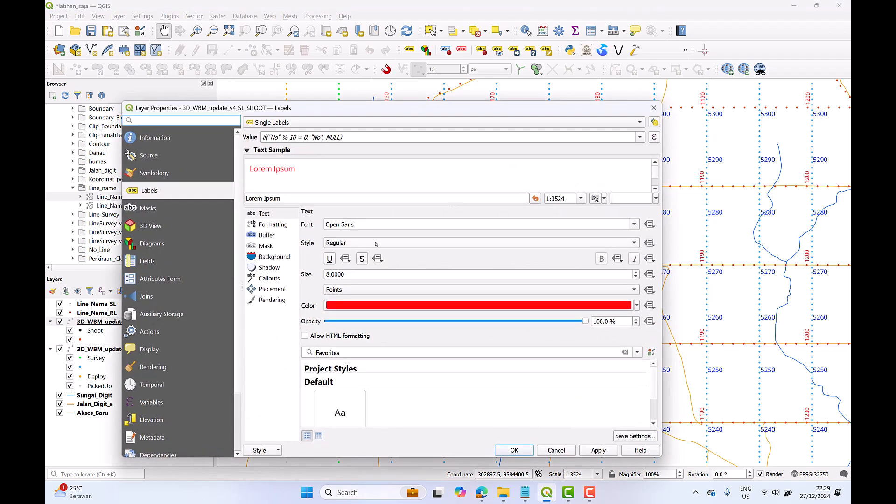
pyautogui.click(654, 137)
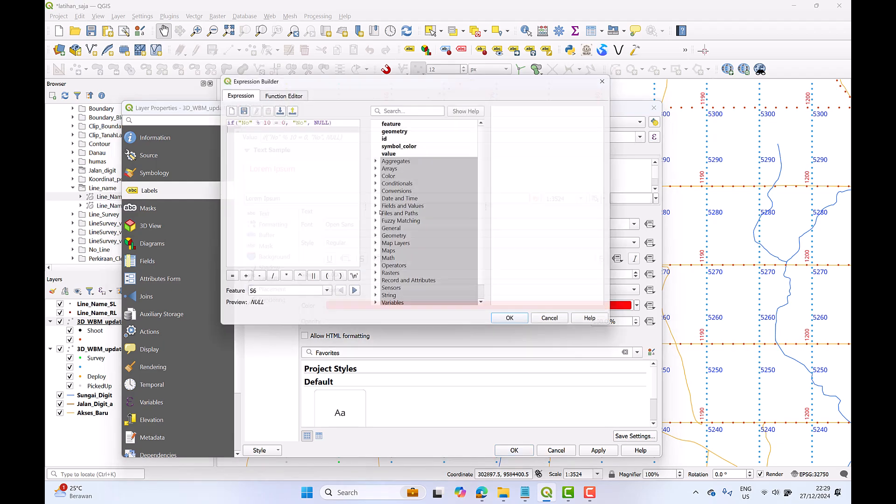
pyautogui.click(267, 120)
pyautogui.press('BackSpace')
pyautogui.write('5')
pyautogui.press('BackSpace')
pyautogui.press('BackSpace')
pyautogui.write('5')
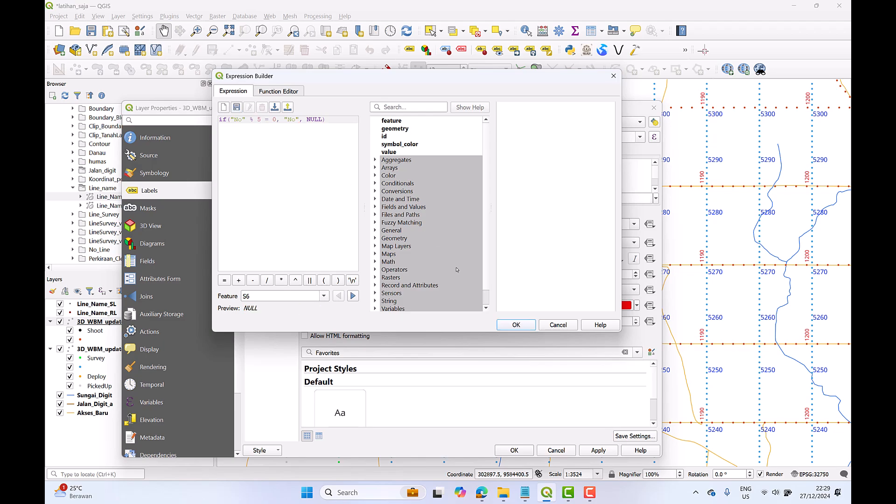
pyautogui.click(521, 330)
pyautogui.click(599, 451)
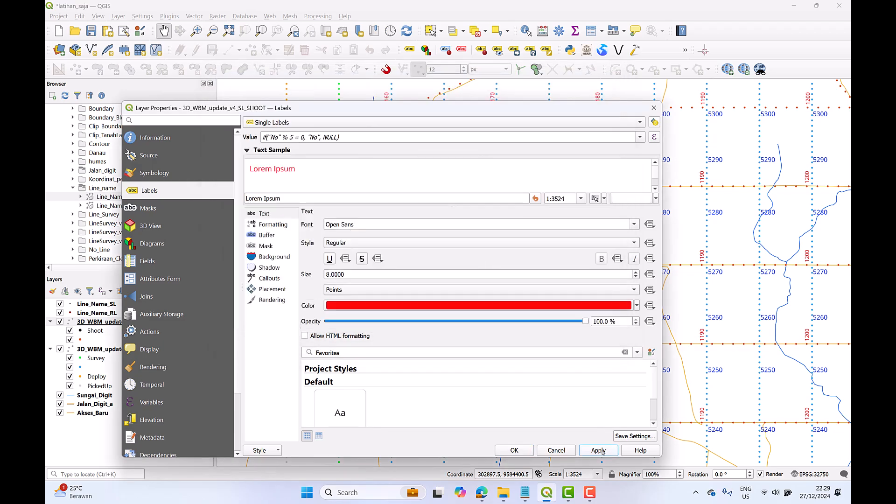
pyautogui.click(514, 451)
# - Reopen the 3D_WBM_update_v4_SL_SHOOT label expression and insert the "Line" field before the second "No"
pyautogui.scroll(-1, 589, 397)
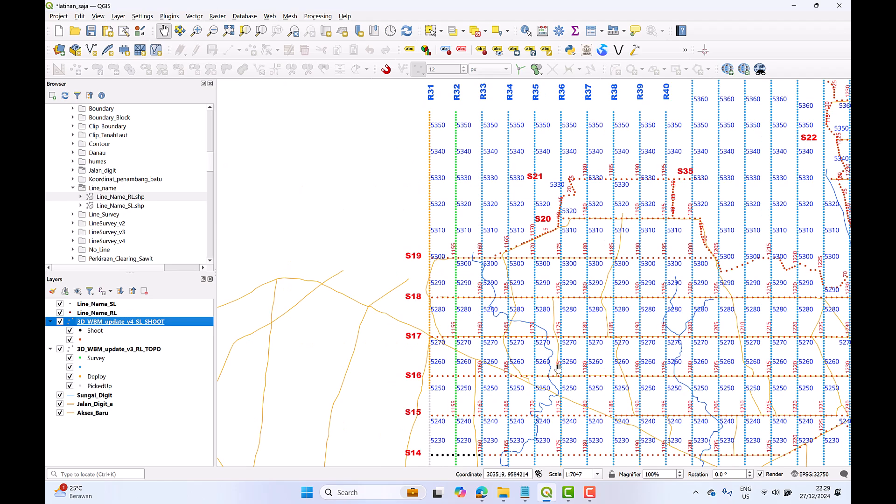
pyautogui.scroll(1, 569, 359)
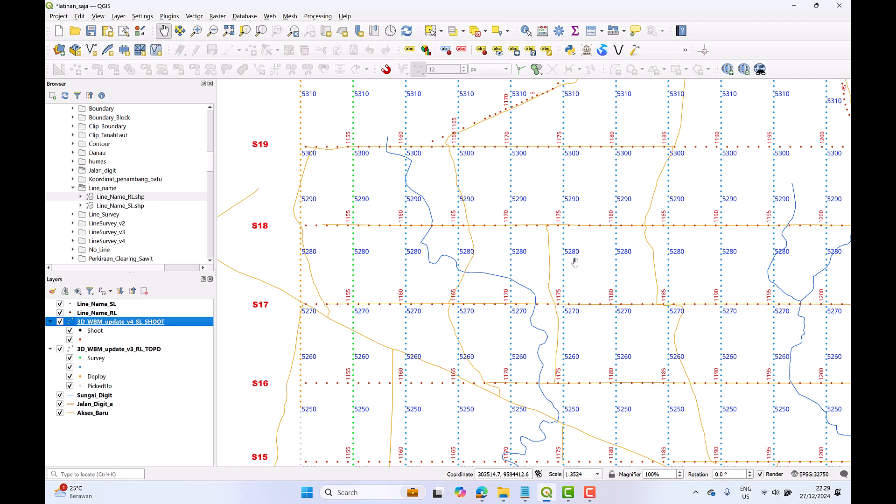
pyautogui.moveTo(564, 263); pyautogui.dragTo(263, 264)
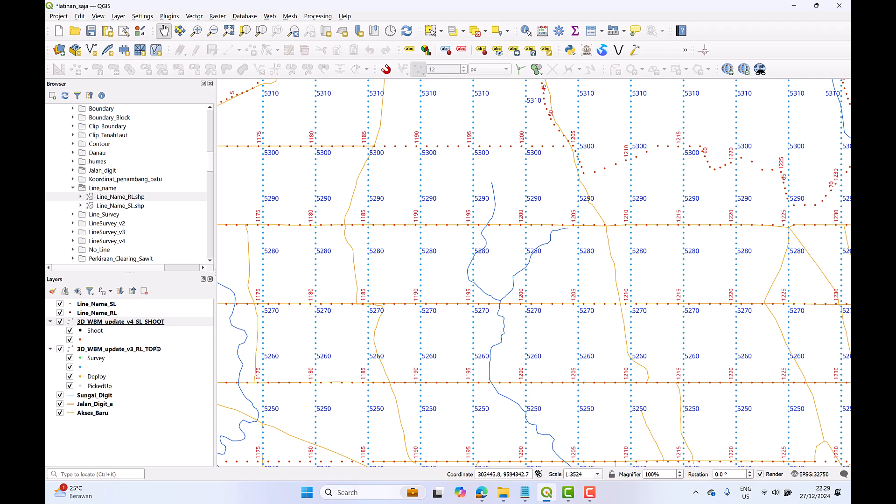
pyautogui.rightClick(159, 327)
pyautogui.click(249, 317)
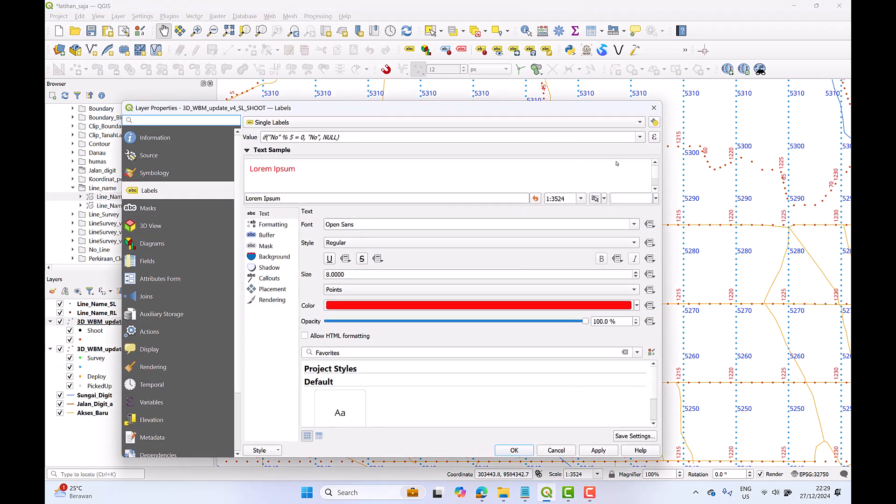
pyautogui.click(655, 136)
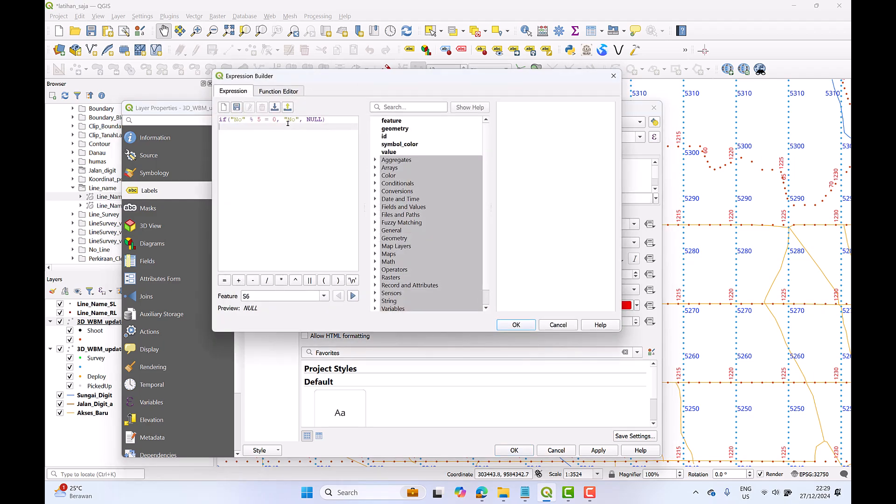
pyautogui.moveTo(234, 121); pyautogui.dragTo(272, 120)
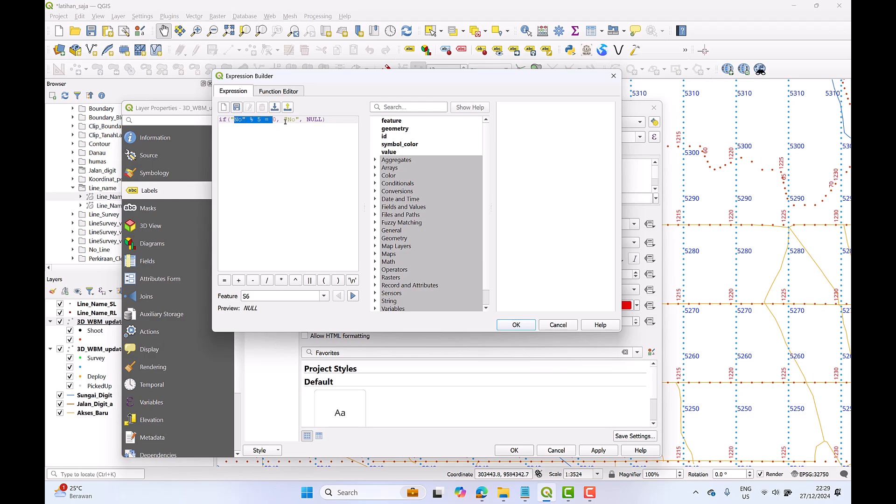
pyautogui.click(284, 121)
pyautogui.click(376, 208)
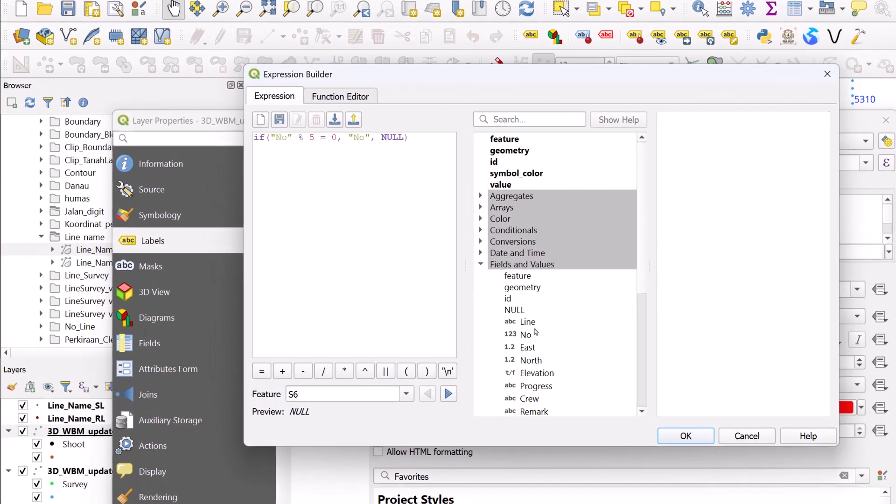
pyautogui.click(529, 323)
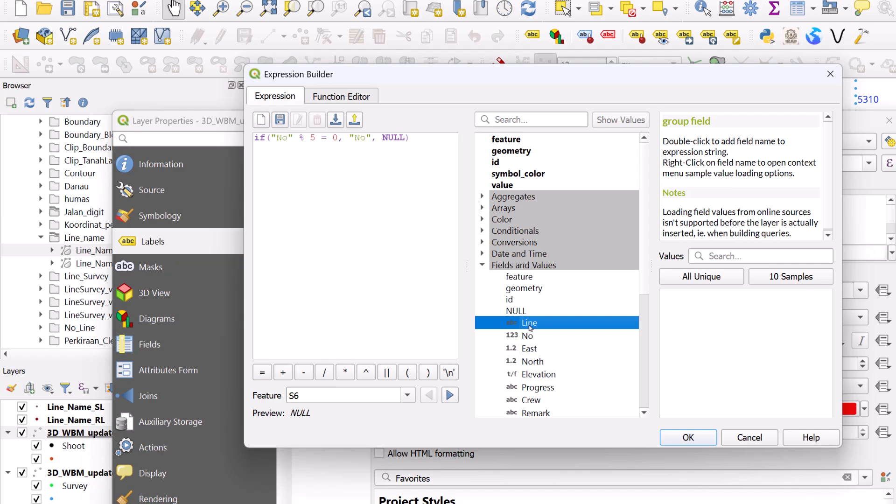
pyautogui.doubleClick(530, 323)
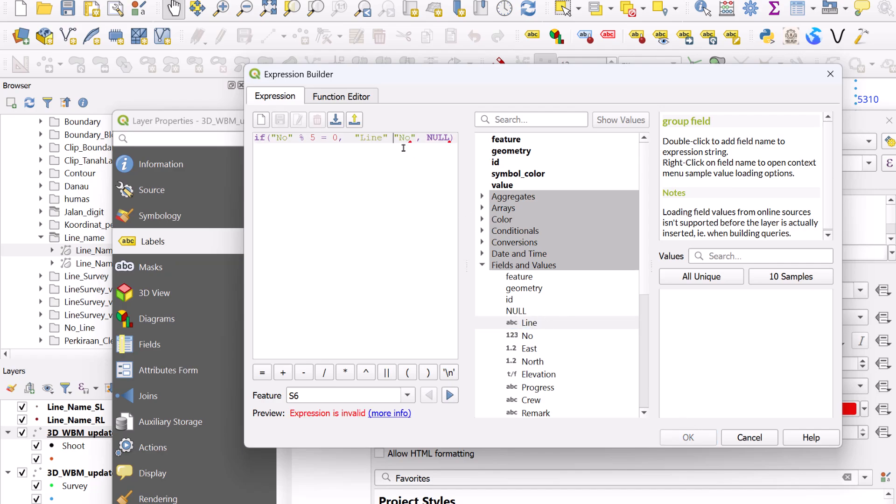
# - Join the "Line" and "No" fields in the label expression with +" "+
pyautogui.moveTo(404, 149)
pyautogui.press('BackSpace')
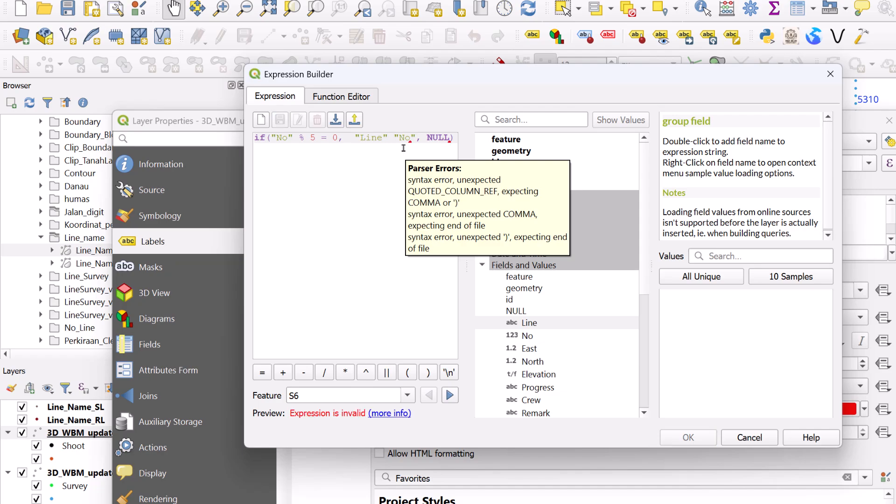
pyautogui.write('+')
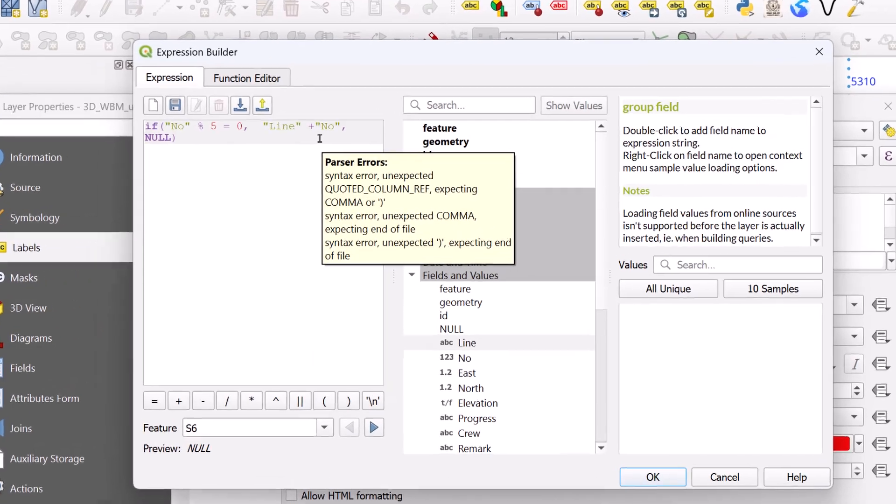
pyautogui.write('" ')
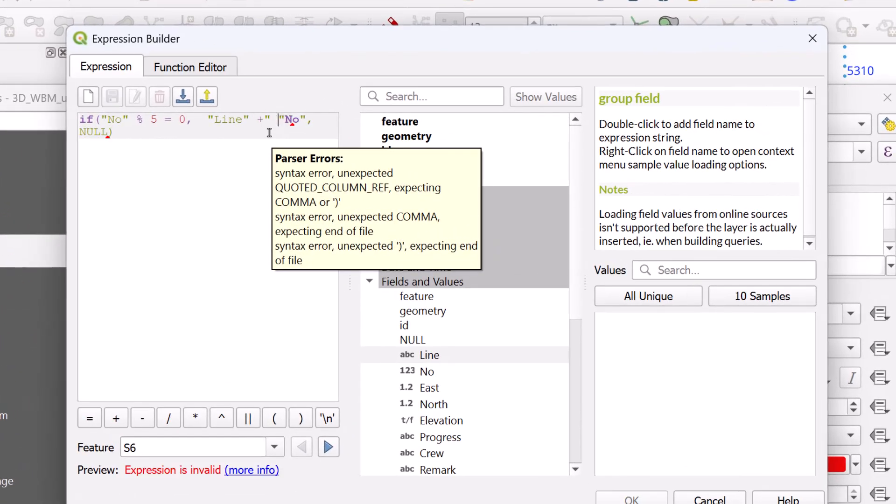
pyautogui.write('"')
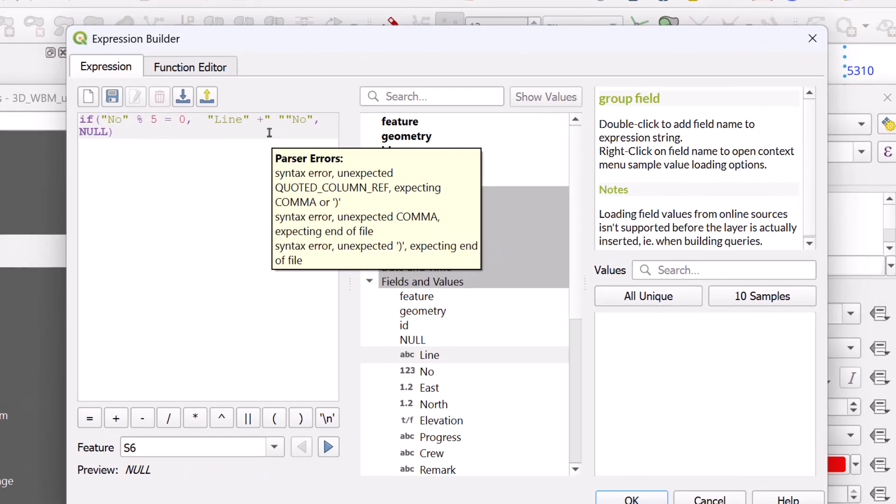
pyautogui.write('+')
# - Enclose the second "No" field of the label expression in parentheses
pyautogui.moveTo(294, 121); pyautogui.dragTo(313, 121)
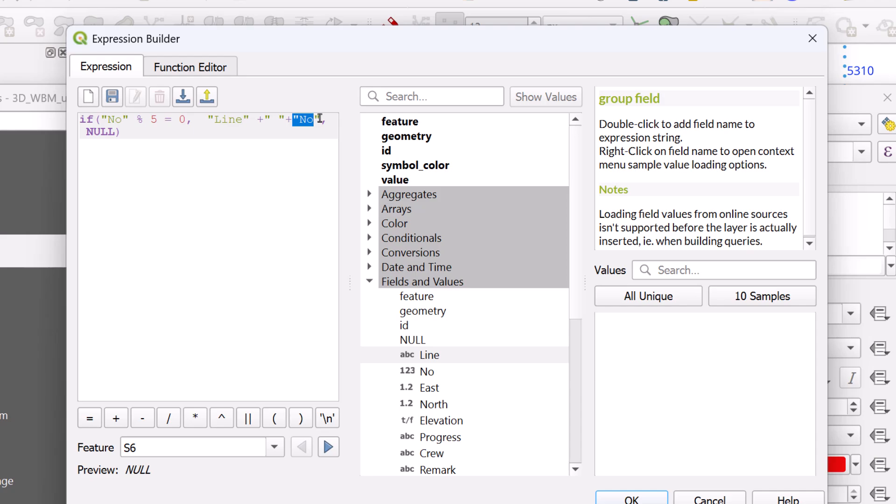
pyautogui.click(321, 120)
pyautogui.write(')')
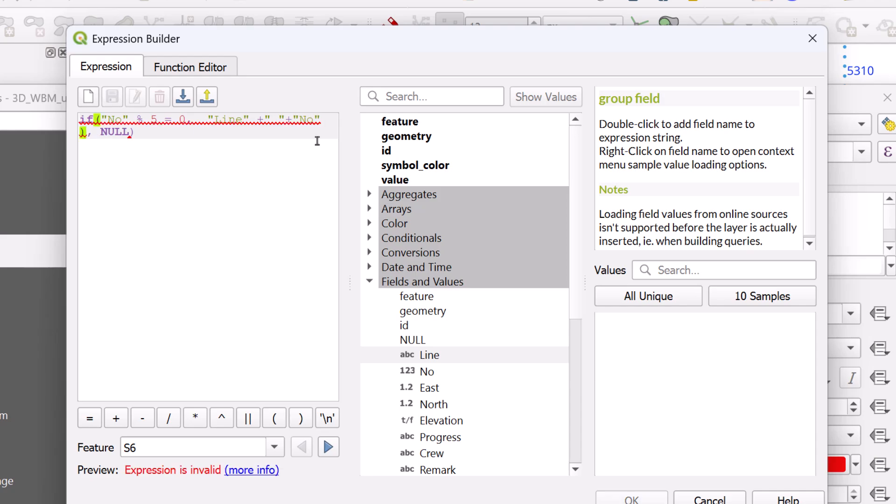
pyautogui.press('Left')
pyautogui.press('Left')
pyautogui.write('(')
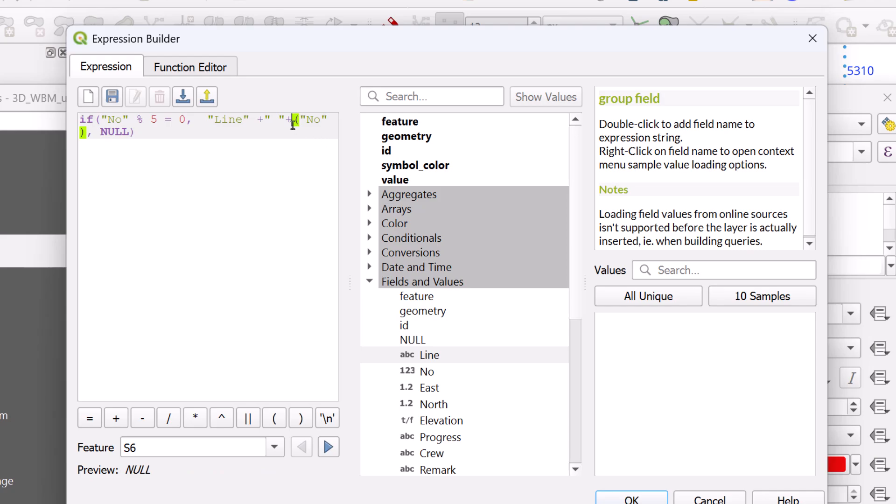
# - Wrap the second "No" field of the label expression in the to_string function, keeping only a single pair of parentheses
pyautogui.click(371, 281)
pyautogui.scroll(-1, 432, 328)
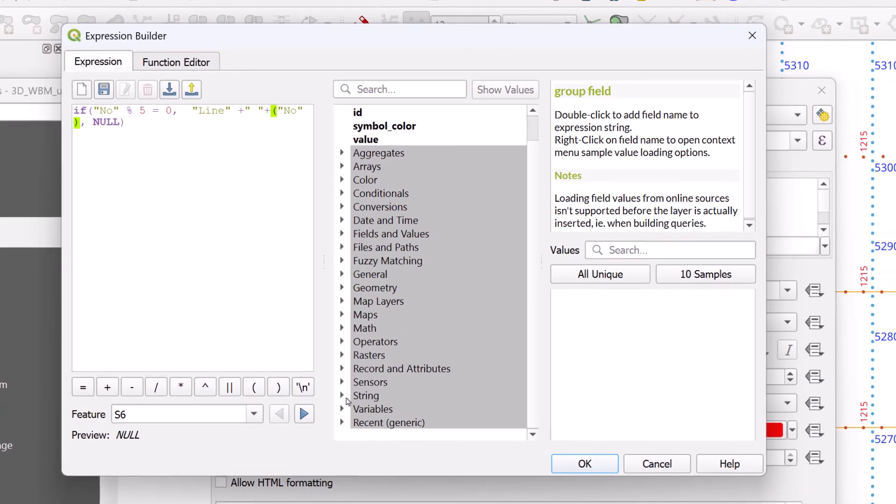
pyautogui.click(341, 395)
pyautogui.scroll(-2, 366, 395)
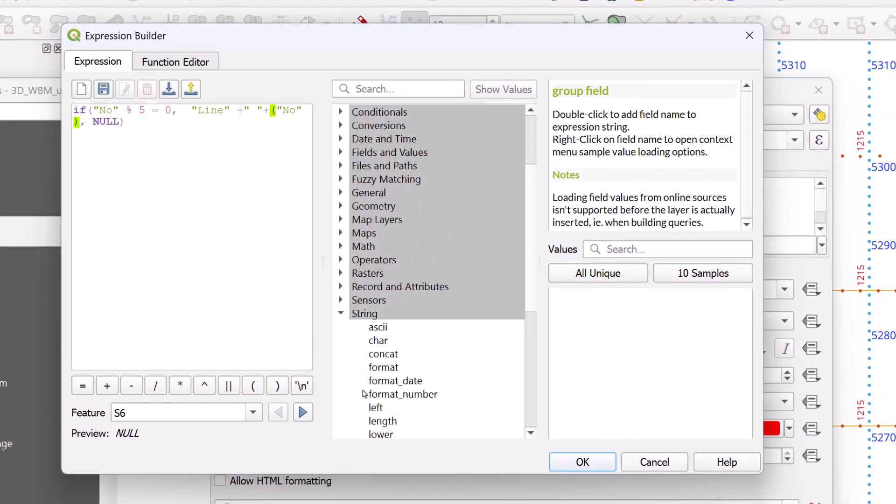
pyautogui.scroll(-1, 386, 334)
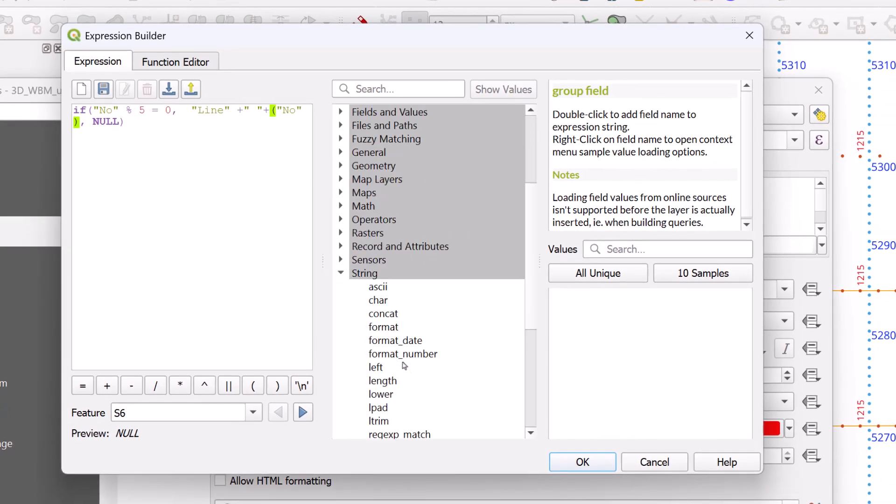
pyautogui.scroll(-3, 403, 363)
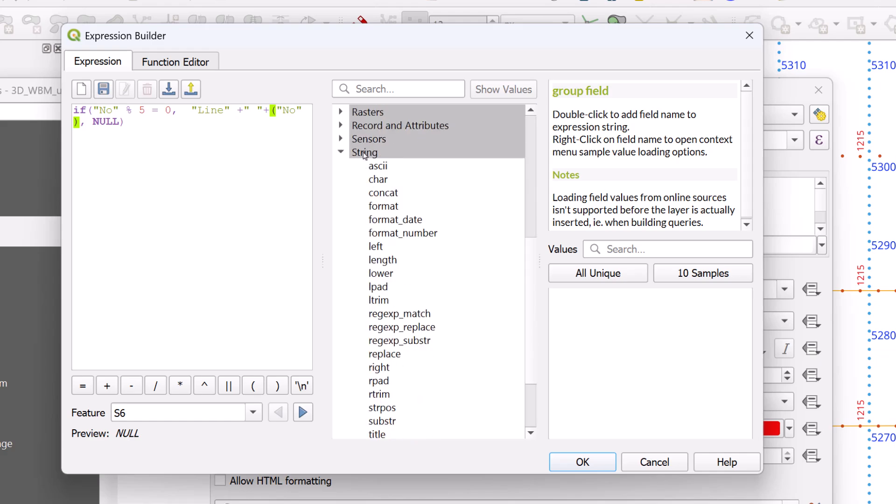
pyautogui.scroll(-1, 405, 339)
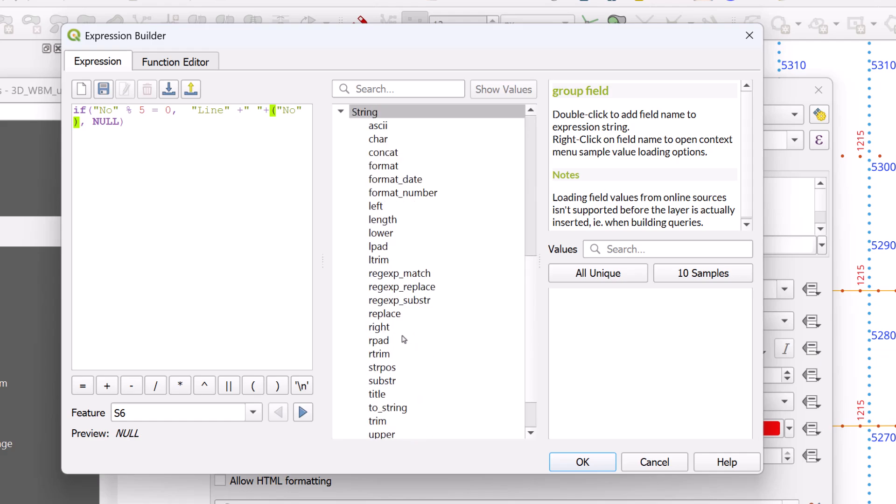
pyautogui.doubleClick(390, 408)
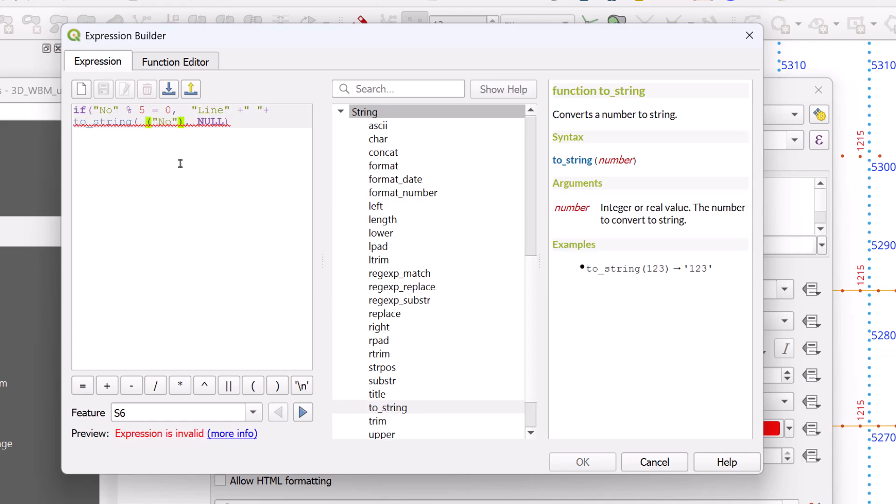
pyautogui.press('BackSpace')
pyautogui.press('BackSpace')
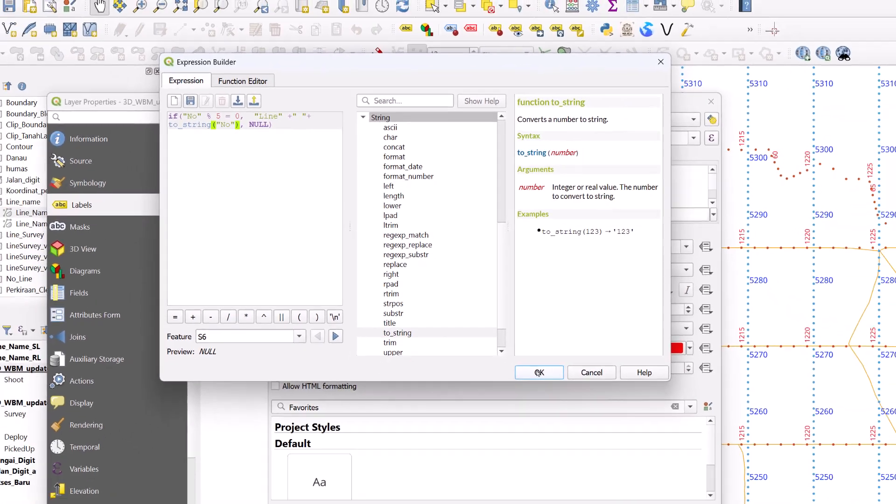
# - Apply the to_string label expression to the 3D_WBM_update_v4_SL_SHOOT layer and check the shot point labels on the map
pyautogui.click(583, 462)
pyautogui.click(597, 450)
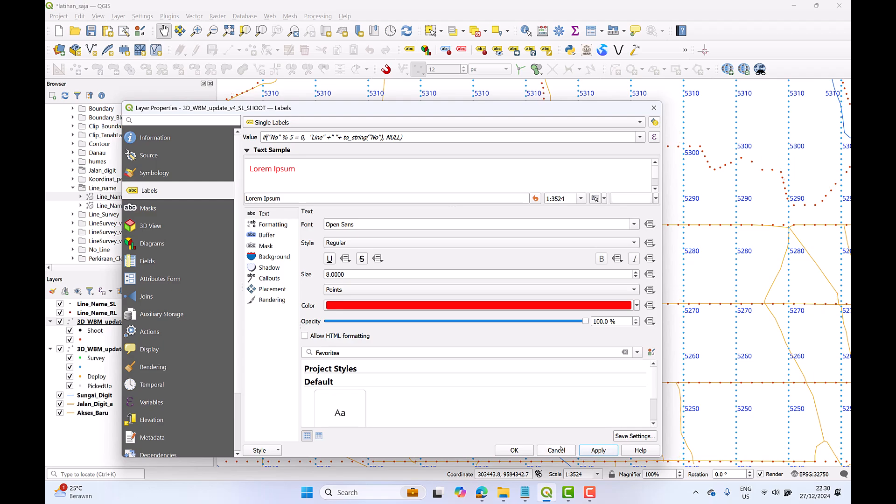
pyautogui.click(515, 451)
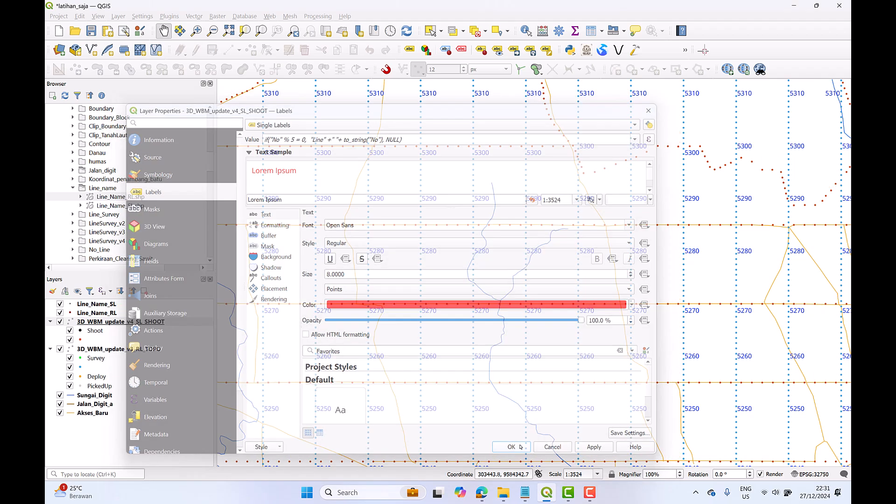
pyautogui.scroll(-1, 568, 351)
pyautogui.scroll(1, 568, 351)
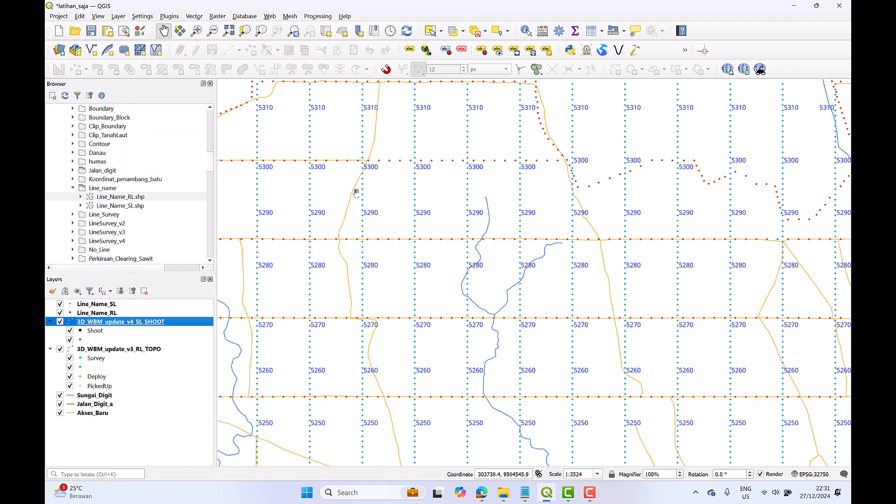
pyautogui.moveTo(346, 287); pyautogui.dragTo(470, 275)
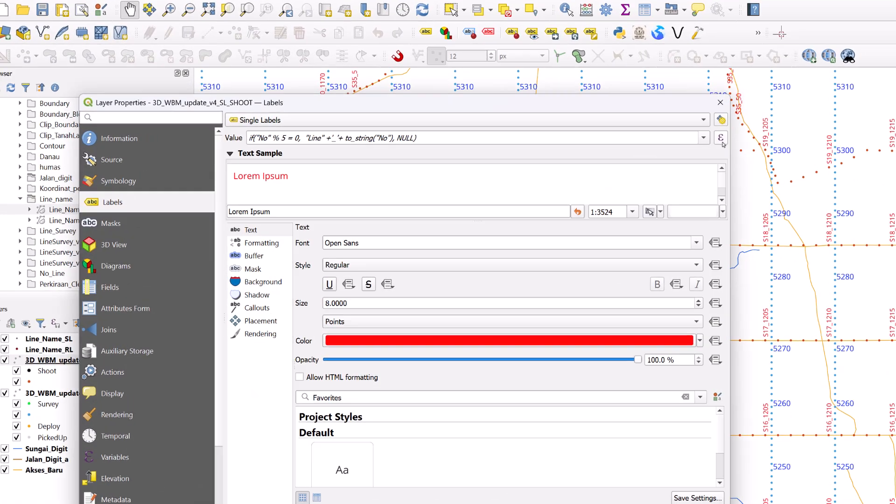
# - Reopen the shot point label expression and replace the '_' separator between "Line" and to_string("No") with " "
pyautogui.click(654, 137)
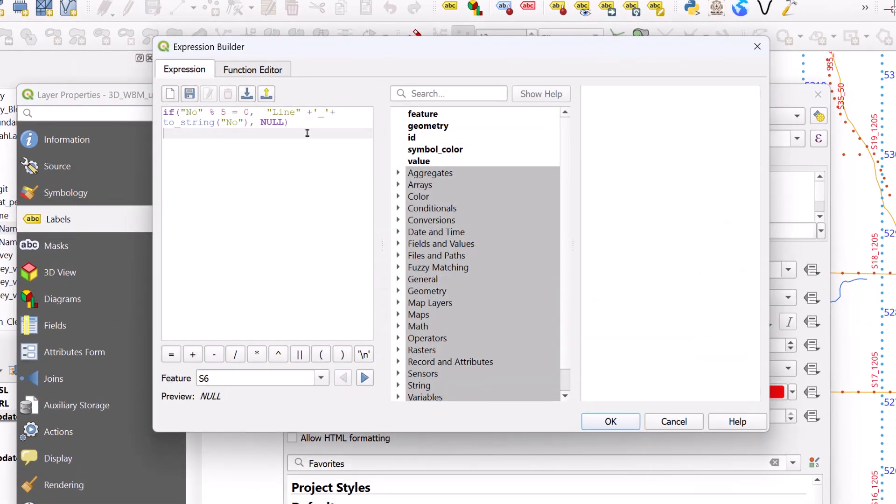
pyautogui.click(332, 112)
pyautogui.press('BackSpace')
pyautogui.press('BackSpace')
pyautogui.press('BackSpace')
pyautogui.write('""')
pyautogui.press('Left')
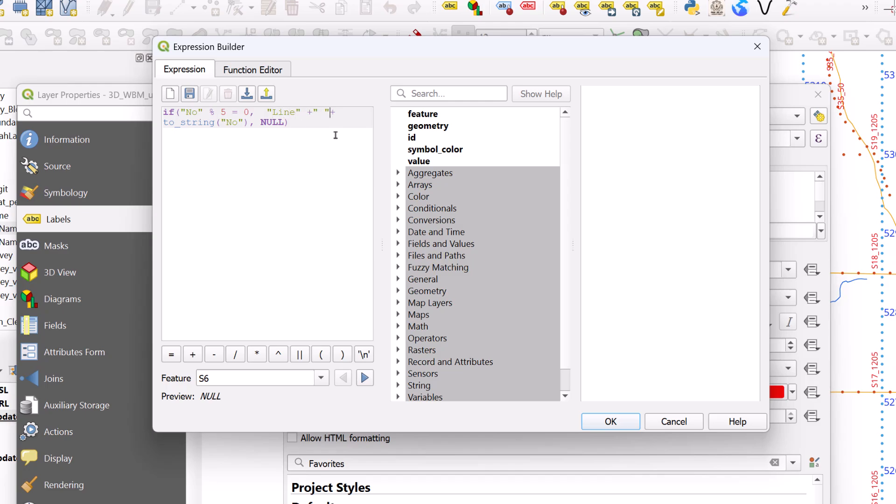
# - Restore '_' in single quotes as the separator, apply the shot point labels and inspect them on the map
pyautogui.press('BackSpace')
pyautogui.press('BackSpace')
pyautogui.press('BackSpace')
pyautogui.click(611, 421)
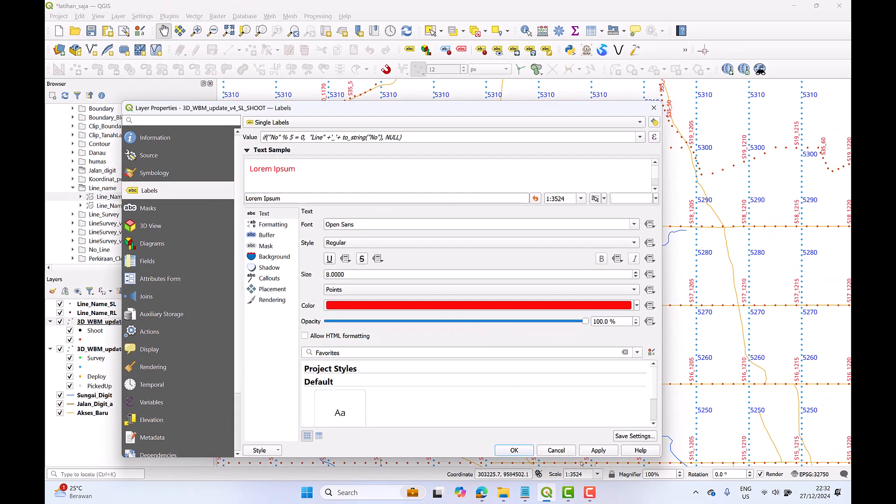
pyautogui.click(587, 453)
pyautogui.click(514, 451)
pyautogui.scroll(3, 541, 397)
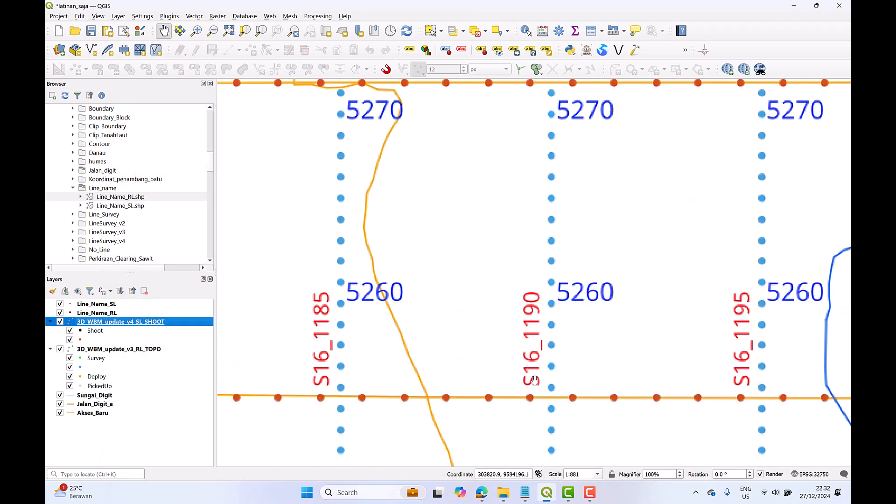
pyautogui.scroll(-3, 540, 395)
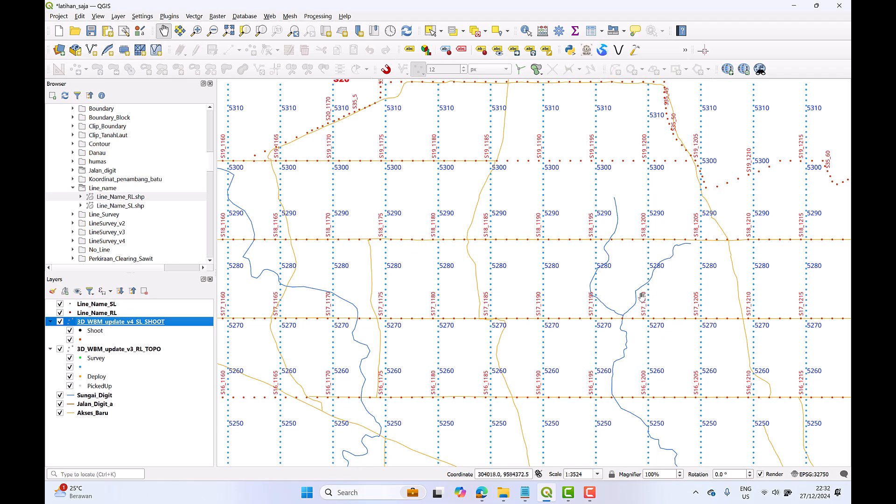
# - Change the separator in the 3D_WBM_update_v4_SL_SHOOT label expression to a single-quoted space, apply it and check the map labels
pyautogui.rightClick(156, 322)
pyautogui.click(201, 313)
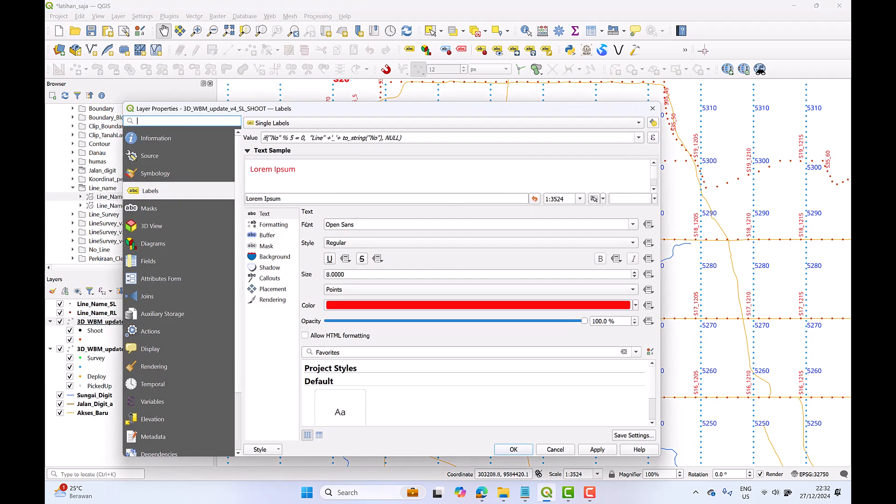
pyautogui.click(654, 137)
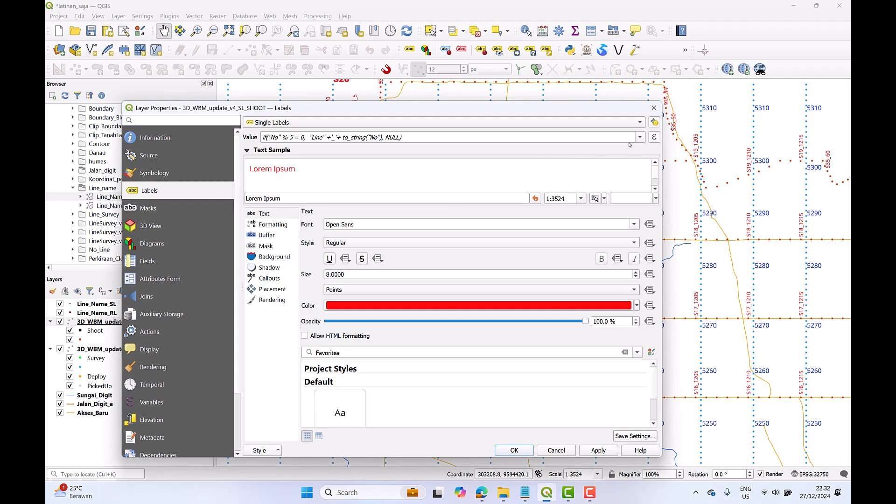
pyautogui.click(326, 120)
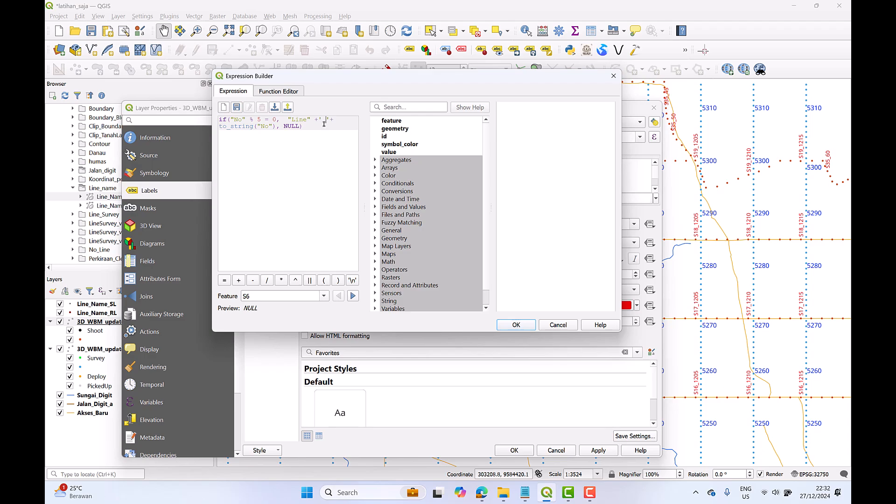
pyautogui.moveTo(320, 120)
pyautogui.mouseDown()
pyautogui.moveTo(330, 121)
pyautogui.moveTo(292, 120)
pyautogui.moveTo(307, 121)
pyautogui.mouseUp()
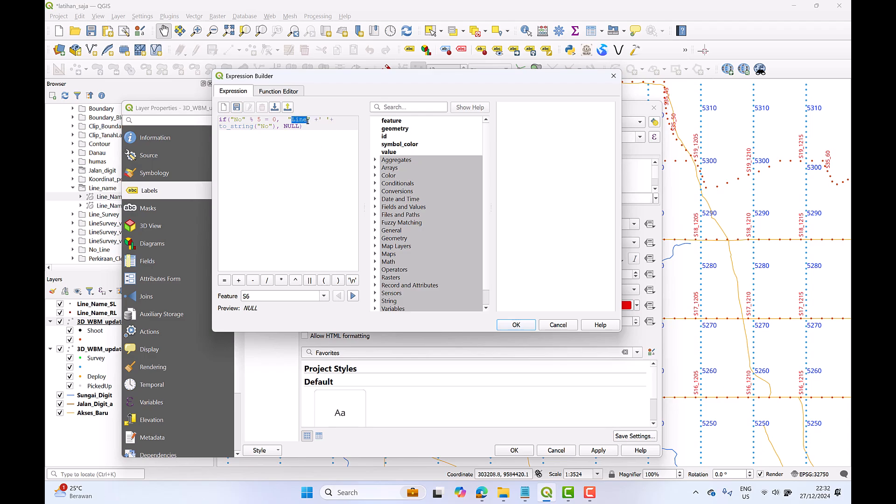
pyautogui.click(525, 325)
pyautogui.click(598, 451)
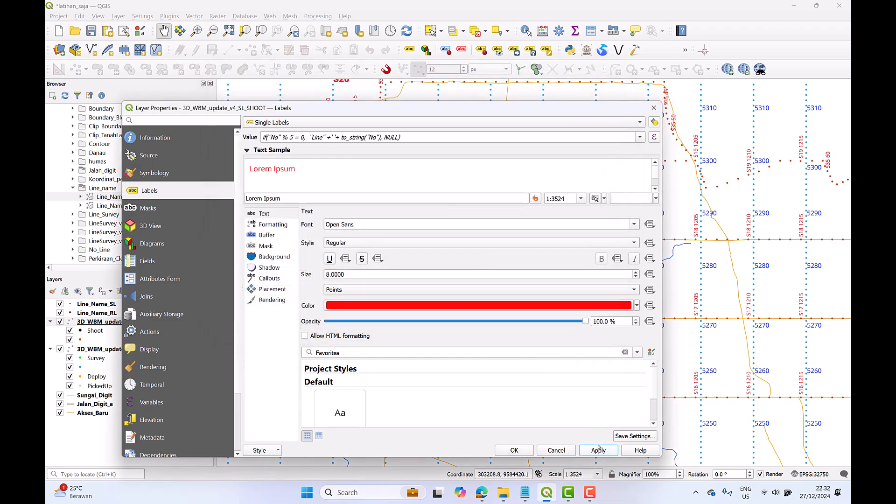
pyautogui.click(514, 450)
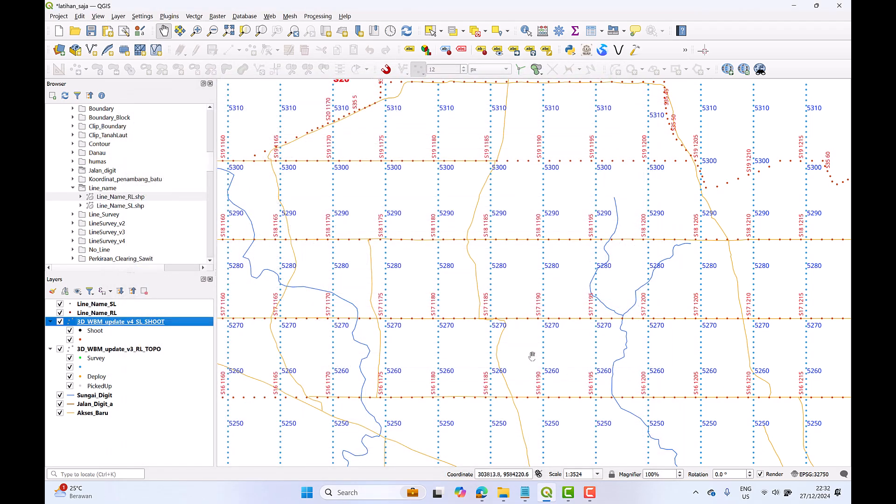
pyautogui.scroll(2, 530, 360)
pyautogui.scroll(-1, 560, 337)
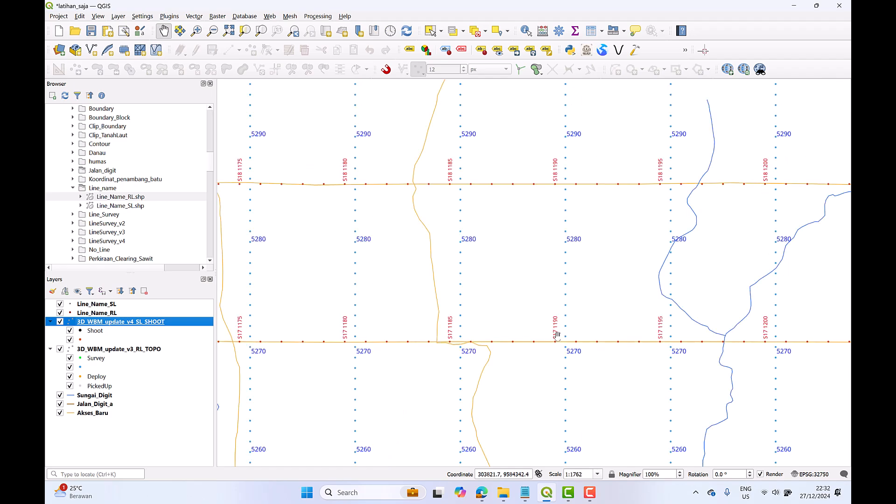
# - Set the separator in the 3D_WBM_update_v4_SL_SHOOT label expression to '-' and apply it to the map labels
pyautogui.rightClick(160, 322)
pyautogui.click(312, 278)
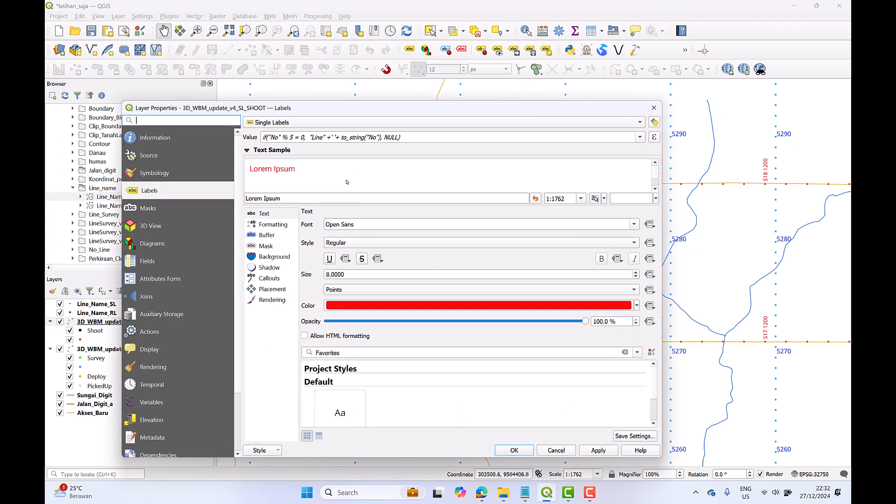
pyautogui.click(654, 137)
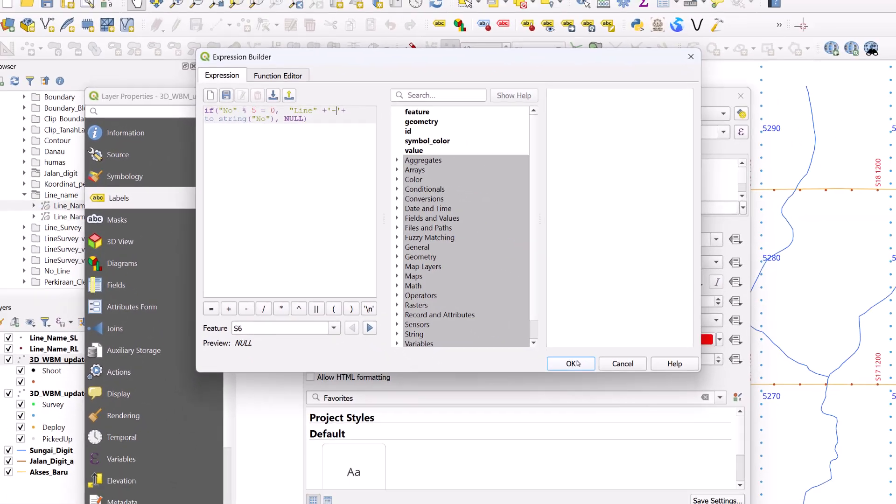
pyautogui.click(687, 446)
pyautogui.click(530, 450)
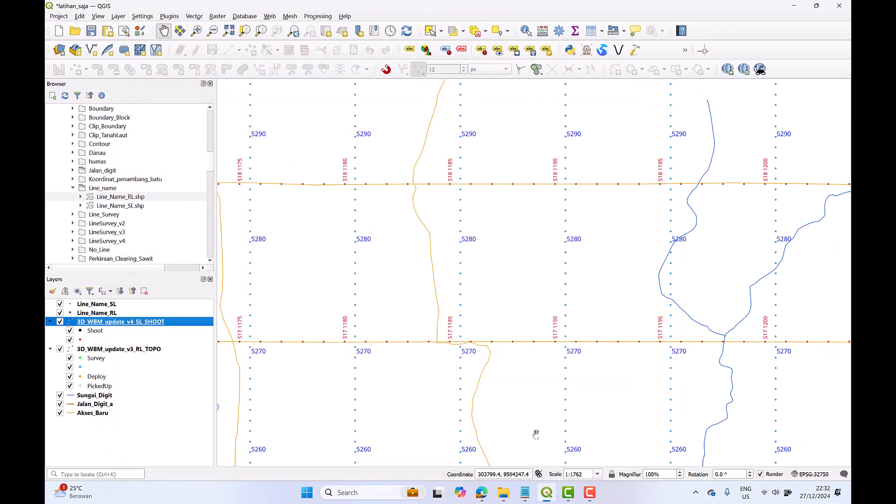
pyautogui.scroll(-1, 598, 340)
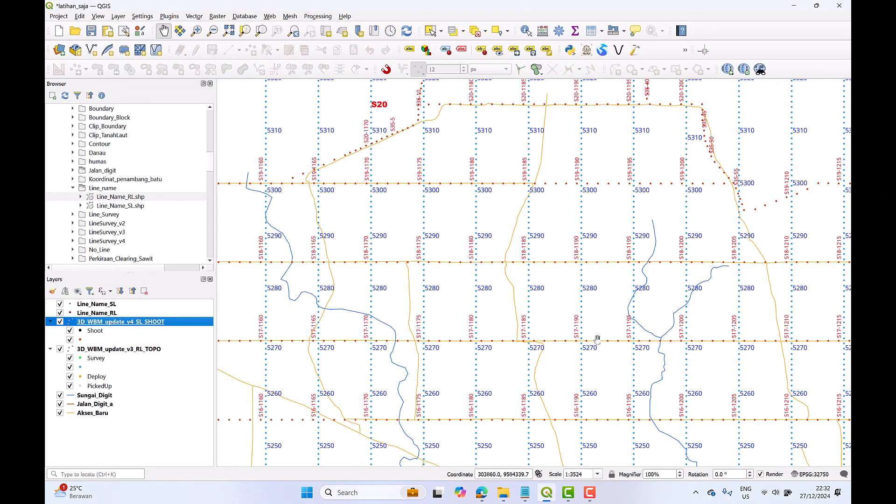
# - Open the 3D_WBM_update_v3_RL_TOPO label expression and insert the "Line" field directly before the second "No", without a space between them
pyautogui.rightClick(149, 352)
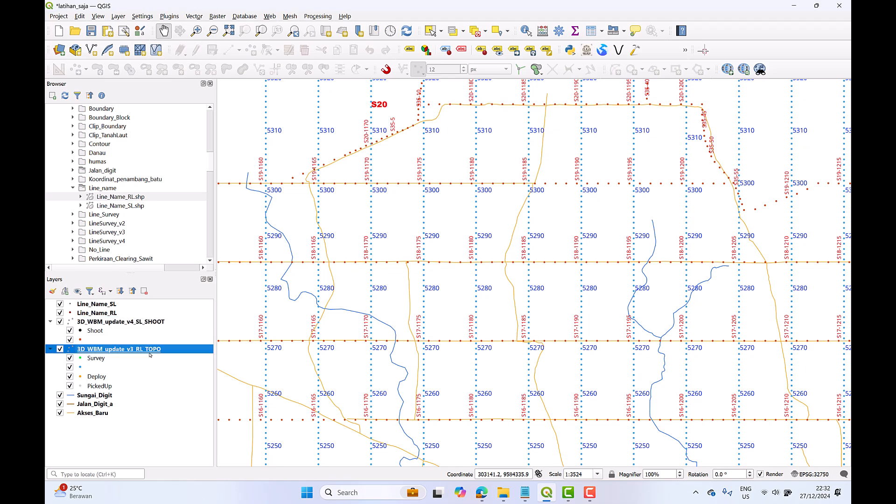
pyautogui.click(166, 349)
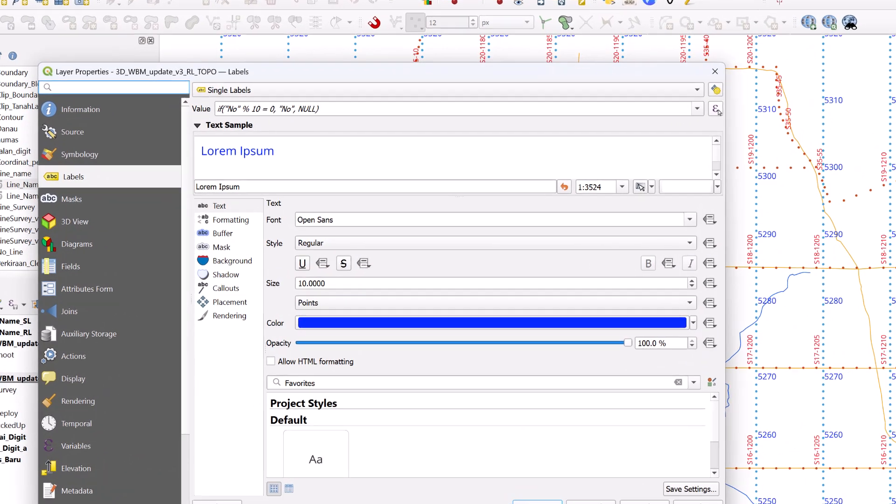
pyautogui.click(655, 137)
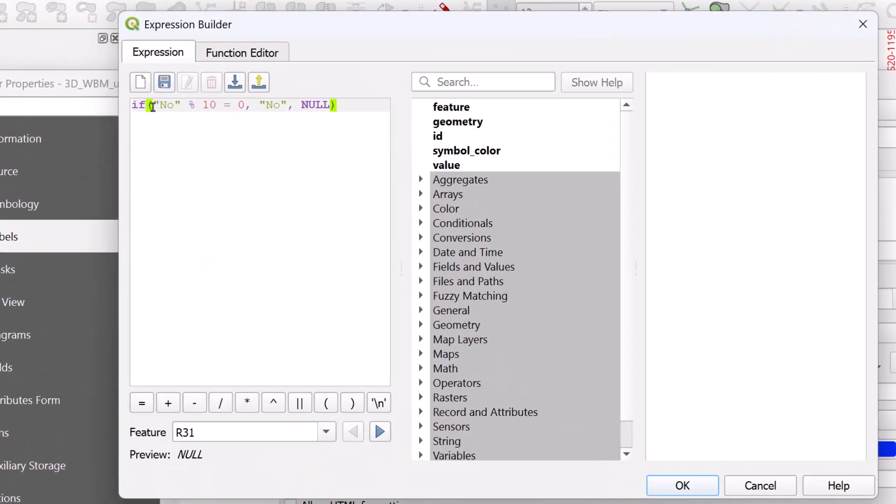
pyautogui.moveTo(167, 81); pyautogui.dragTo(216, 106)
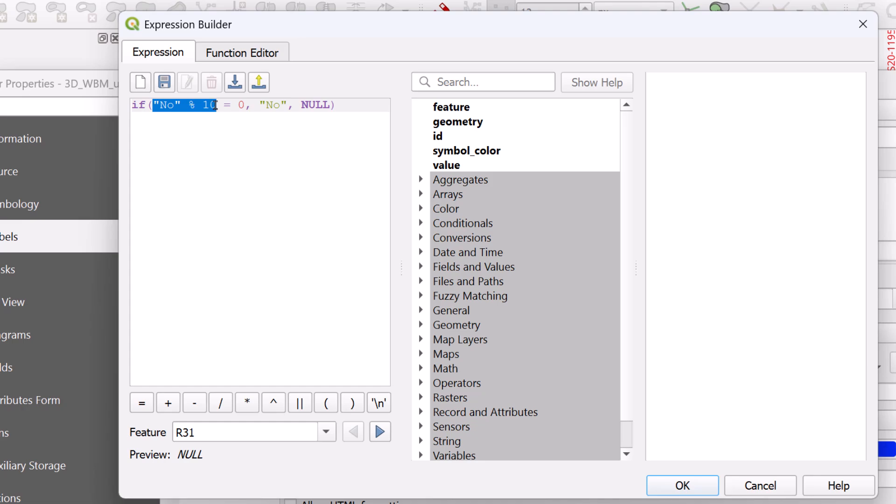
pyautogui.click(240, 130)
pyautogui.click(260, 104)
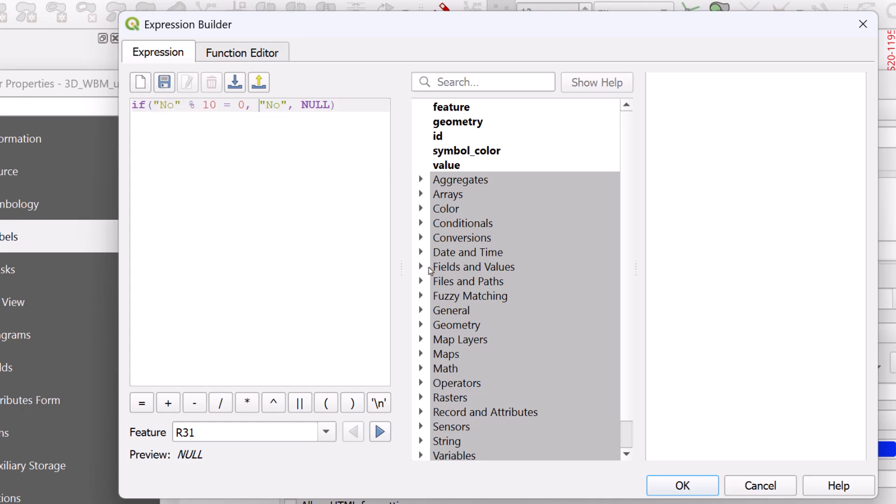
pyautogui.click(425, 269)
pyautogui.click(420, 267)
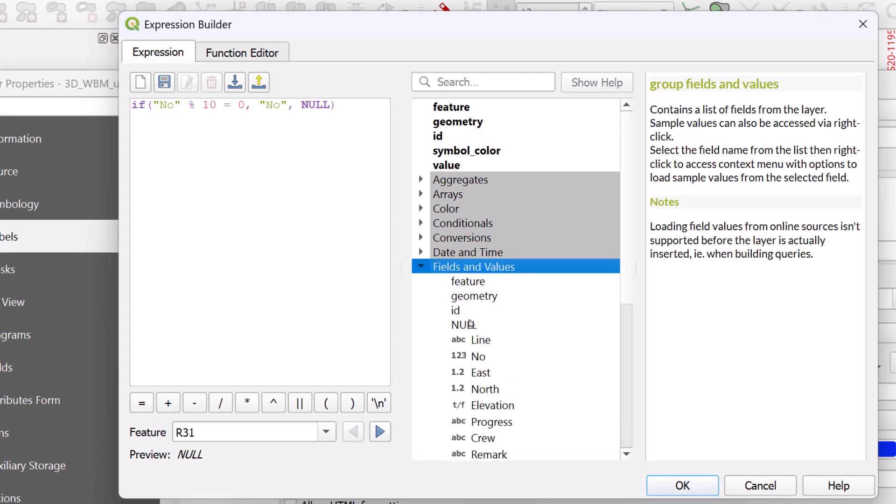
pyautogui.doubleClick(482, 341)
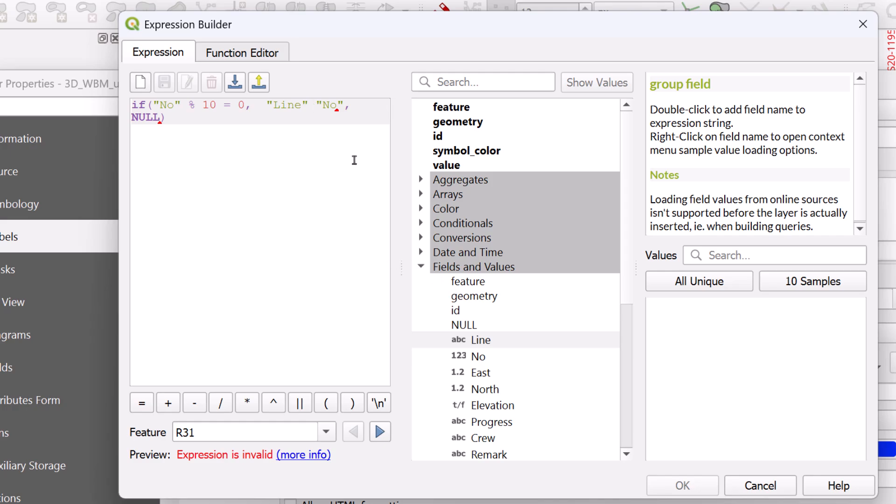
pyautogui.click(315, 105)
pyautogui.press('BackSpace')
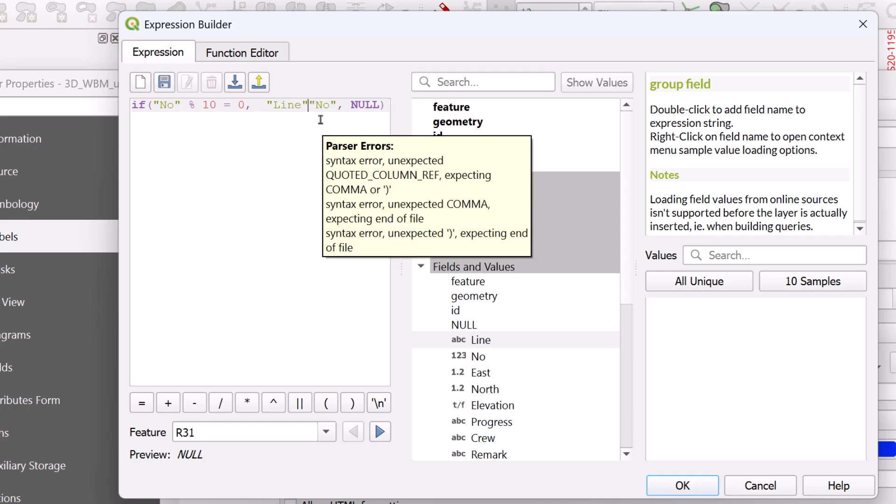
# - Join "Line" and the second "No" in the receiver label expression with +'-'+ between them
pyautogui.write('+')
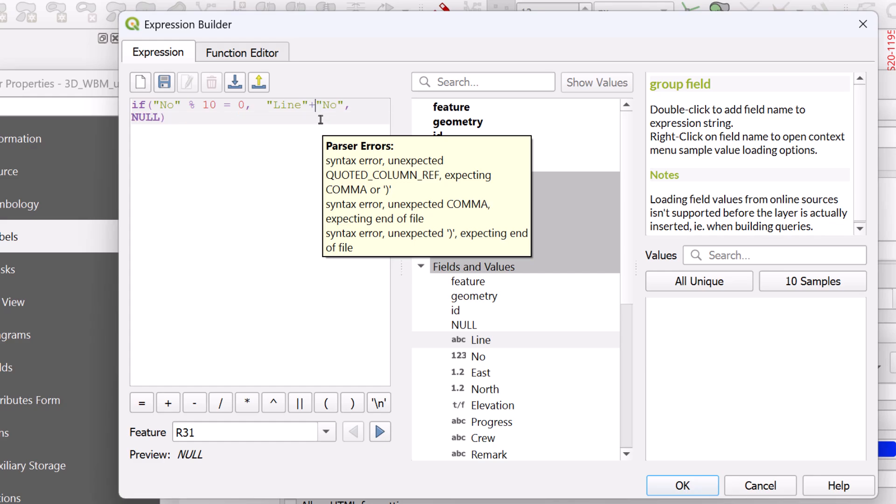
pyautogui.write("'-'")
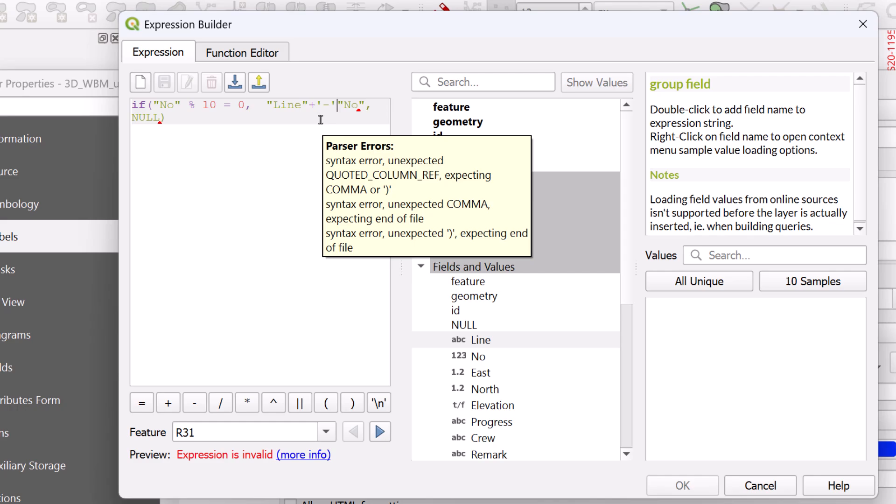
pyautogui.write('+')
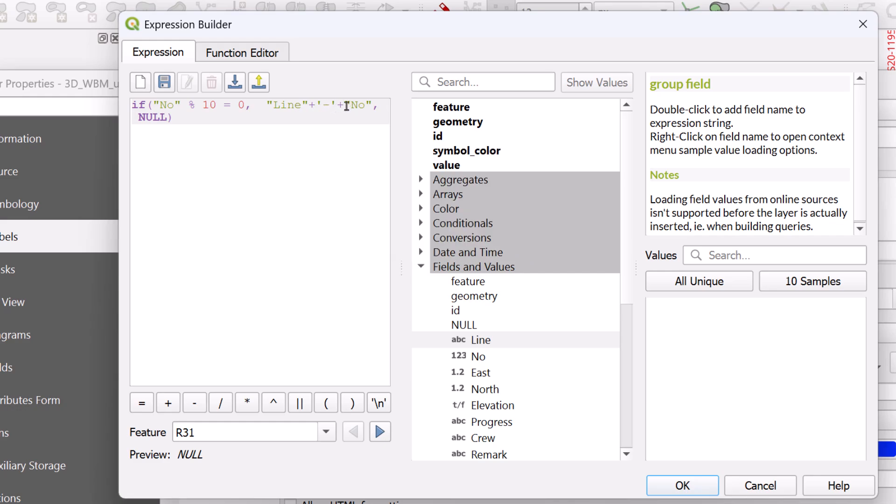
# - Wrap the second "No" in the to_string function from the String group and apply the label expression to the 3D_WBM_update_v3_RL_TOPO layer
pyautogui.click(420, 267)
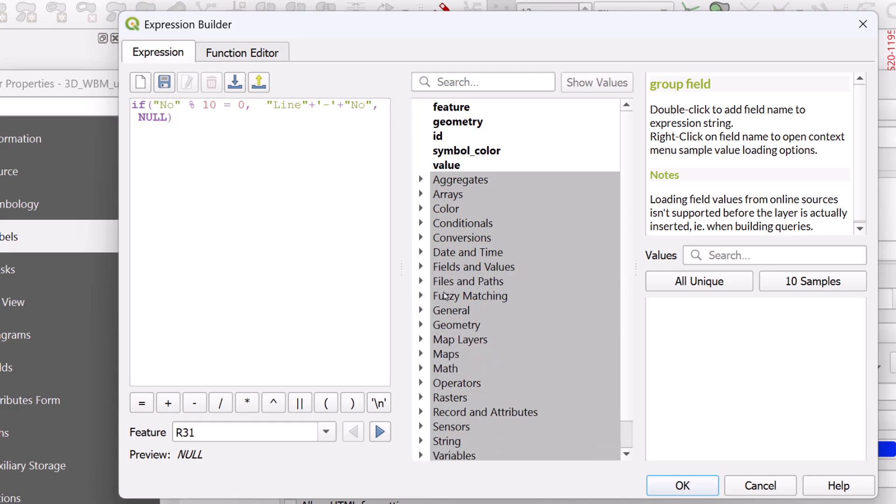
pyautogui.scroll(-1, 450, 315)
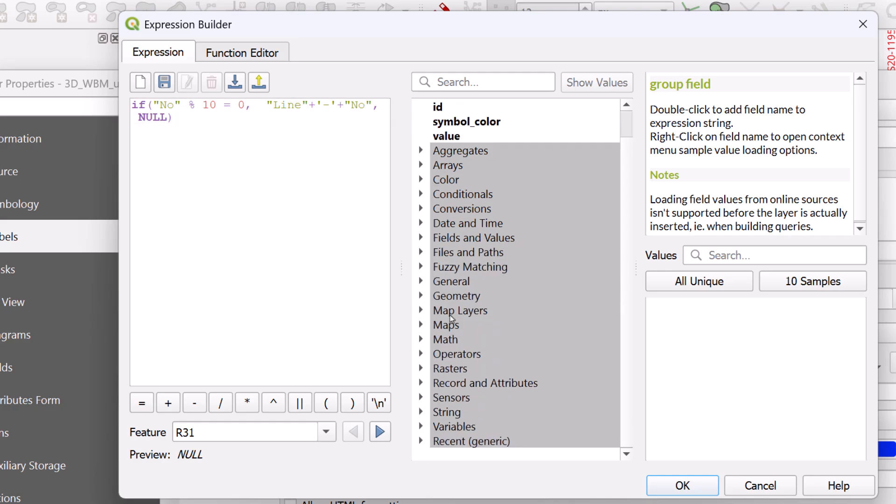
pyautogui.click(422, 412)
pyautogui.scroll(-6, 438, 402)
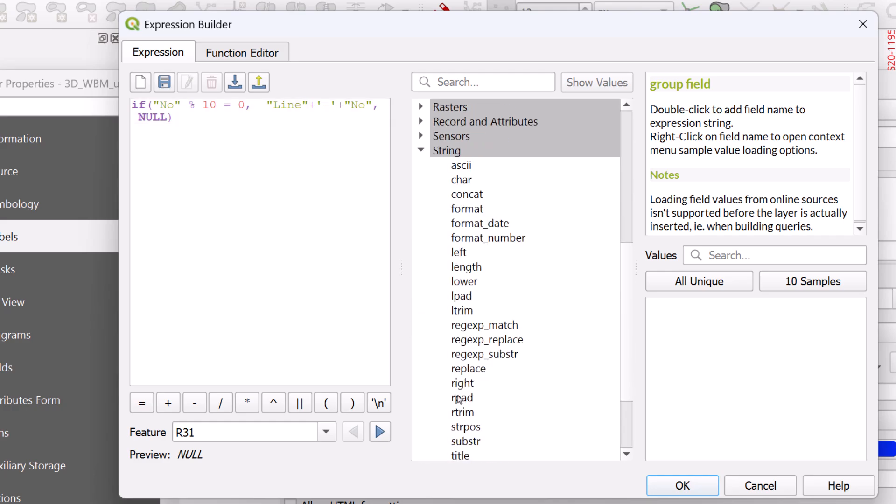
pyautogui.scroll(-2, 460, 402)
pyautogui.doubleClick(471, 385)
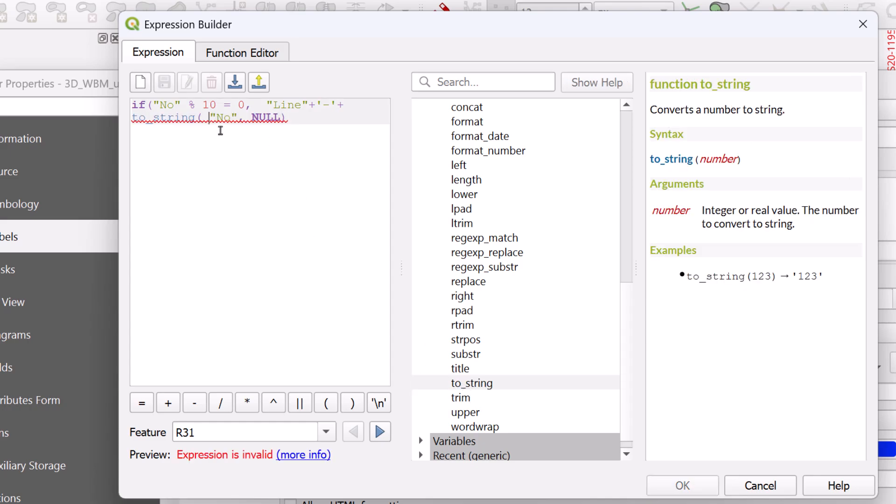
pyautogui.press('BackSpace')
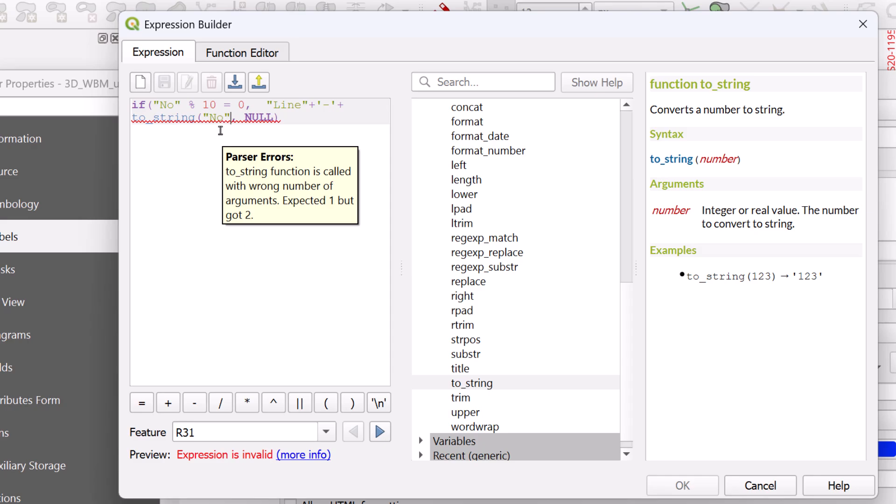
pyautogui.write(')')
pyautogui.click(279, 187)
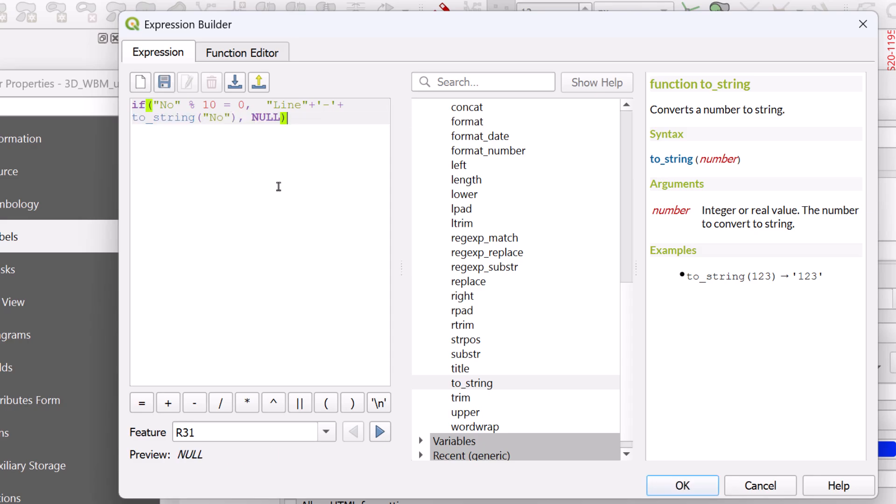
pyautogui.click(683, 486)
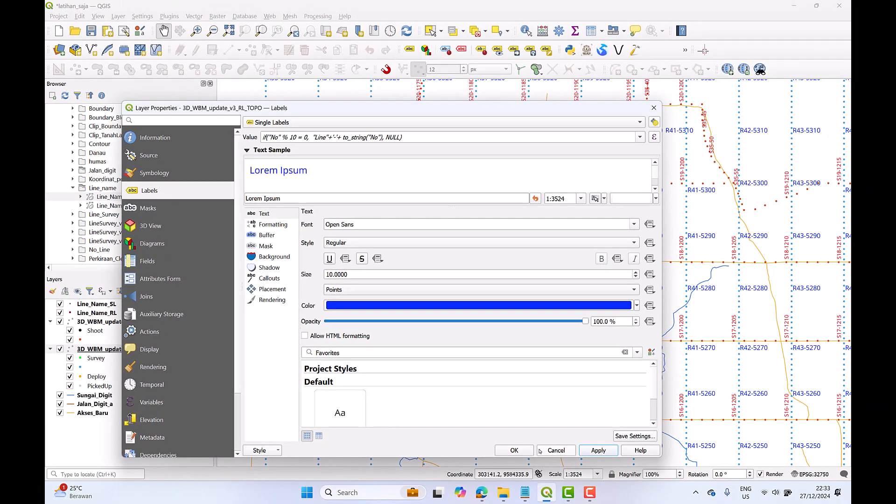
pyautogui.click(514, 450)
# - Examine the combined line and point number labels of the receiver points around lines R36 to R51 at several map scales
pyautogui.moveTo(612, 240); pyautogui.dragTo(593, 339)
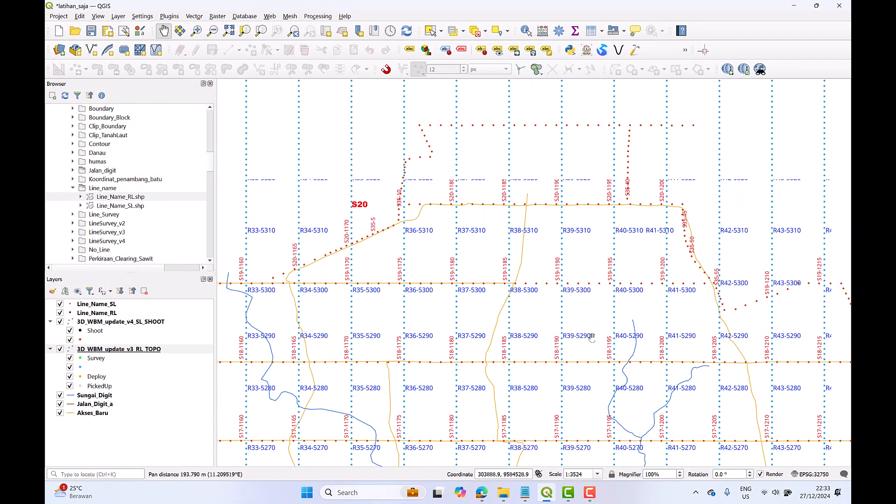
pyautogui.moveTo(591, 242); pyautogui.dragTo(518, 304)
pyautogui.moveTo(623, 279); pyautogui.dragTo(511, 298)
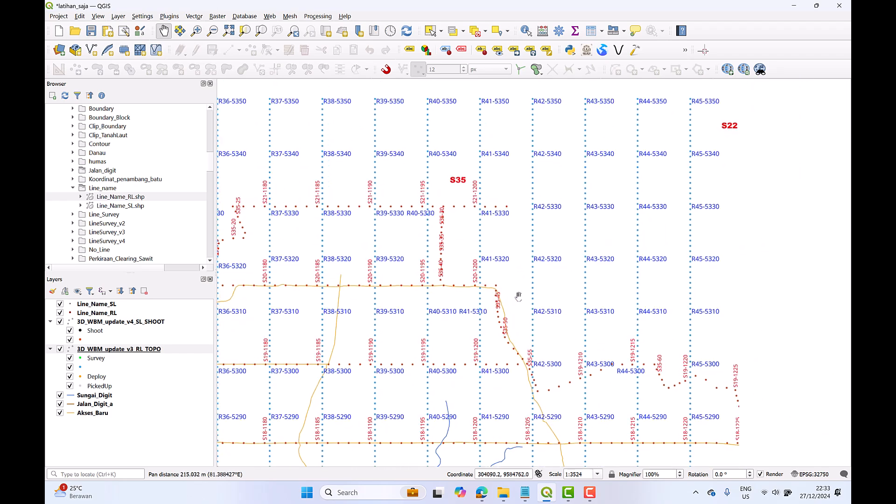
pyautogui.moveTo(620, 313); pyautogui.dragTo(489, 328)
pyautogui.moveTo(683, 247); pyautogui.dragTo(482, 338)
pyautogui.moveTo(662, 334); pyautogui.dragTo(654, 236)
pyautogui.moveTo(578, 295); pyautogui.dragTo(704, 185)
pyautogui.scroll(-2, 507, 295)
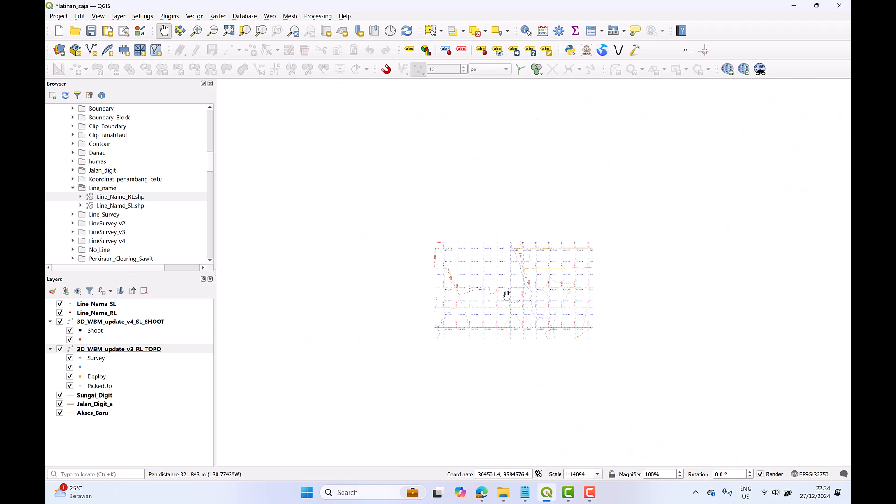
pyautogui.scroll(1, 506, 294)
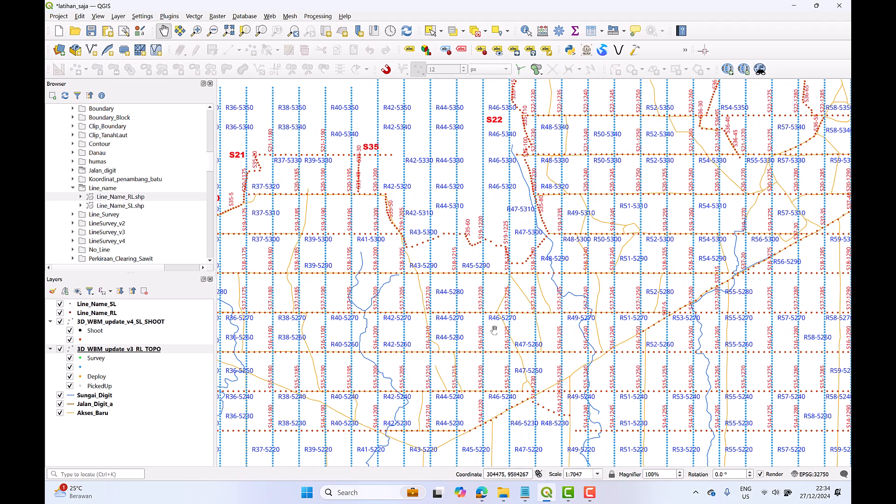
pyautogui.scroll(1, 480, 314)
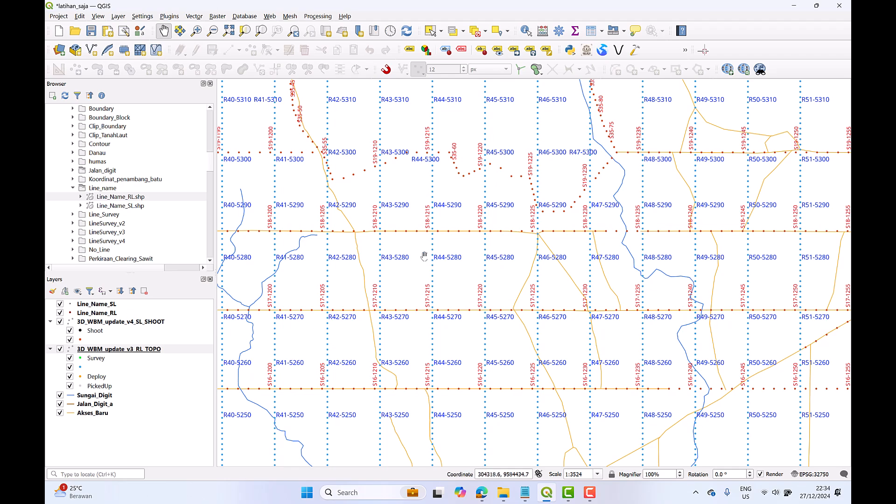
pyautogui.scroll(-2, 473, 263)
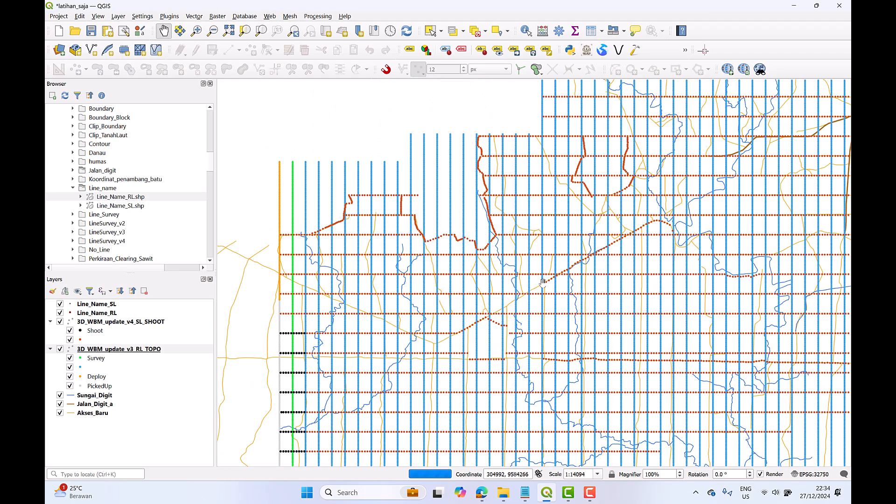
# - Check the shot and receiver point labels across the whole survey area and again in close-up along the western lines
pyautogui.moveTo(648, 286); pyautogui.dragTo(318, 282)
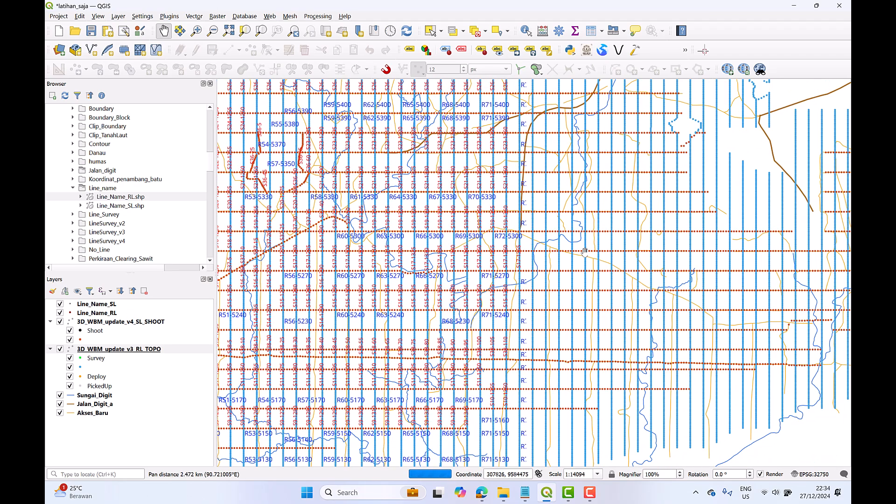
pyautogui.scroll(-2, 586, 252)
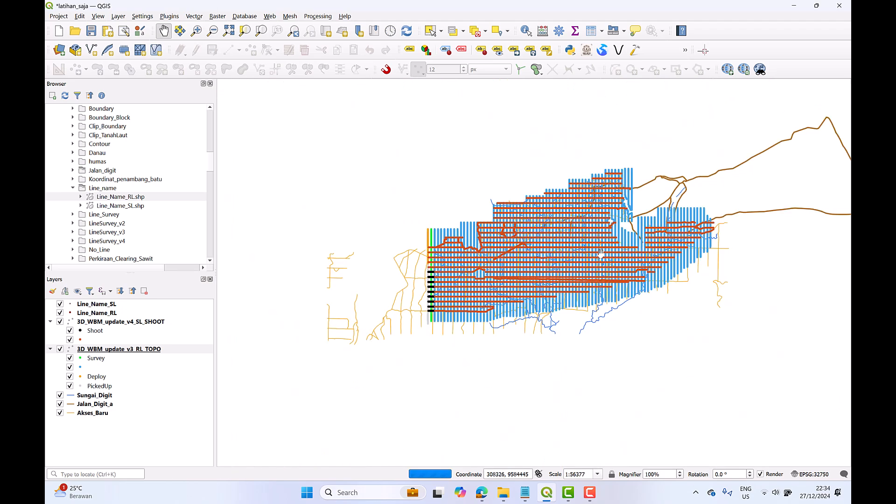
pyautogui.scroll(1, 590, 252)
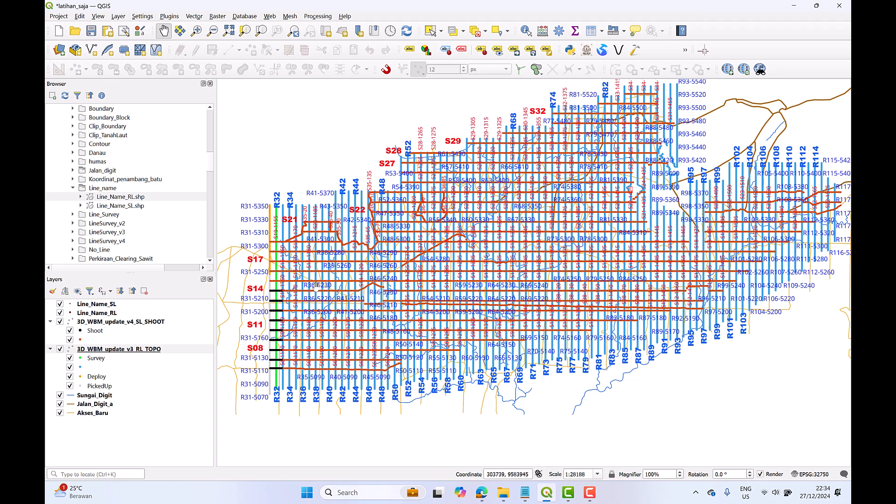
pyautogui.rightClick(111, 315)
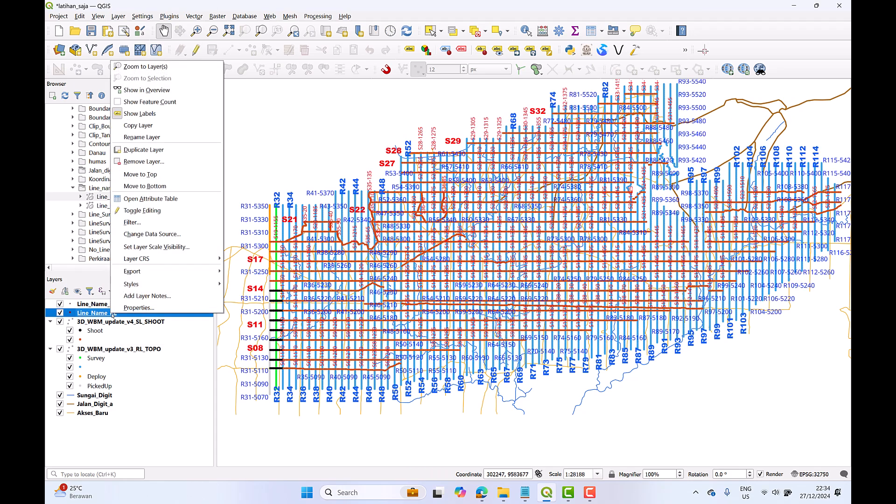
pyautogui.moveTo(517, 246); pyautogui.dragTo(534, 295)
pyautogui.scroll(-2, 473, 279)
pyautogui.scroll(4, 473, 279)
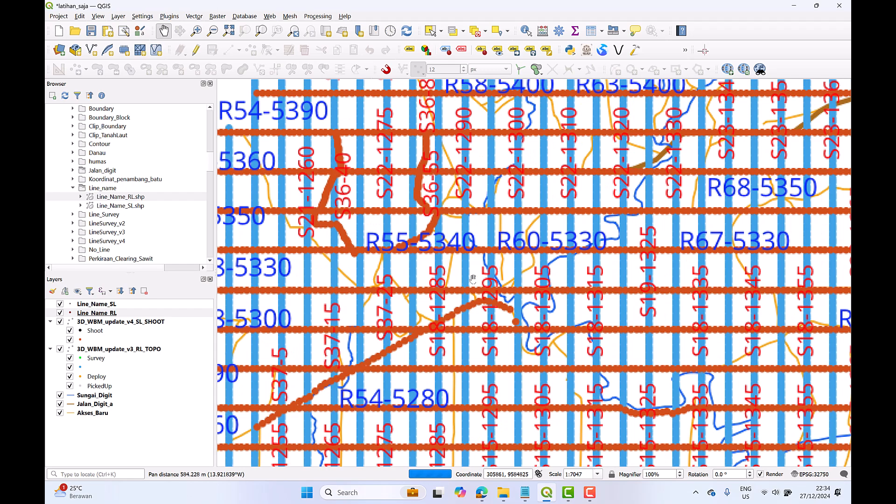
pyautogui.moveTo(412, 287); pyautogui.dragTo(530, 275)
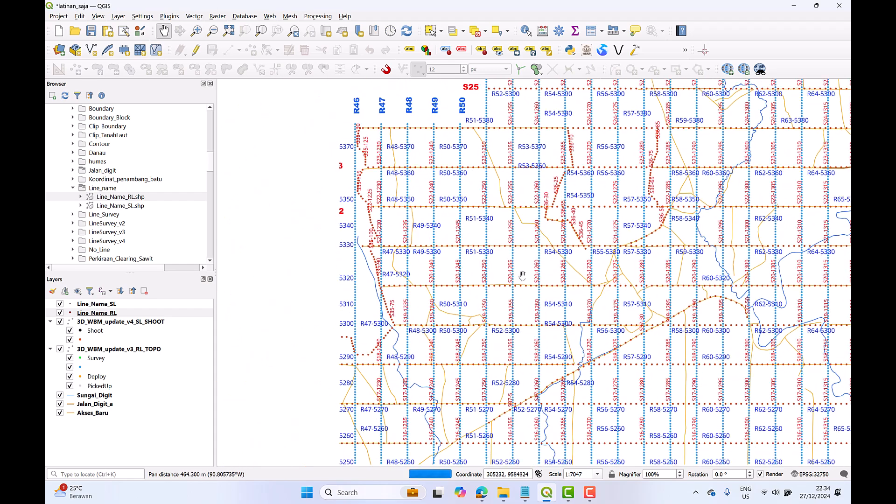
pyautogui.scroll(1, 464, 280)
pyautogui.moveTo(486, 302); pyautogui.dragTo(591, 276)
pyautogui.moveTo(498, 336); pyautogui.dragTo(583, 283)
pyautogui.moveTo(530, 327); pyautogui.dragTo(621, 275)
pyautogui.moveTo(529, 306); pyautogui.dragTo(616, 254)
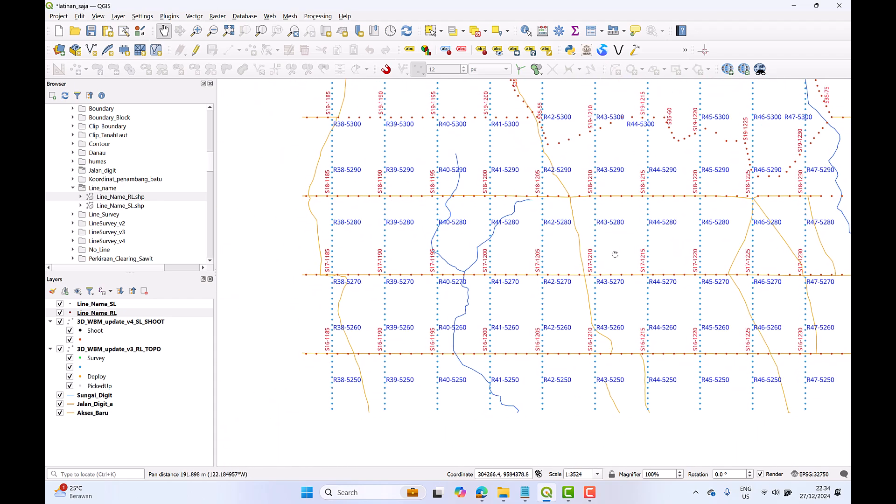
pyautogui.moveTo(366, 304); pyautogui.dragTo(433, 260)
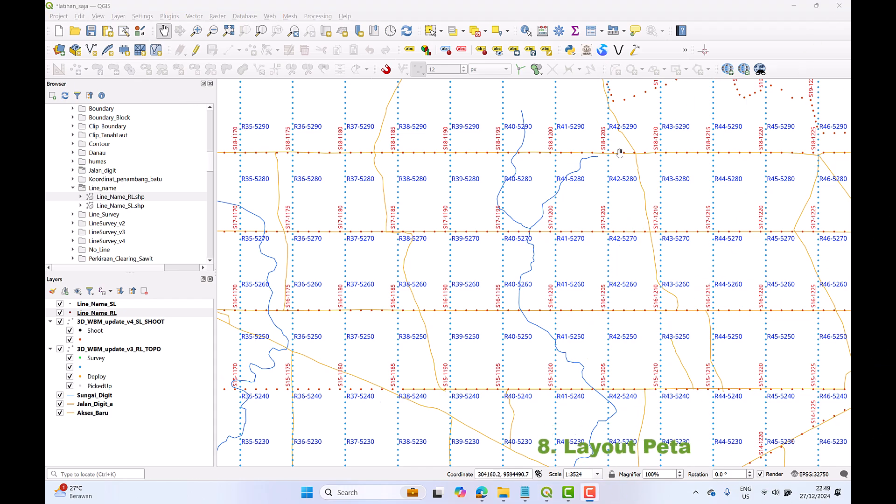
# - Save the latihan_saja project with the finished shot and receiver point labels
pyautogui.scroll(-3, 420, 253)
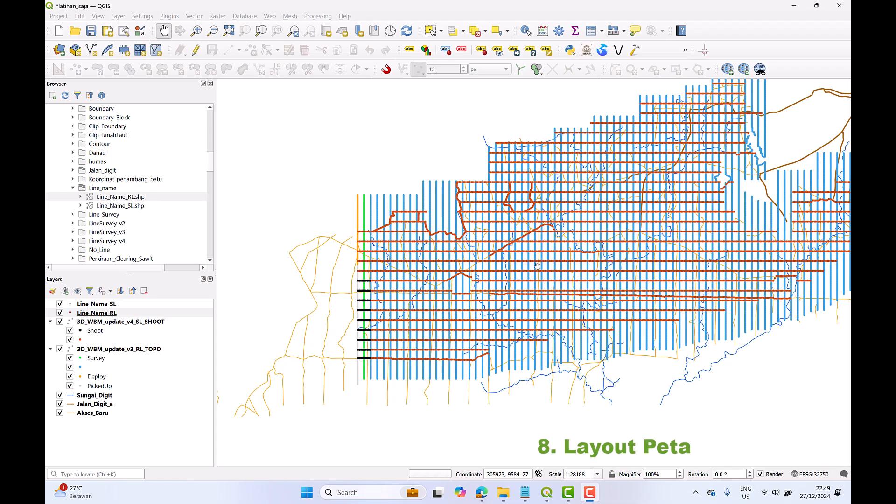
pyautogui.scroll(1, 458, 262)
pyautogui.scroll(-1, 458, 285)
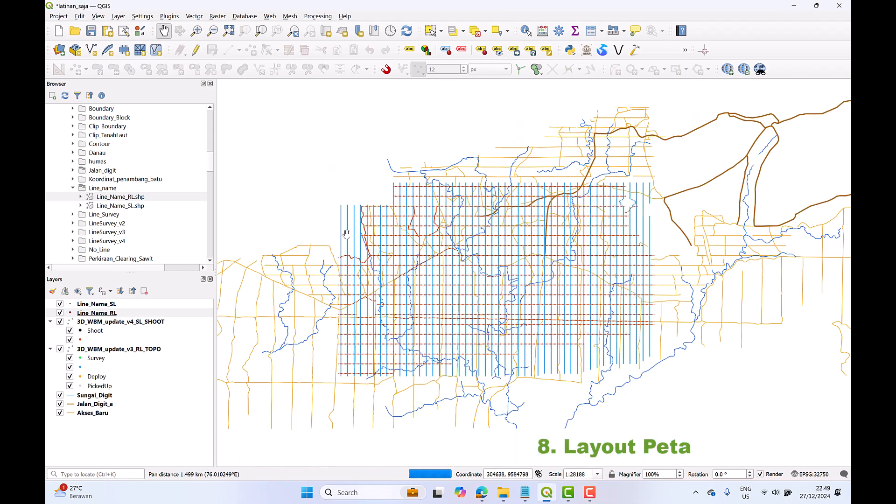
pyautogui.click(95, 35)
pyautogui.click(57, 17)
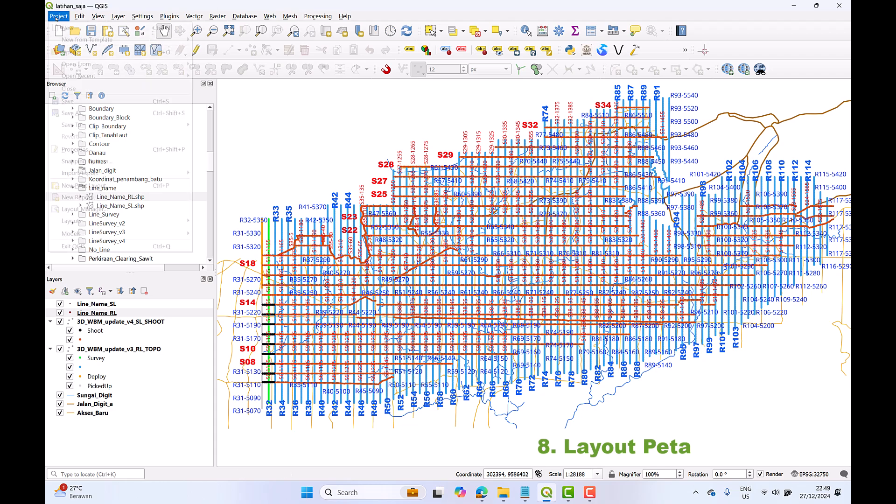
pyautogui.moveTo(71, 129)
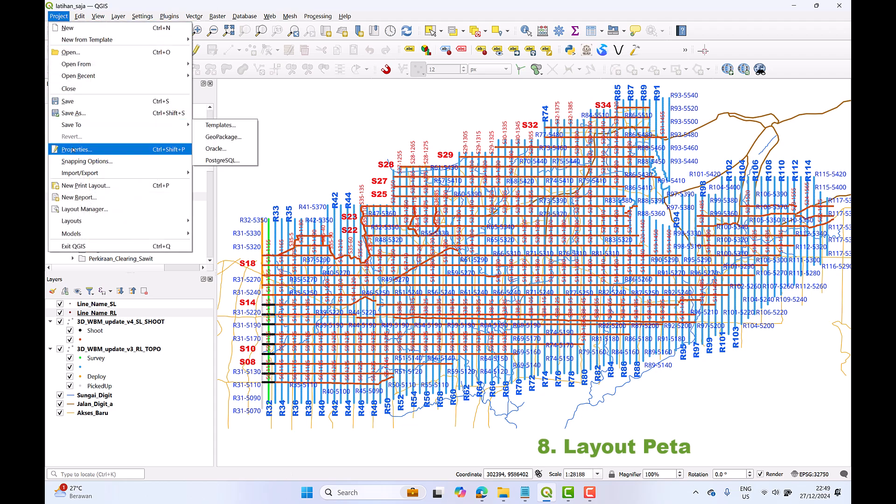
pyautogui.moveTo(75, 173)
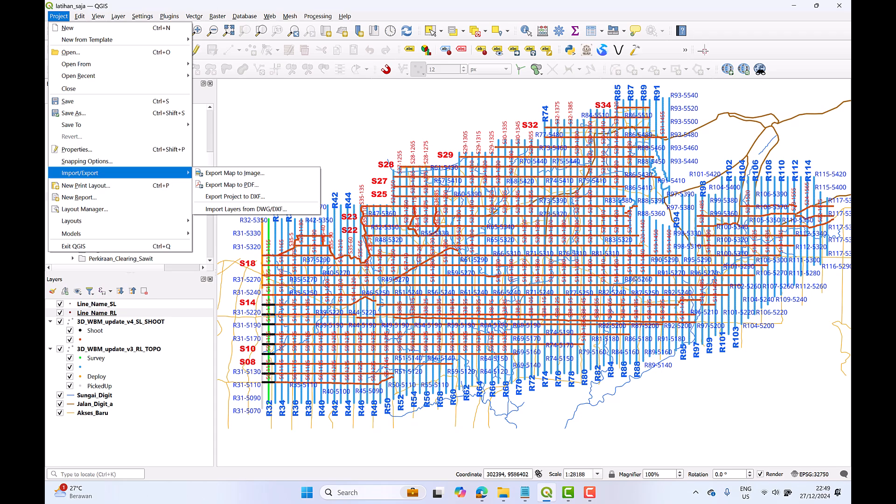
pyautogui.click(614, 321)
pyautogui.moveTo(517, 254); pyautogui.dragTo(605, 306)
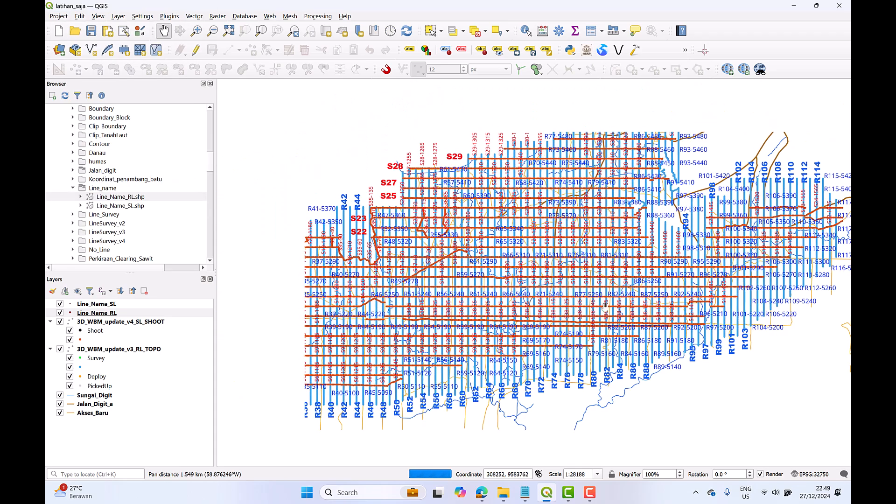
pyautogui.scroll(-1, 452, 260)
pyautogui.scroll(2, 451, 259)
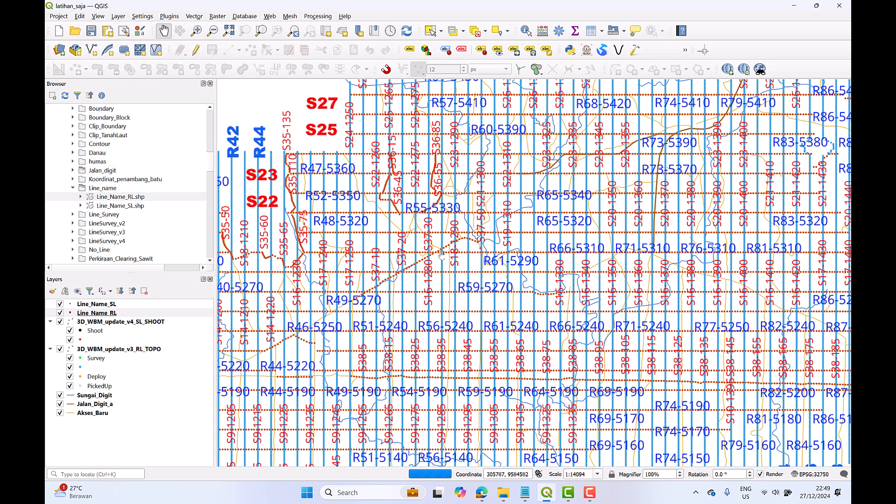
pyautogui.scroll(1, 451, 258)
pyautogui.moveTo(434, 266); pyautogui.dragTo(572, 252)
pyautogui.moveTo(398, 276); pyautogui.dragTo(492, 261)
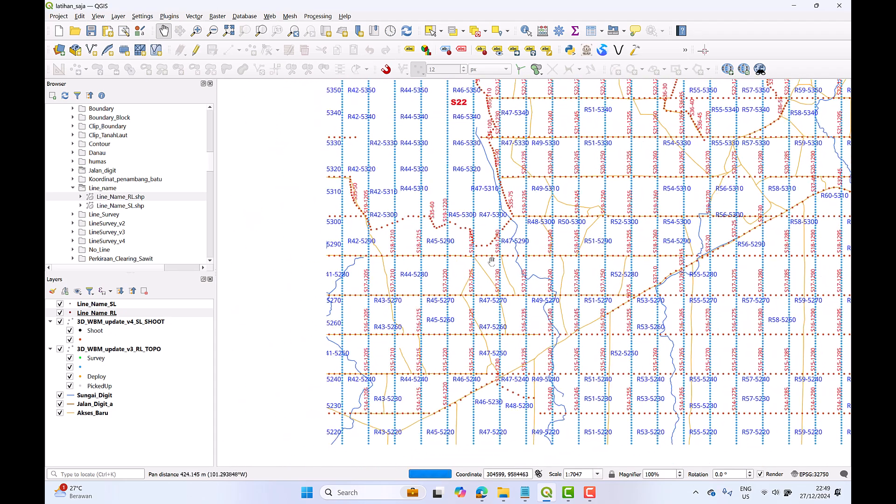
pyautogui.scroll(-3, 494, 257)
pyautogui.moveTo(571, 266); pyautogui.dragTo(538, 269)
pyautogui.scroll(1, 538, 270)
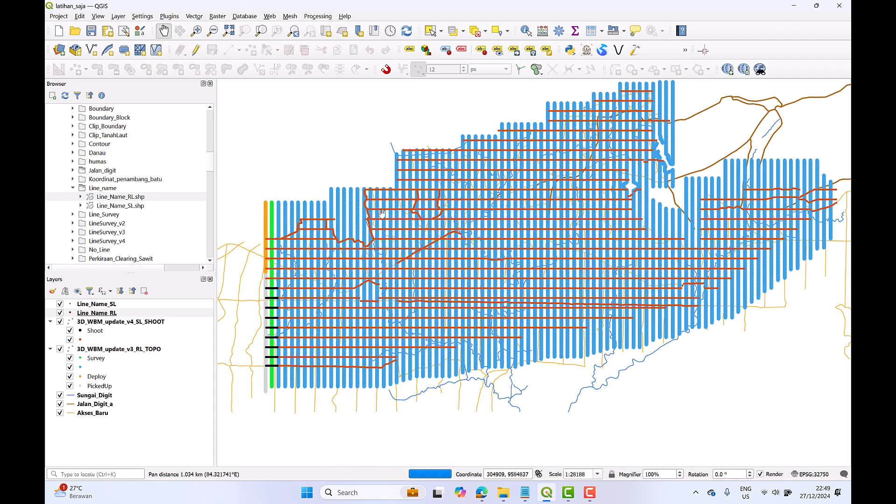
# - Create a new print layout titled 3D_bayan and save it with the project
pyautogui.click(59, 16)
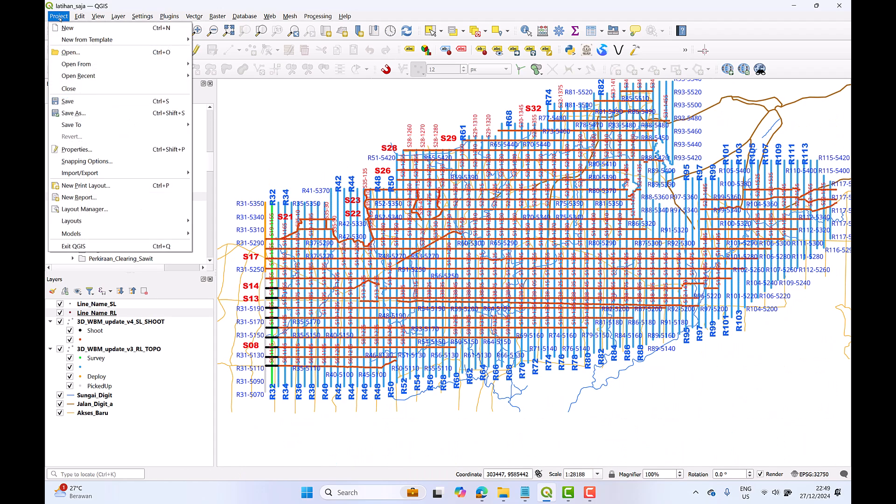
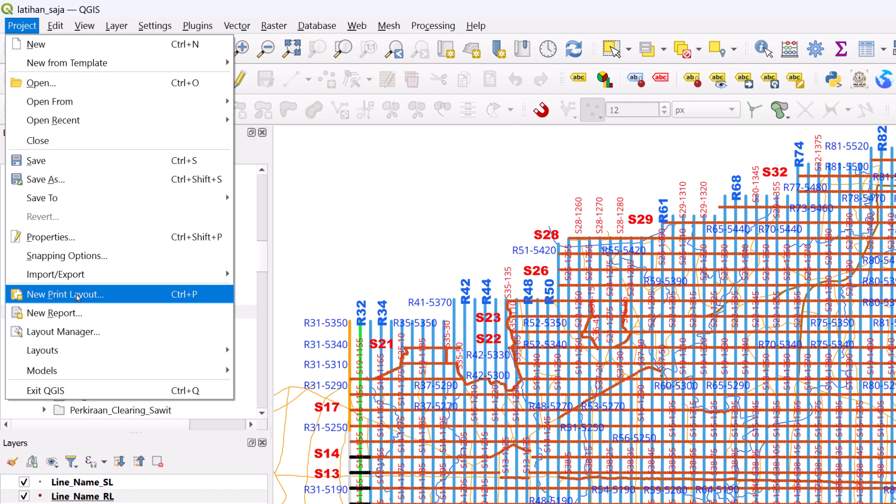
pyautogui.click(78, 298)
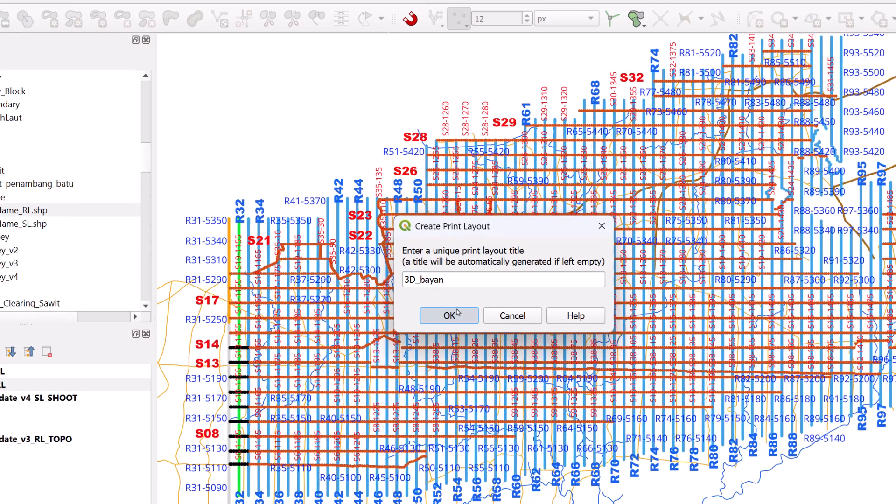
pyautogui.click(460, 322)
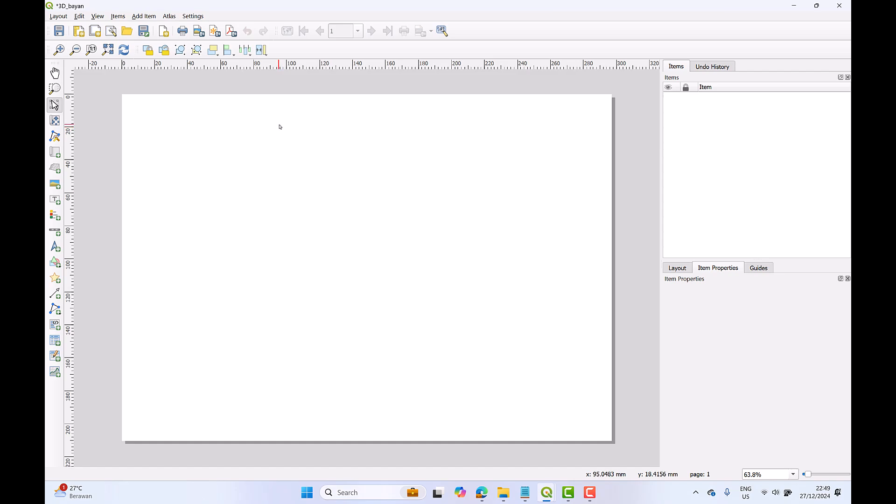
pyautogui.click(58, 30)
# - Change the layout page size to A1, keeping the landscape orientation, and bring the whole page into view
pyautogui.rightClick(369, 187)
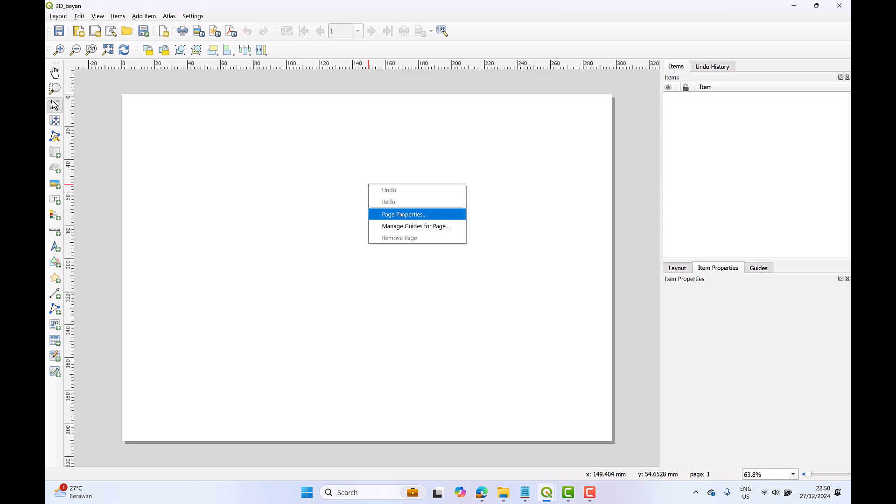
pyautogui.rightClick(342, 192)
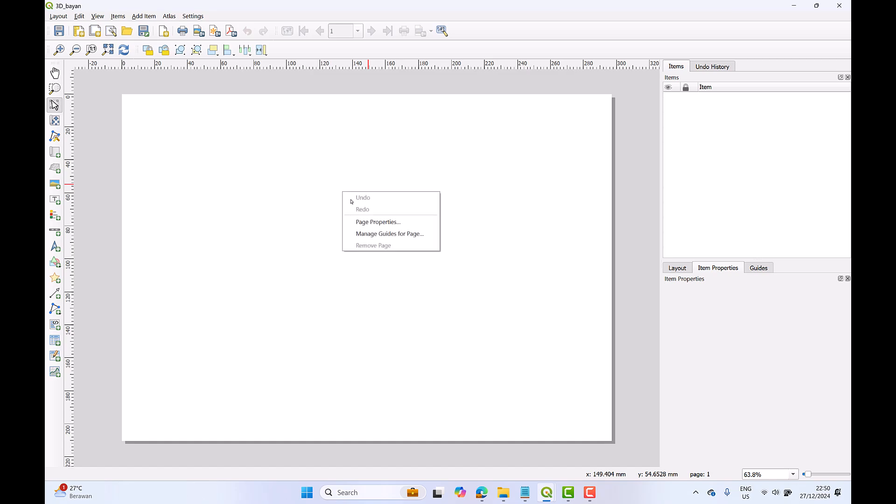
pyautogui.click(373, 222)
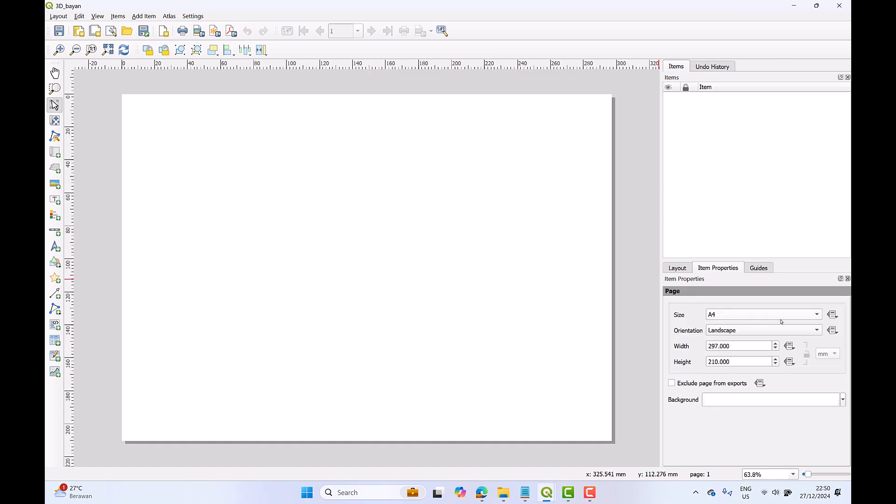
pyautogui.click(793, 314)
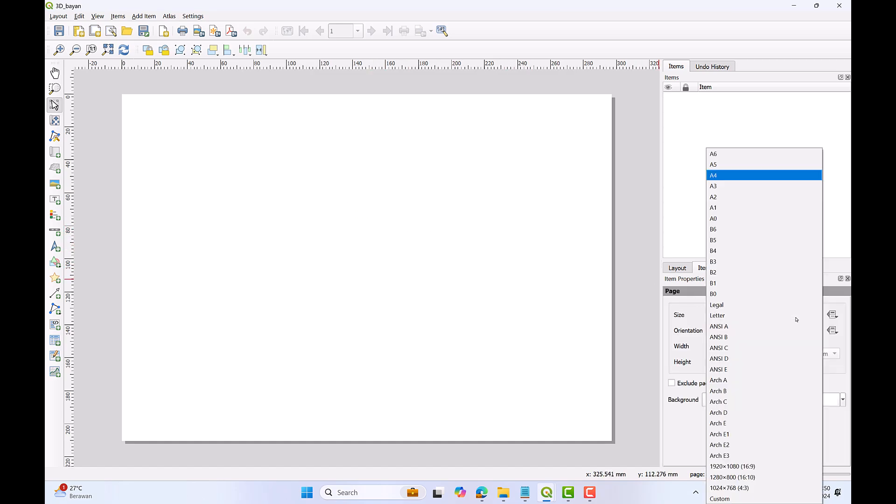
pyautogui.click(749, 208)
pyautogui.scroll(-2, 483, 223)
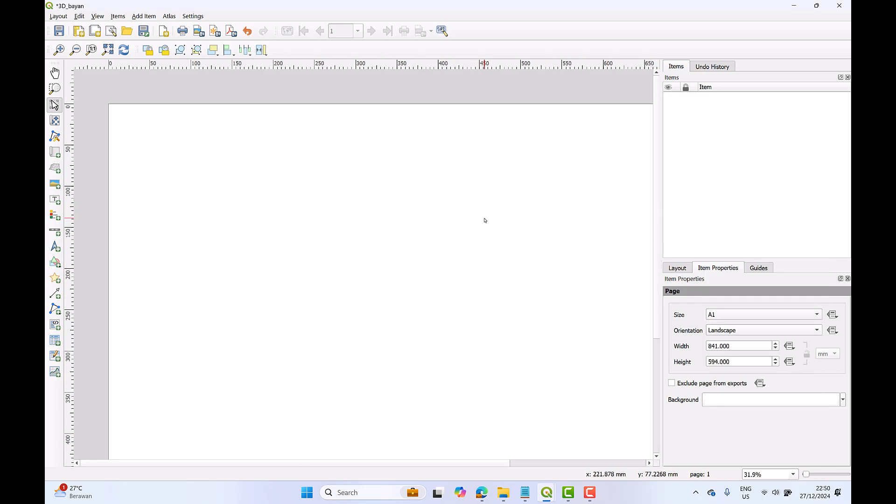
pyautogui.scroll(2, 477, 228)
pyautogui.scroll(-2, 456, 236)
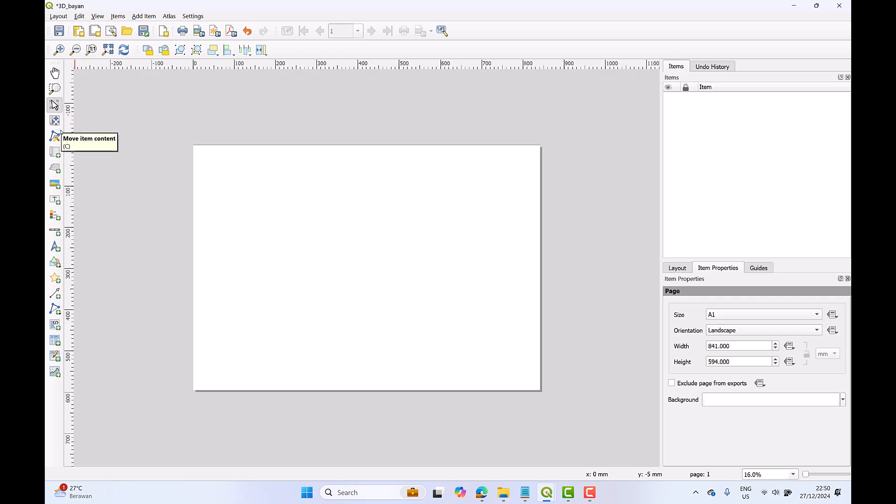
# - Add a map about 690 mm wide to the A1 page, leaving its right-hand strip blank, and check the map's labels
pyautogui.click(55, 153)
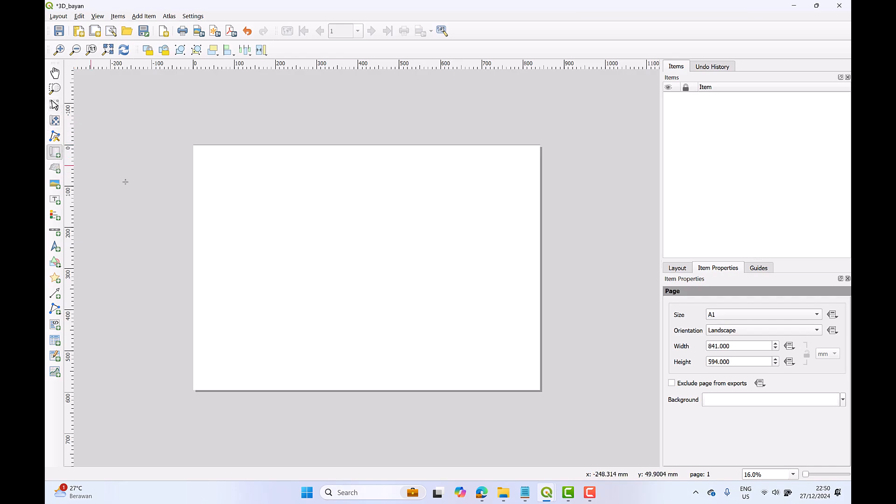
pyautogui.moveTo(198, 152); pyautogui.dragTo(484, 382)
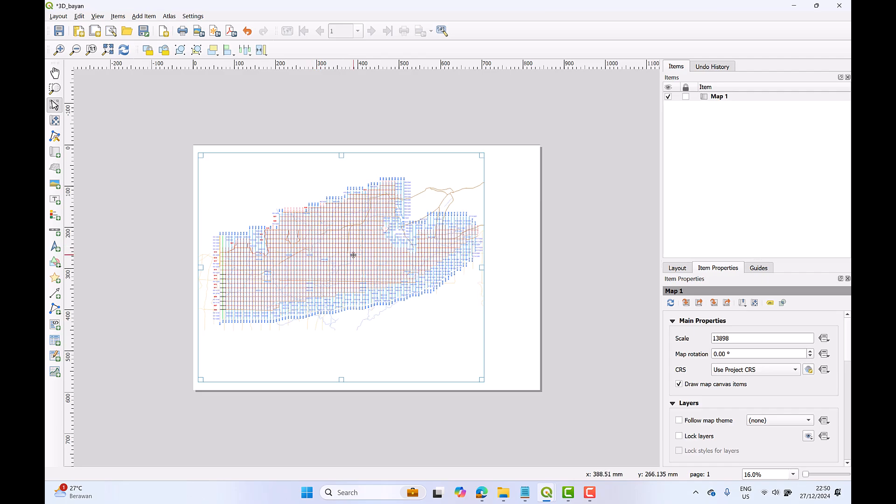
pyautogui.scroll(3, 354, 256)
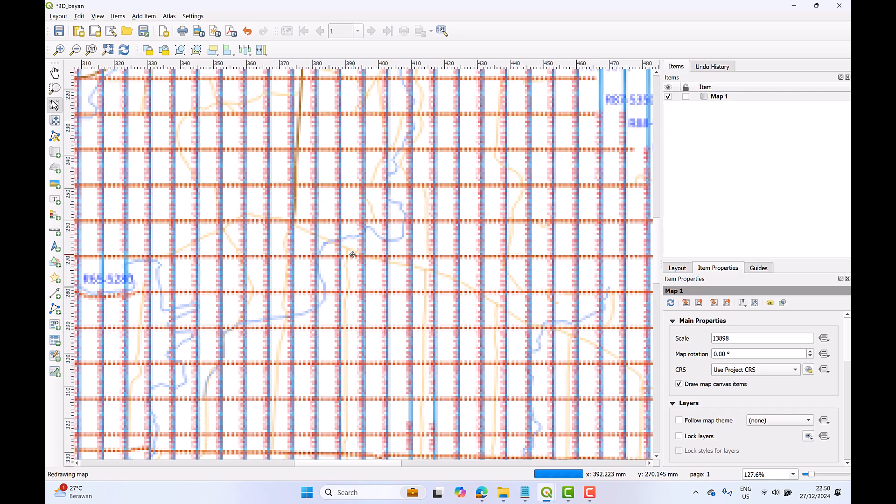
pyautogui.scroll(-2, 352, 254)
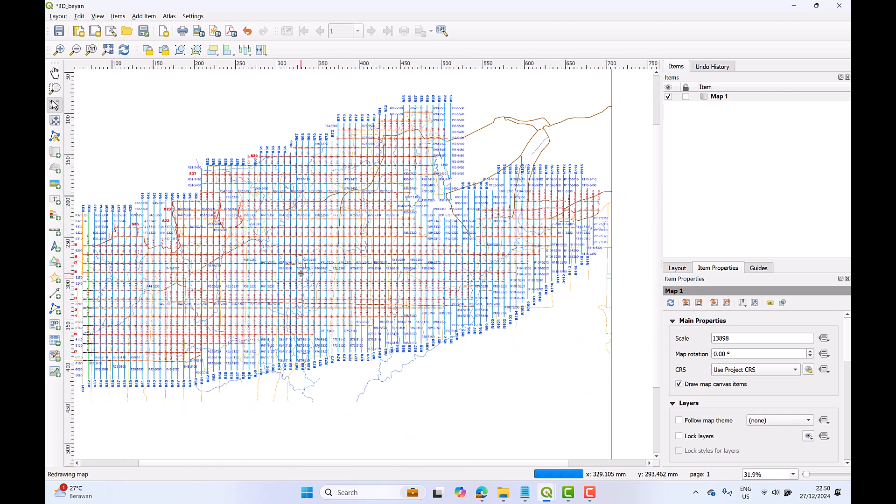
pyautogui.scroll(-1, 301, 274)
pyautogui.scroll(1, 275, 276)
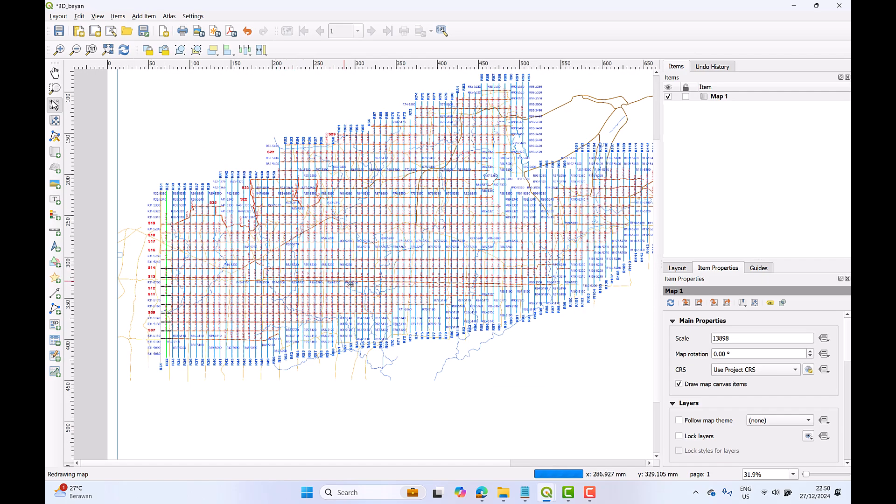
# - Switch back to the latihan_saja project window and look closely at the point labels around lines R45 to R56
pyautogui.moveTo(544, 490)
pyautogui.click(493, 438)
pyautogui.scroll(4, 364, 308)
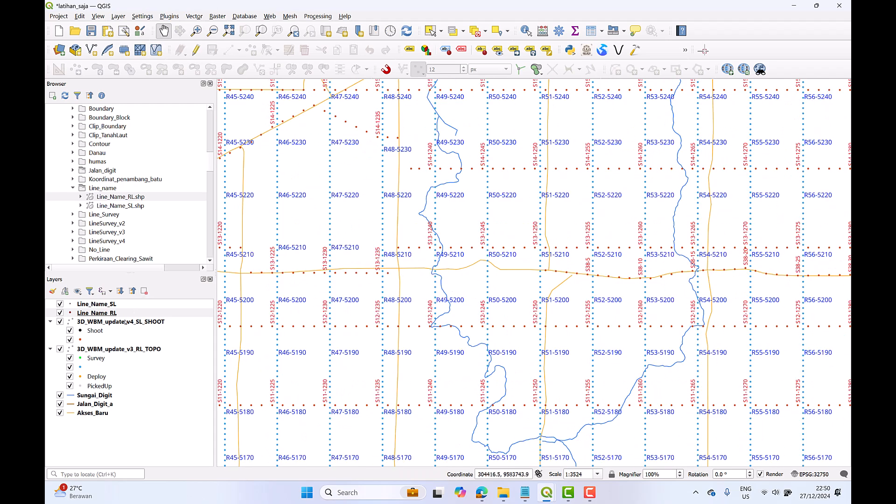
pyautogui.click(125, 313)
pyautogui.rightClick(125, 313)
pyautogui.press('Escape')
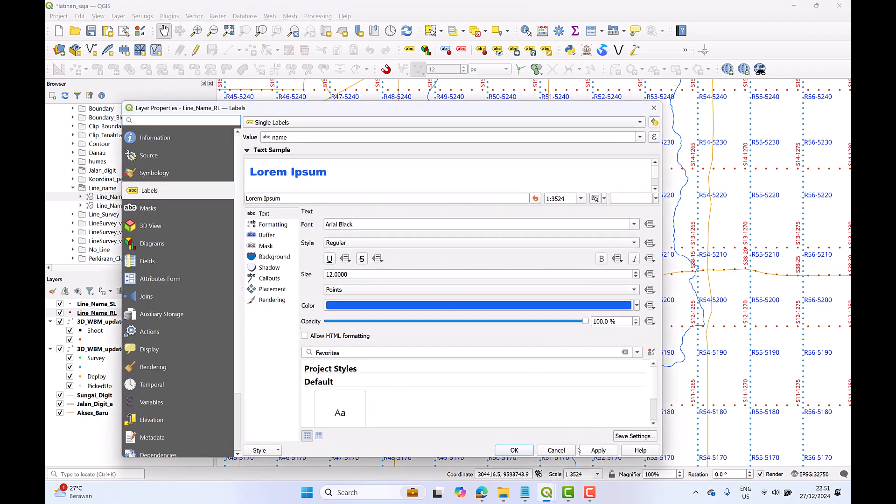
pyautogui.click(570, 450)
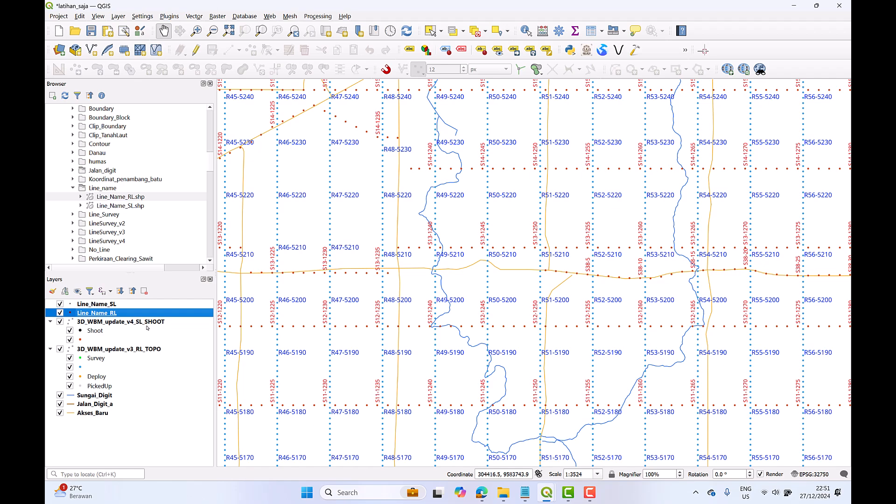
# - Set the 3D_WBM_update_v3_RL_TOPO labels to Bold style at size 6 points and accept the layer properties
pyautogui.click(148, 351)
pyautogui.rightClick(148, 350)
pyautogui.click(164, 344)
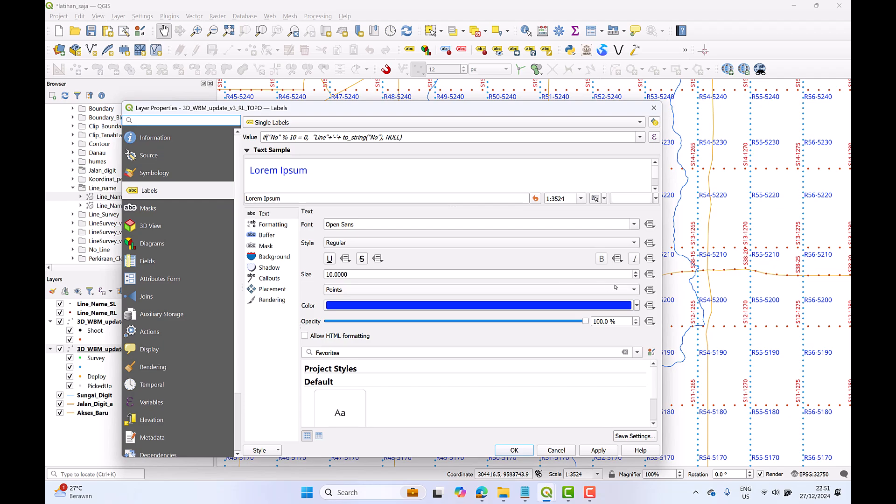
pyautogui.scroll(-5, 635, 277)
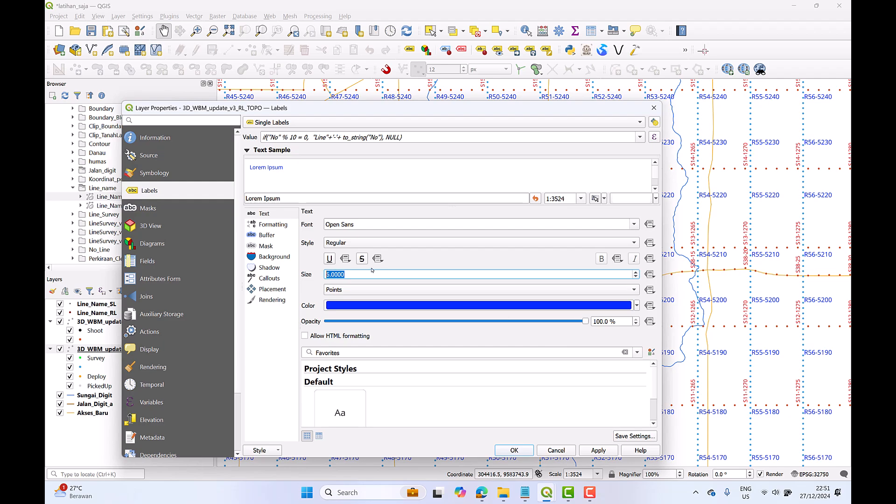
pyautogui.click(566, 247)
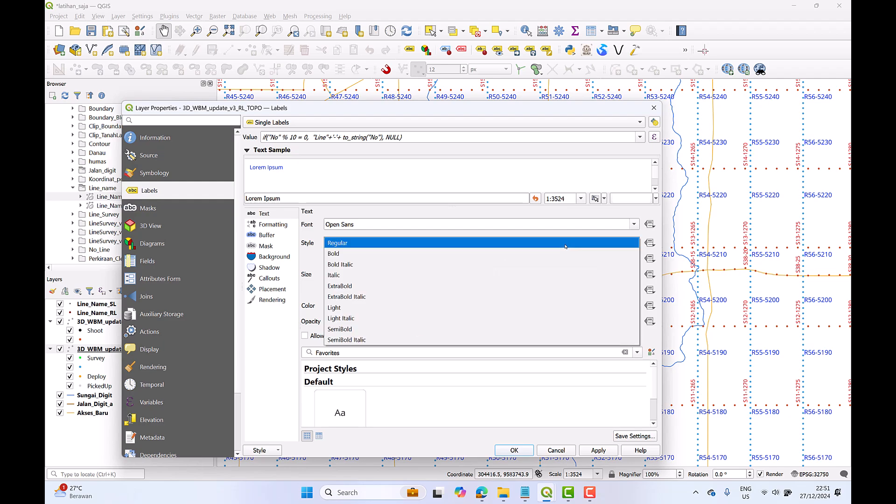
pyautogui.click(443, 253)
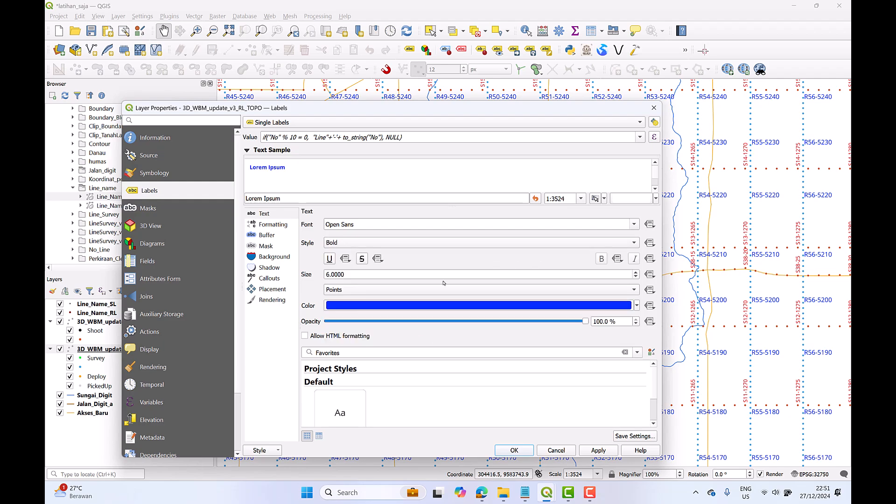
pyautogui.click(515, 452)
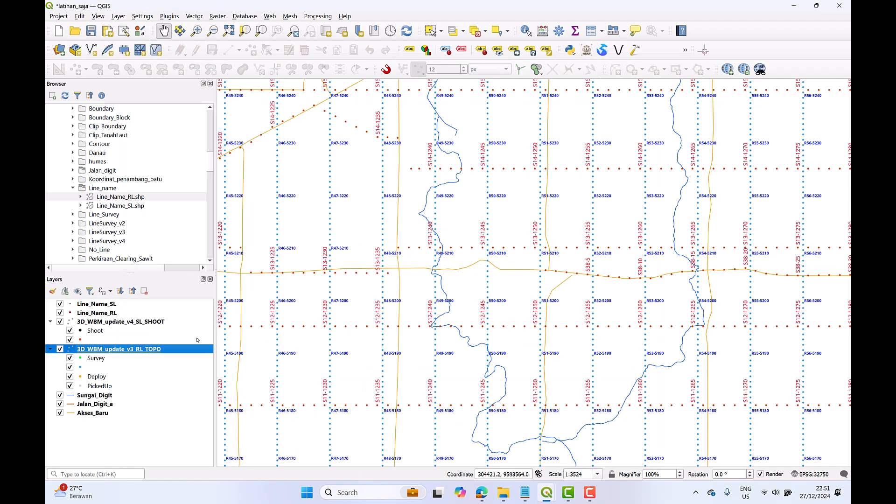
# - Set the 3D_WBM_update_v4_SL_SHOOT labels to Bold style and reduce their font size by 2 points
pyautogui.rightClick(150, 324)
pyautogui.click(200, 316)
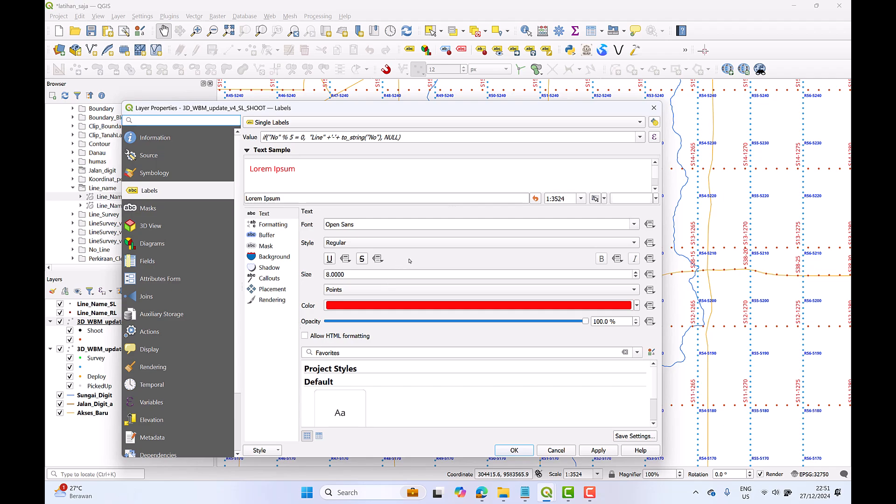
pyautogui.click(532, 243)
pyautogui.click(539, 283)
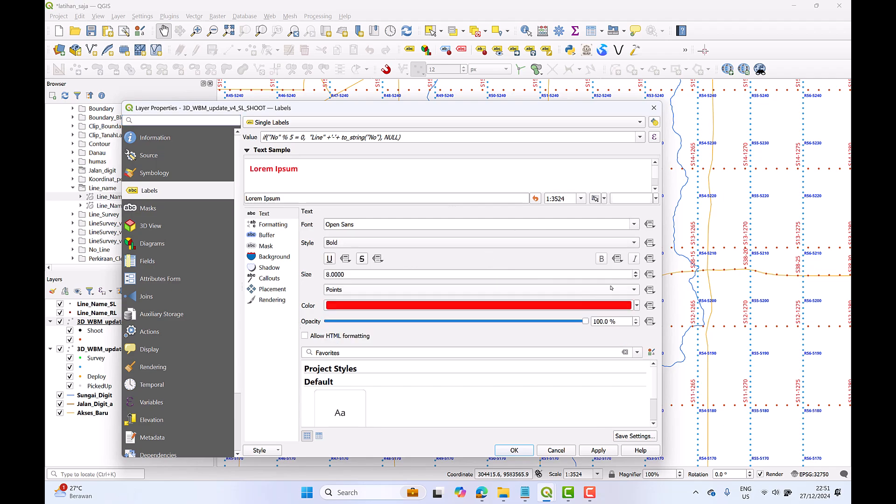
pyautogui.click(636, 277)
pyautogui.click(636, 277)
pyautogui.click(515, 450)
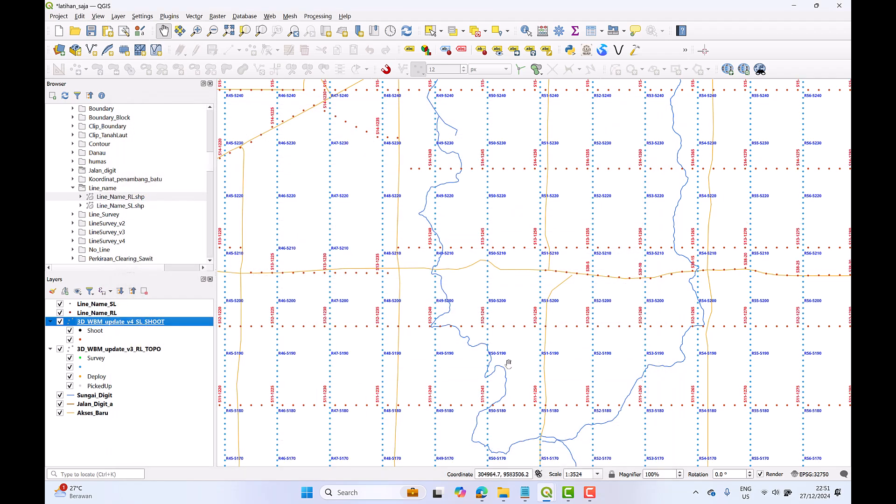
# - Examine the resized shot and receiver labels in the 3D_bayan layout, both across the whole map and in close-up
pyautogui.click(791, 9)
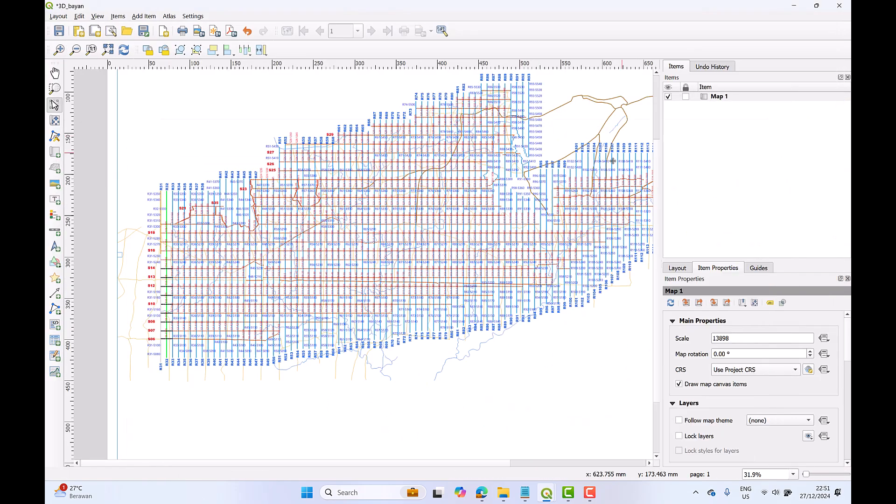
pyautogui.scroll(-1, 448, 273)
pyautogui.scroll(1, 447, 274)
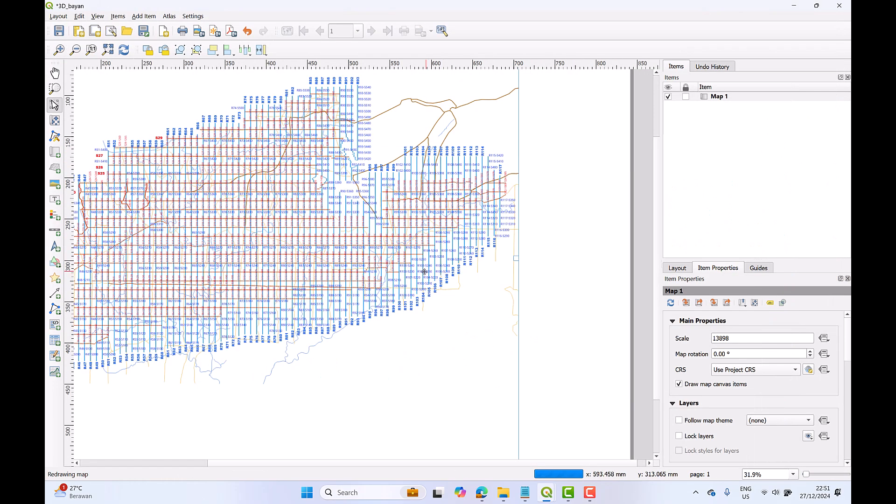
pyautogui.scroll(1, 374, 271)
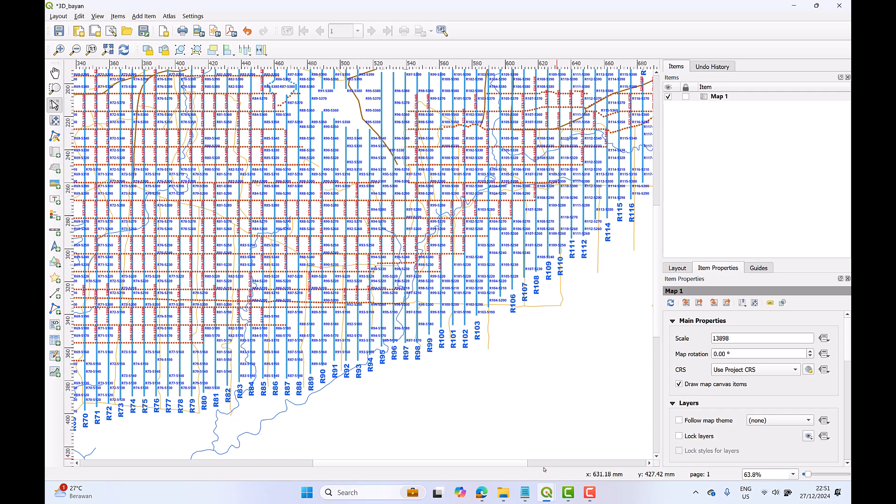
pyautogui.moveTo(229, 306); pyautogui.dragTo(433, 337)
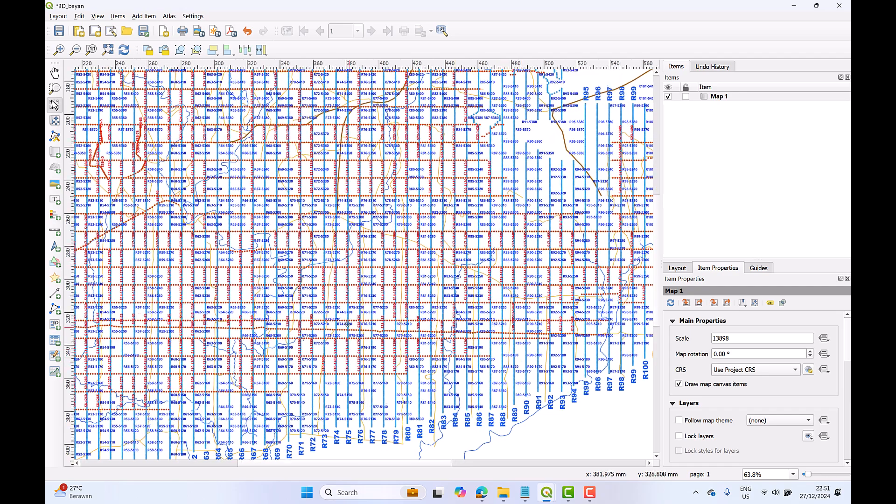
pyautogui.scroll(1, 348, 321)
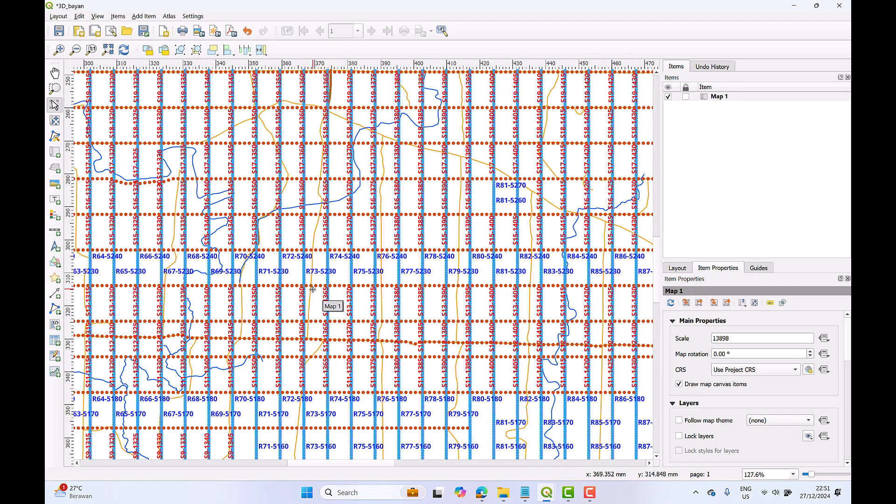
pyautogui.scroll(1, 326, 283)
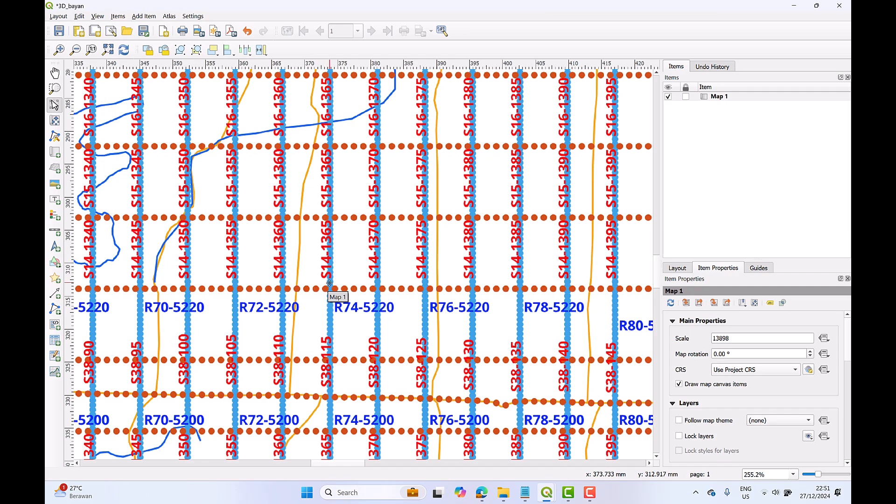
pyautogui.scroll(-2, 331, 282)
pyautogui.scroll(-1, 335, 283)
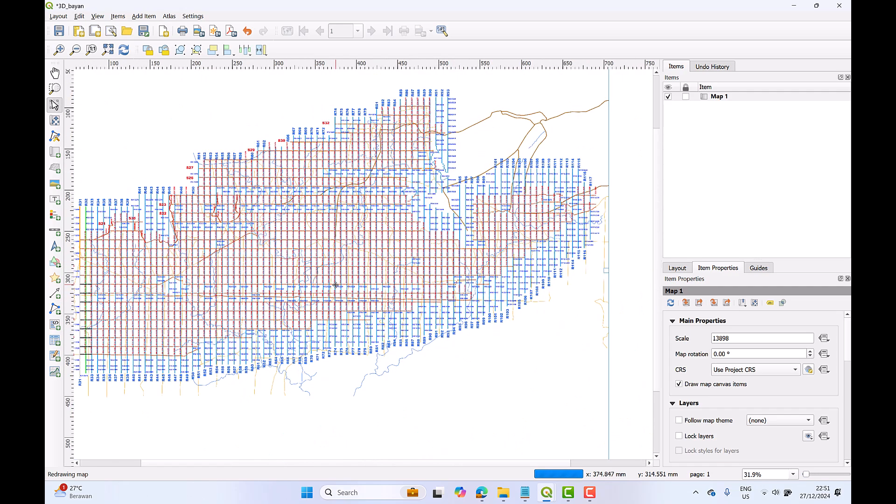
# - Switch back to the latihan_saja project window showing the survey line labels
pyautogui.click(794, 5)
pyautogui.moveTo(547, 492)
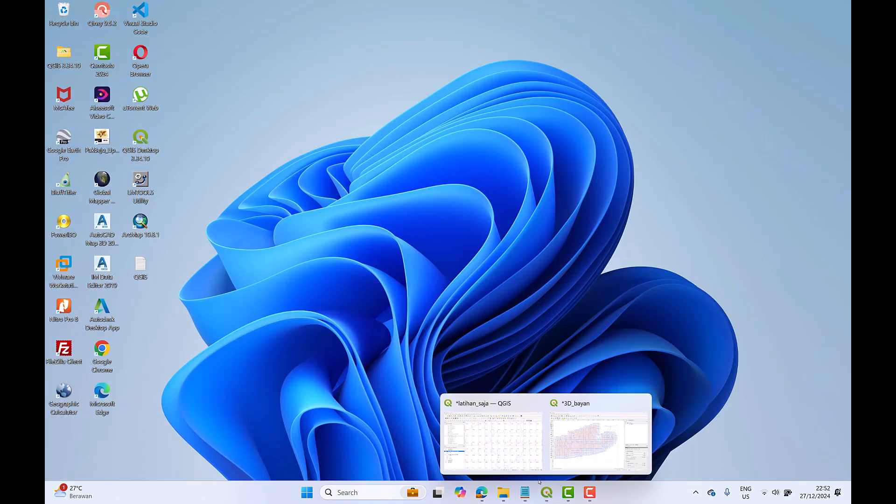
pyautogui.click(519, 460)
pyautogui.scroll(-2, 455, 333)
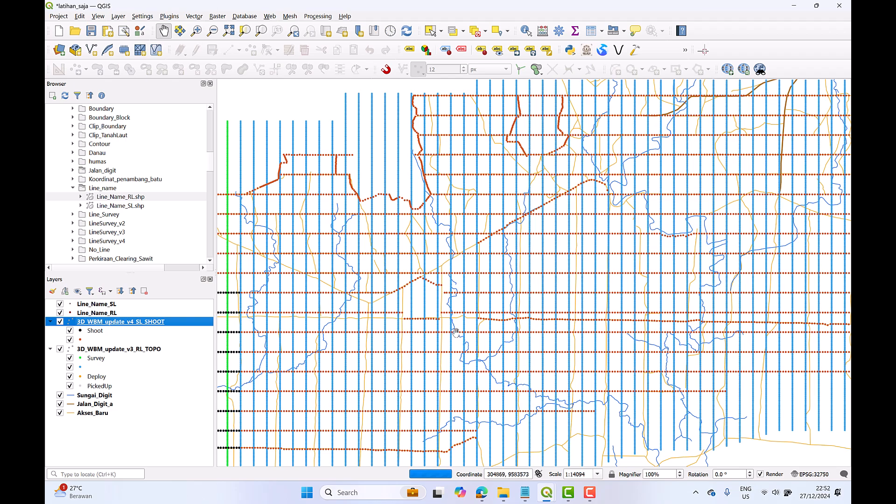
pyautogui.click(146, 349)
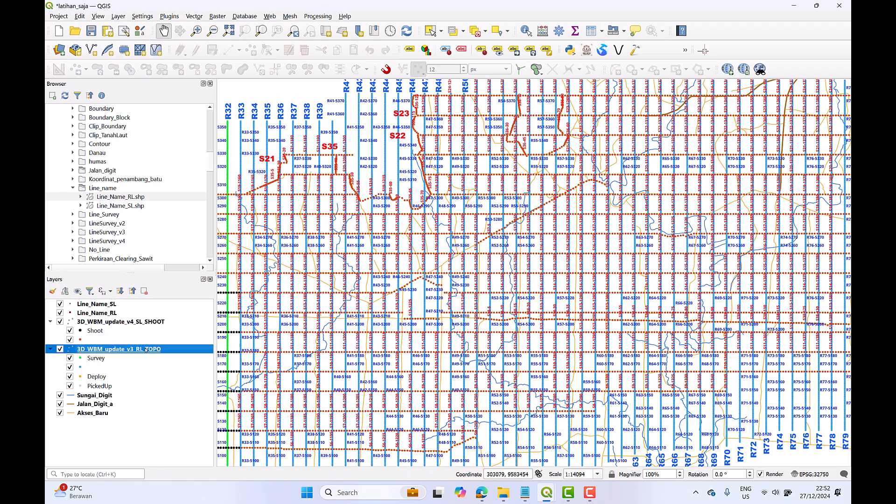
# - Raise the label placement priority of 3D_WBM_update_v4_SL_SHOOT about three notches toward High and accept the layer properties
pyautogui.click(154, 323)
pyautogui.rightClick(153, 324)
pyautogui.click(174, 316)
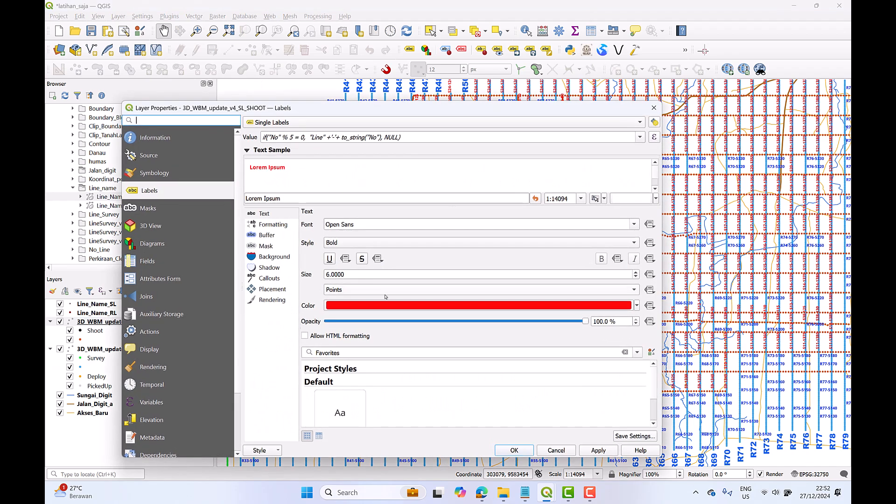
pyautogui.click(271, 217)
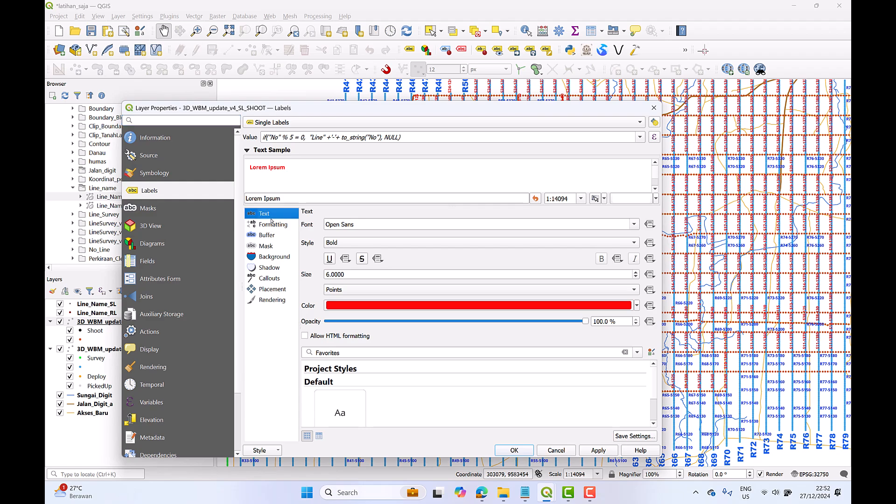
pyautogui.click(273, 290)
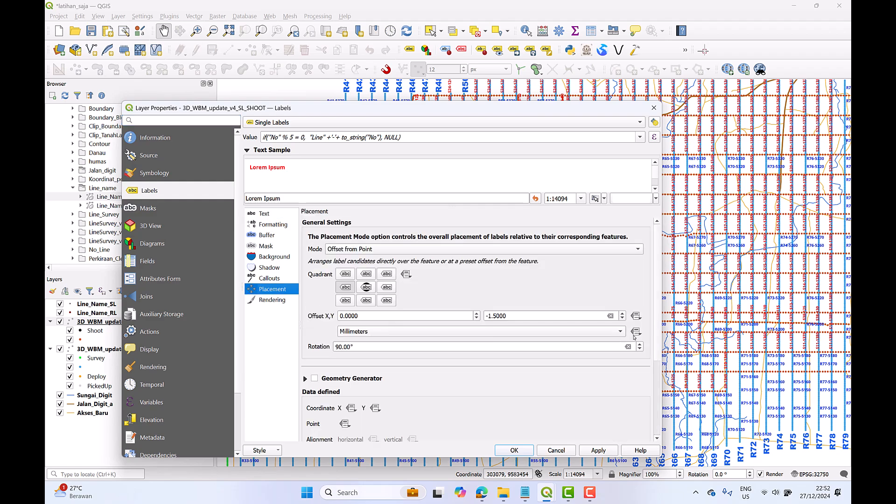
pyautogui.moveTo(657, 338); pyautogui.dragTo(659, 416)
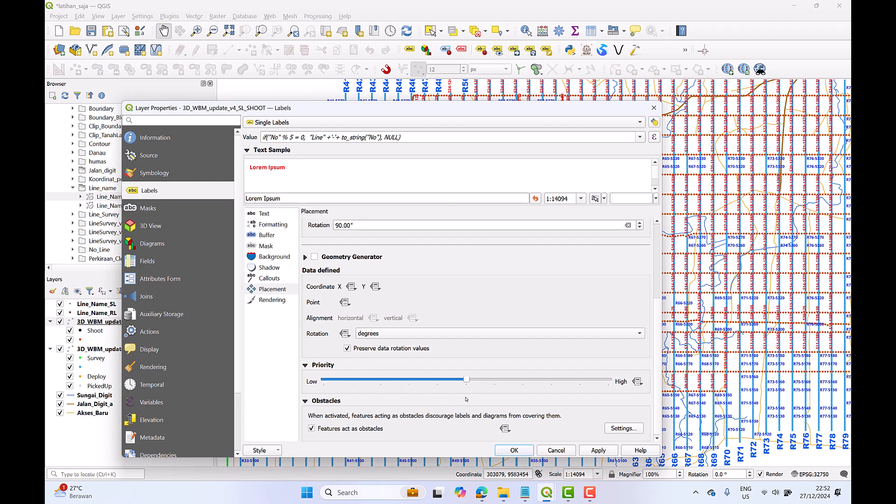
pyautogui.moveTo(468, 380); pyautogui.dragTo(544, 386)
pyautogui.click(598, 451)
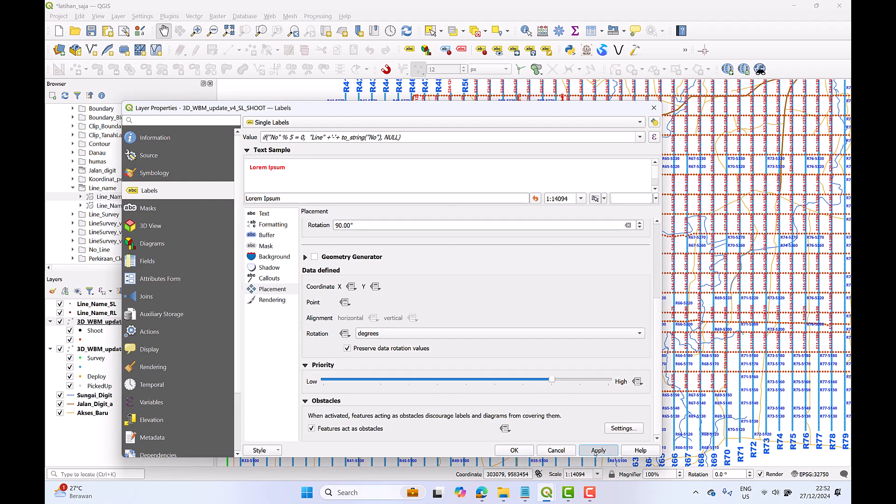
pyautogui.click(514, 450)
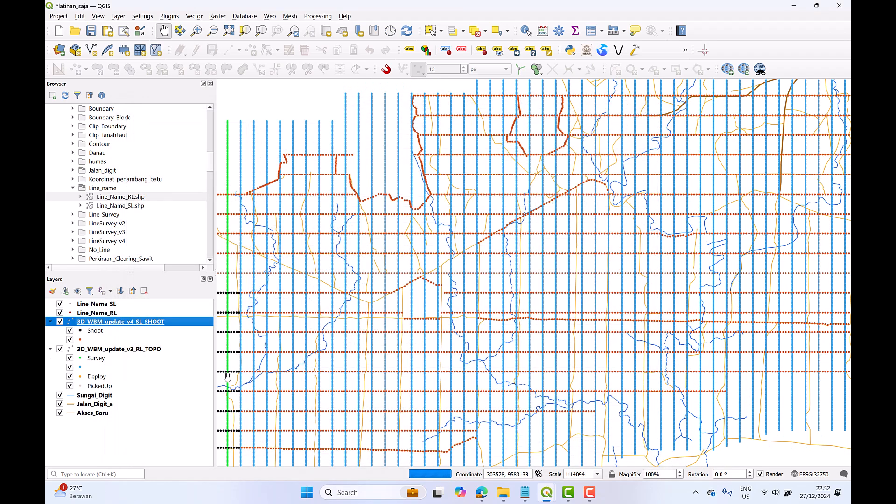
# - Lower the label placement priority of 3D_WBM_update_v3_RL_TOPO about two notches toward Low and accept the layer properties
pyautogui.rightClick(144, 351)
pyautogui.click(161, 345)
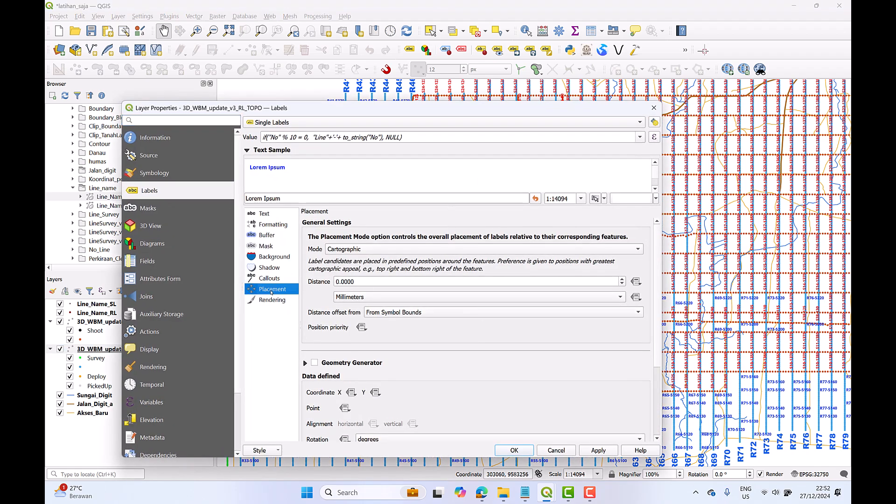
pyautogui.scroll(-5, 591, 332)
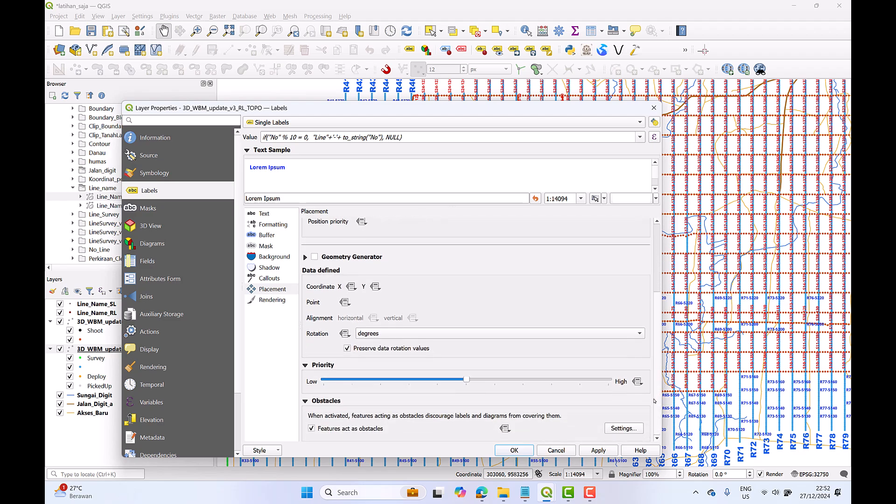
pyautogui.moveTo(466, 381); pyautogui.dragTo(439, 383)
pyautogui.click(422, 382)
pyautogui.click(598, 451)
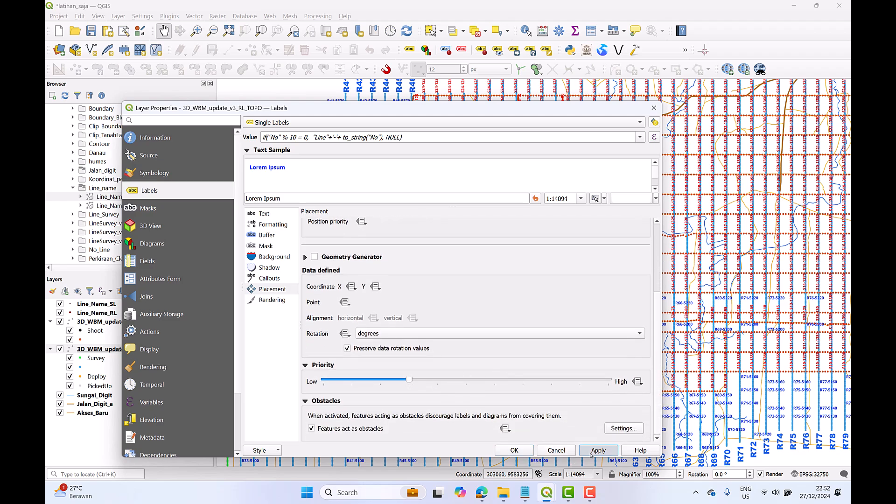
pyautogui.click(514, 450)
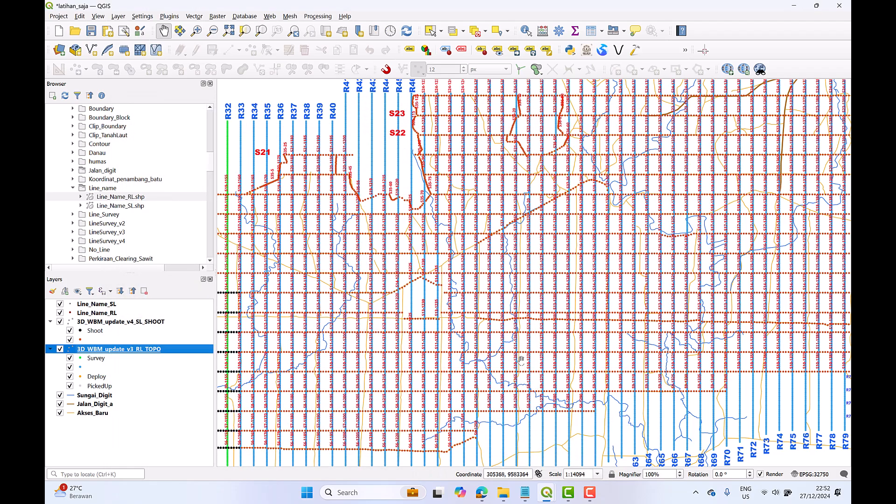
# - Check the shot and receiver labels around lines R45 to R66 up close and save the project
pyautogui.scroll(-1, 521, 358)
pyautogui.scroll(1, 521, 358)
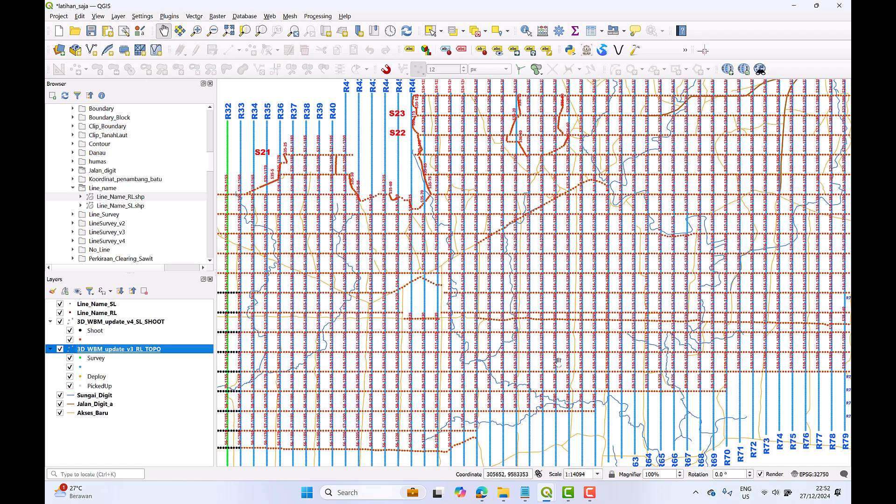
pyautogui.scroll(1, 559, 362)
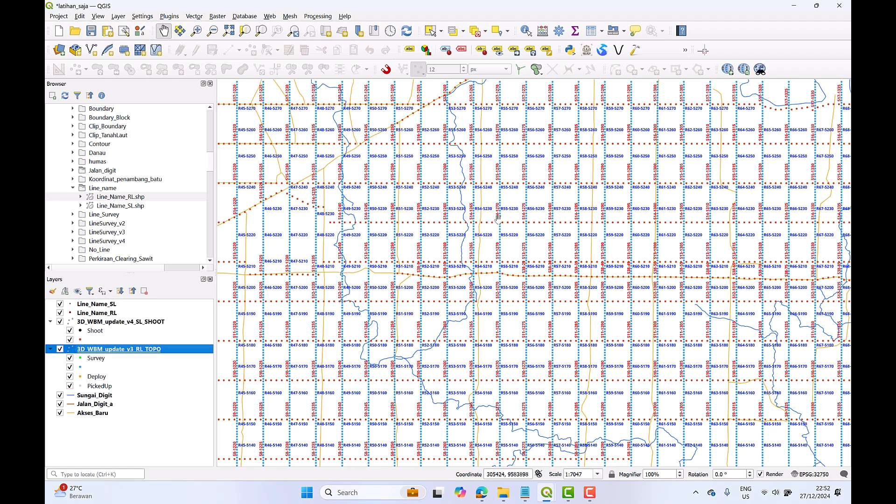
pyautogui.click(91, 31)
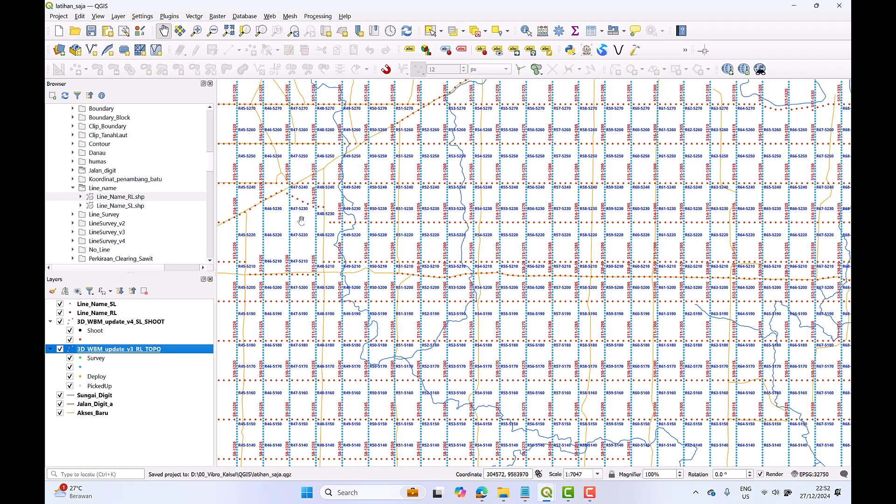
# - Switch to the 3D_bayan layout and look over the labels on the whole page
pyautogui.moveTo(557, 494)
pyautogui.click(556, 462)
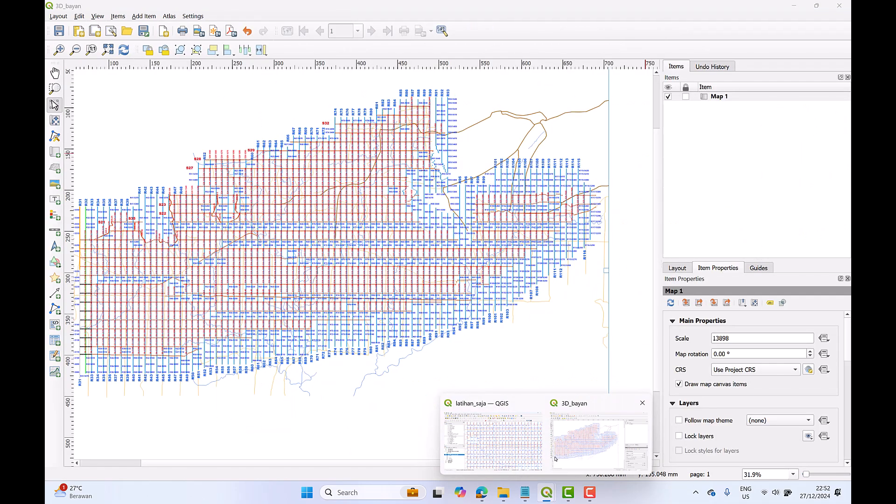
pyautogui.scroll(-1, 466, 374)
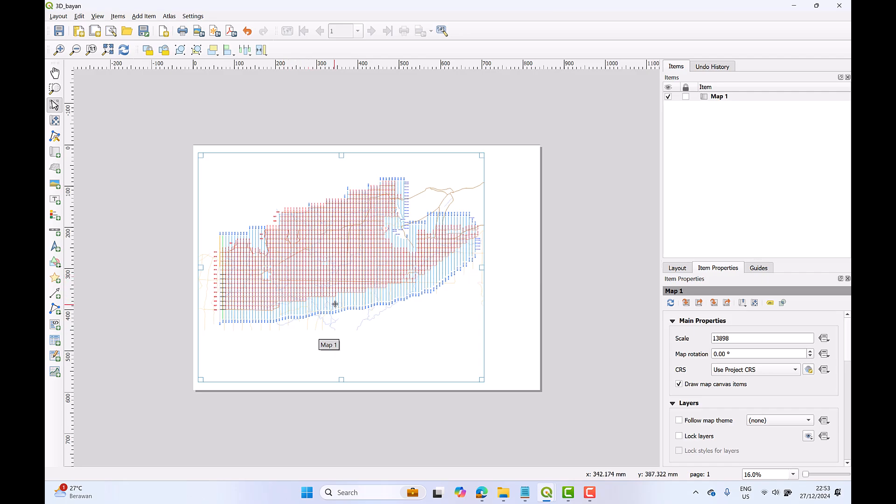
# - Add a new grid to Map 1 in the layout and select it
pyautogui.click(498, 316)
pyautogui.click(440, 296)
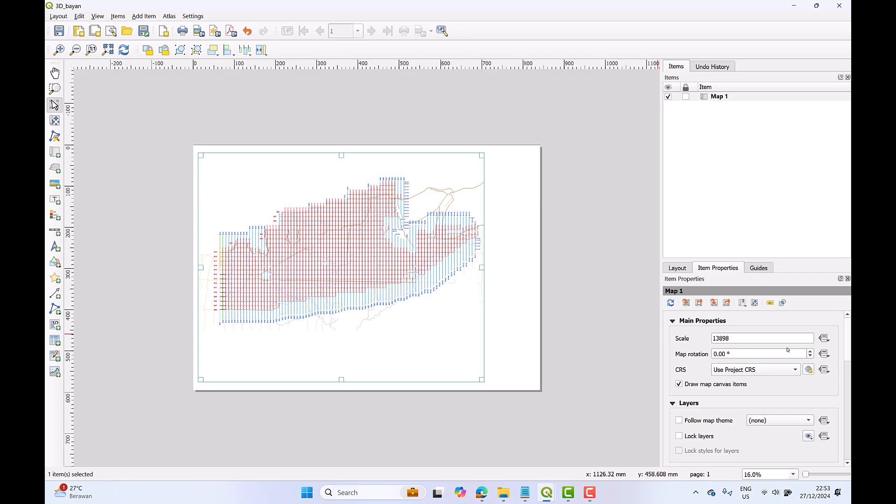
pyautogui.moveTo(848, 343); pyautogui.dragTo(843, 407)
pyautogui.click(674, 353)
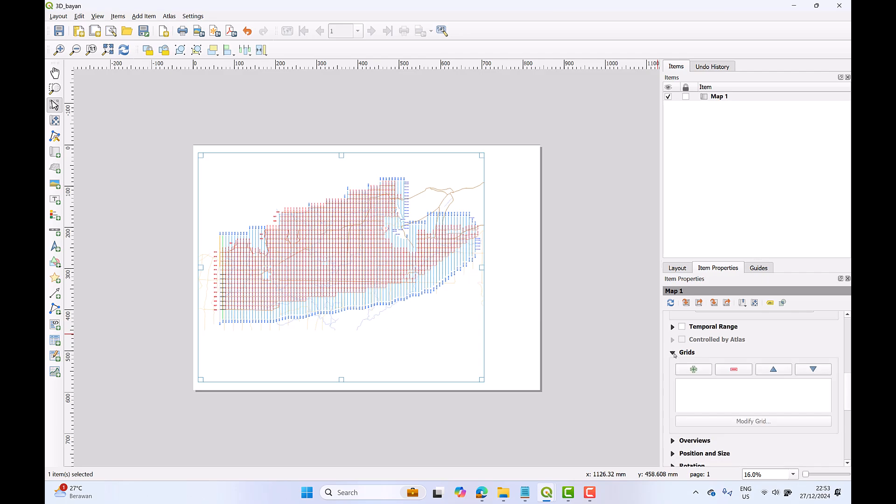
pyautogui.click(698, 371)
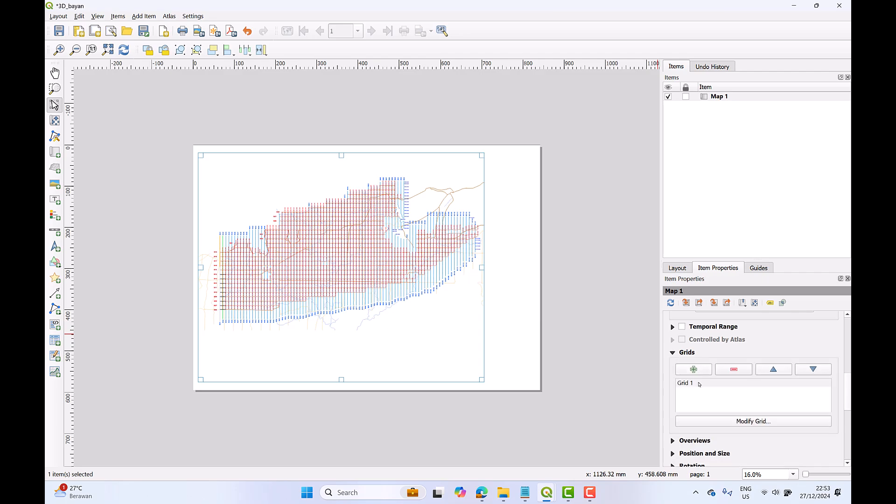
pyautogui.click(699, 384)
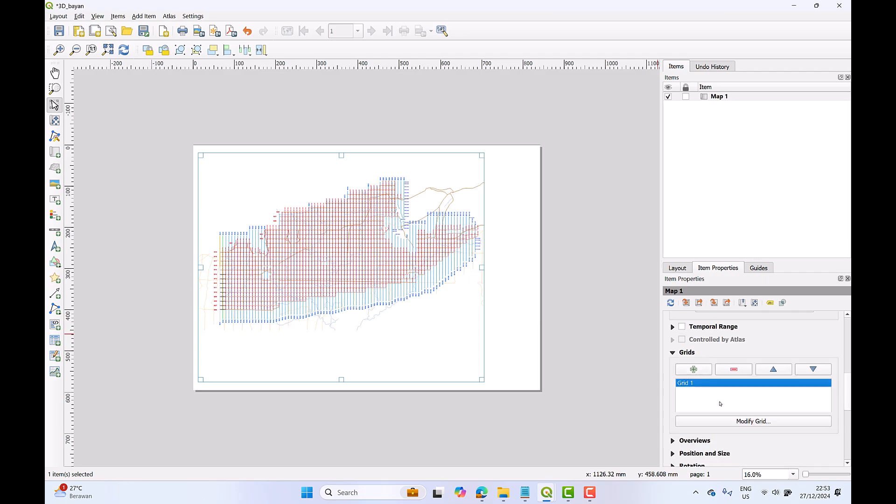
# - Set the new grid's CRS to EPSG:23880 - DGN95 / UTM zone 50S, keeping its interval in Map Units
pyautogui.click(739, 422)
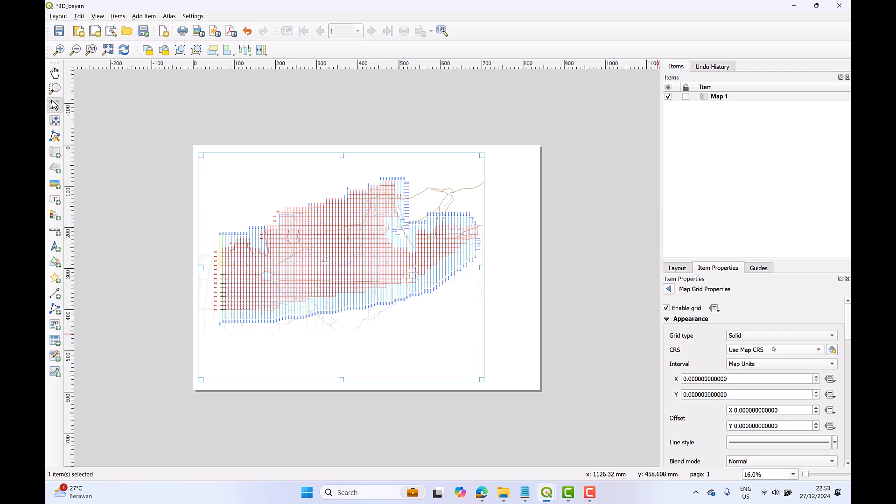
pyautogui.click(818, 350)
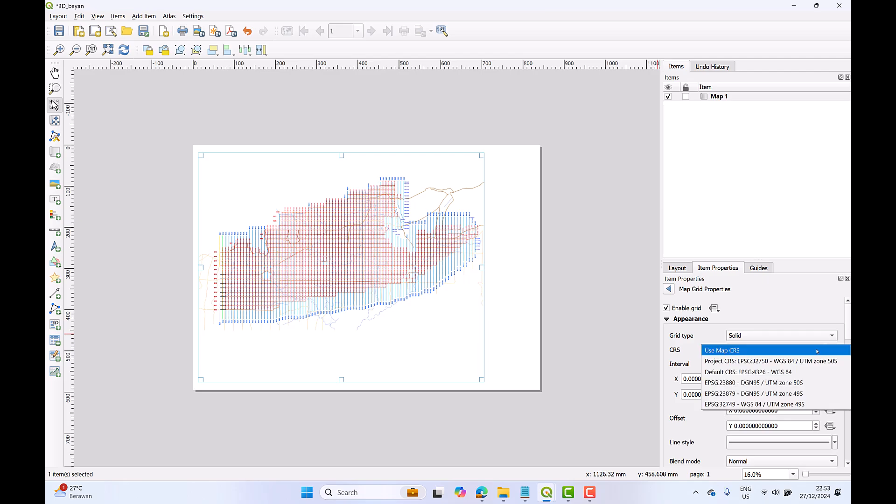
pyautogui.click(802, 383)
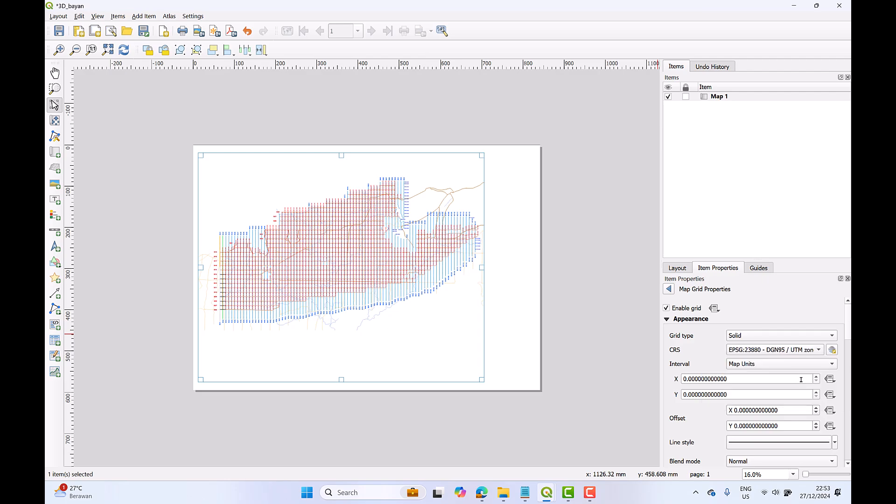
pyautogui.click(827, 367)
pyautogui.click(827, 367)
# - Set the grid interval to 2000 map units in both X and Y
pyautogui.moveTo(743, 380); pyautogui.dragTo(651, 382)
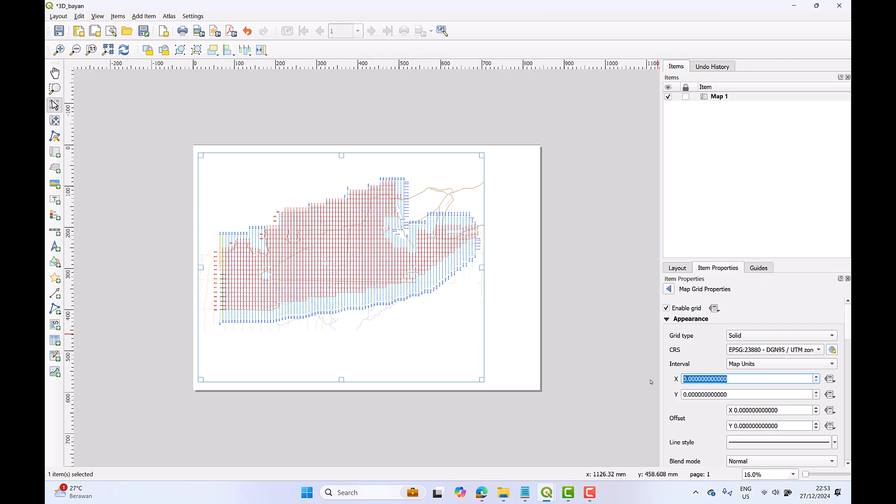
pyautogui.write('2000')
pyautogui.moveTo(730, 395); pyautogui.dragTo(676, 400)
pyautogui.write('2000')
pyautogui.press('Return')
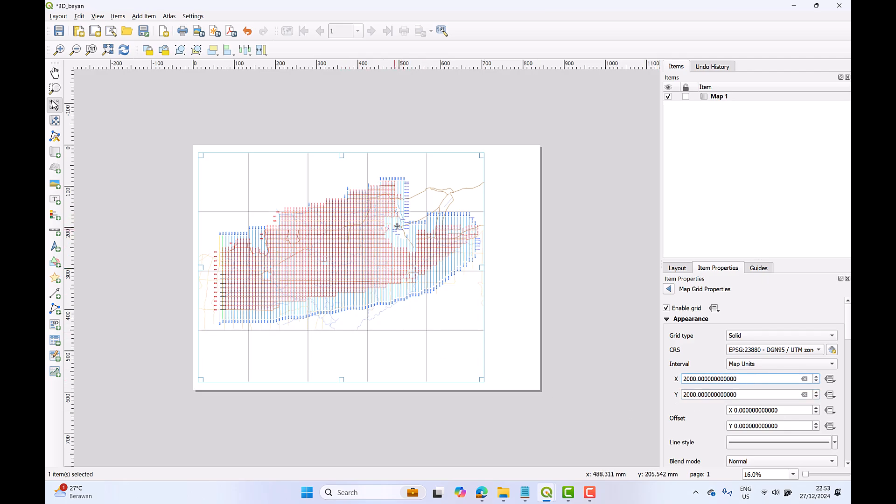
# - Reselect Map 1 and reopen the properties of its grid
pyautogui.click(510, 248)
pyautogui.click(463, 247)
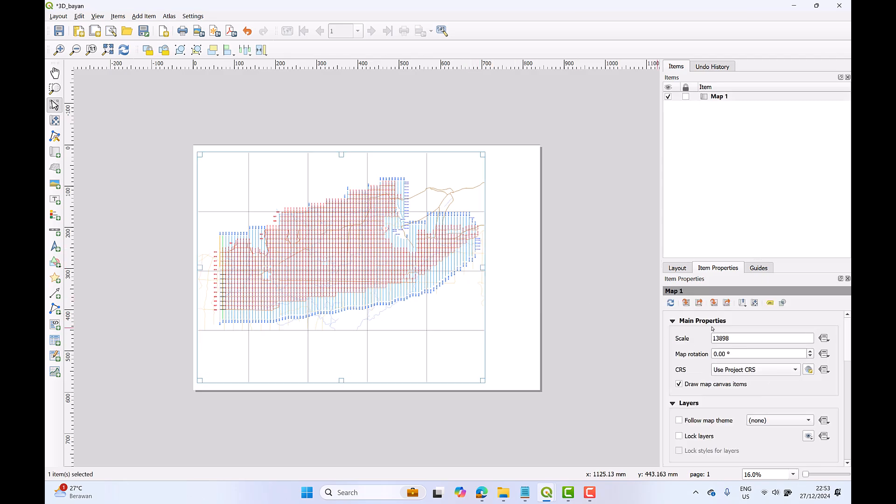
pyautogui.moveTo(848, 356); pyautogui.dragTo(841, 409)
pyautogui.click(681, 389)
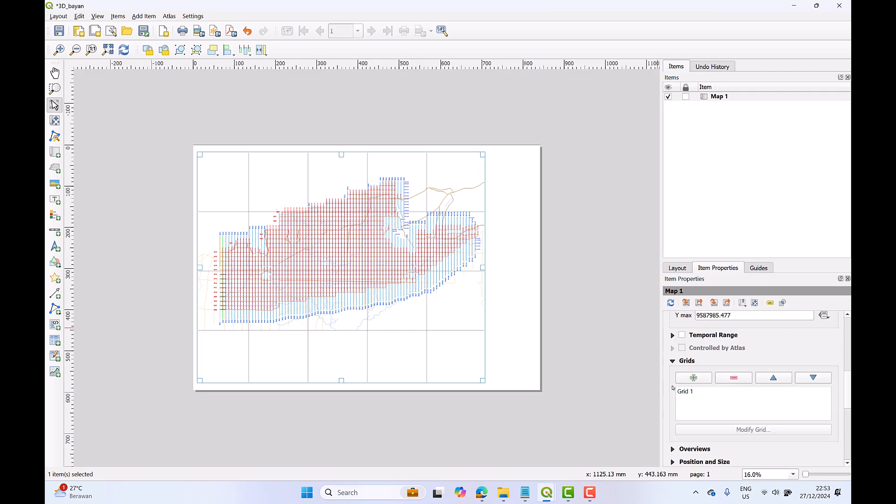
pyautogui.click(700, 397)
pyautogui.click(722, 430)
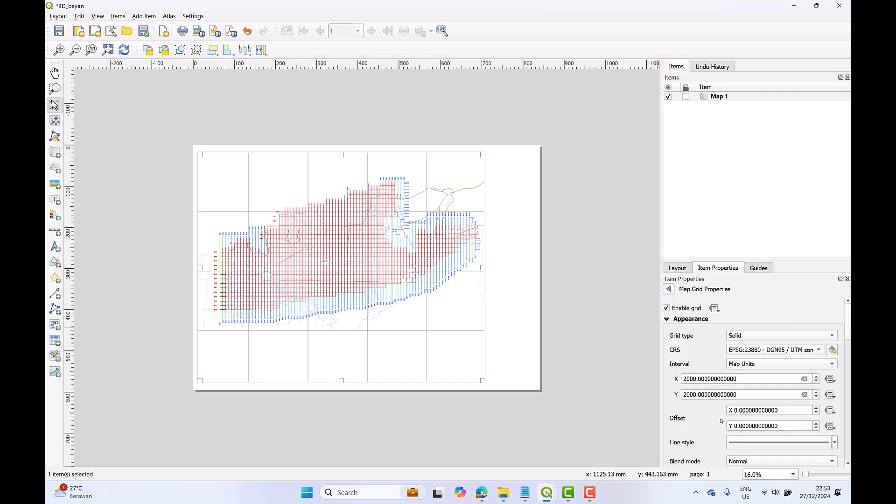
# - Change the grid's line colour to light grey #cbcbcb
pyautogui.click(818, 444)
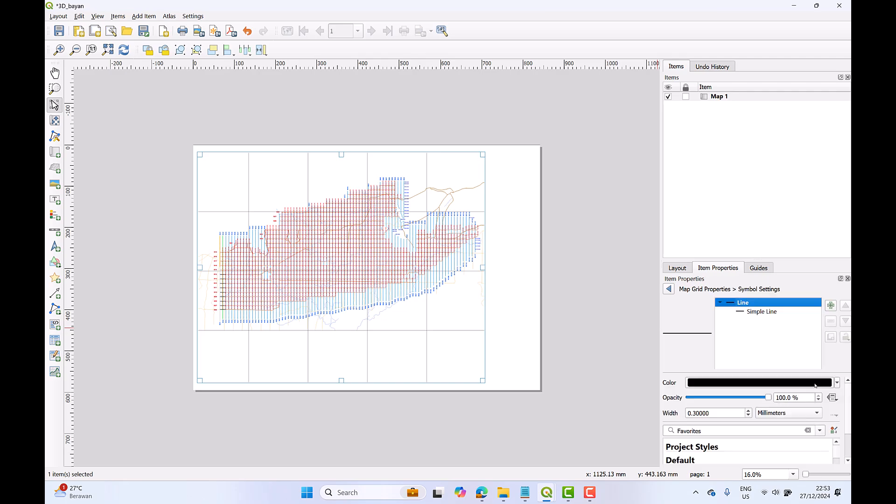
pyautogui.moveTo(848, 397)
pyautogui.mouseDown()
pyautogui.moveTo(847, 414)
pyautogui.moveTo(843, 391)
pyautogui.mouseUp()
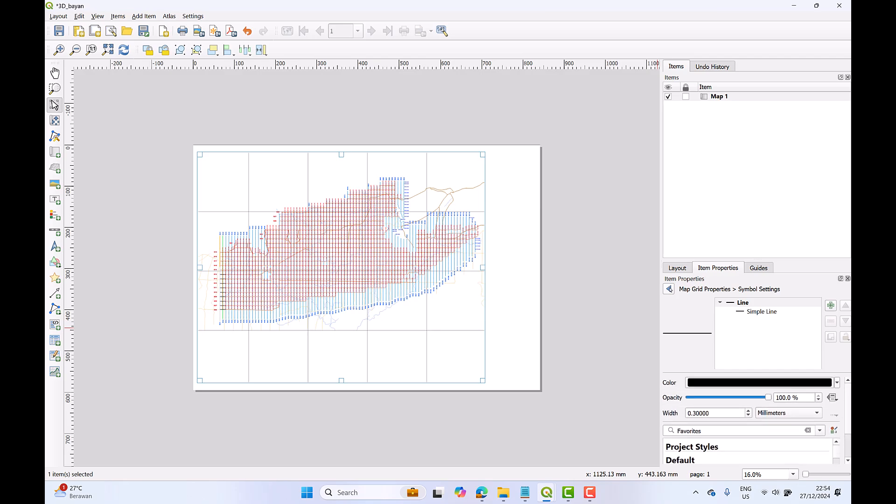
pyautogui.click(669, 289)
pyautogui.moveTo(849, 337)
pyautogui.mouseDown()
pyautogui.moveTo(846, 369)
pyautogui.moveTo(846, 345)
pyautogui.mouseUp()
pyautogui.click(818, 357)
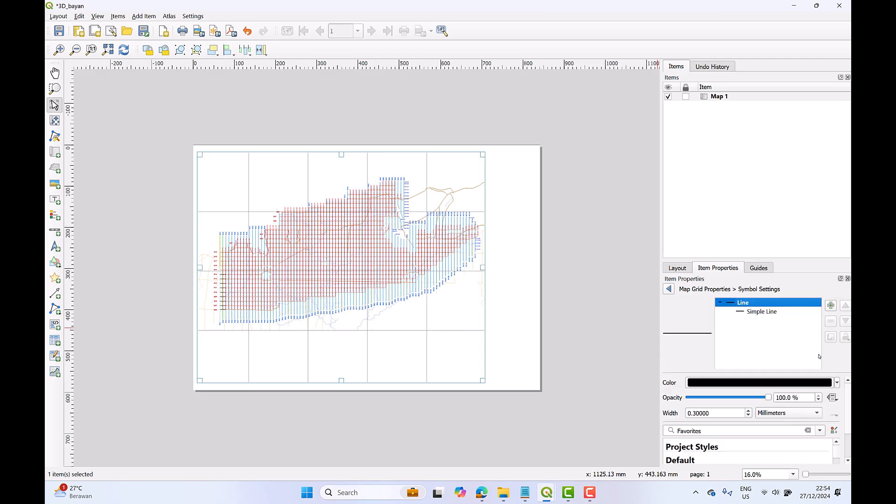
pyautogui.click(800, 383)
pyautogui.moveTo(744, 354); pyautogui.dragTo(730, 398)
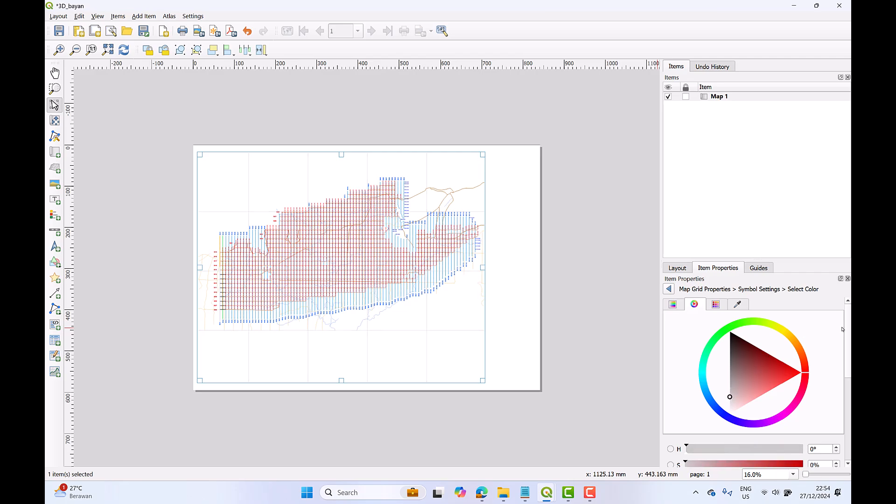
pyautogui.scroll(-5, 842, 329)
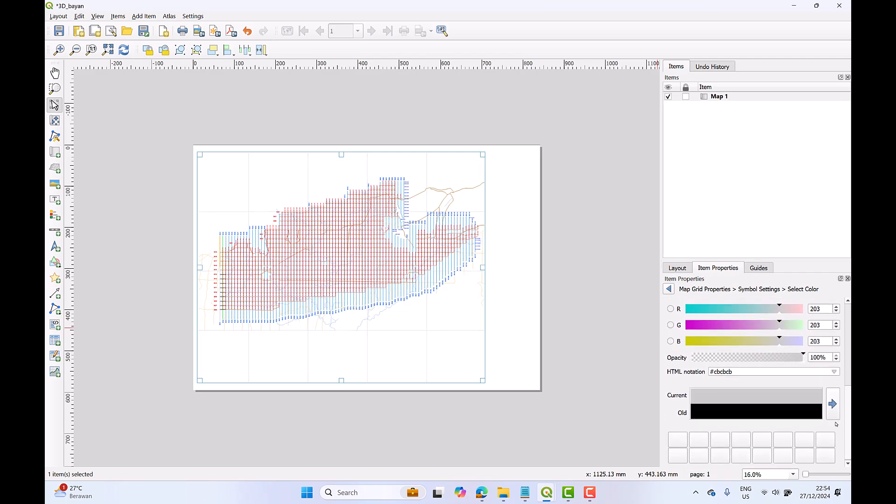
# - Leave the line colour and symbol settings and return to the Frame section of the map grid properties
pyautogui.scroll(5, 836, 424)
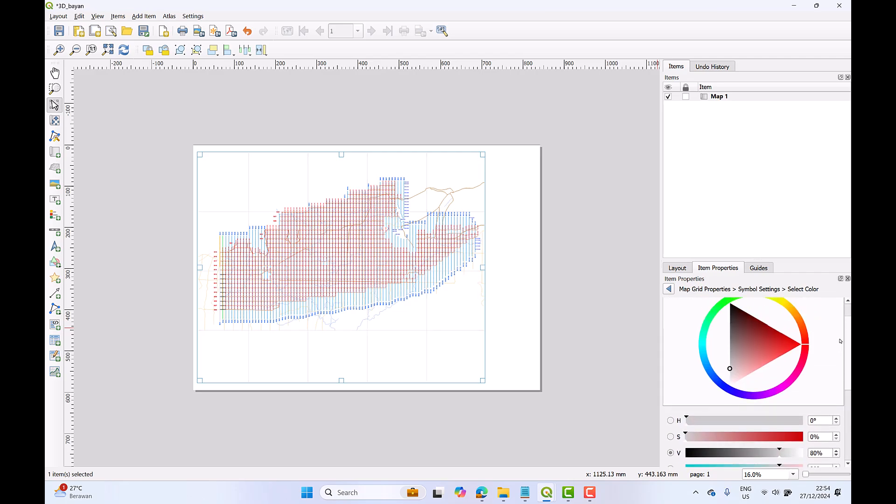
pyautogui.click(669, 289)
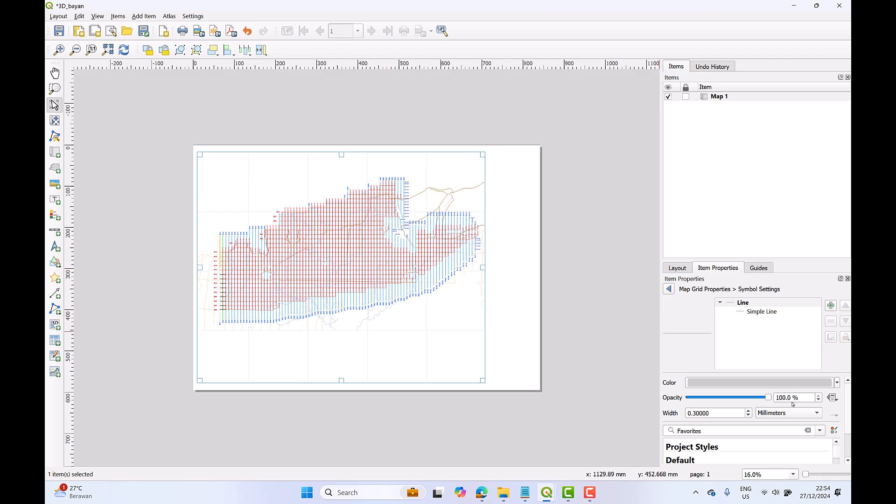
pyautogui.click(669, 290)
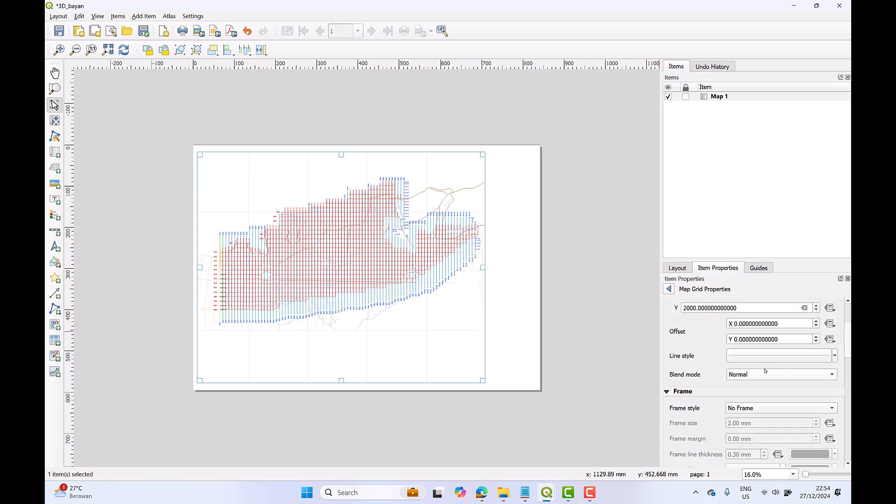
pyautogui.moveTo(846, 345)
pyautogui.mouseDown()
pyautogui.moveTo(844, 355)
pyautogui.moveTo(842, 339)
pyautogui.mouseUp()
pyautogui.scroll(-3, 841, 340)
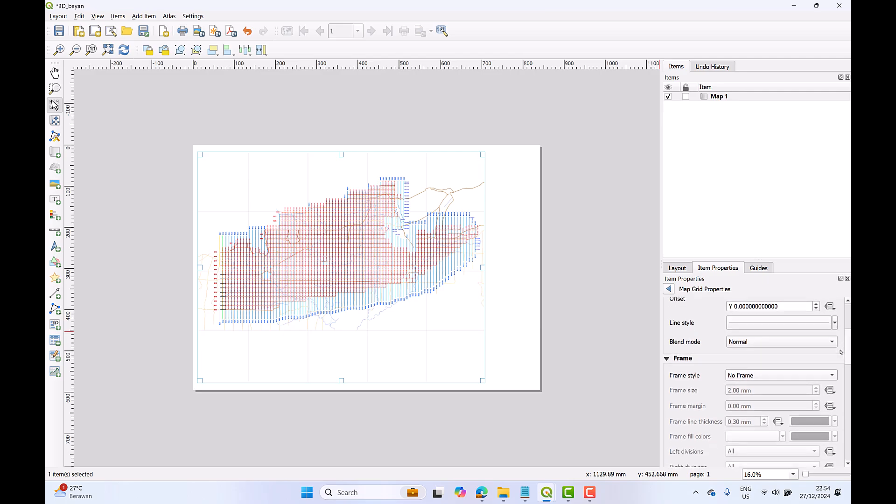
# - Reopen the properties of Map 1's Grid 1 and set the grid's frame style to Line Border
pyautogui.click(508, 236)
pyautogui.click(475, 243)
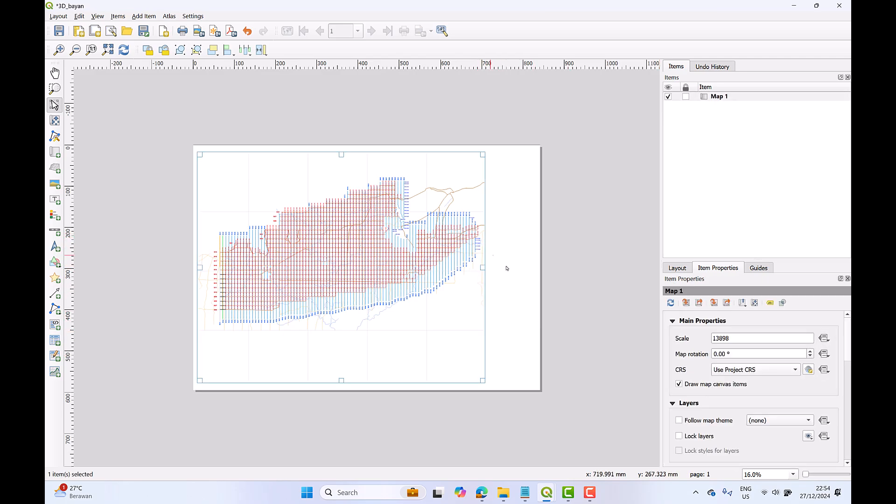
pyautogui.moveTo(845, 353); pyautogui.dragTo(839, 402)
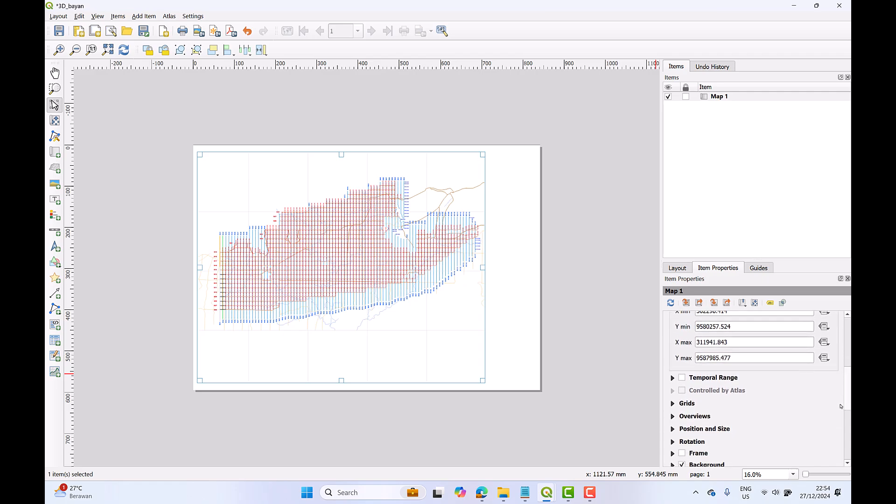
pyautogui.click(675, 406)
pyautogui.click(711, 392)
pyautogui.click(734, 430)
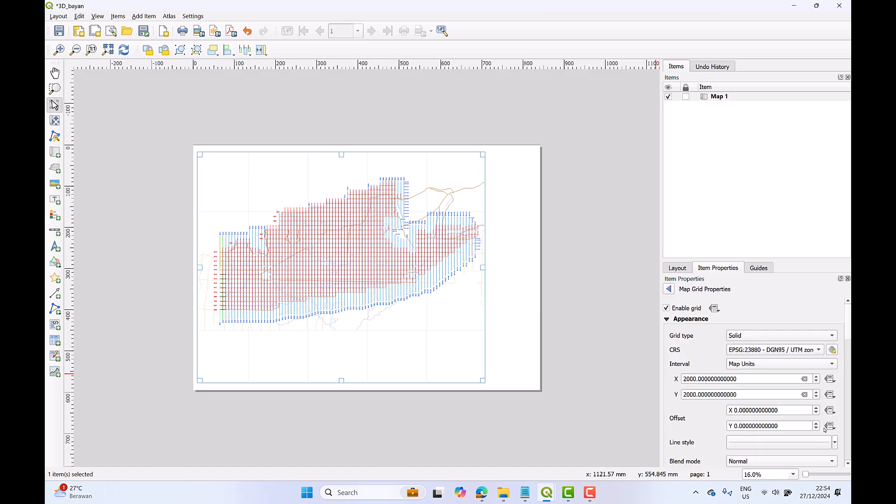
pyautogui.scroll(-4, 806, 386)
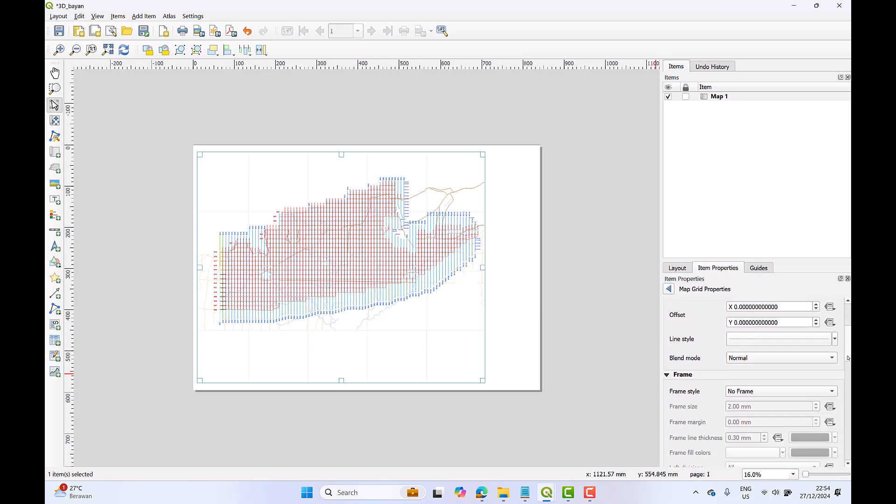
pyautogui.click(806, 386)
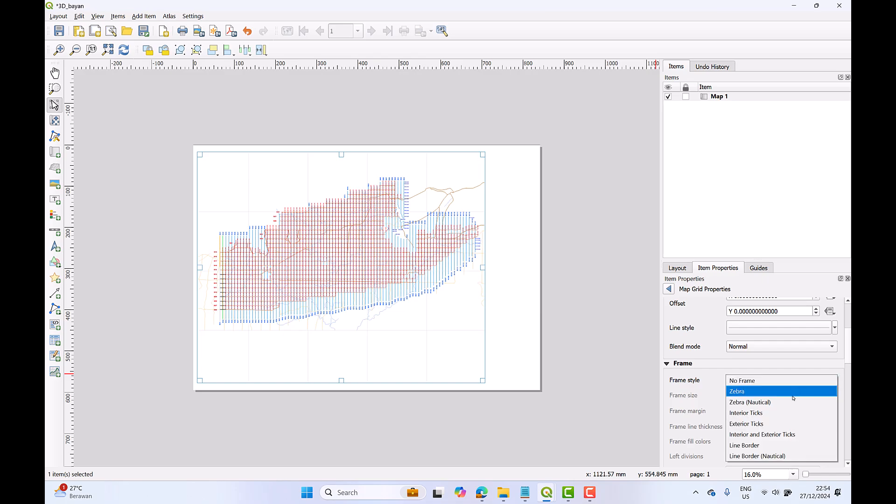
pyautogui.click(794, 391)
pyautogui.click(796, 387)
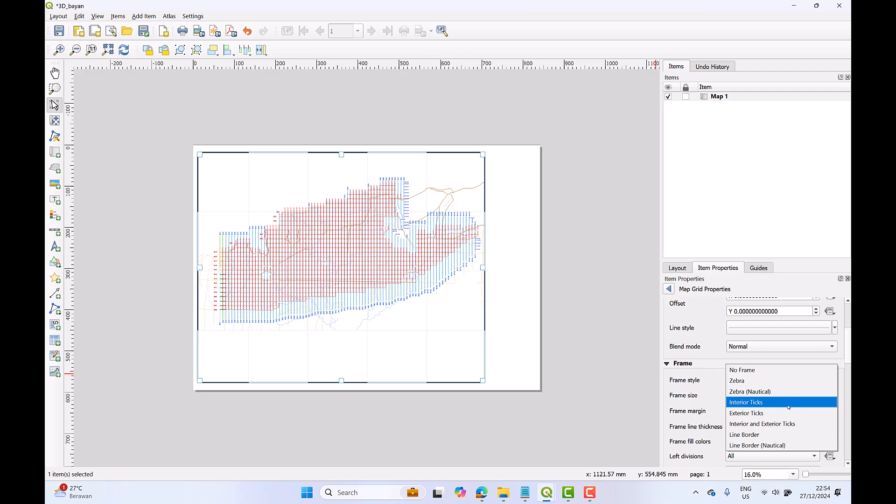
pyautogui.click(776, 435)
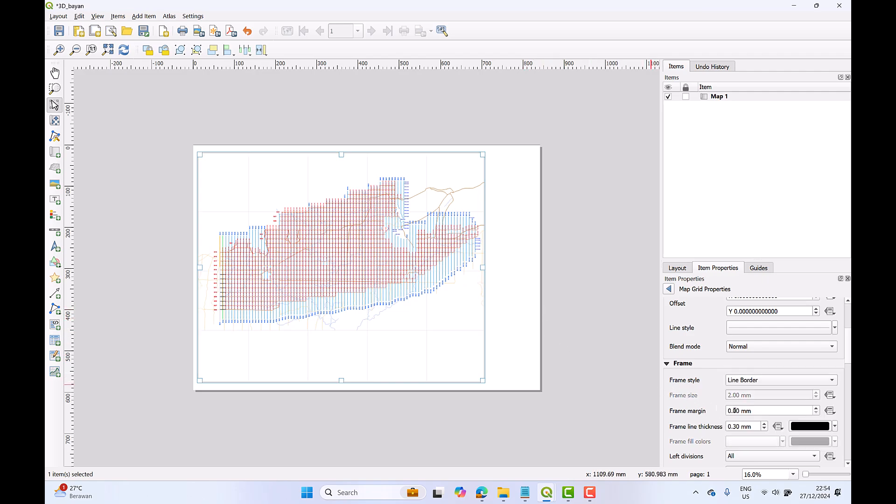
pyautogui.click(514, 330)
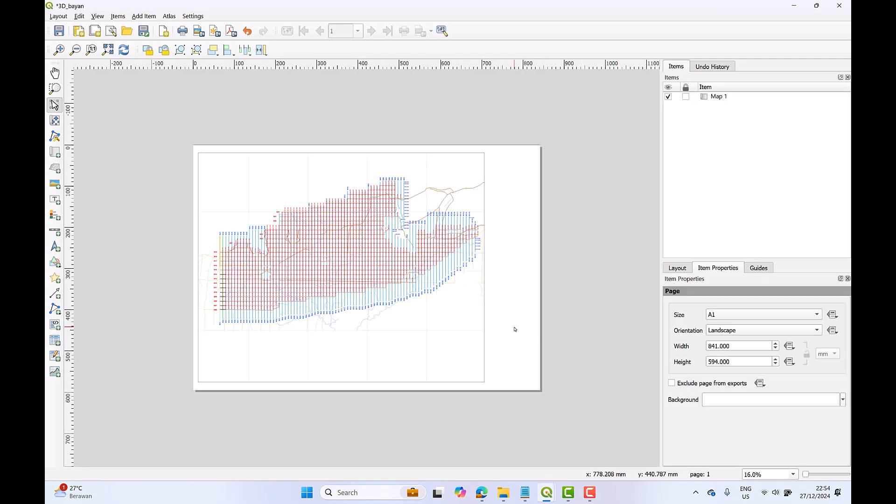
# - Enable the frame of the Map 1 item and set its thickness to 0.60 mm
pyautogui.click(469, 319)
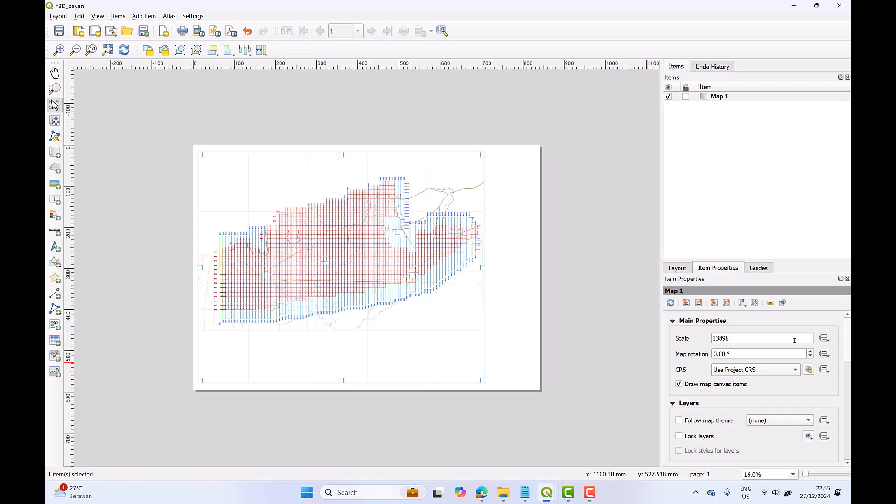
pyautogui.moveTo(849, 353); pyautogui.dragTo(836, 423)
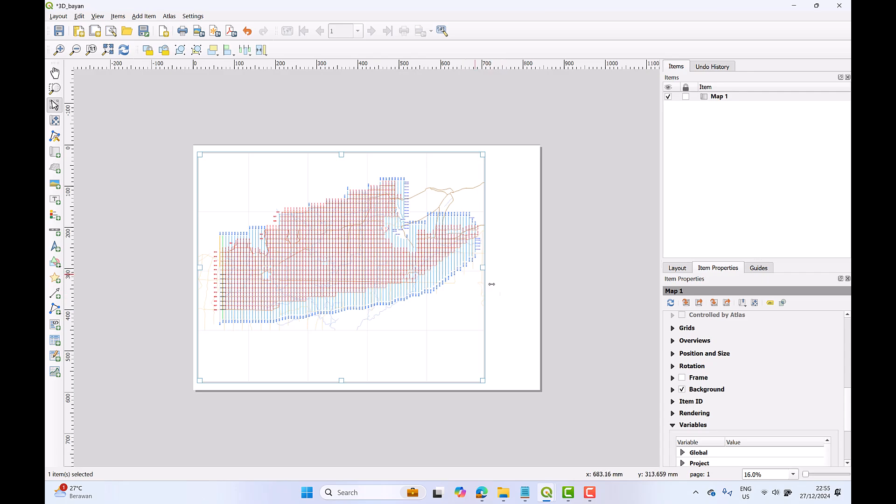
pyautogui.click(682, 378)
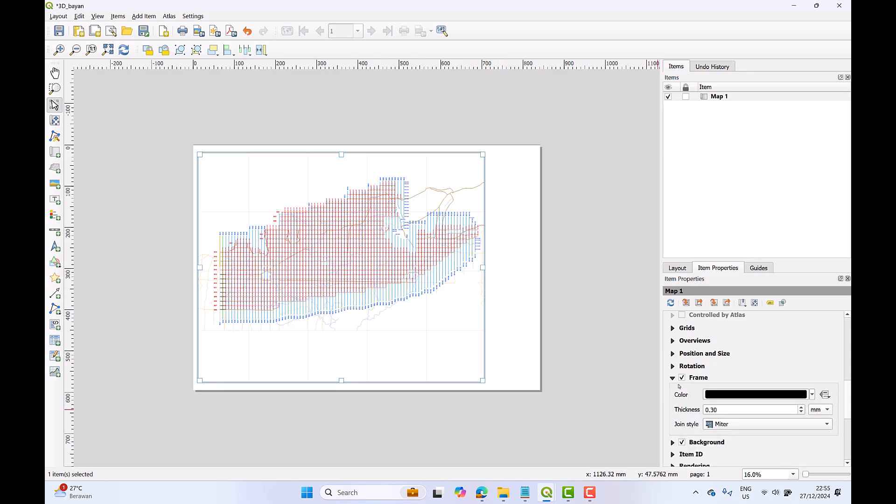
pyautogui.click(801, 407)
pyautogui.click(802, 407)
pyautogui.click(801, 408)
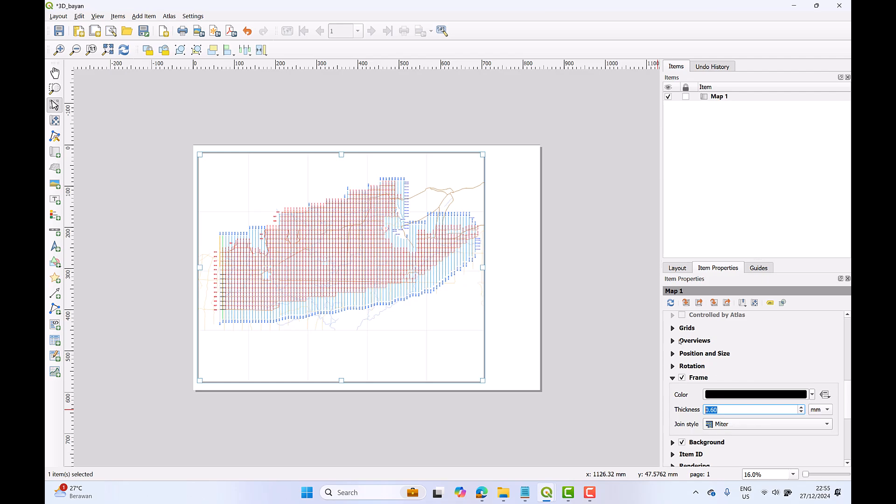
# - Turn on Draw Coordinates for Grid 1 of Map 1, keeping the Decimal format
pyautogui.click(675, 328)
pyautogui.click(693, 345)
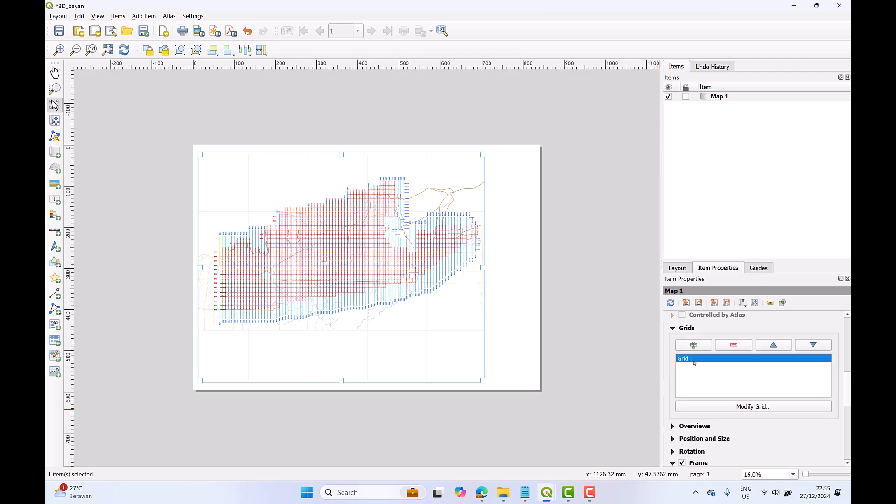
pyautogui.click(741, 409)
pyautogui.moveTo(846, 335); pyautogui.dragTo(837, 418)
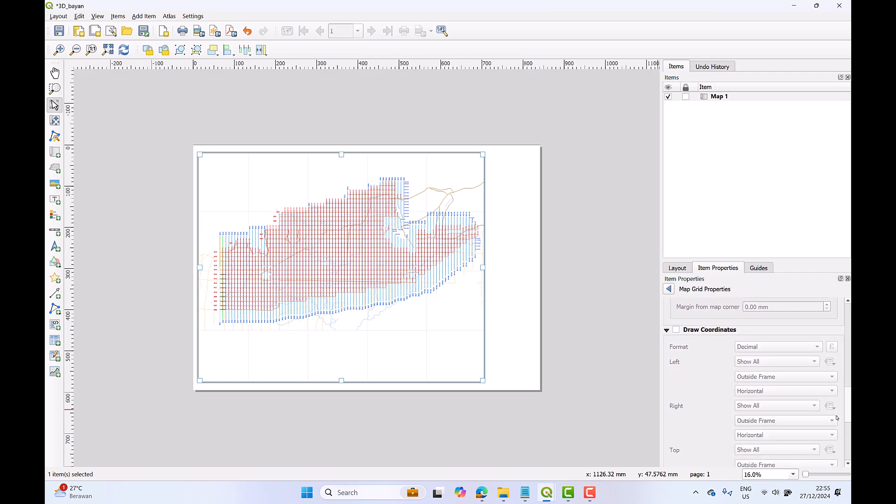
pyautogui.click(677, 331)
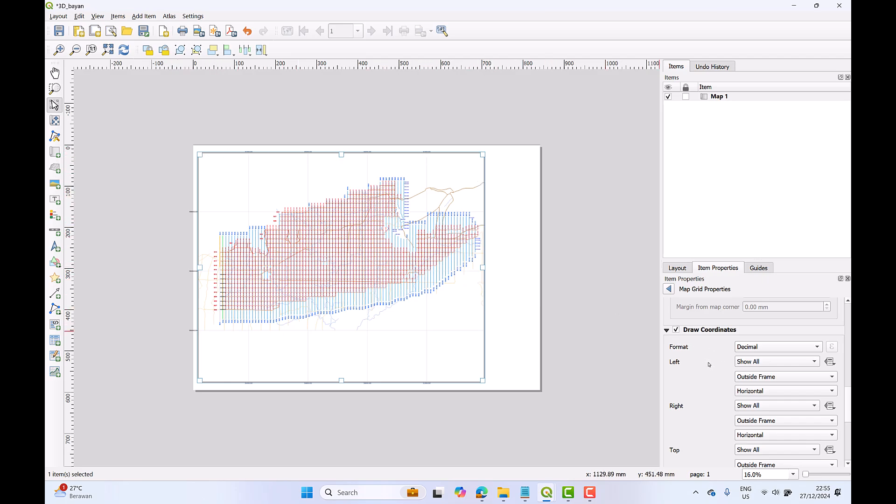
pyautogui.click(793, 348)
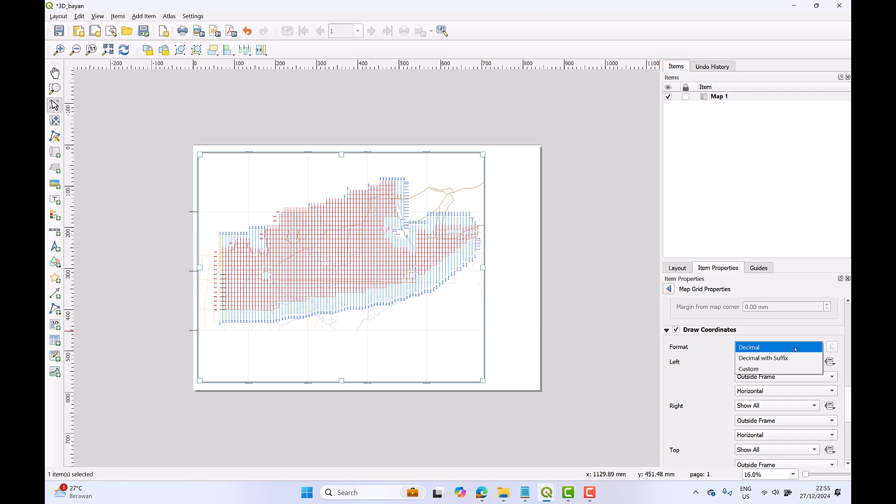
pyautogui.click(796, 348)
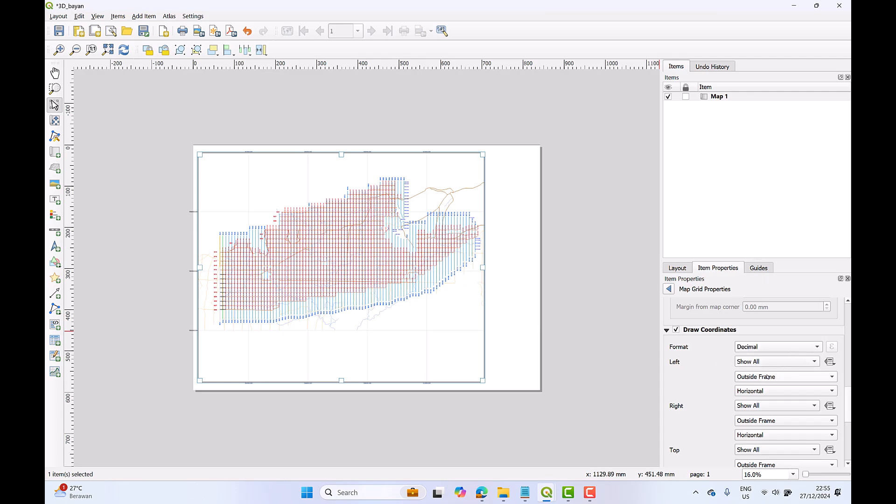
# - Set the grid coordinates on the map's left and right sides to Vertical Ascending orientation
pyautogui.click(773, 393)
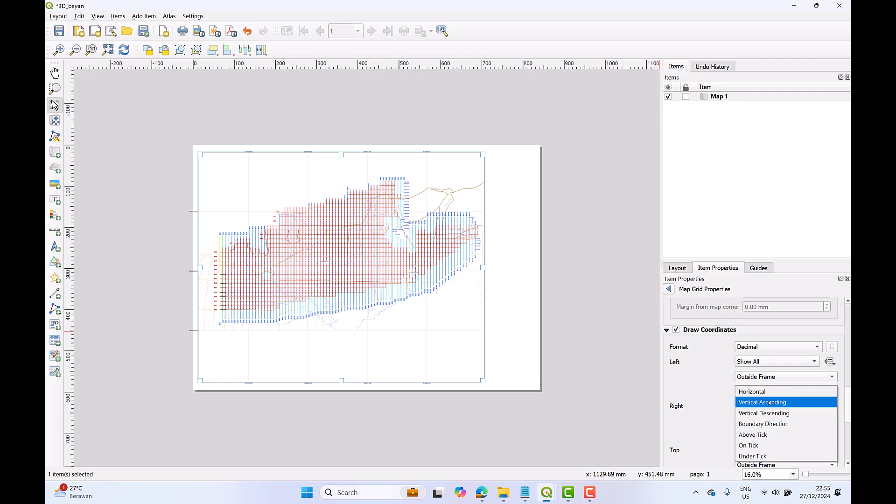
pyautogui.click(770, 403)
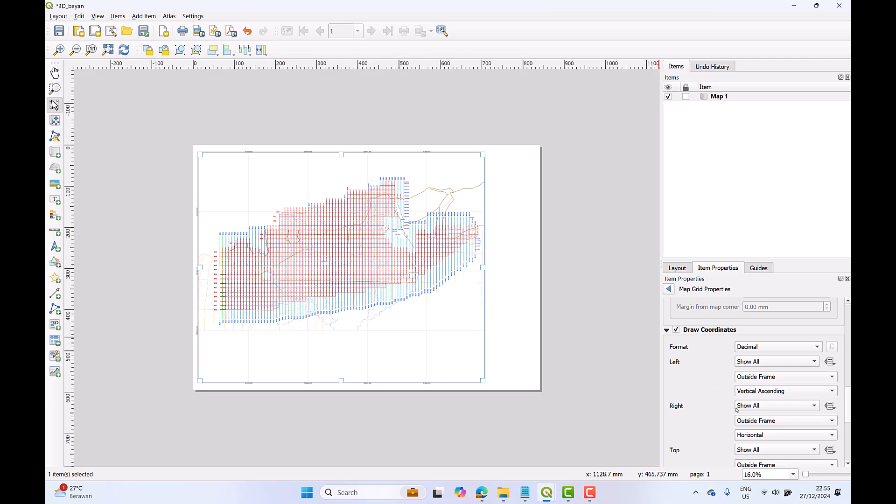
pyautogui.click(768, 406)
pyautogui.click(770, 406)
pyautogui.click(811, 435)
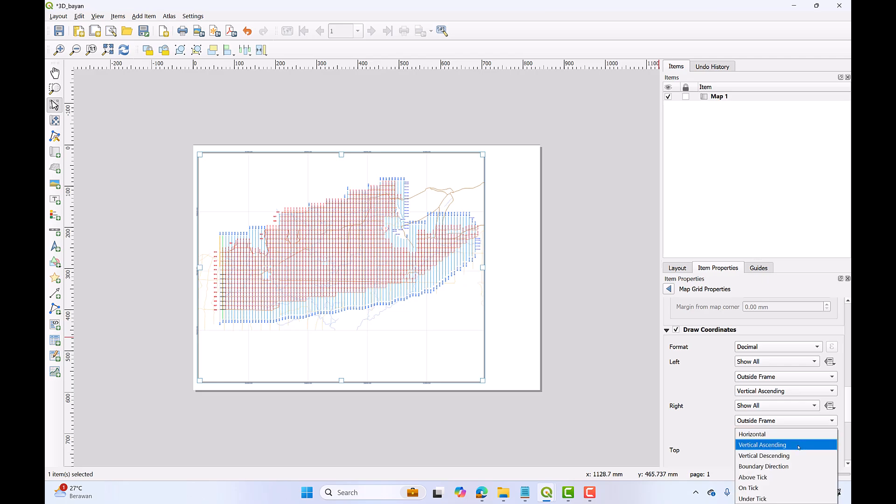
pyautogui.click(799, 448)
pyautogui.scroll(-3, 840, 405)
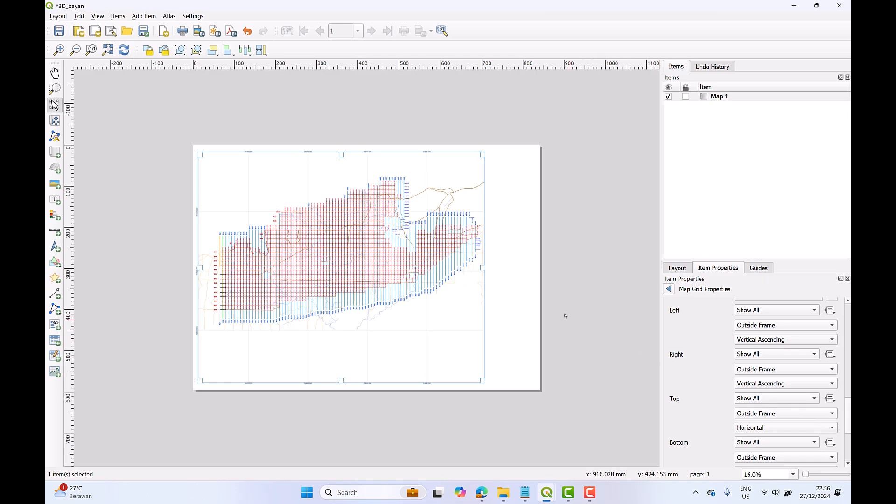
# - Examine the coordinate labels along the edges of the map frame up close
pyautogui.click(516, 287)
pyautogui.scroll(1, 515, 287)
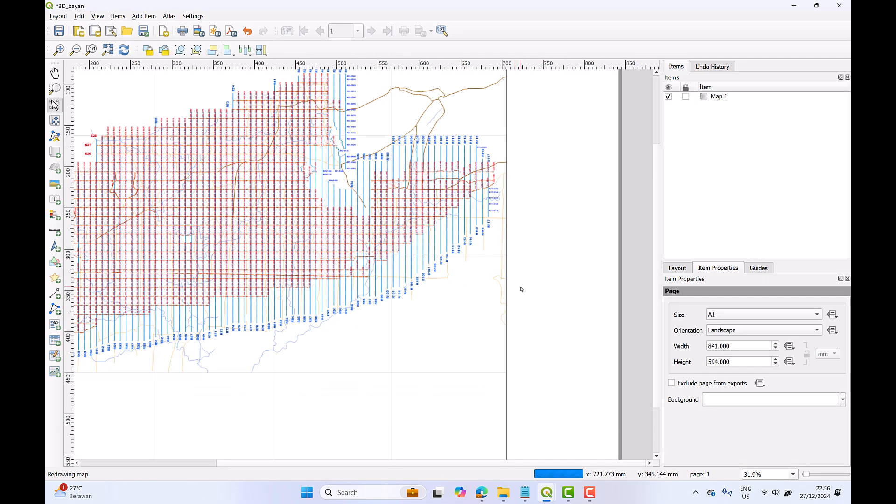
pyautogui.moveTo(434, 304); pyautogui.dragTo(615, 299)
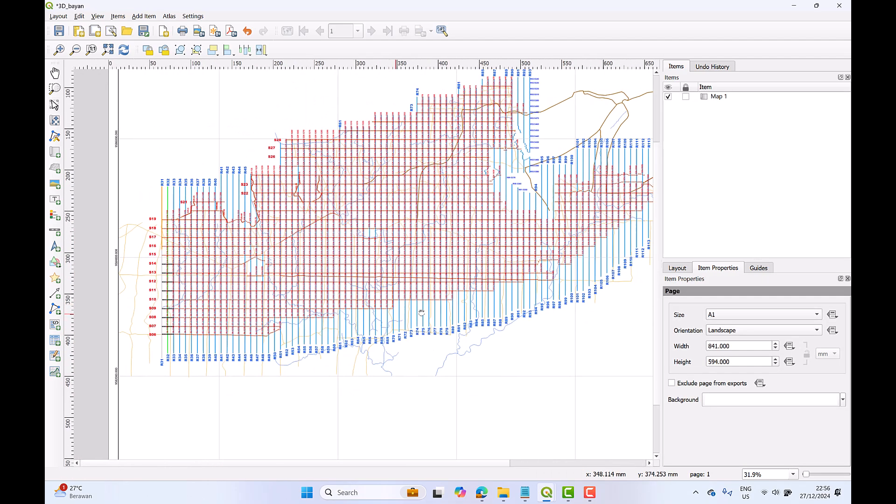
pyautogui.scroll(-1, 119, 282)
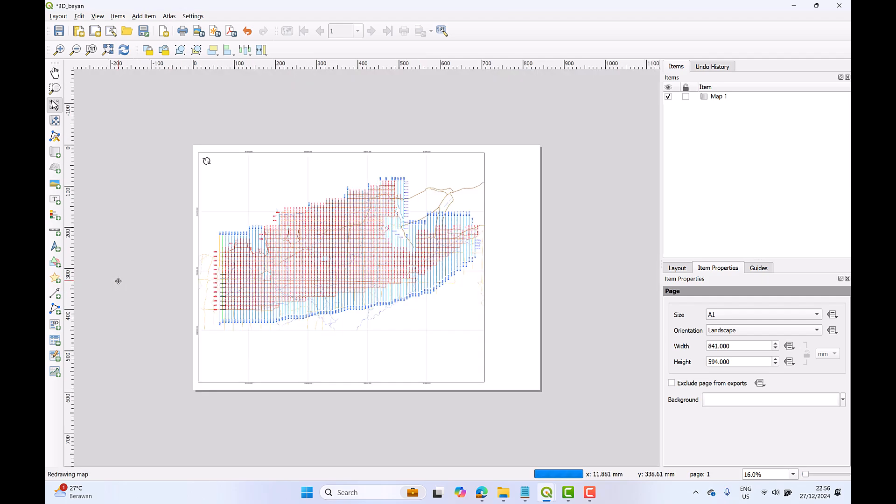
pyautogui.scroll(2, 119, 282)
pyautogui.scroll(-2, 112, 259)
# - Reselect Map 1 and open the properties of its Grid 1 again
pyautogui.click(474, 274)
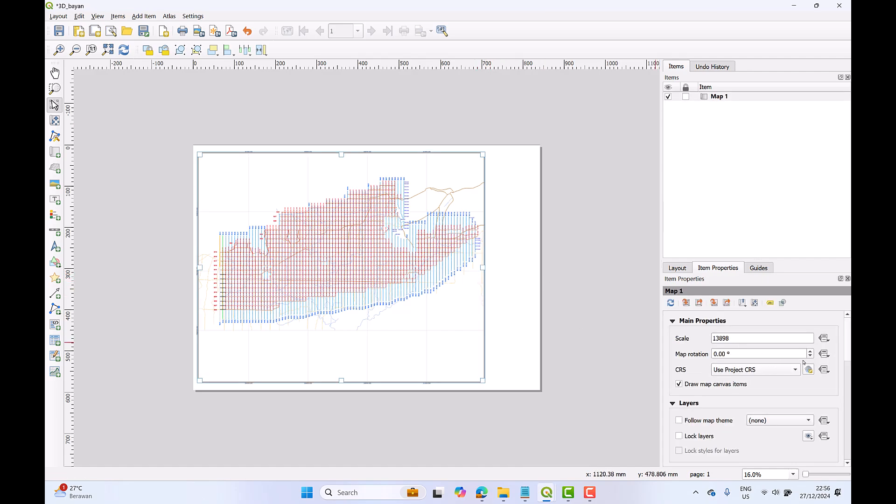
pyautogui.moveTo(842, 345); pyautogui.dragTo(843, 401)
pyautogui.click(673, 379)
pyautogui.click(713, 411)
pyautogui.click(733, 449)
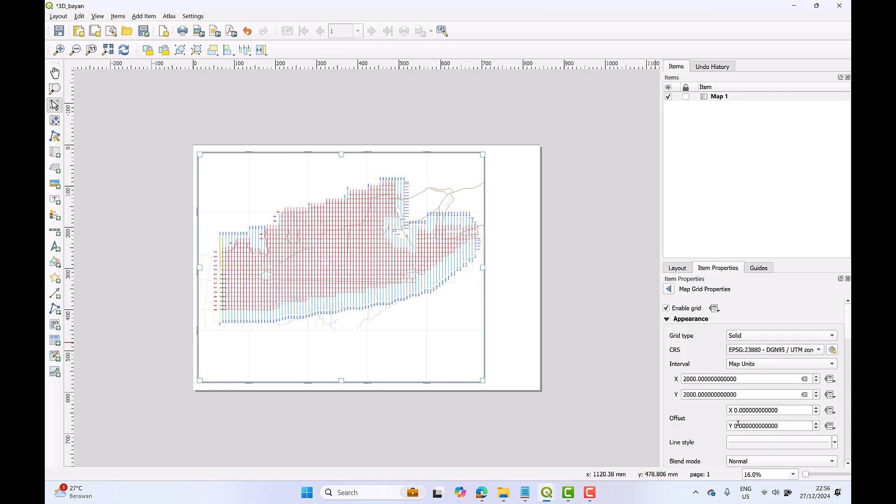
# - Increase the font size of the grid's coordinate annotations to above 12 points
pyautogui.moveTo(849, 332); pyautogui.dragTo(845, 425)
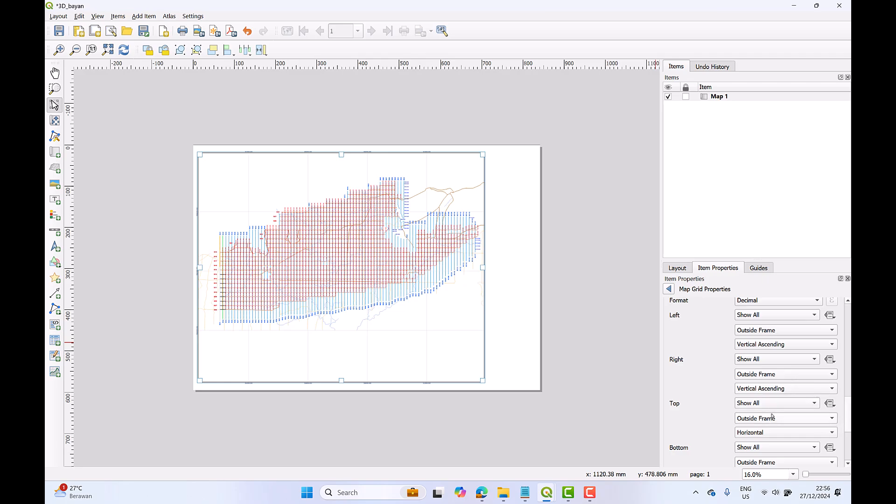
pyautogui.scroll(-5, 844, 407)
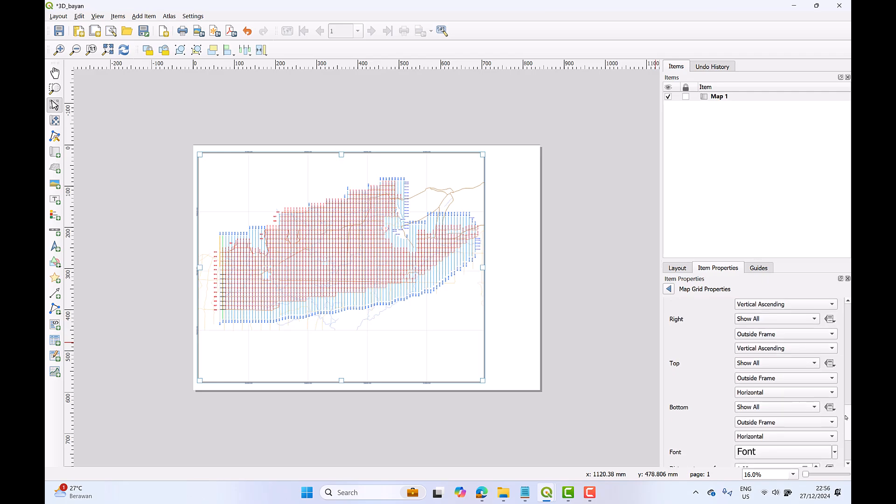
pyautogui.click(825, 434)
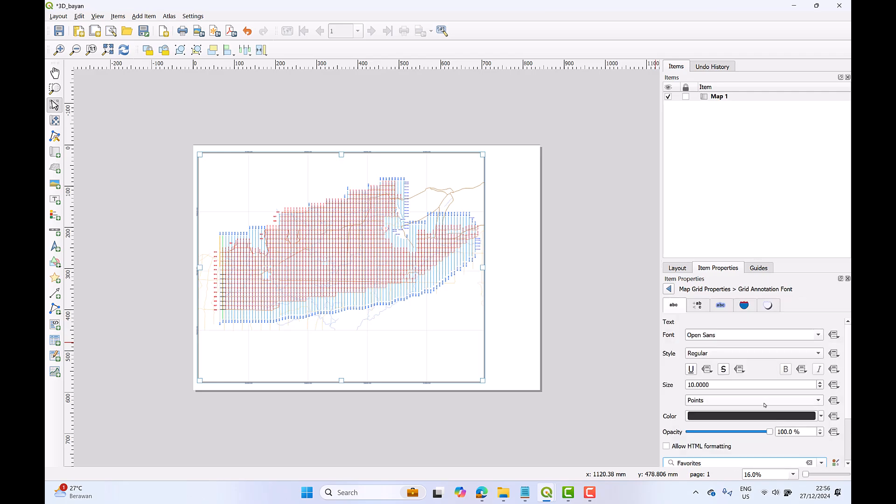
pyautogui.click(820, 383)
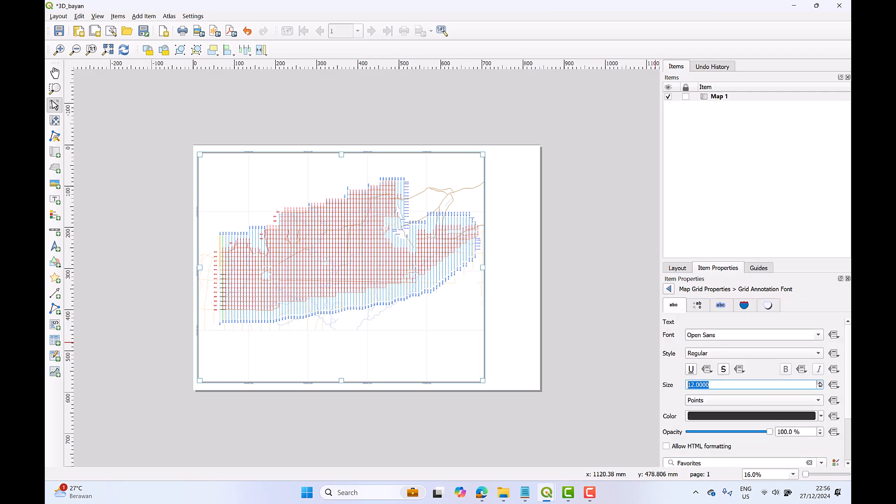
pyautogui.click(820, 382)
pyautogui.click(820, 382)
pyautogui.click(820, 383)
pyautogui.click(552, 299)
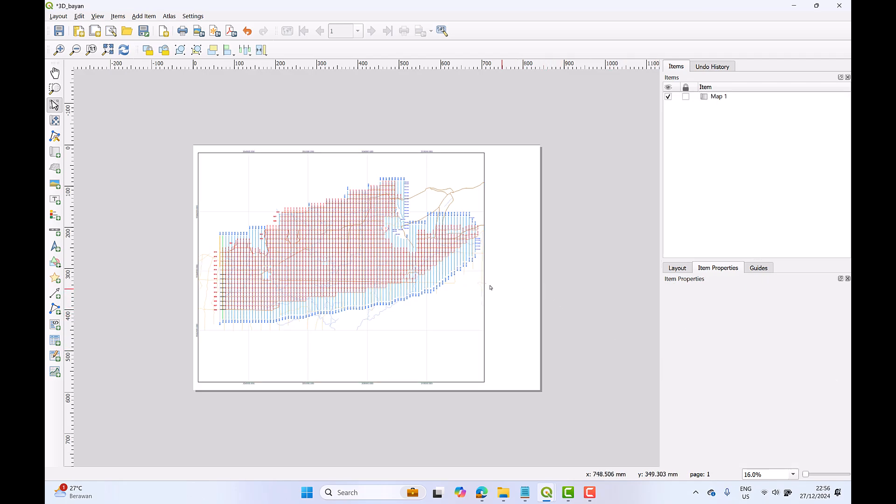
# - Shift the content of Map 1 downward inside its frame without moving the map item
pyautogui.click(430, 242)
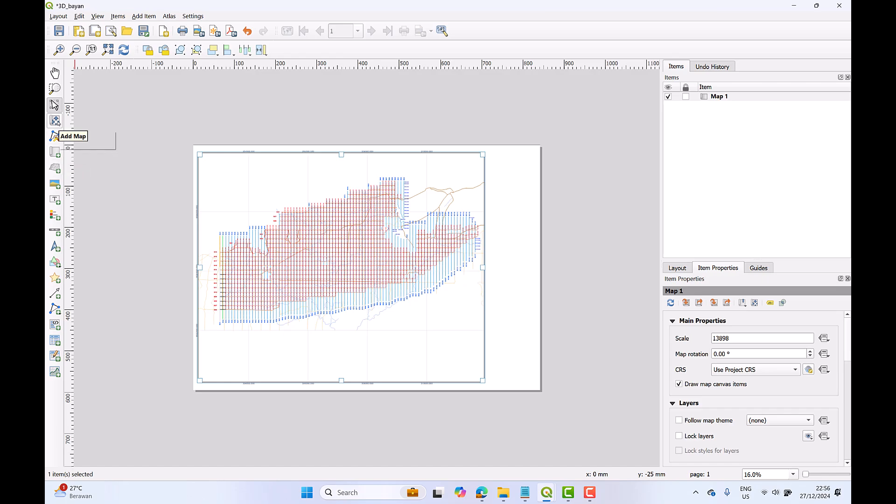
pyautogui.click(54, 121)
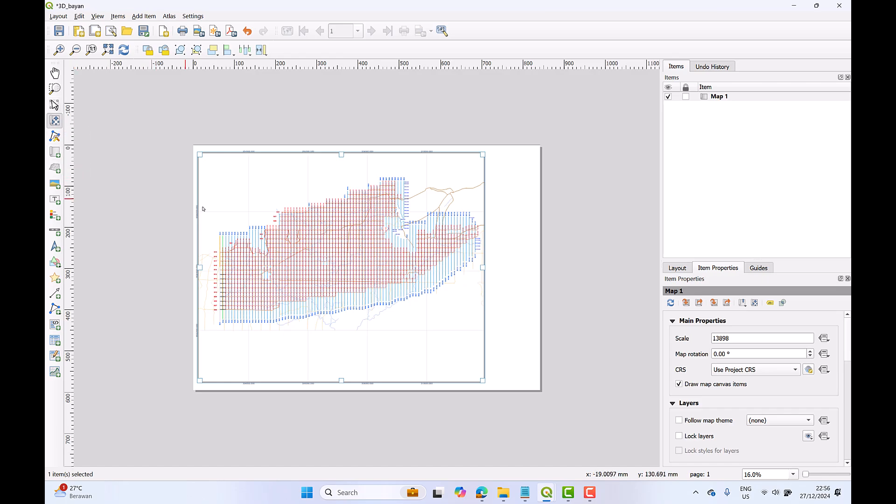
pyautogui.moveTo(350, 244); pyautogui.dragTo(344, 263)
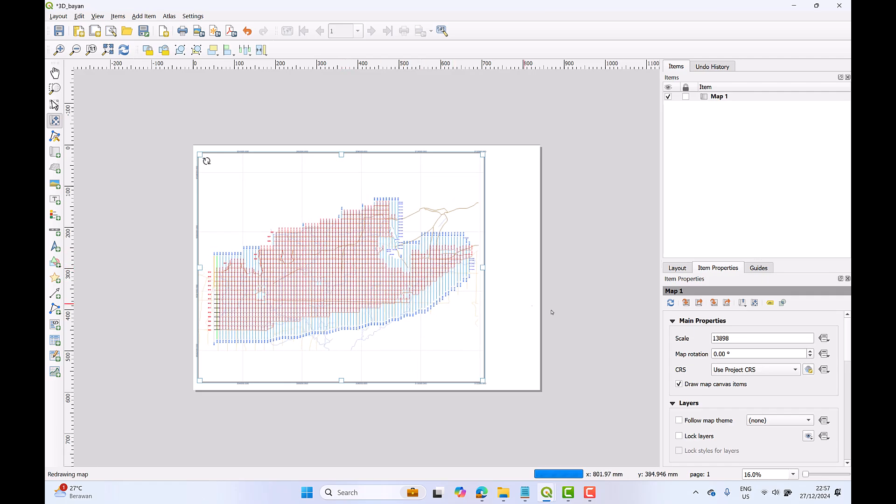
# - Set the scale of Map 1 to 15000
pyautogui.moveTo(718, 339); pyautogui.dragTo(744, 342)
pyautogui.write('5000')
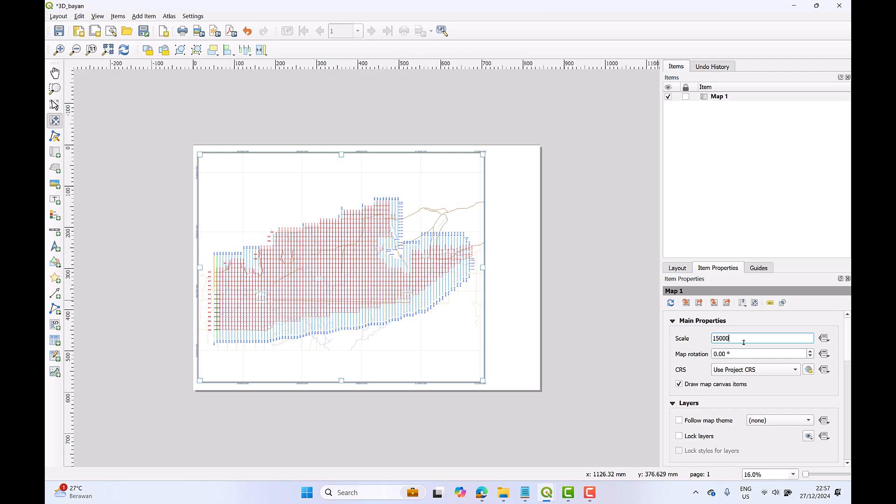
pyautogui.press('Return')
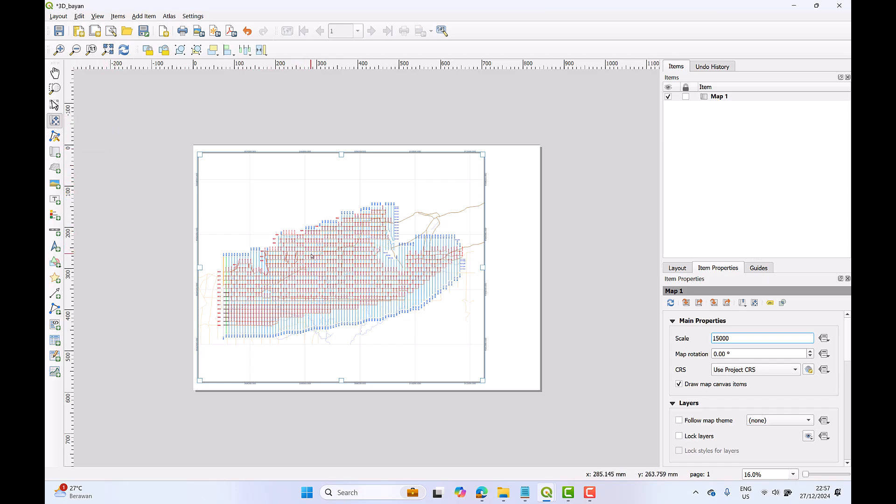
# - Zoom the content of Map 1 to a scale of 13605 and reposition it so the survey grid fits inside the frame
pyautogui.click(345, 228)
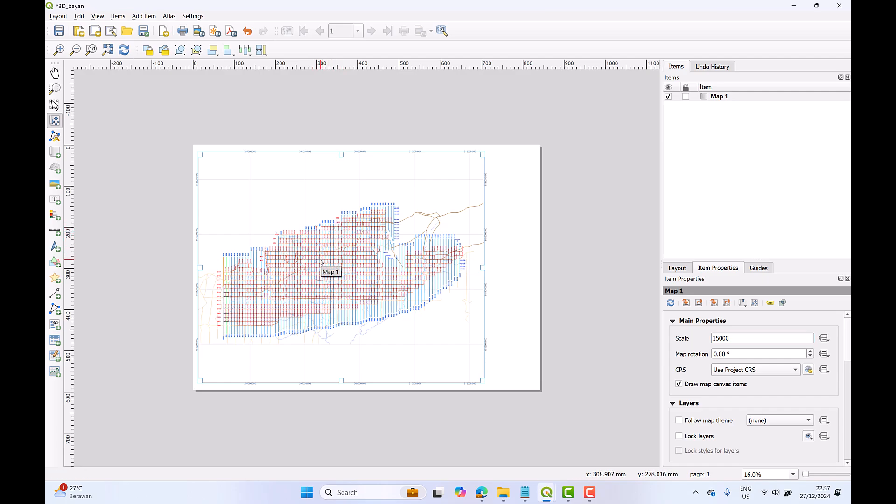
pyautogui.scroll(1, 321, 263)
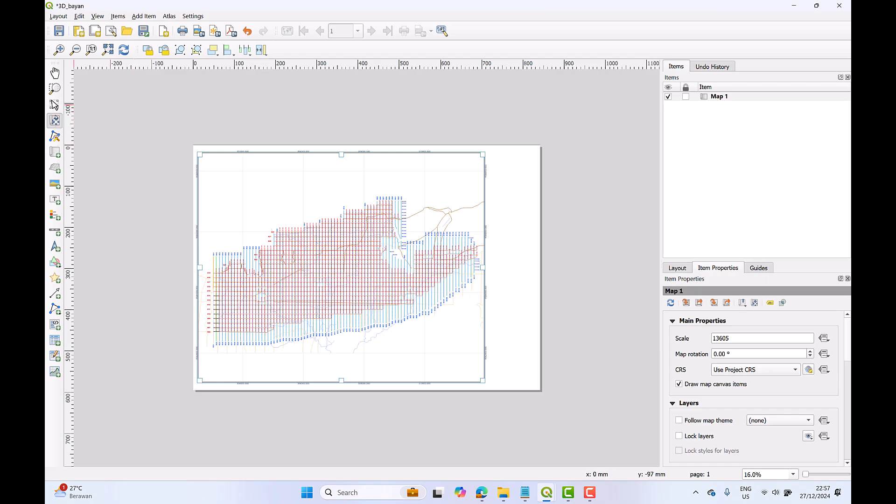
pyautogui.moveTo(322, 267); pyautogui.dragTo(322, 269)
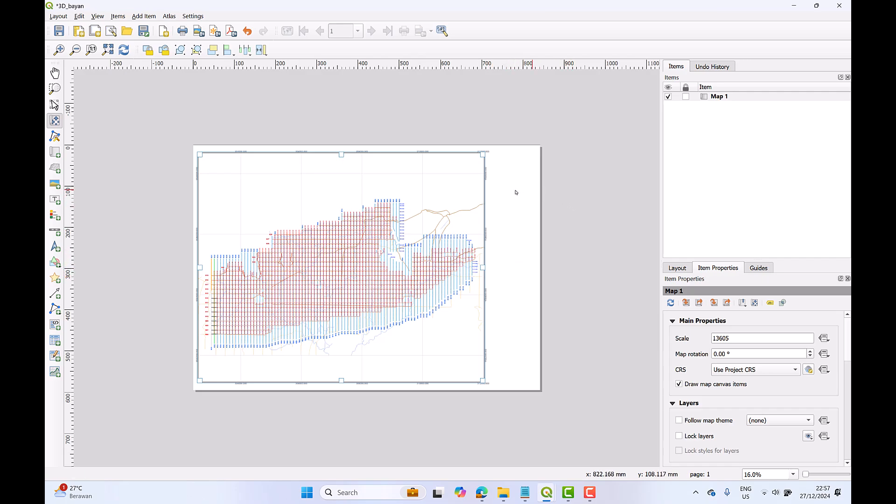
pyautogui.scroll(-1, 307, 238)
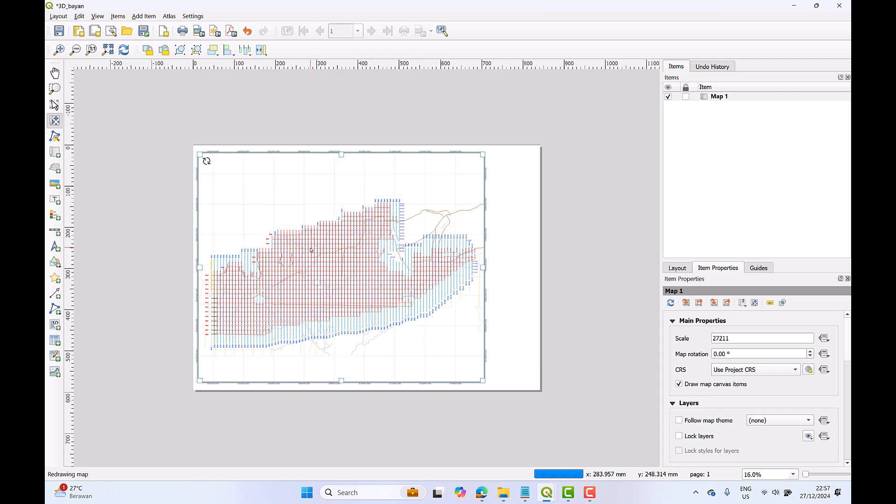
pyautogui.scroll(1, 320, 245)
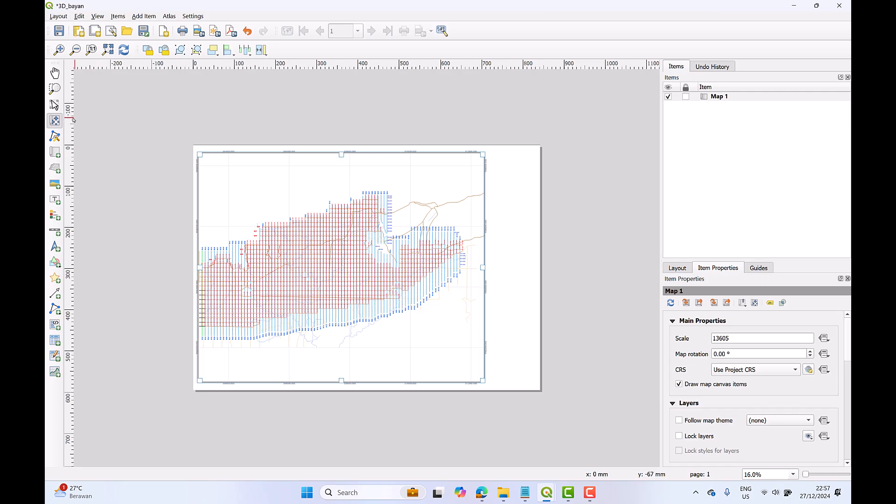
pyautogui.moveTo(268, 228); pyautogui.dragTo(303, 233)
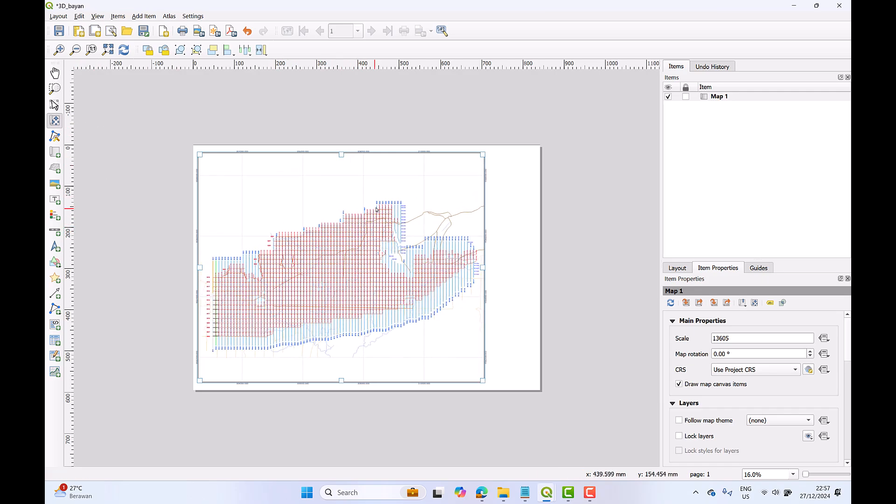
pyautogui.click(55, 105)
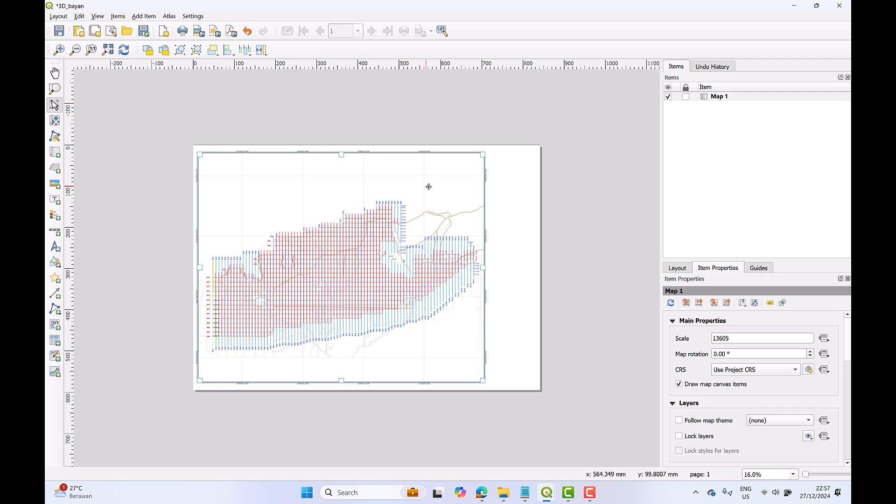
pyautogui.click(498, 174)
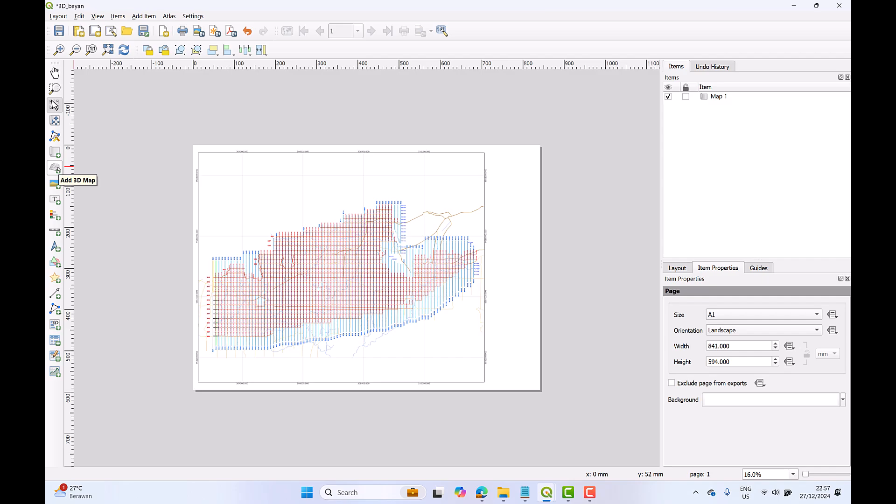
# - Add a label in the blank page margin beside the map with the text "Peta 3D Wahana Baratama Mining"
pyautogui.click(55, 200)
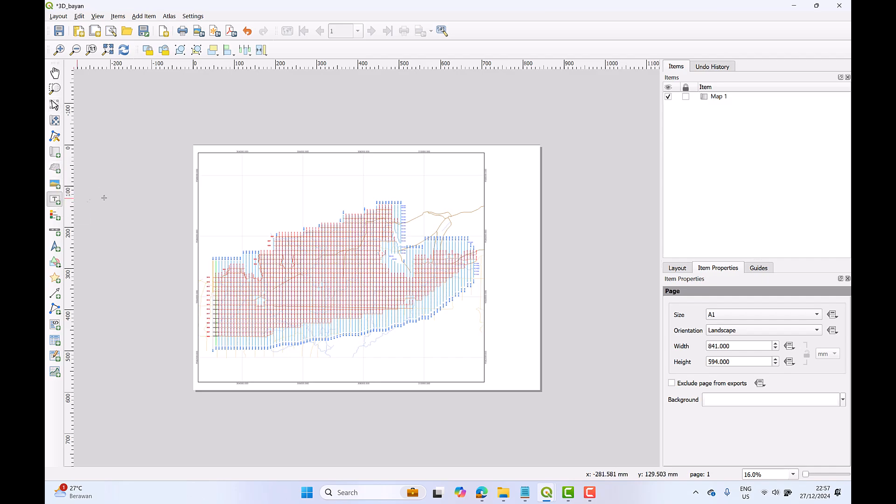
pyautogui.moveTo(492, 159); pyautogui.dragTo(529, 169)
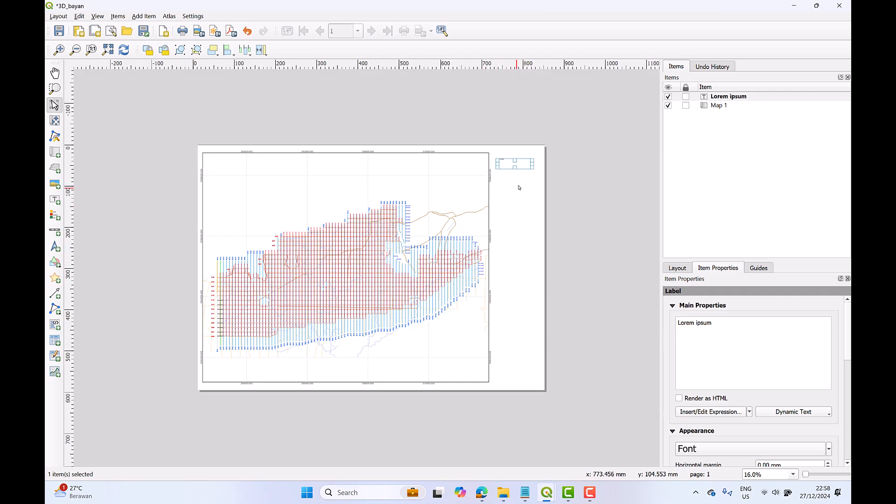
pyautogui.tripleClick(740, 334)
pyautogui.write('Peta 3')
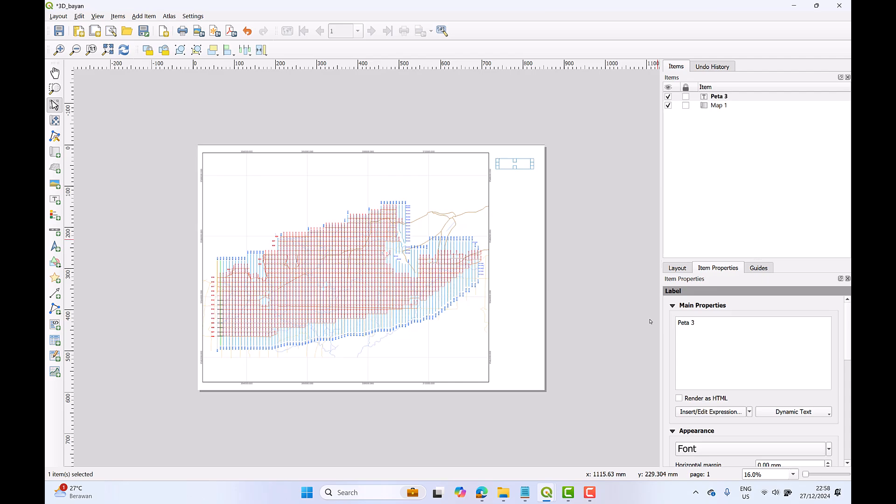
pyautogui.write('D Wahana Baratama Mining')
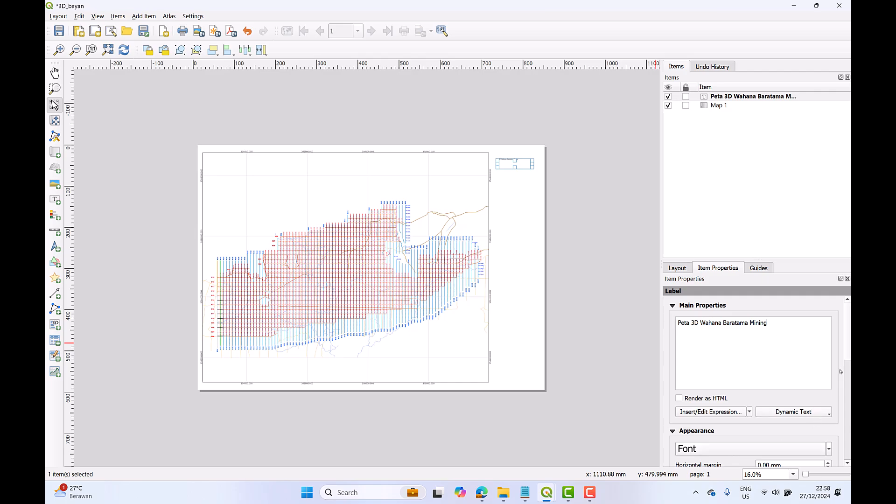
# - Set the title label's font to Arial Black at a size of 15 points
pyautogui.scroll(-5, 793, 374)
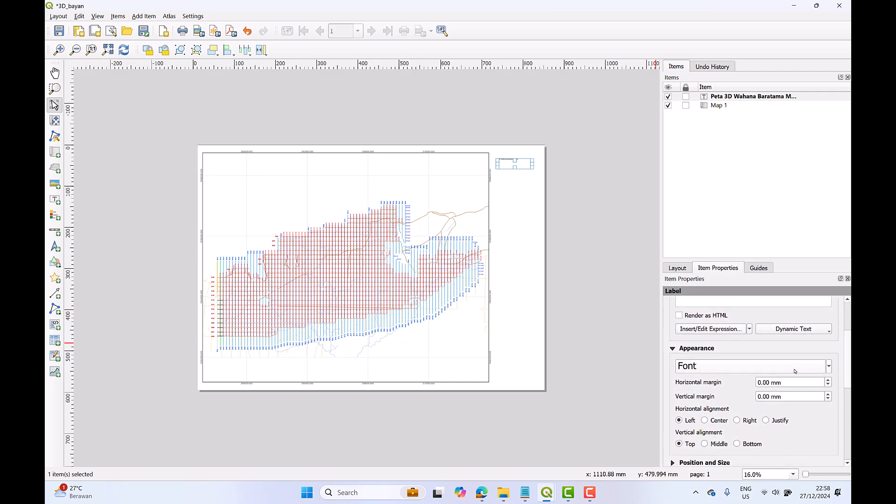
pyautogui.click(795, 367)
pyautogui.click(811, 333)
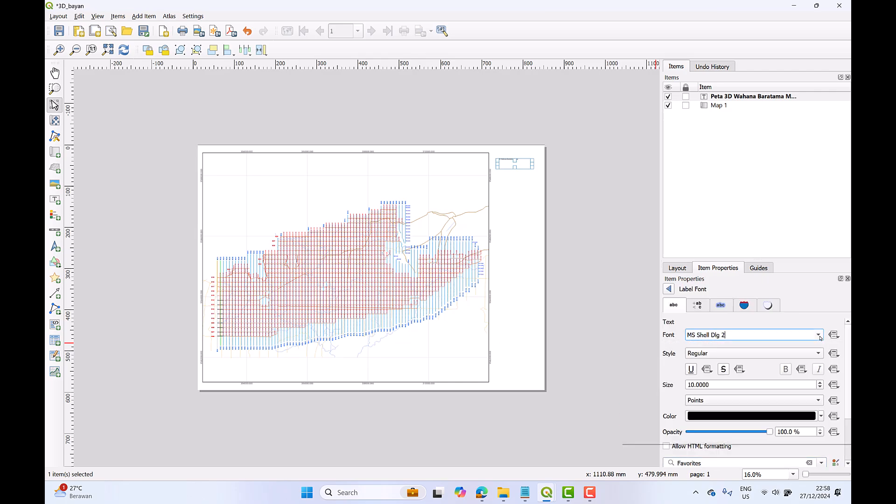
pyautogui.scroll(2, 787, 365)
pyautogui.scroll(15, 786, 364)
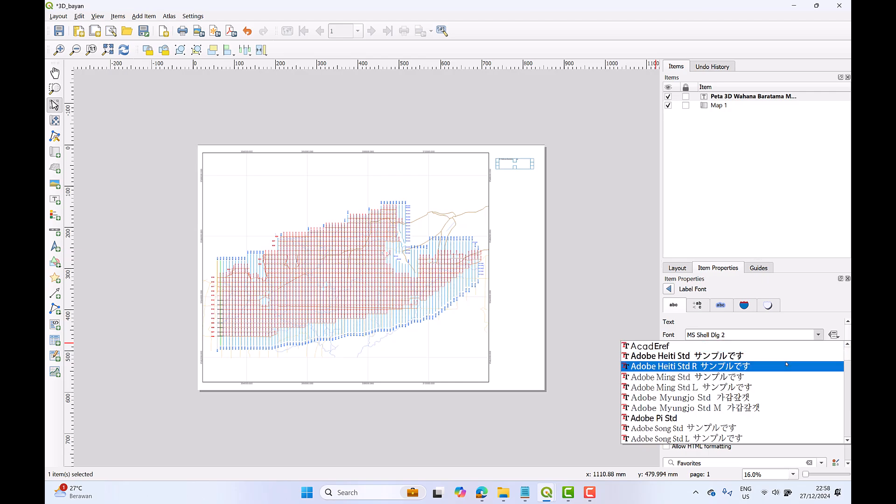
pyautogui.scroll(-2, 764, 361)
pyautogui.scroll(-1, 764, 361)
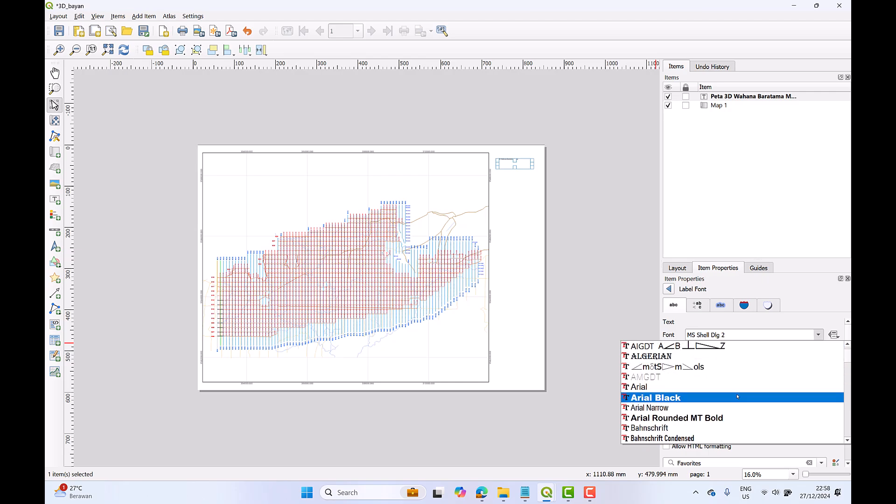
pyautogui.click(762, 382)
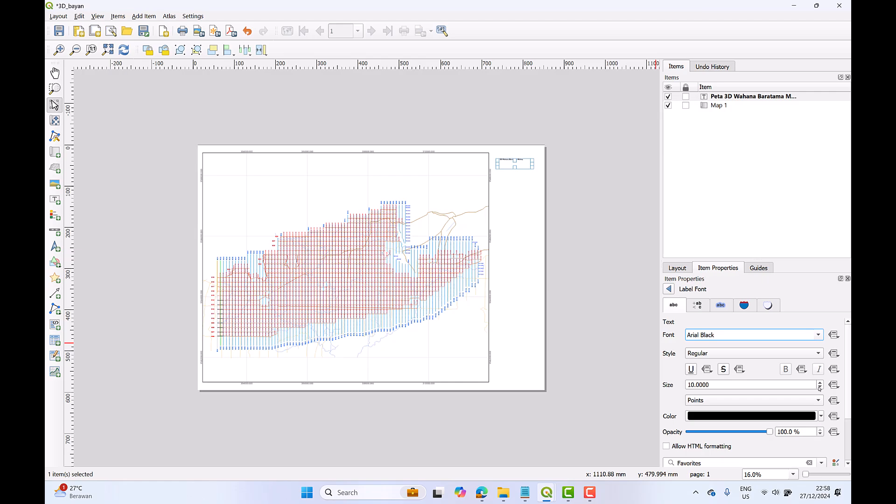
pyautogui.scroll(5, 821, 385)
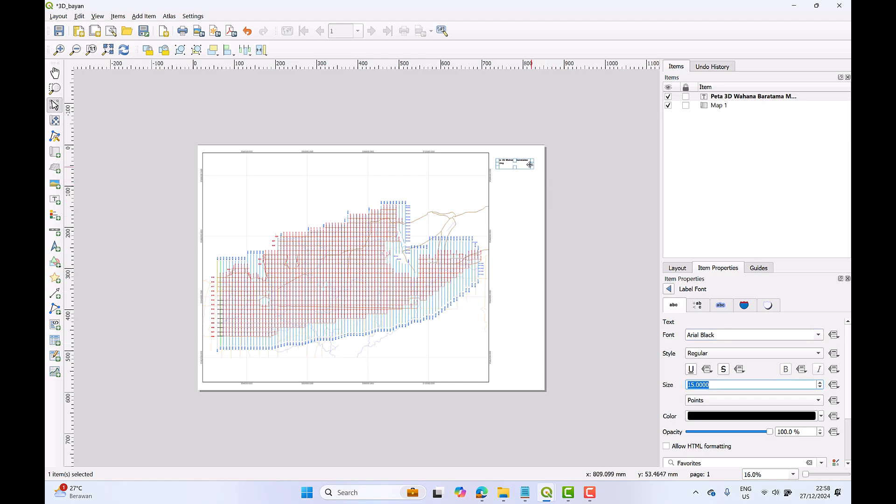
# - Widen the title label to span the page margin and place it near the page's upper edge
pyautogui.moveTo(534, 164)
pyautogui.mouseDown()
pyautogui.moveTo(491, 163)
pyautogui.moveTo(517, 156)
pyautogui.moveTo(516, 165)
pyautogui.mouseUp()
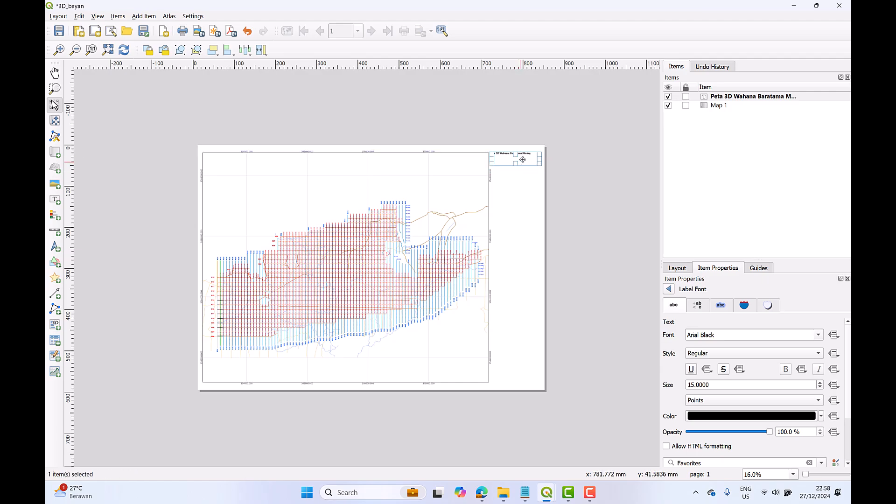
pyautogui.click(525, 175)
pyautogui.click(523, 158)
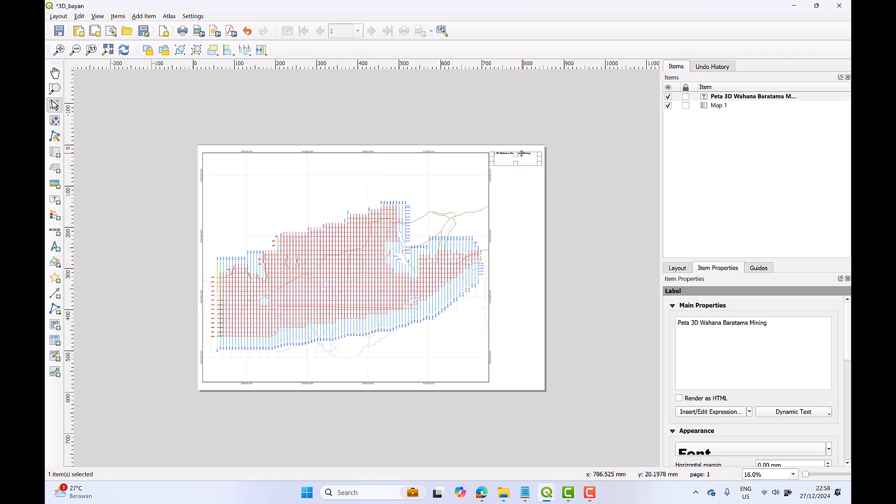
pyautogui.moveTo(523, 159); pyautogui.dragTo(524, 160)
pyautogui.click(526, 177)
# - Lock the Map 1 item in the layout
pyautogui.click(469, 222)
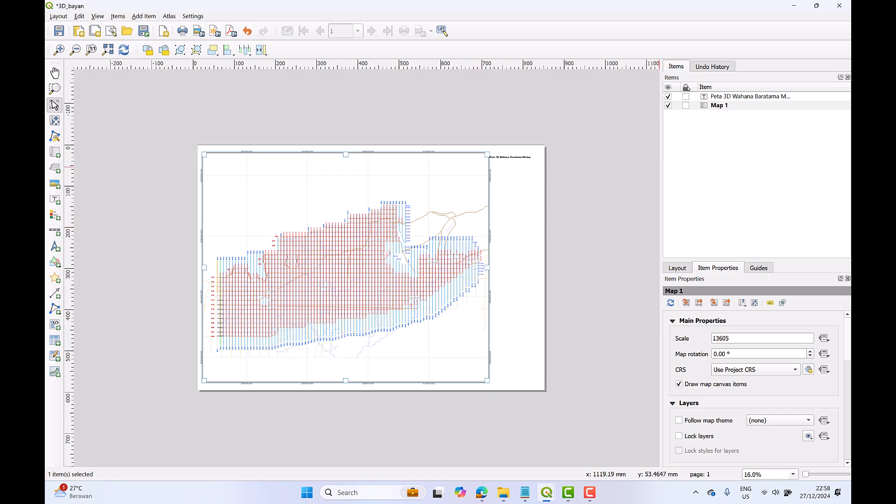
pyautogui.click(686, 106)
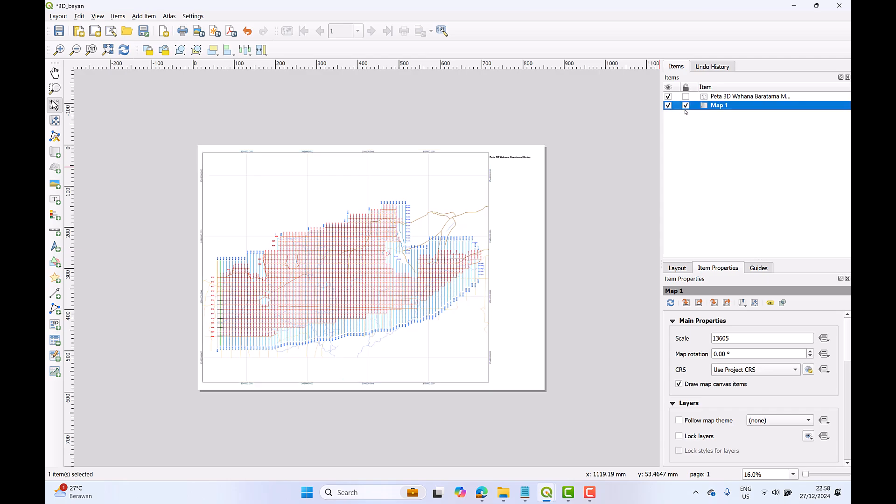
pyautogui.click(509, 223)
# - Narrow the title label and position it midway between the map frame and the page edge
pyautogui.scroll(2, 530, 179)
pyautogui.scroll(-1, 544, 176)
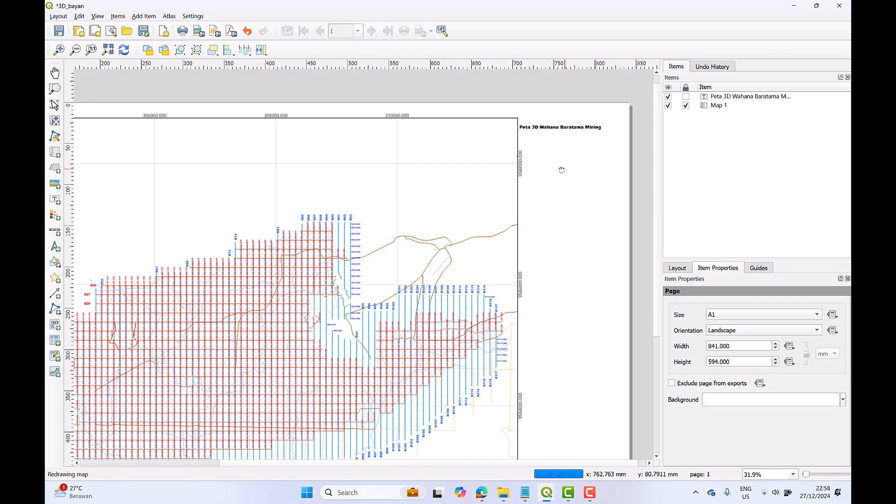
pyautogui.press('v')
pyautogui.click(570, 147)
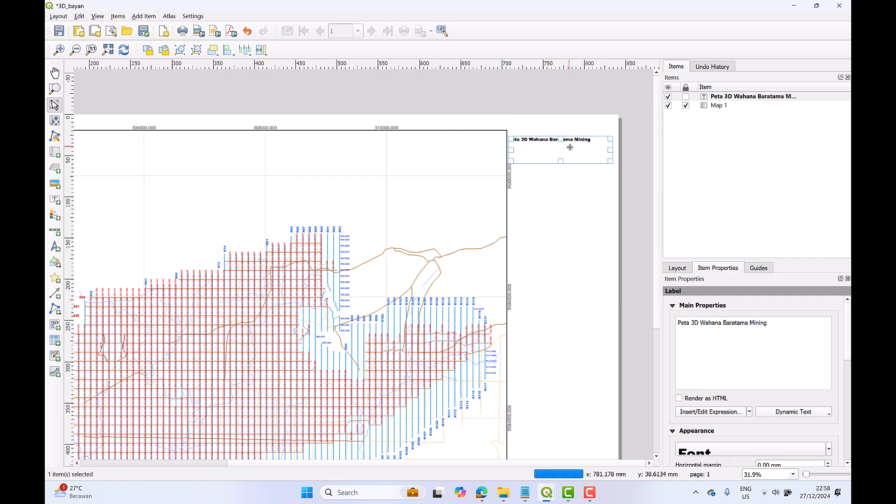
pyautogui.moveTo(569, 147); pyautogui.dragTo(581, 145)
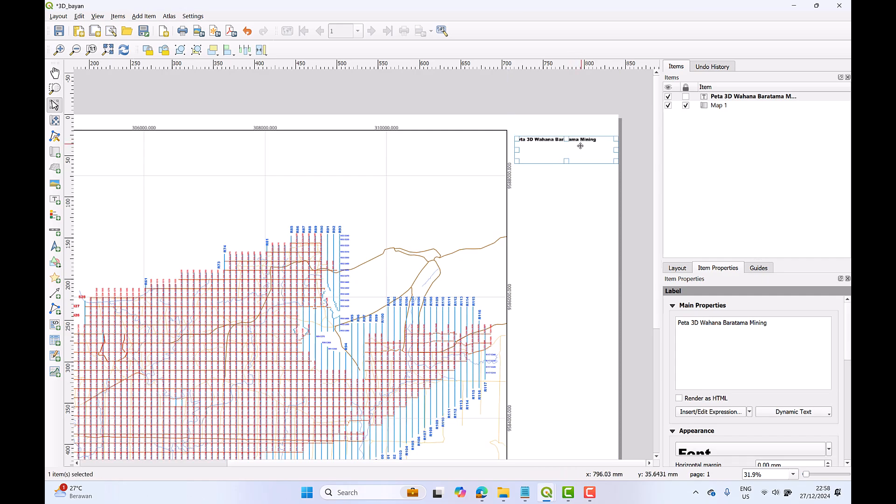
pyautogui.click(578, 175)
pyautogui.click(609, 151)
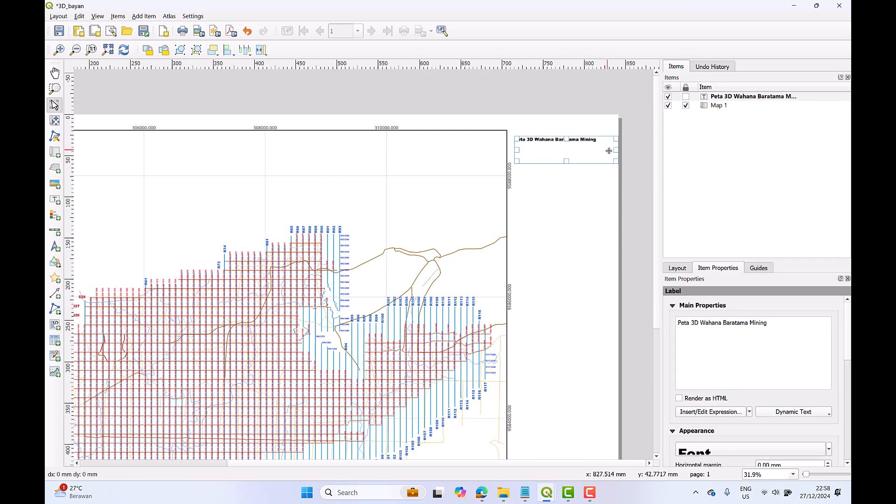
pyautogui.moveTo(615, 150); pyautogui.dragTo(571, 145)
pyautogui.click(581, 206)
pyautogui.click(568, 145)
pyautogui.click(576, 182)
pyautogui.click(576, 147)
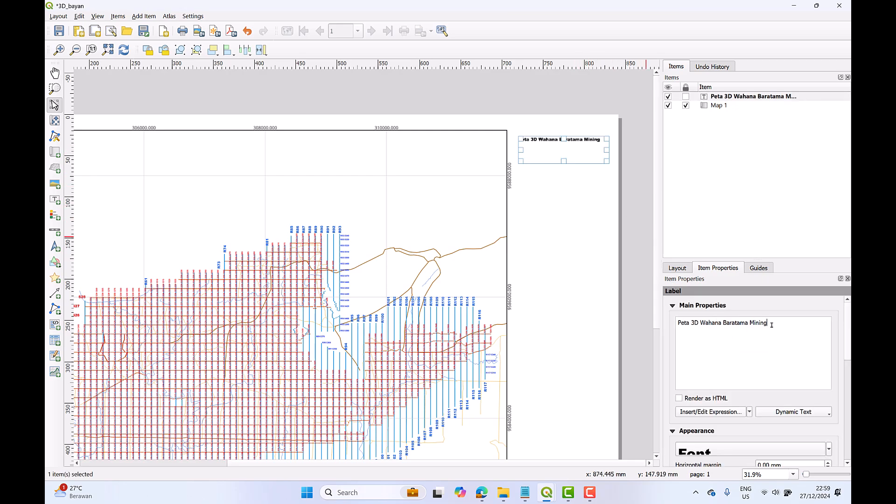
# - Add the lines "Kalimantan Selatan" and "2024/2025" to the title label and center its text horizontally
pyautogui.write('ima')
pyautogui.write('ntan Selatan ')
pyautogui.write('2024/2025')
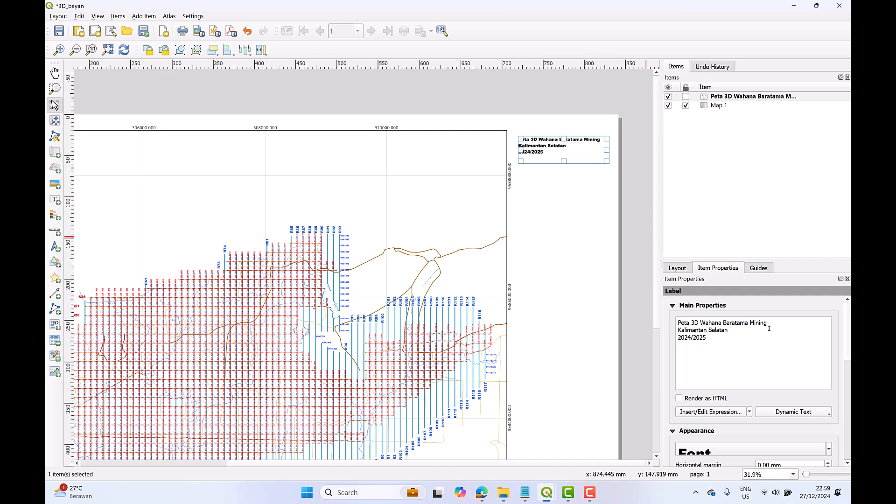
pyautogui.moveTo(849, 354); pyautogui.dragTo(831, 401)
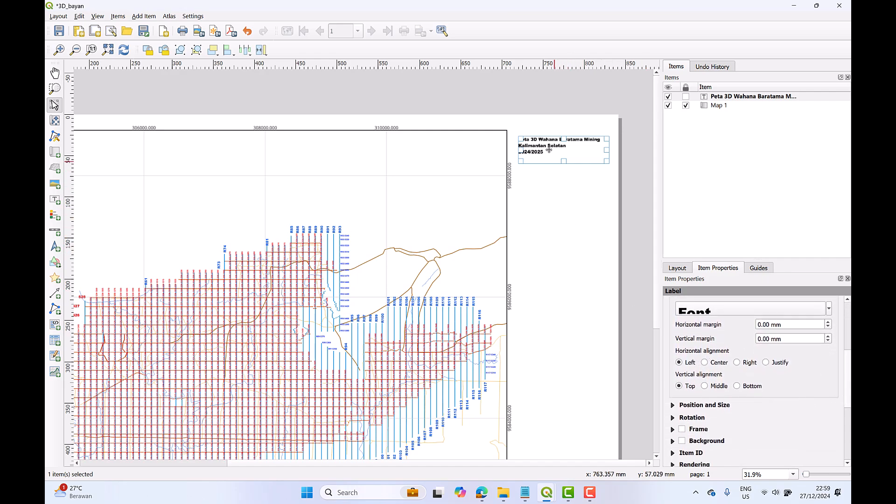
pyautogui.click(705, 363)
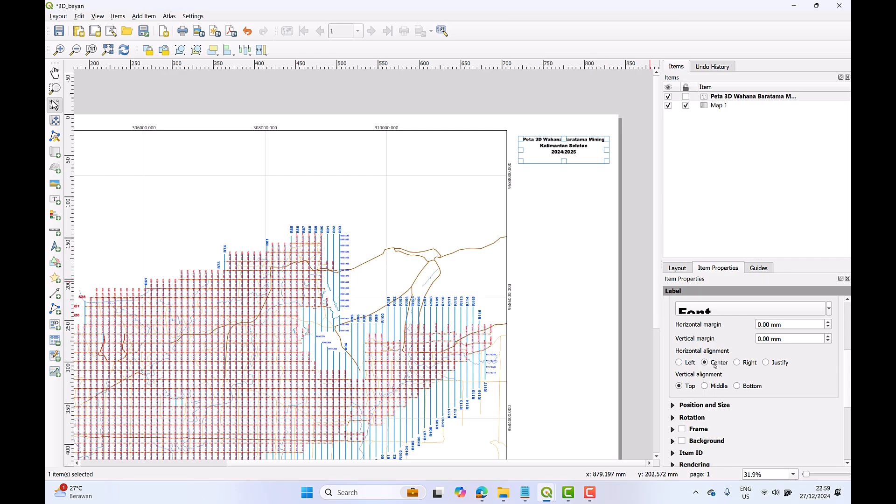
pyautogui.click(595, 254)
pyautogui.scroll(-1, 596, 211)
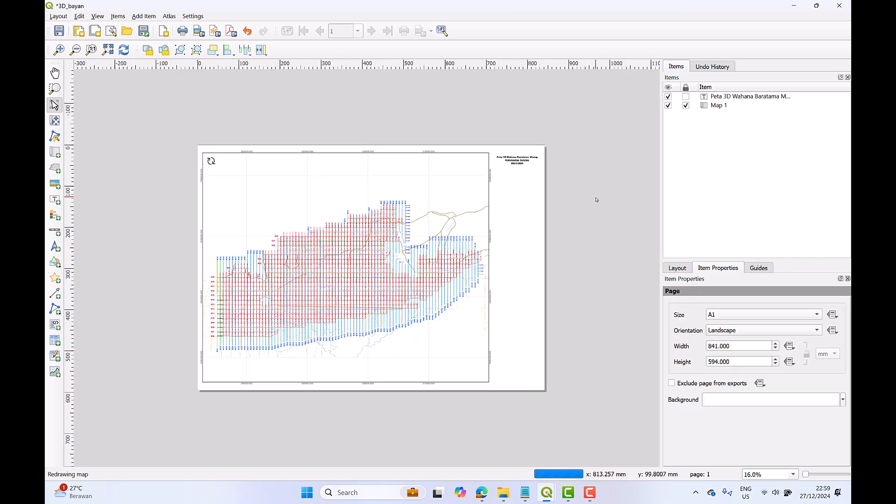
pyautogui.scroll(1, 528, 198)
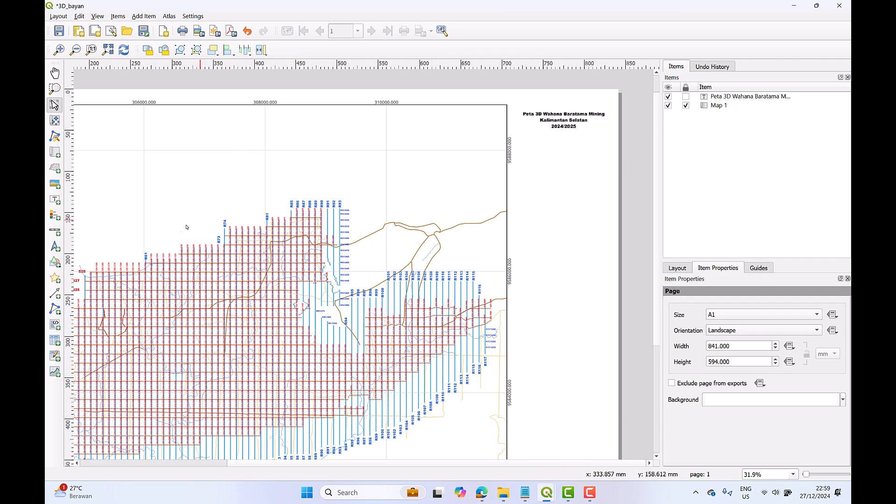
# - Place a north arrow beneath the title label and try another symbol from the arrows SVG group
pyautogui.click(55, 246)
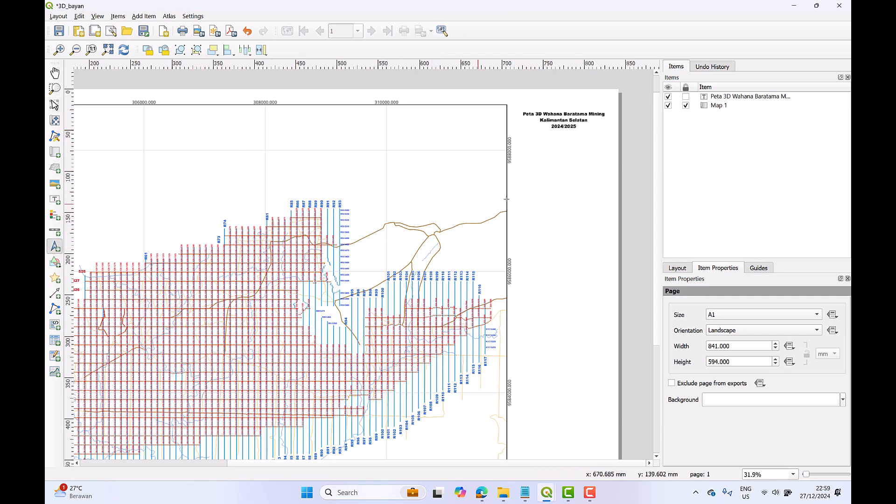
pyautogui.moveTo(555, 151); pyautogui.dragTo(569, 173)
pyautogui.click(583, 186)
pyautogui.click(563, 164)
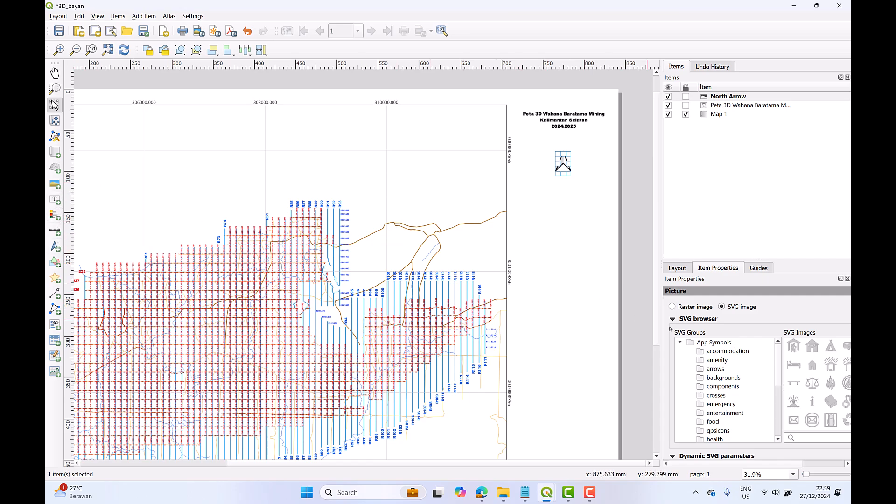
pyautogui.click(715, 370)
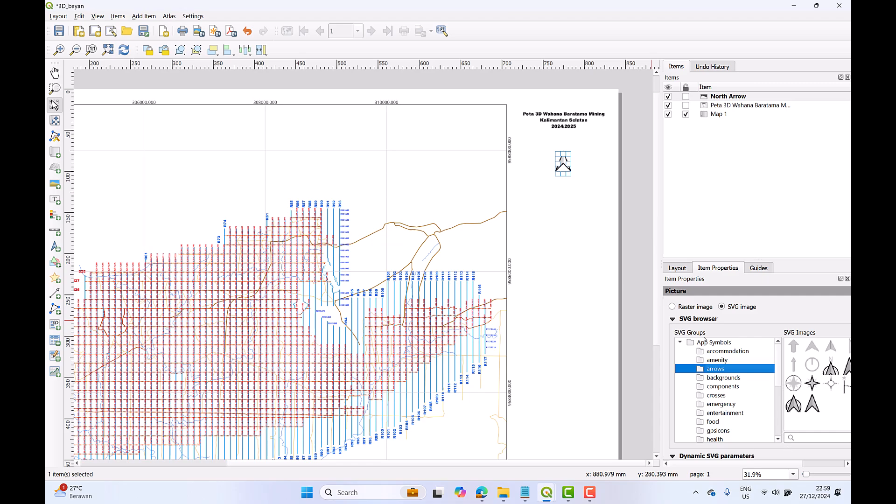
pyautogui.moveTo(661, 319); pyautogui.dragTo(608, 322)
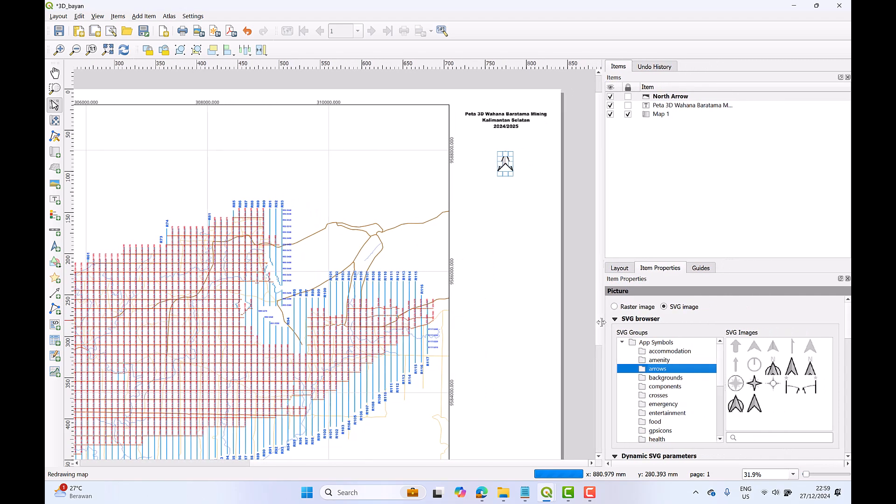
pyautogui.click(743, 386)
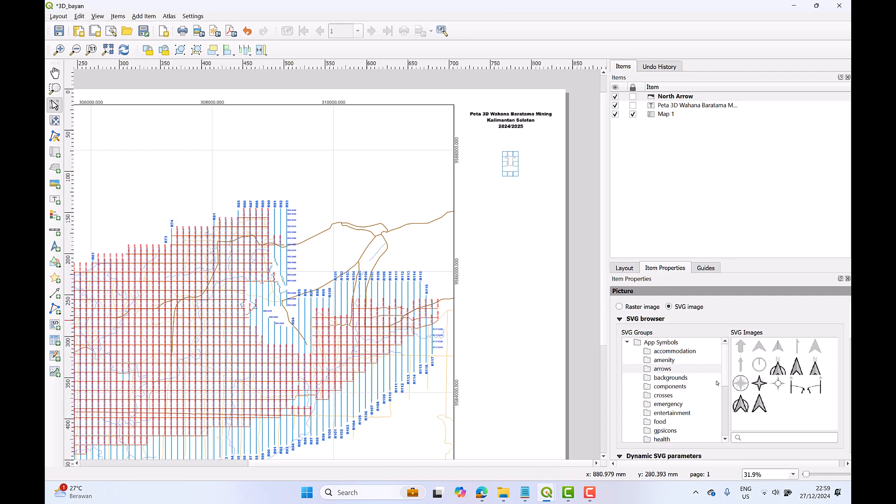
# - Try the raster image option for the north arrow and delete the item from the layout
pyautogui.click(645, 308)
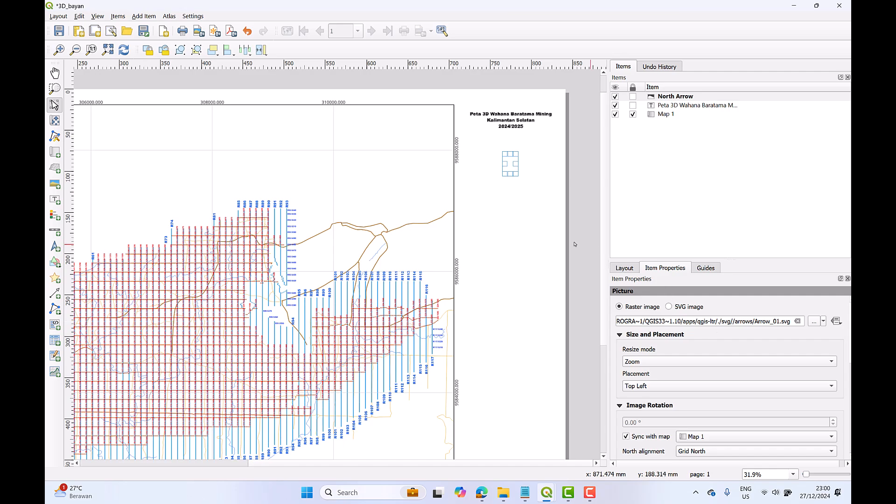
pyautogui.click(511, 166)
pyautogui.press('Delete')
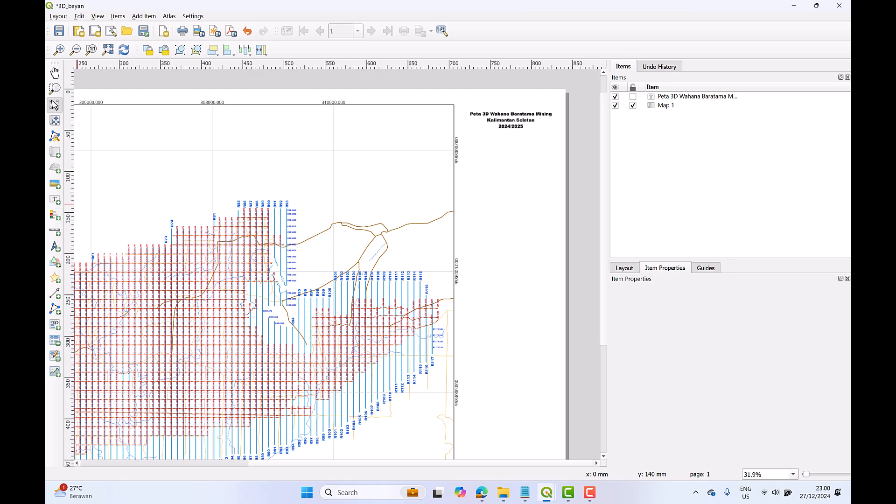
# - Draw a north arrow below the title label and give it the circled arrowhead symbol from the arrows SVG group
pyautogui.click(55, 246)
pyautogui.moveTo(498, 147); pyautogui.dragTo(523, 182)
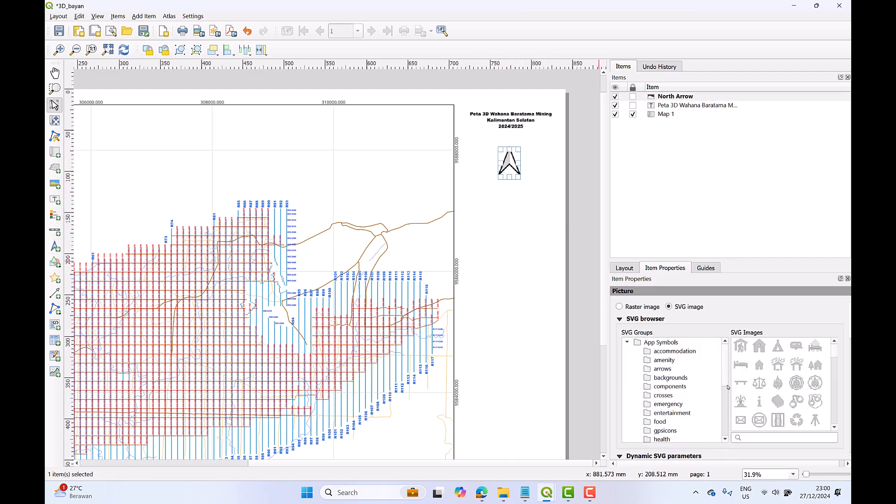
pyautogui.scroll(-2, 726, 376)
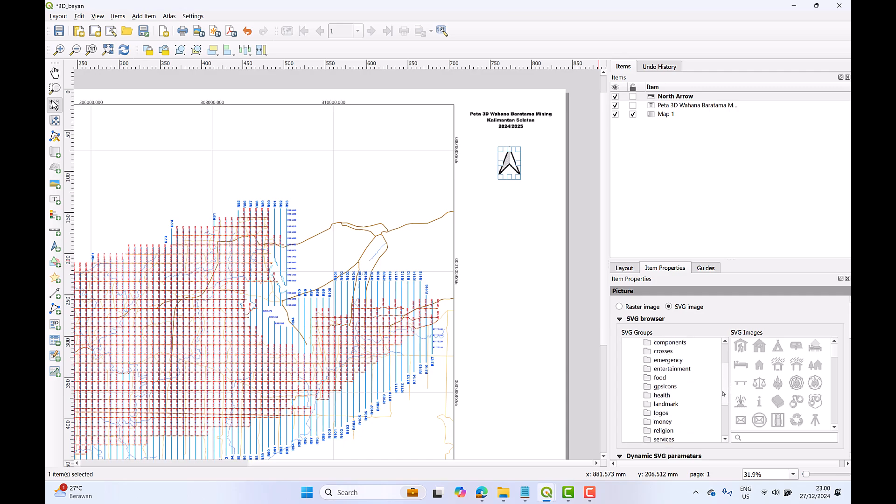
pyautogui.scroll(2, 690, 384)
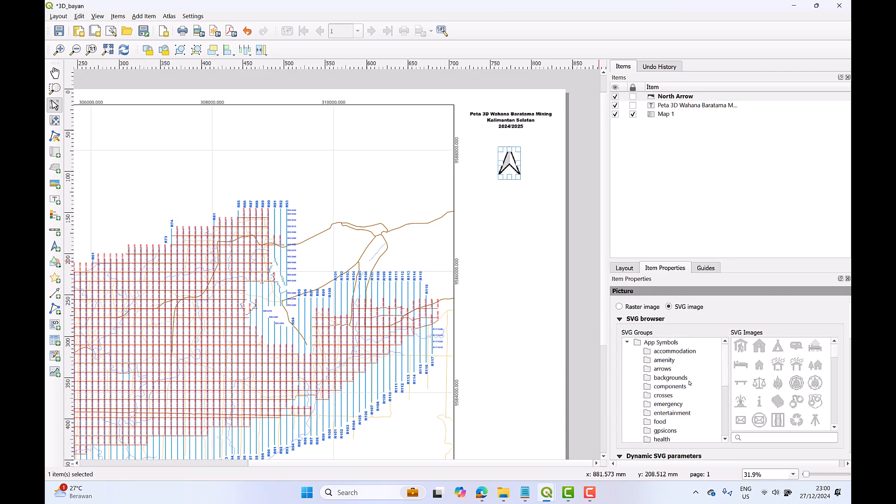
pyautogui.click(665, 369)
pyautogui.click(760, 384)
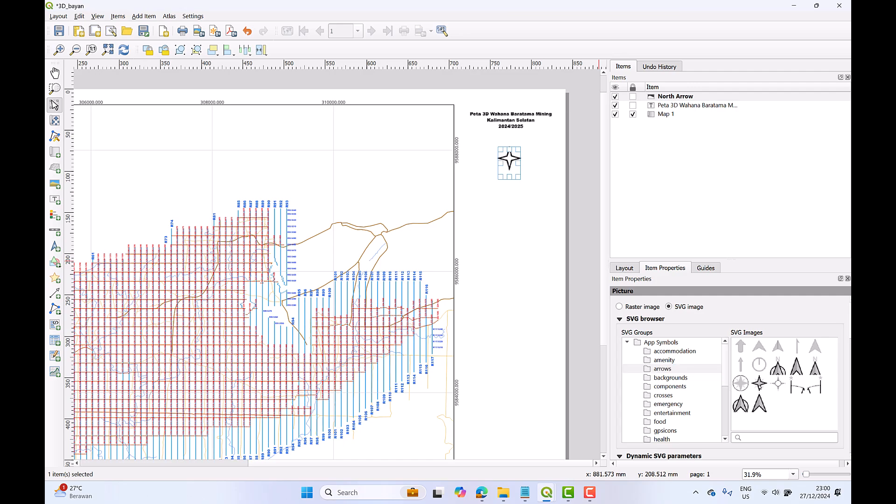
pyautogui.click(741, 406)
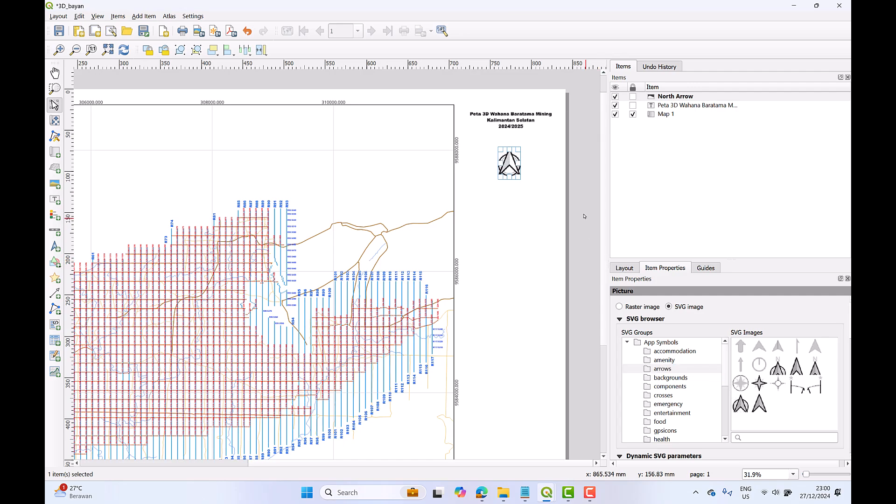
# - Adjust the north arrow so it sits centered beneath the title label
pyautogui.moveTo(522, 180)
pyautogui.mouseDown()
pyautogui.moveTo(527, 193)
pyautogui.moveTo(515, 165)
pyautogui.mouseUp()
pyautogui.click(539, 207)
pyautogui.click(510, 170)
pyautogui.click(522, 178)
pyautogui.click(532, 201)
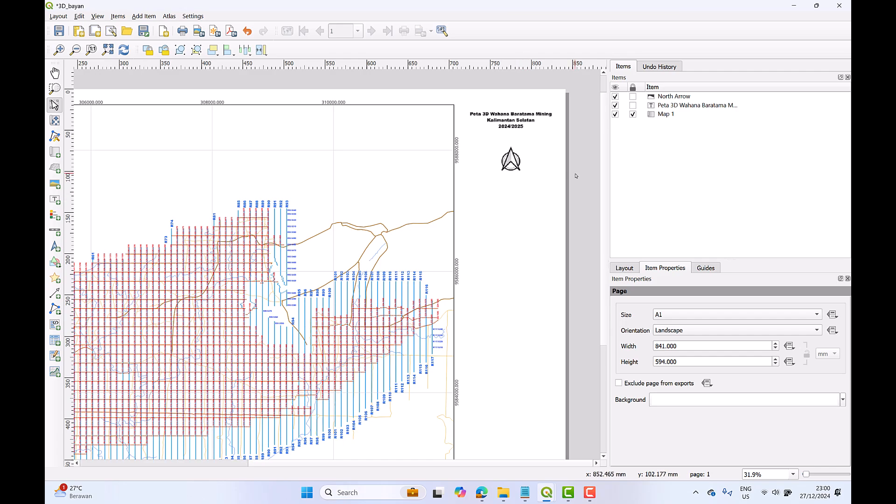
# - Add a scale bar to the layout just below the north arrow
pyautogui.click(55, 231)
pyautogui.moveTo(489, 184); pyautogui.dragTo(524, 199)
pyautogui.click(537, 213)
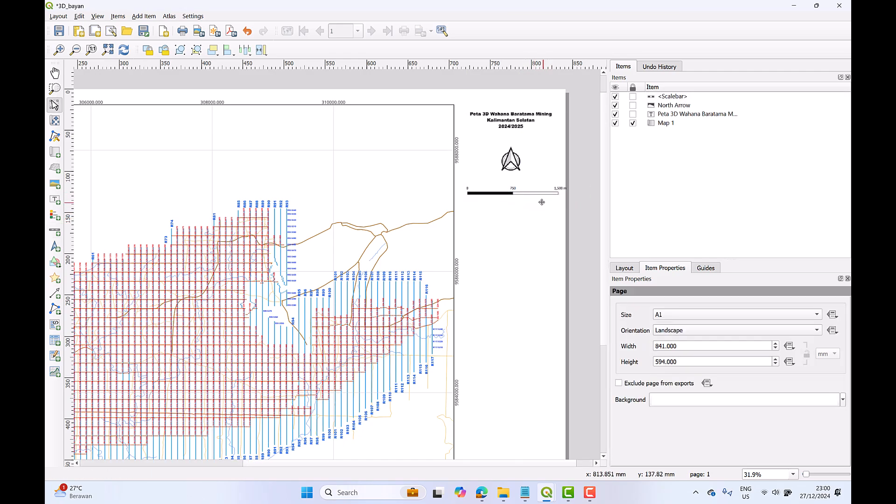
# - Set the scale bar units to Kilometers
pyautogui.click(553, 196)
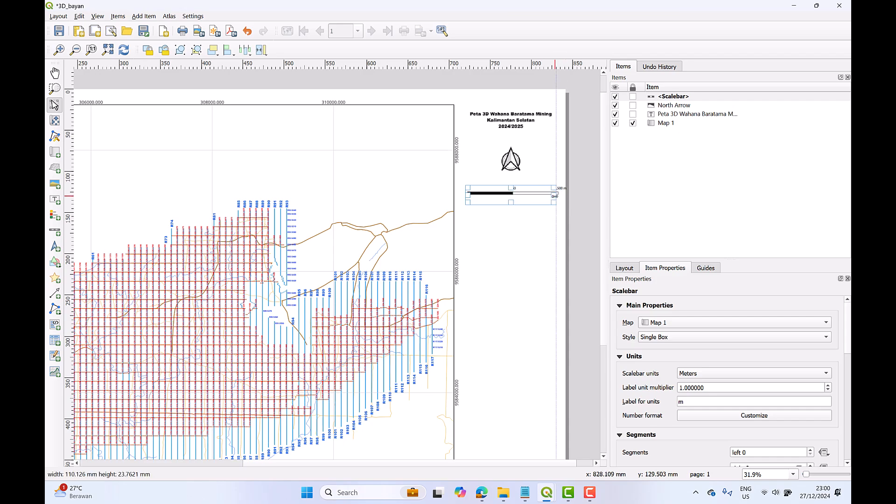
pyautogui.click(714, 375)
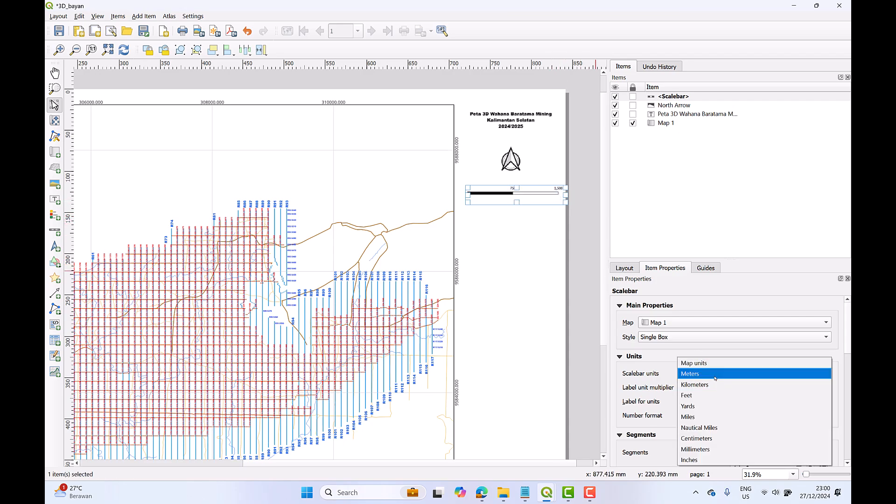
pyautogui.click(712, 385)
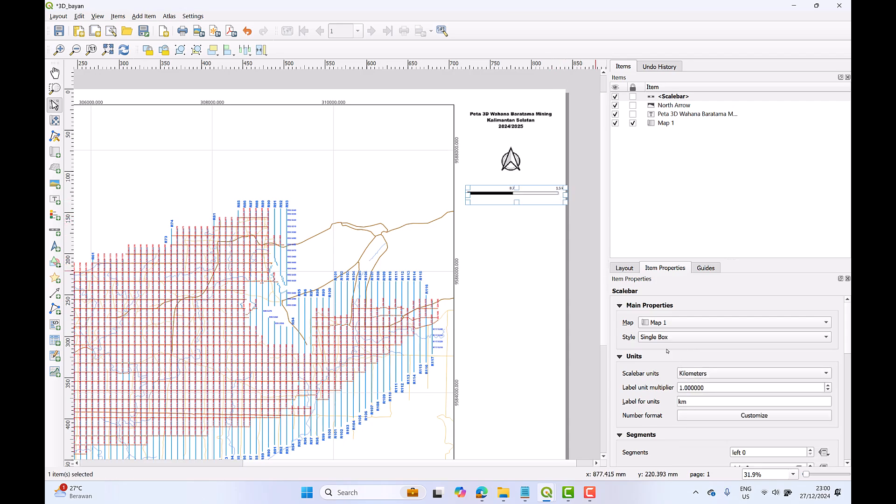
pyautogui.click(554, 235)
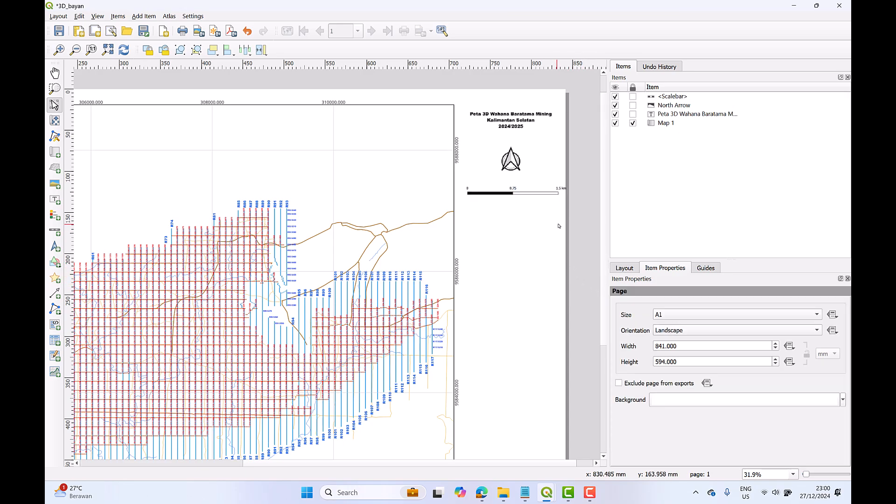
# - Shift the scale bar slightly toward the map frame so that it fits inside the page margin
pyautogui.click(549, 195)
pyautogui.moveTo(544, 193); pyautogui.dragTo(538, 192)
pyautogui.click(556, 232)
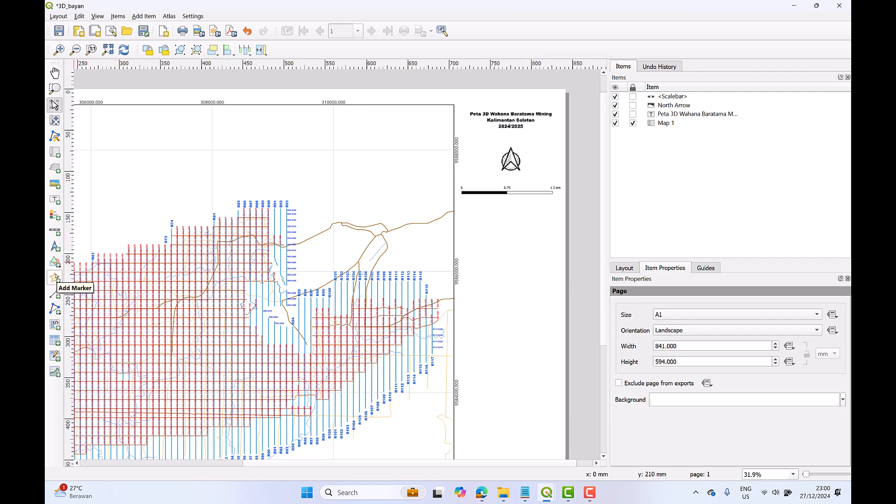
# - Add a legend beneath the scale bar and position it between the map frame and the page edge
pyautogui.click(54, 216)
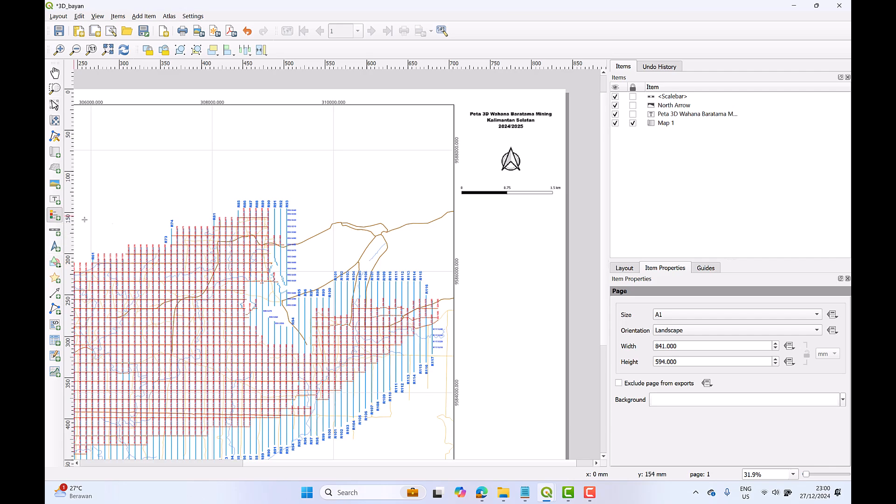
pyautogui.moveTo(471, 209); pyautogui.dragTo(542, 325)
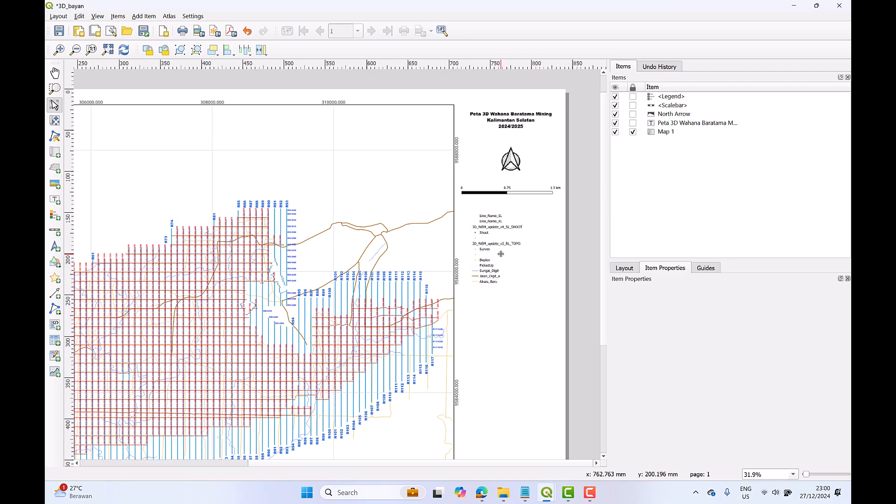
pyautogui.moveTo(522, 248); pyautogui.dragTo(542, 263)
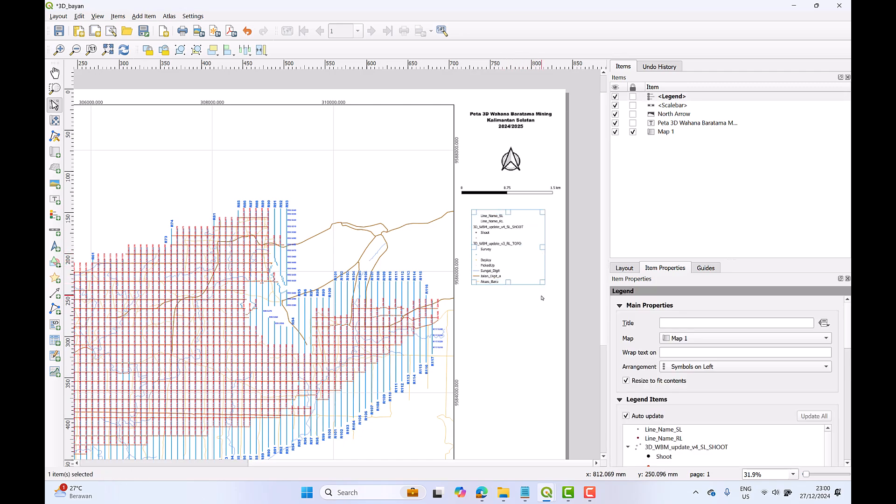
pyautogui.click(538, 312)
pyautogui.moveTo(548, 499)
pyautogui.click(493, 439)
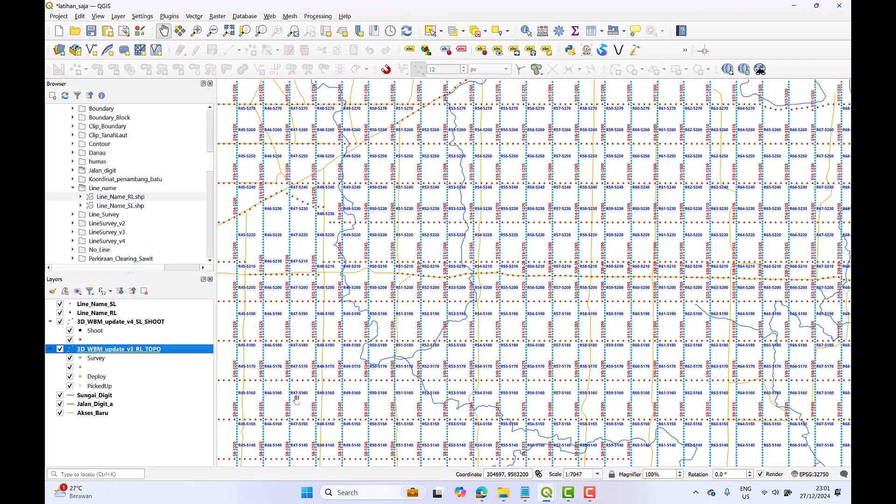
pyautogui.moveTo(547, 493)
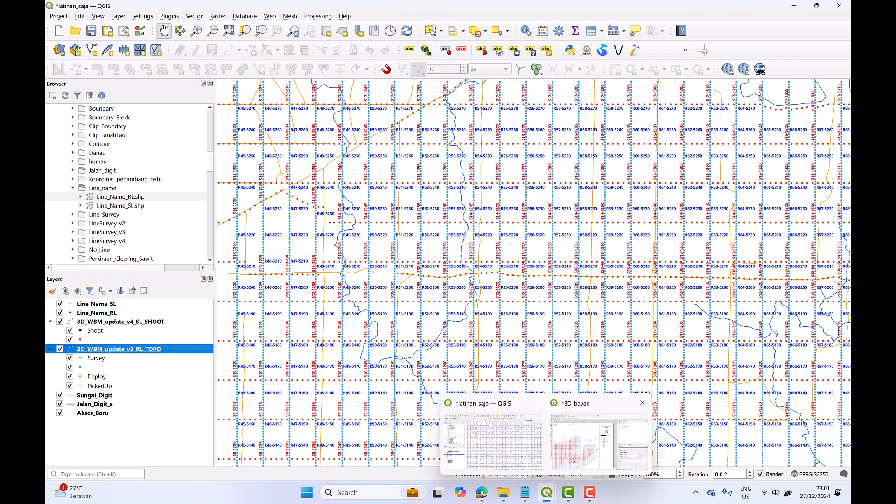
pyautogui.click(570, 434)
pyautogui.scroll(2, 324, 356)
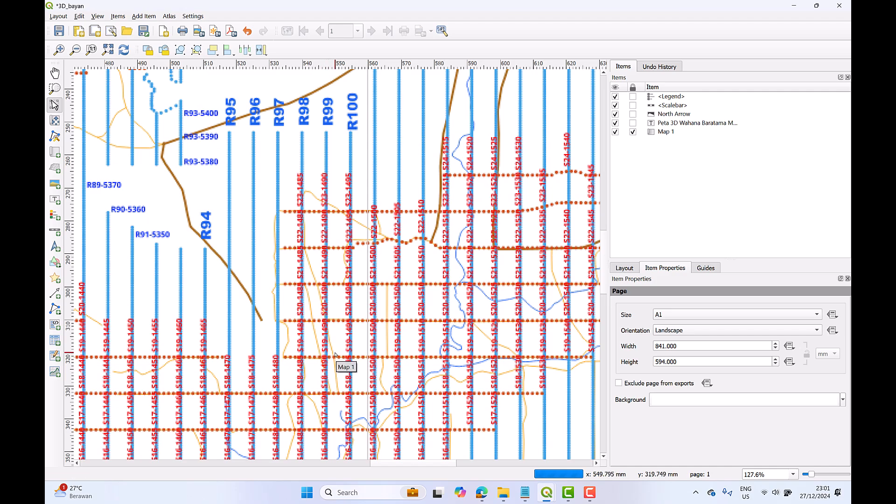
pyautogui.scroll(-2, 340, 352)
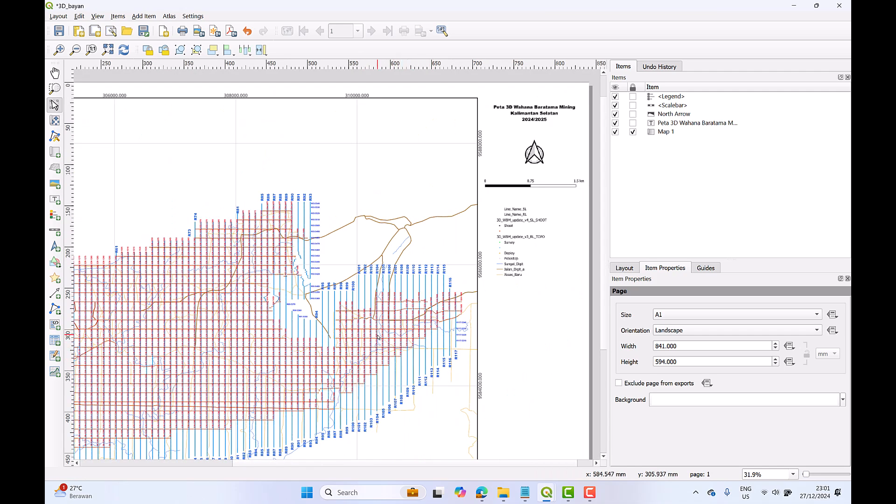
# - Collapse the 3D_WBM_update_v3_RL_TOPO and 3D_WBM_update_v4_SL_SHOOT groups in the legend's item list
pyautogui.click(507, 271)
pyautogui.click(697, 439)
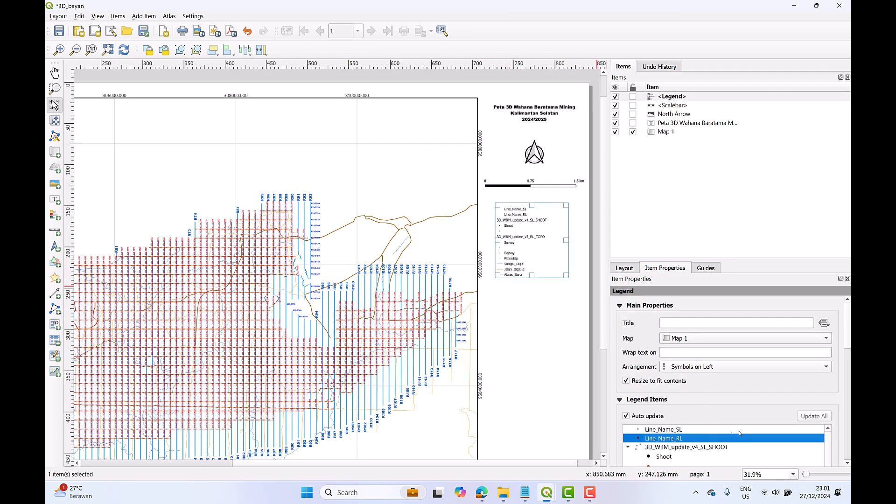
pyautogui.moveTo(848, 330); pyautogui.dragTo(849, 361)
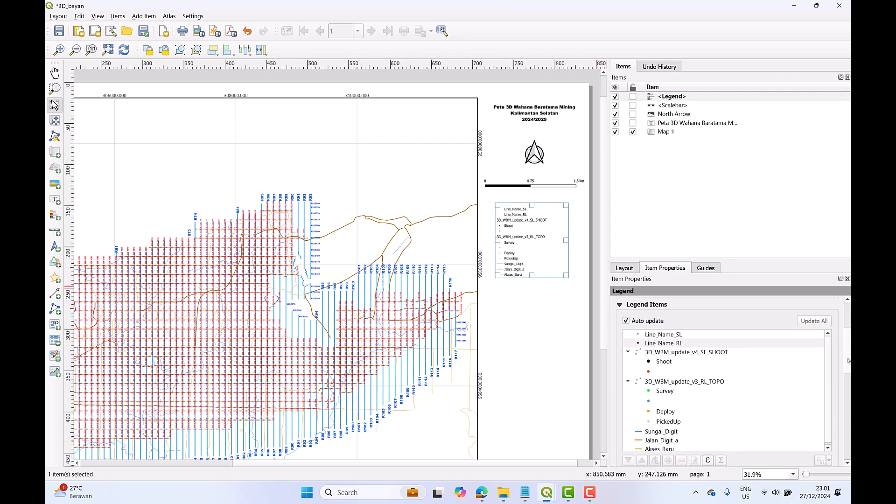
pyautogui.click(675, 354)
pyautogui.scroll(-1, 683, 379)
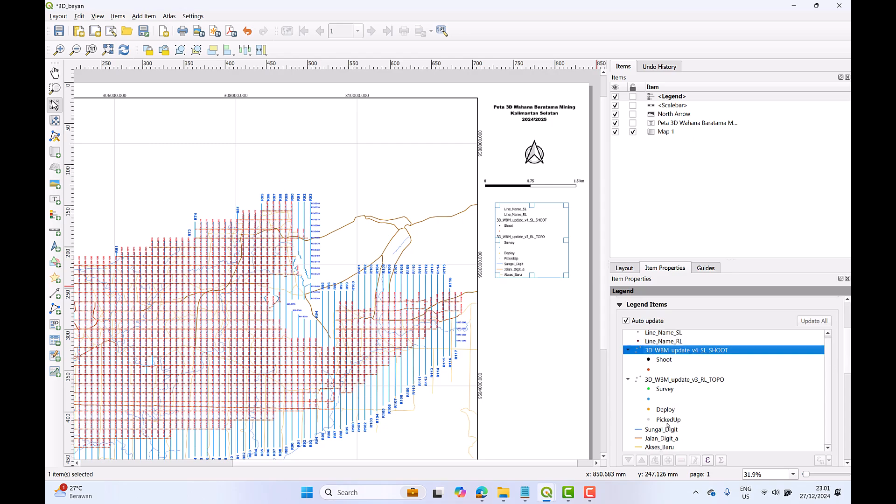
pyautogui.click(678, 380)
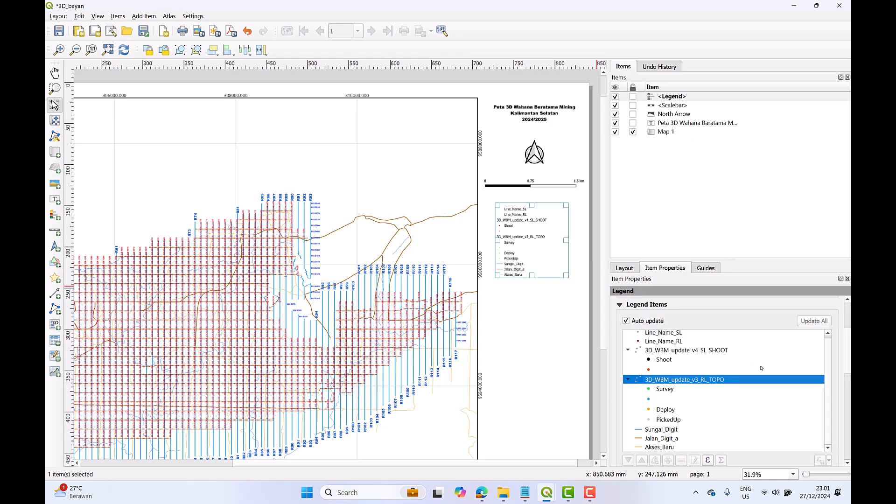
pyautogui.scroll(-3, 849, 374)
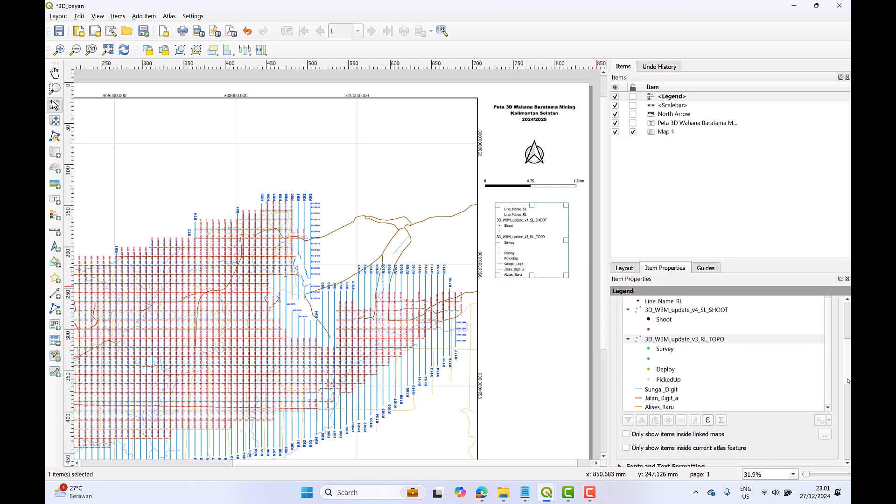
pyautogui.click(675, 368)
pyautogui.click(663, 357)
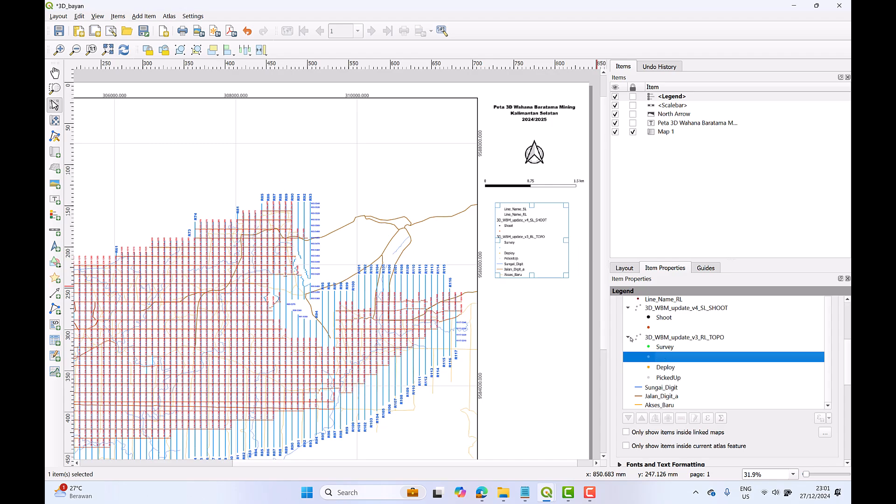
pyautogui.click(629, 338)
pyautogui.click(628, 310)
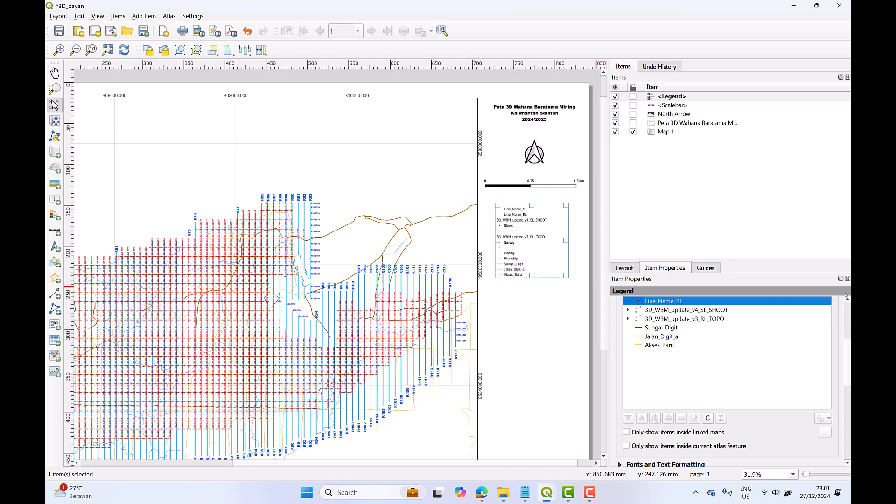
# - Turn off the legend's automatic updating and remove the Line_Name_RL and Line_Name_SL entries from it
pyautogui.scroll(3, 846, 299)
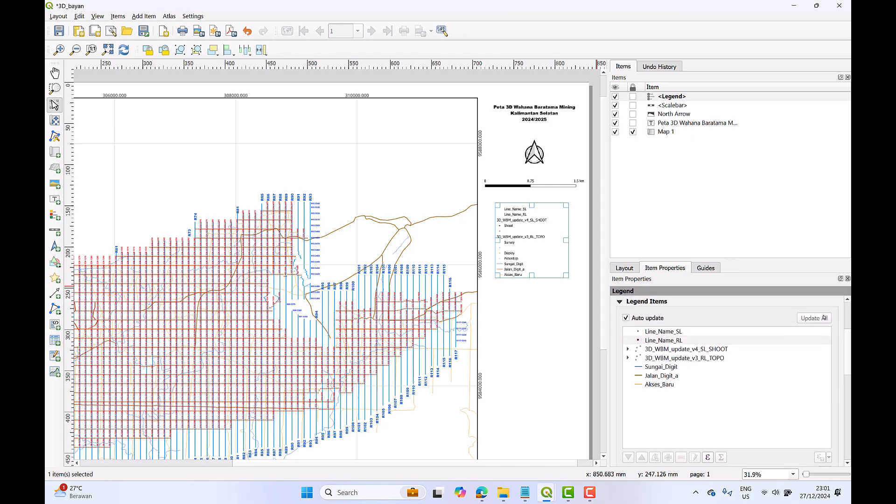
pyautogui.click(631, 318)
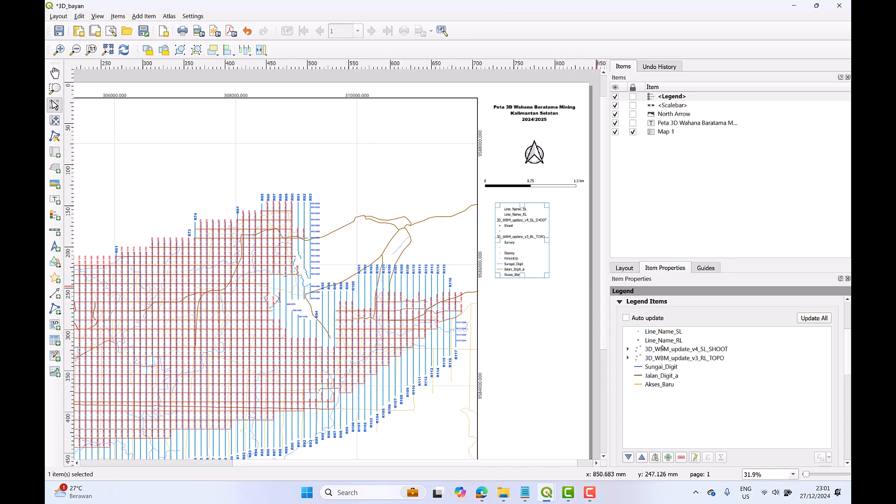
pyautogui.click(664, 343)
pyautogui.click(682, 459)
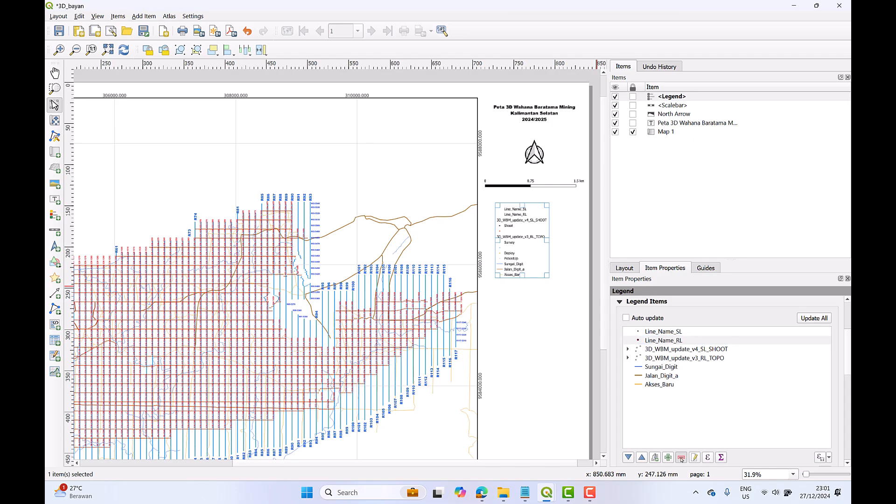
pyautogui.click(669, 332)
pyautogui.click(682, 458)
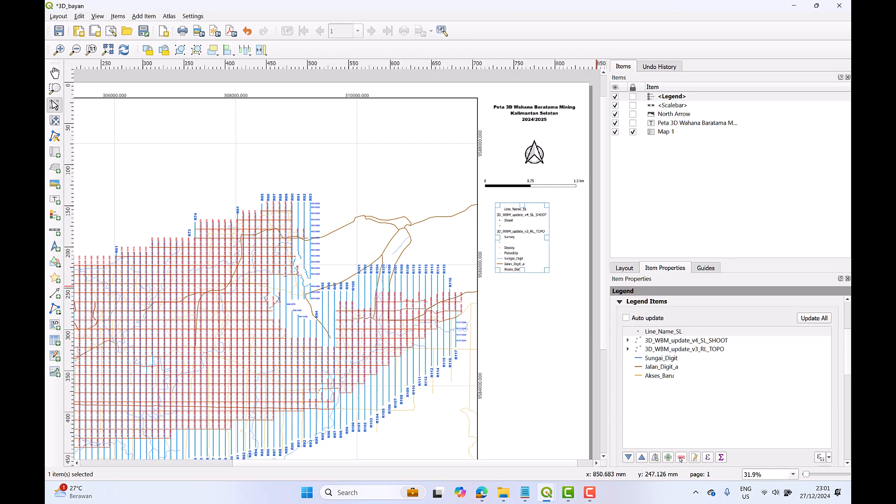
pyautogui.click(677, 333)
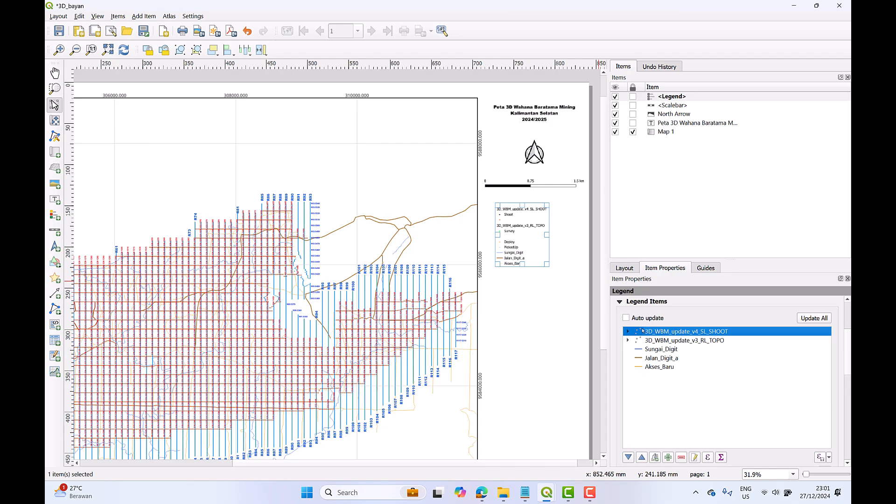
# - Remove the 3D_WBM_update_v4_SL_SHOOT and 3D_WBM_update_v3_RL_TOPO groups from the legend
pyautogui.click(678, 457)
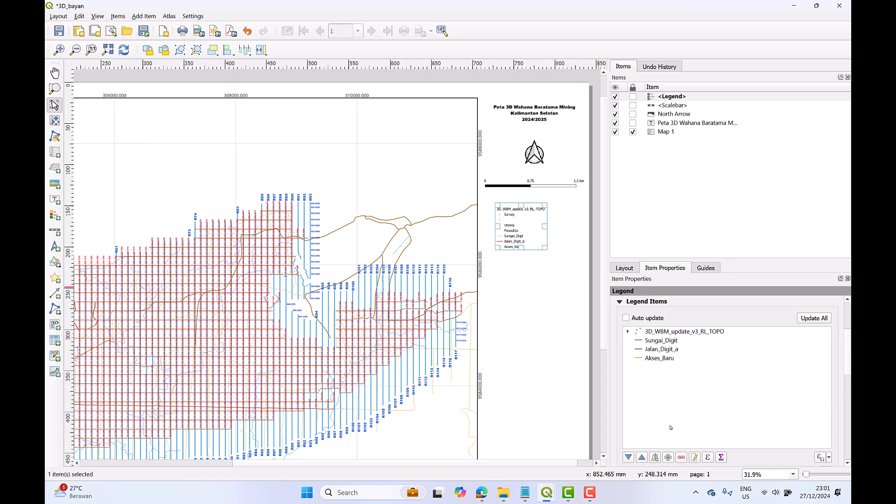
pyautogui.click(673, 332)
pyautogui.click(679, 458)
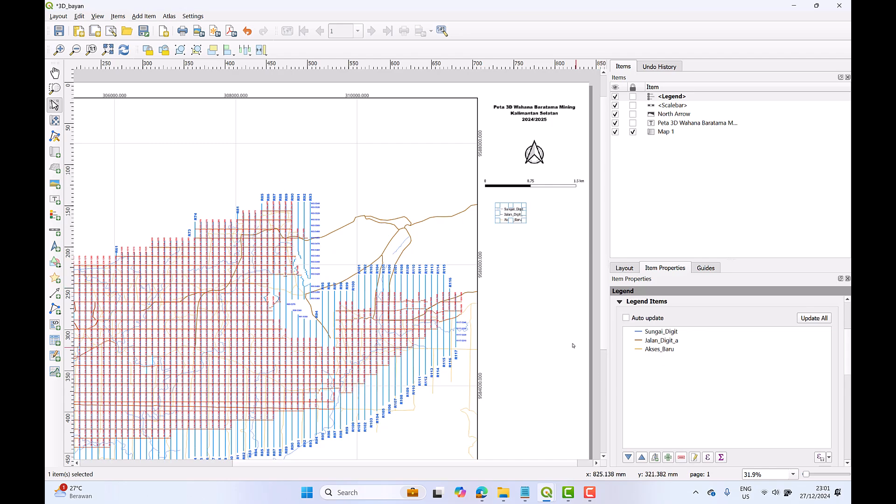
pyautogui.click(542, 252)
pyautogui.click(517, 220)
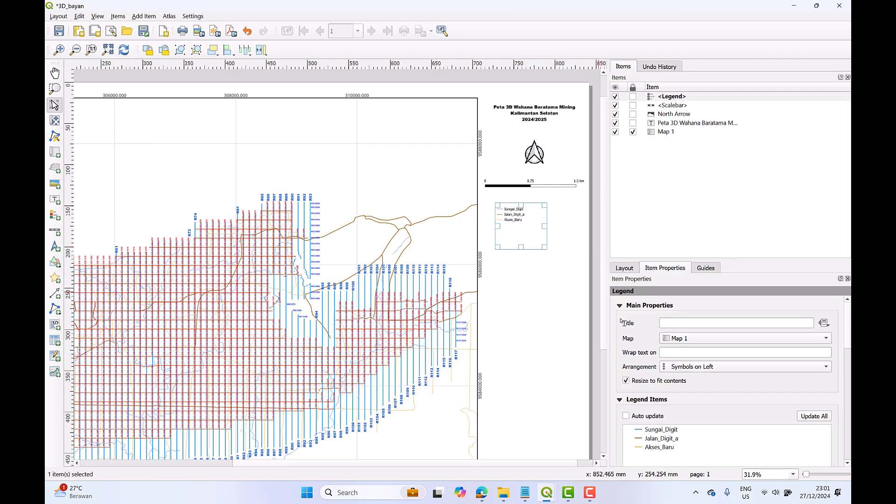
# - Deselect the legend, check the whole page layout and save the project
pyautogui.click(553, 253)
pyautogui.scroll(-2, 513, 256)
pyautogui.scroll(2, 493, 284)
pyautogui.scroll(-2, 493, 285)
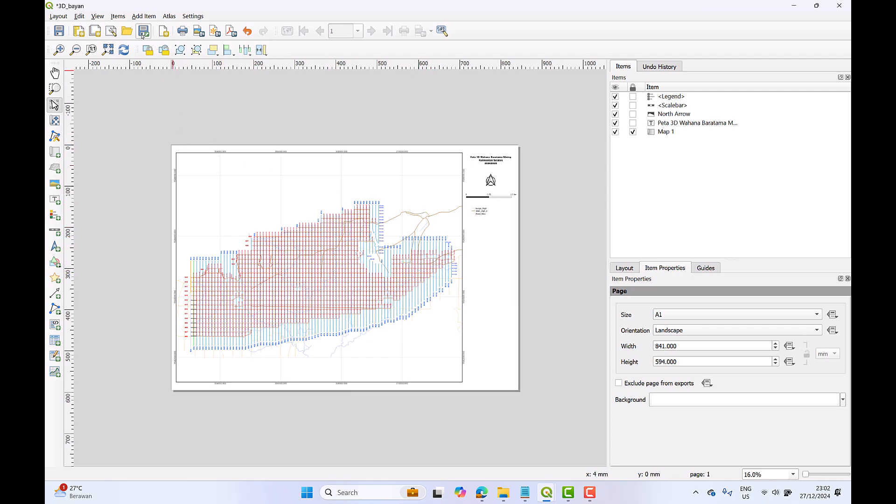
pyautogui.click(59, 31)
# - Export the layout as a PDF named contoh_peta in the 00_Vibro_Kalsel QGIS folder
pyautogui.click(58, 17)
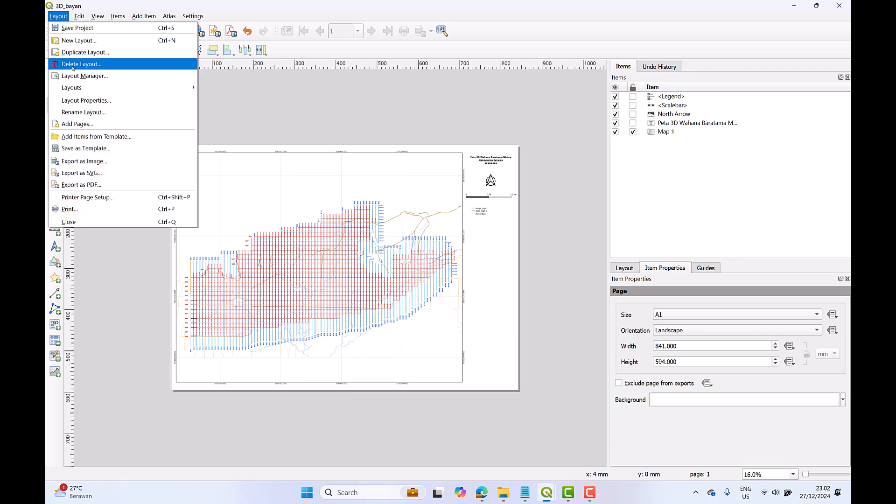
pyautogui.click(82, 185)
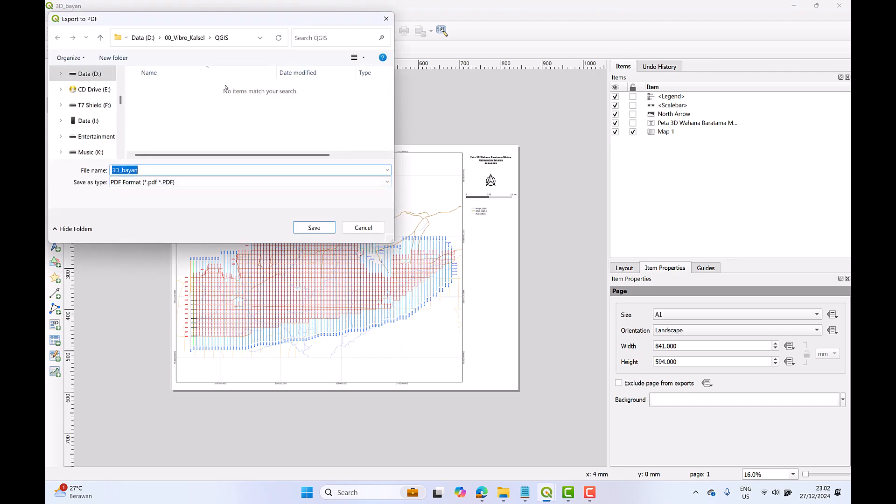
pyautogui.write('contoh_peta')
pyautogui.click(312, 227)
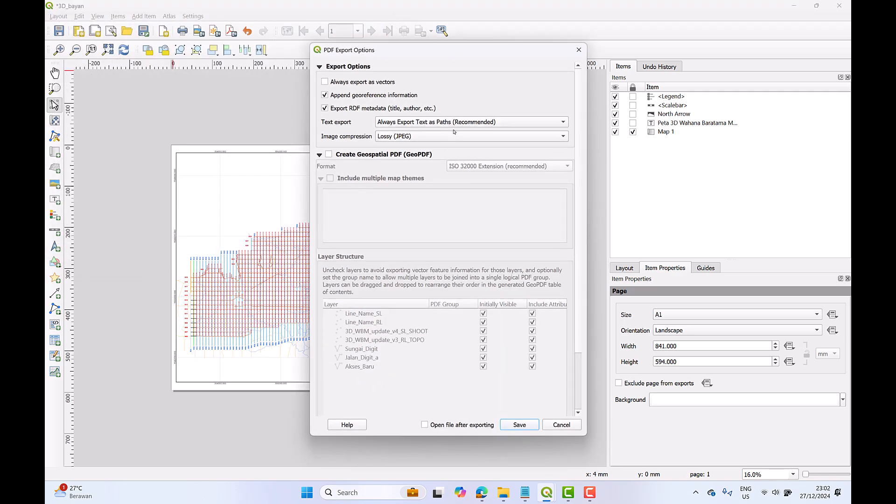
pyautogui.click(455, 136)
pyautogui.click(455, 137)
pyautogui.click(463, 125)
pyautogui.click(479, 106)
pyautogui.click(520, 425)
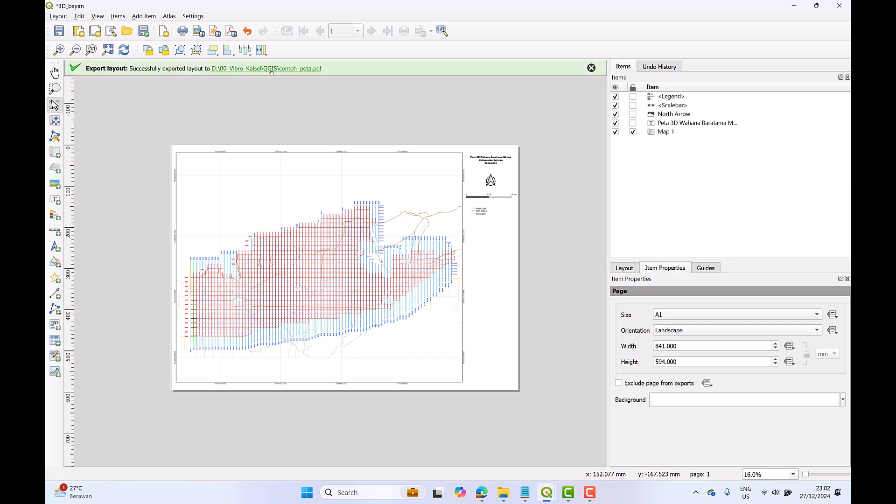
# - Open the exported contoh_peta.pdf in Nitro Pro and examine the line and point labels down the map
pyautogui.click(295, 70)
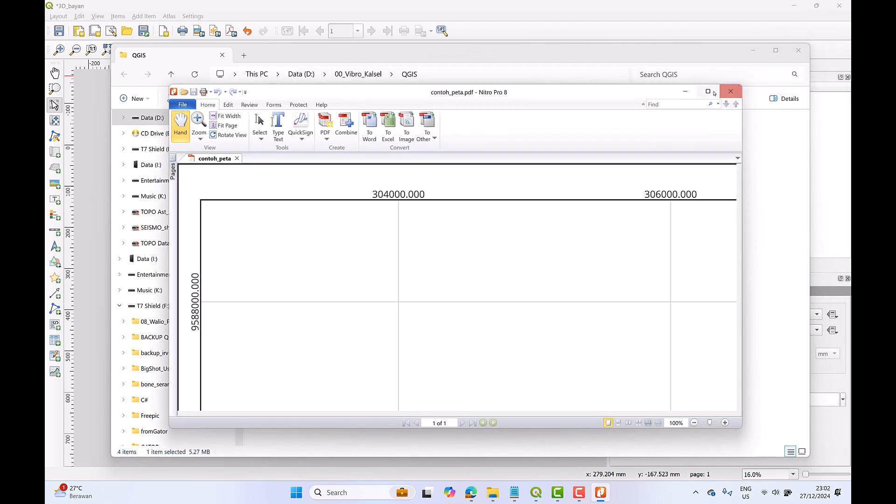
pyautogui.click(715, 93)
pyautogui.scroll(-2, 579, 184)
pyautogui.scroll(-4, 579, 245)
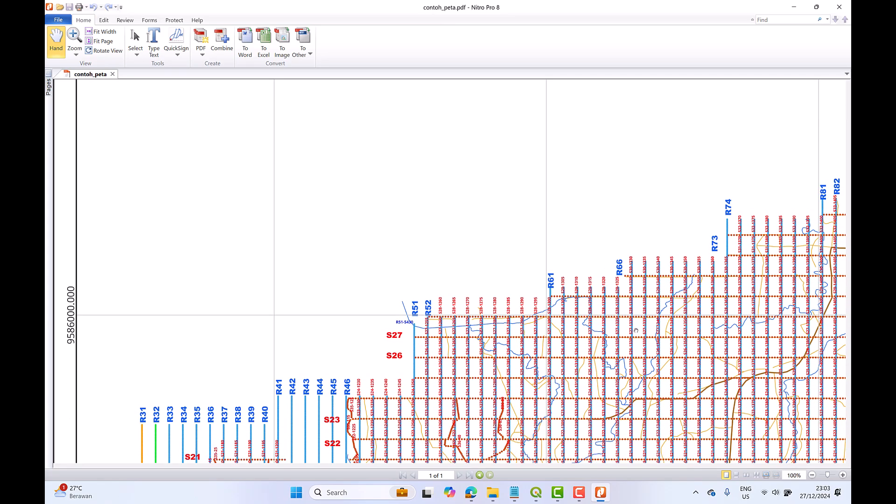
pyautogui.scroll(-3, 622, 340)
pyautogui.scroll(-5, 449, 372)
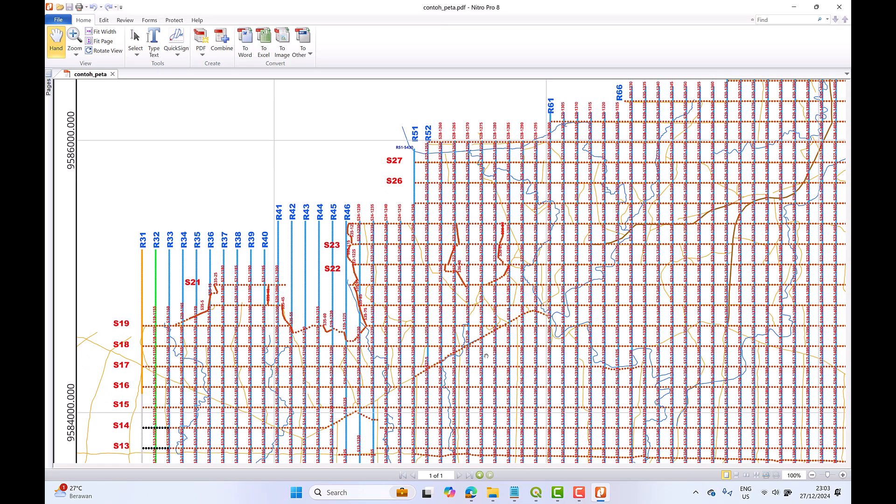
pyautogui.scroll(-3, 486, 356)
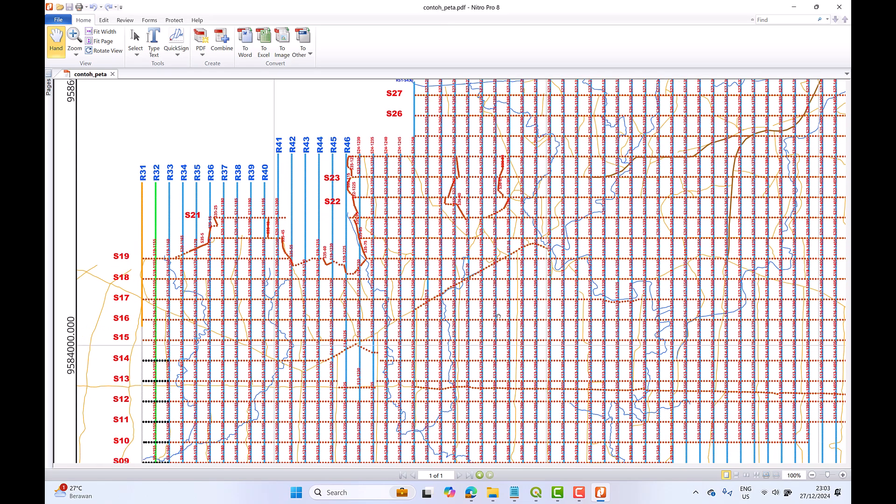
pyautogui.scroll(-1, 498, 316)
pyautogui.scroll(-3, 516, 373)
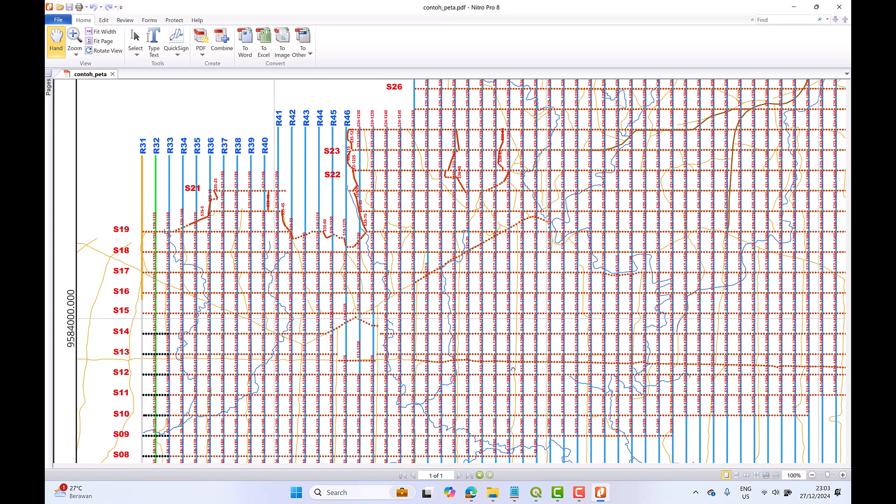
pyautogui.scroll(-2, 512, 366)
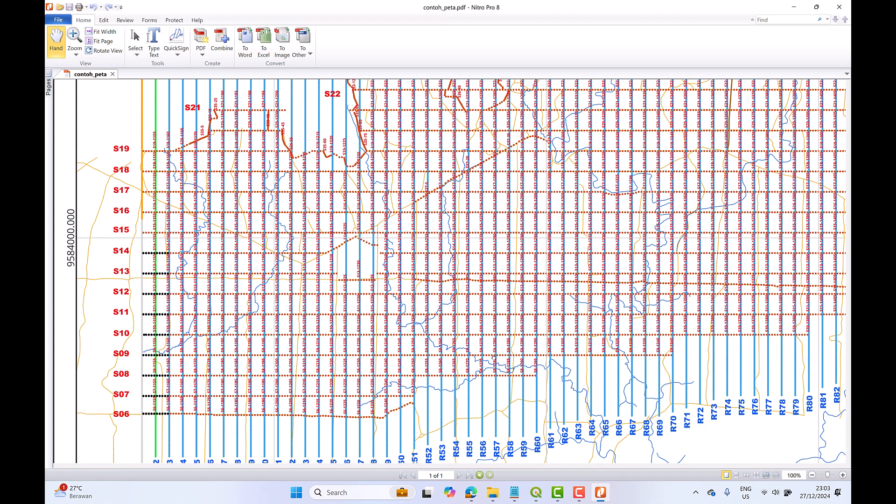
pyautogui.scroll(-2, 492, 361)
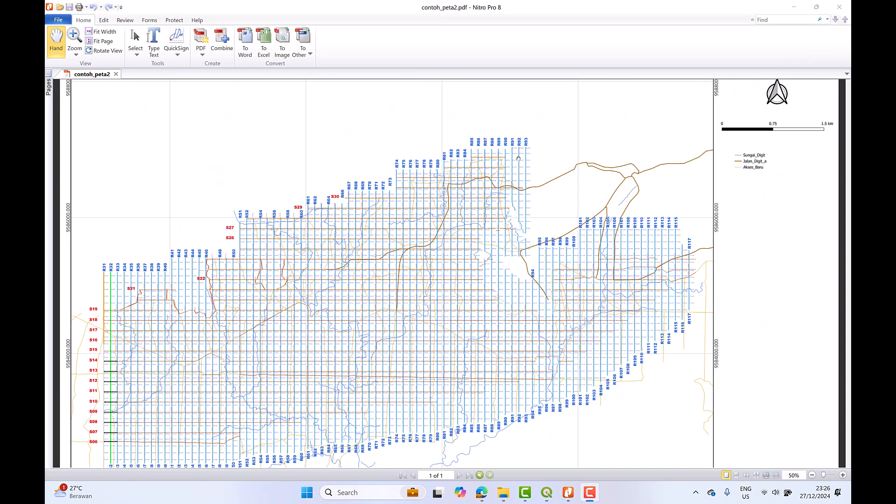
# - Switch to the QGIS main window, inspect the point labels on the map canvas and return to the layout
pyautogui.click(794, 7)
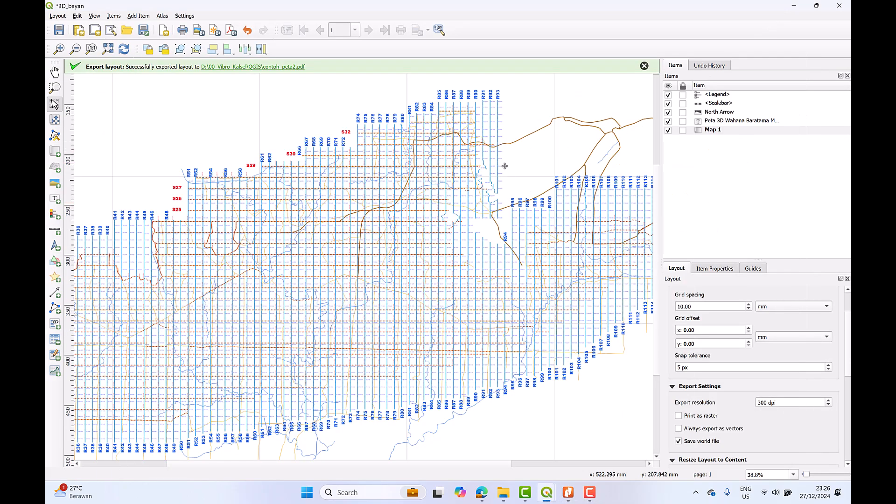
pyautogui.moveTo(546, 493)
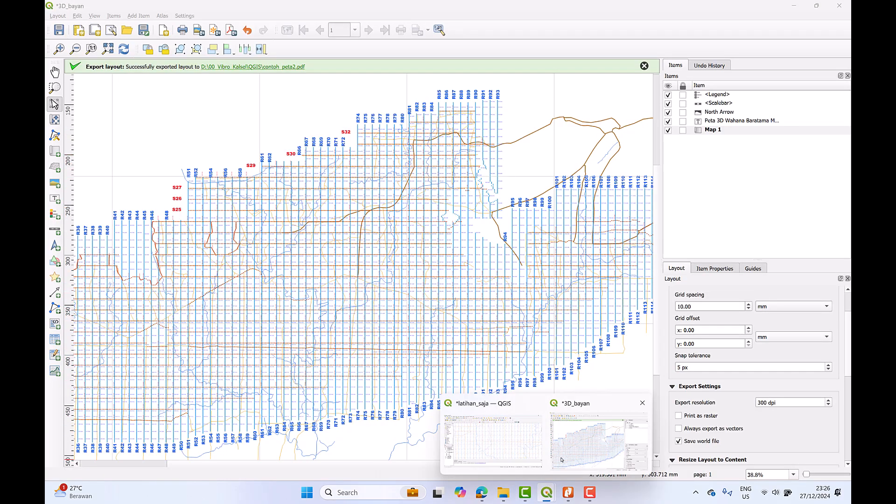
pyautogui.moveTo(851, 6); pyautogui.dragTo(673, 116)
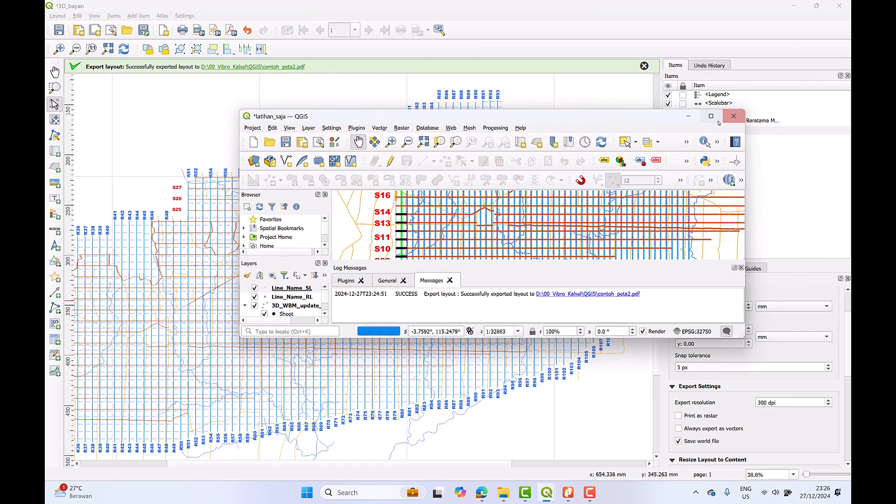
pyautogui.click(711, 116)
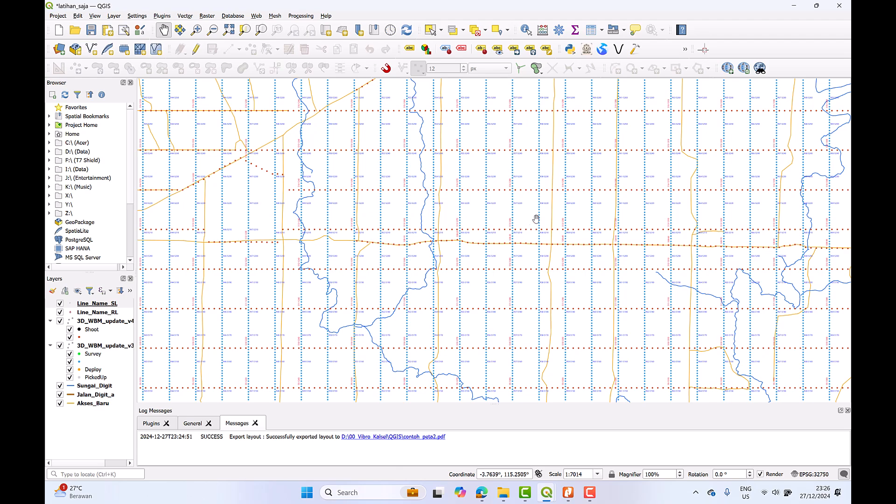
pyautogui.click(794, 6)
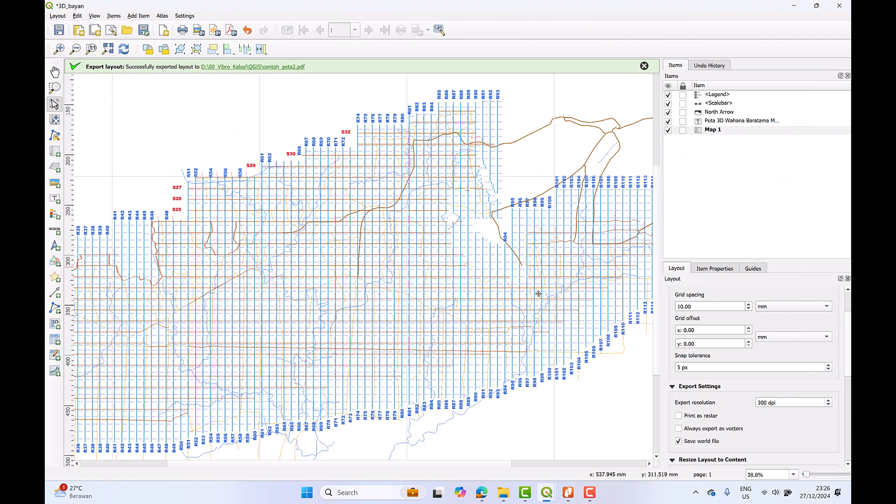
# - Switch to contoh_peta2.pdf in Nitro Pro and examine the individual survey point labels at magnifications up to 800%
pyautogui.click(568, 493)
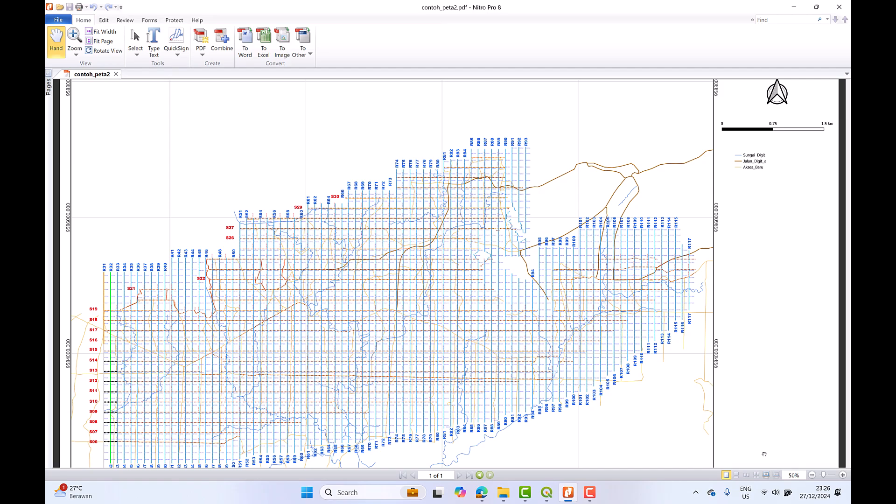
pyautogui.click(843, 475)
pyautogui.click(843, 476)
pyautogui.click(843, 475)
pyautogui.moveTo(650, 288); pyautogui.dragTo(451, 128)
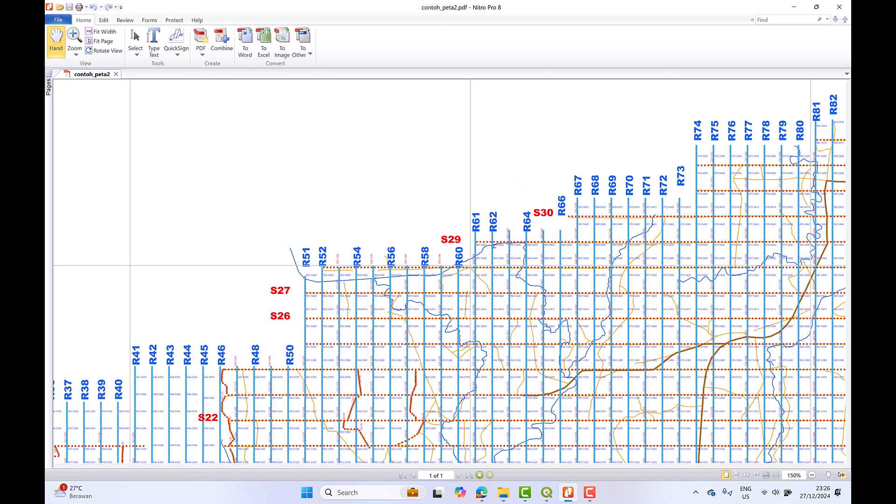
pyautogui.moveTo(692, 395); pyautogui.dragTo(562, 291)
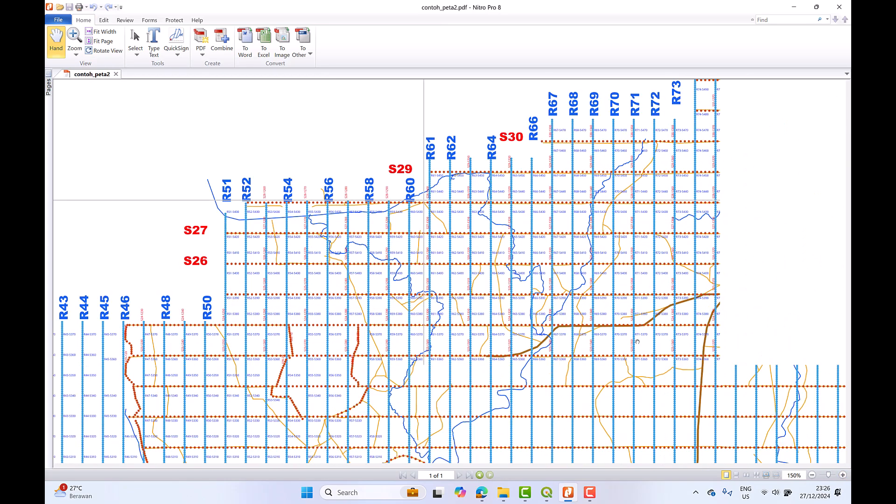
pyautogui.click(843, 475)
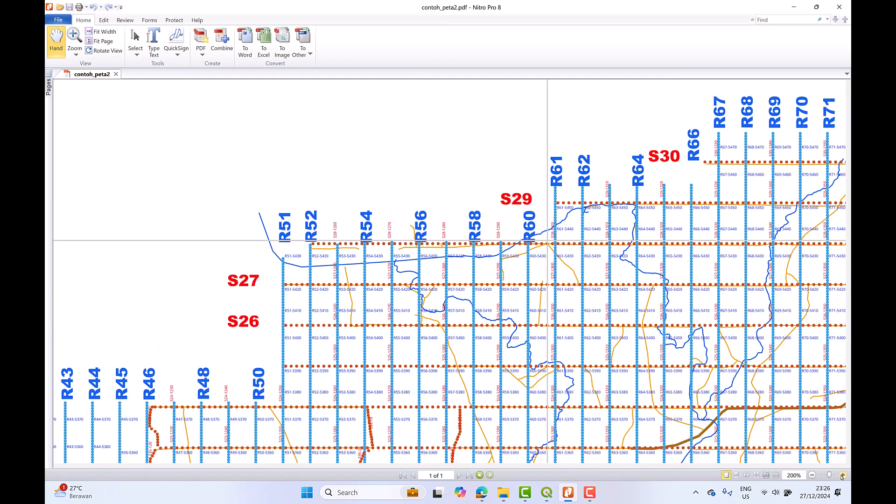
pyautogui.click(843, 475)
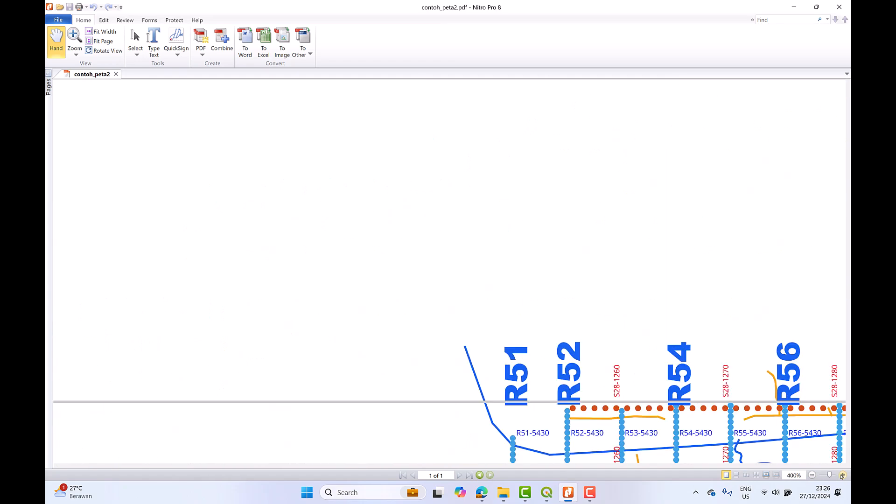
pyautogui.moveTo(687, 368); pyautogui.dragTo(520, 110)
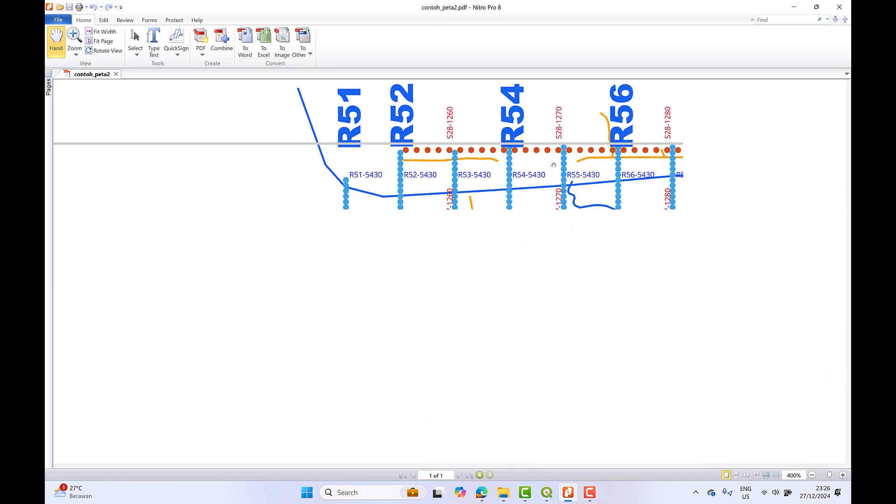
pyautogui.moveTo(601, 269); pyautogui.dragTo(482, 300)
pyautogui.moveTo(563, 320); pyautogui.dragTo(483, 317)
pyautogui.moveTo(517, 269); pyautogui.dragTo(580, 101)
pyautogui.moveTo(610, 254); pyautogui.dragTo(748, 120)
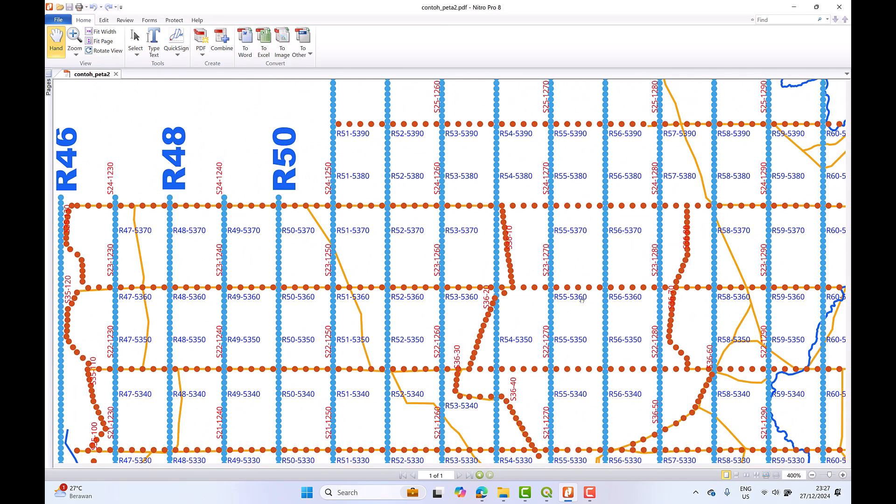
pyautogui.click(843, 474)
pyautogui.moveTo(672, 396); pyautogui.dragTo(568, 235)
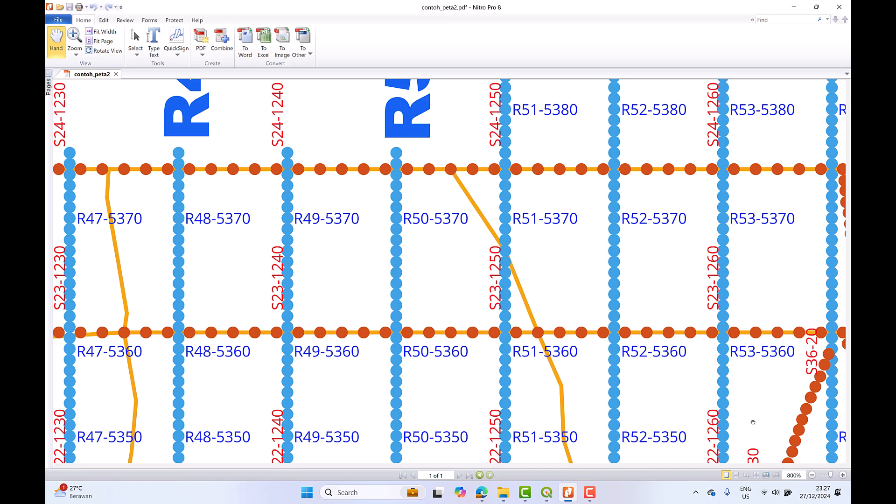
# - Reduce the PDF magnification to 75% and review the line labels along the survey area's edges
pyautogui.click(812, 475)
pyautogui.click(812, 475)
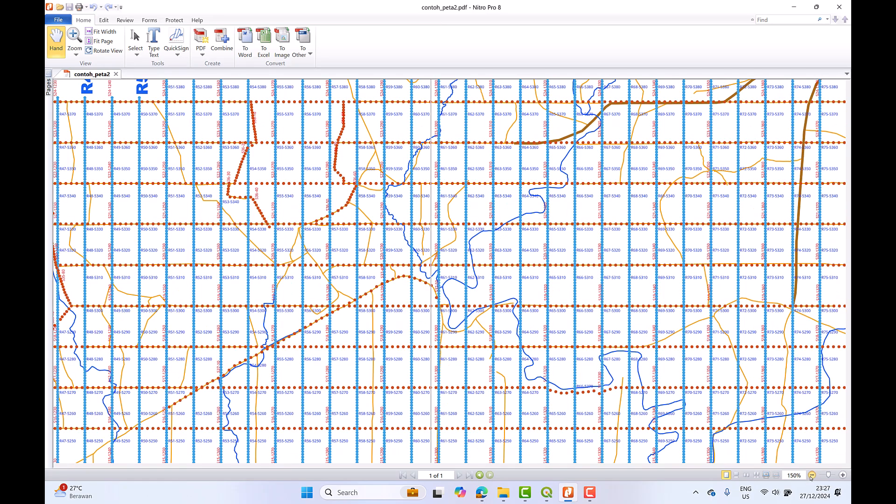
pyautogui.click(811, 475)
pyautogui.click(812, 476)
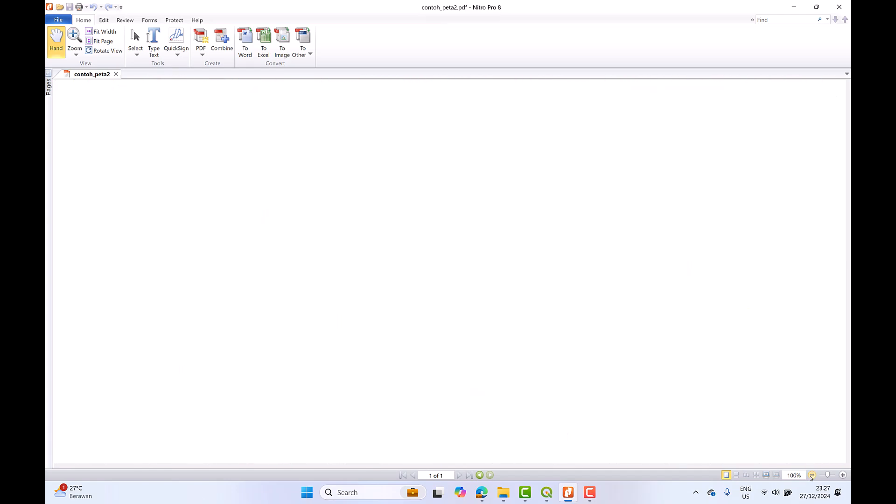
pyautogui.click(812, 475)
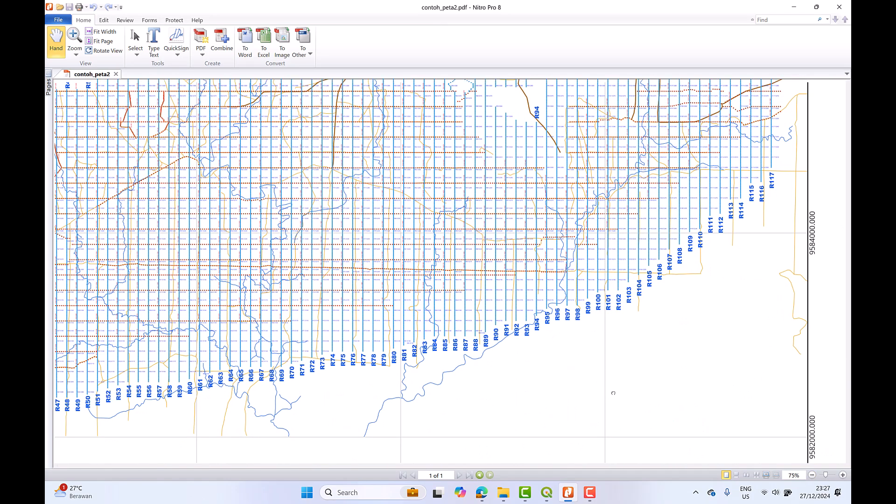
pyautogui.moveTo(507, 283); pyautogui.dragTo(644, 423)
pyautogui.moveTo(507, 85); pyautogui.dragTo(530, 175)
pyautogui.moveTo(315, 331); pyautogui.dragTo(382, 258)
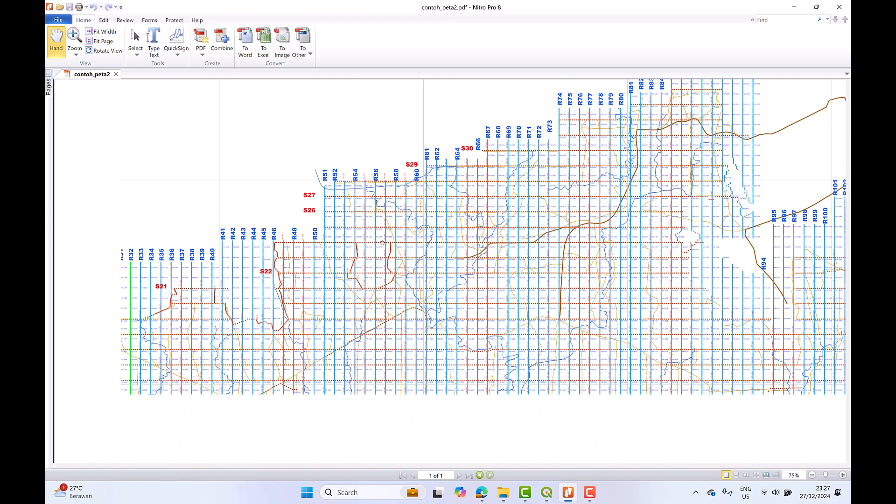
pyautogui.scroll(-3, 386, 279)
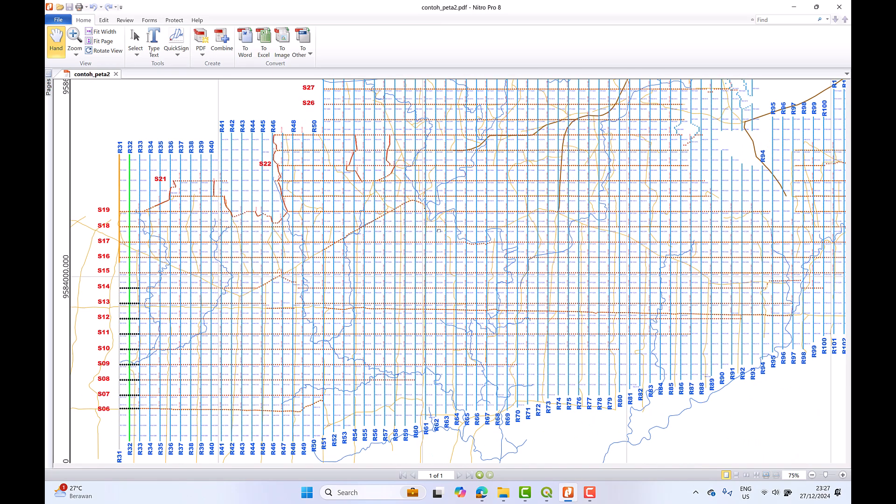
pyautogui.moveTo(518, 303); pyautogui.dragTo(419, 223)
pyautogui.moveTo(634, 226); pyautogui.dragTo(584, 261)
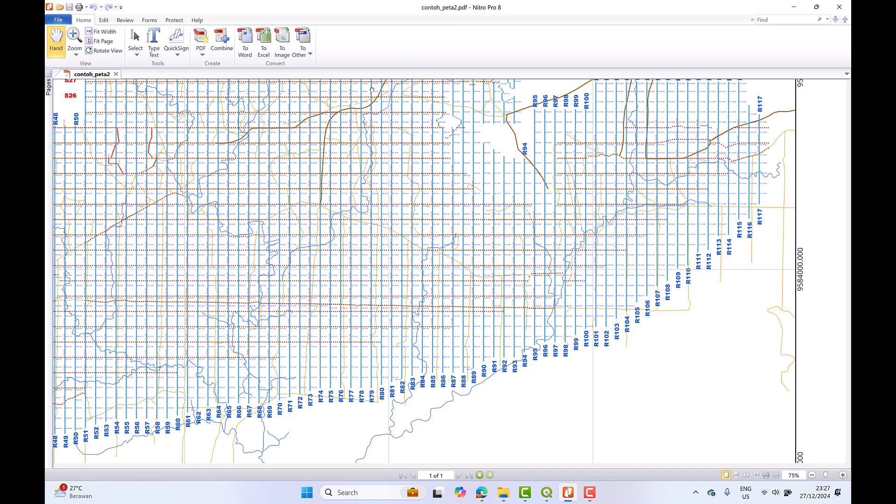
pyautogui.moveTo(413, 202); pyautogui.dragTo(601, 288)
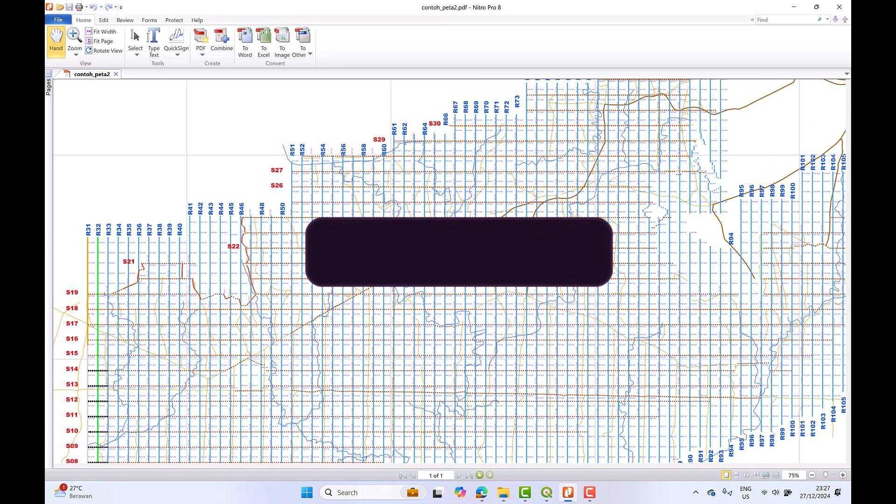